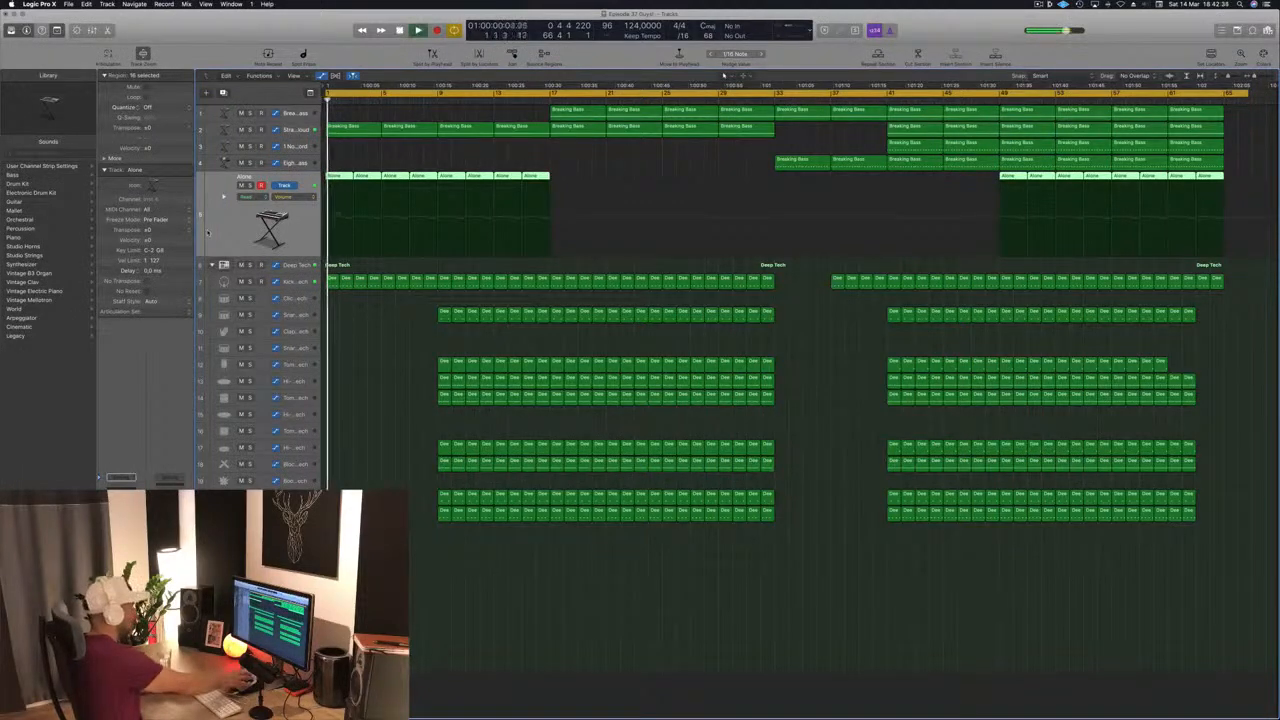
Play the arrangement from the start, and solo and select the Strange Voice Cloud track
{"action": "key", "text": "space"}
{"action": "key", "text": "space"}
{"action": "key", "text": "space"}
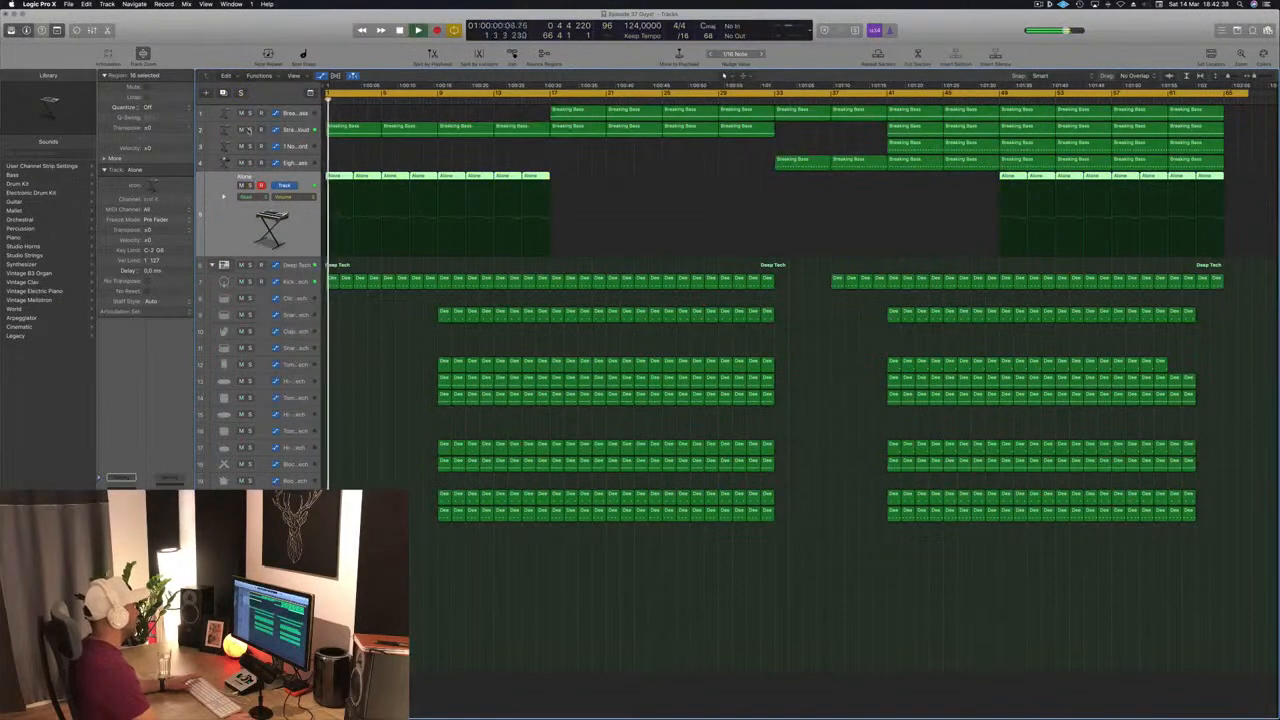
{"action": "left_click", "coordinate": [250, 130]}
{"action": "left_click", "coordinate": [298, 130]}
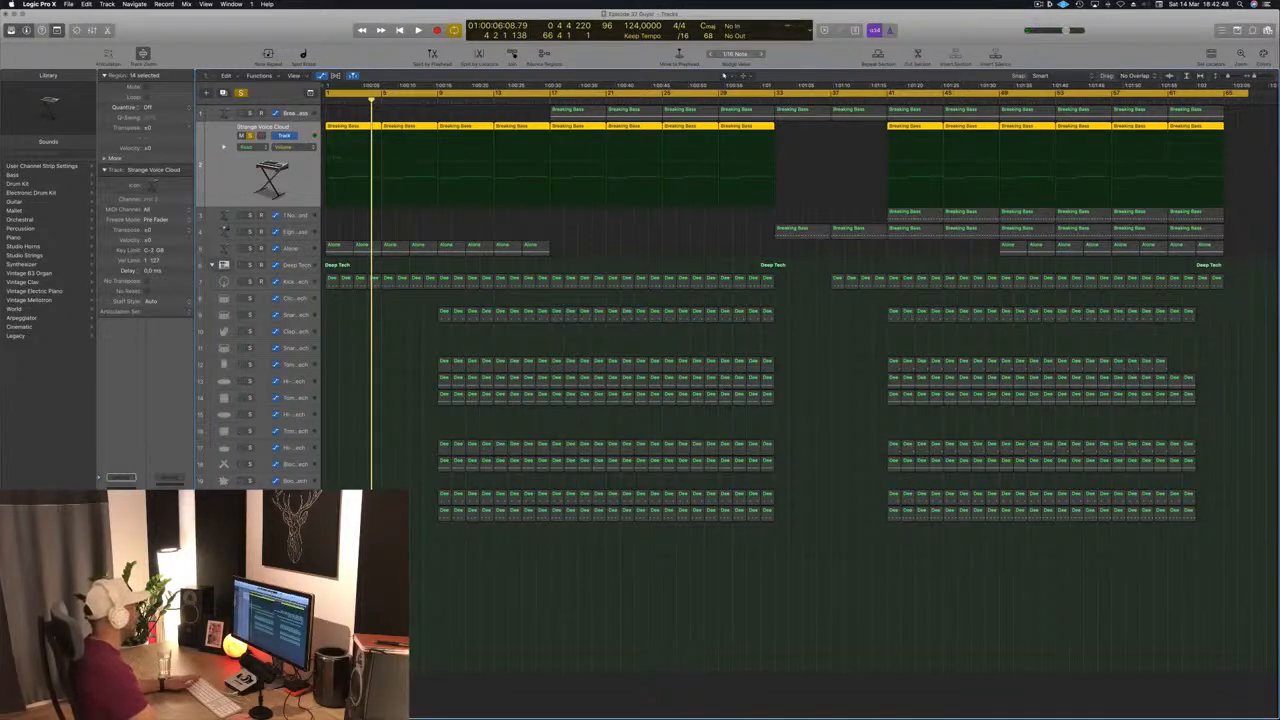
Inspect the Strange Voice Cloud track's Alchemy instrument during soloed playback and close its window
{"action": "key", "text": "v"}
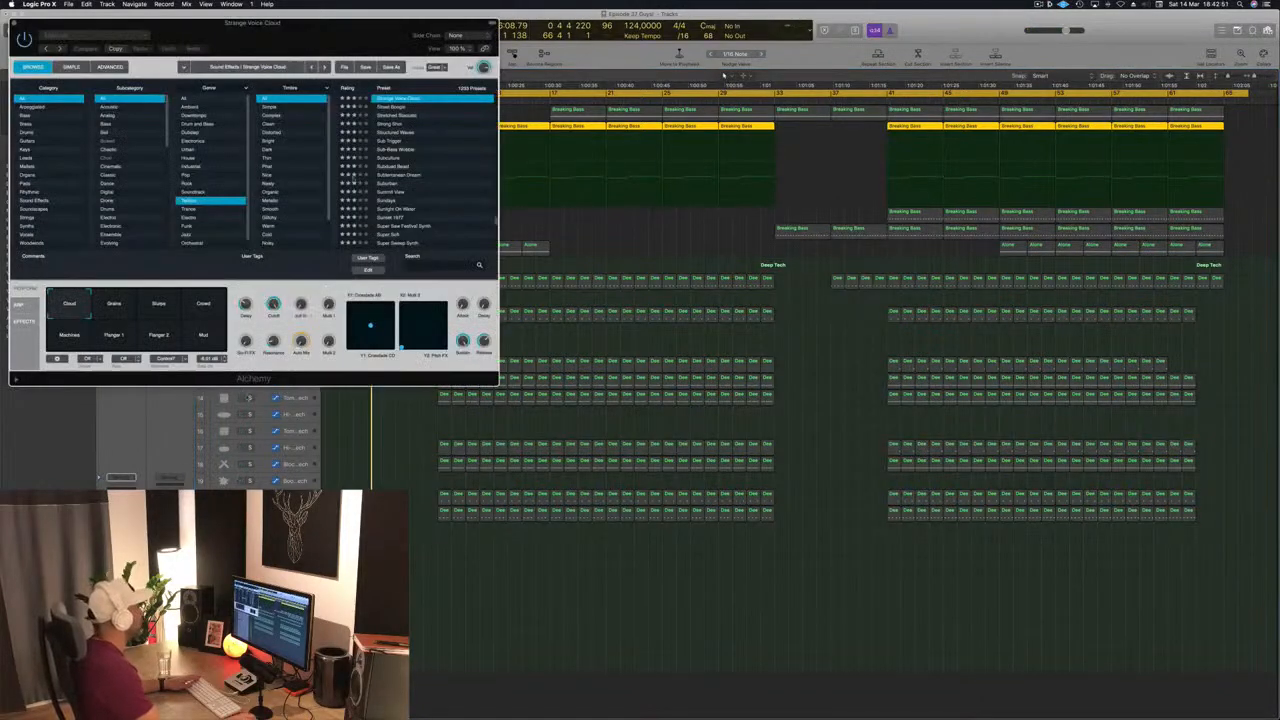
{"action": "left_click_drag", "start_coordinate": [343, 36], "coordinate": [683, 75]}
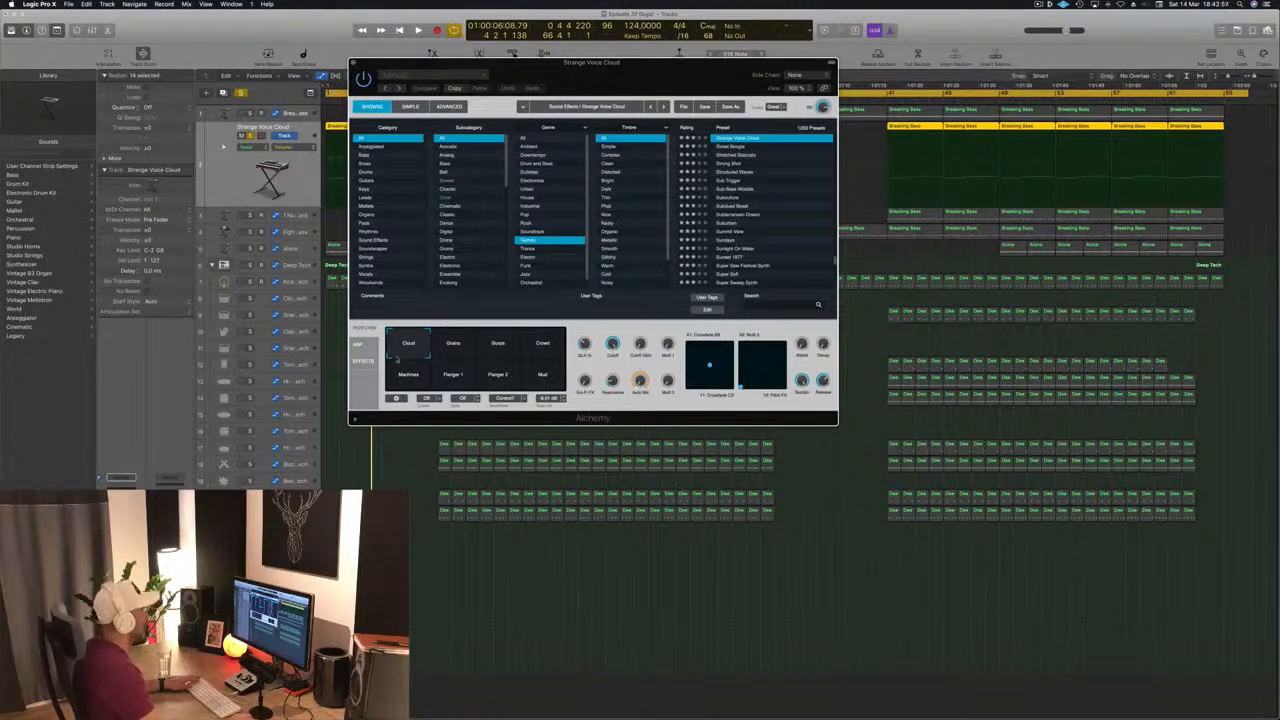
{"action": "left_click_drag", "start_coordinate": [586, 88], "coordinate": [715, 104]}
{"action": "key", "text": "space"}
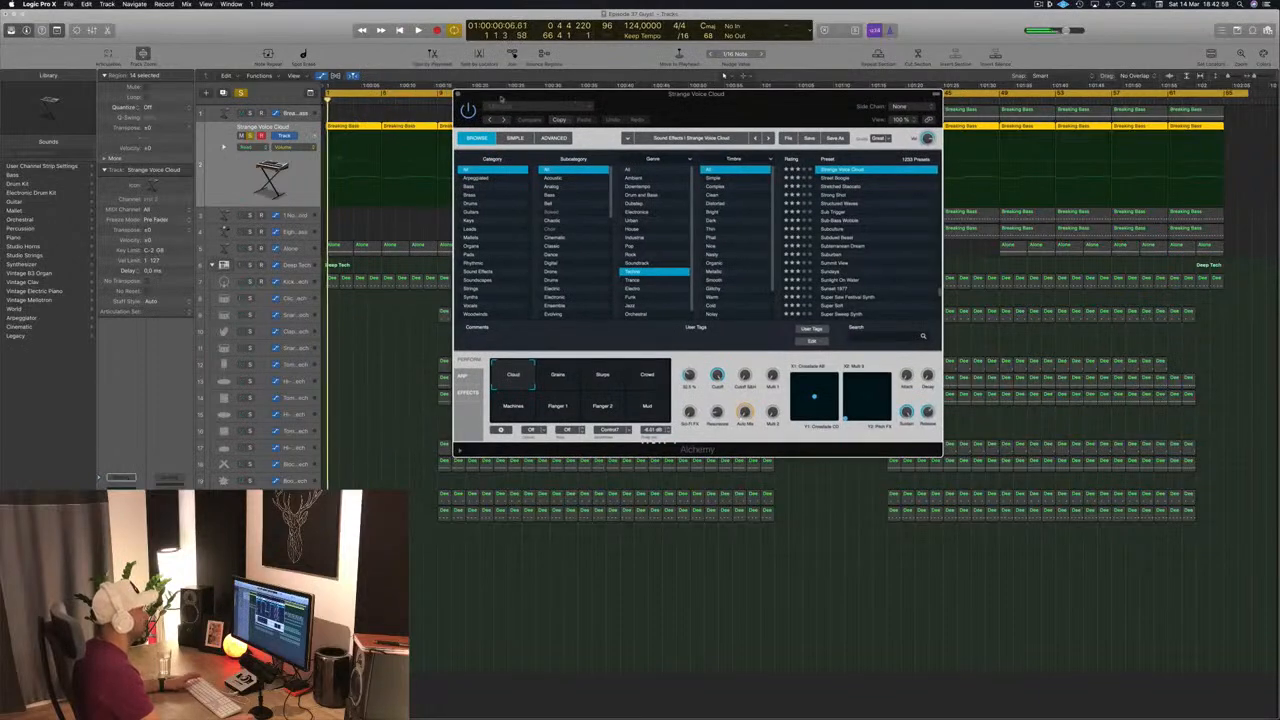
{"action": "key", "text": "super+w"}
Set the cycle range to bars 17–33 and listen to that section with all tracks playing
{"action": "left_click", "coordinate": [367, 370]}
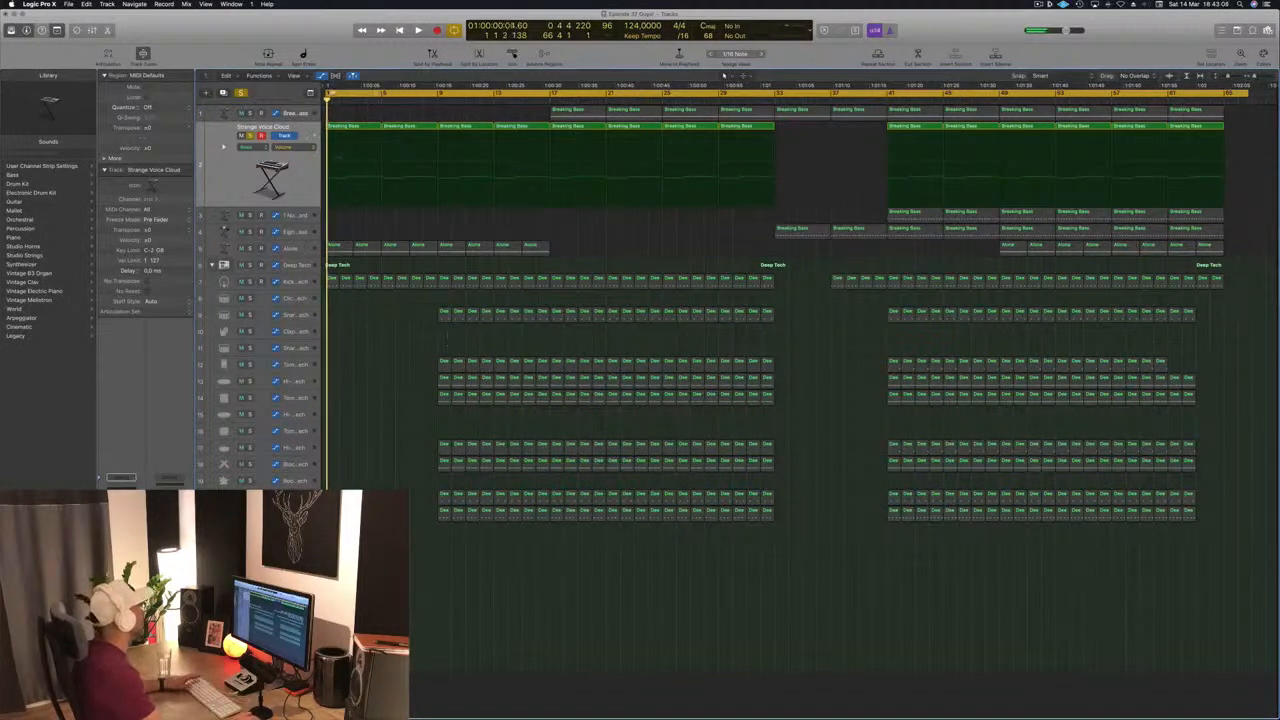
{"action": "key", "text": "super+a"}
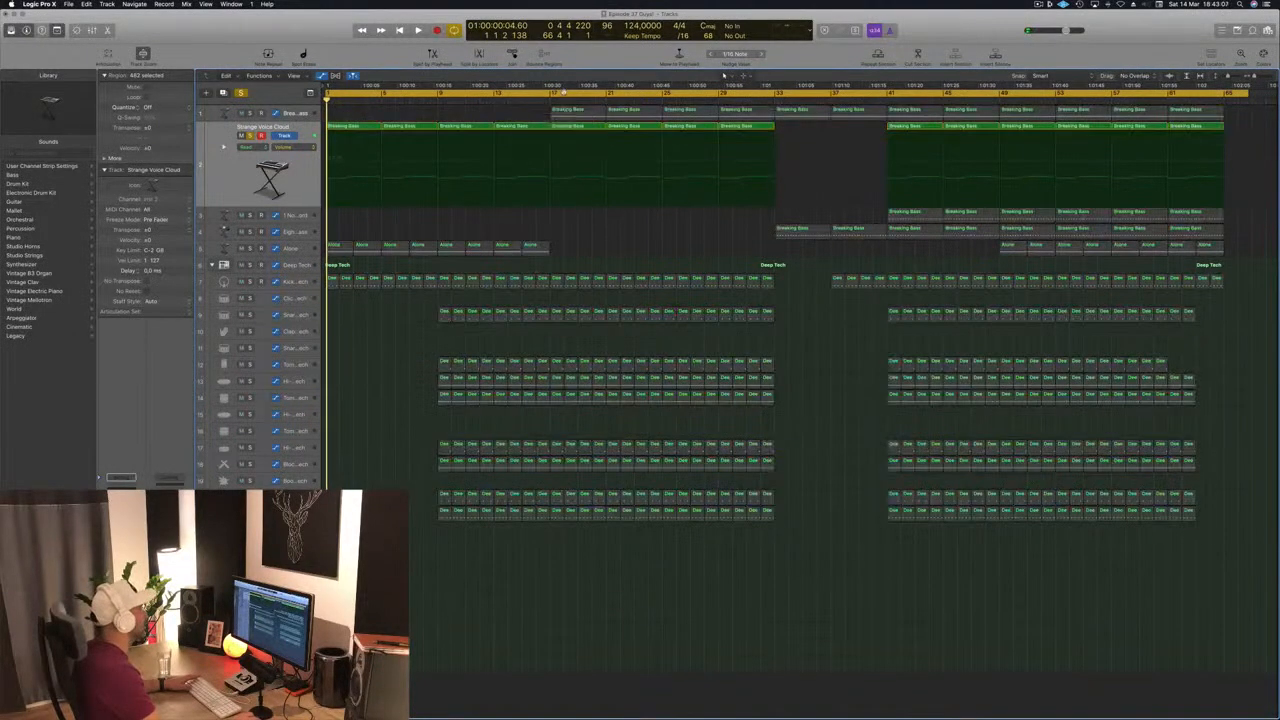
{"action": "left_click_drag", "start_coordinate": [553, 92], "coordinate": [772, 92]}
{"action": "key", "text": "space"}
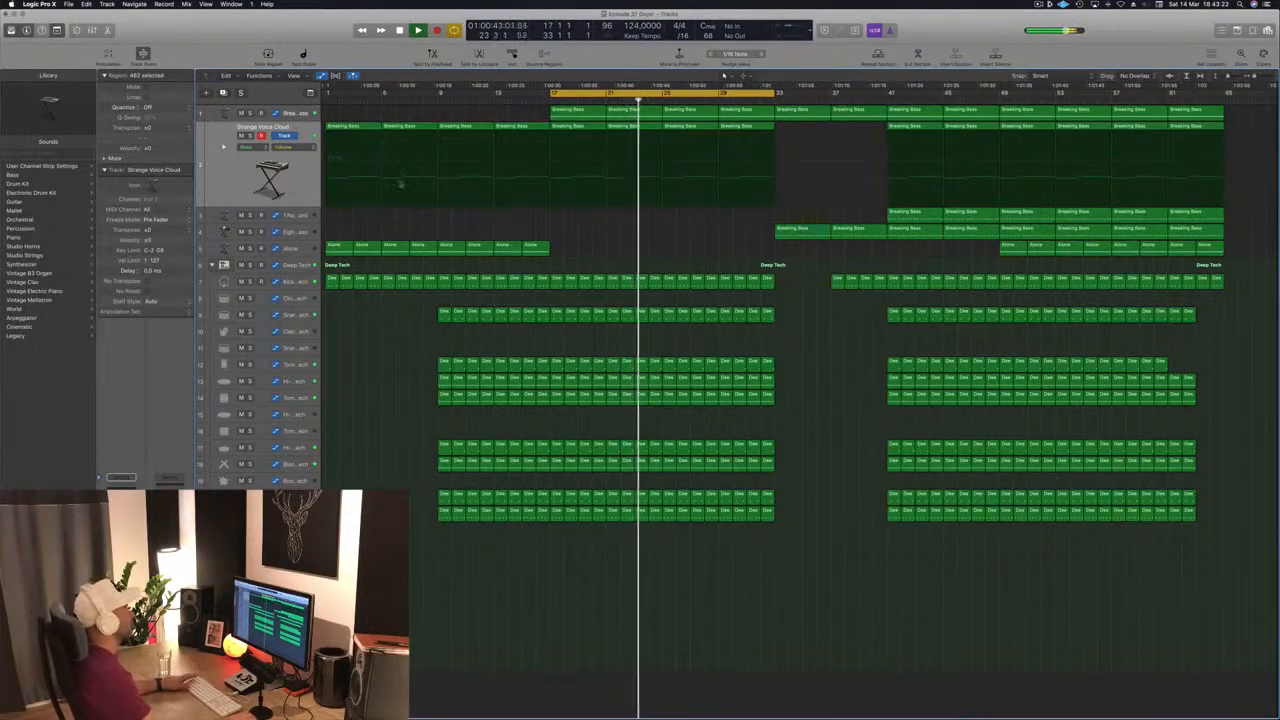
{"action": "key", "text": "space"}
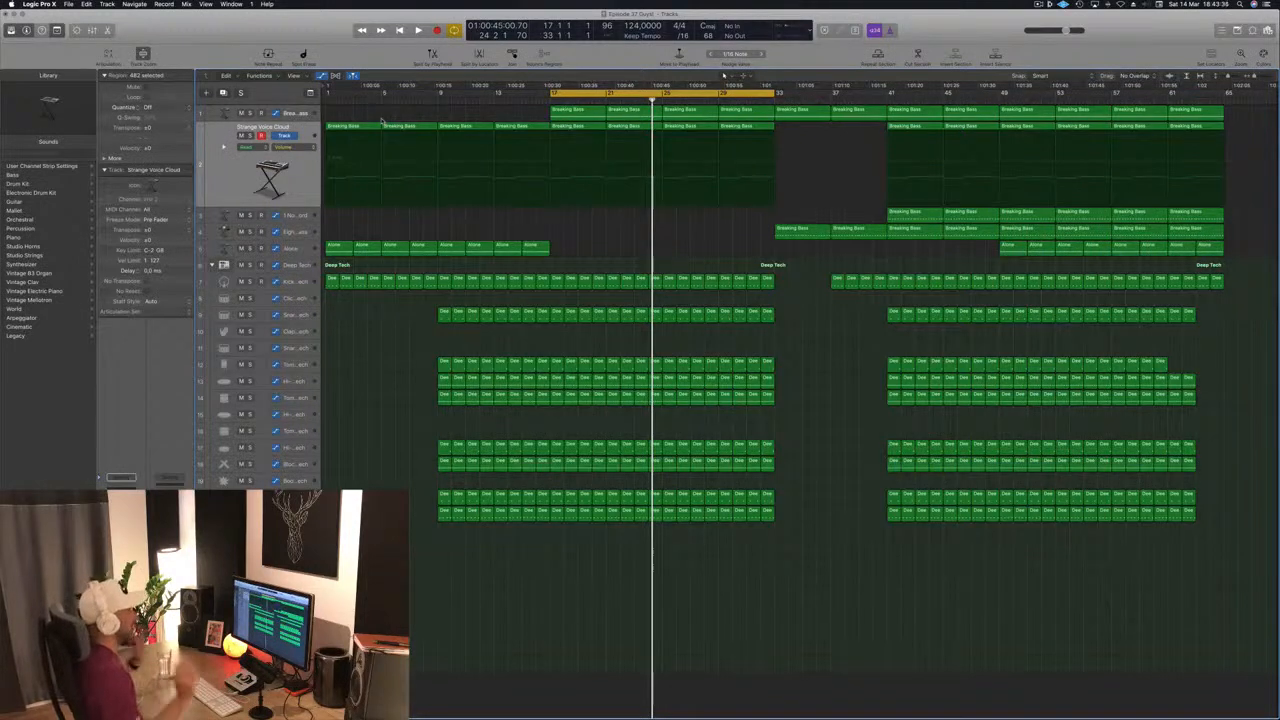
{"action": "key", "text": "space"}
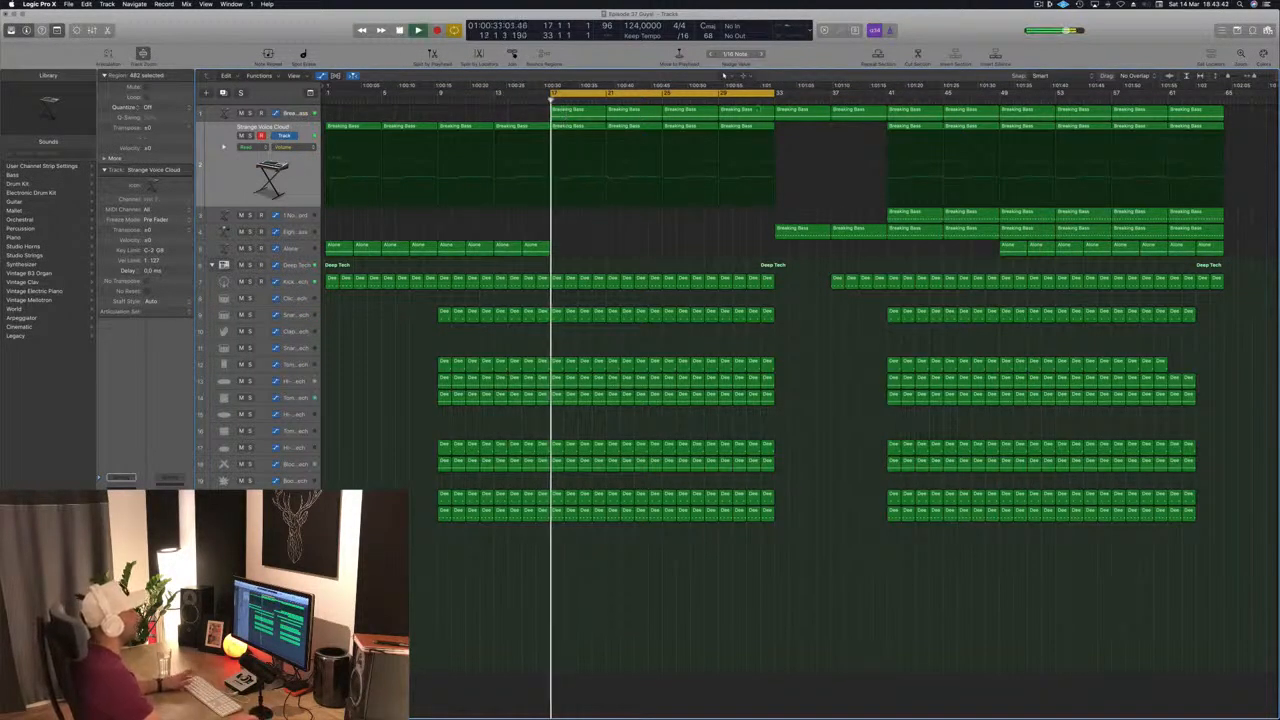
Shift the cycle range to bars 41–57 and briefly solo tracks 3 and 4 together and the Alone track by itself
{"action": "left_click_drag", "start_coordinate": [746, 92], "coordinate": [1047, 92]}
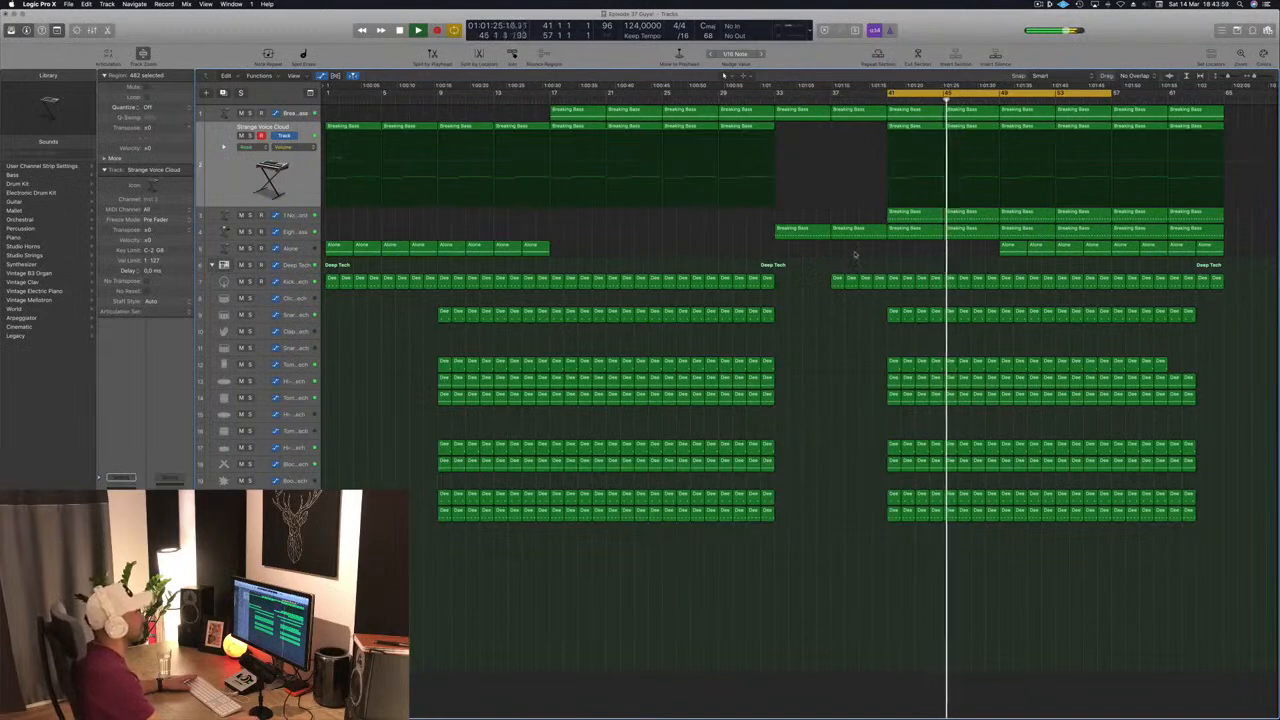
{"action": "left_click", "coordinate": [250, 215]}
{"action": "left_click", "coordinate": [250, 231]}
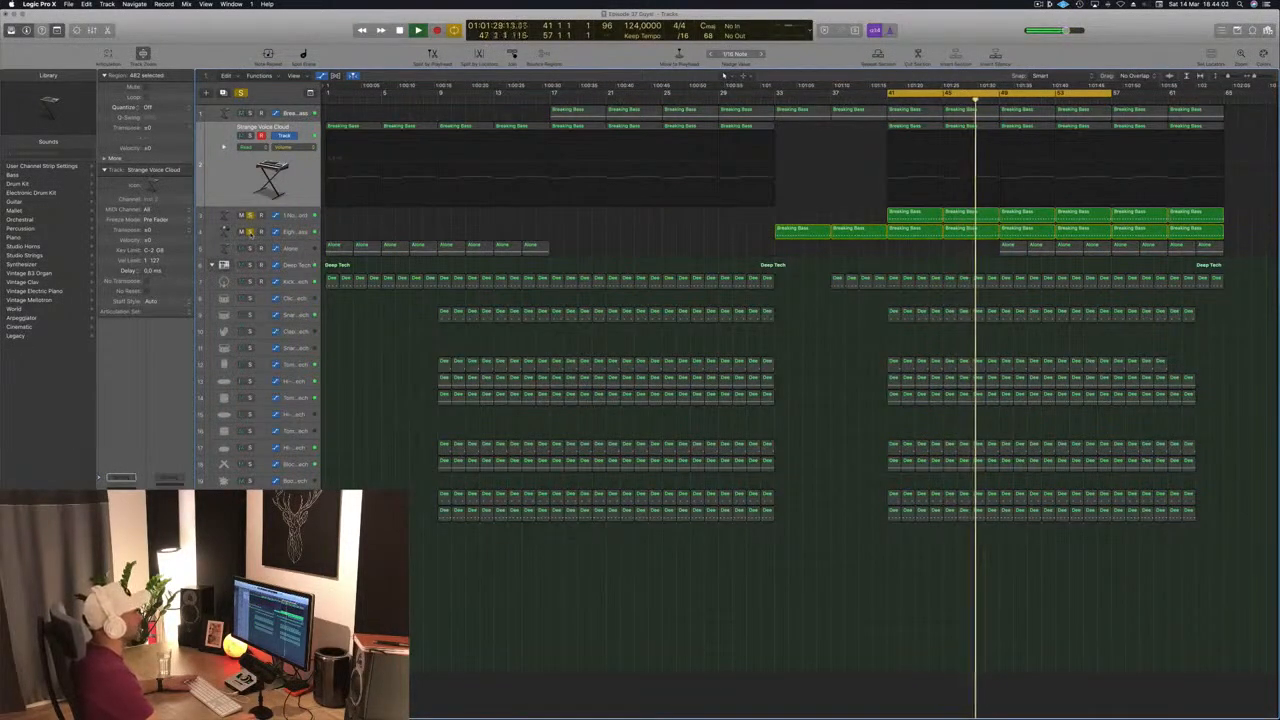
{"action": "left_click", "coordinate": [250, 231]}
{"action": "left_click", "coordinate": [250, 215]}
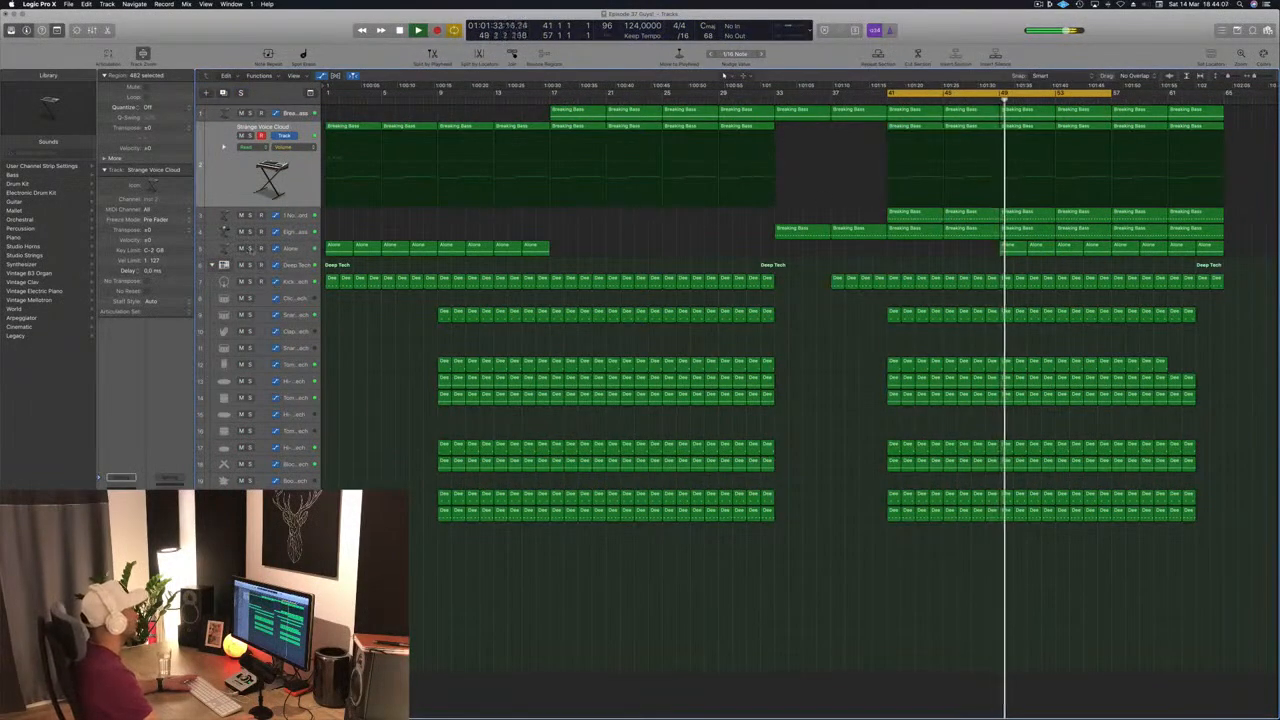
{"action": "left_click", "coordinate": [250, 248]}
{"action": "left_click", "coordinate": [250, 248]}
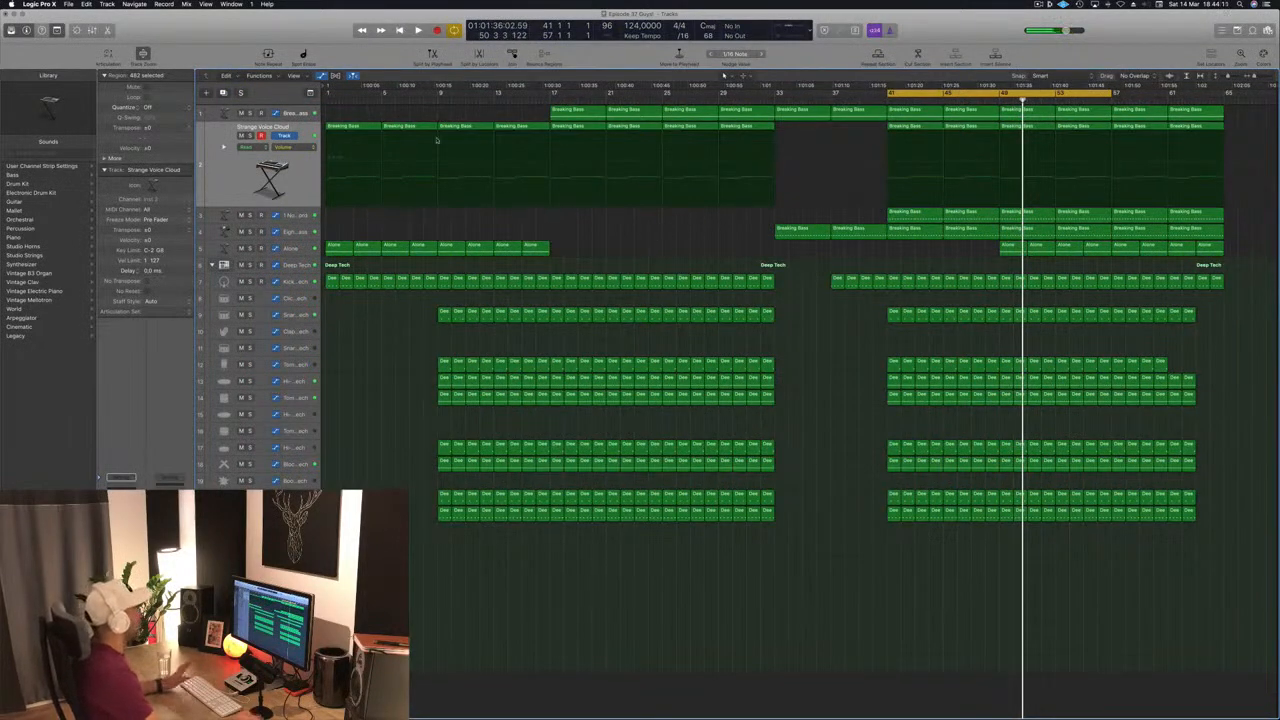
Move the cycle range to bars 1–17 and delete the first four Alone regions in bars 1–9
{"action": "left_click_drag", "start_coordinate": [917, 96], "coordinate": [351, 112]}
{"action": "key", "text": "space"}
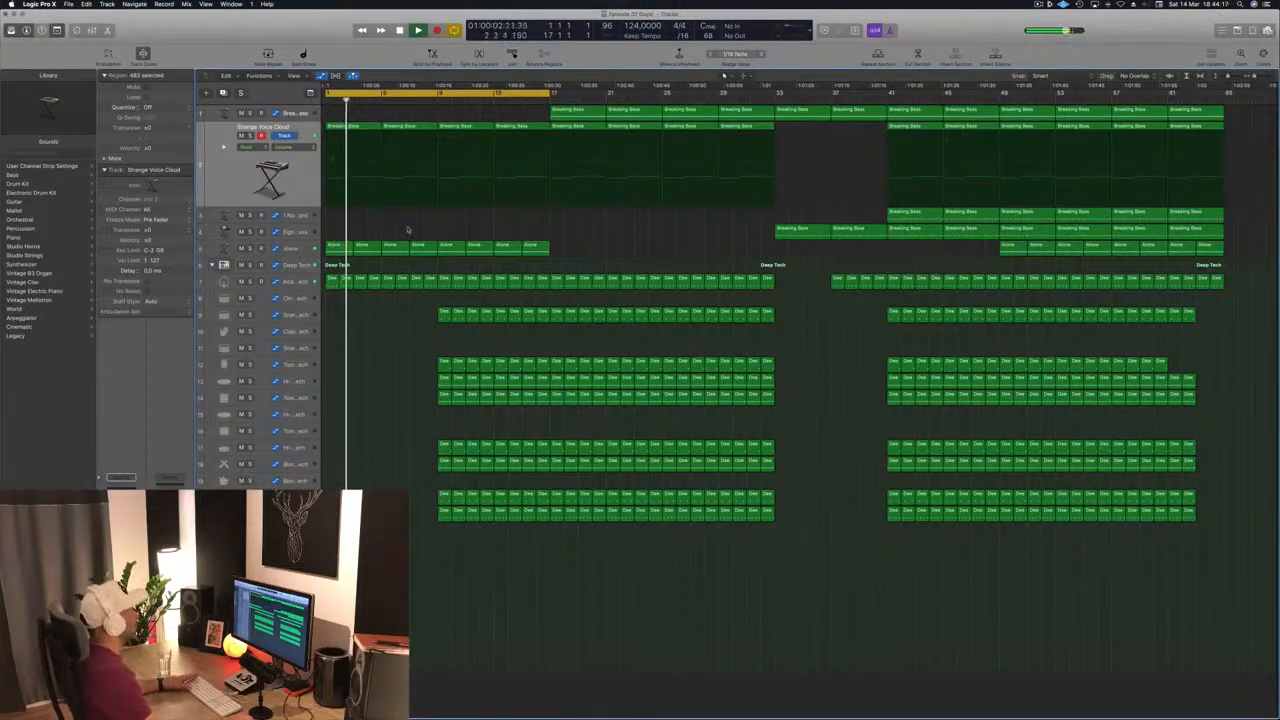
{"action": "key", "text": "space"}
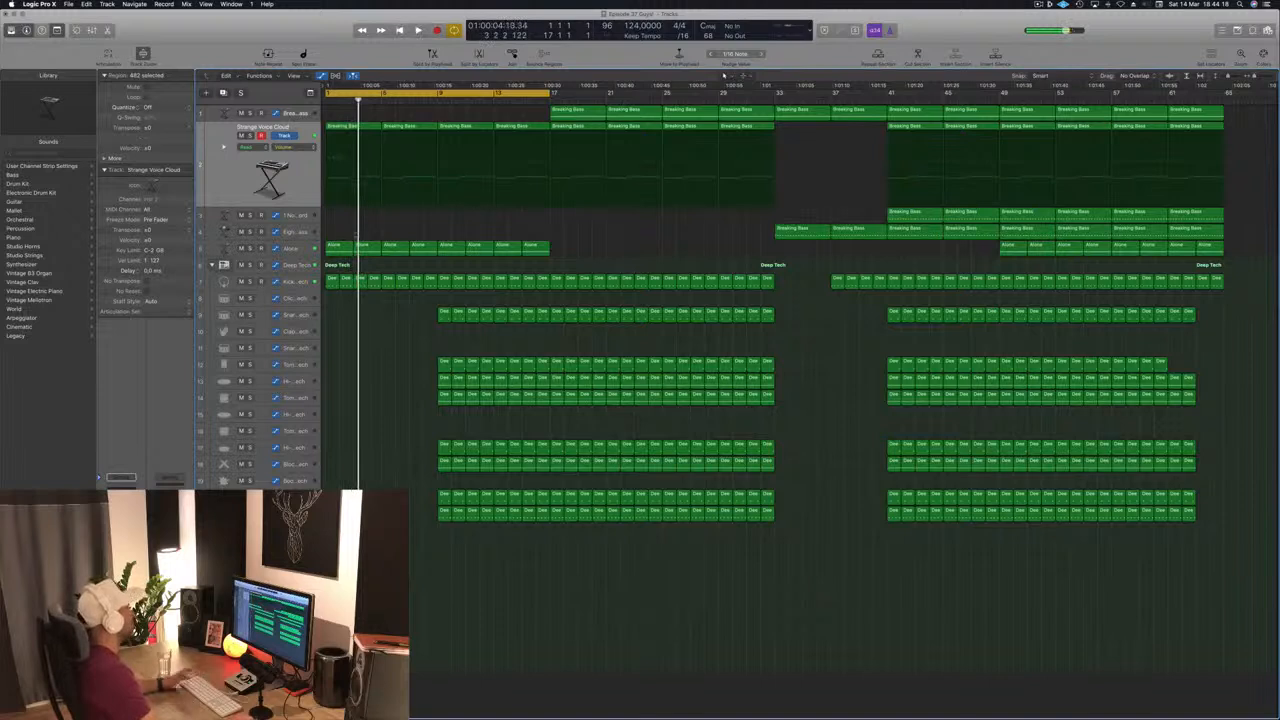
{"action": "left_click_drag", "start_coordinate": [332, 232], "coordinate": [415, 259]}
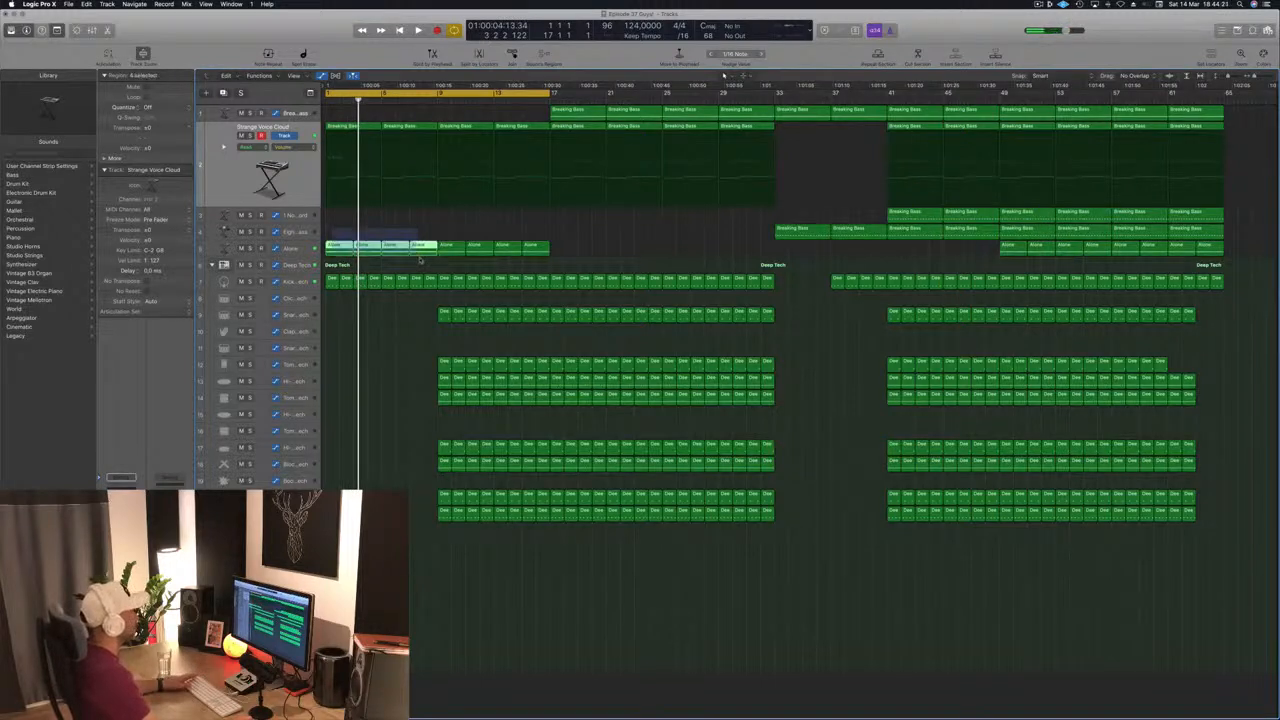
{"action": "key", "text": "Delete"}
{"action": "key", "text": "space"}
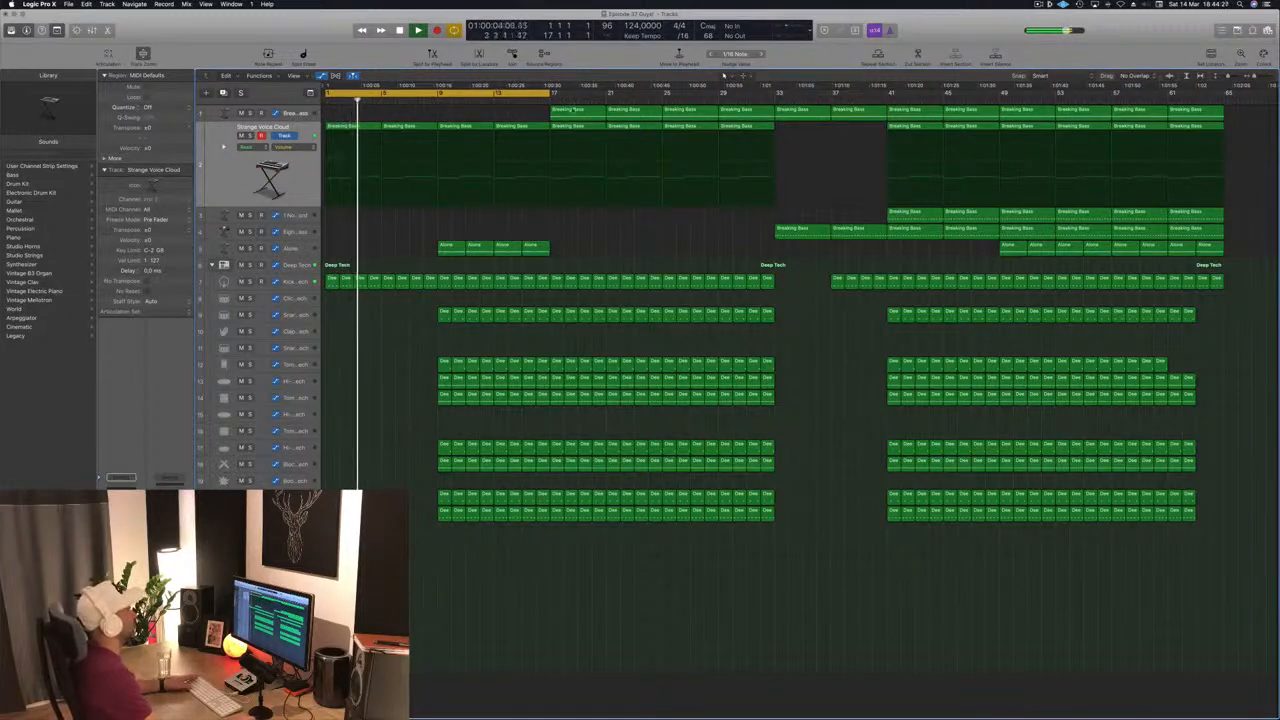
Move the track 1 Breaking Bass region from bar 17 into the intro and duplicate it to fill bars 1–9
{"action": "left_click_drag", "start_coordinate": [574, 110], "coordinate": [399, 124]}
{"action": "key", "text": "space"}
{"action": "left_click_drag", "start_coordinate": [355, 240], "coordinate": [364, 108]}
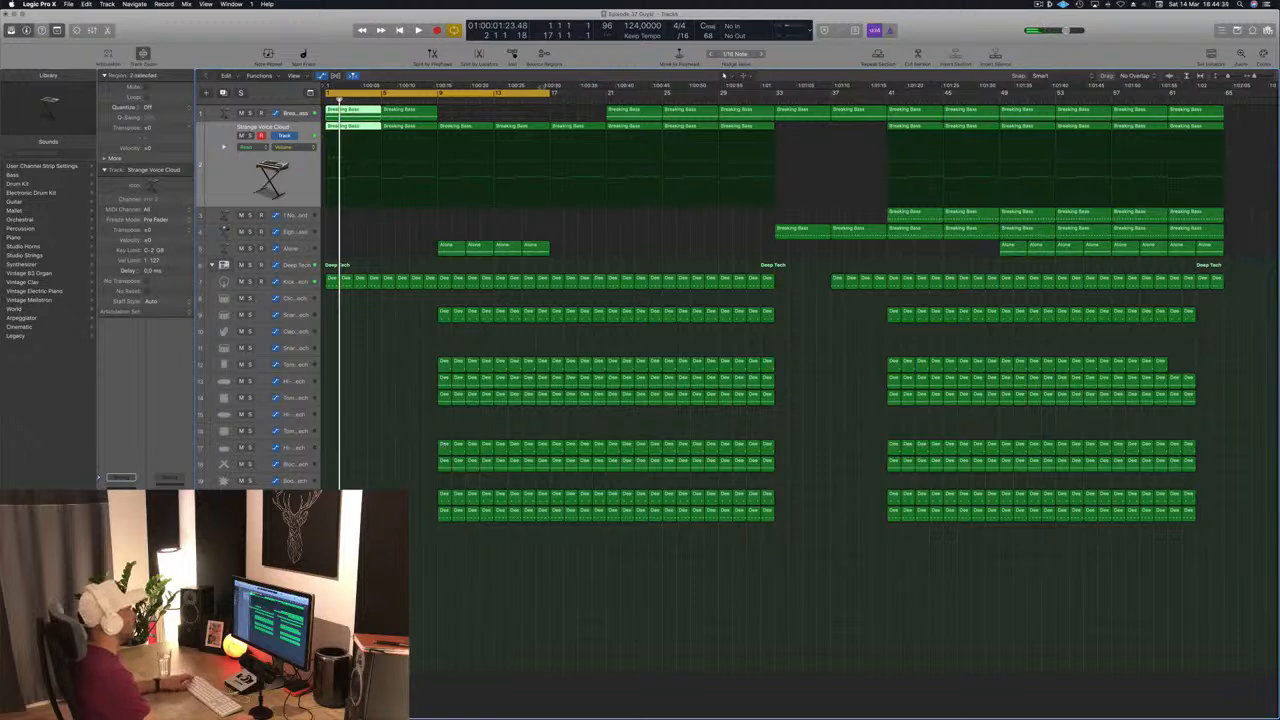
Repeat the bars 1–9 section once to lengthen the intro, and extend the cycle range to bar 17
{"action": "left_click_drag", "start_coordinate": [553, 92], "coordinate": [438, 94]}
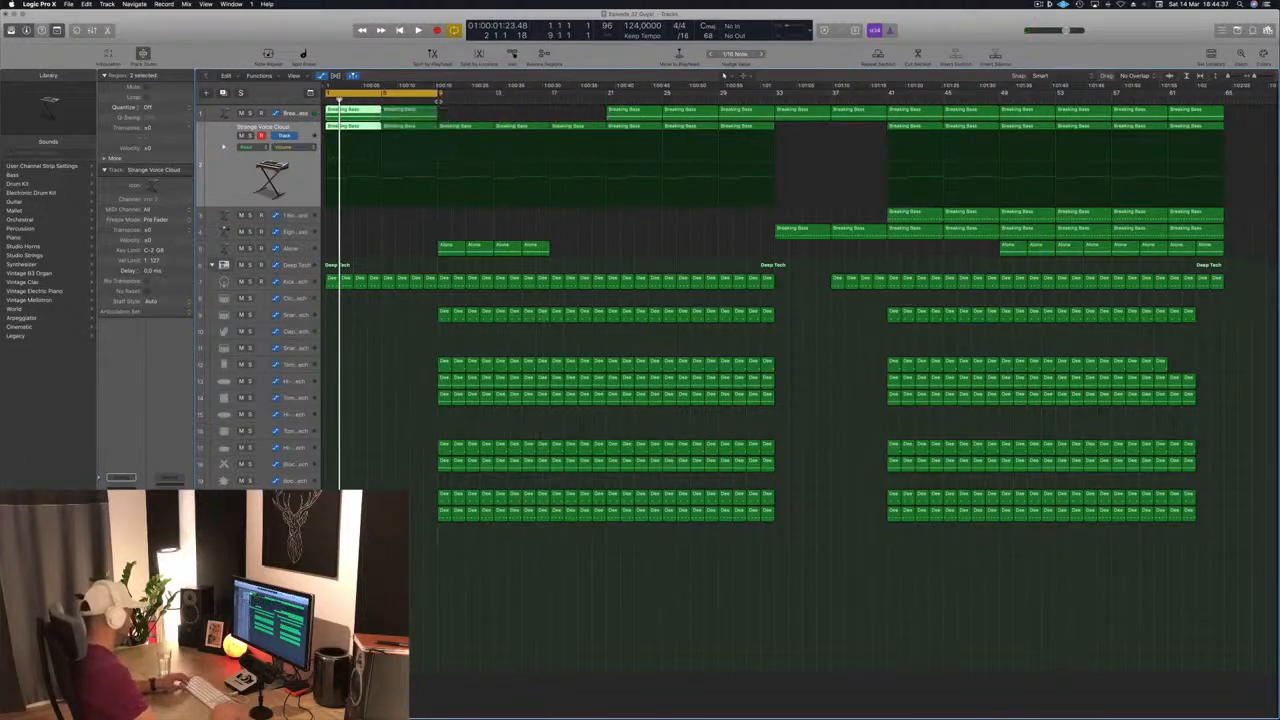
{"action": "key", "text": "ctrl+super+r"}
{"action": "key", "text": "space"}
{"action": "key", "text": "space"}
{"action": "left_click_drag", "start_coordinate": [438, 95], "coordinate": [547, 98]}
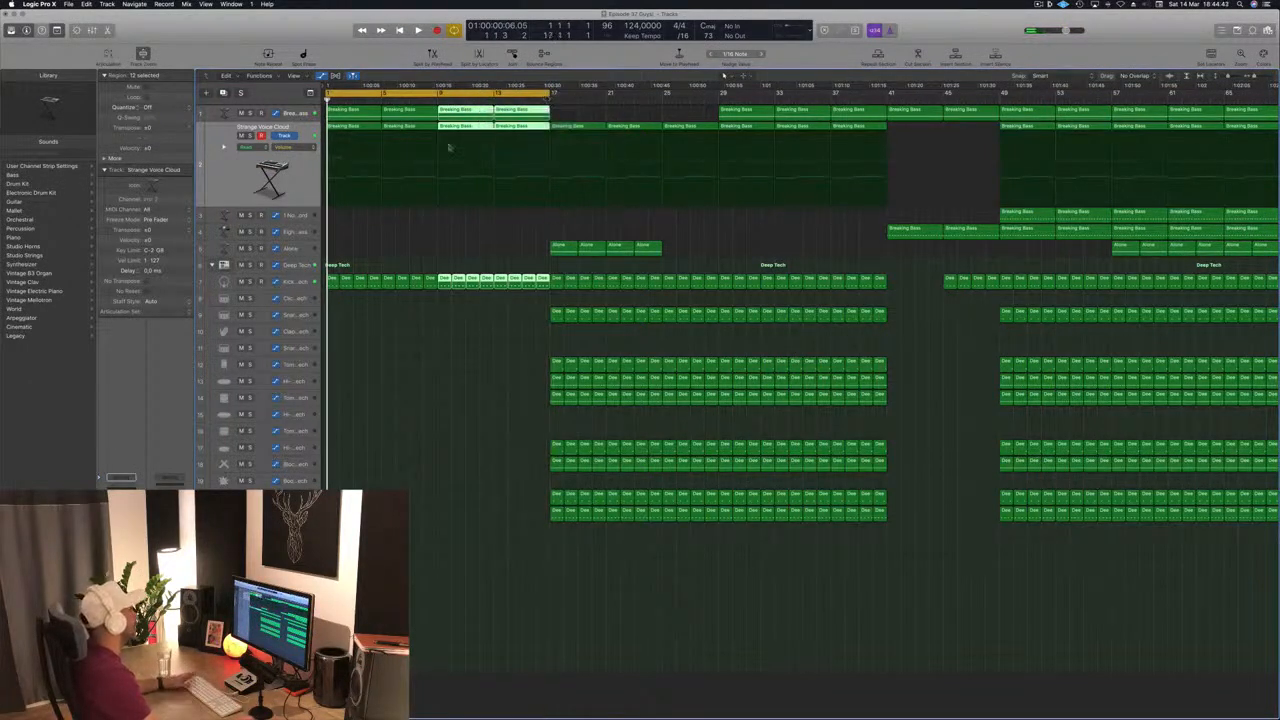
{"action": "left_click", "coordinate": [396, 254]}
{"action": "key", "text": "space"}
{"action": "left_click", "coordinate": [290, 160]}
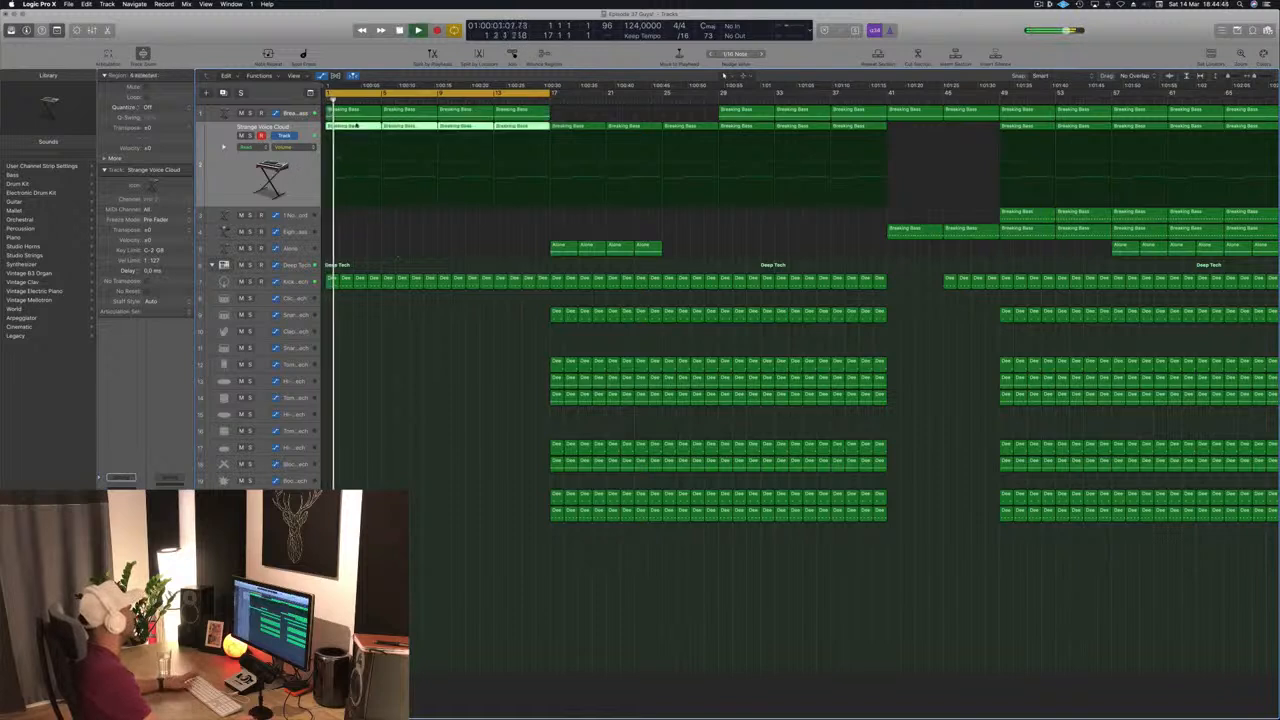
{"action": "left_click", "coordinate": [347, 155]}
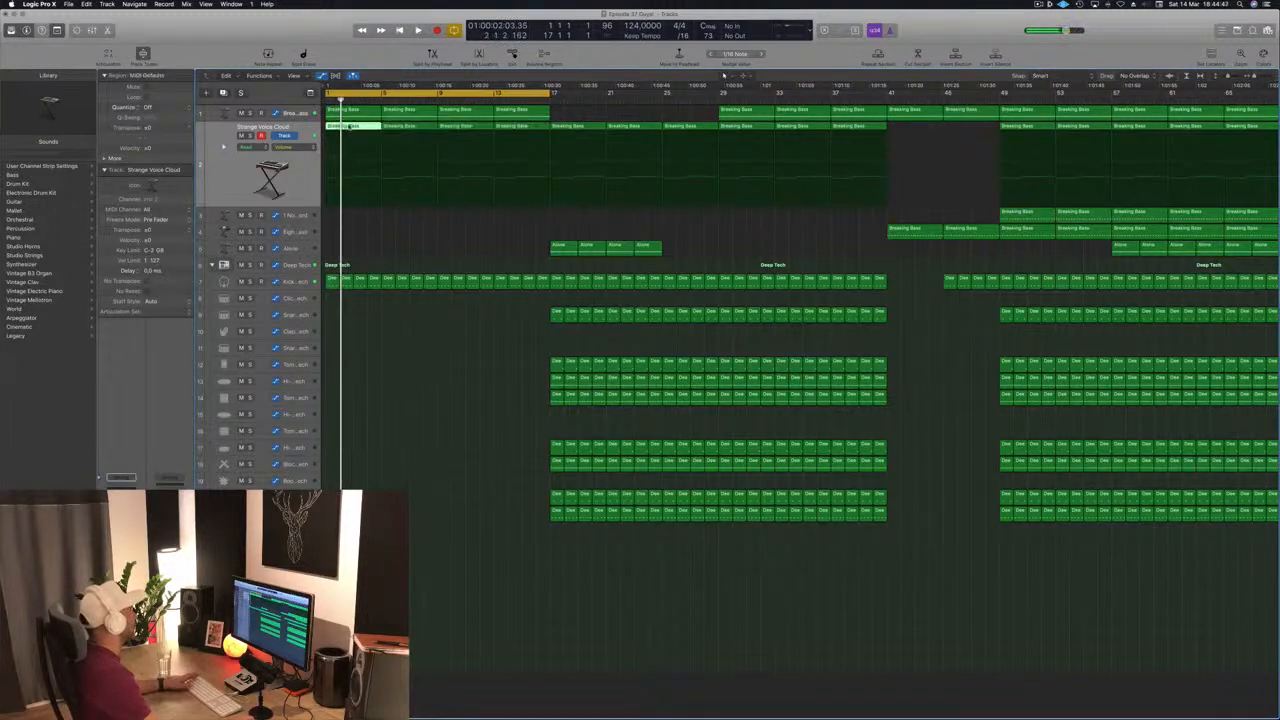
{"action": "left_click", "coordinate": [351, 209]}
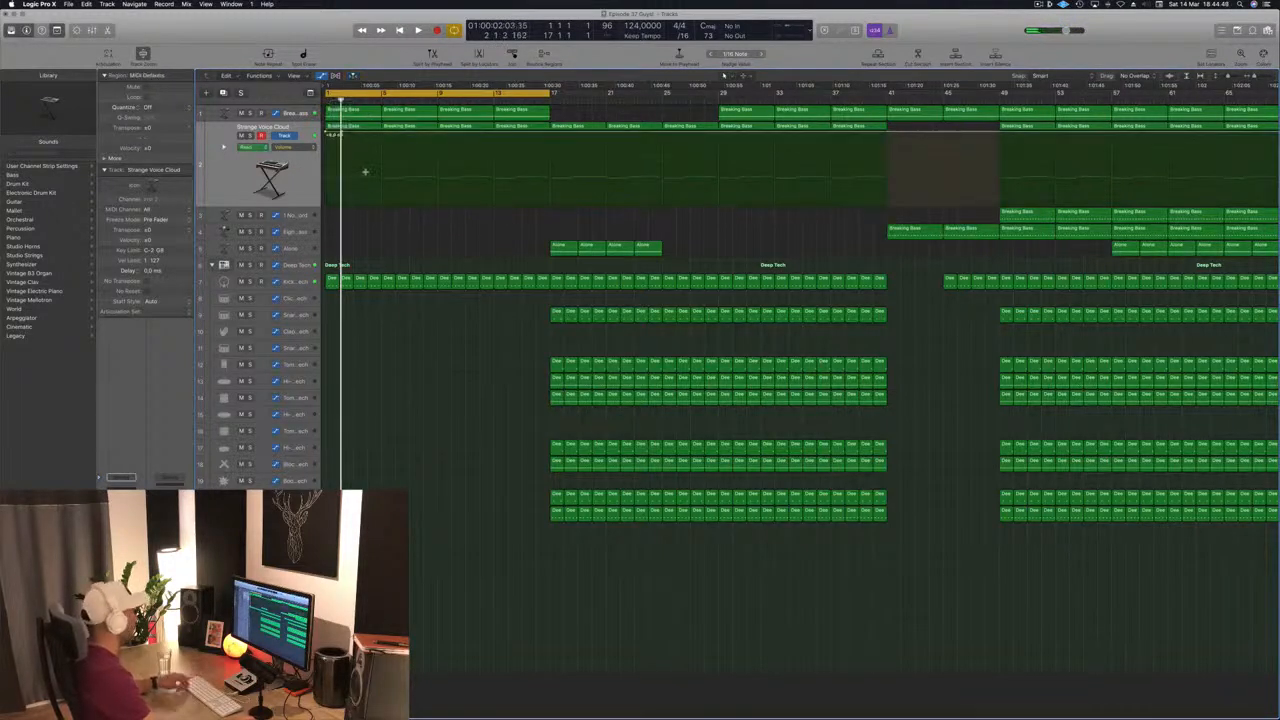
{"action": "key", "text": "super+z"}
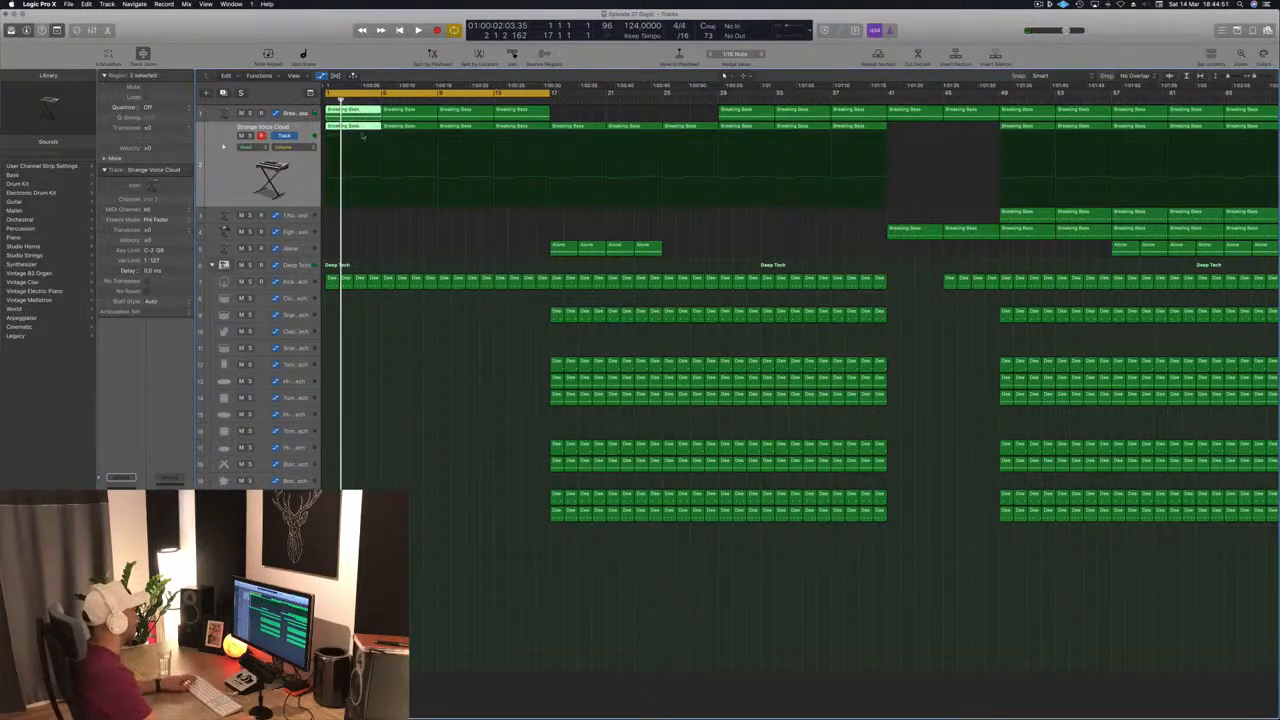
In the first Breaking Bass regions of tracks 1 and 2, delete the later notes and lengthen the opening notes to bar 5
{"action": "key", "text": "p"}
{"action": "scroll", "coordinate": [492, 604], "scroll_direction": "left", "scroll_amount": 3}
{"action": "left_click_drag", "start_coordinate": [531, 593], "coordinate": [757, 704]}
{"action": "key", "text": "Delete"}
{"action": "scroll", "coordinate": [491, 622], "scroll_direction": "down", "scroll_amount": 3}
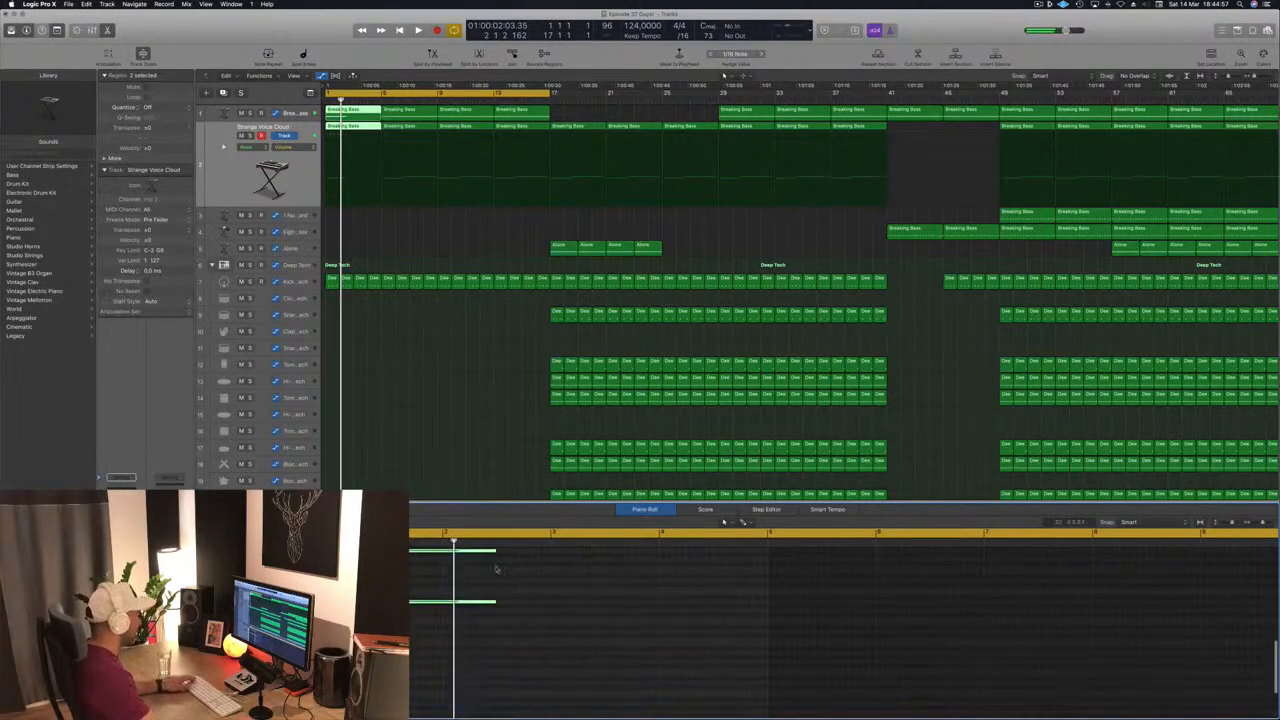
{"action": "scroll", "coordinate": [526, 583], "scroll_direction": "up", "scroll_amount": 1}
{"action": "left_click_drag", "start_coordinate": [493, 573], "coordinate": [760, 576]}
{"action": "key", "text": "space"}
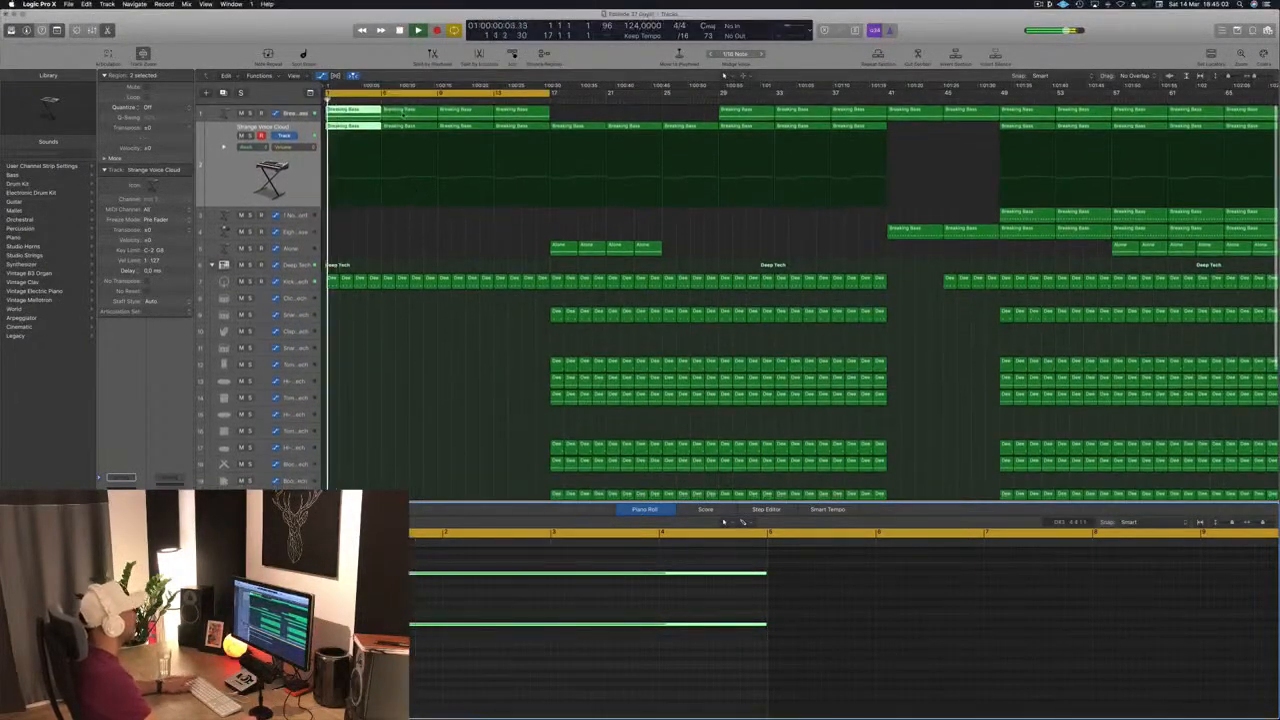
Replace the Breaking Bass regions in bars 5–17 on tracks 1 and 2 with copies of the edited bar 1 regions
{"action": "left_click", "coordinate": [405, 112]}
{"action": "key", "text": "BackSpace"}
{"action": "left_click", "coordinate": [406, 128]}
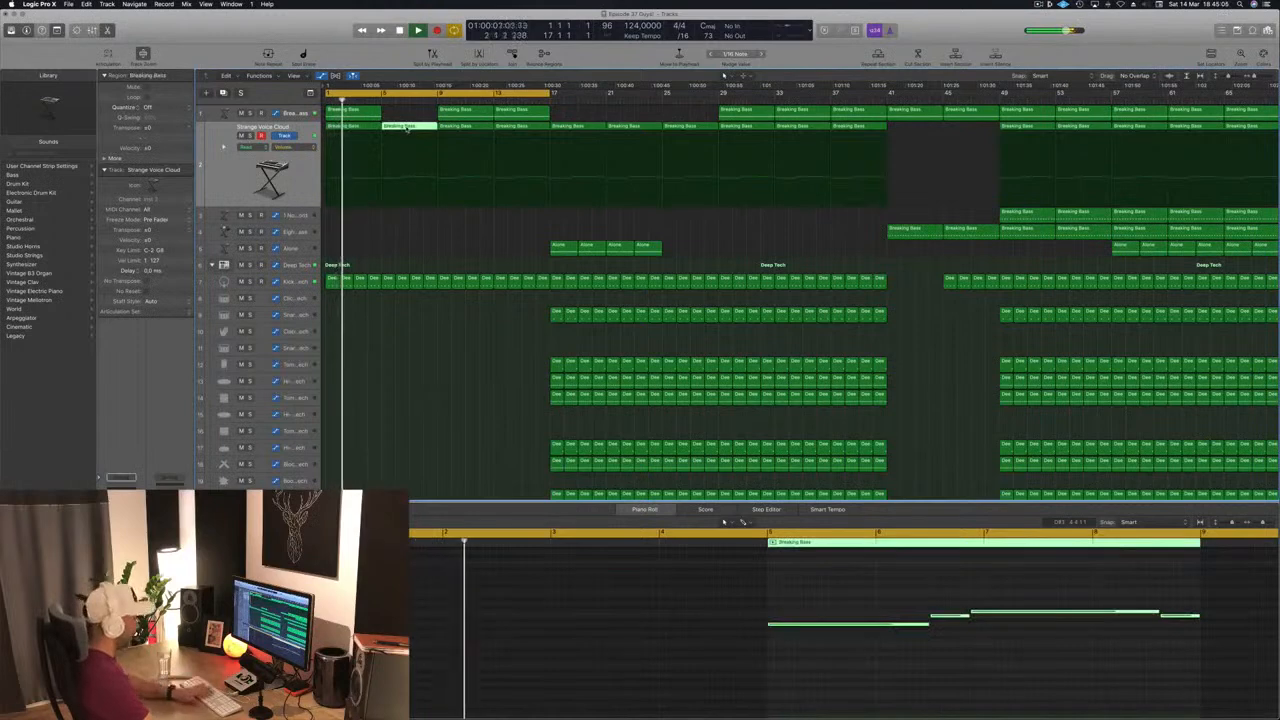
{"action": "key", "text": "BackSpace"}
{"action": "left_click_drag", "start_coordinate": [408, 108], "coordinate": [542, 129]}
{"action": "key", "text": "BackSpace"}
{"action": "key", "text": "space"}
{"action": "left_click_drag", "start_coordinate": [457, 121], "coordinate": [450, 148]}
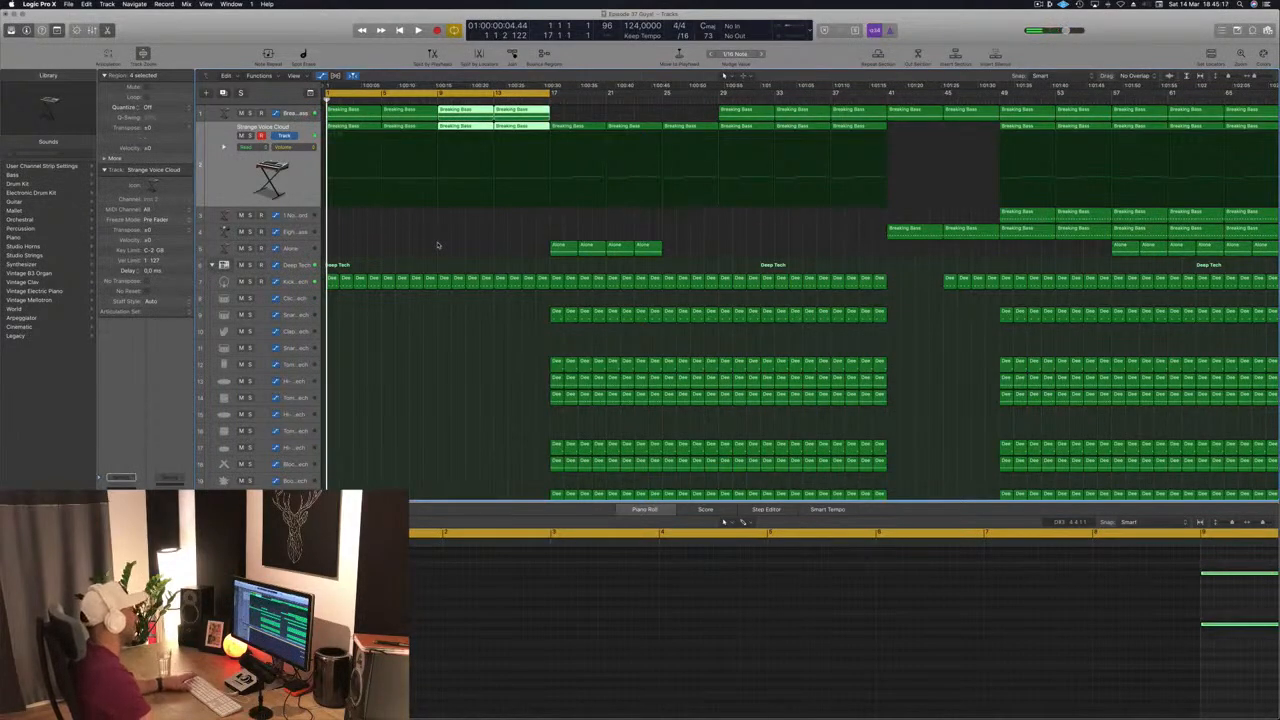
{"action": "left_click", "coordinate": [437, 244]}
{"action": "key", "text": "space"}
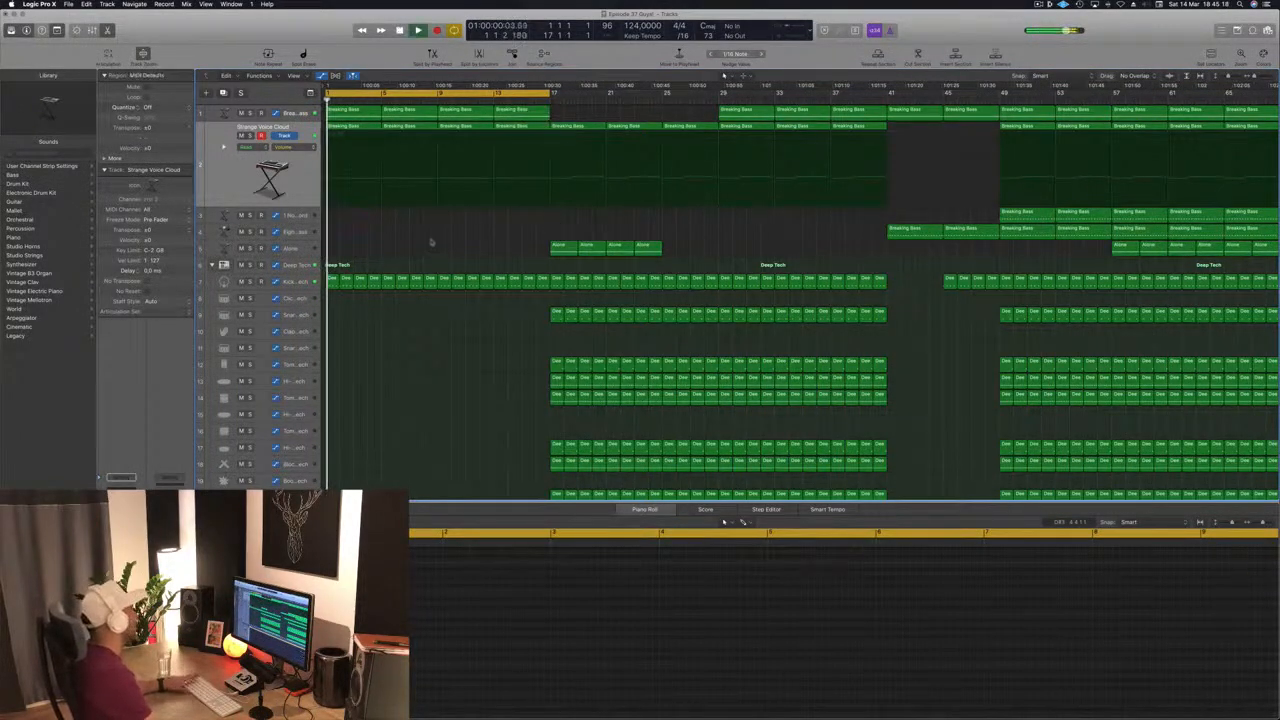
Open the Breaking Bass track's Alchemy instrument and adjust its Cutoff while the intro plays
{"action": "left_click", "coordinate": [295, 116]}
{"action": "key", "text": "space"}
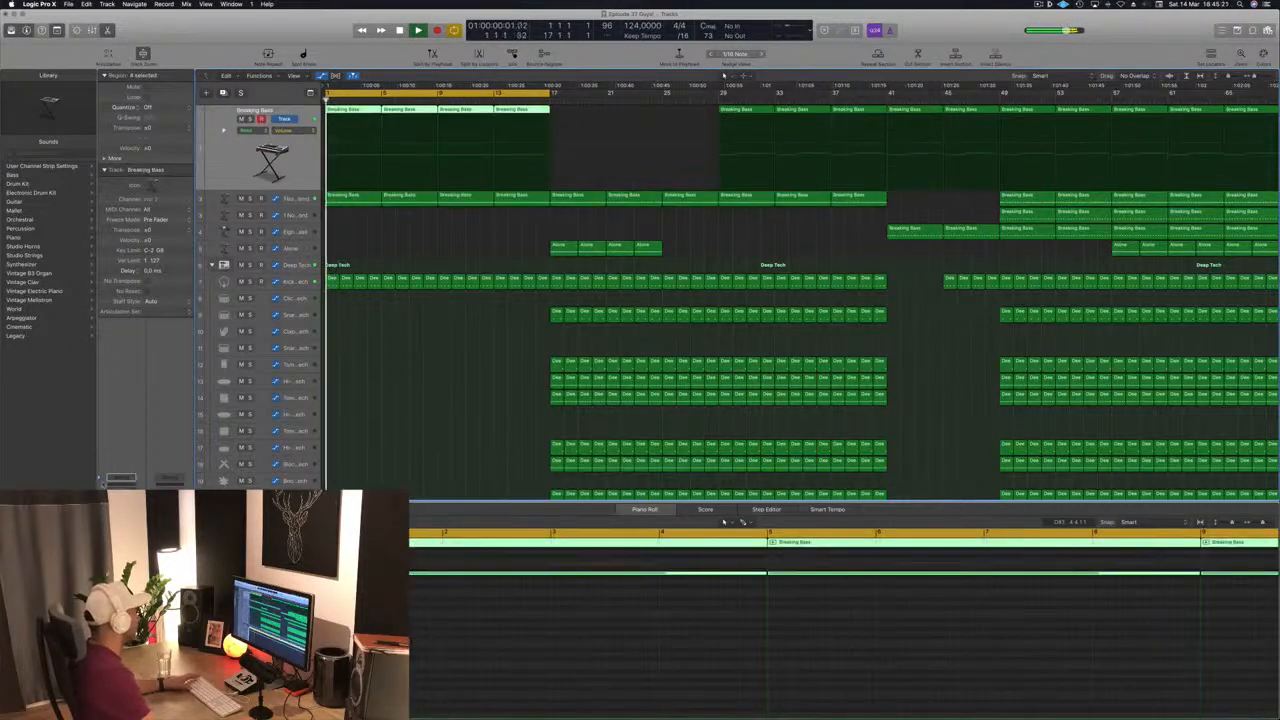
{"action": "key", "text": "v"}
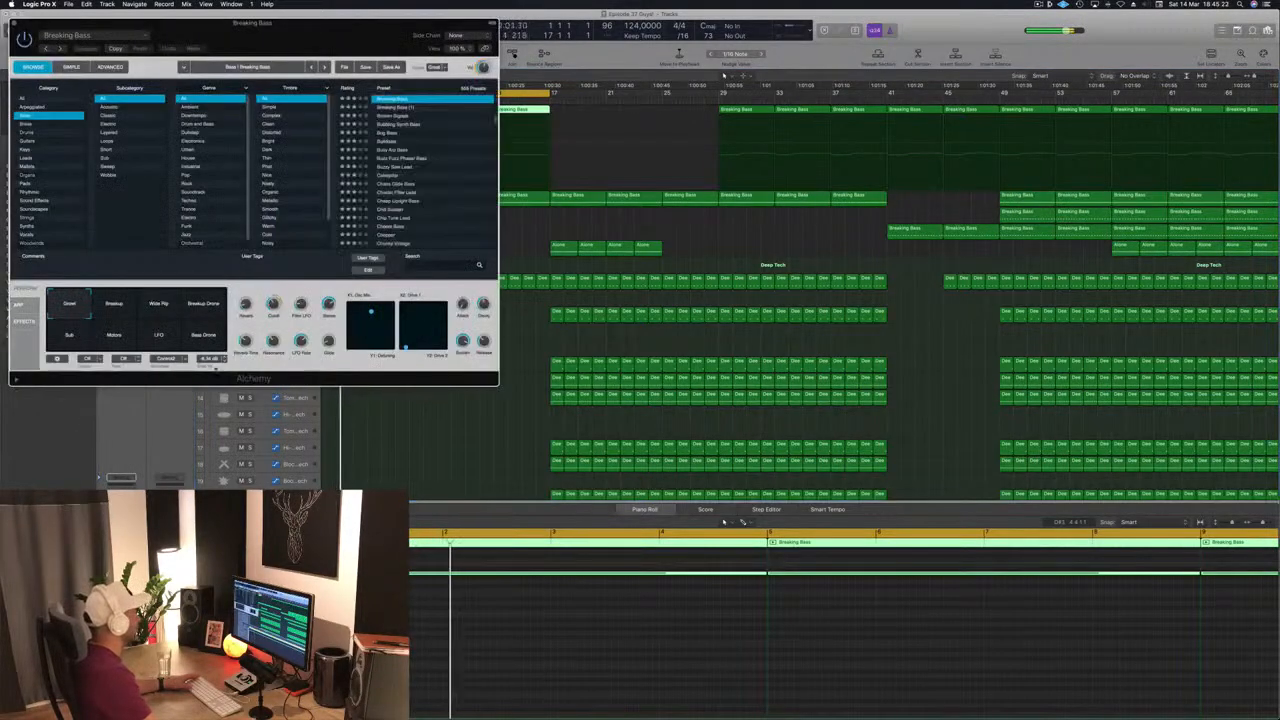
{"action": "left_click_drag", "start_coordinate": [328, 28], "coordinate": [938, 126]}
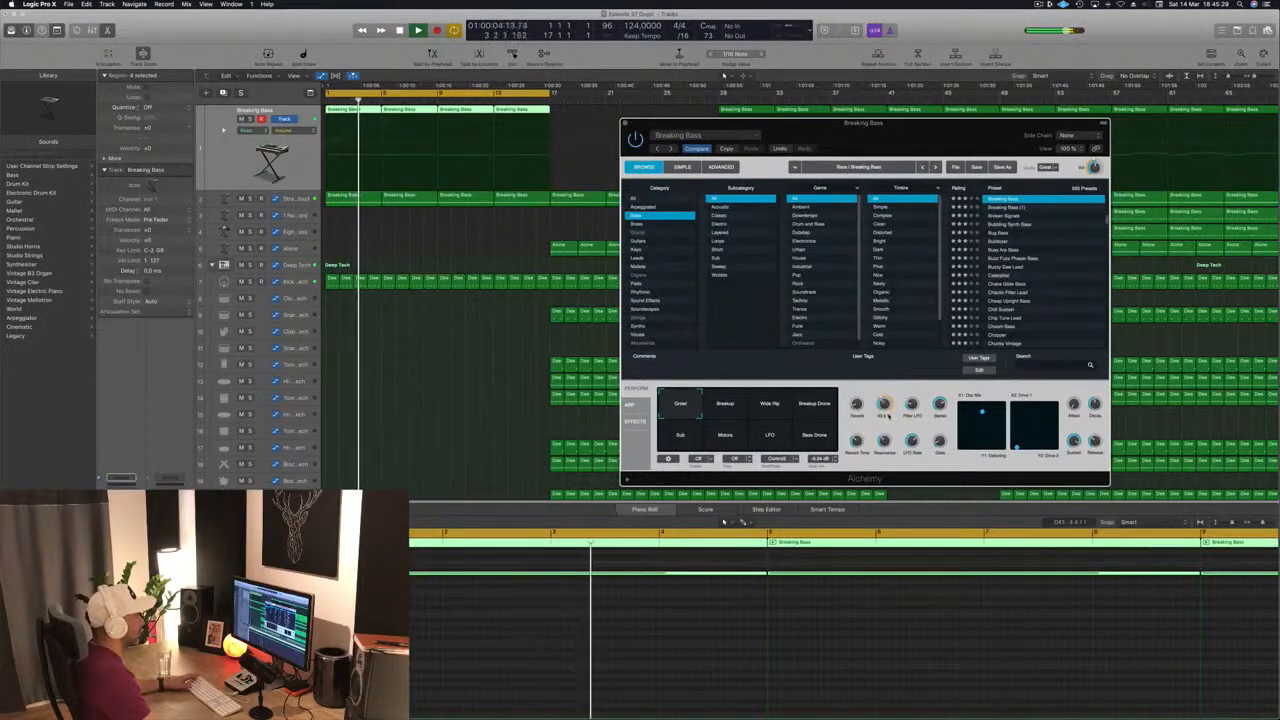
{"action": "key", "text": "Return"}
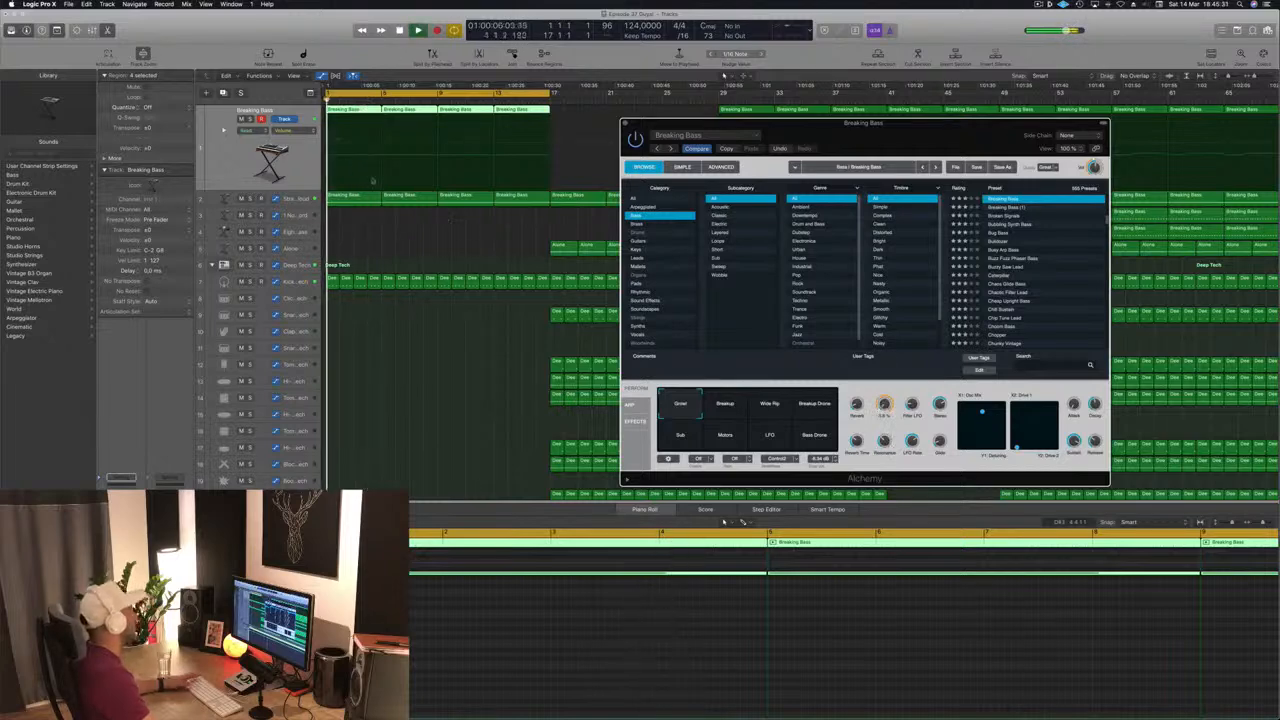
{"action": "key", "text": "space"}
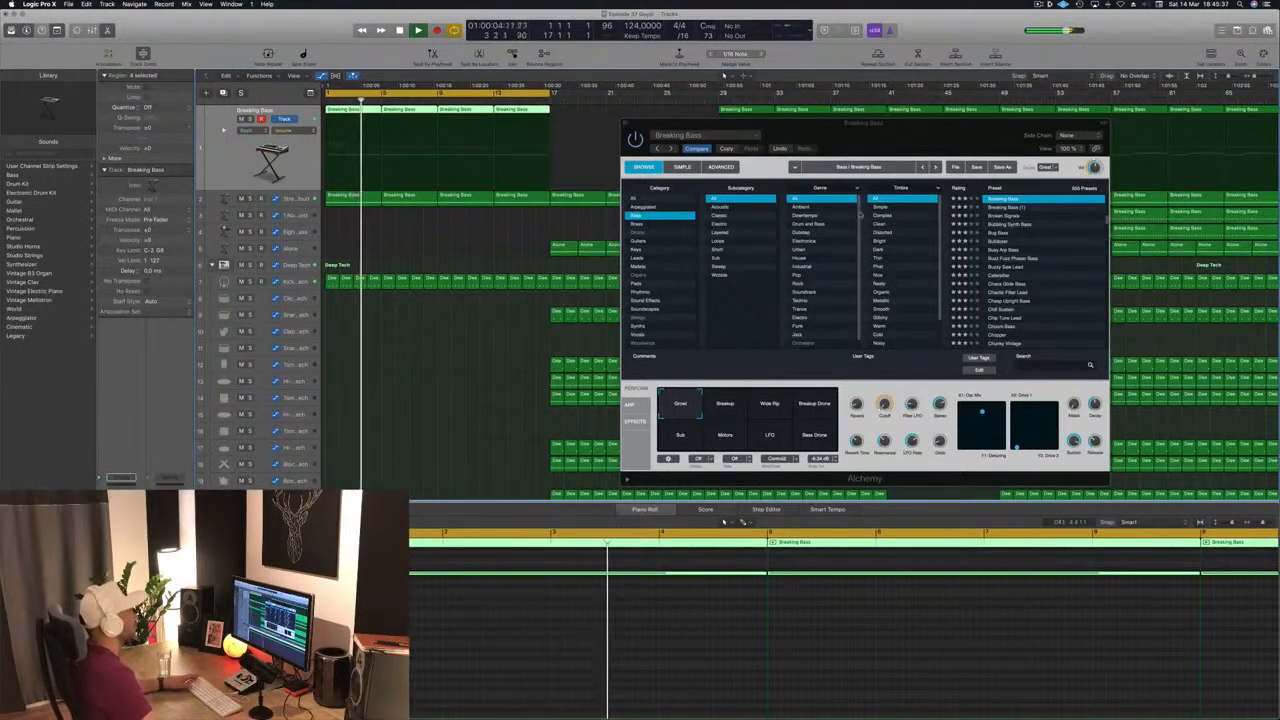
Listen to the intro with the Strange Voice Cloud track selected and move the Breaking Bass instrument window clear of the arrangement
{"action": "left_click_drag", "start_coordinate": [943, 139], "coordinate": [948, 200]}
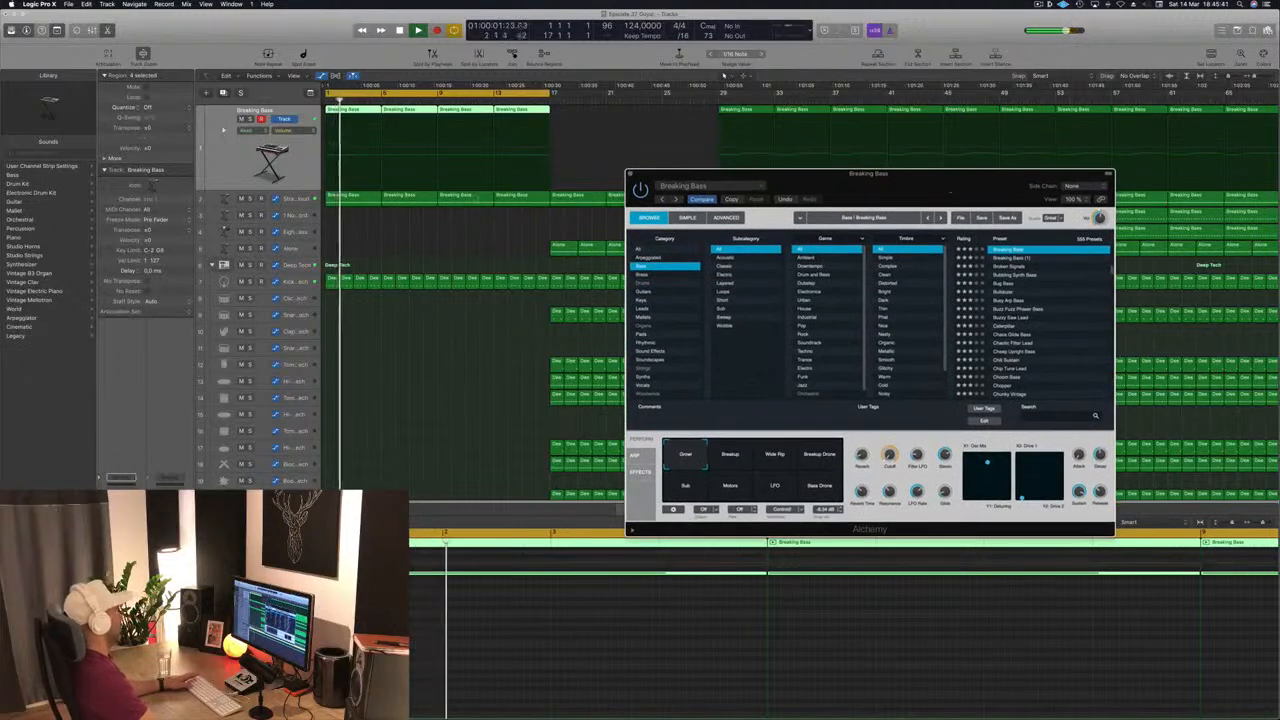
{"action": "left_click", "coordinate": [292, 200]}
{"action": "key", "text": "space"}
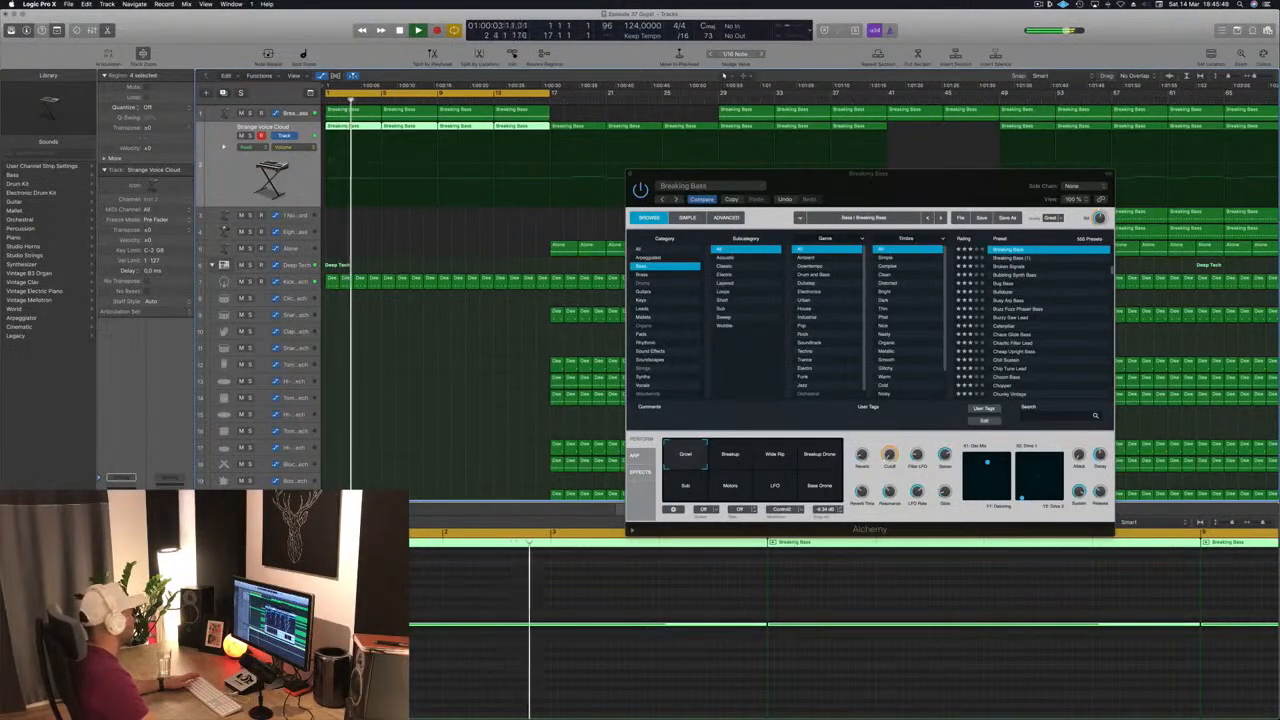
{"action": "left_click_drag", "start_coordinate": [970, 186], "coordinate": [866, 276]}
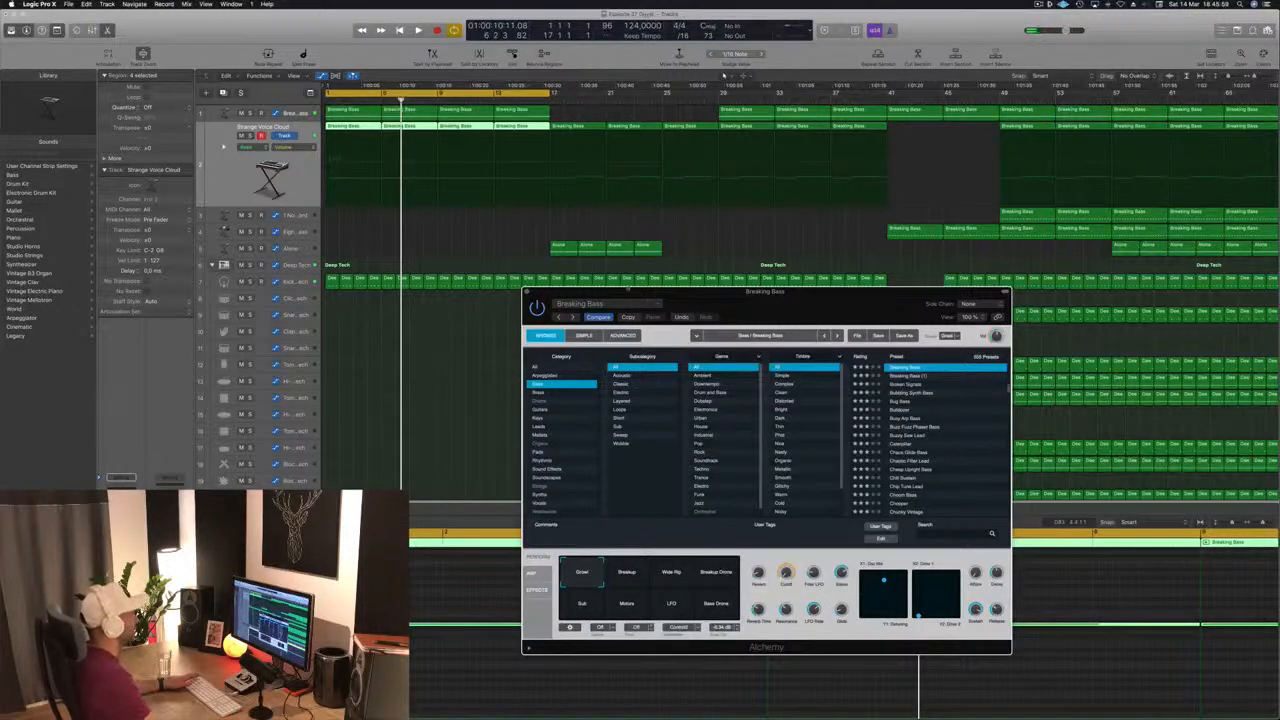
{"action": "left_click_drag", "start_coordinate": [726, 297], "coordinate": [983, 280]}
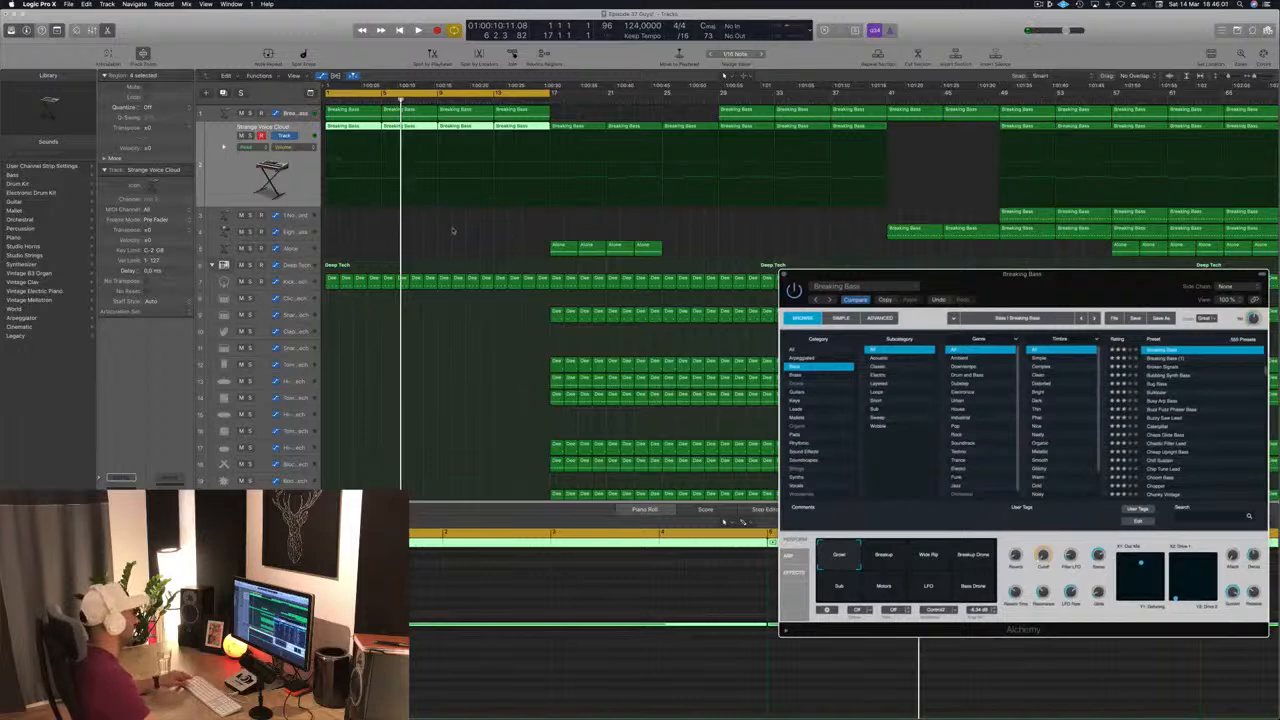
Duplicate the Strange Voice Cloud track with its settings and copy its bar 1 Breaking Bass region onto the new track
{"action": "key", "text": "super+Left"}
{"action": "key", "text": "space"}
{"action": "left_click", "coordinate": [200, 54]}
{"action": "left_click", "coordinate": [223, 92]}
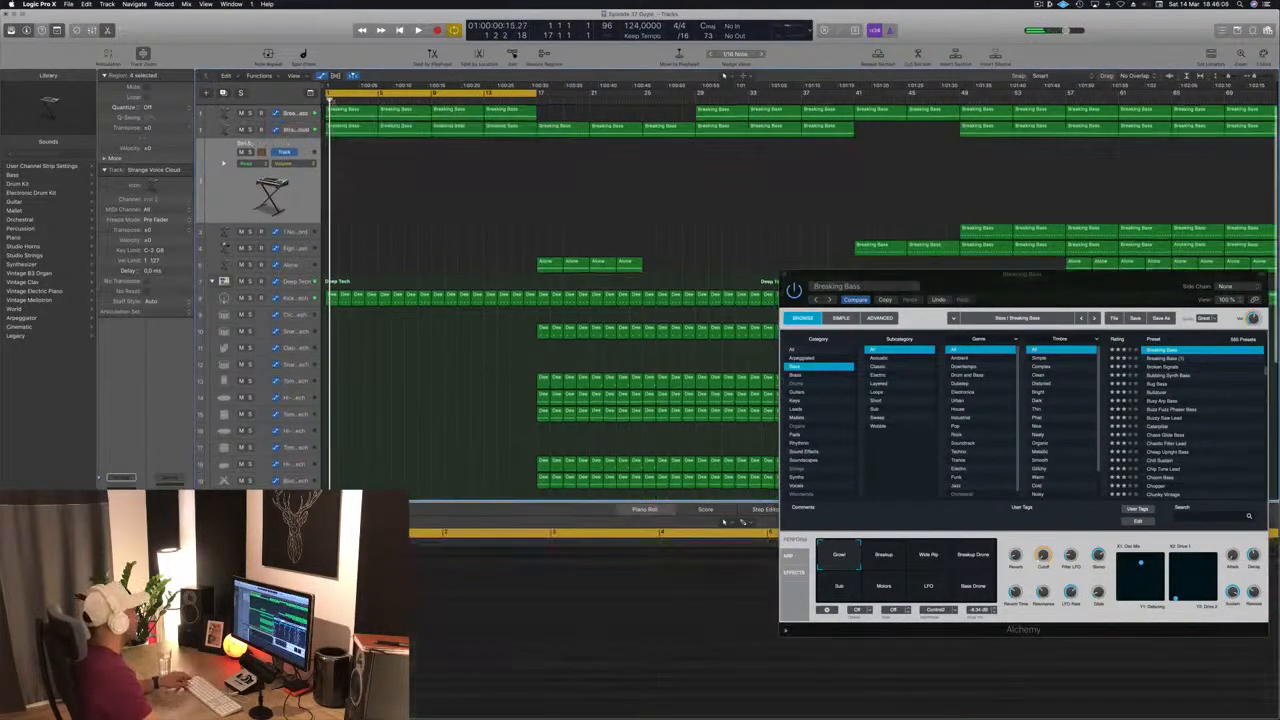
{"action": "left_click_drag", "start_coordinate": [341, 129], "coordinate": [331, 206]}
{"action": "key", "text": "space"}
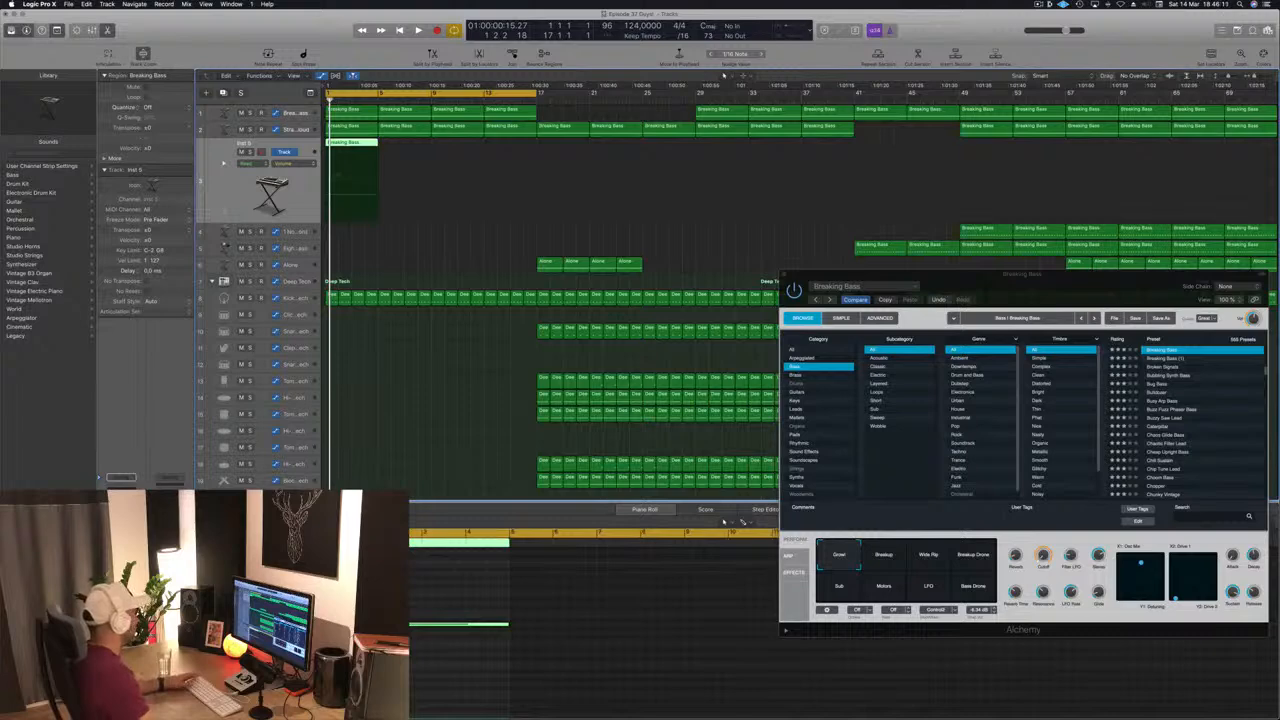
On the duplicate track's Alchemy, browse the Keys category, audition the Harpsichord Synth preset and load Old Time Radio
{"action": "left_click_drag", "start_coordinate": [345, 40], "coordinate": [815, 55]}
{"action": "left_click", "coordinate": [494, 165]}
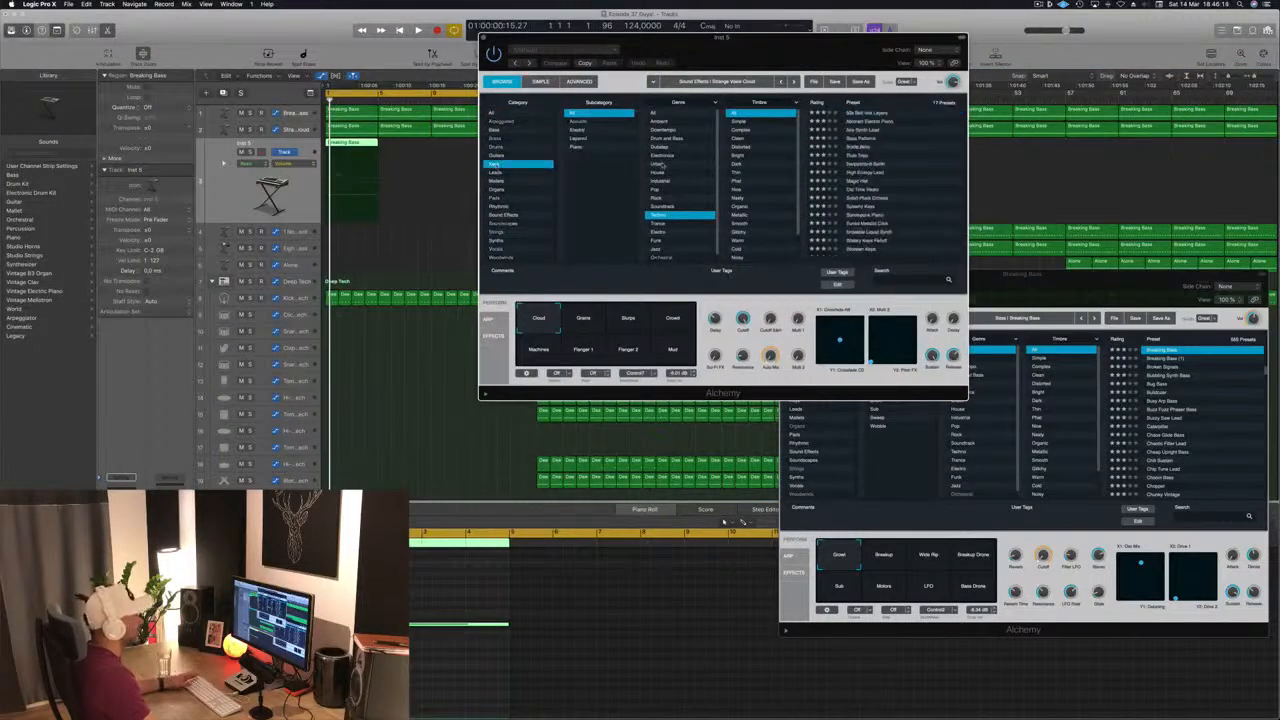
{"action": "left_click", "coordinate": [864, 163]}
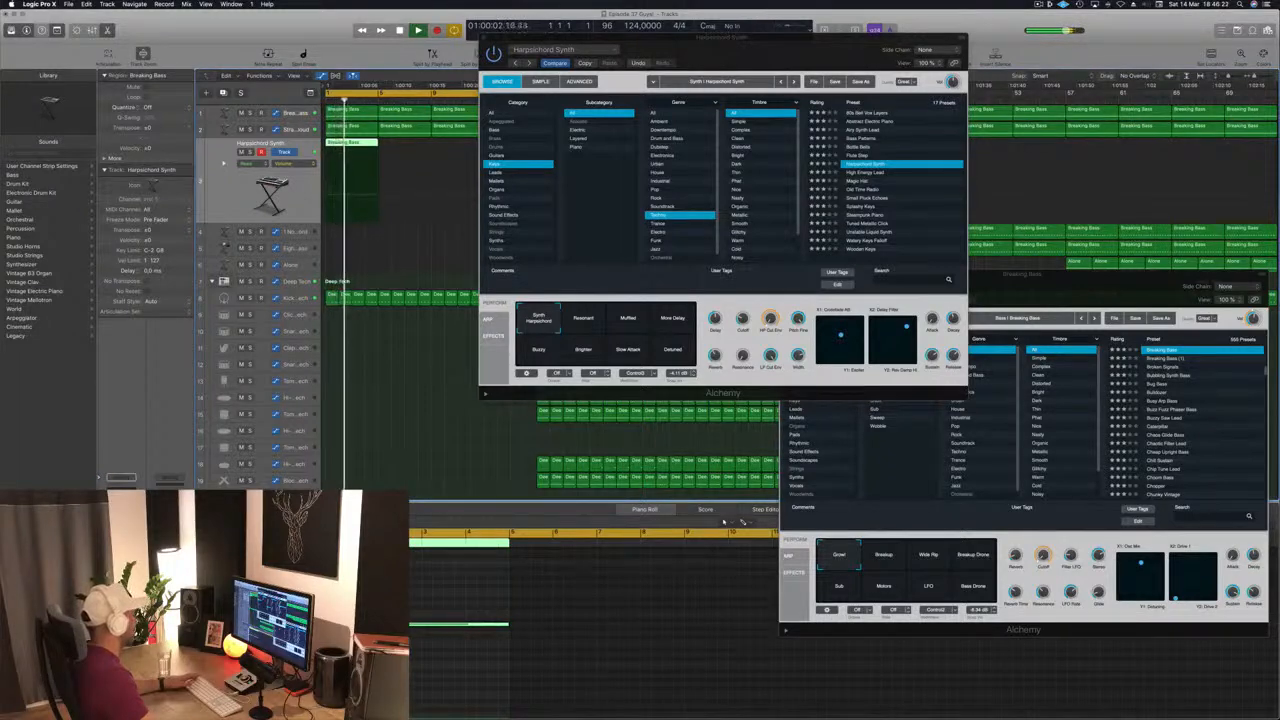
{"action": "left_click", "coordinate": [858, 189]}
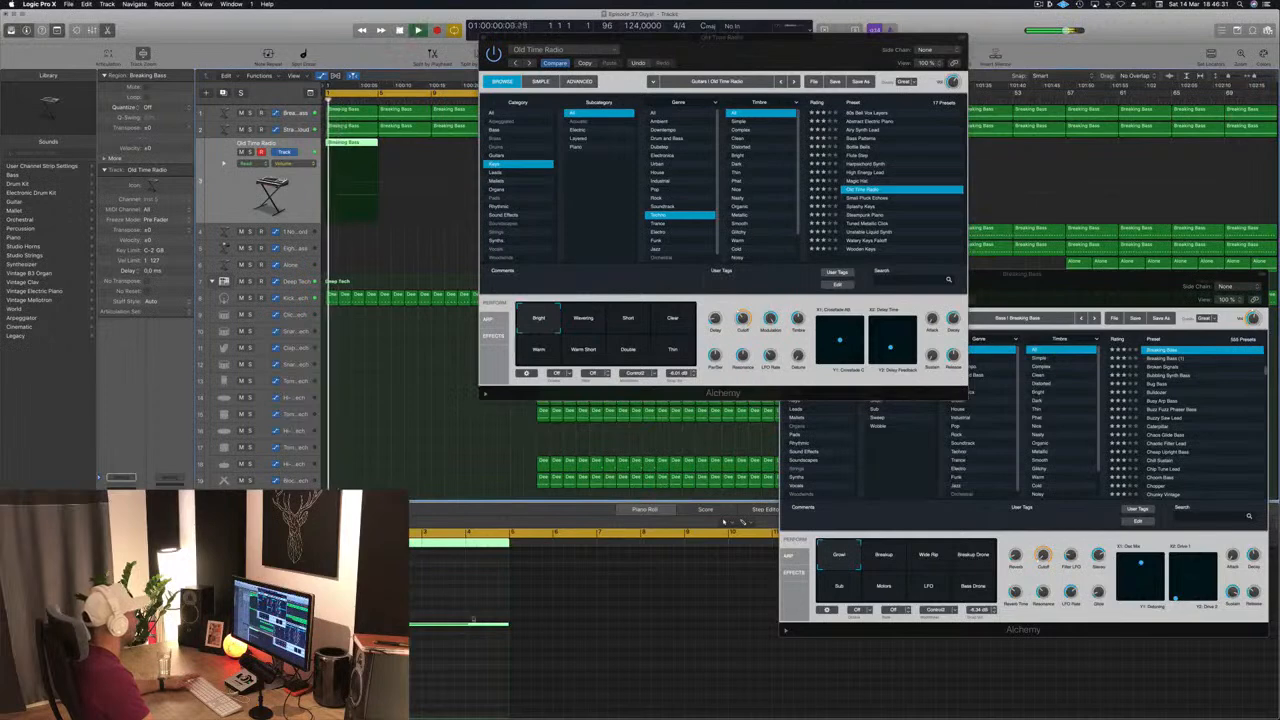
Replace the sustained note in the Old Time Radio region with repeated shorter notes and copy the region to fill up to bar 17
{"action": "left_click_drag", "start_coordinate": [506, 625], "coordinate": [398, 625]}
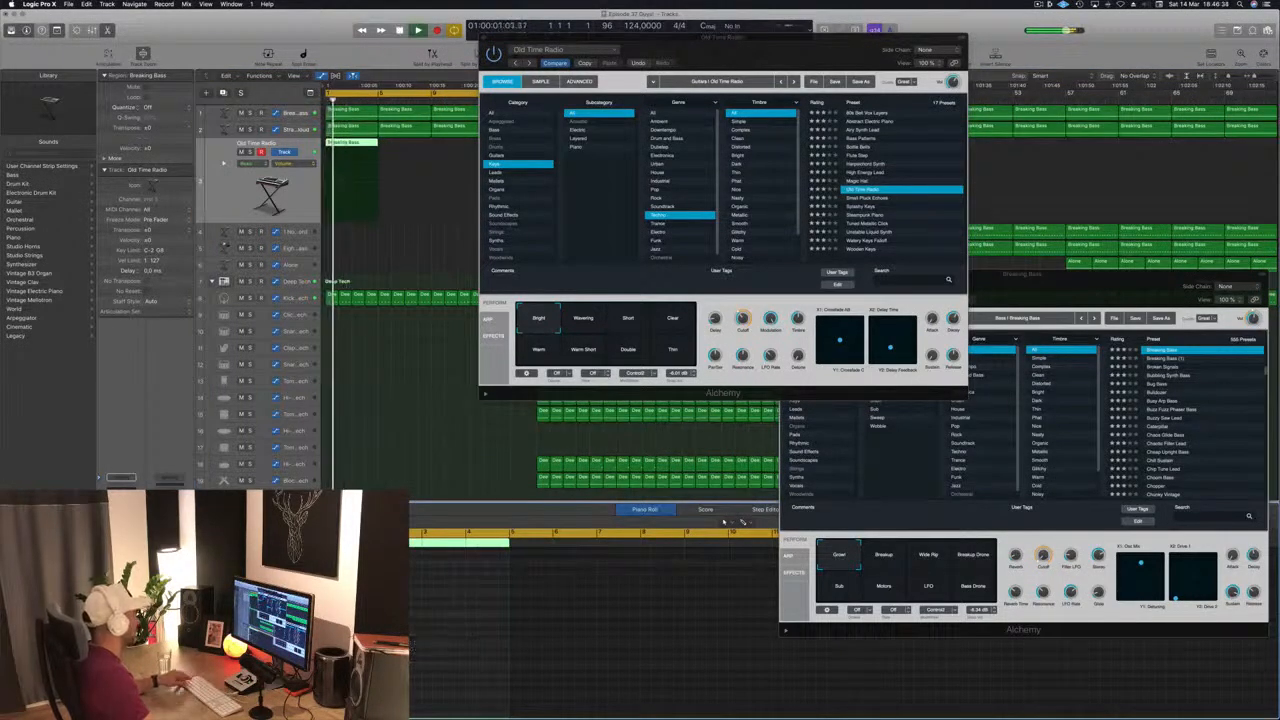
{"action": "left_click_drag", "start_coordinate": [372, 625], "coordinate": [458, 625]}
{"action": "left_click_drag", "start_coordinate": [346, 145], "coordinate": [400, 150]}
{"action": "left_click_drag", "start_coordinate": [775, 53], "coordinate": [1155, 65]}
{"action": "mouse_move", "coordinate": [458, 152]}
{"action": "left_mouse_down"}
{"action": "mouse_move", "coordinate": [365, 146]}
{"action": "mouse_move", "coordinate": [478, 153]}
{"action": "left_mouse_up"}
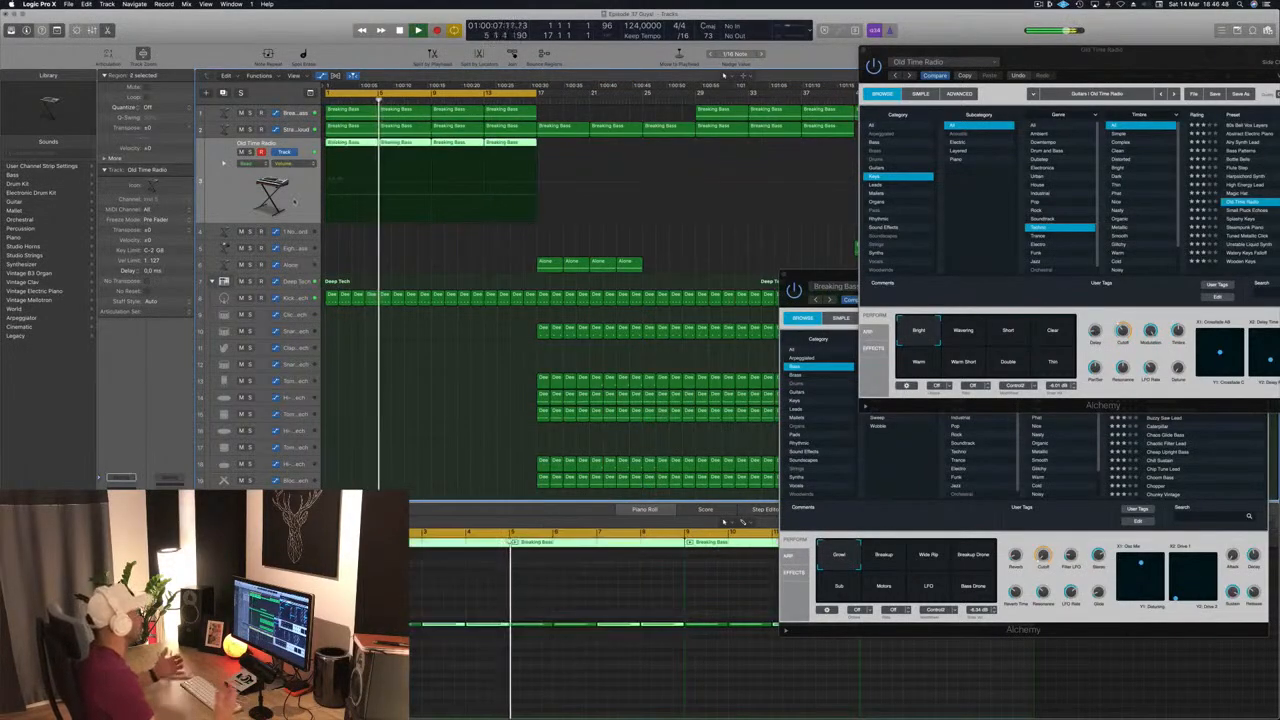
Remove the dip around bar 9 from the low-cut frequency automation on the Kick 1 - Deep Tech track
{"action": "left_click", "coordinate": [372, 265]}
{"action": "scroll", "coordinate": [372, 265], "scroll_direction": "down", "scroll_amount": 4}
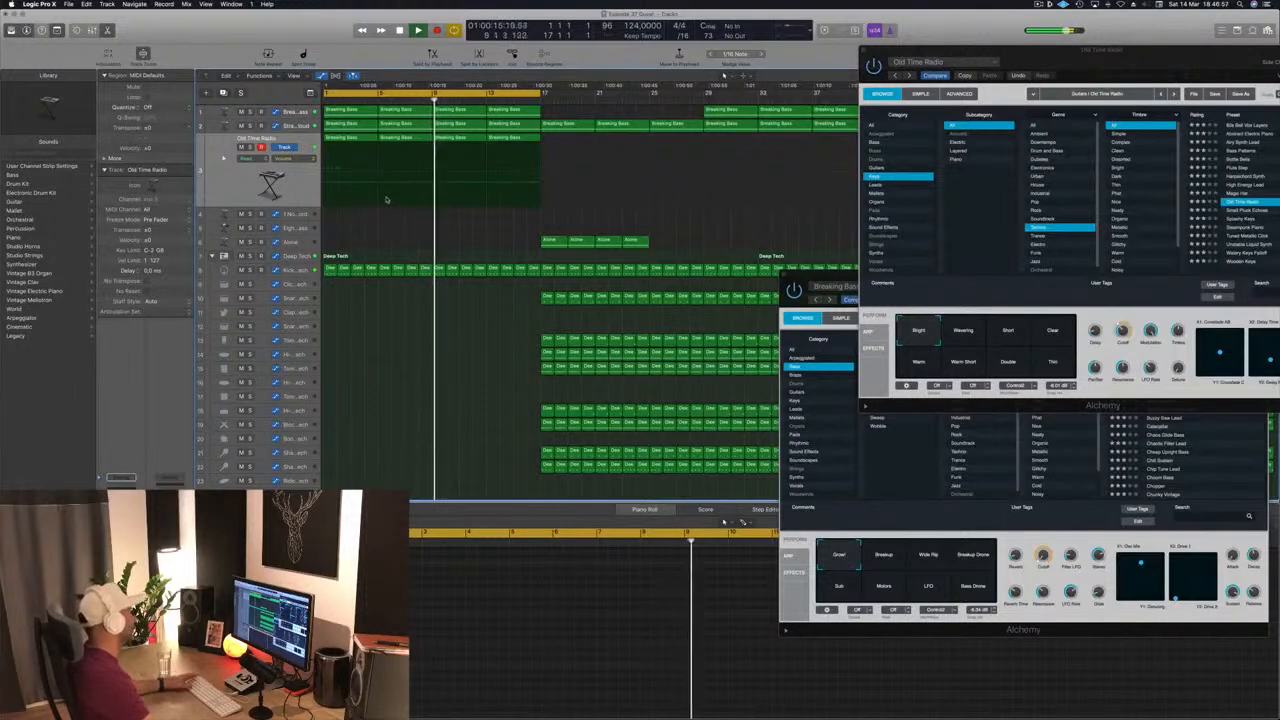
{"action": "left_click", "coordinate": [304, 271]}
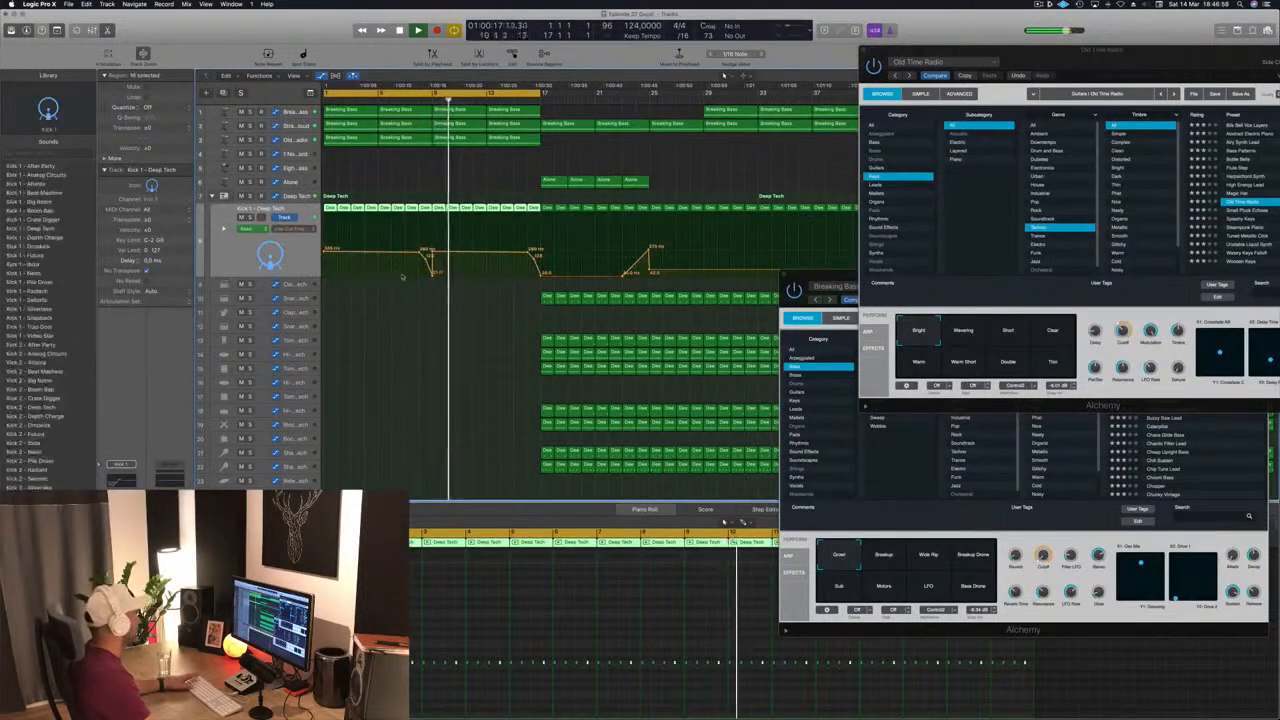
{"action": "key", "text": "Return"}
{"action": "left_click", "coordinate": [432, 277]}
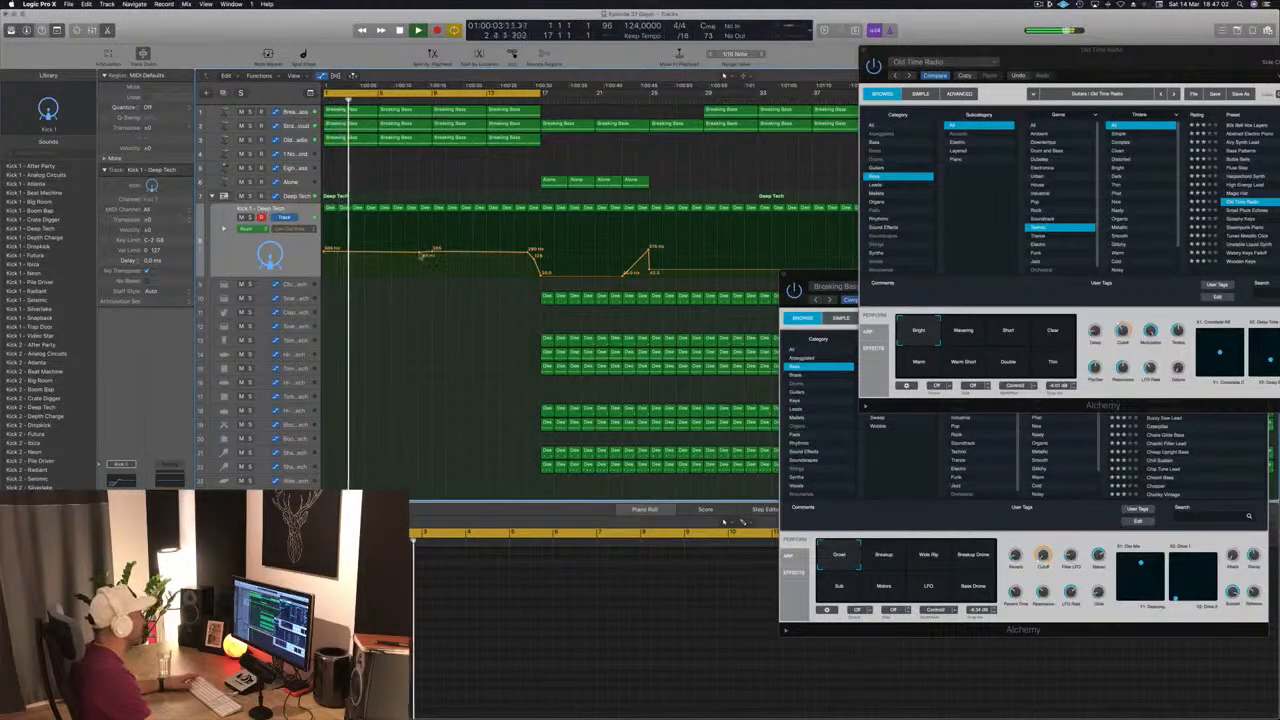
{"action": "scroll", "coordinate": [381, 180], "scroll_direction": "down", "scroll_amount": 1}
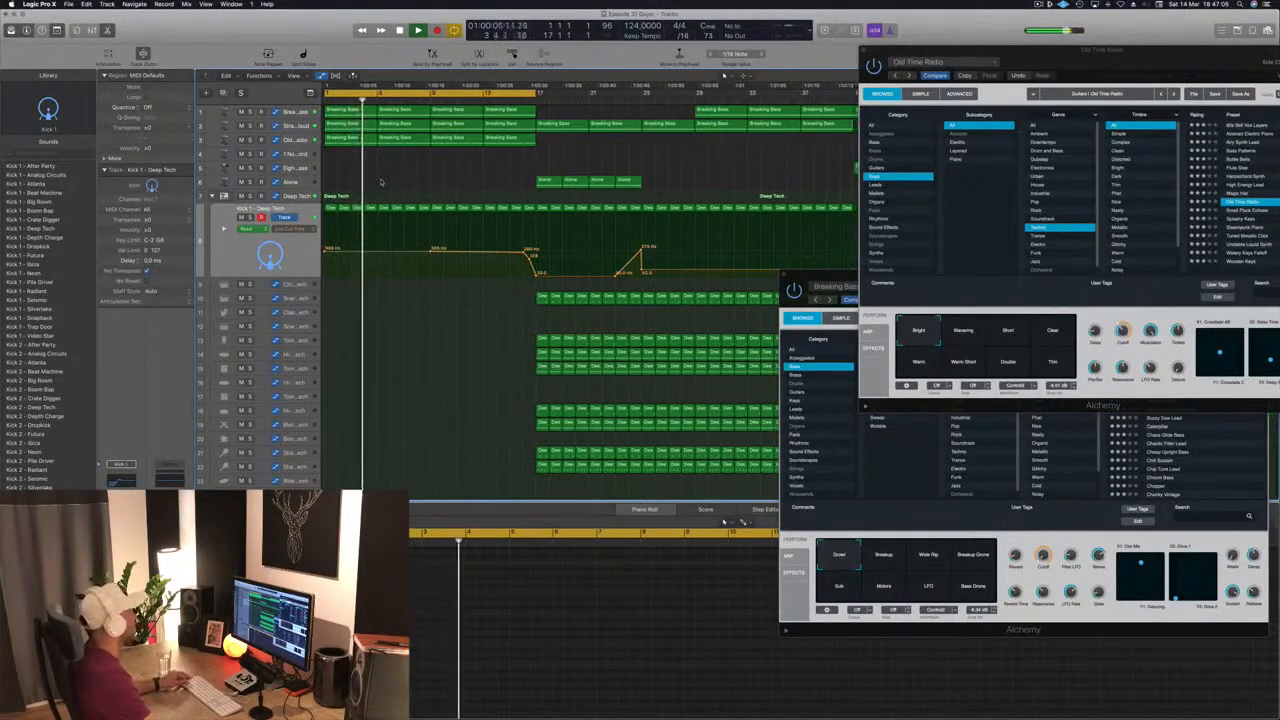
Audition performance variations of the Old Time Radio preset, including Double and Warm, during playback and settle on Wavering
{"action": "left_click", "coordinate": [292, 140]}
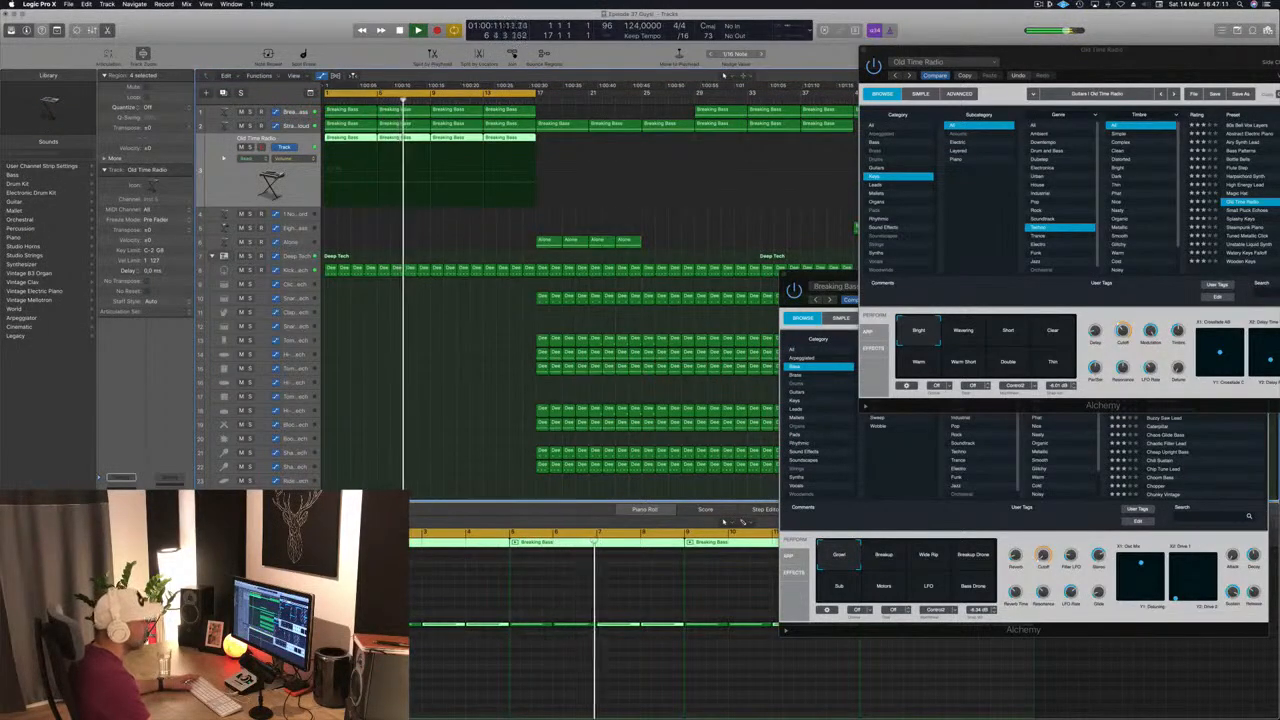
{"action": "left_click", "coordinate": [1007, 368]}
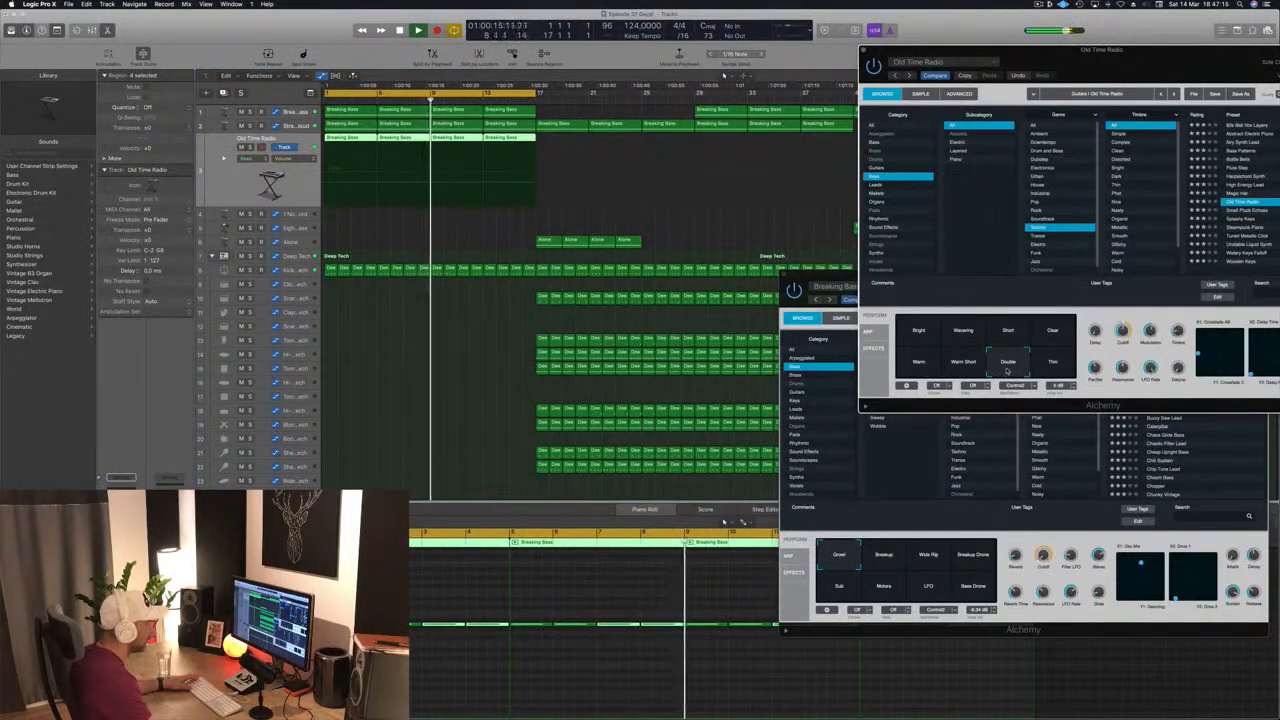
{"action": "left_click", "coordinate": [963, 331]}
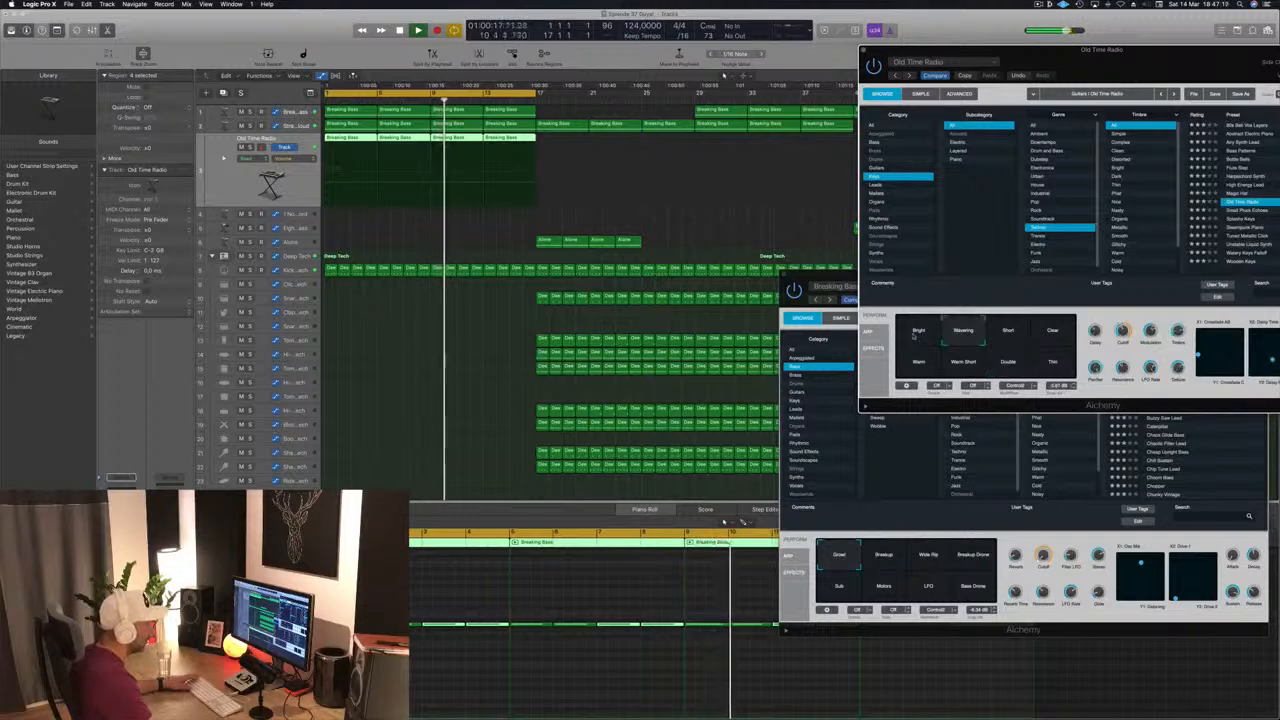
{"action": "left_click_drag", "start_coordinate": [1132, 65], "coordinate": [900, 102]}
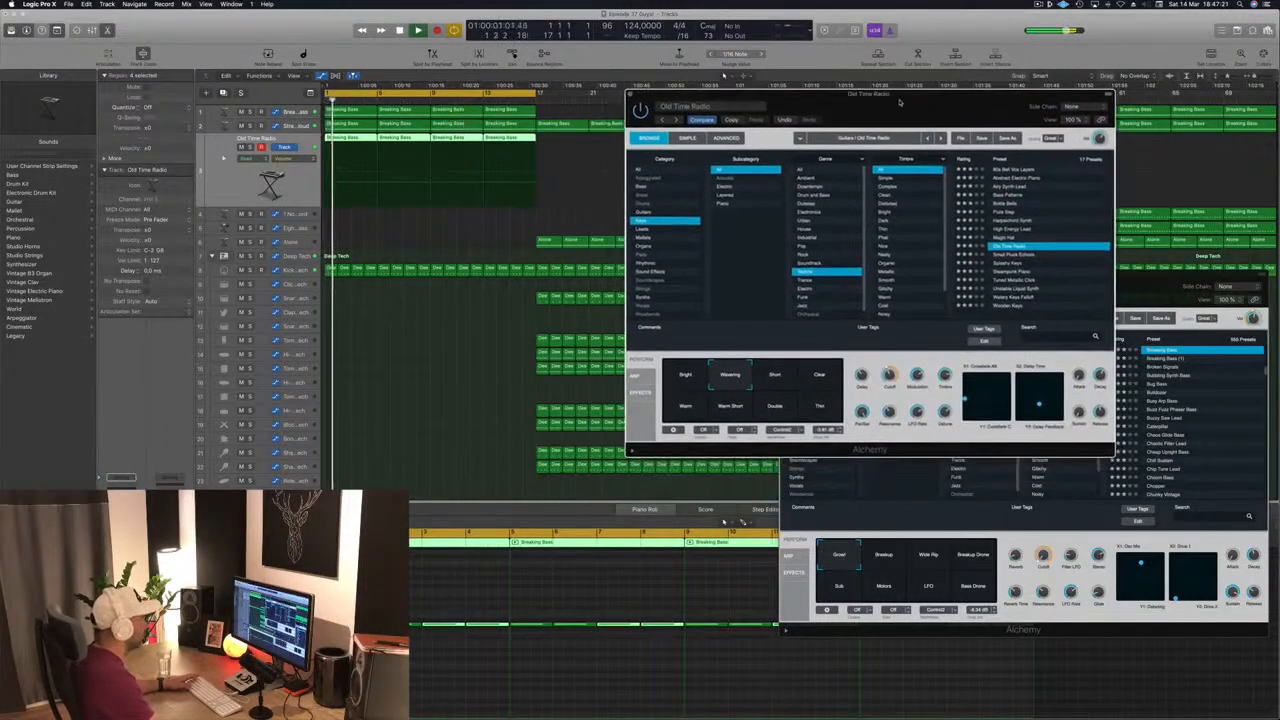
{"action": "left_click", "coordinate": [829, 372]}
{"action": "left_click", "coordinate": [731, 376]}
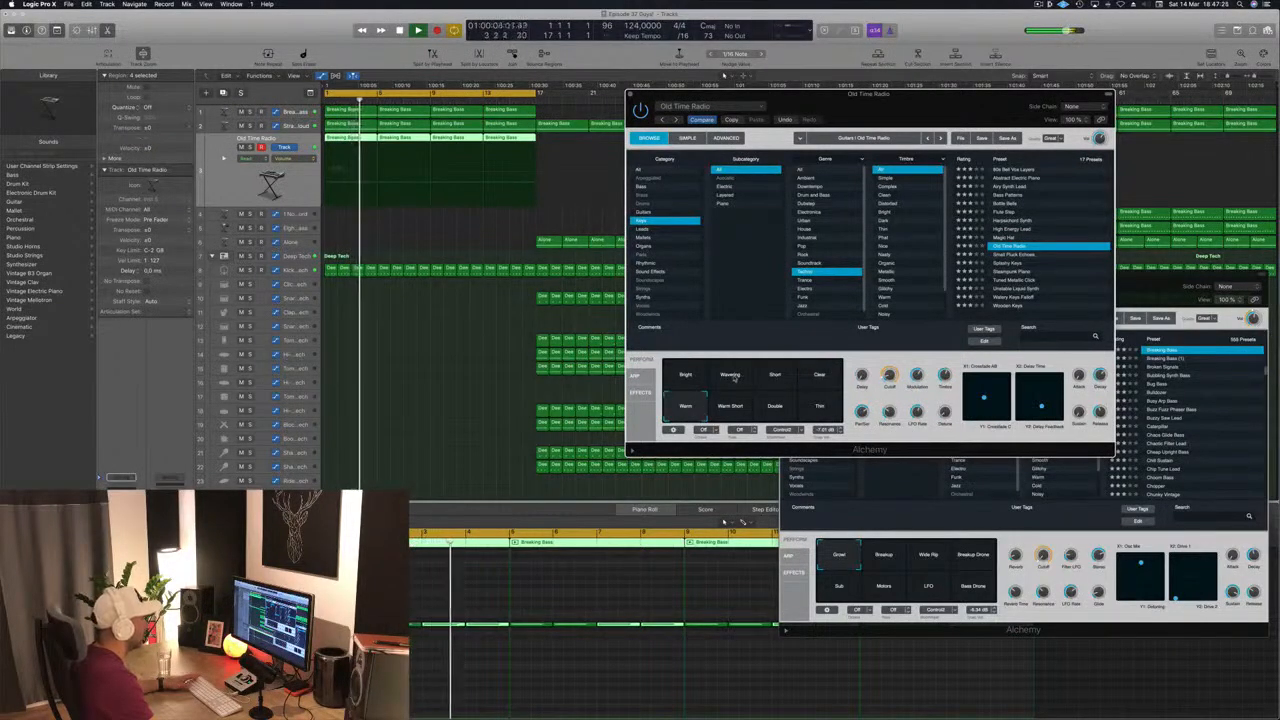
{"action": "key", "text": "Return"}
{"action": "left_click", "coordinate": [731, 377]}
{"action": "key", "text": "Return"}
Close the Old Time Radio instrument window and move the Breaking Bass instrument window off the arrangement
{"action": "left_click_drag", "start_coordinate": [889, 104], "coordinate": [942, 97]}
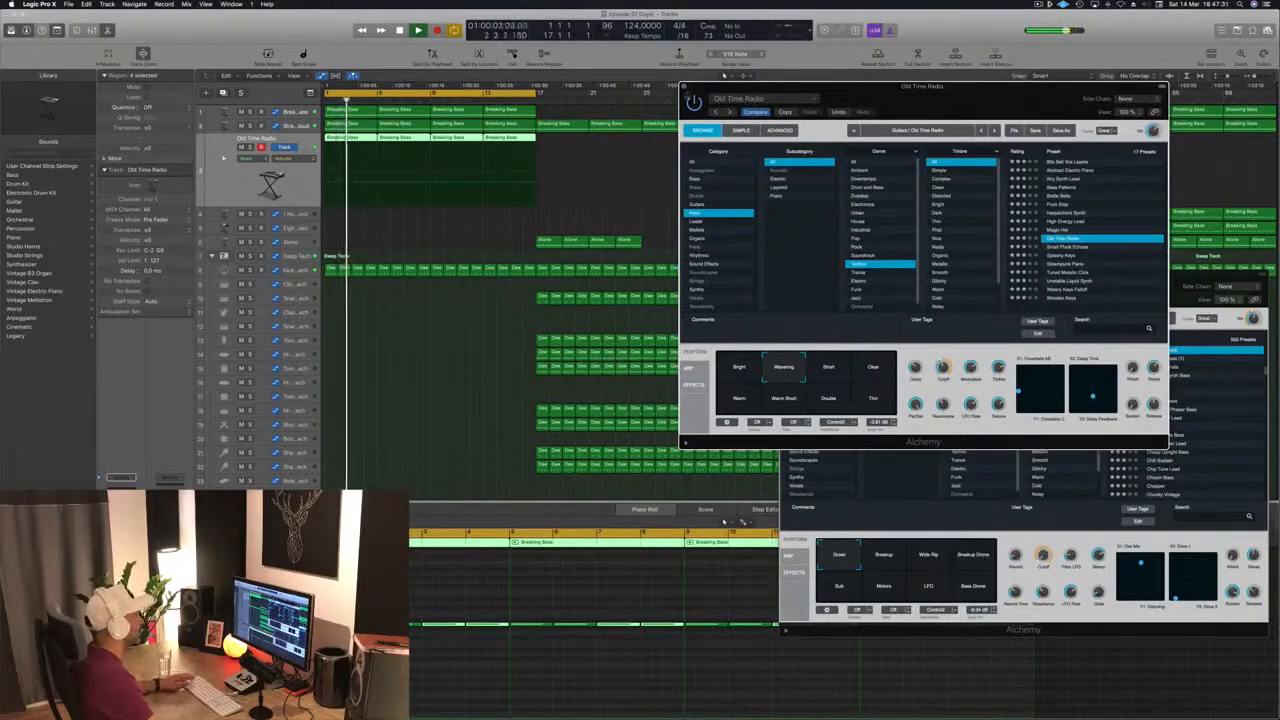
{"action": "left_click", "coordinate": [684, 87]}
{"action": "scroll", "coordinate": [480, 373], "scroll_direction": "down", "scroll_amount": 1}
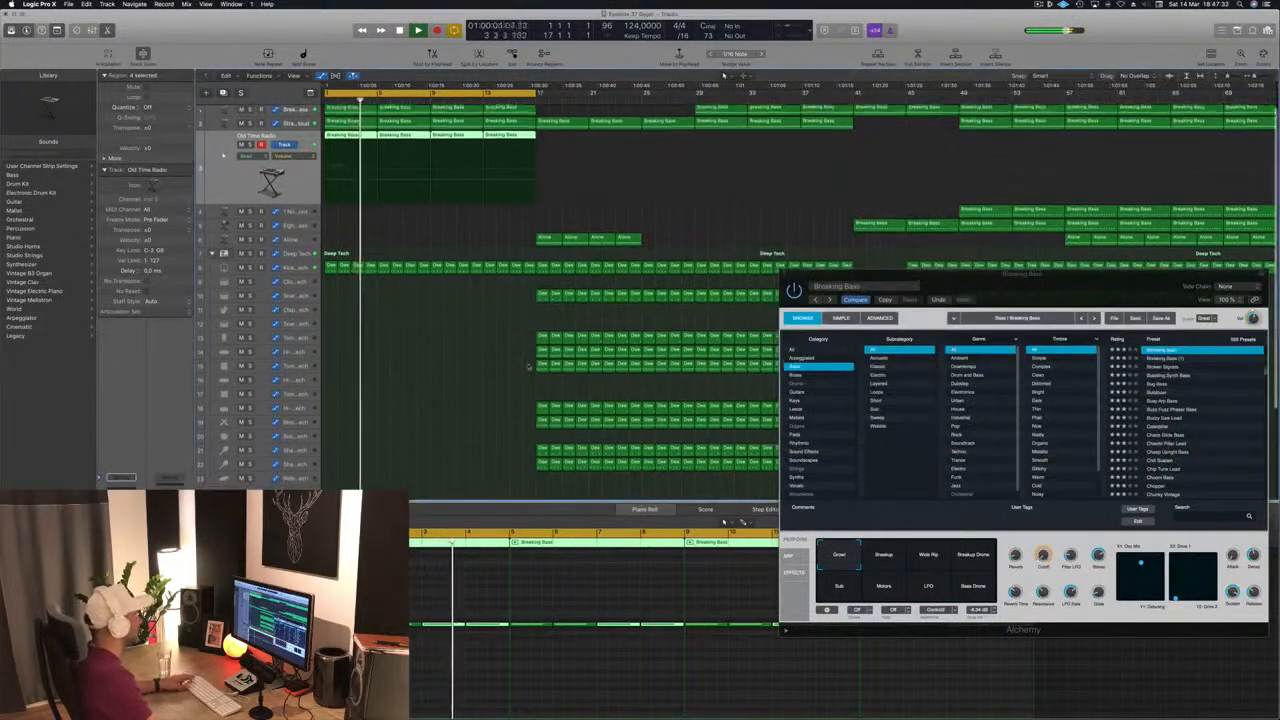
{"action": "left_click_drag", "start_coordinate": [935, 274], "coordinate": [1191, 463]}
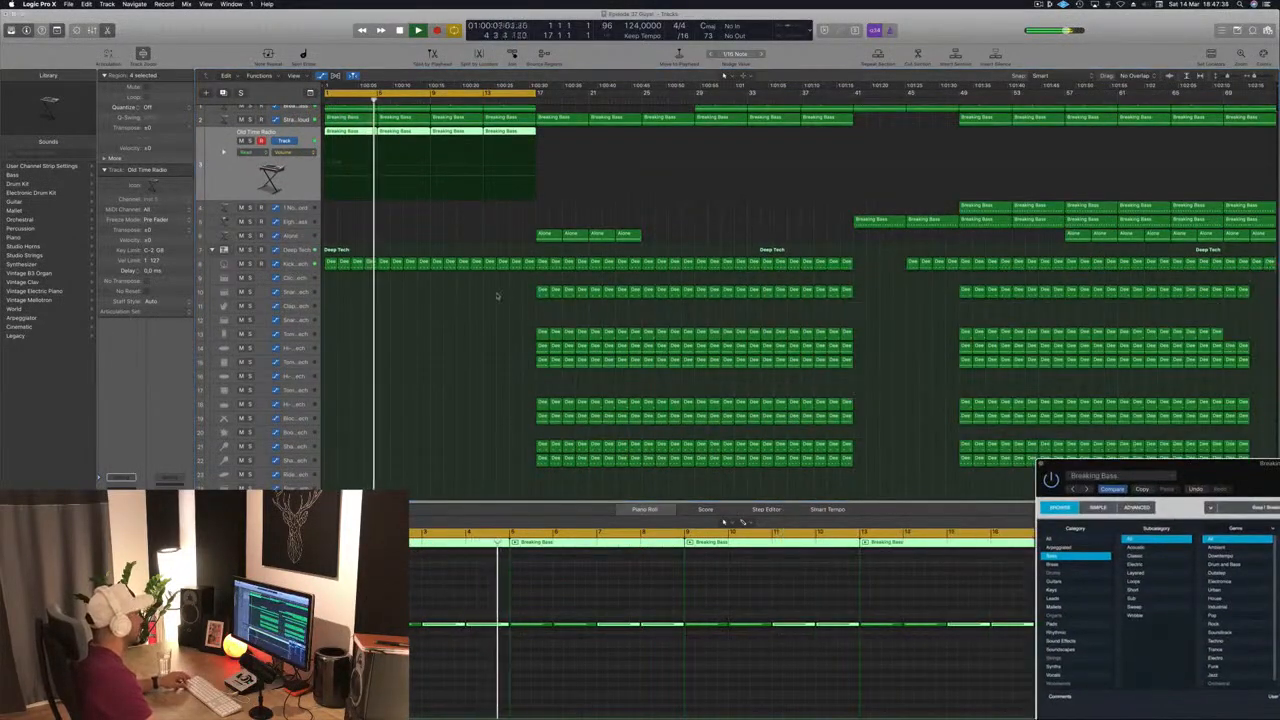
Copy the first snare region at bar 17 to bar 3 of the clap track and transpose its notes up one semitone
{"action": "left_click_drag", "start_coordinate": [540, 292], "coordinate": [357, 305]}
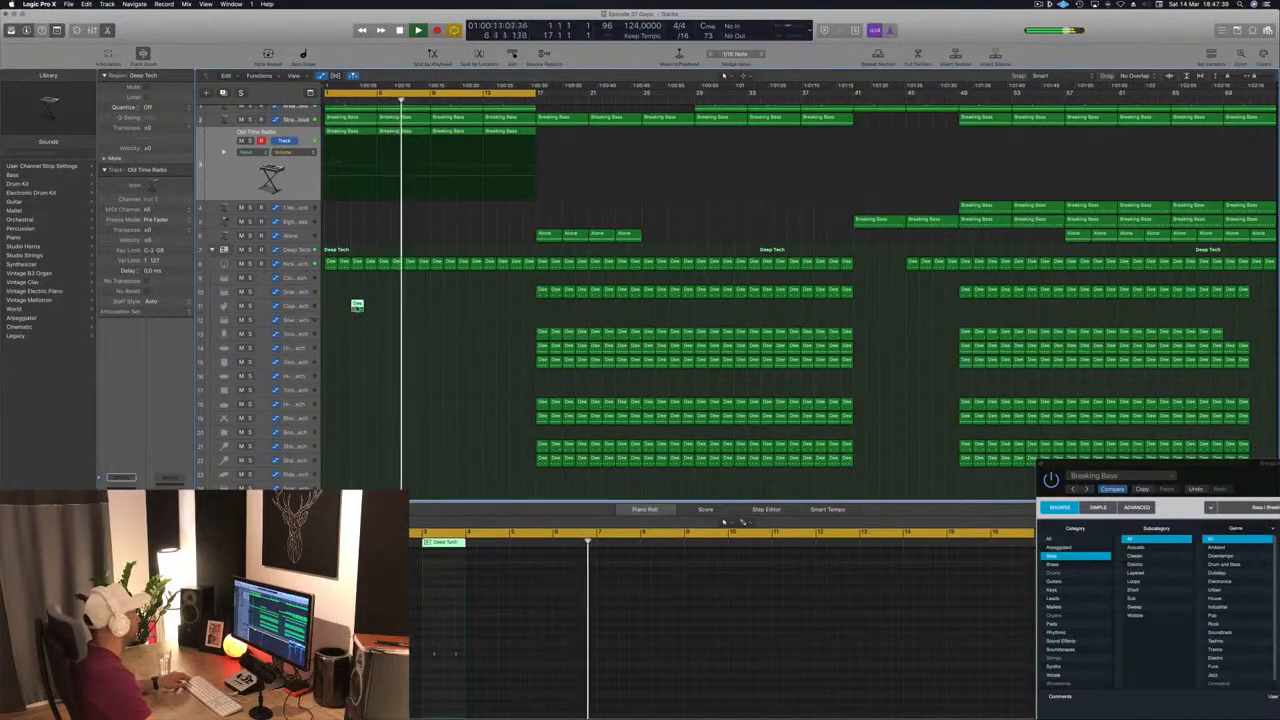
{"action": "left_click_drag", "start_coordinate": [411, 577], "coordinate": [561, 717]}
{"action": "key", "text": "alt+Up"}
{"action": "key", "text": "Return"}
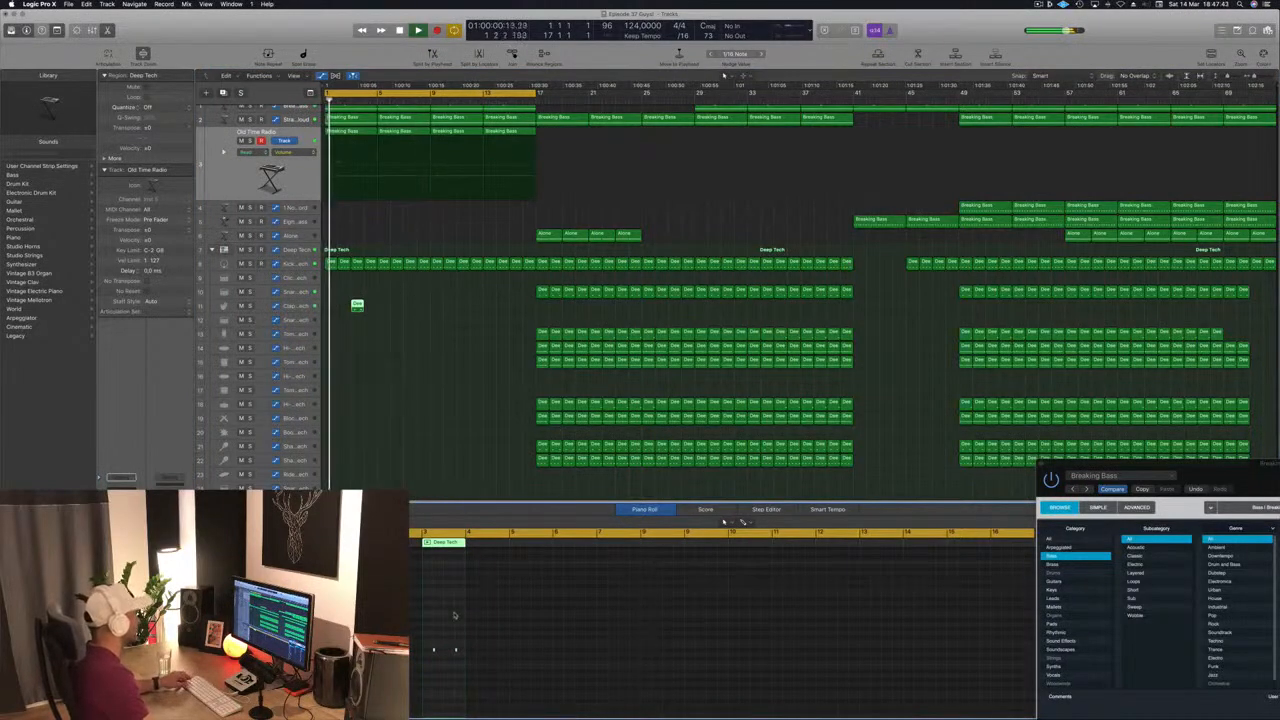
{"action": "scroll", "coordinate": [449, 632], "scroll_direction": "up", "scroll_amount": 3}
{"action": "scroll", "coordinate": [449, 632], "scroll_direction": "left", "scroll_amount": 4}
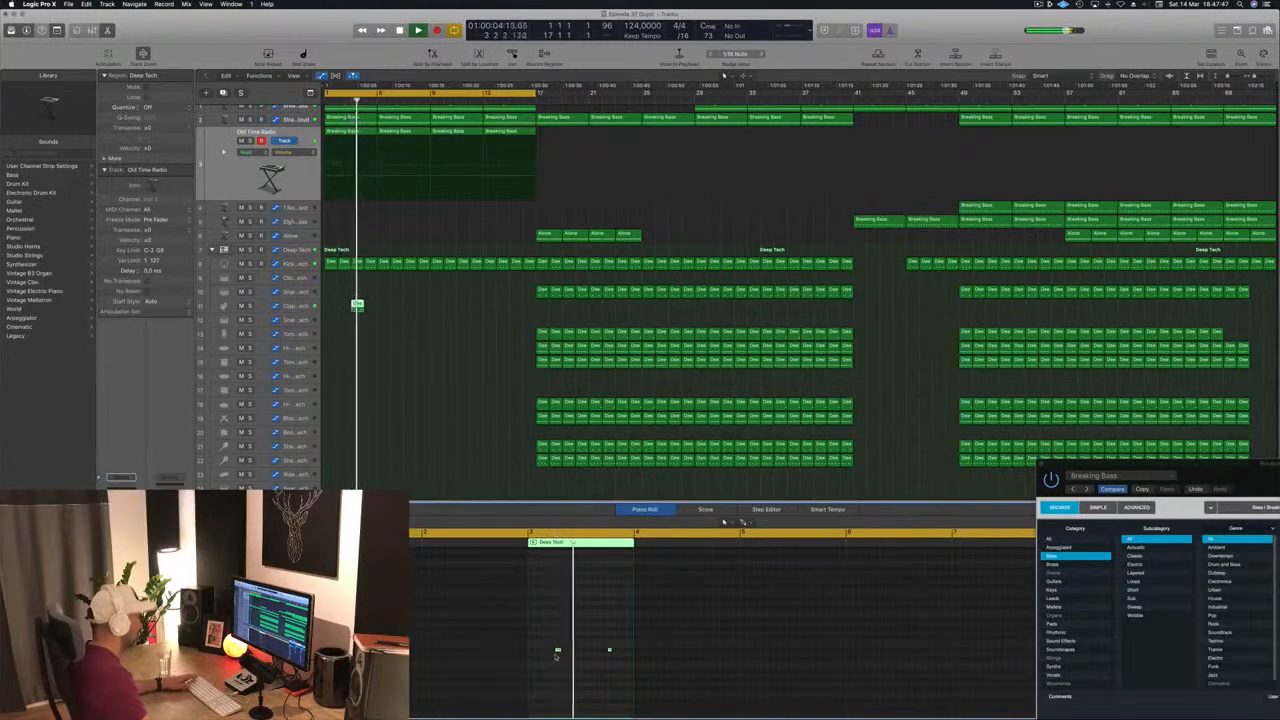
{"action": "key", "text": "Return"}
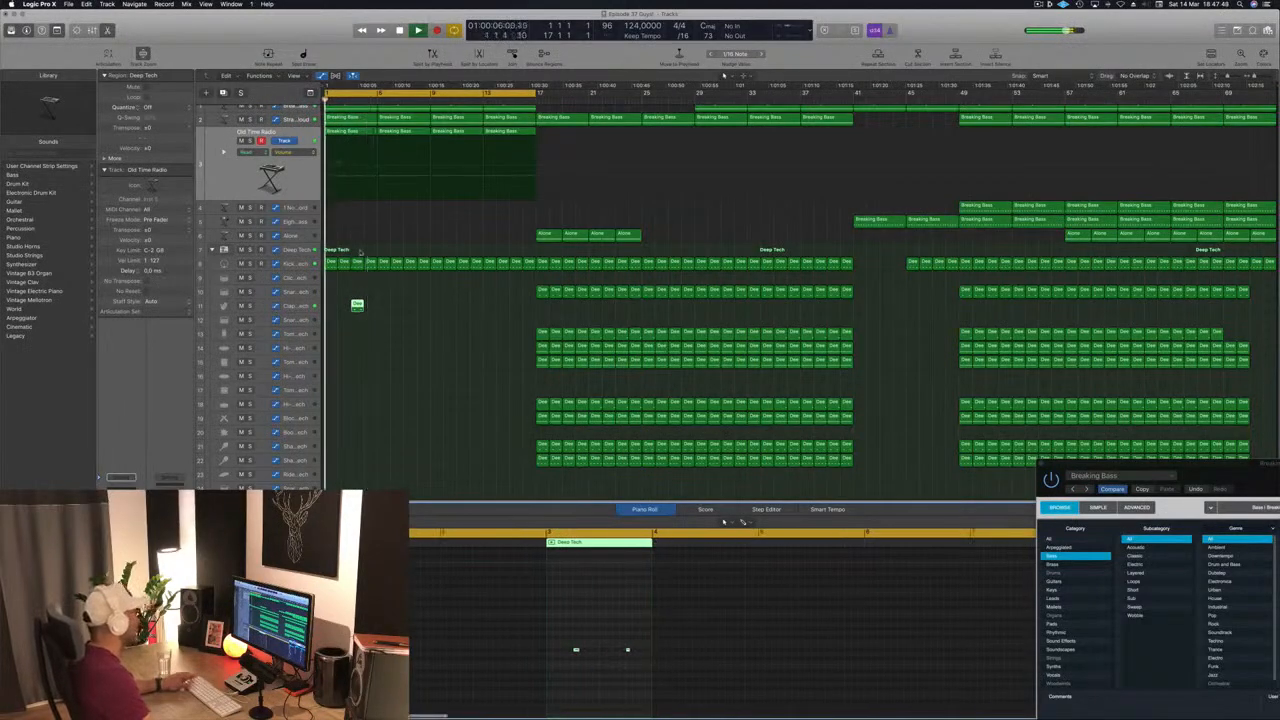
Fill the clap track with copies of the edited region from bar 1 to 17, using the Clap - Snapback sound
{"action": "left_click_drag", "start_coordinate": [356, 305], "coordinate": [491, 308]}
{"action": "left_click", "coordinate": [293, 306]}
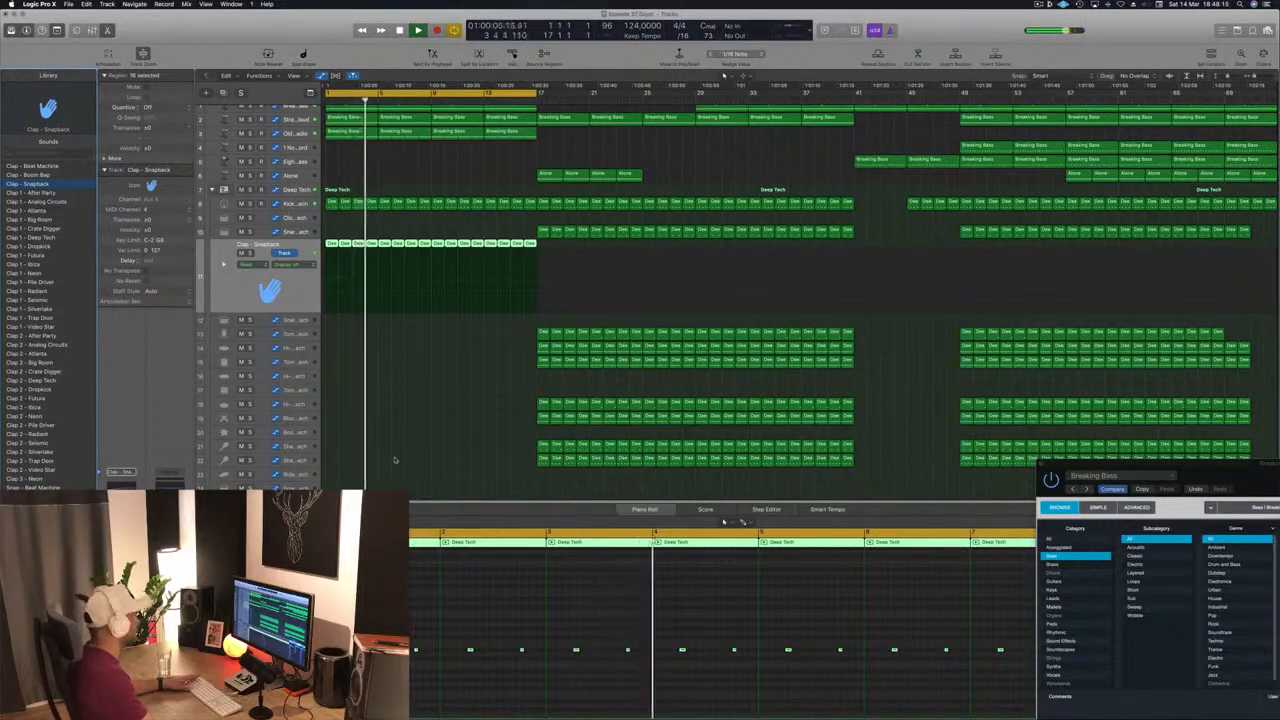
{"action": "scroll", "coordinate": [392, 427], "scroll_direction": "up", "scroll_amount": 1}
{"action": "key", "text": "Return"}
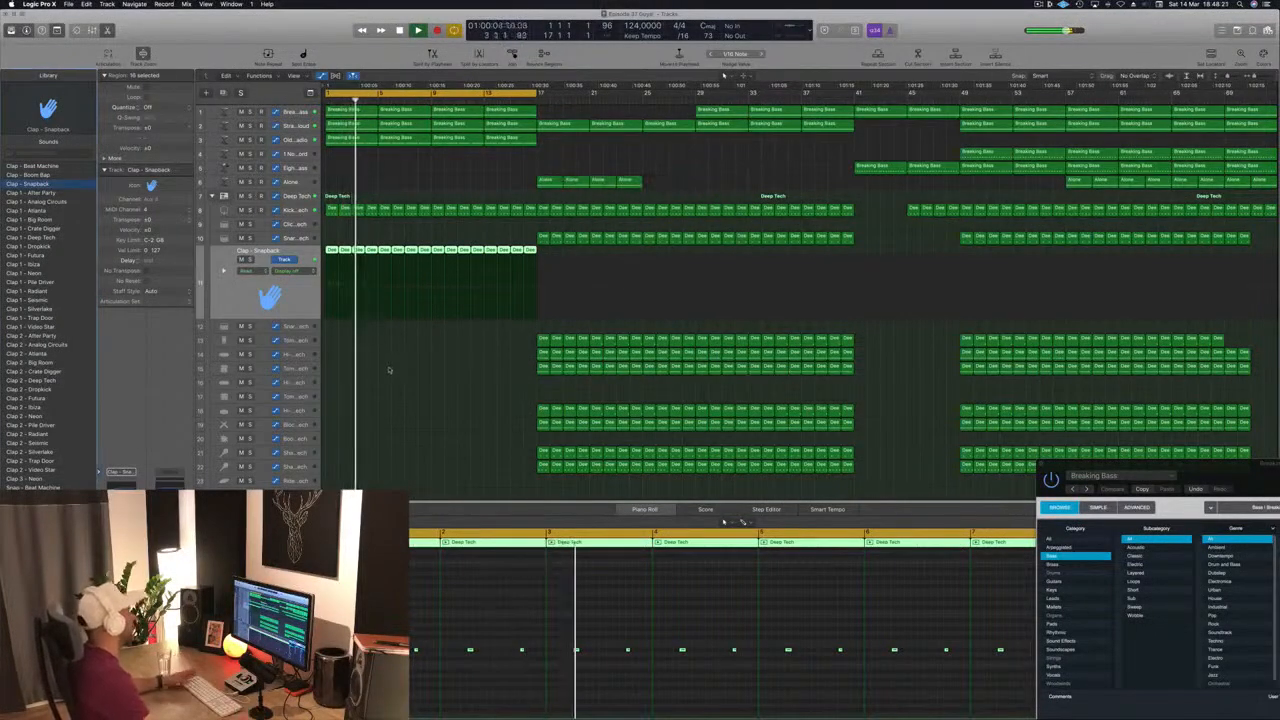
Copy the first hi-hat region at bar 17 to bar 1 of the Tom High track and keep only its last note
{"action": "left_click", "coordinate": [389, 370]}
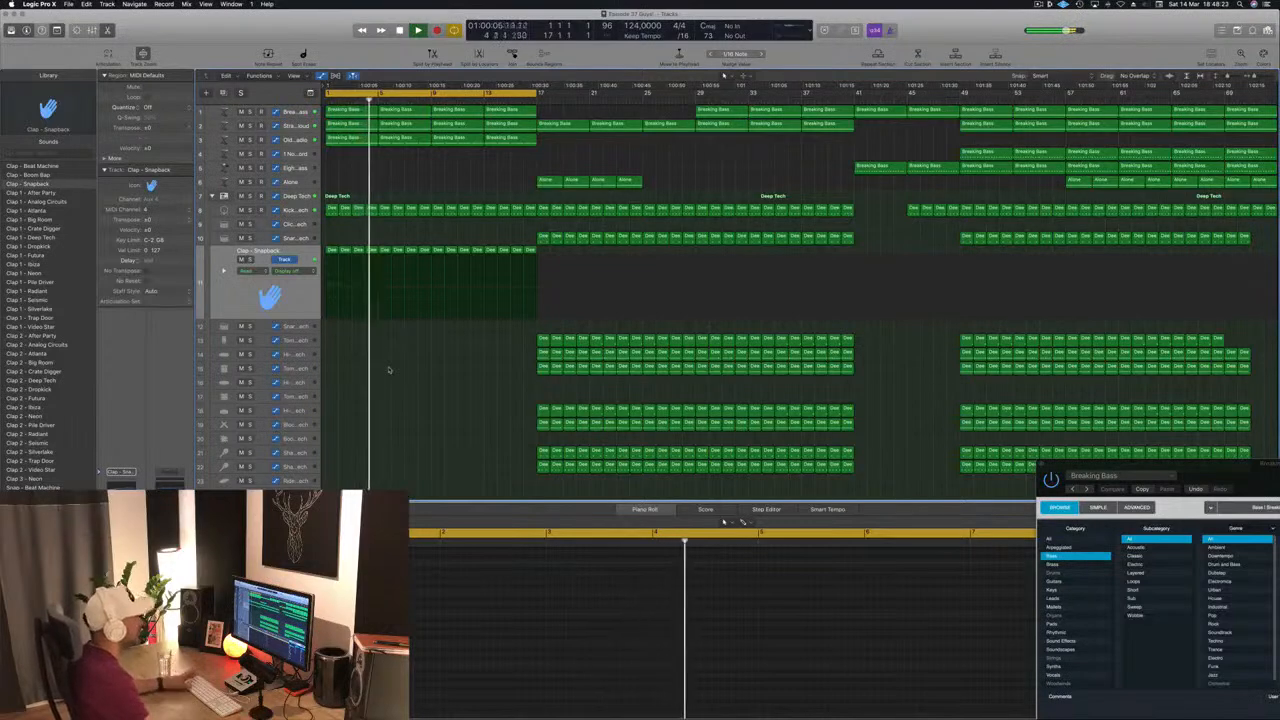
{"action": "scroll", "coordinate": [420, 350], "scroll_direction": "down", "scroll_amount": 5}
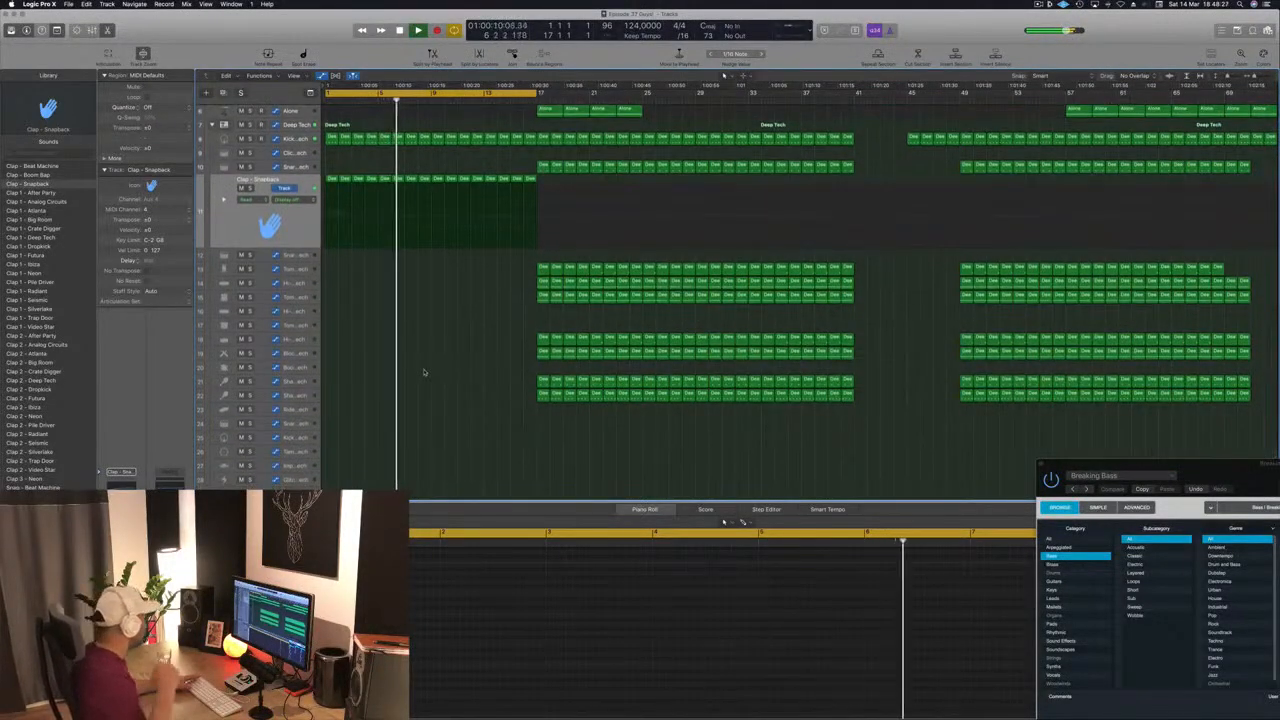
{"action": "scroll", "coordinate": [425, 373], "scroll_direction": "down", "scroll_amount": 3}
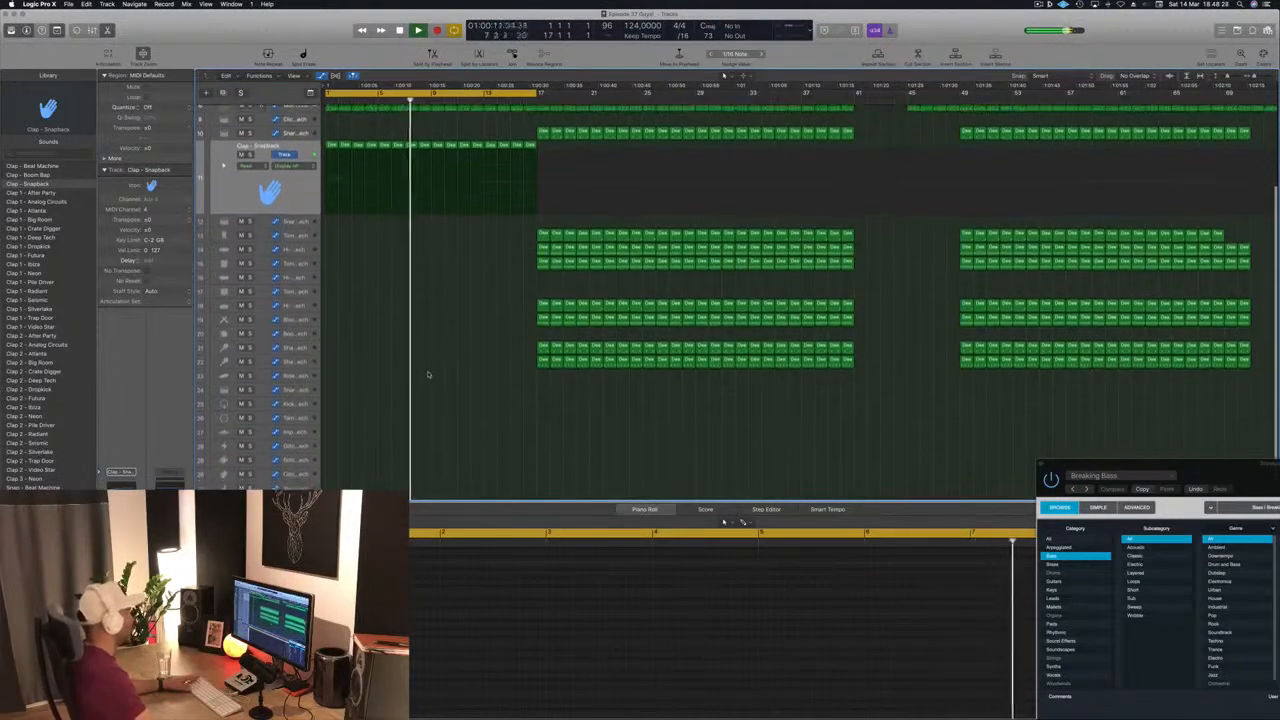
{"action": "scroll", "coordinate": [427, 374], "scroll_direction": "up", "scroll_amount": 1}
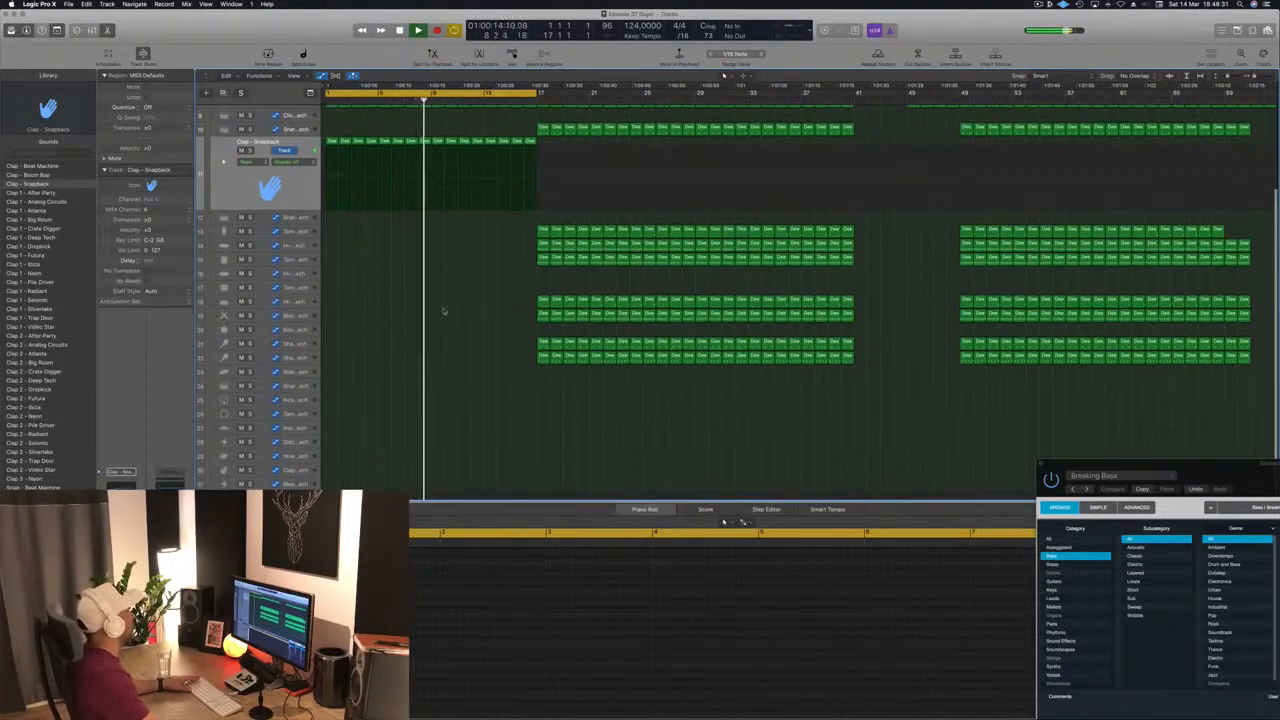
{"action": "key", "text": "Return"}
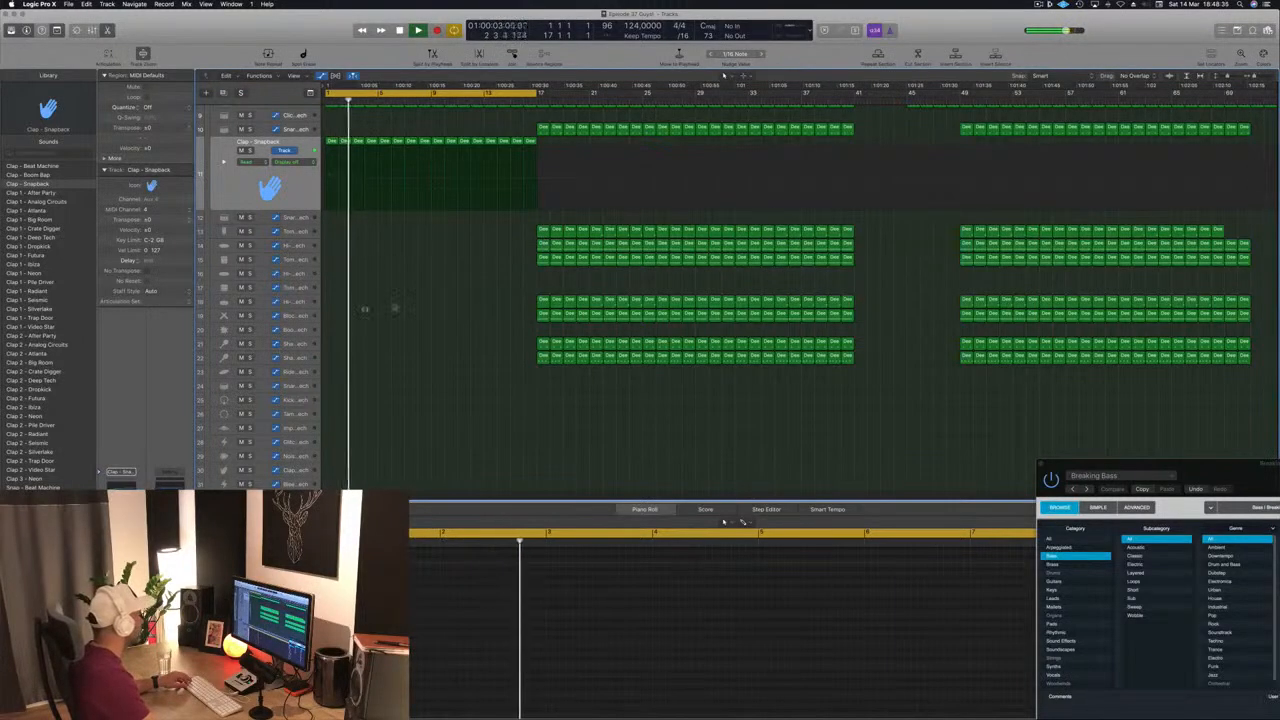
{"action": "left_click_drag", "start_coordinate": [539, 299], "coordinate": [333, 289]}
{"action": "key", "text": "space"}
{"action": "key", "text": "space"}
{"action": "left_click_drag", "start_coordinate": [410, 608], "coordinate": [474, 639]}
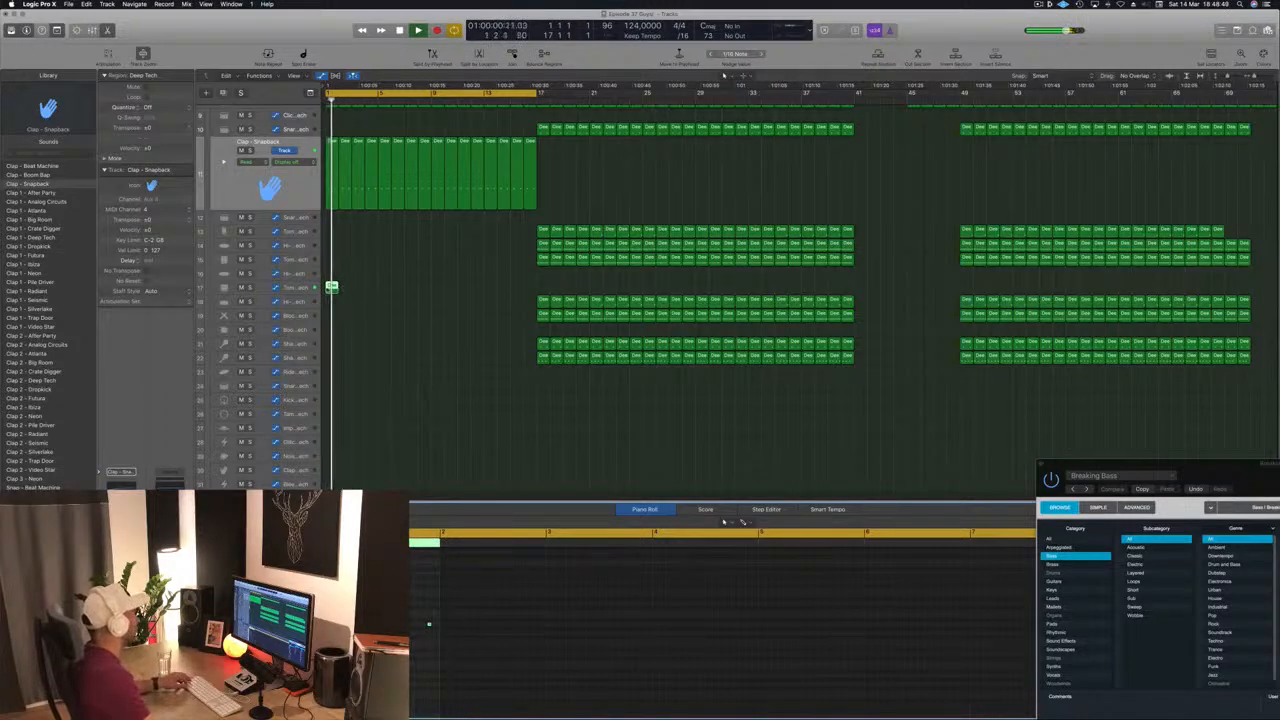
Fill the Tom High track with copies of the one-note region up to bar 17
{"action": "left_click_drag", "start_coordinate": [331, 288], "coordinate": [359, 292]}
{"action": "mouse_move", "coordinate": [392, 291]}
{"action": "left_mouse_down"}
{"action": "mouse_move", "coordinate": [329, 289]}
{"action": "mouse_move", "coordinate": [386, 291]}
{"action": "left_mouse_up"}
{"action": "left_click_drag", "start_coordinate": [477, 293], "coordinate": [441, 290]}
{"action": "key", "text": "Return"}
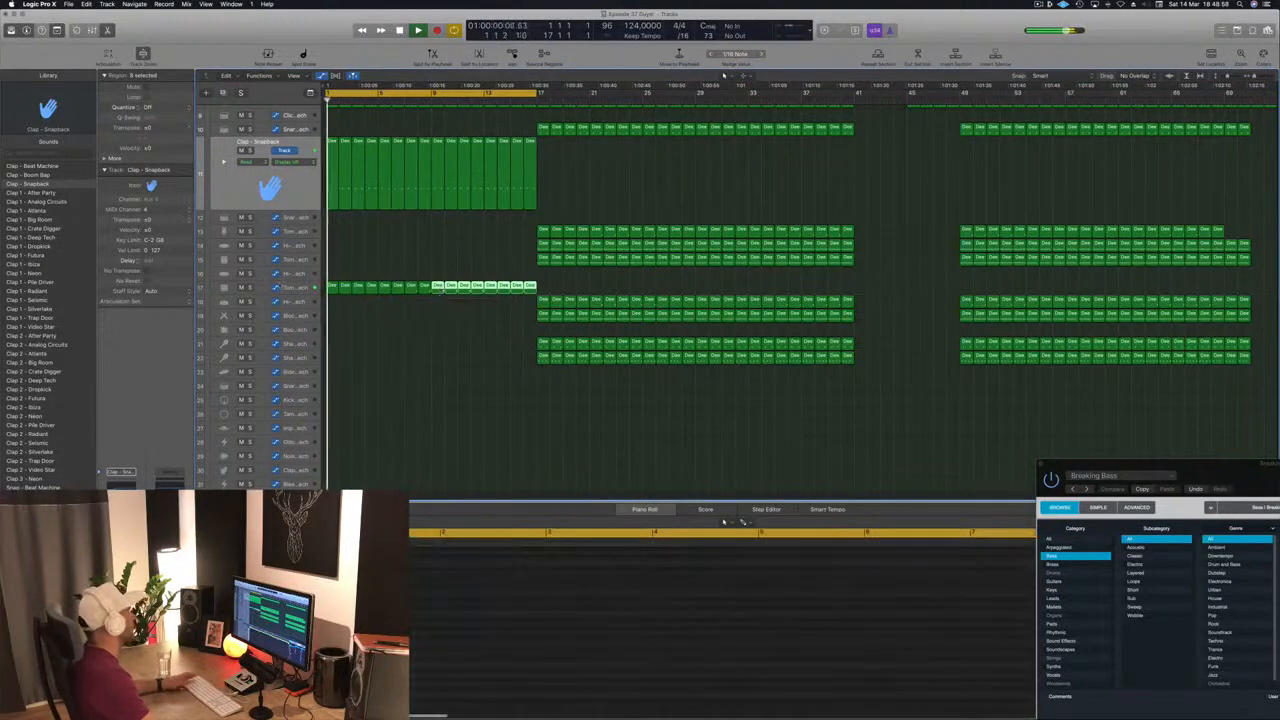
Audition low tom sounds on the Tom High track during playback and settle on Tom Low - Beat Machine
{"action": "left_click", "coordinate": [286, 287]}
{"action": "key", "text": "Return"}
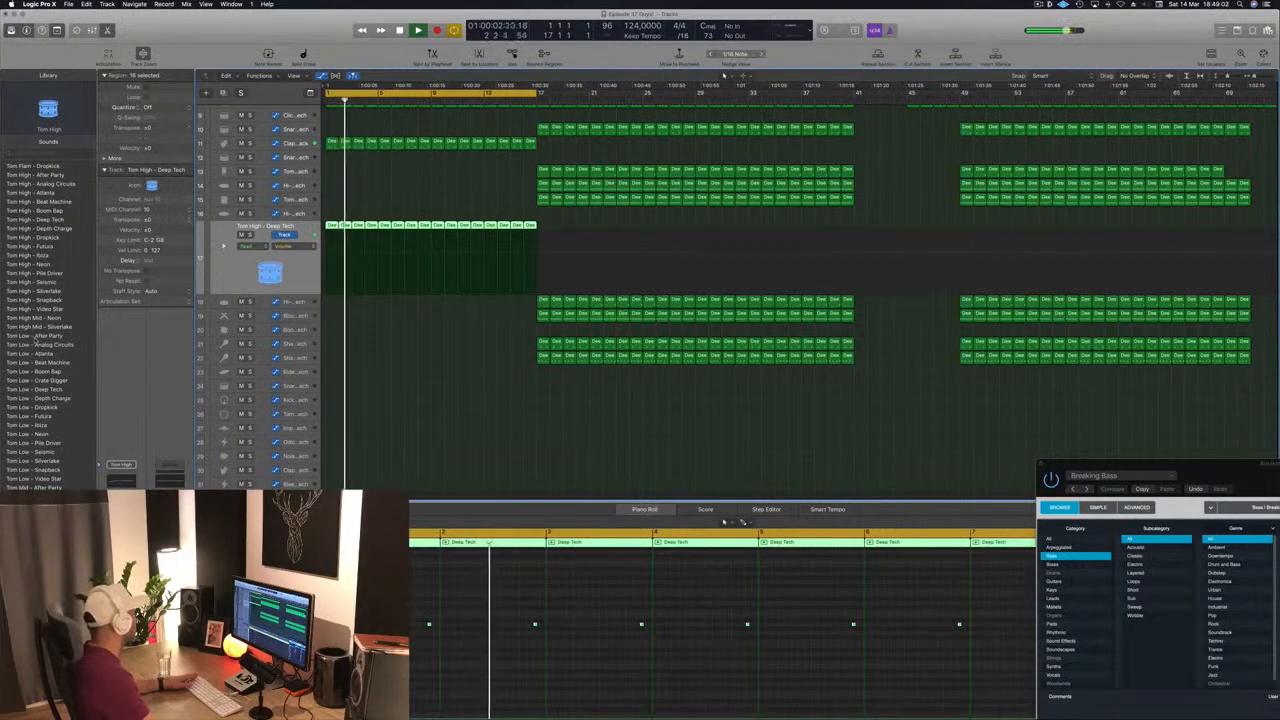
{"action": "key", "text": "Down"}
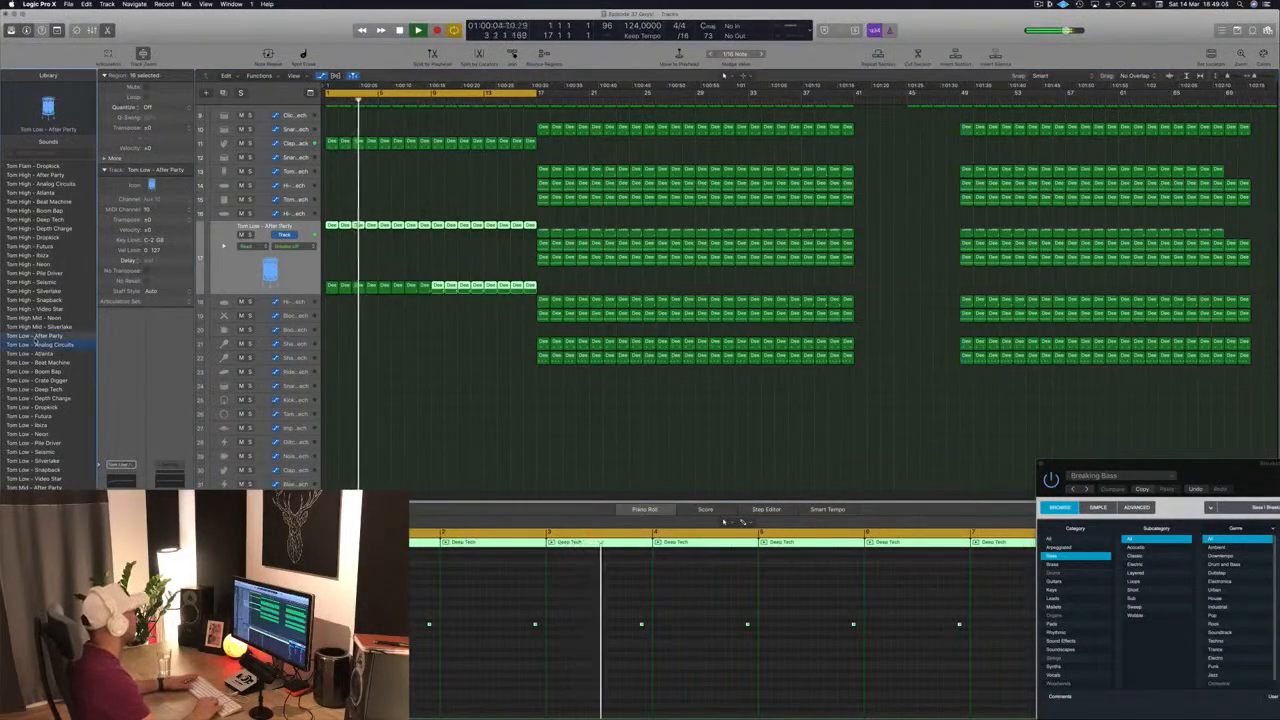
{"action": "key", "text": "Down"}
{"action": "key", "text": "Down"}
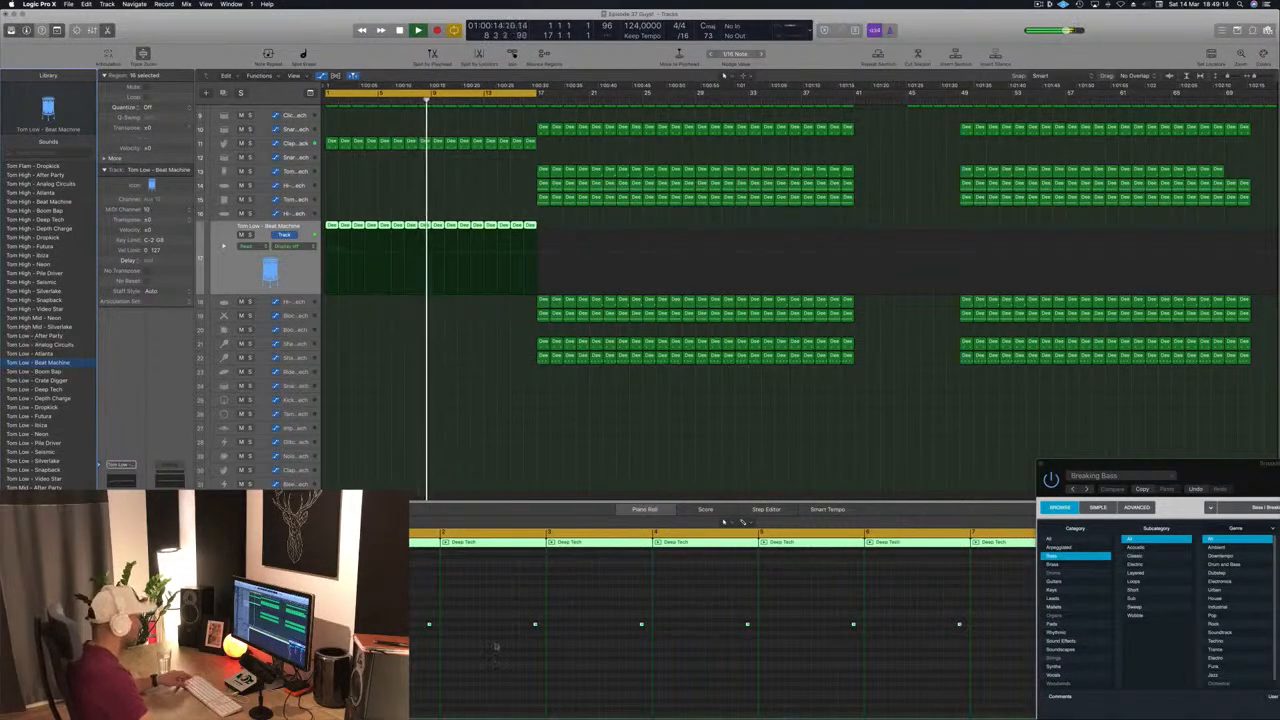
Add an earlier copy of the tom note in every intro region and shift the added notes slightly further ahead
{"action": "left_click_drag", "start_coordinate": [429, 626], "coordinate": [416, 627]}
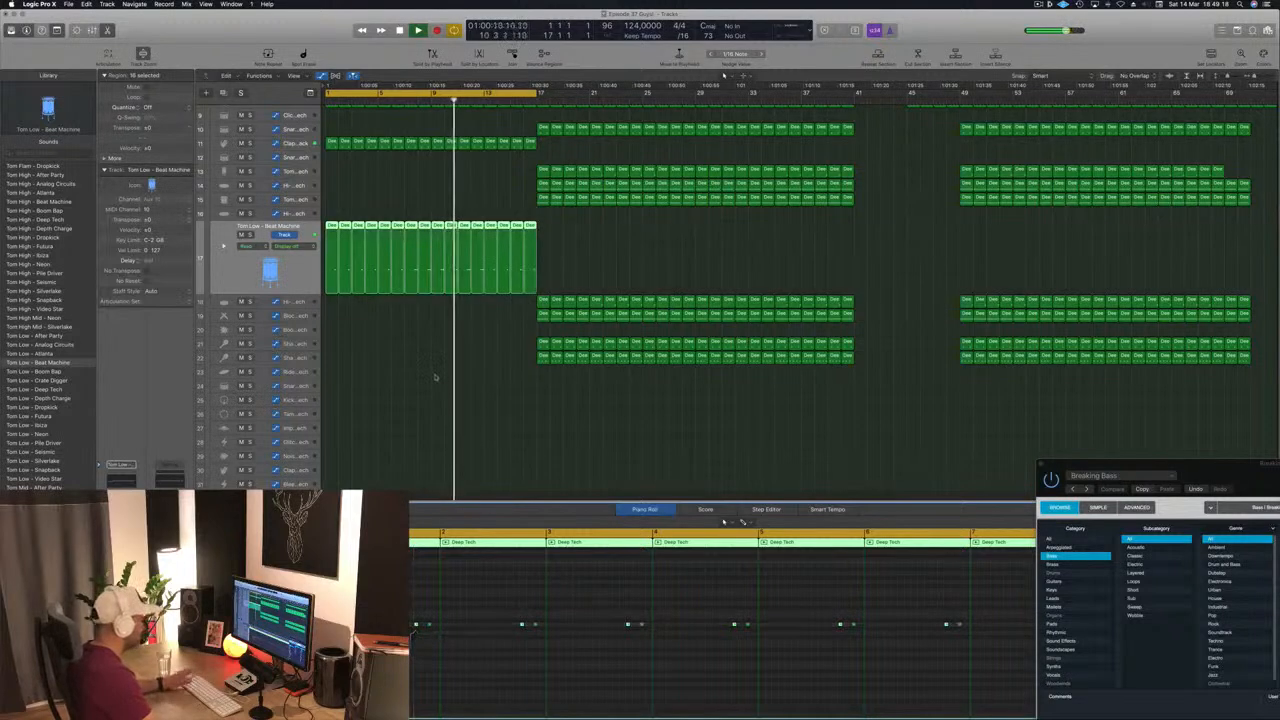
{"action": "key", "text": "Return"}
{"action": "left_click", "coordinate": [403, 381]}
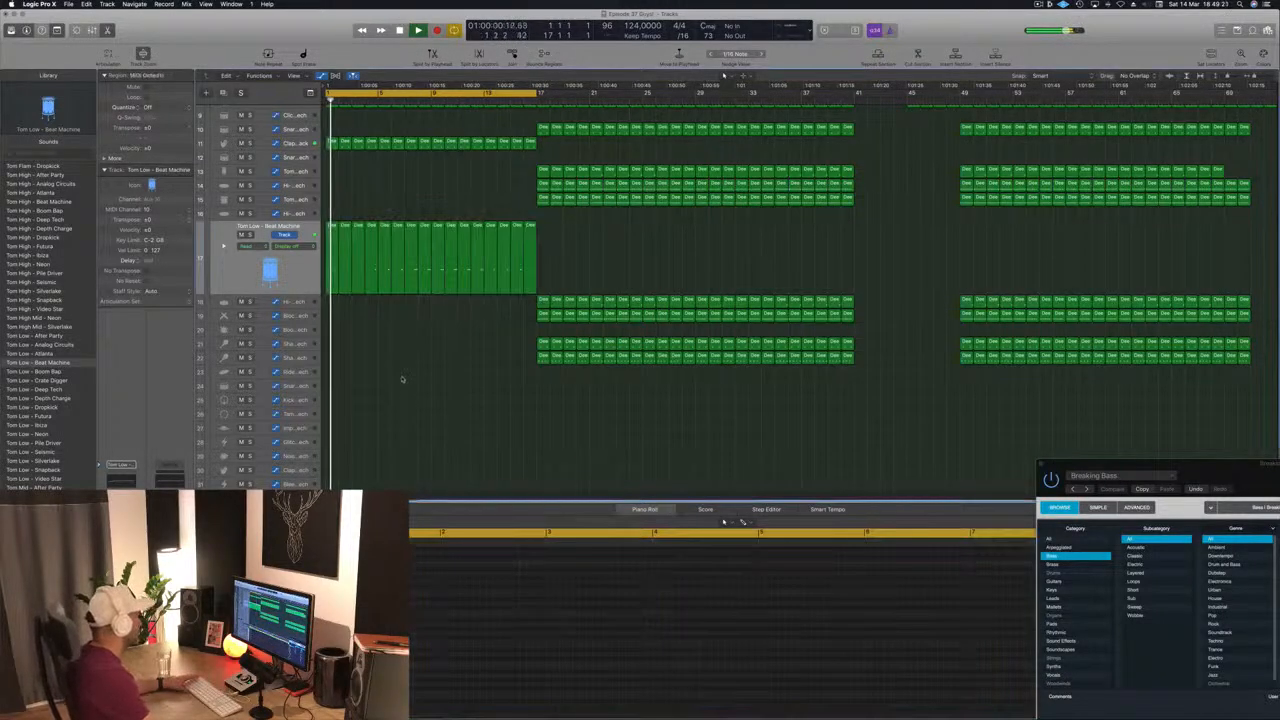
{"action": "left_click_drag", "start_coordinate": [558, 258], "coordinate": [327, 282]}
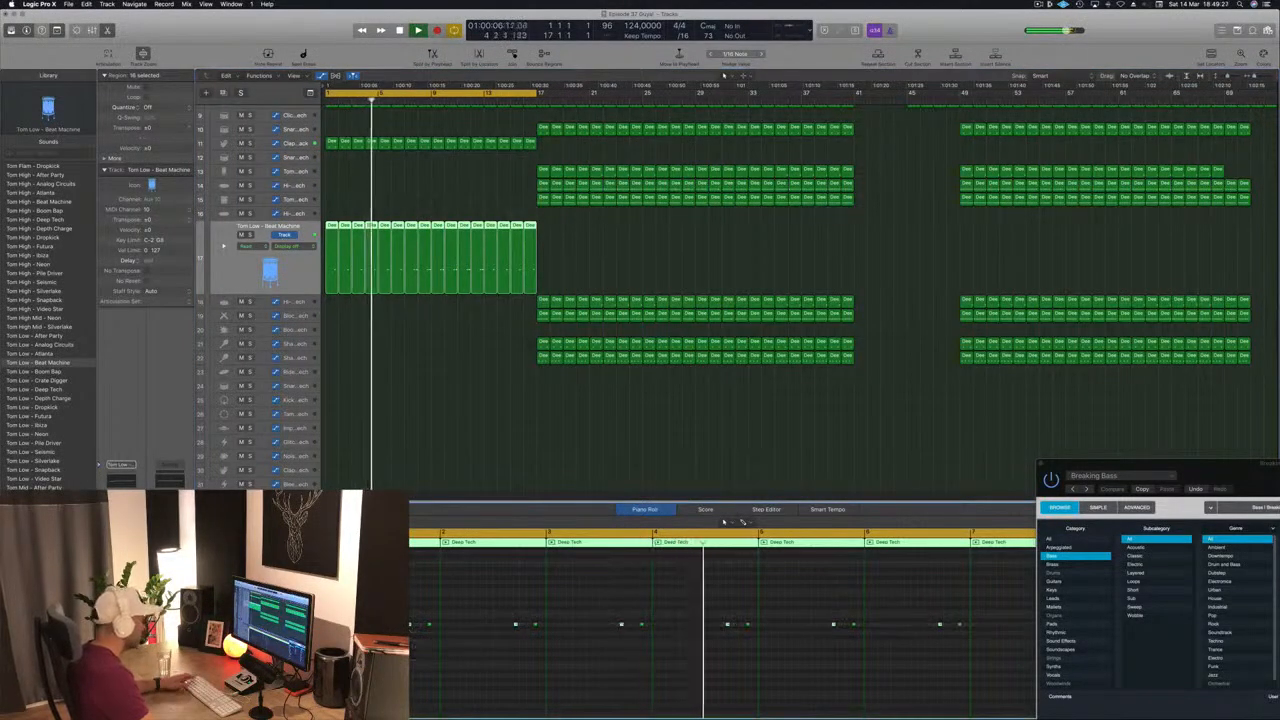
{"action": "left_click", "coordinate": [440, 450]}
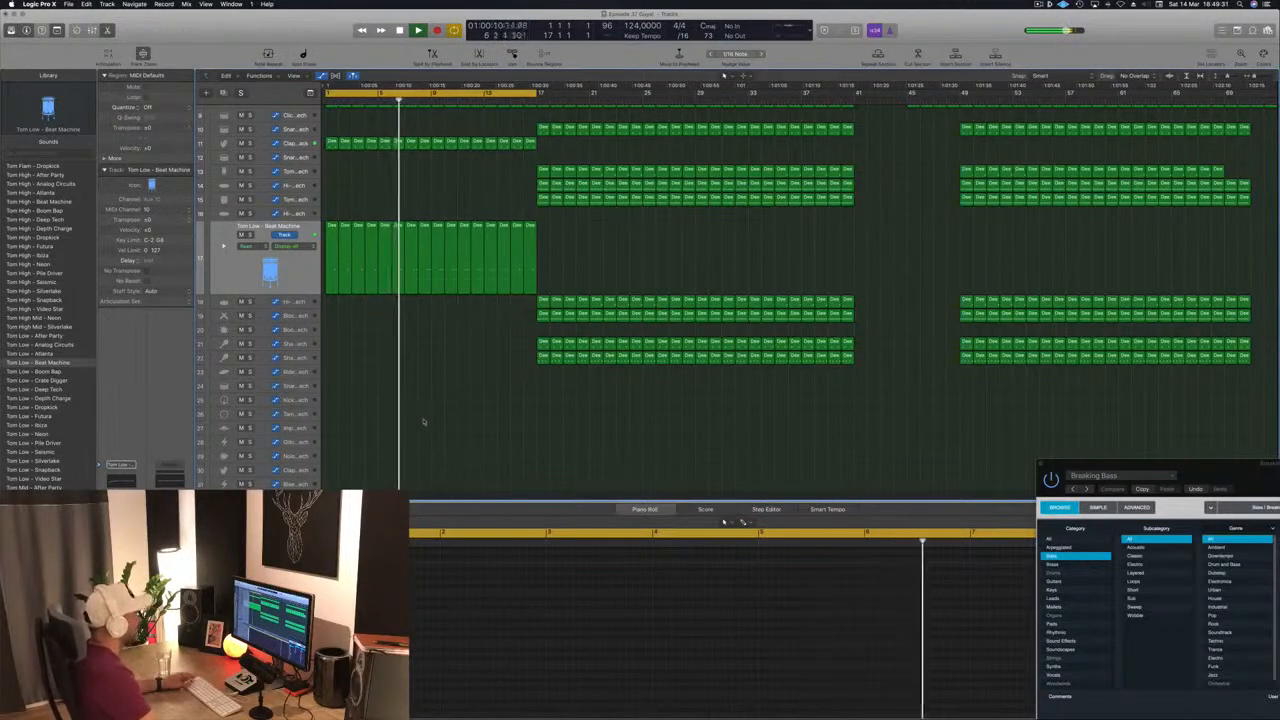
Copy the first region of hi-hat track 14 at bar 17 into the intro, filling bar 9 to bar 16, and play it back
{"action": "scroll", "coordinate": [430, 440], "scroll_direction": "up", "scroll_amount": 5}
{"action": "scroll", "coordinate": [491, 289], "scroll_direction": "up", "scroll_amount": 2}
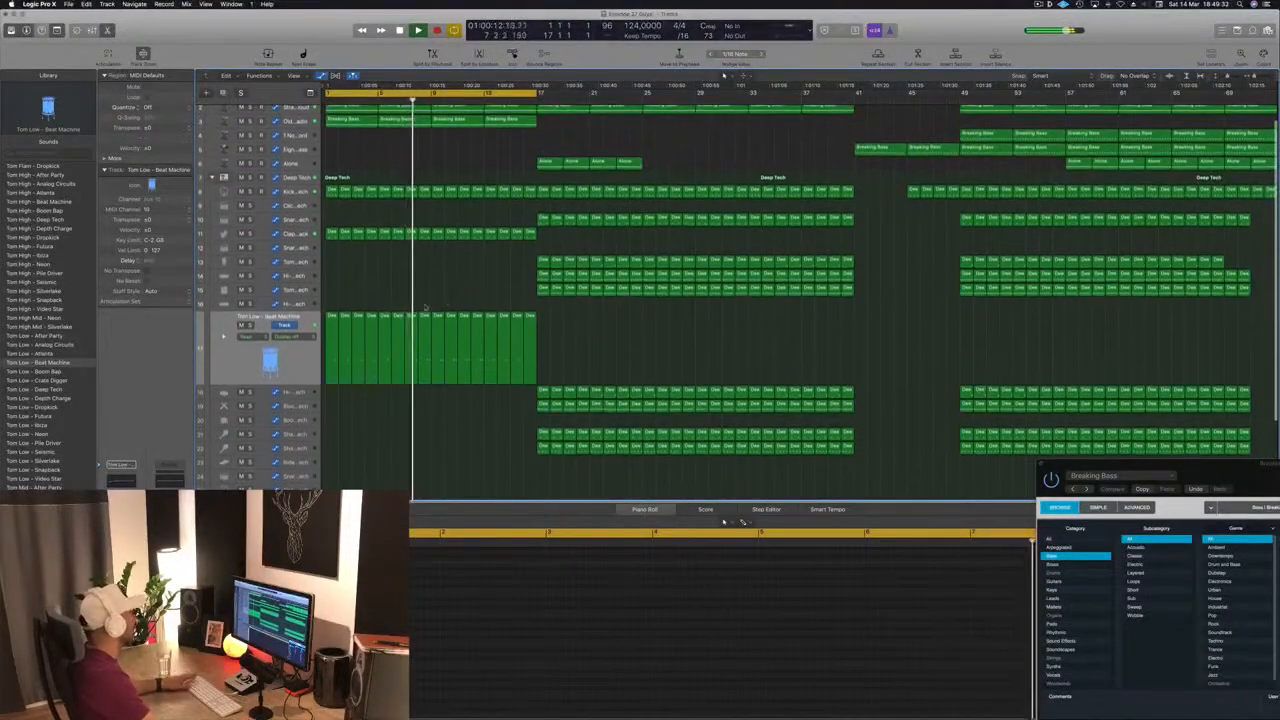
{"action": "key", "text": "Return"}
{"action": "left_click", "coordinate": [541, 274]}
{"action": "left_click_drag", "start_coordinate": [541, 274], "coordinate": [333, 276]}
{"action": "key", "text": "Return"}
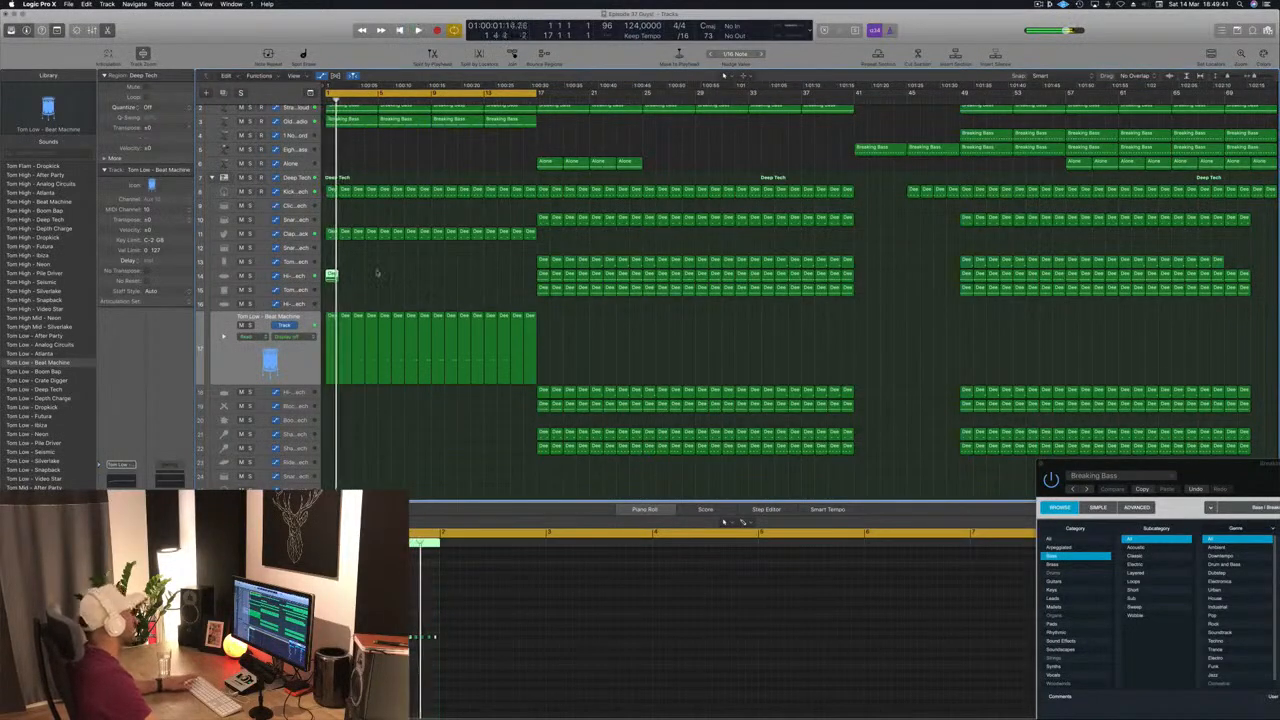
{"action": "left_click_drag", "start_coordinate": [332, 274], "coordinate": [517, 278]}
{"action": "left_click", "coordinate": [515, 280]}
{"action": "key", "text": "space"}
{"action": "key", "text": "space"}
{"action": "scroll", "coordinate": [382, 286], "scroll_direction": "up", "scroll_amount": 2}
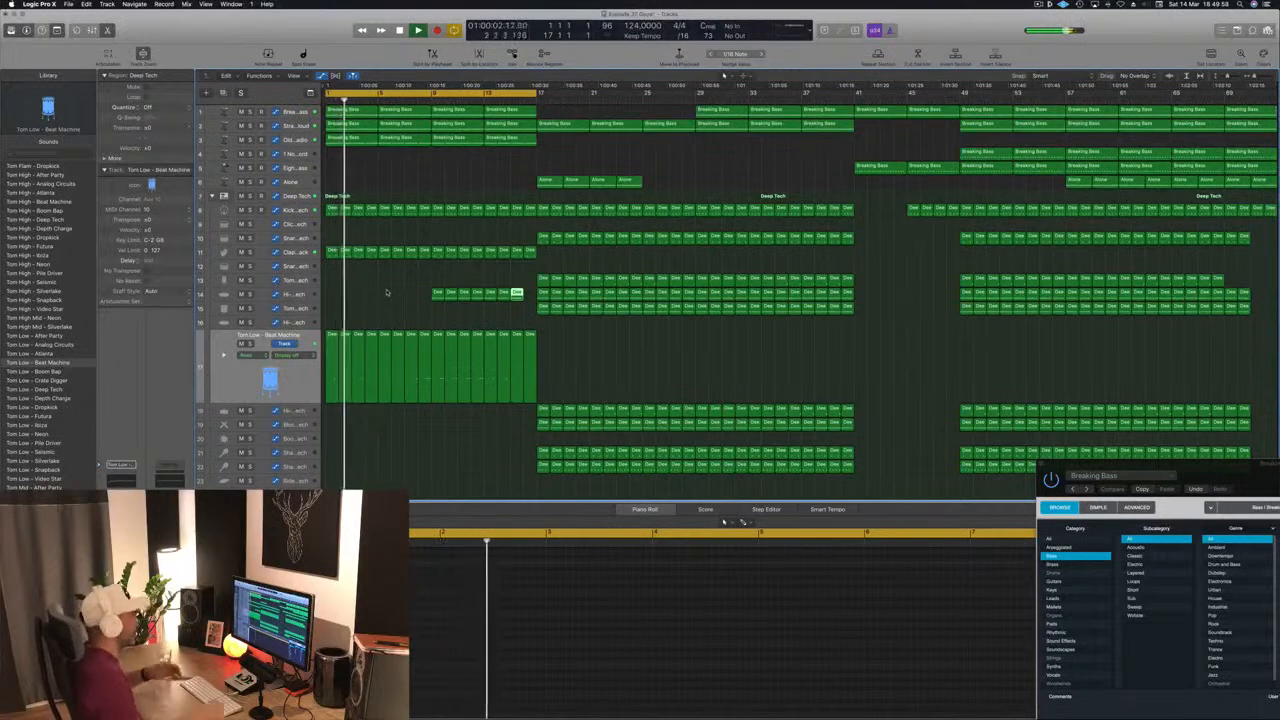
Move the Breaking Bass instrument window fully into view, hide it and stop playback
{"action": "left_click_drag", "start_coordinate": [1206, 474], "coordinate": [781, 129]}
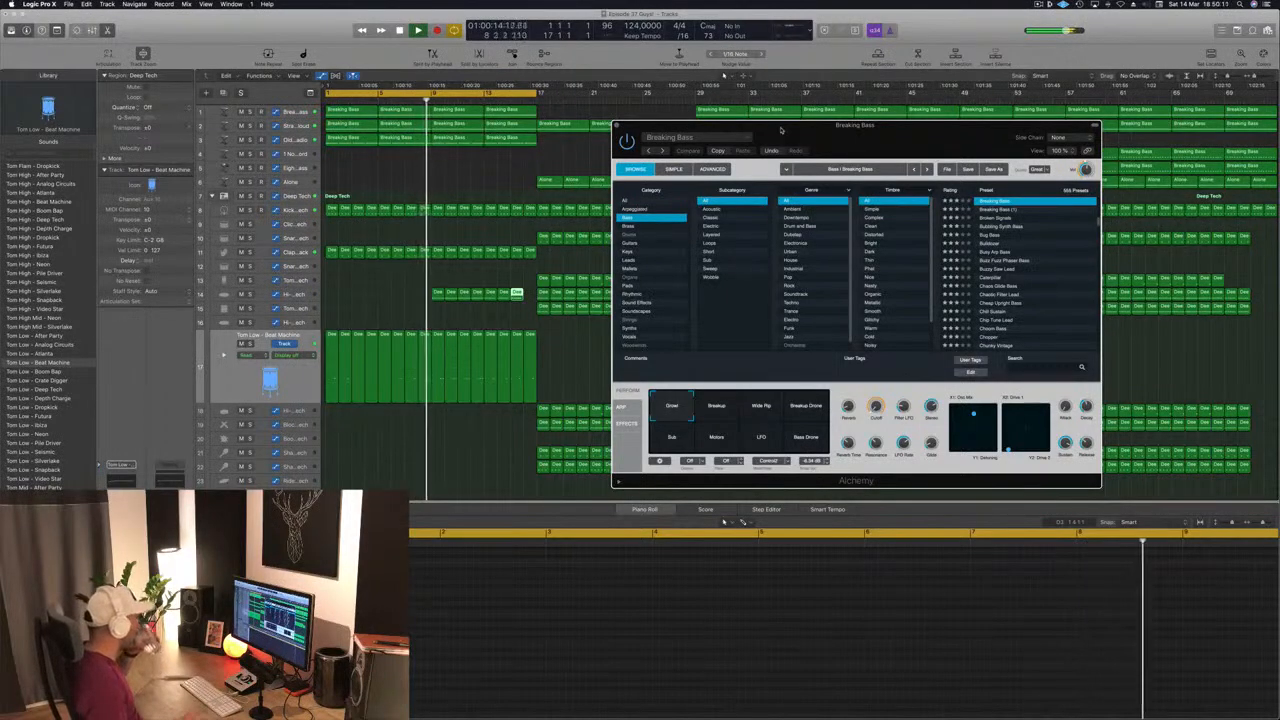
{"action": "left_click", "coordinate": [407, 296]}
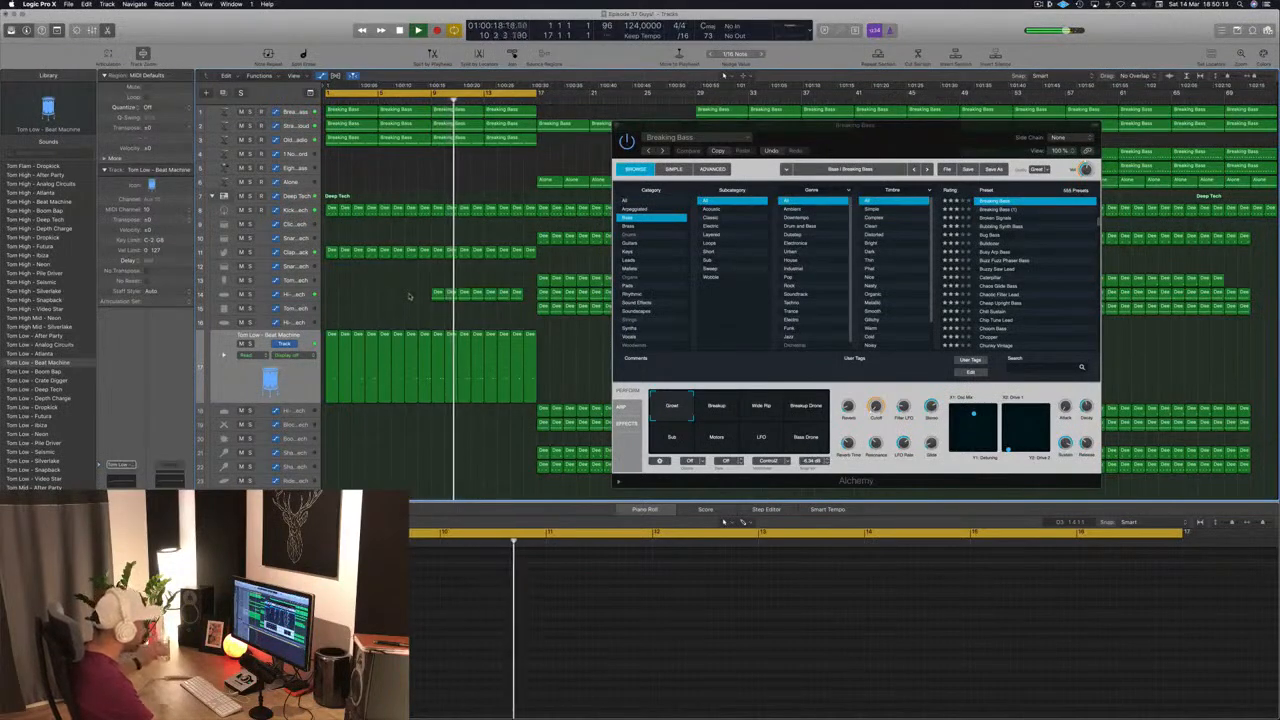
{"action": "left_click_drag", "start_coordinate": [783, 125], "coordinate": [725, 124]}
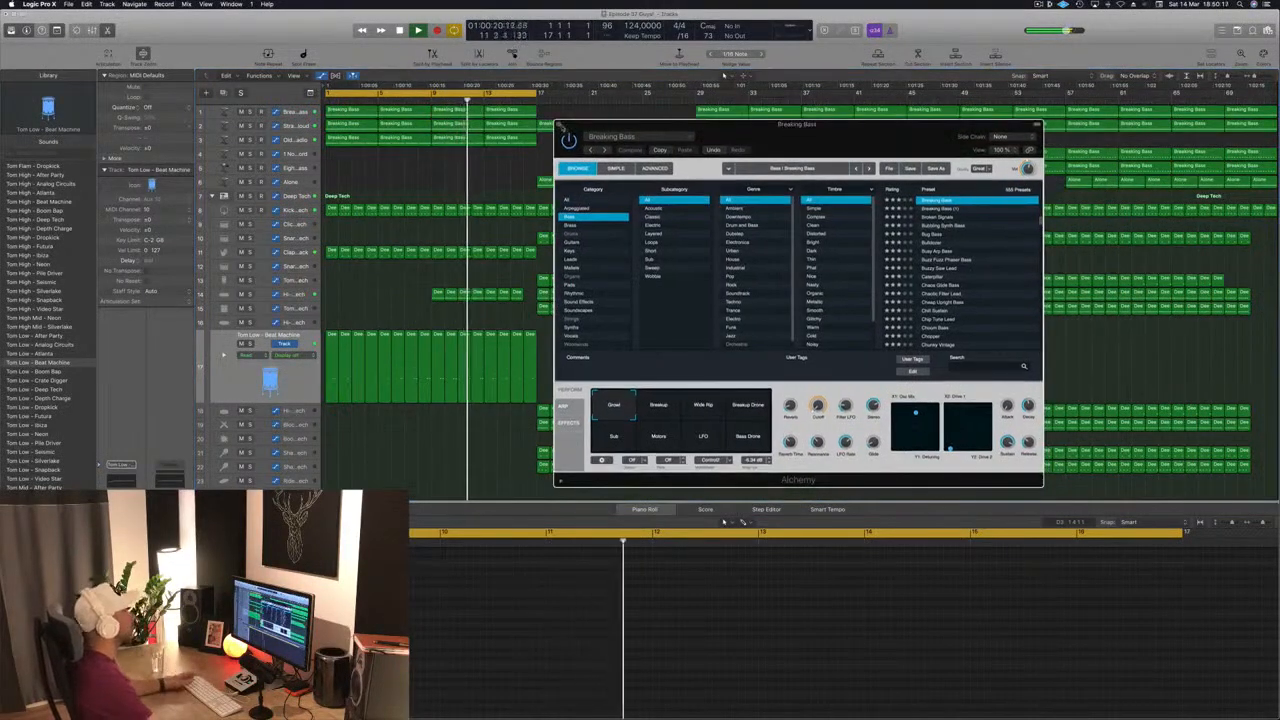
{"action": "key", "text": "v"}
{"action": "key", "text": "space"}
Copy the first region of shaker track 22 at bar 17 to bar 1 of the Ride track and keep only its opening note
{"action": "scroll", "coordinate": [403, 266], "scroll_direction": "down", "scroll_amount": 4}
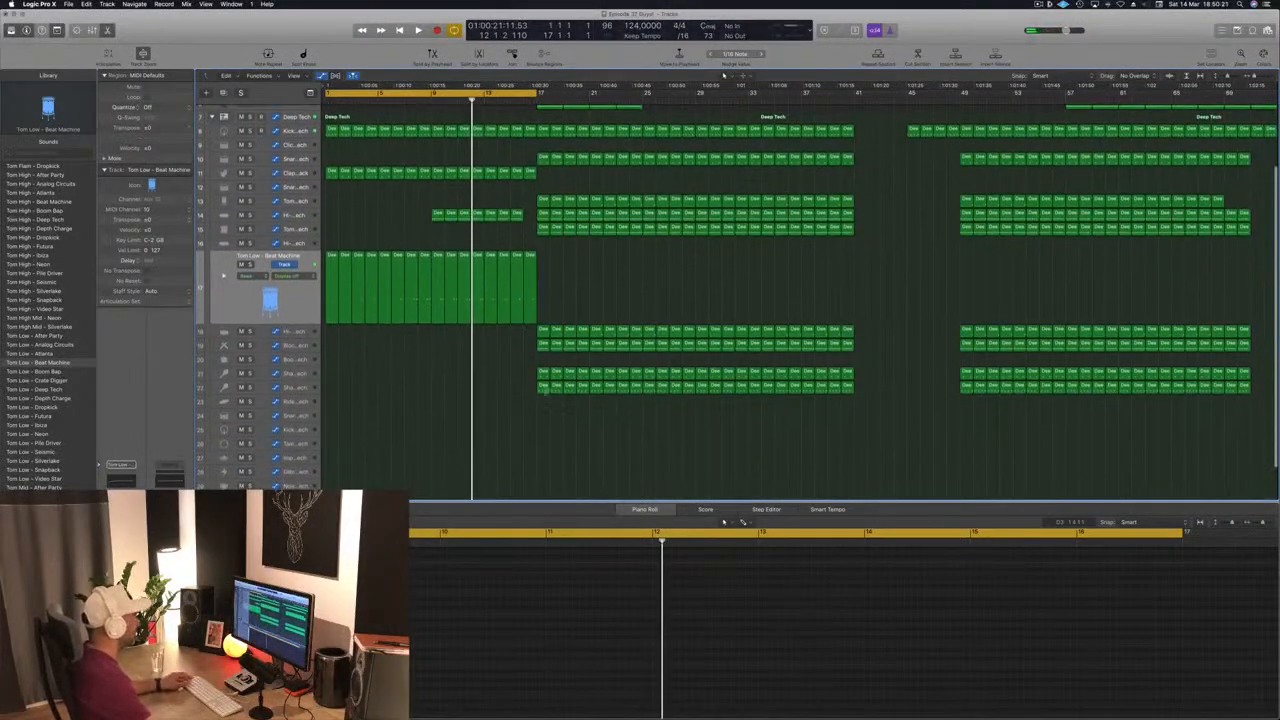
{"action": "left_click_drag", "start_coordinate": [541, 387], "coordinate": [492, 407]}
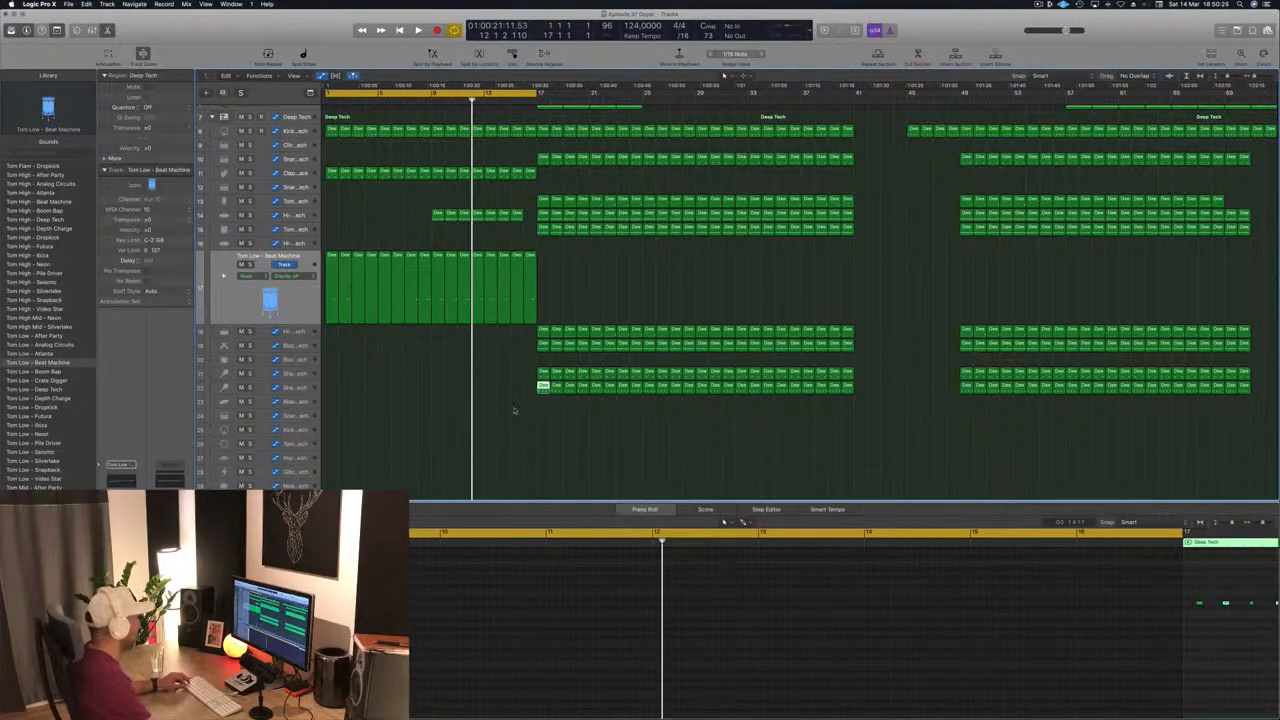
{"action": "left_click_drag", "start_coordinate": [542, 387], "coordinate": [331, 401]}
{"action": "left_click", "coordinate": [448, 632]}
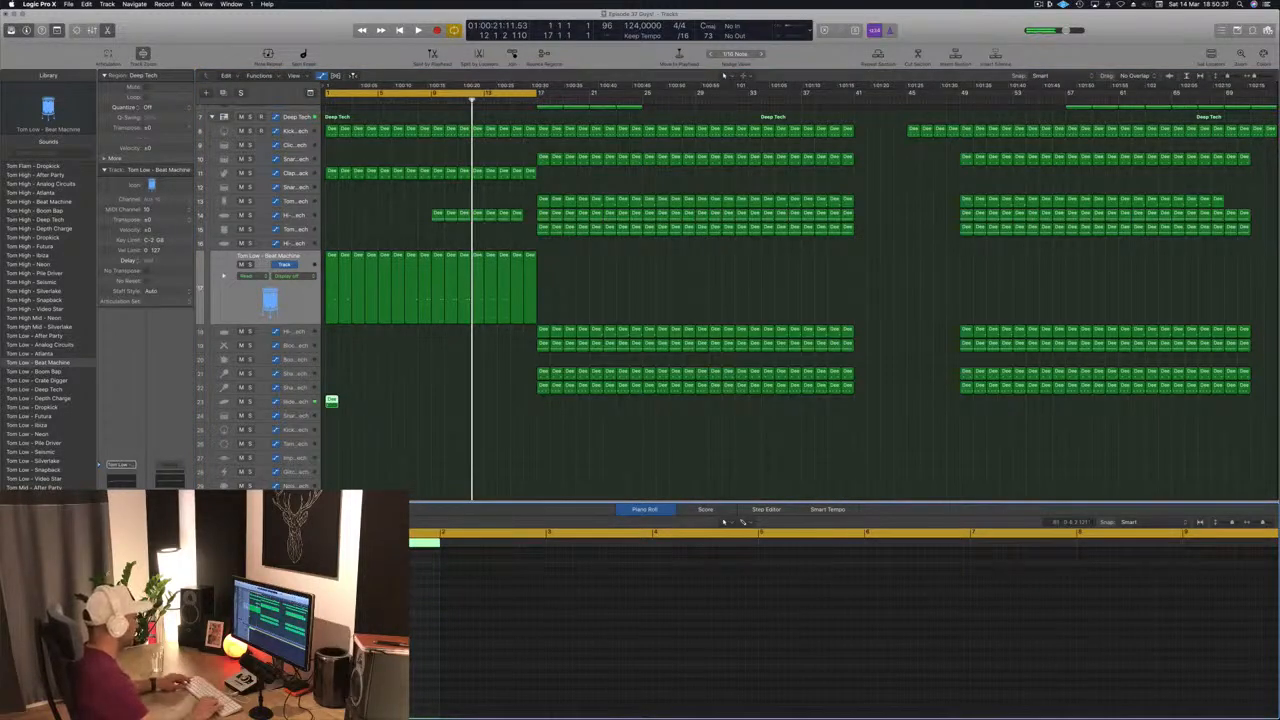
{"action": "key", "text": "space"}
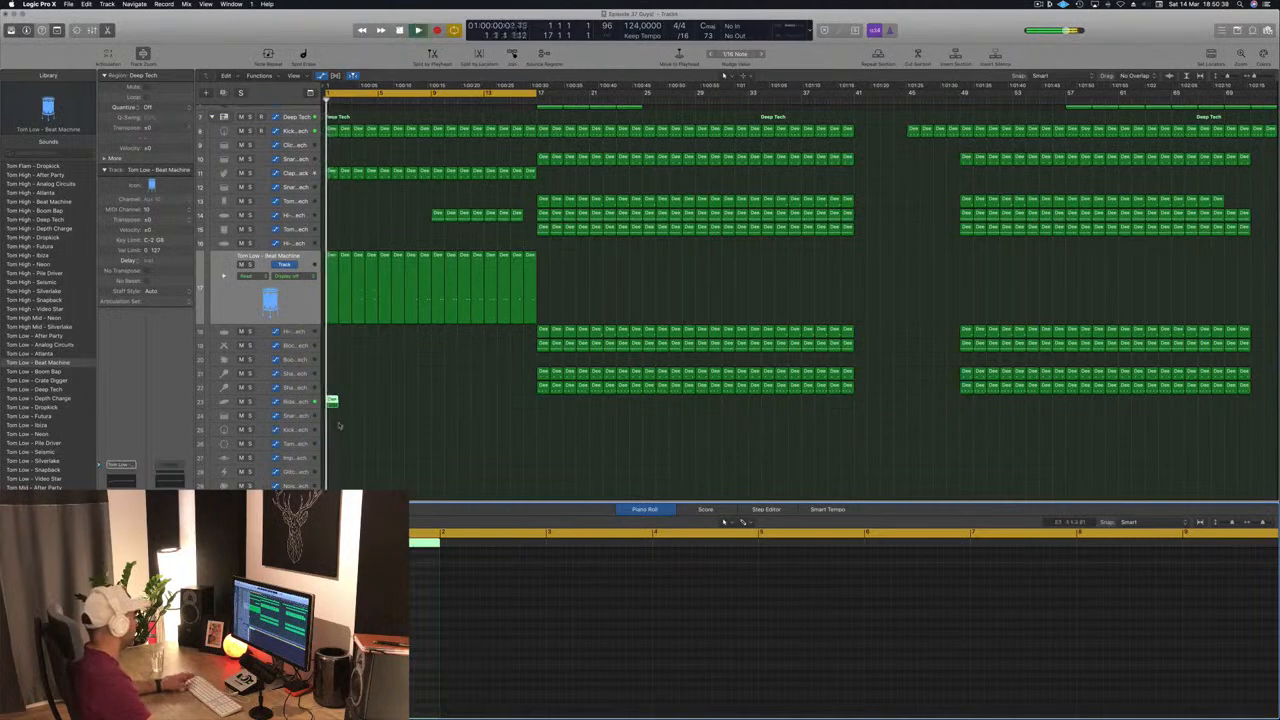
Change the Ride - Deep Tech track's sound to Crash - Analog Circuits while listening to the intro
{"action": "left_click", "coordinate": [378, 395]}
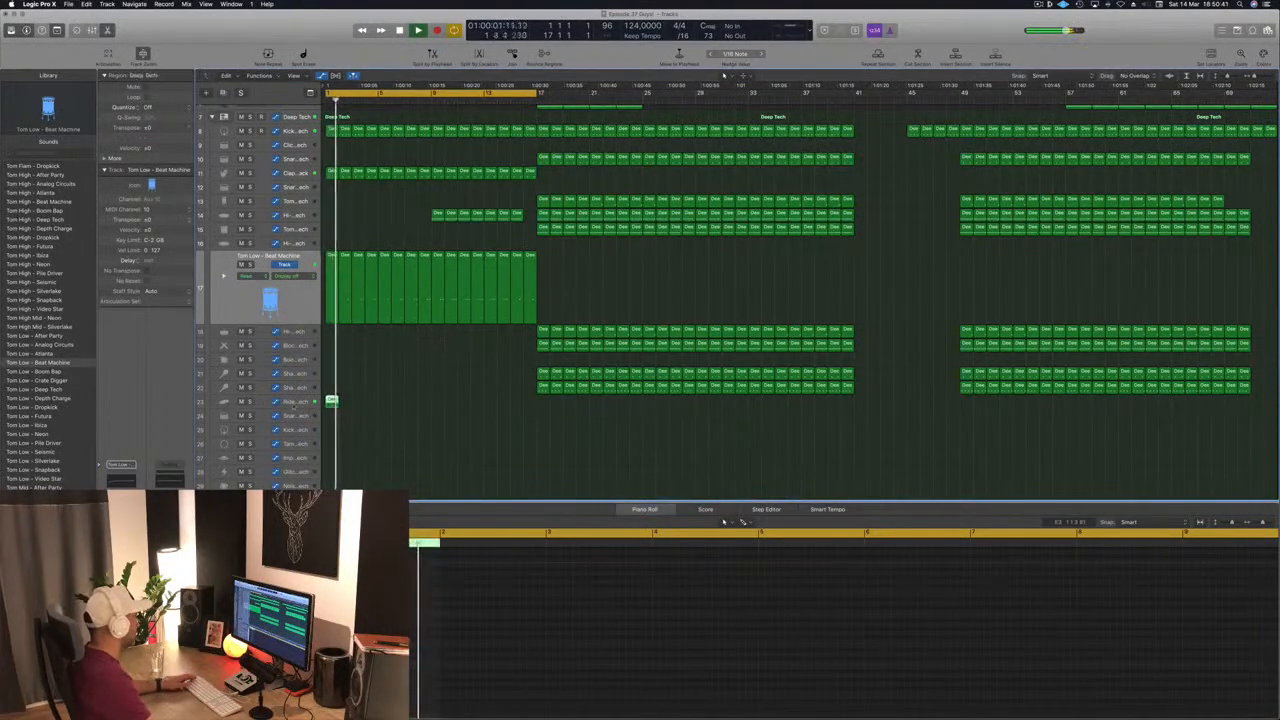
{"action": "left_click", "coordinate": [332, 401]}
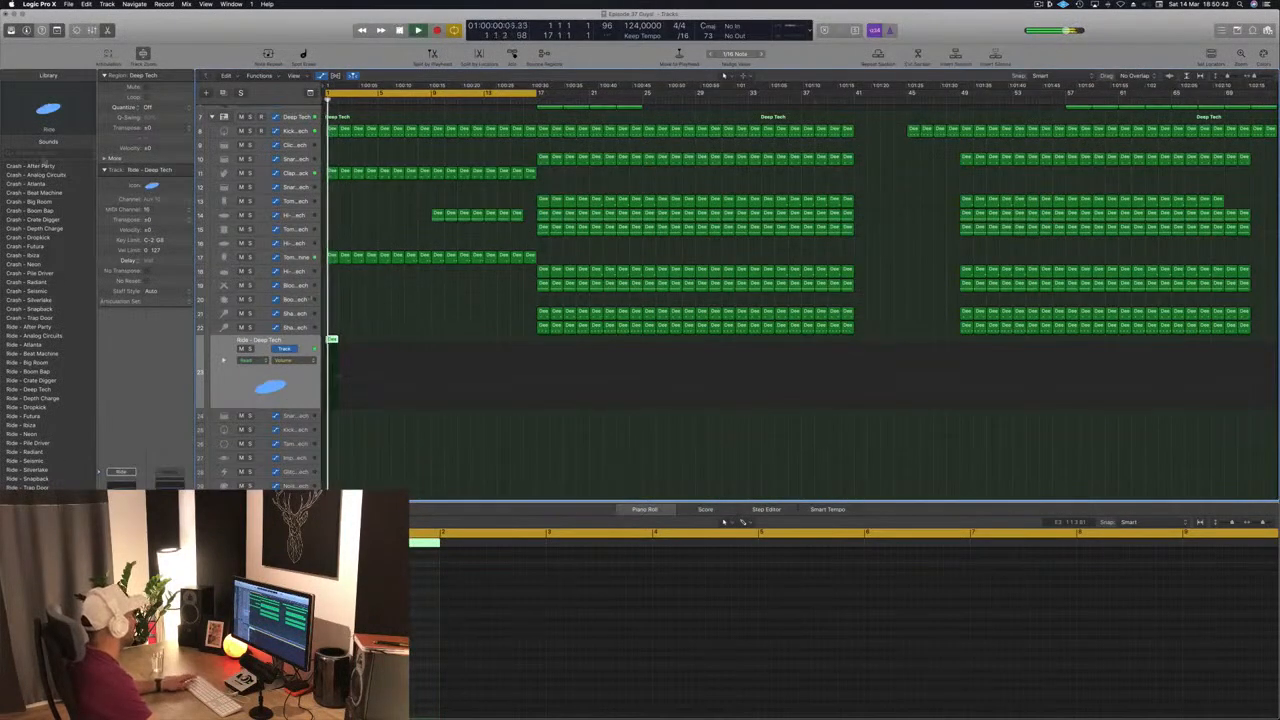
{"action": "left_click", "coordinate": [36, 166]}
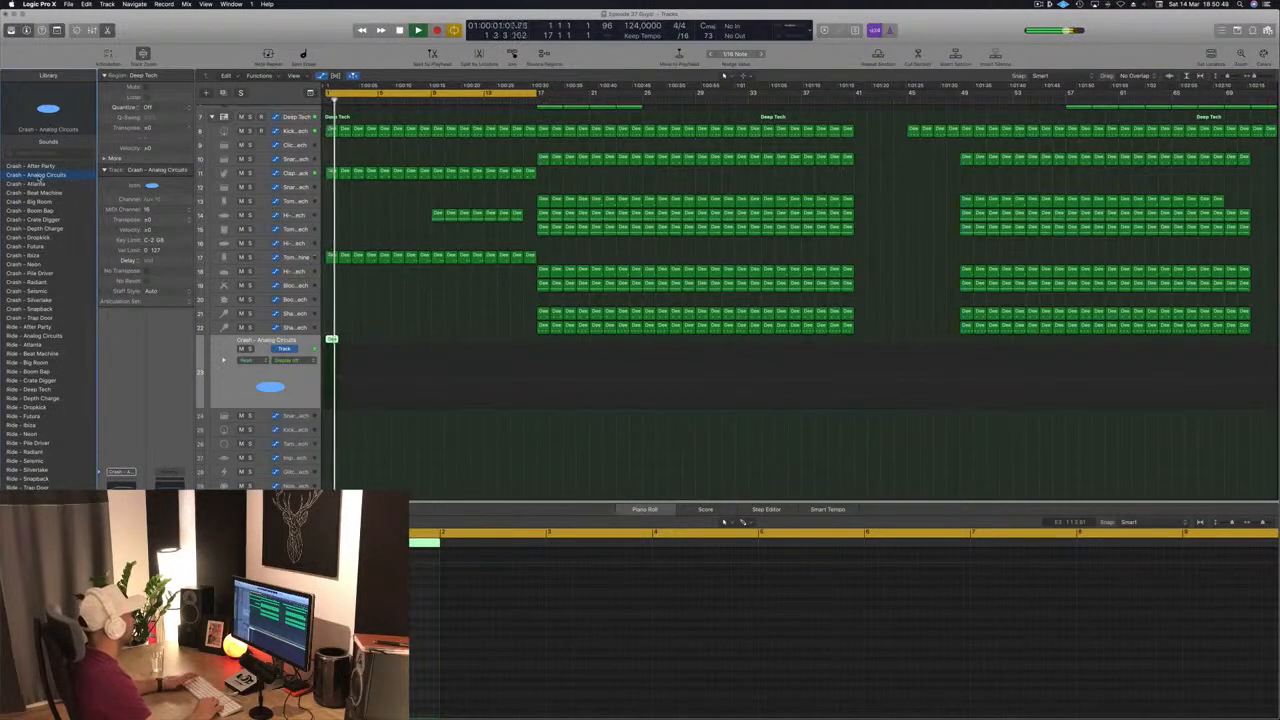
{"action": "key", "text": "space"}
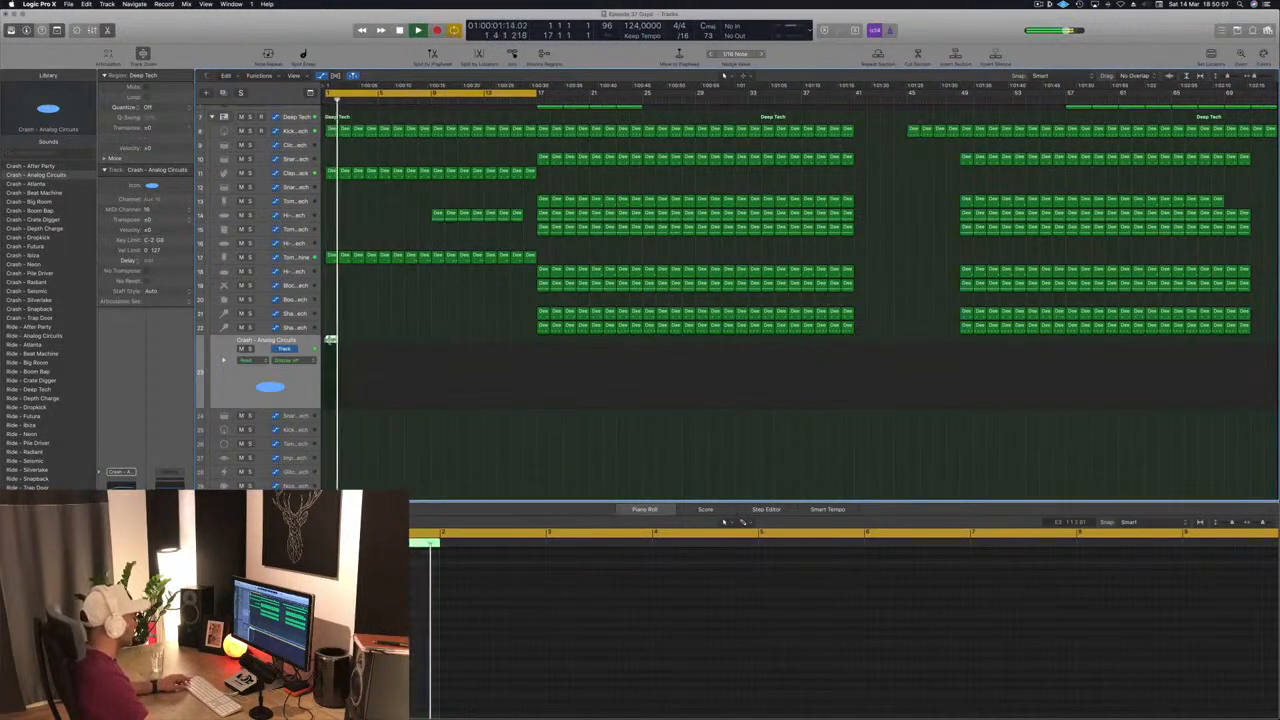
Copy the crash region from bar 1 to bars 9 and 17
{"action": "left_click_drag", "start_coordinate": [331, 340], "coordinate": [437, 340]}
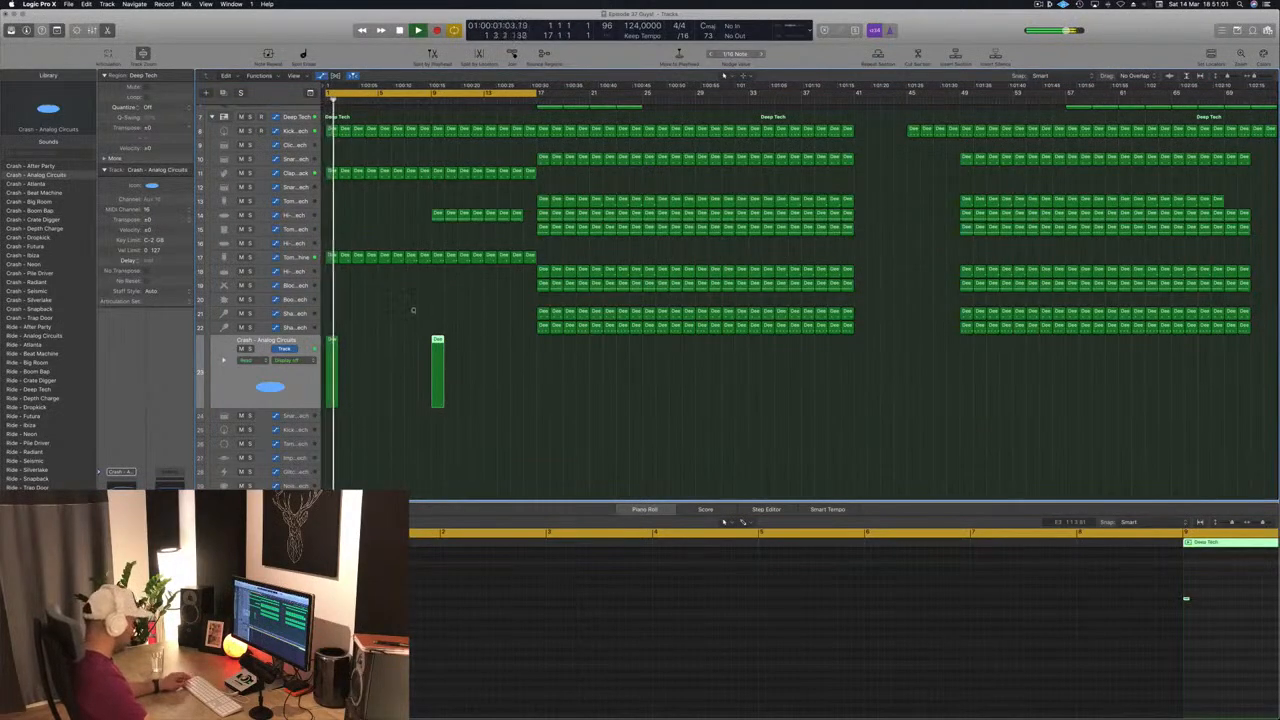
{"action": "scroll", "coordinate": [405, 318], "scroll_direction": "up", "scroll_amount": 2}
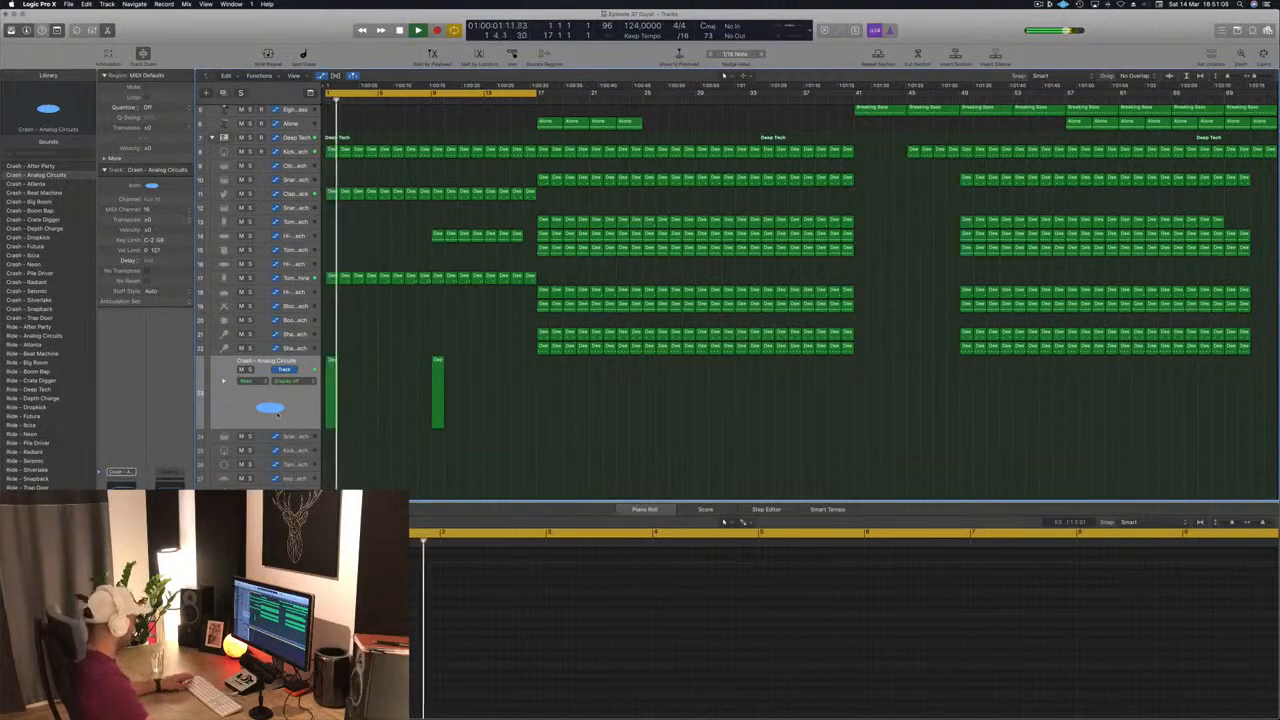
{"action": "left_click", "coordinate": [277, 414]}
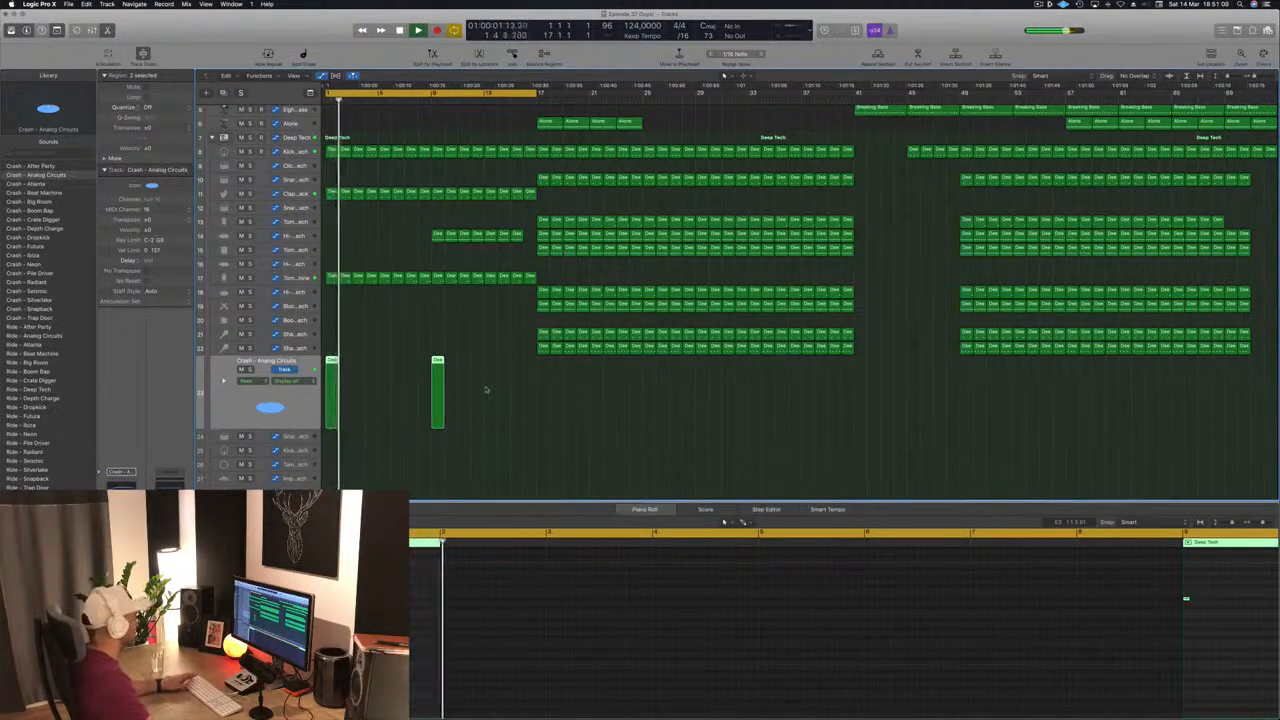
{"action": "left_click", "coordinate": [441, 361]}
{"action": "left_click_drag", "start_coordinate": [437, 362], "coordinate": [548, 362]}
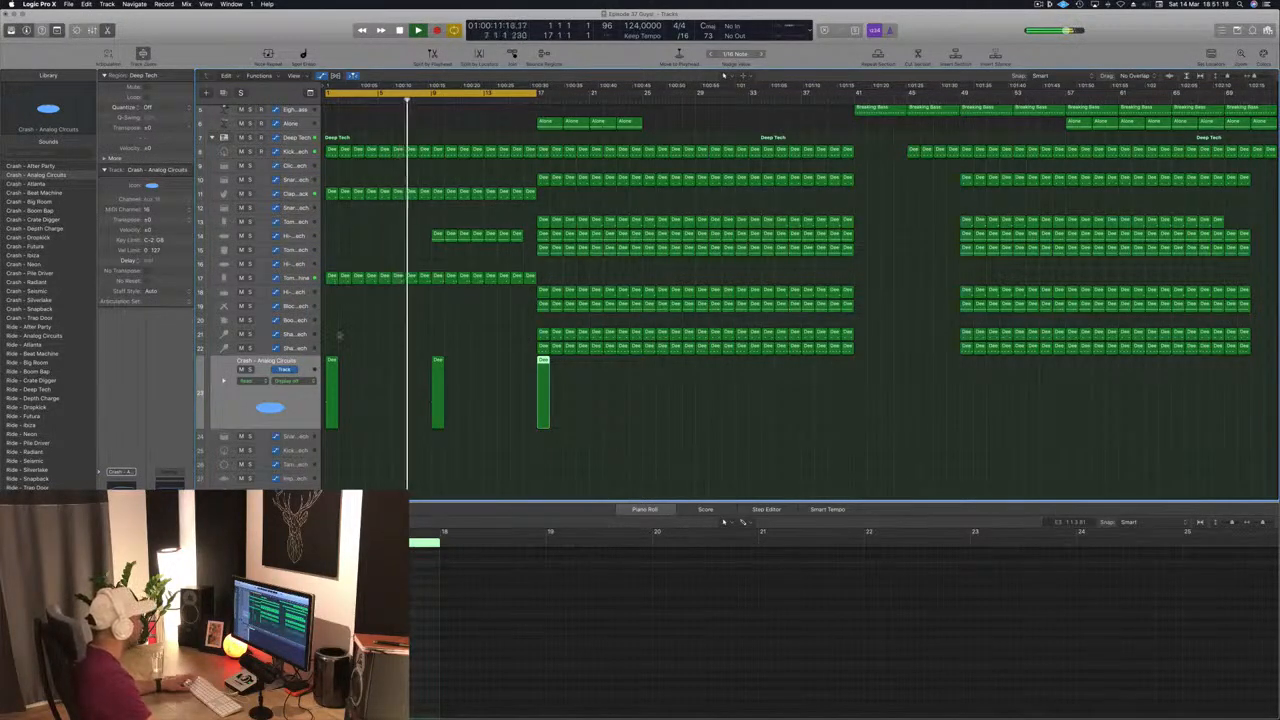
Move the first four regions of the Block - Deep Tech track from bar 17 to bar 1 and play them back
{"action": "left_click", "coordinate": [520, 306]}
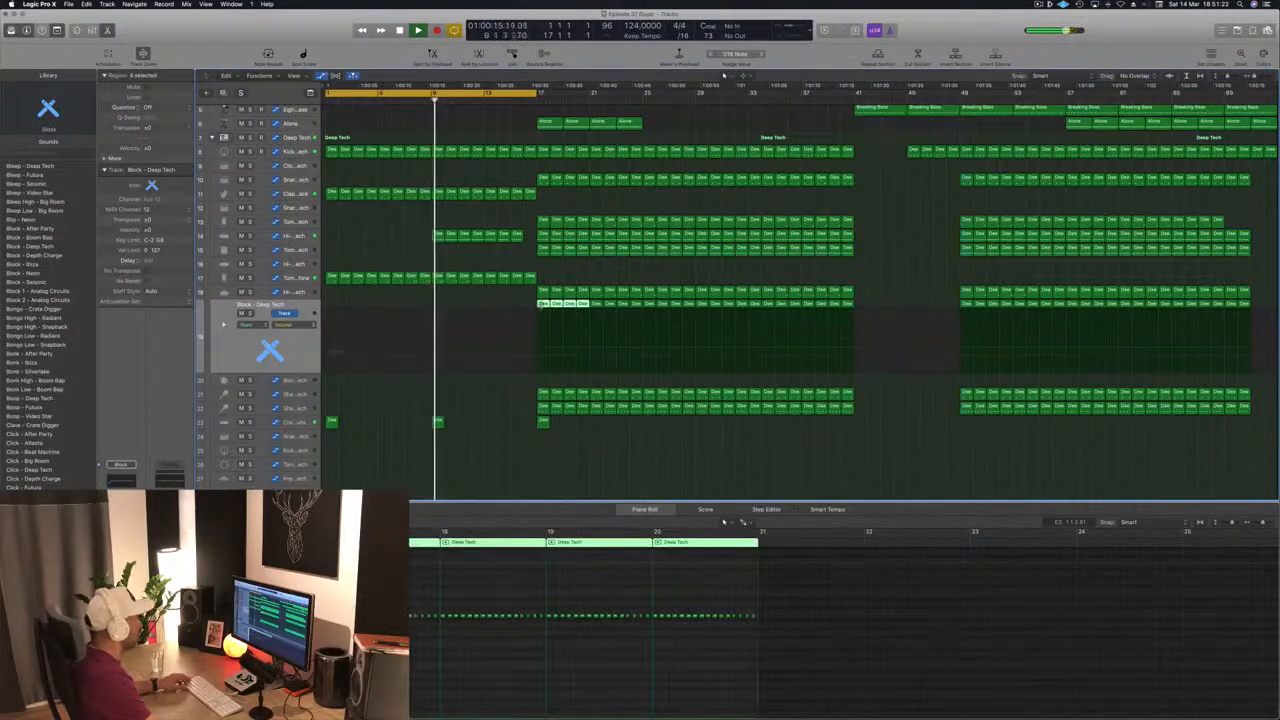
{"action": "left_click_drag", "start_coordinate": [578, 310], "coordinate": [331, 316]}
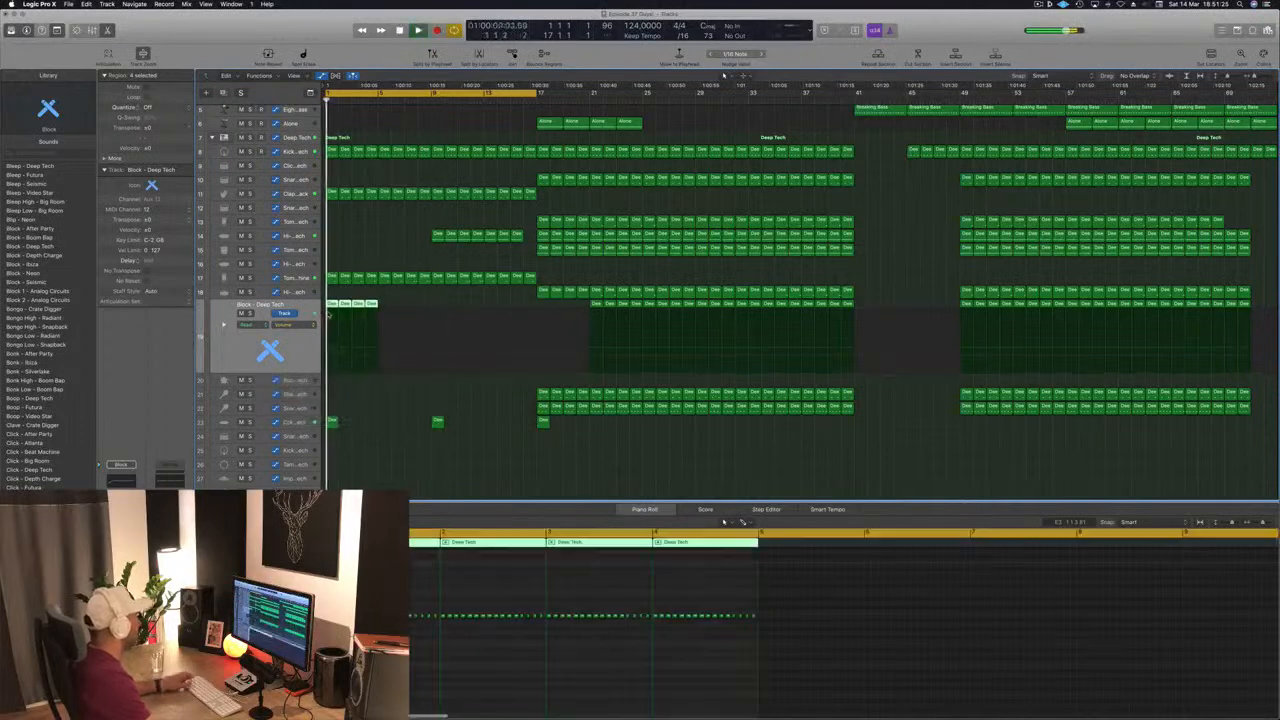
{"action": "scroll", "coordinate": [374, 322], "scroll_direction": "up", "scroll_amount": 2}
{"action": "key", "text": "Return"}
{"action": "scroll", "coordinate": [431, 313], "scroll_direction": "down", "scroll_amount": 2}
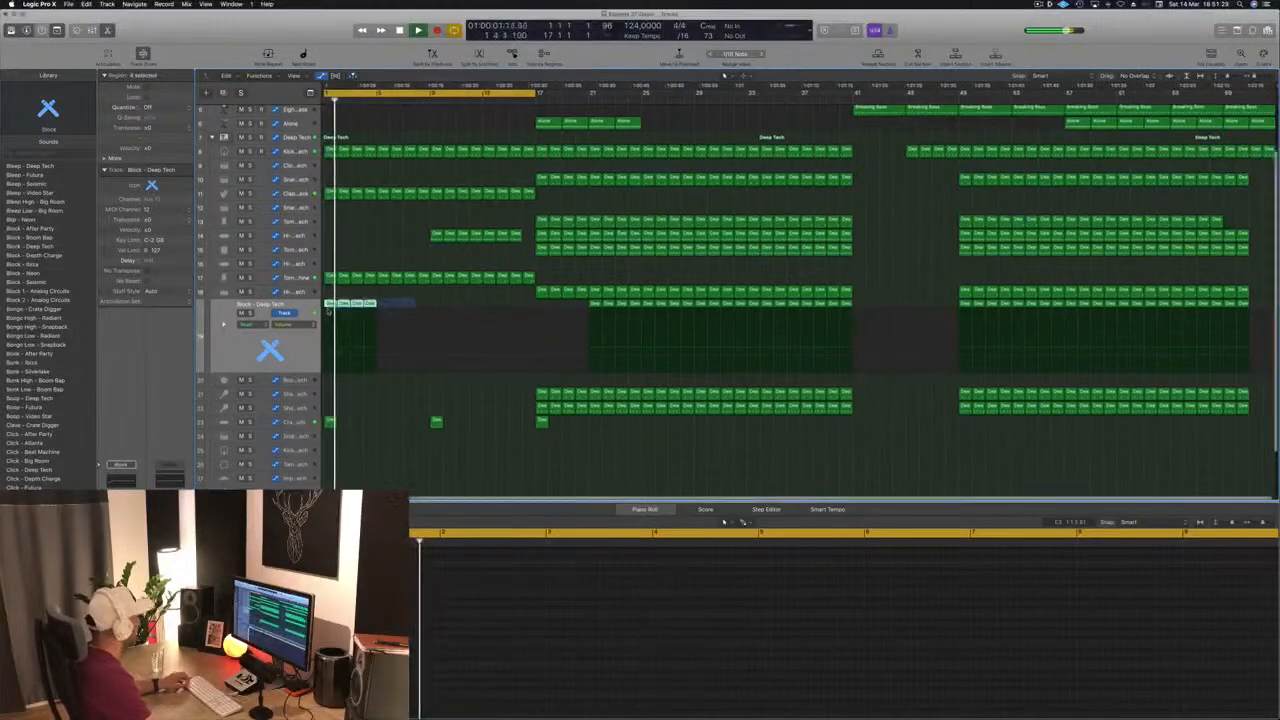
Copy the Block - Deep Tech intro regions to fill up to bar 17, and delete the final one-bar region
{"action": "left_click_drag", "start_coordinate": [331, 305], "coordinate": [383, 311]}
{"action": "left_click_drag", "start_coordinate": [485, 306], "coordinate": [437, 309]}
{"action": "left_click", "coordinate": [331, 304]}
{"action": "key", "text": "space"}
{"action": "left_click", "coordinate": [542, 304]}
{"action": "left_click", "coordinate": [529, 304]}
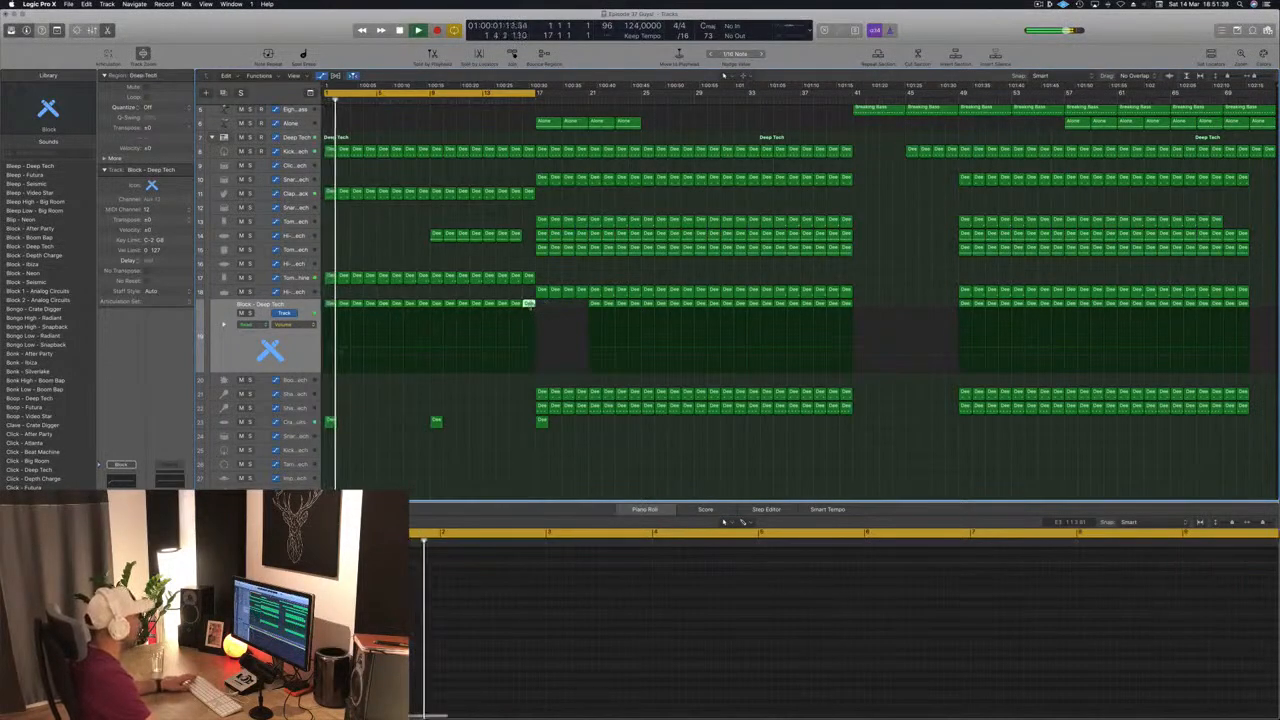
{"action": "key", "text": "BackSpace"}
{"action": "key", "text": "Return"}
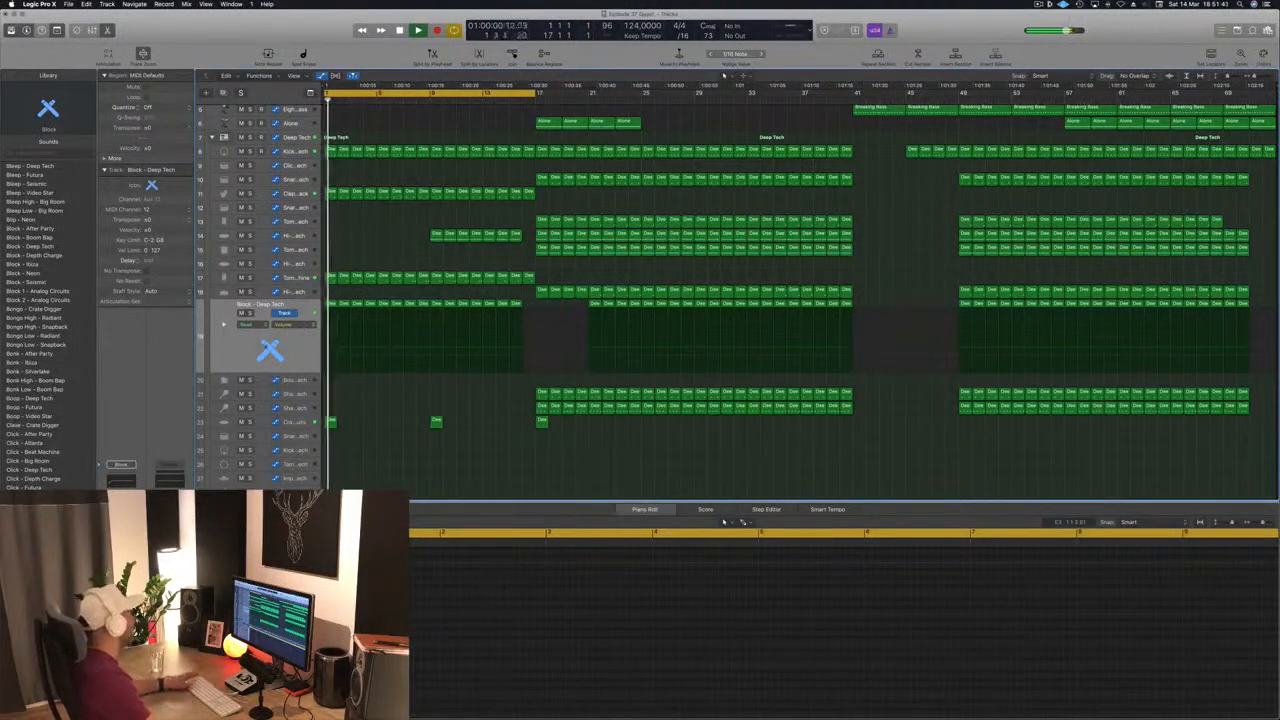
In the Block track's Channel EQ, set the low cut to 48 dB/Oct at 3050 Hz with the analyzer on, during playback
{"action": "left_click_drag", "start_coordinate": [531, 305], "coordinate": [327, 305]}
{"action": "key", "text": "Return"}
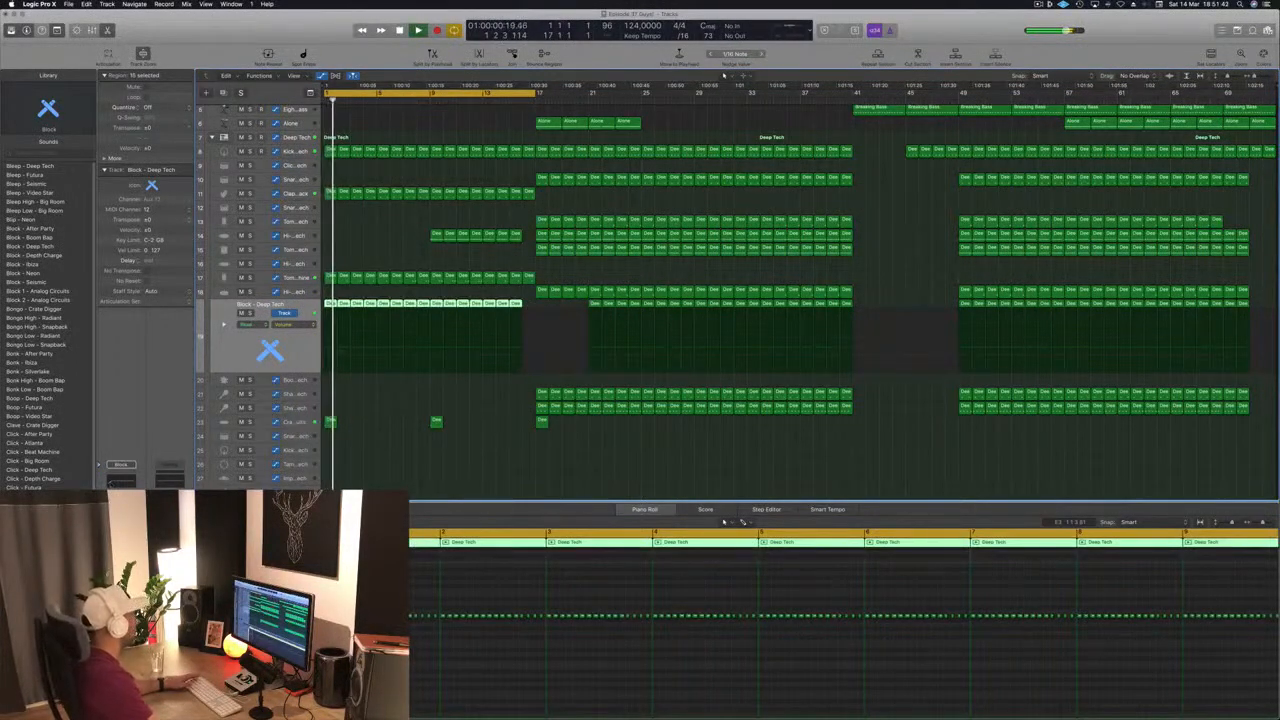
{"action": "left_click", "coordinate": [121, 481]}
{"action": "left_click_drag", "start_coordinate": [378, 37], "coordinate": [680, 58]}
{"action": "left_click_drag", "start_coordinate": [363, 305], "coordinate": [363, 245]}
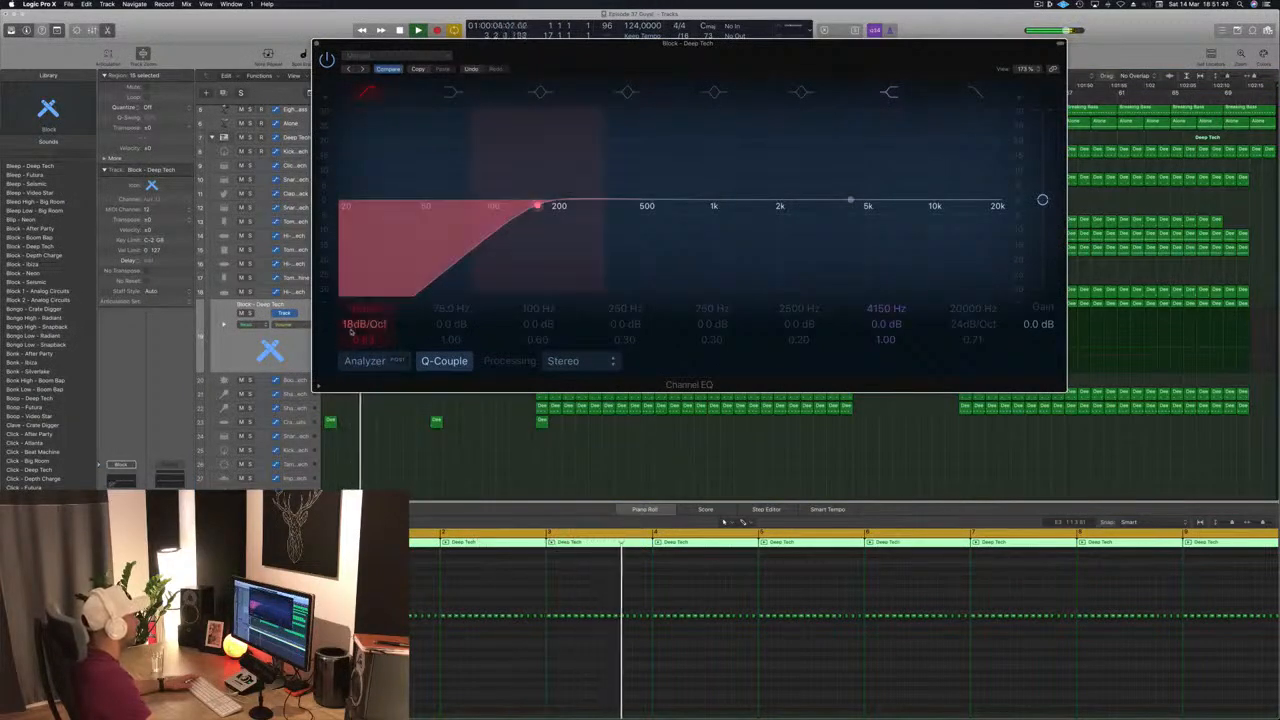
{"action": "left_click_drag", "start_coordinate": [352, 324], "coordinate": [352, 300]}
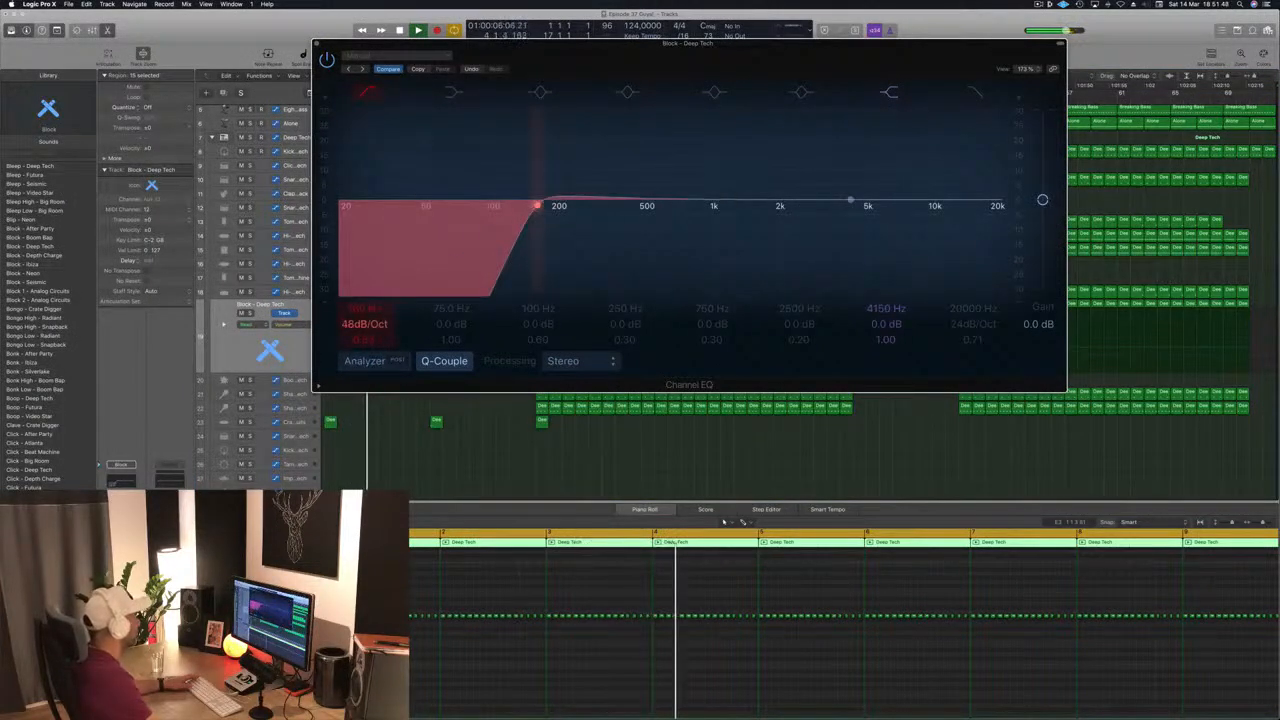
{"action": "left_click", "coordinate": [357, 356]}
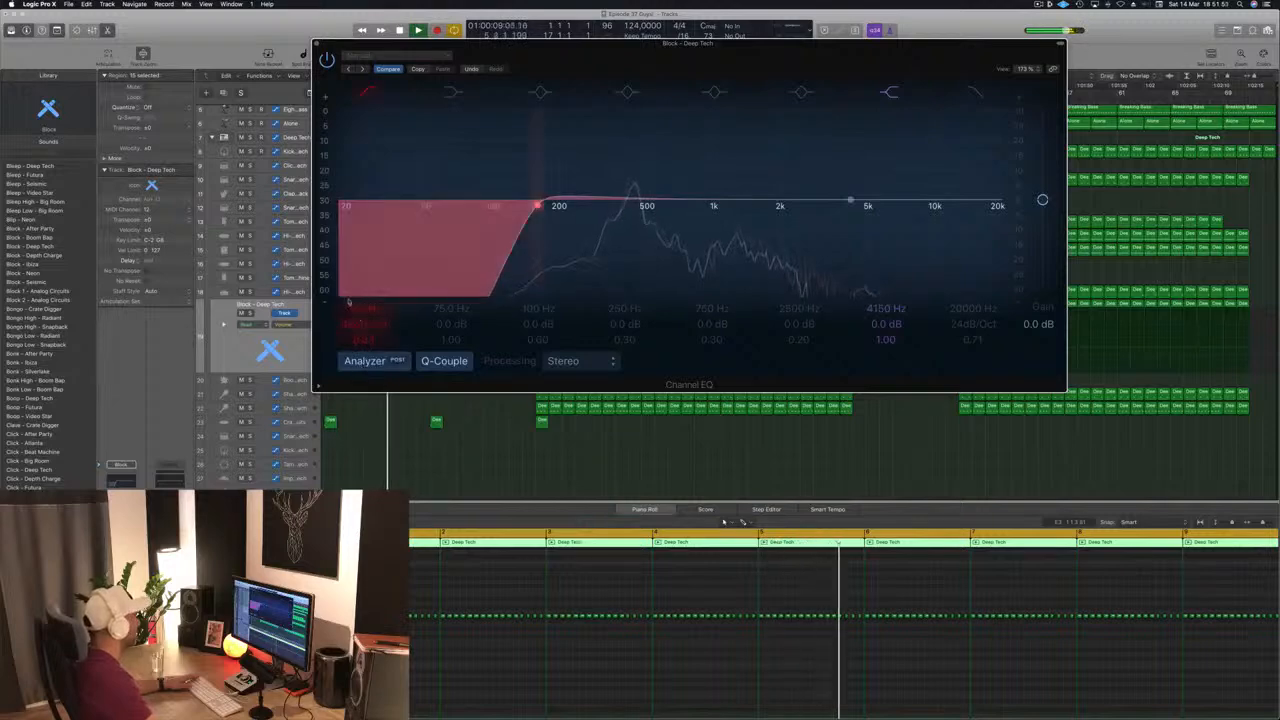
{"action": "left_click_drag", "start_coordinate": [354, 309], "coordinate": [354, 208]}
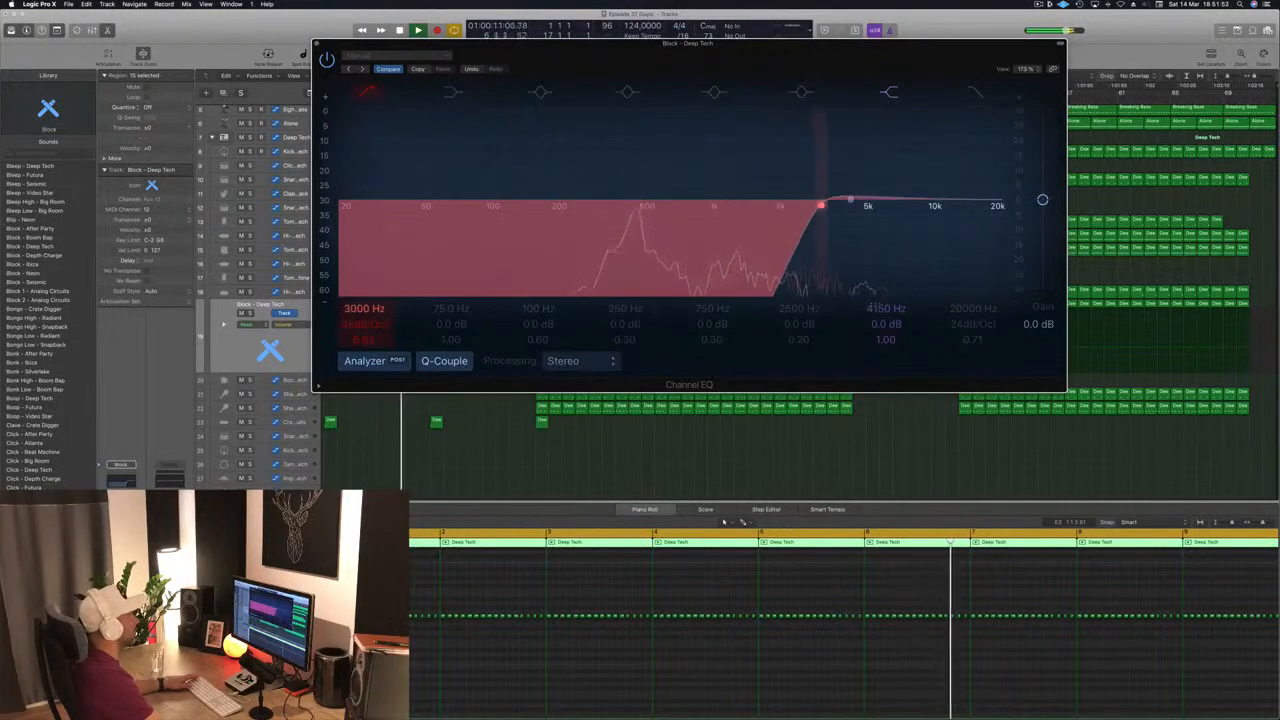
{"action": "left_click_drag", "start_coordinate": [738, 58], "coordinate": [1051, 174]}
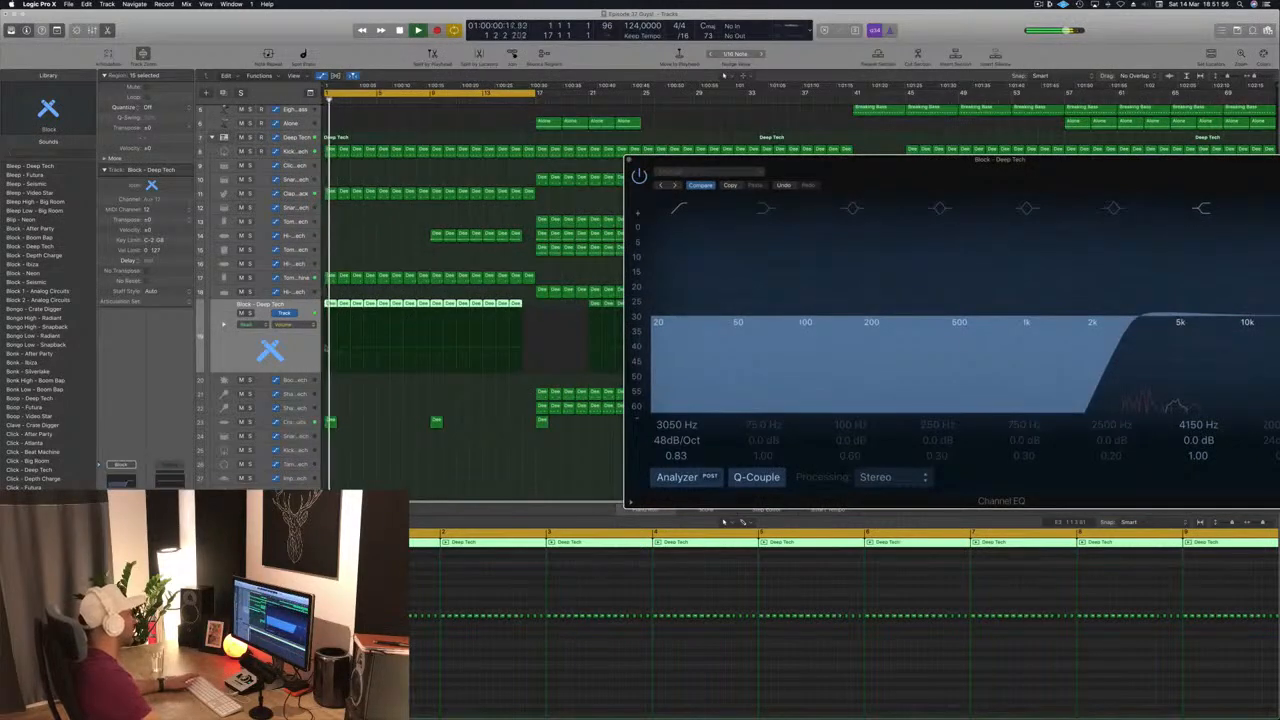
{"action": "left_click_drag", "start_coordinate": [1002, 164], "coordinate": [757, 110]}
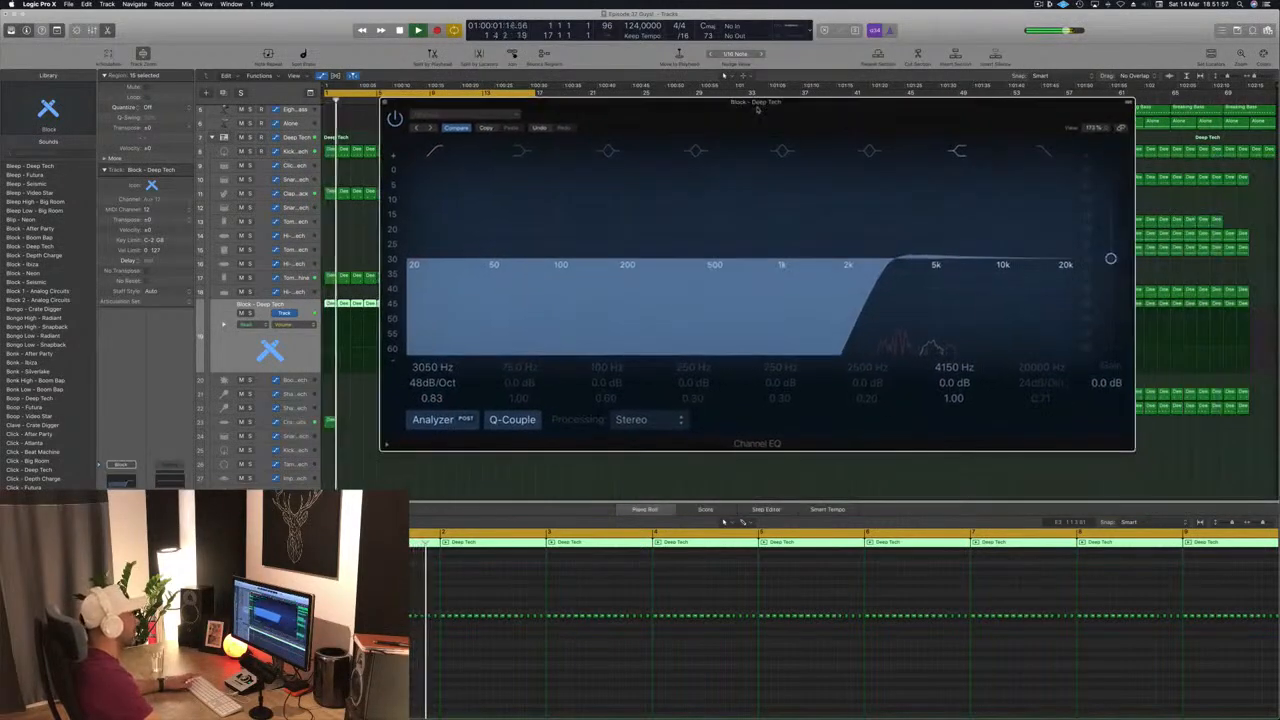
{"action": "left_click_drag", "start_coordinate": [832, 120], "coordinate": [888, 128]}
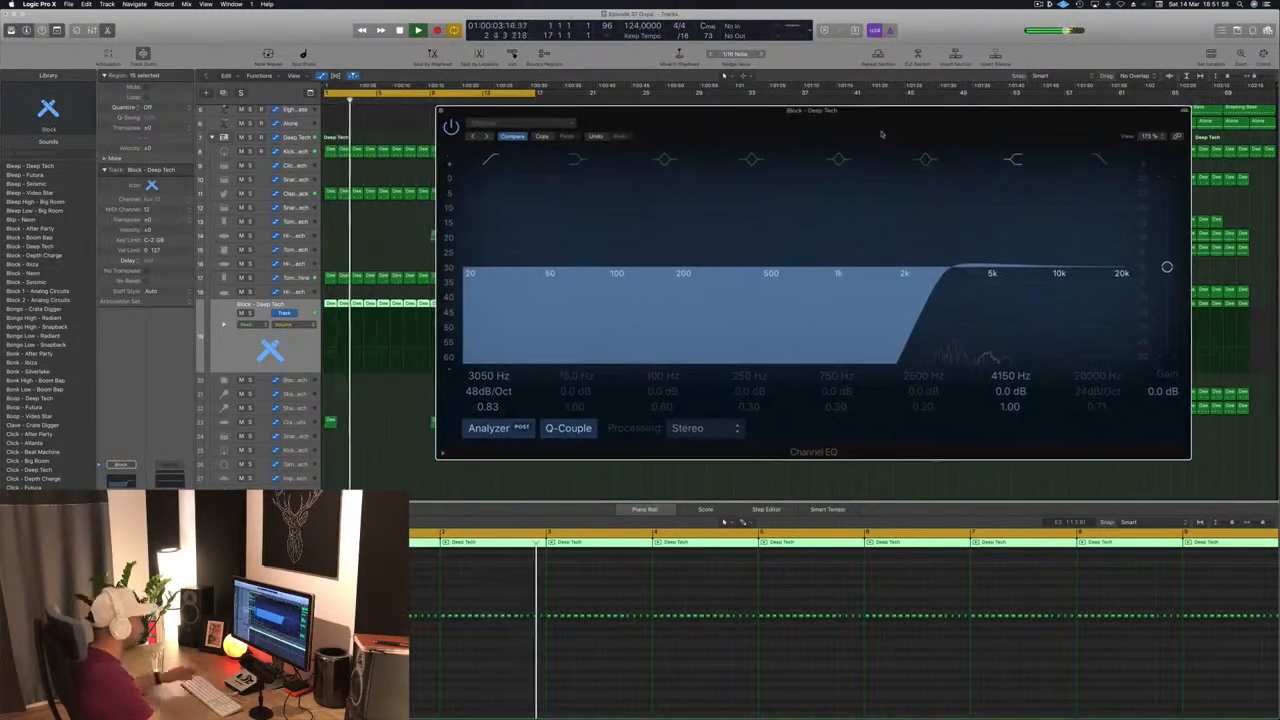
Record a Touch-mode sweep of the Block track's low-cut frequency to bring up its automation lane, and undo the recorded curve
{"action": "key", "text": "space"}
{"action": "key", "text": "super+w"}
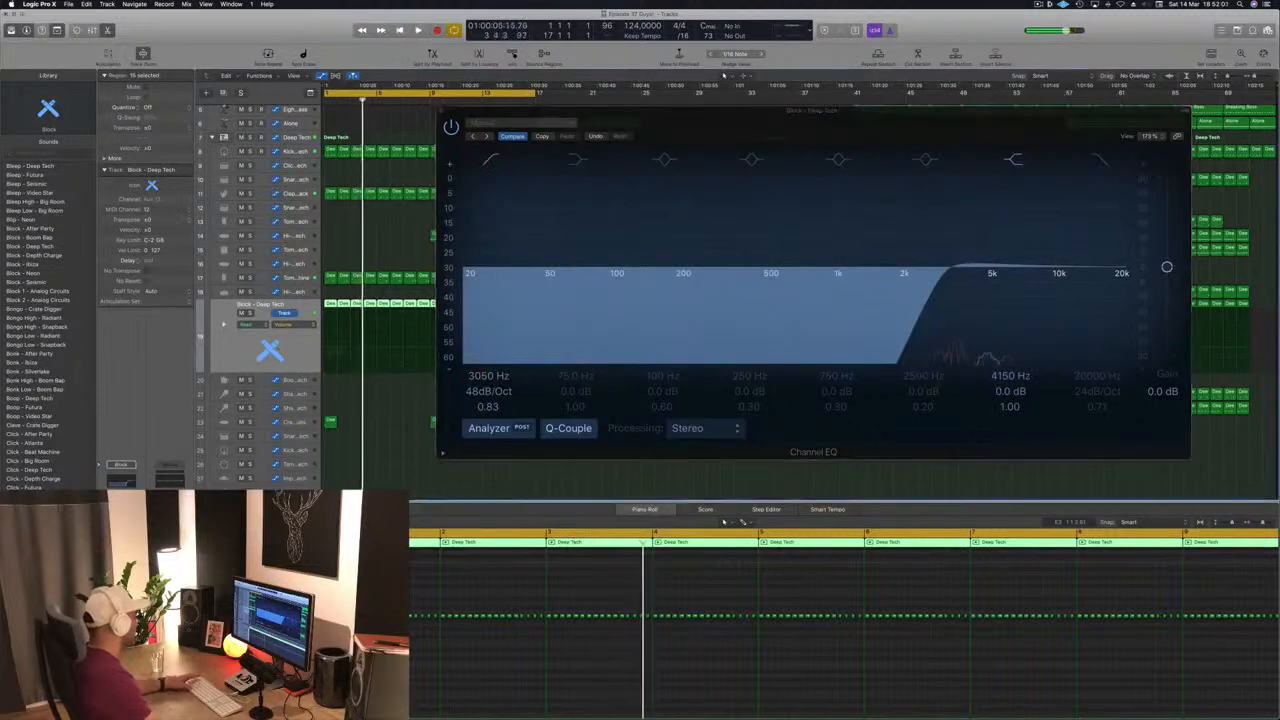
{"action": "key", "text": "ctrl+super+t"}
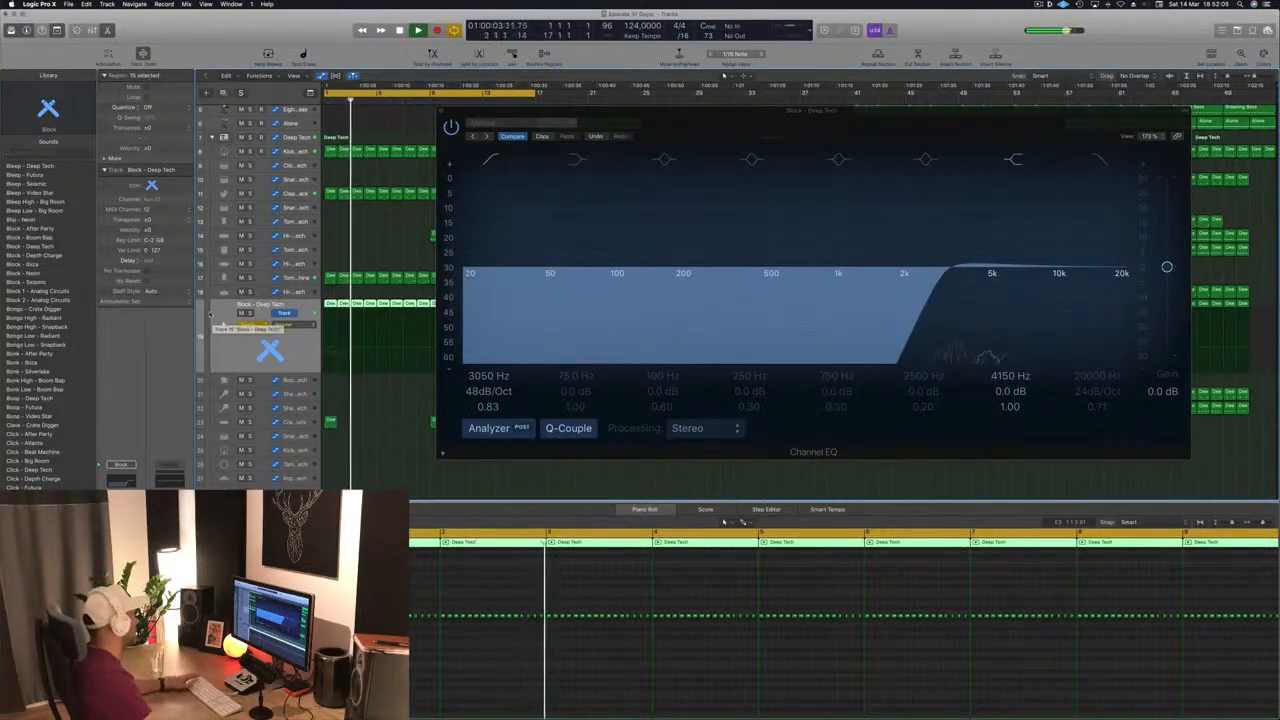
{"action": "left_click_drag", "start_coordinate": [483, 377], "coordinate": [483, 418]}
{"action": "key", "text": "space"}
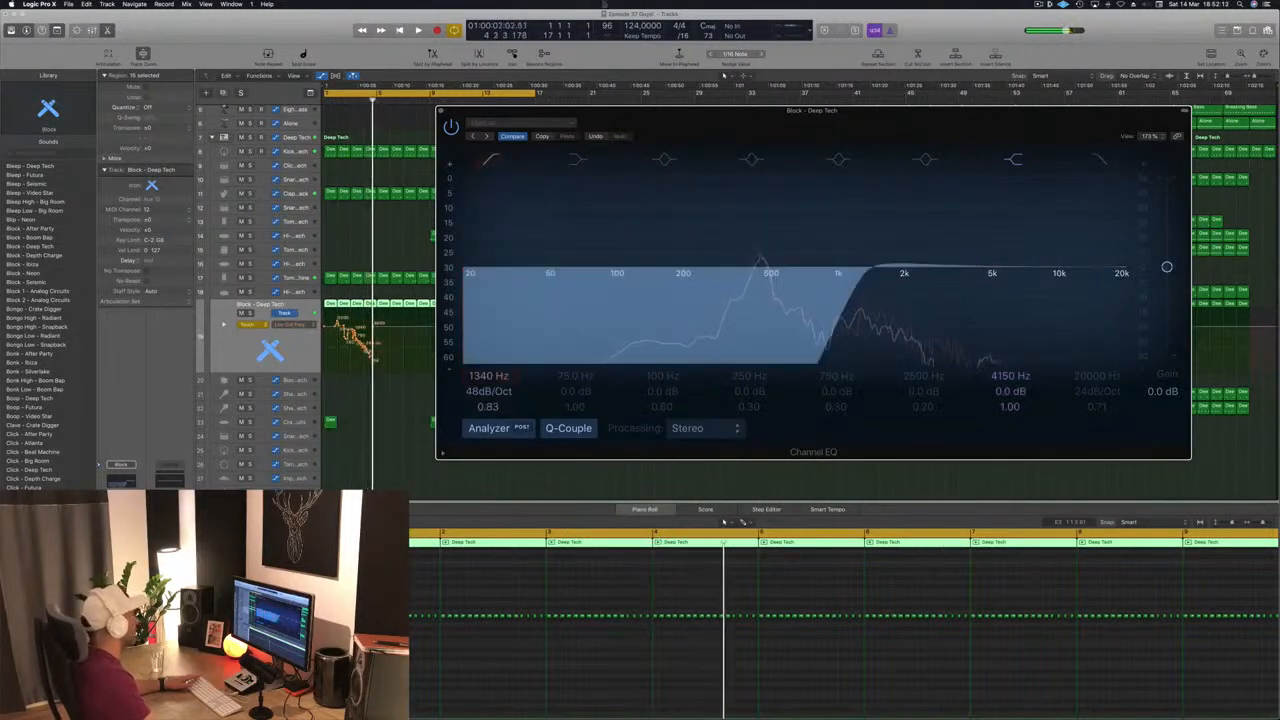
{"action": "key", "text": "super+w"}
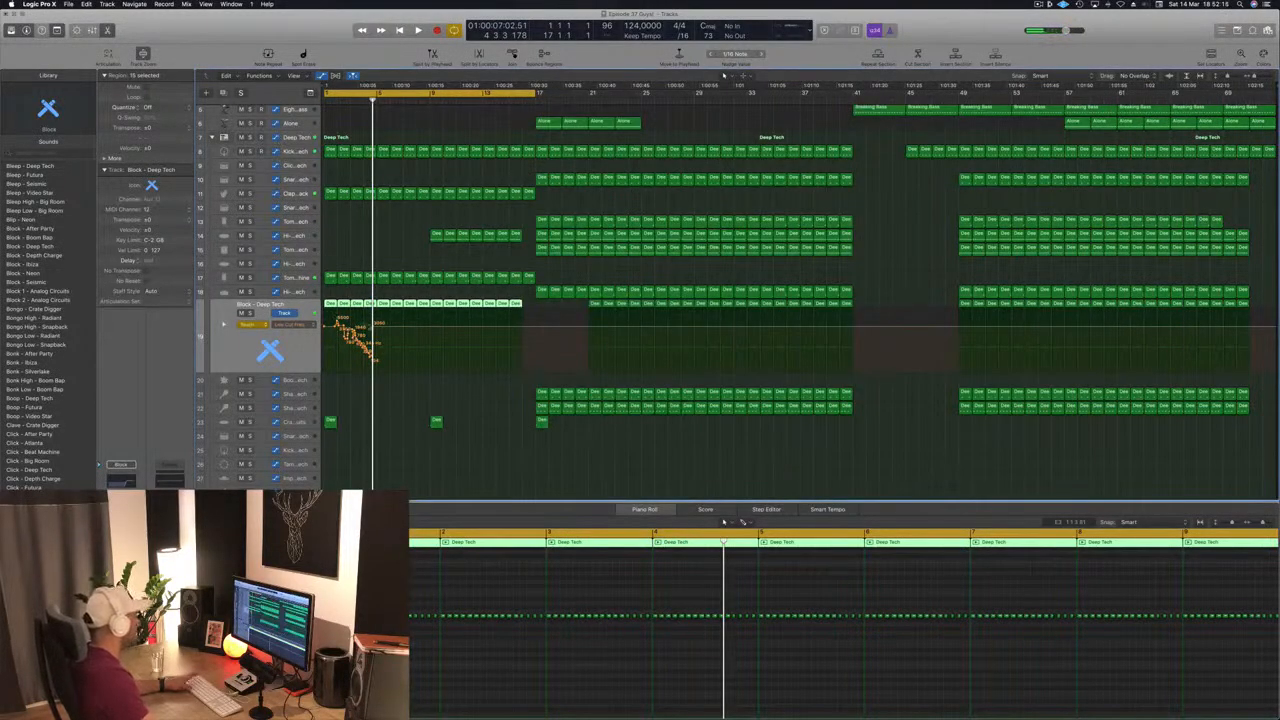
{"action": "key", "text": "super+z"}
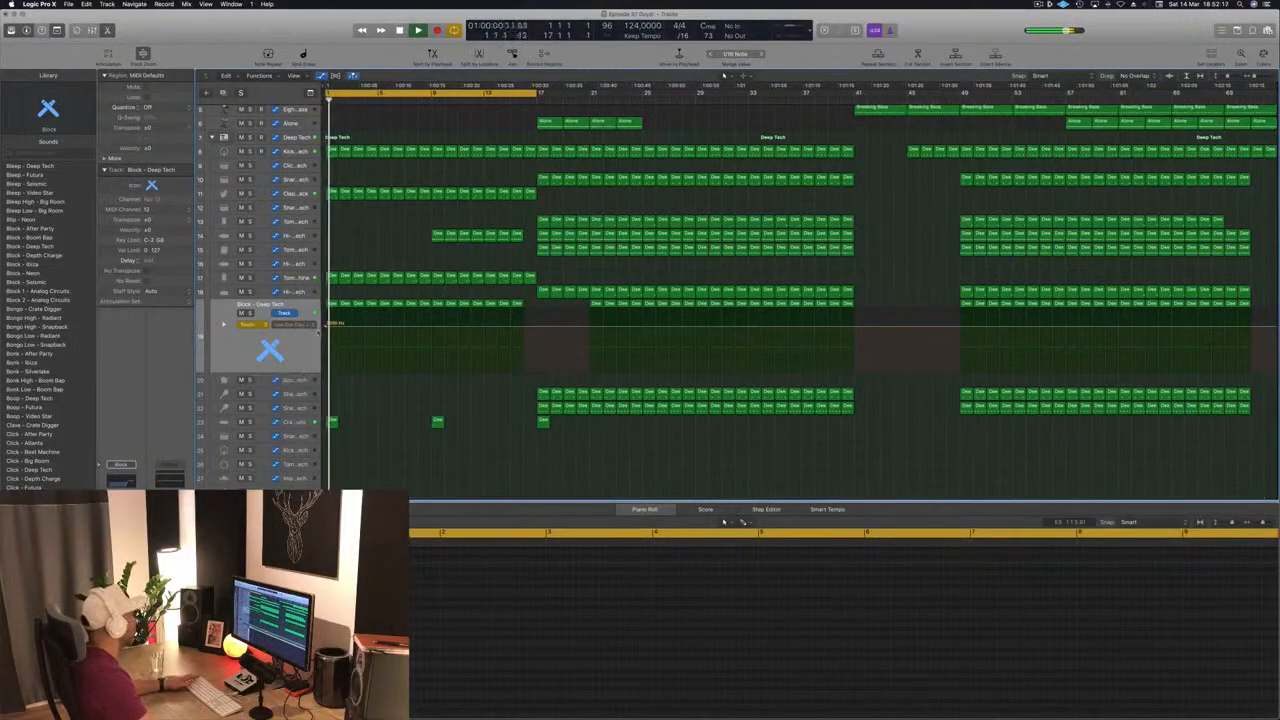
Set the Block track's automation to Read and draw a gradual low-cut fall from bar 1, dipping sharply and returning at bar 5
{"action": "left_click", "coordinate": [256, 325]}
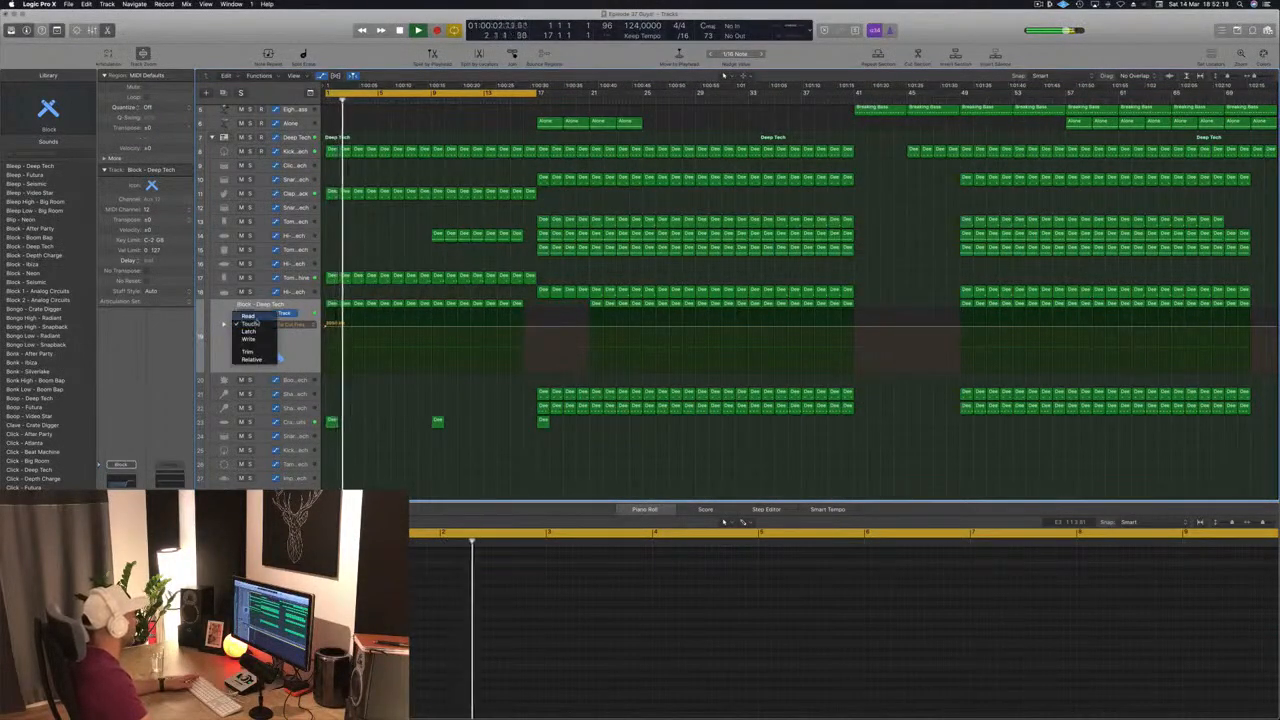
{"action": "left_click", "coordinate": [305, 317]}
{"action": "mouse_move", "coordinate": [381, 330]}
{"action": "left_mouse_down"}
{"action": "mouse_move", "coordinate": [382, 350]}
{"action": "mouse_move", "coordinate": [381, 336]}
{"action": "left_mouse_up"}
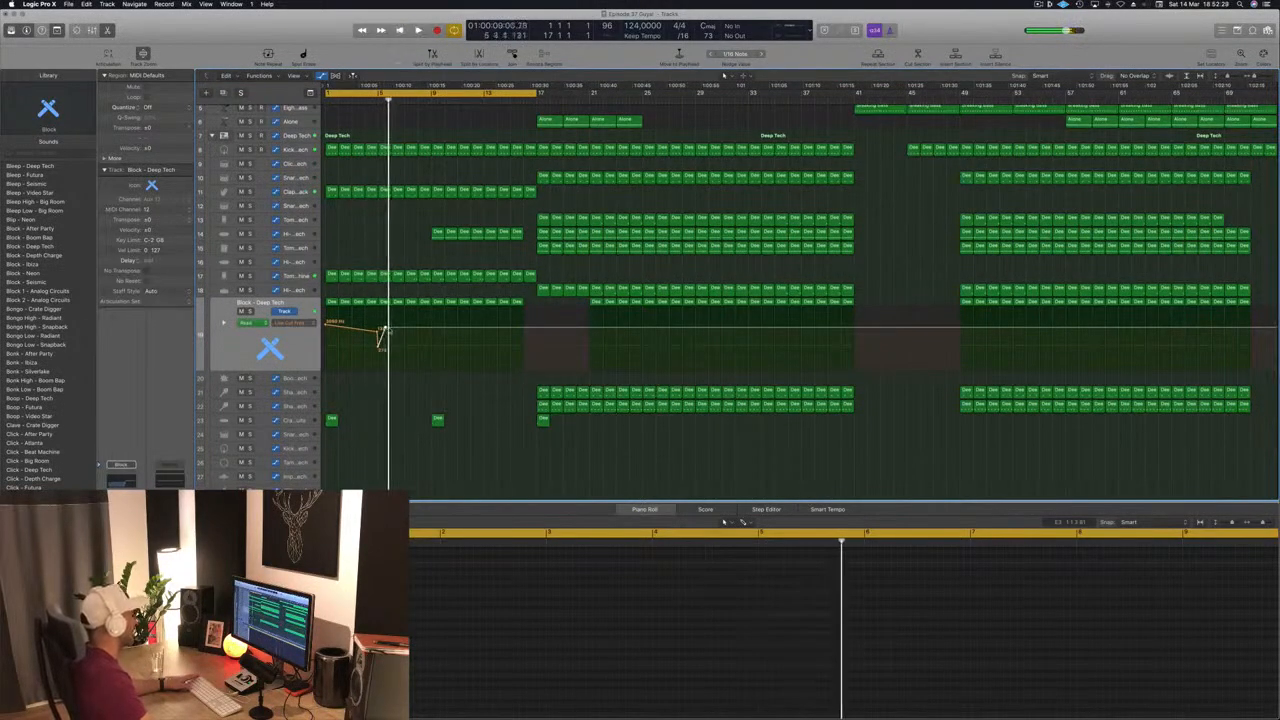
{"action": "key", "text": "super+Right"}
{"action": "key", "text": "super+Right"}
{"action": "key", "text": "super+Right"}
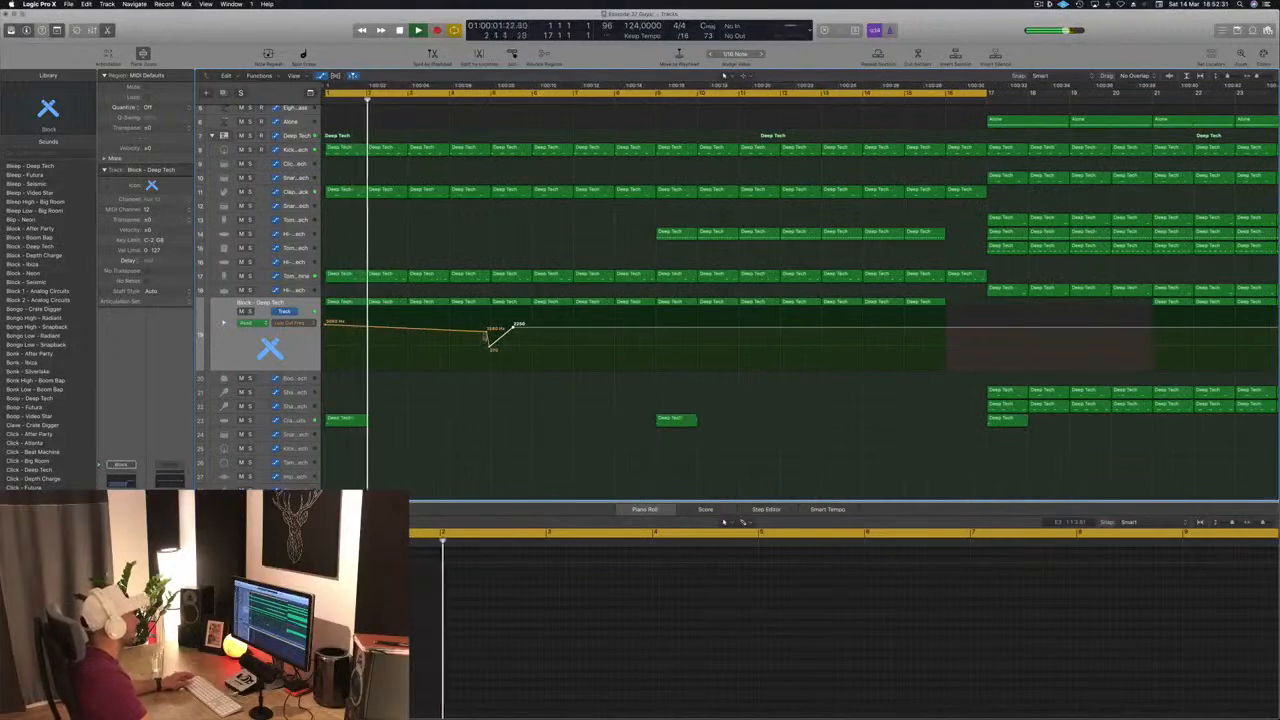
{"action": "left_click", "coordinate": [471, 335]}
{"action": "mouse_move", "coordinate": [483, 337]}
{"action": "left_mouse_down"}
{"action": "mouse_move", "coordinate": [468, 357]}
{"action": "mouse_move", "coordinate": [506, 331]}
{"action": "mouse_move", "coordinate": [491, 327]}
{"action": "left_mouse_up"}
{"action": "key", "text": "Return"}
Copy the low-cut automation of bars 1 to 5 to bars 5 to 9 and raise the curve's low point at bar 7
{"action": "left_click_drag", "start_coordinate": [326, 308], "coordinate": [491, 372]}
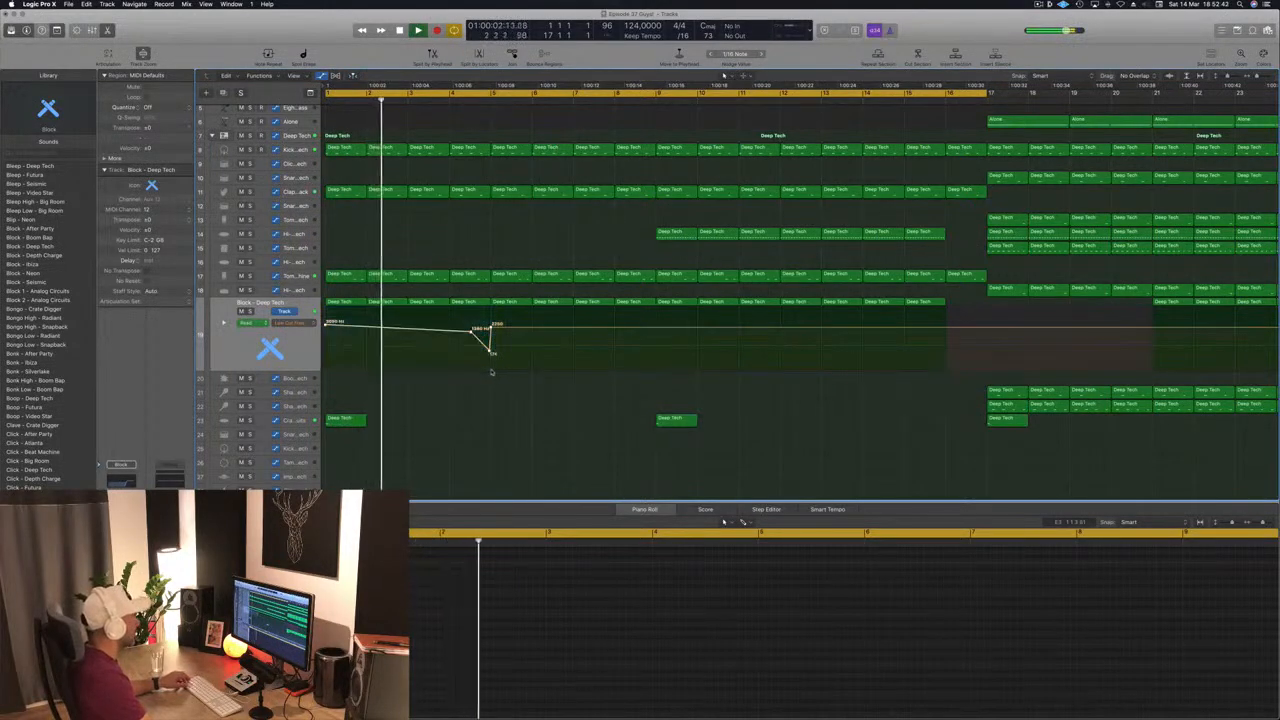
{"action": "left_click_drag", "start_coordinate": [410, 332], "coordinate": [578, 345]}
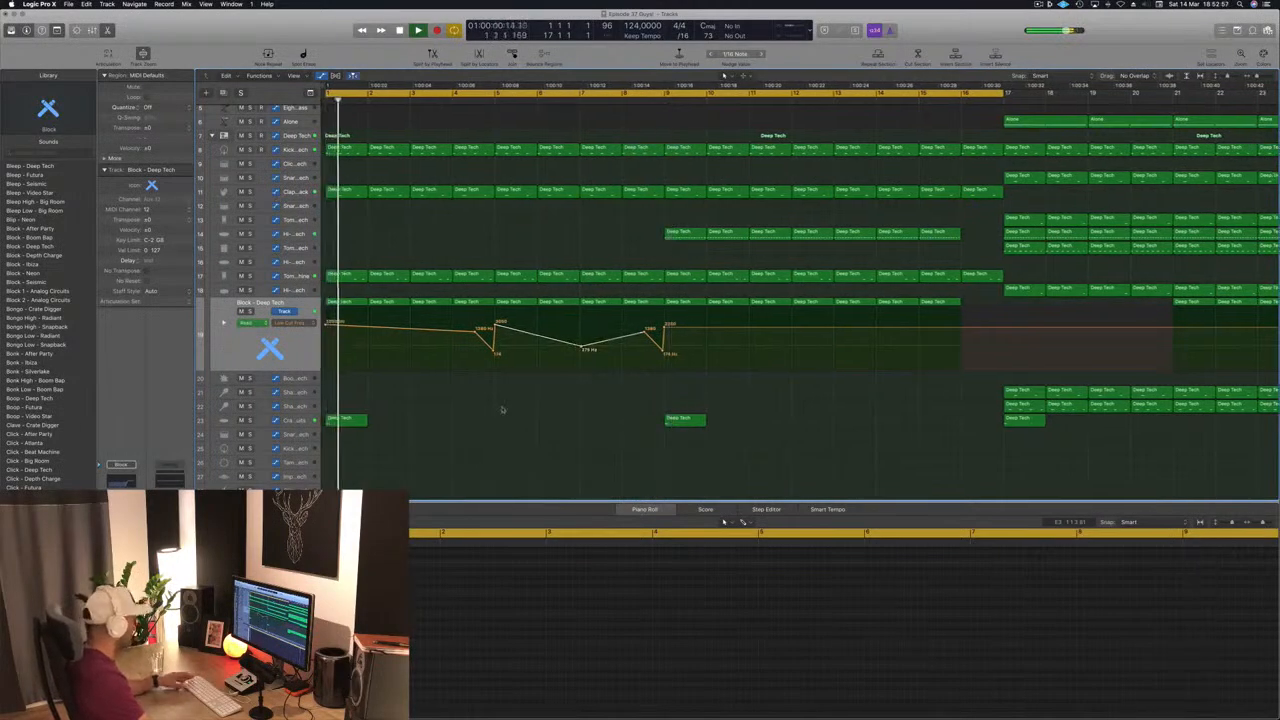
{"action": "key", "text": "super+Left"}
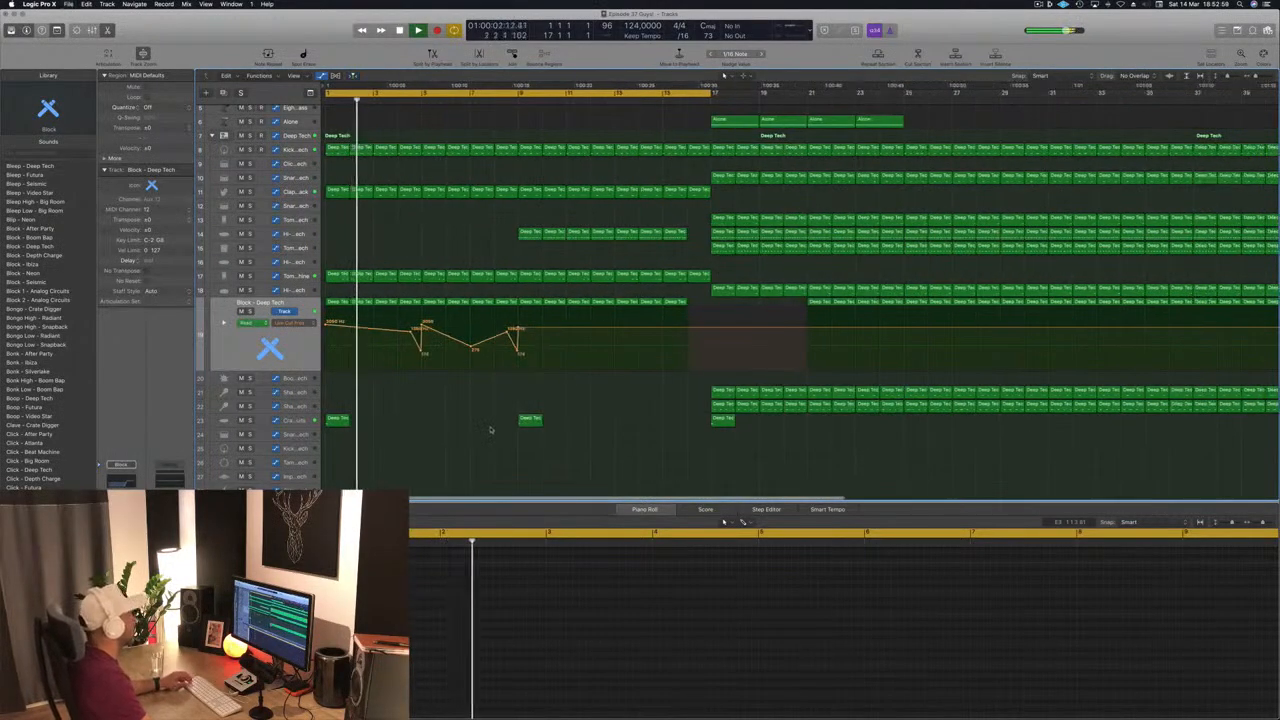
{"action": "key", "text": "super+Left"}
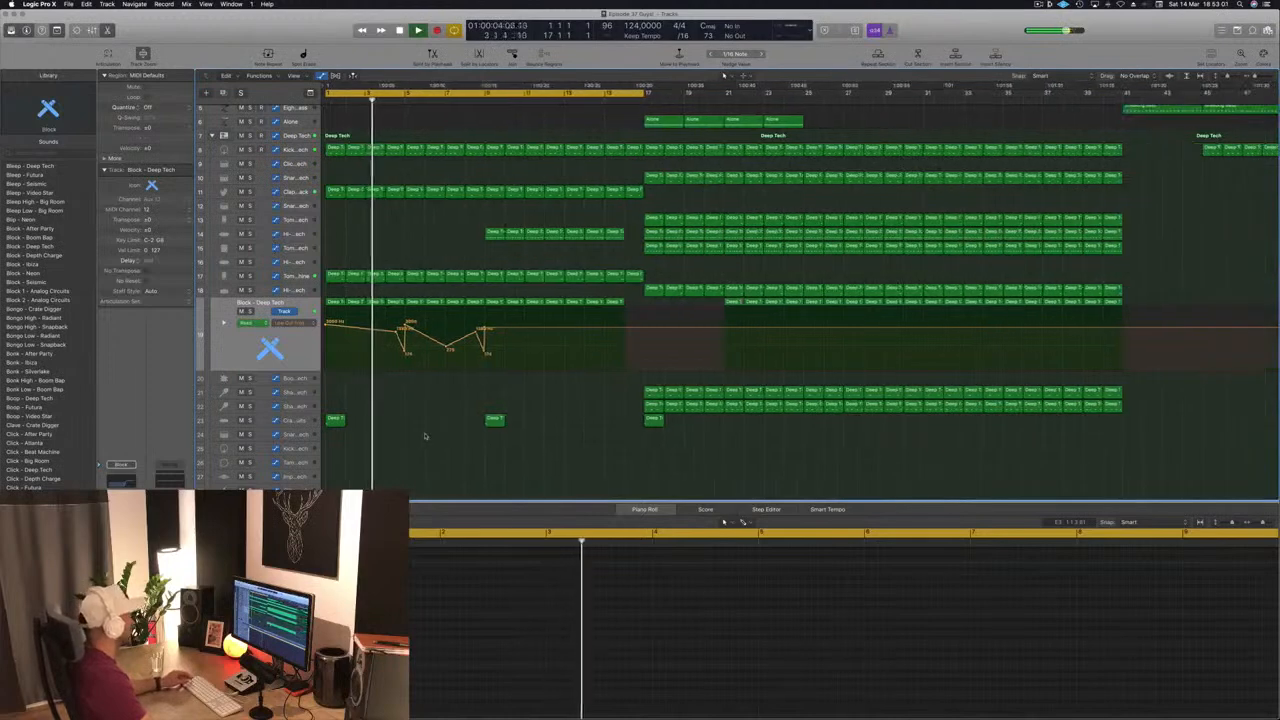
{"action": "left_click", "coordinate": [289, 347]}
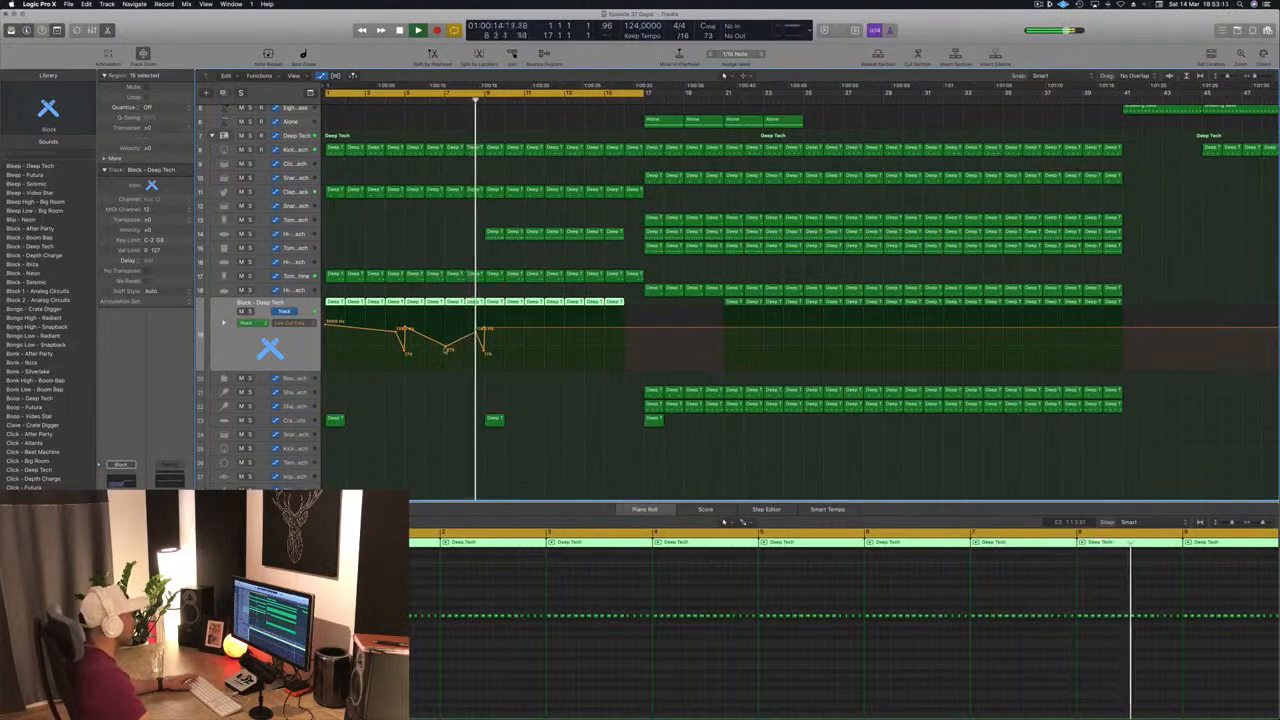
{"action": "left_click_drag", "start_coordinate": [446, 347], "coordinate": [446, 341]}
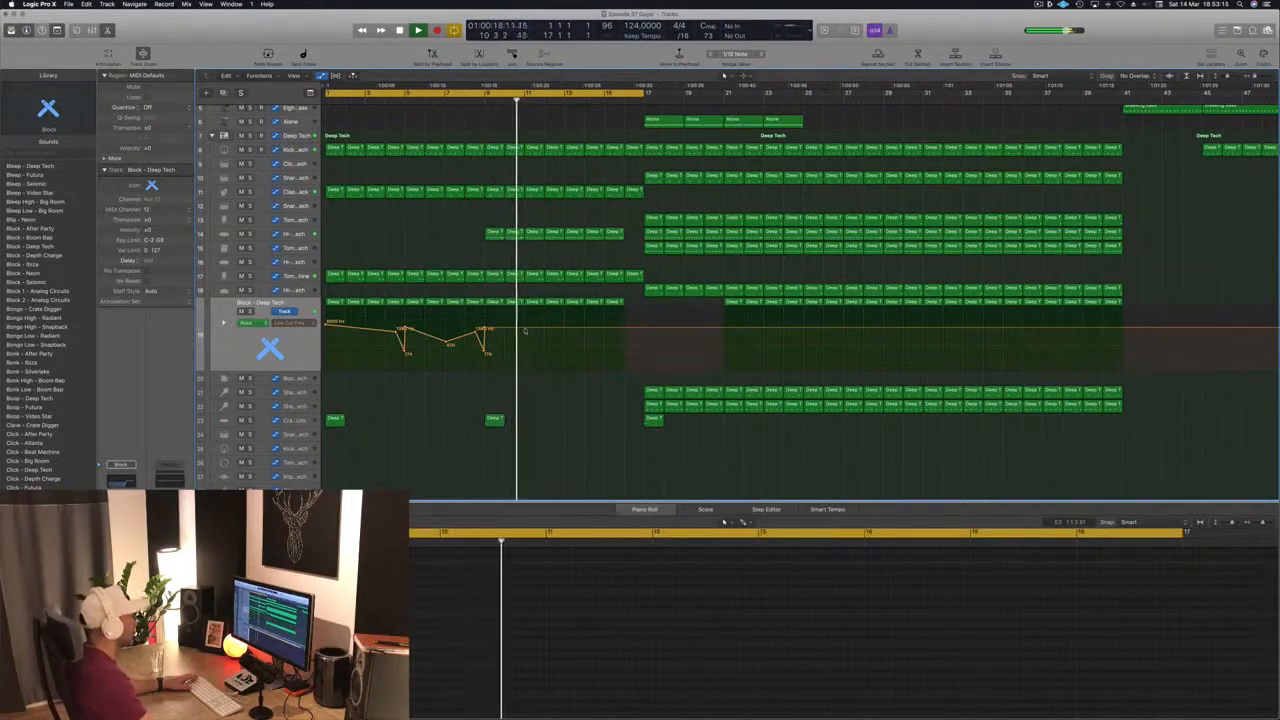
Continue the Block low-cut automation beyond bar 9, stepping down to about 710 Hz at bar 13 and 20 Hz at bar 16
{"action": "left_click_drag", "start_coordinate": [524, 328], "coordinate": [571, 341]}
{"action": "left_click", "coordinate": [626, 341]}
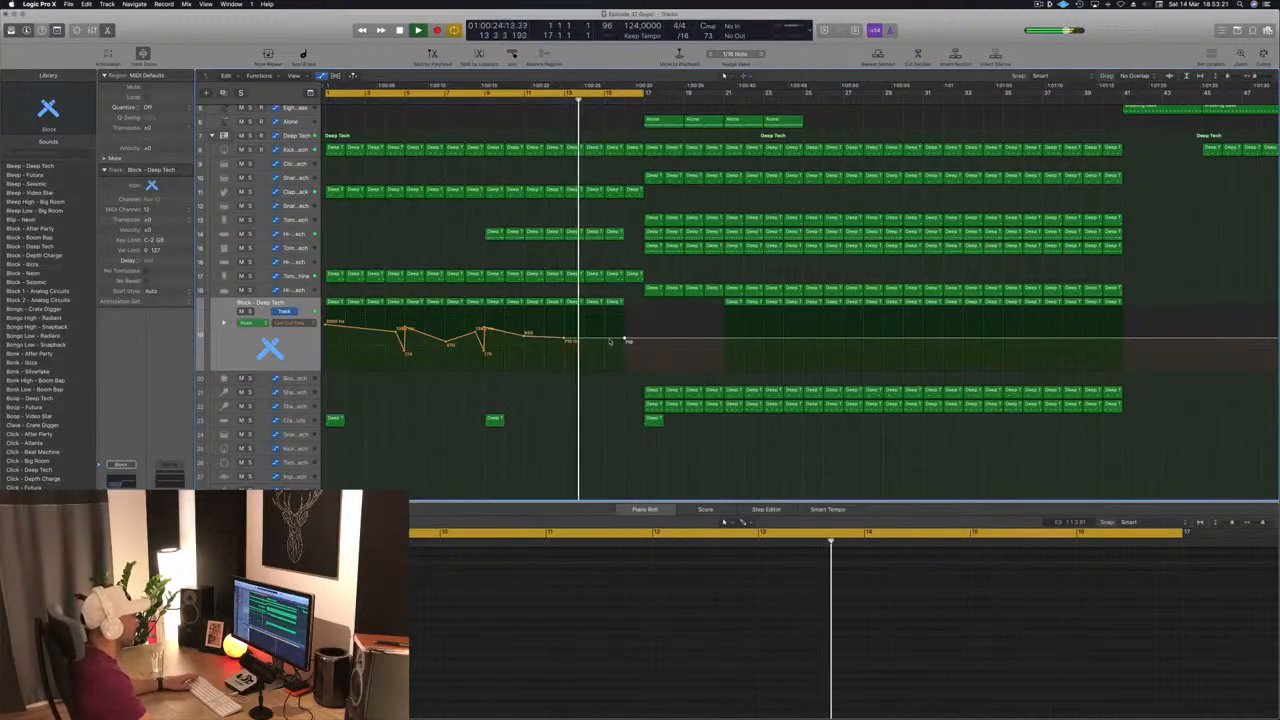
{"action": "left_click", "coordinate": [605, 340]}
{"action": "left_click_drag", "start_coordinate": [625, 339], "coordinate": [625, 370]}
{"action": "left_click", "coordinate": [604, 339]}
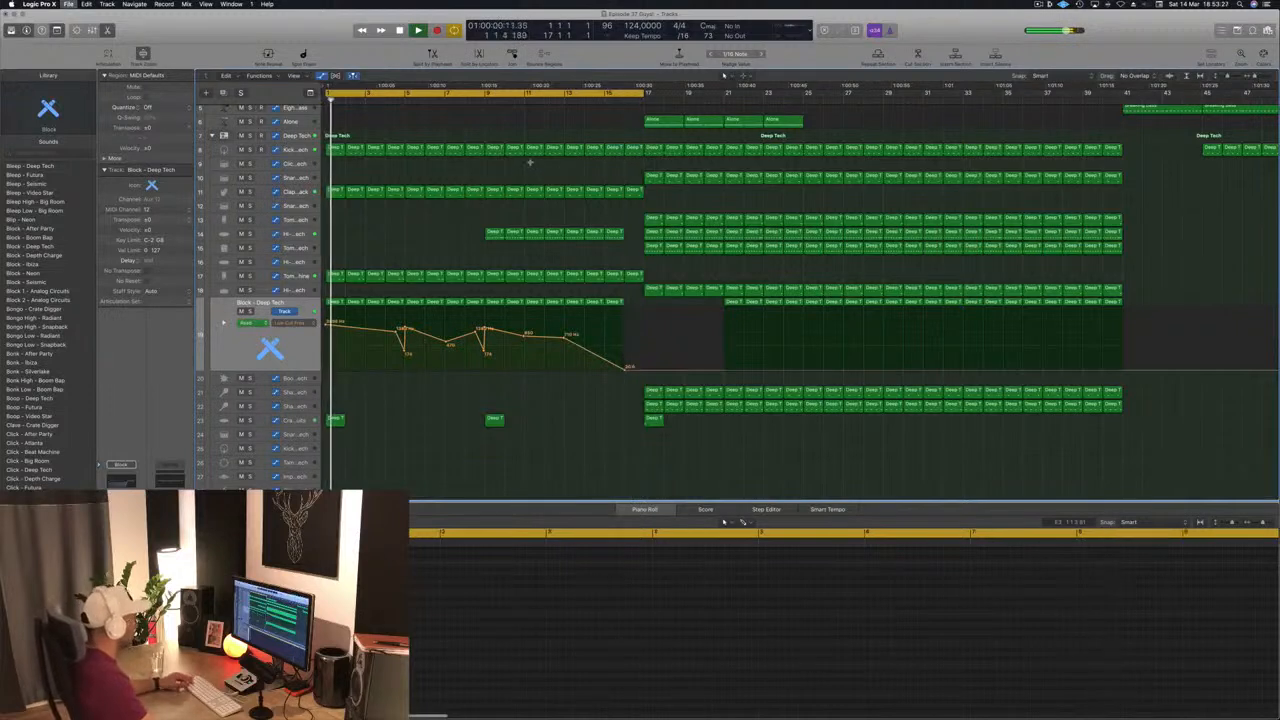
Record a Touch-mode sweep of Alchemy's Cutoff on the Breaking Bass track to bring up its automation lane, and undo the recorded curve
{"action": "left_click", "coordinate": [423, 229], "text": "ctrl+alt"}
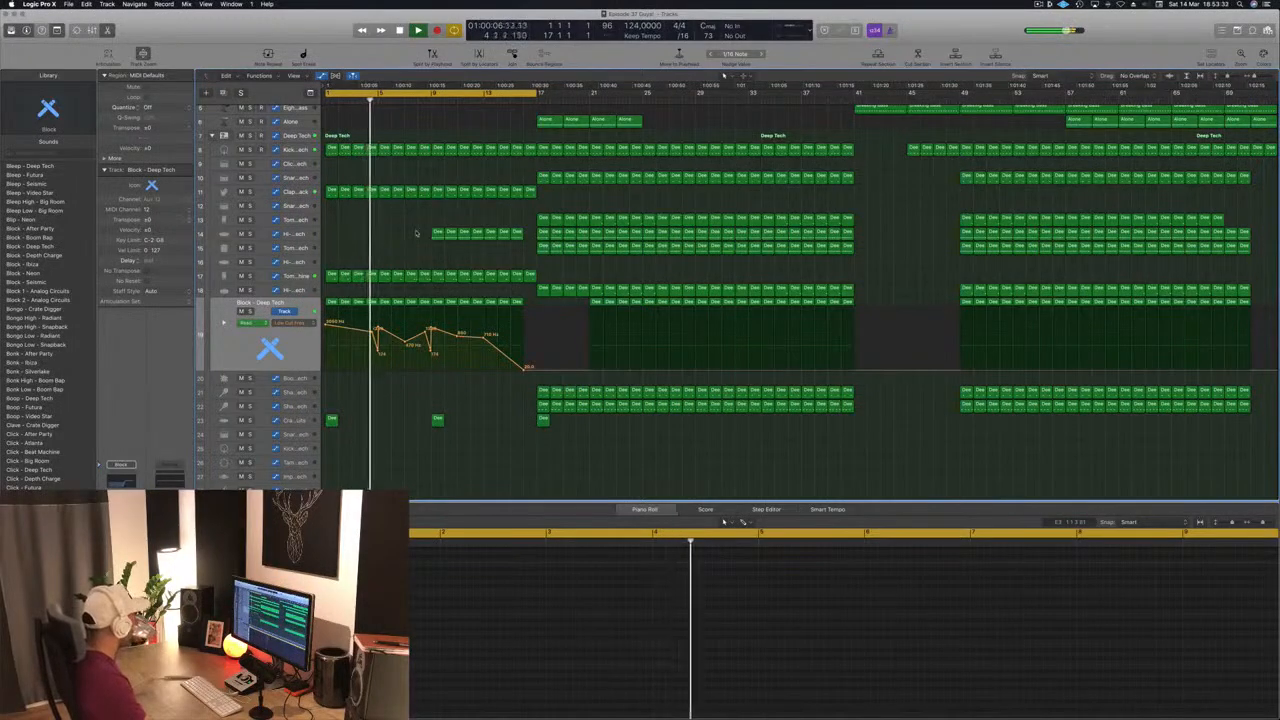
{"action": "scroll", "coordinate": [385, 200], "scroll_direction": "up", "scroll_amount": 3}
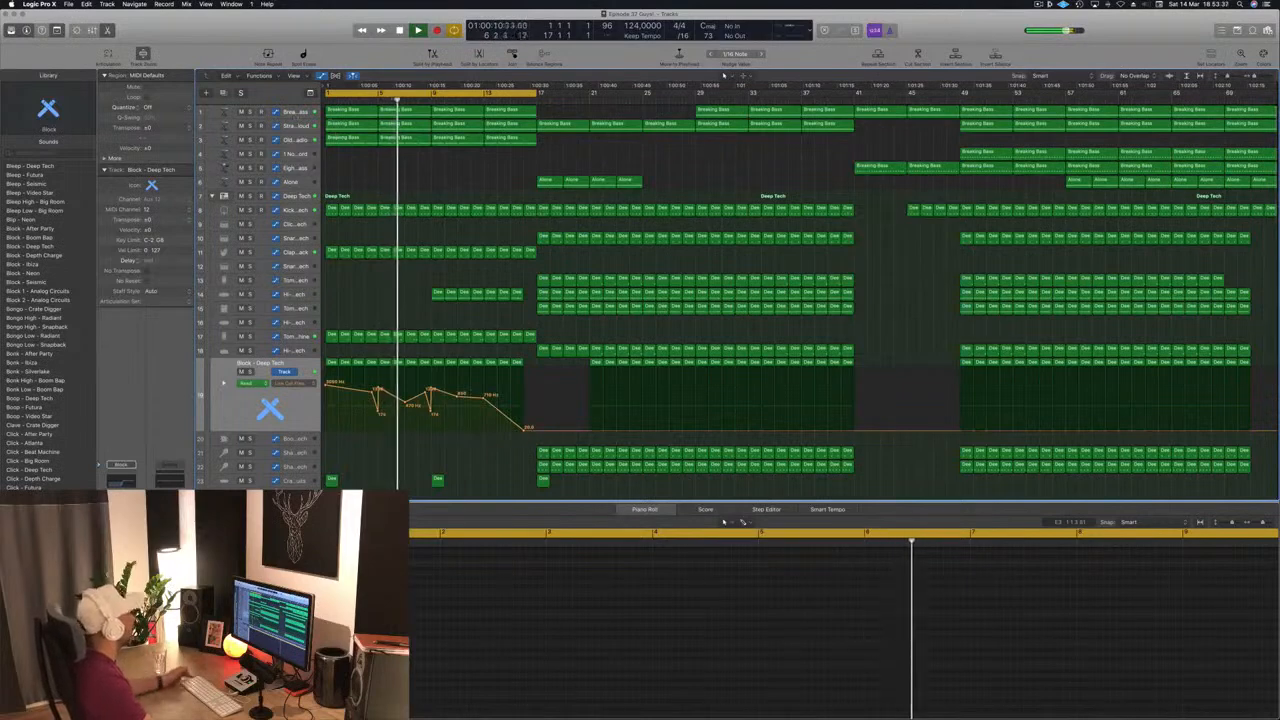
{"action": "left_click", "coordinate": [285, 113]}
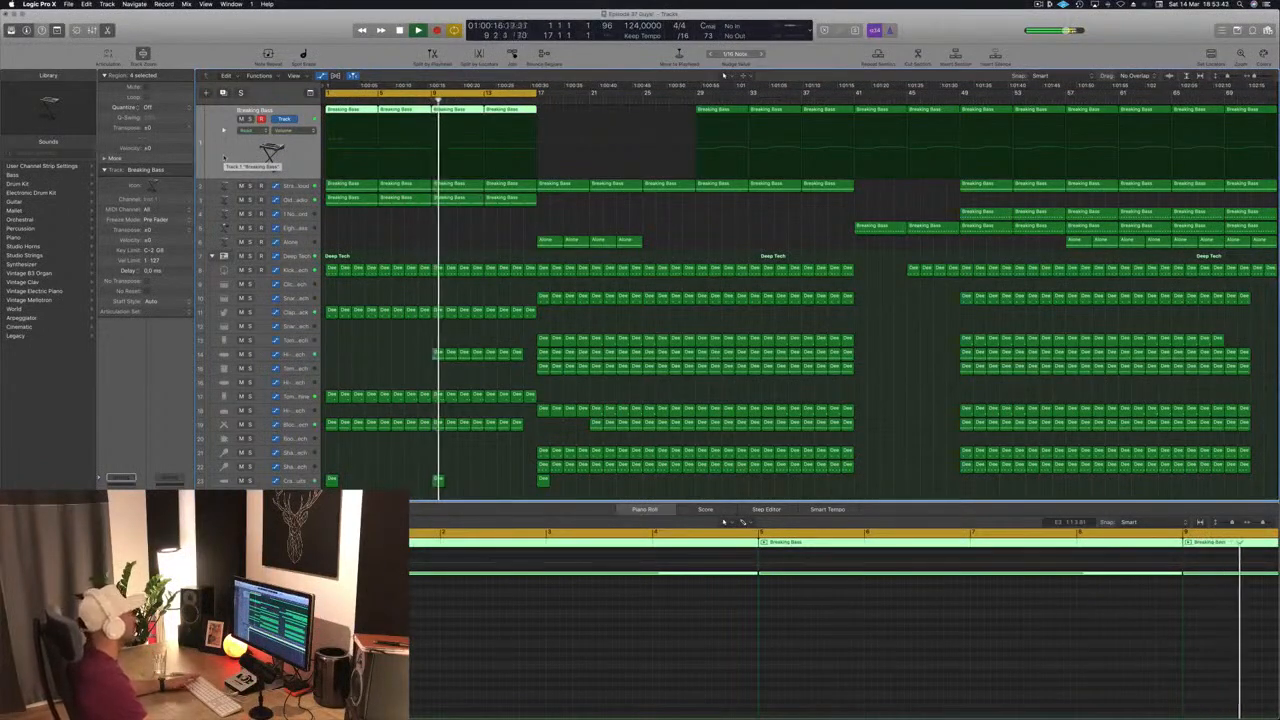
{"action": "key", "text": "Return"}
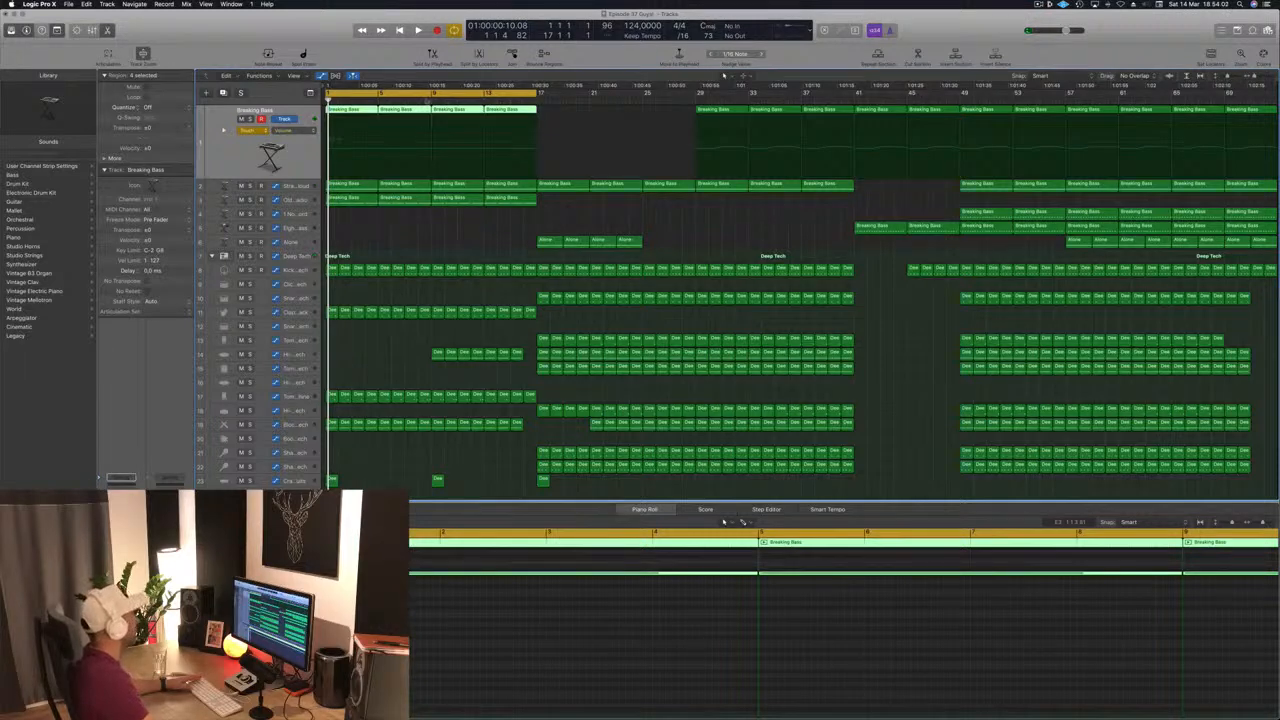
{"action": "key", "text": "v"}
{"action": "left_click_drag", "start_coordinate": [752, 138], "coordinate": [825, 133]}
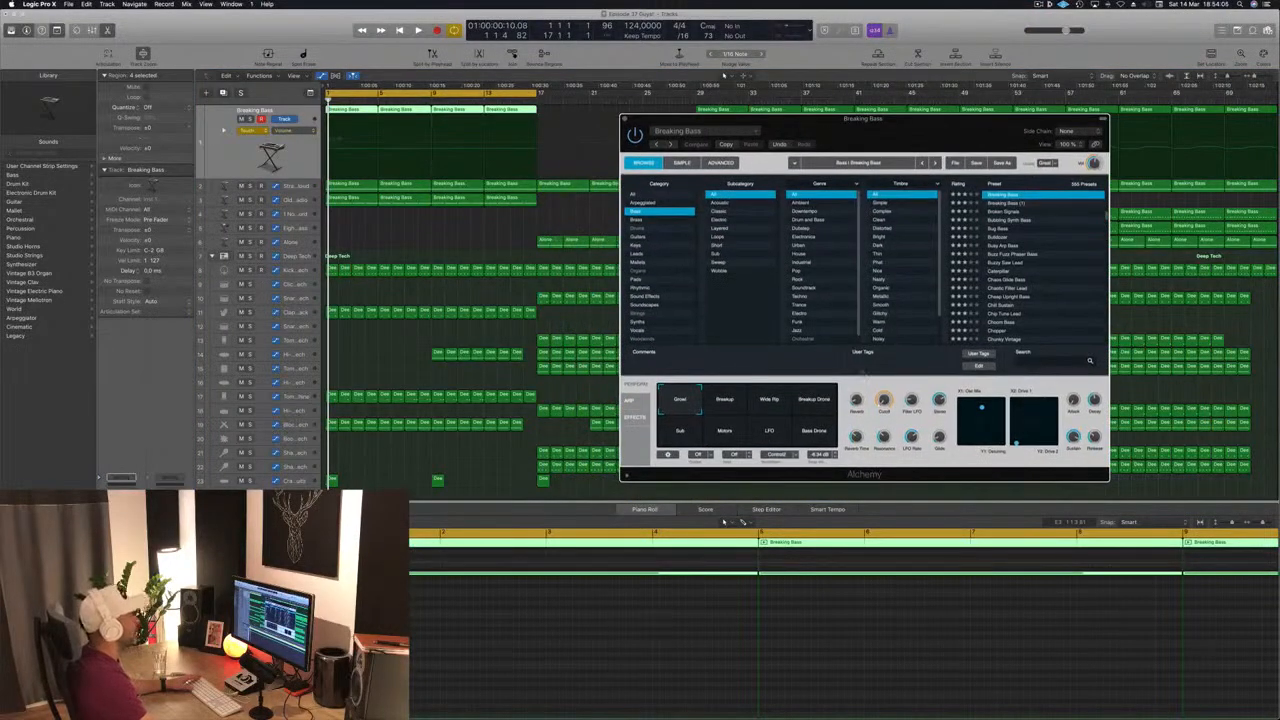
{"action": "key", "text": "space"}
{"action": "left_click_drag", "start_coordinate": [885, 402], "coordinate": [900, 343]}
{"action": "key", "text": "space"}
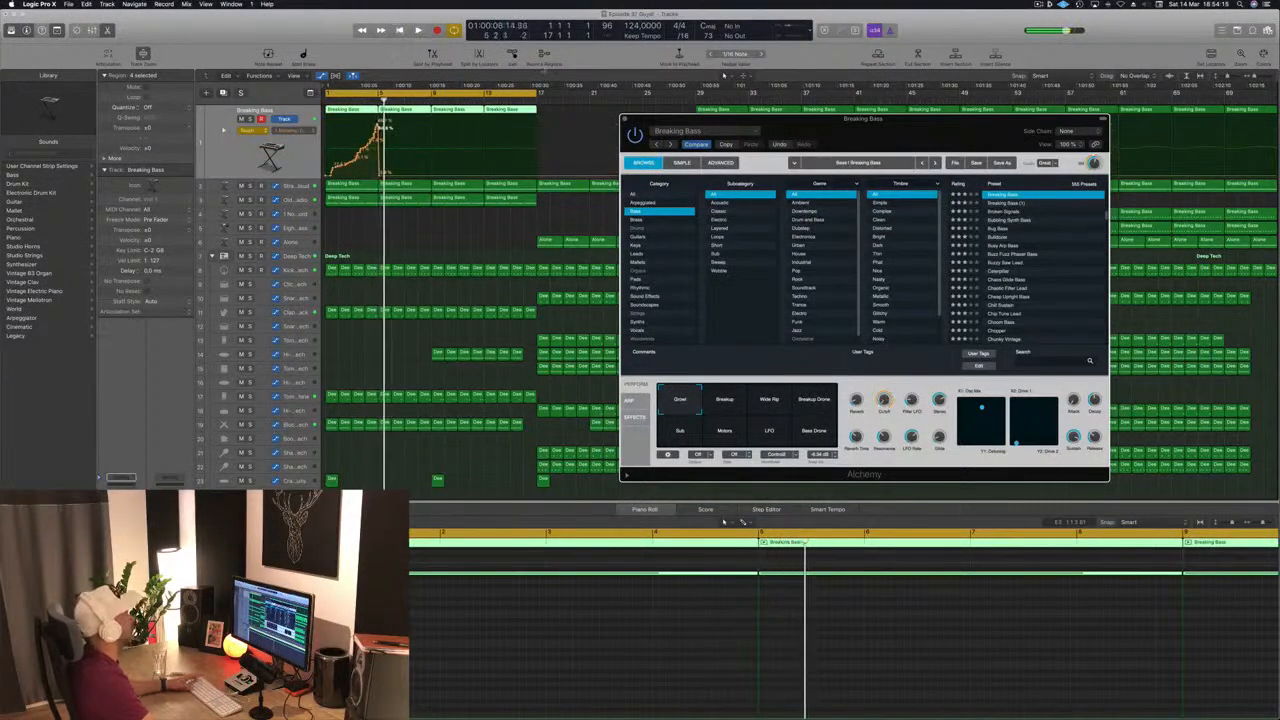
{"action": "key", "text": "super+z"}
Draw a Breaking Bass cutoff ramp rising from bar 1 and dropping back at bar 5, and set the track's automation to Read
{"action": "left_click", "coordinate": [323, 176]}
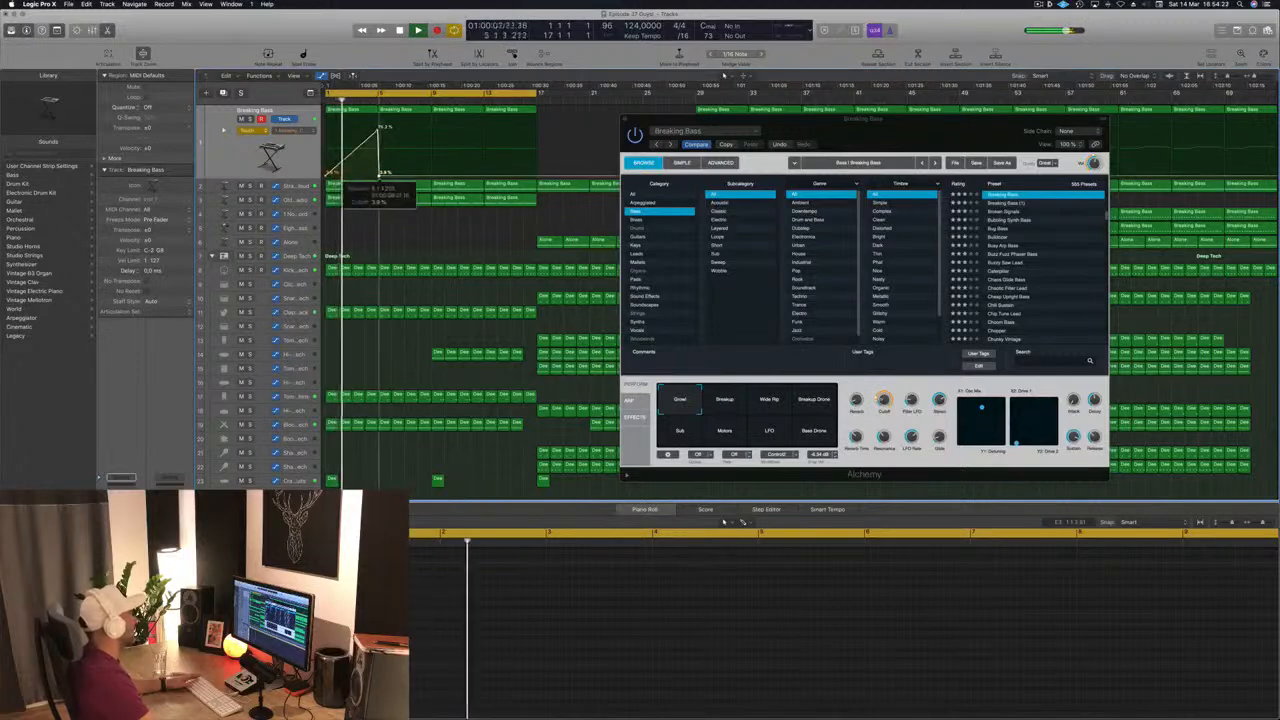
{"action": "left_click", "coordinate": [248, 130]}
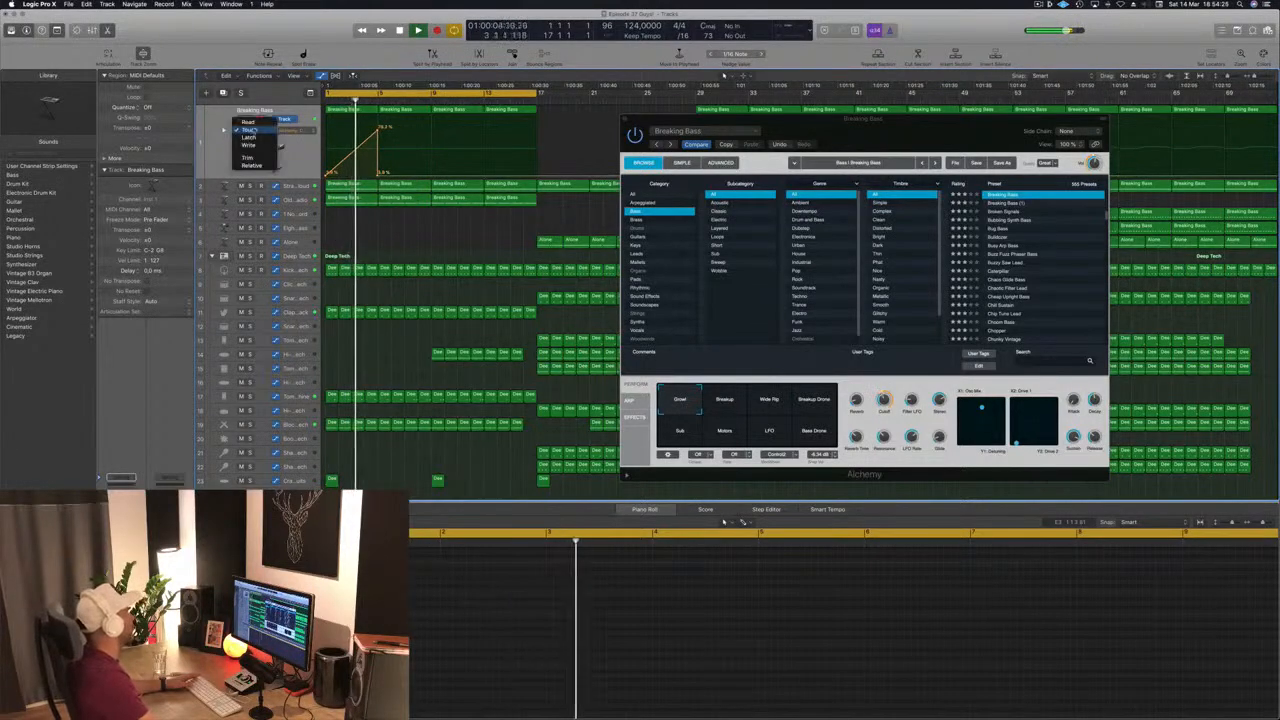
{"action": "left_click", "coordinate": [247, 122]}
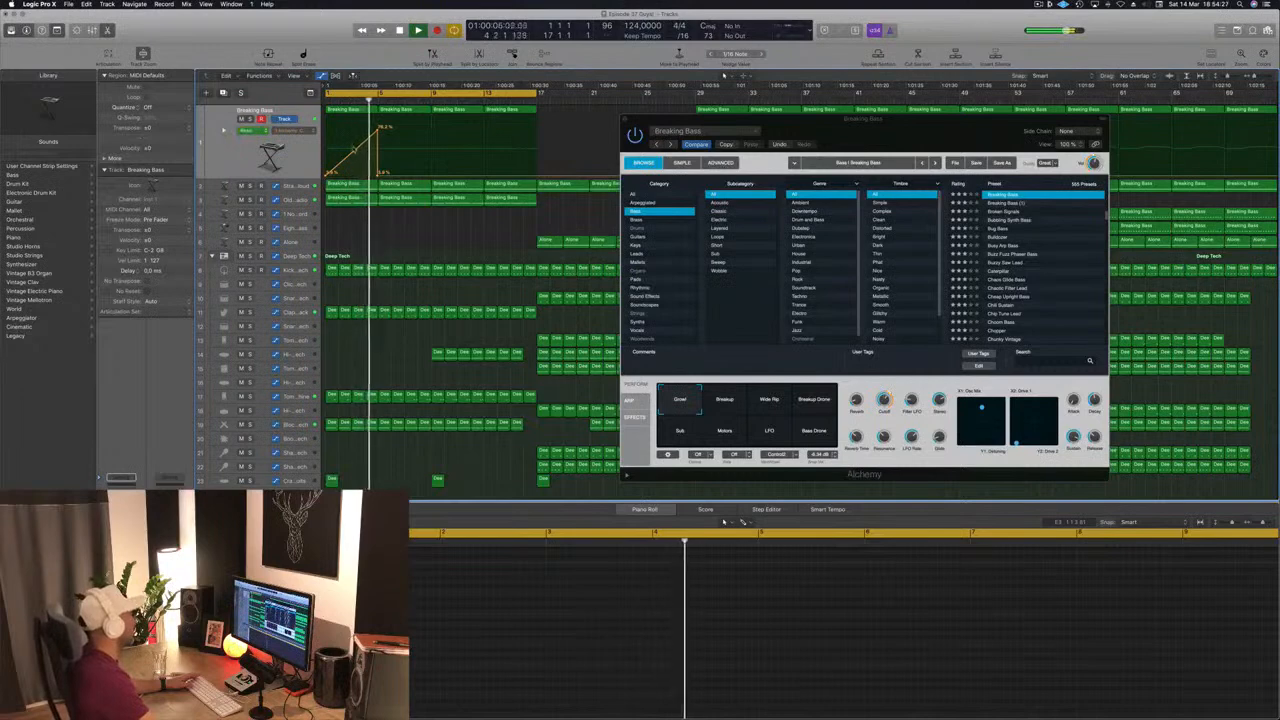
Bend the Breaking Bass cutoff ramp between bars 1 and 5 with a midway point and listen to it from bar 1
{"action": "left_click_drag", "start_coordinate": [356, 151], "coordinate": [360, 157]}
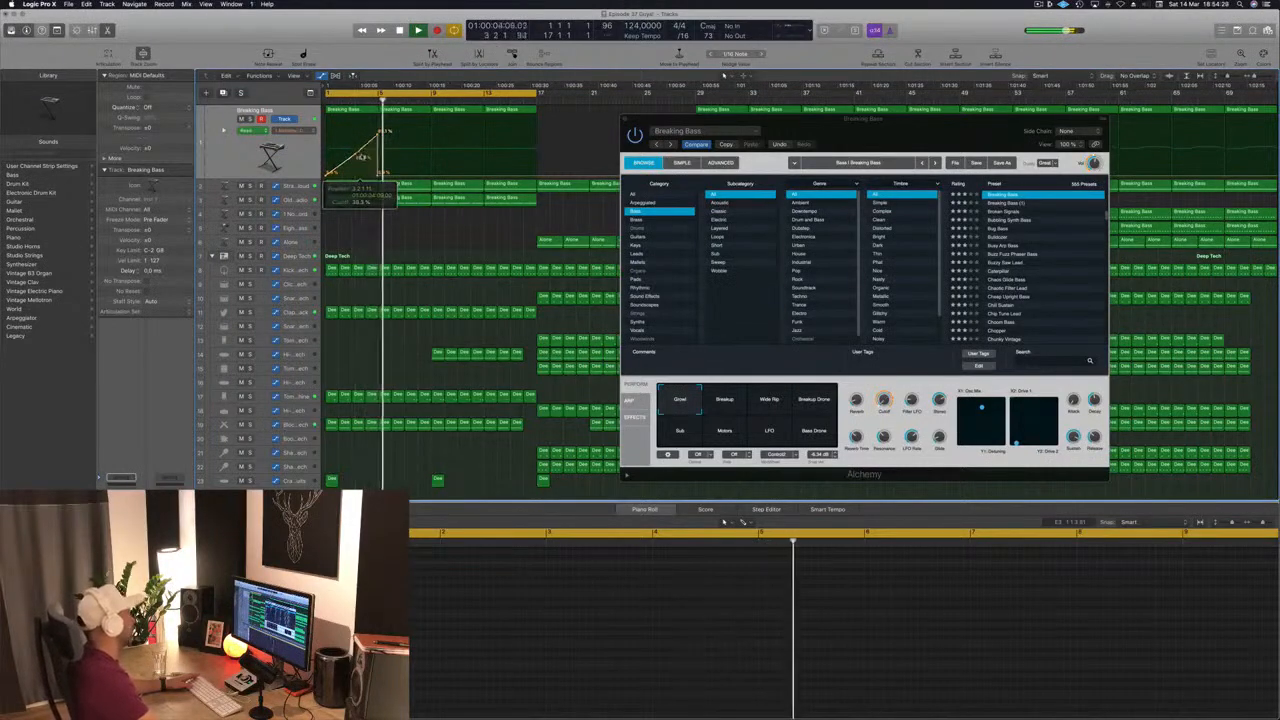
{"action": "key", "text": "Return"}
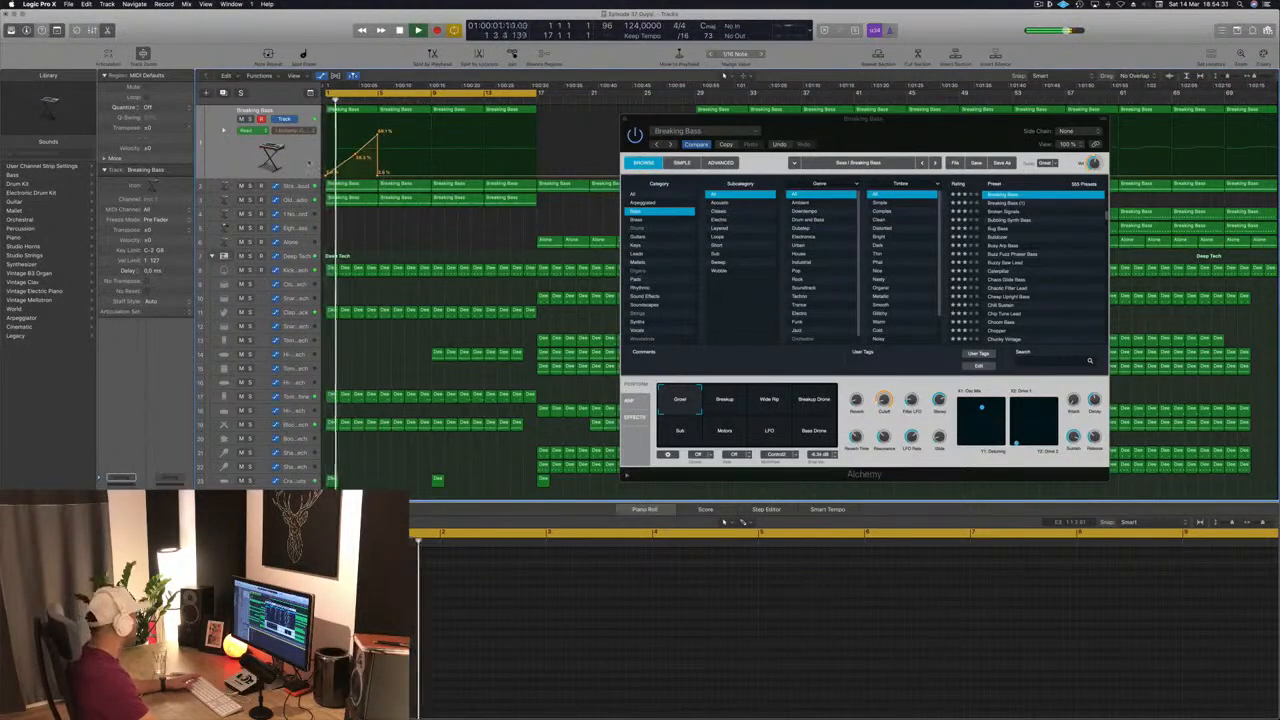
{"action": "left_click", "coordinate": [309, 162]}
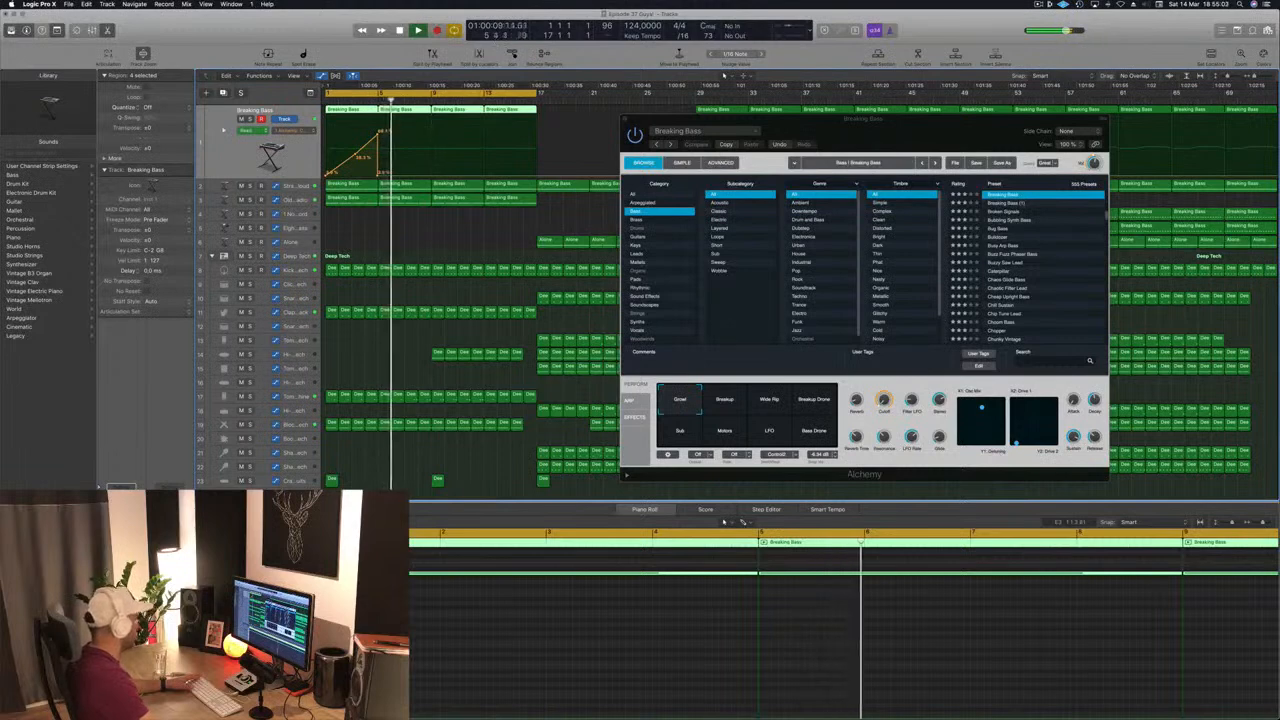
{"action": "key", "text": "Return"}
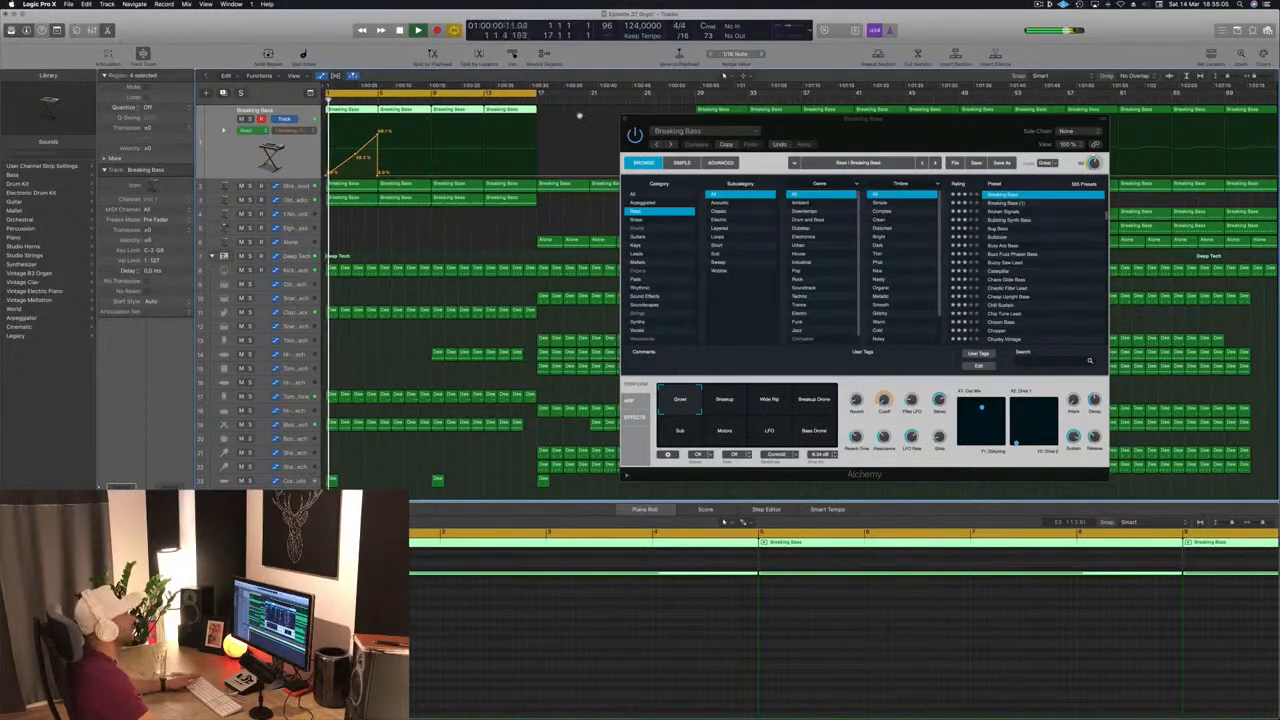
{"action": "left_click_drag", "start_coordinate": [817, 128], "coordinate": [913, 139]}
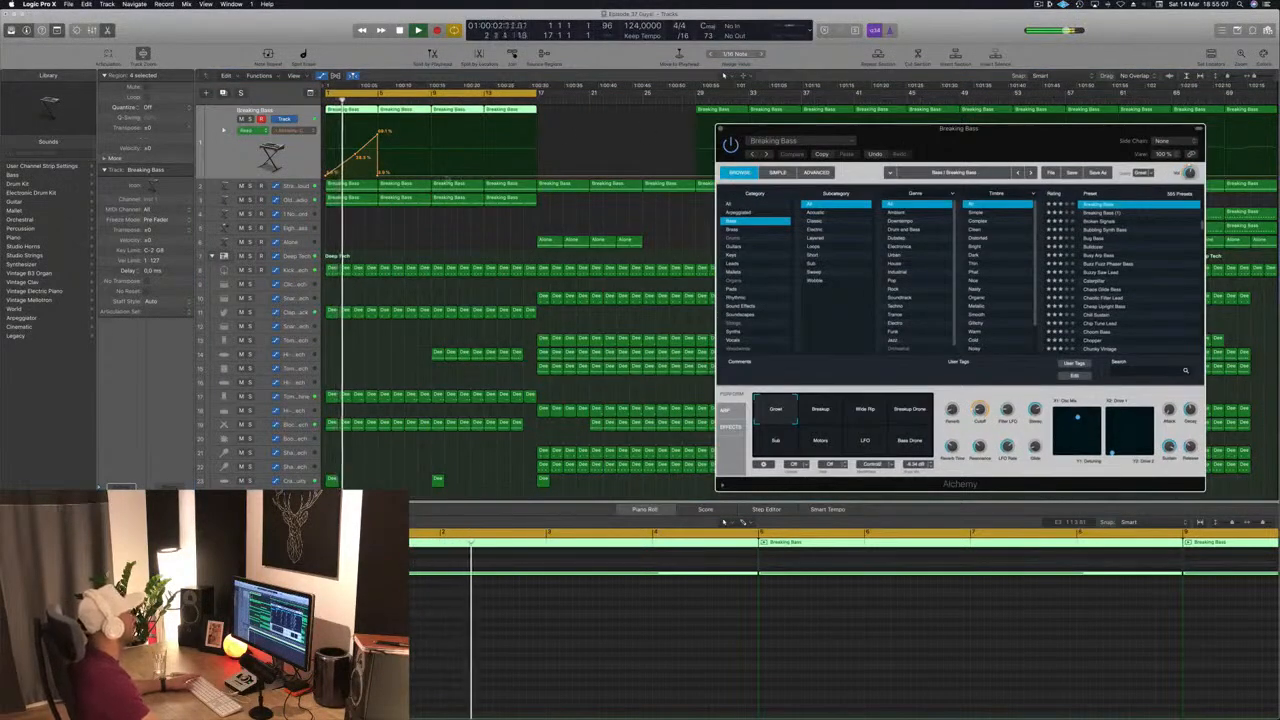
Draw a second Breaking Bass cutoff ramp from bar 9 to about 72 % at bar 13, dropping there, and lower the bar 5 low point
{"action": "left_click", "coordinate": [430, 177]}
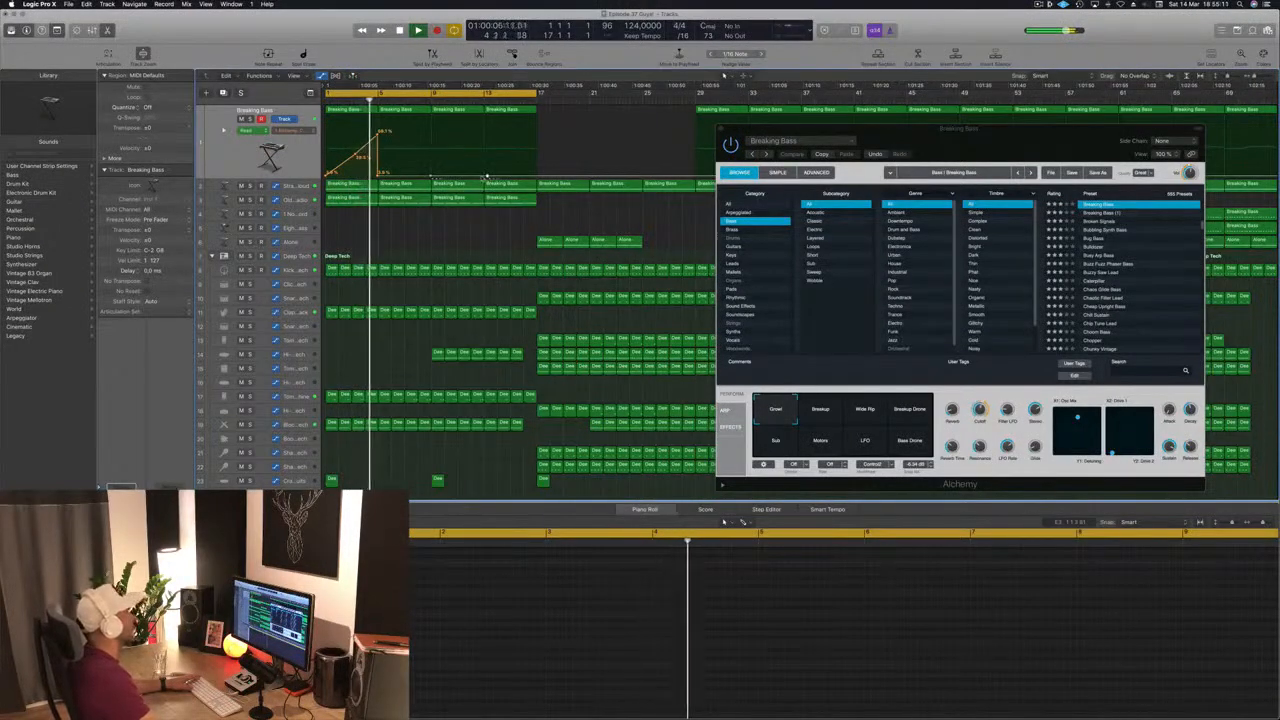
{"action": "left_click_drag", "start_coordinate": [482, 178], "coordinate": [483, 130]}
{"action": "left_click_drag", "start_coordinate": [490, 175], "coordinate": [483, 132]}
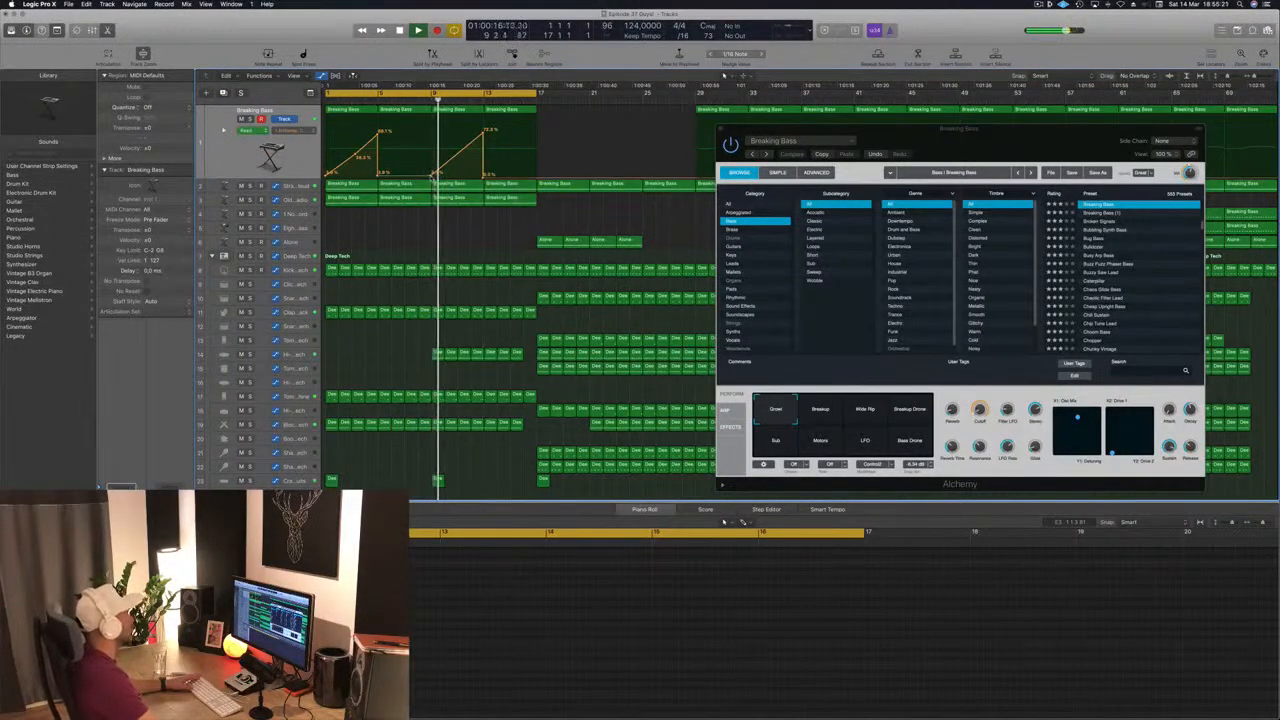
{"action": "left_click_drag", "start_coordinate": [378, 174], "coordinate": [378, 176]}
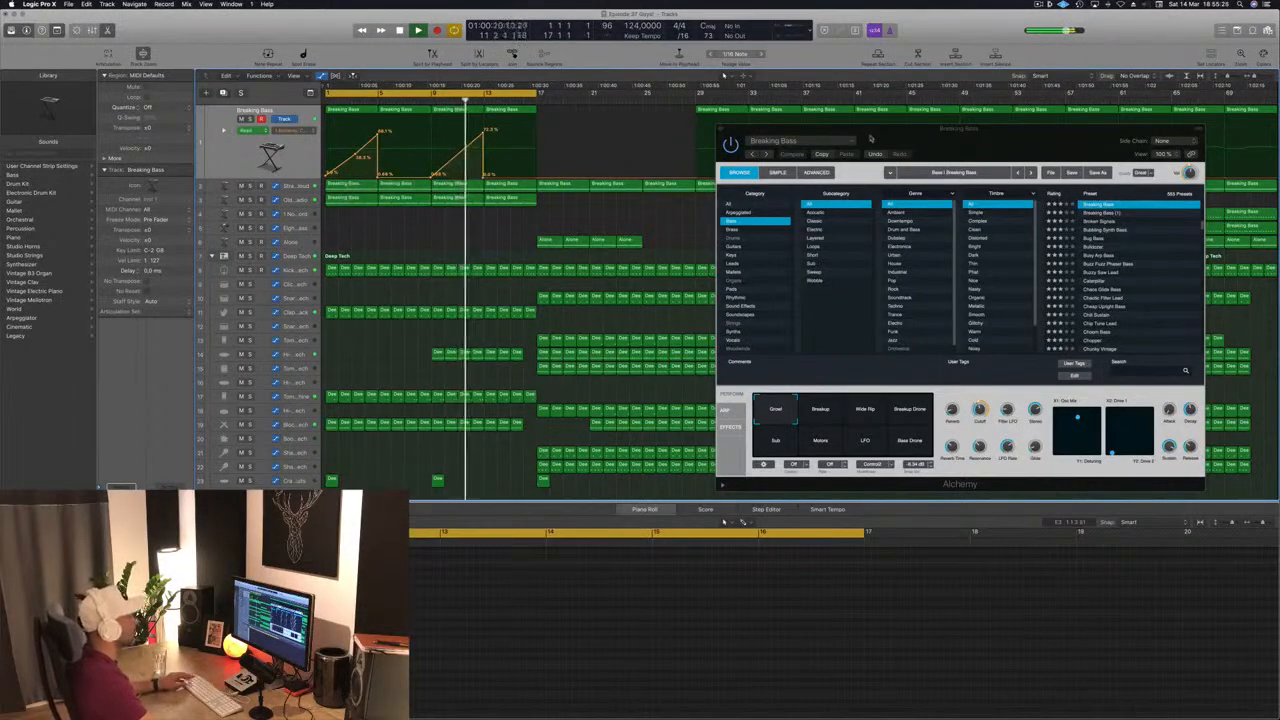
Replace the sharp Breaking Bass cutoff drop at bar 13 with a gradual fall that reaches its low point at bar 17
{"action": "left_click_drag", "start_coordinate": [870, 139], "coordinate": [1110, 153]}
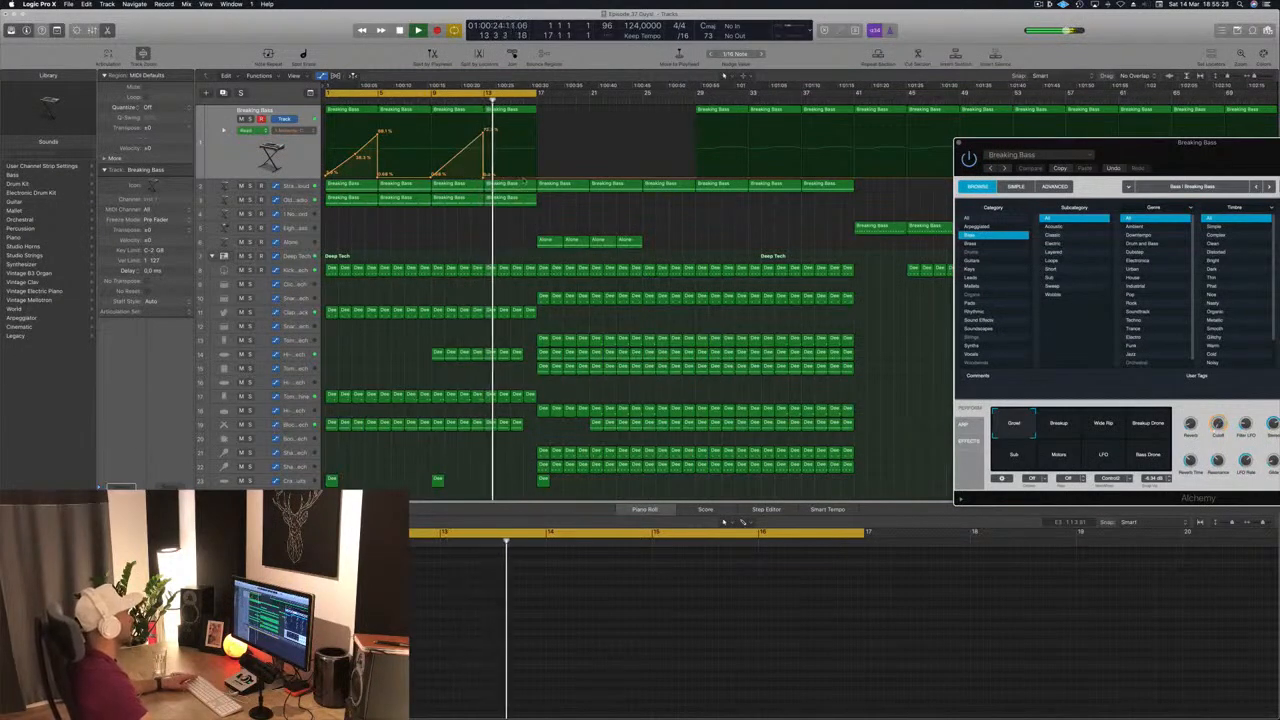
{"action": "left_click", "coordinate": [536, 179]}
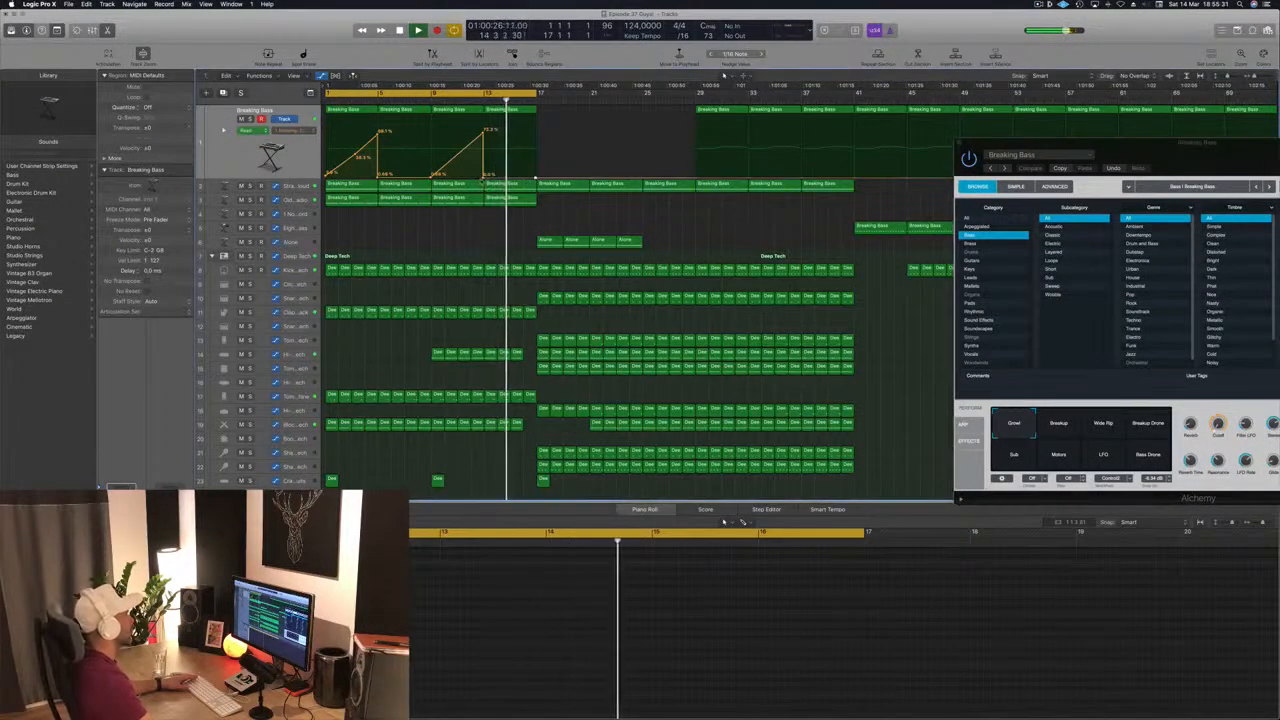
{"action": "left_click", "coordinate": [486, 179]}
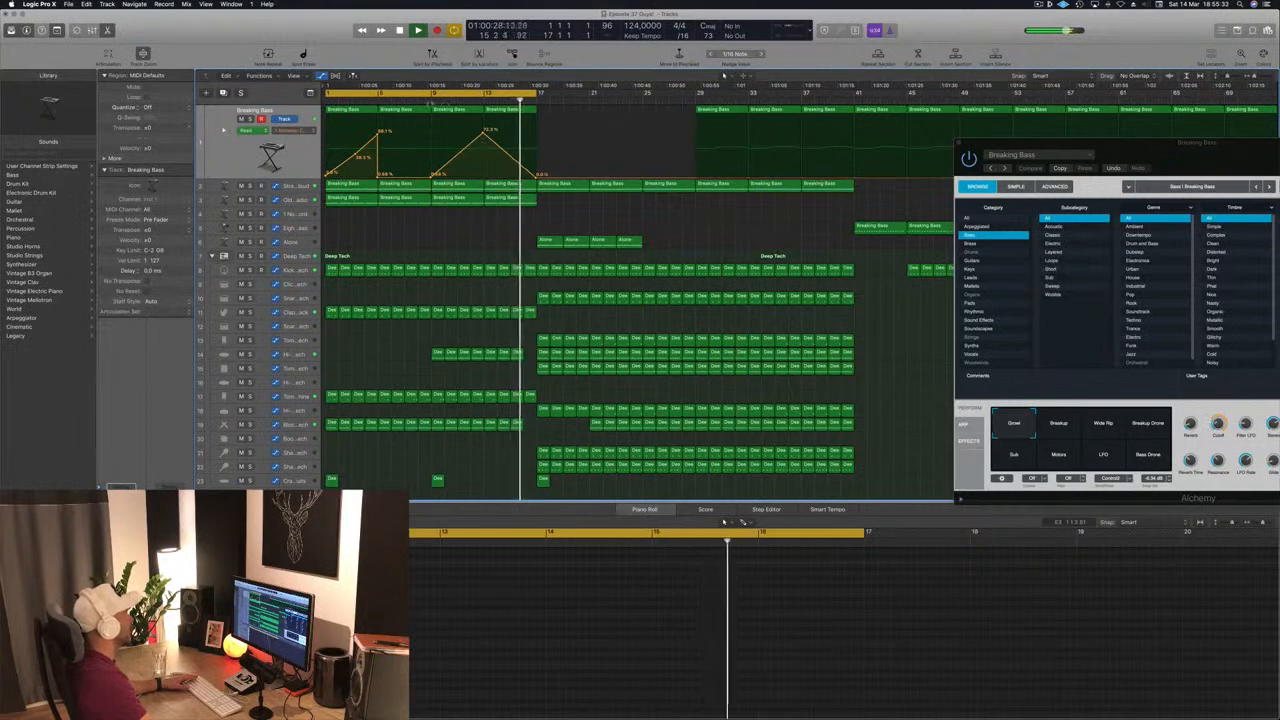
Clear the old bass regions between bars 17 and 33 and copy the Breaking Bass, Strange Voice Cloud and Old Time Radio regions of bars 1 to 17 there
{"action": "key", "text": "Down"}
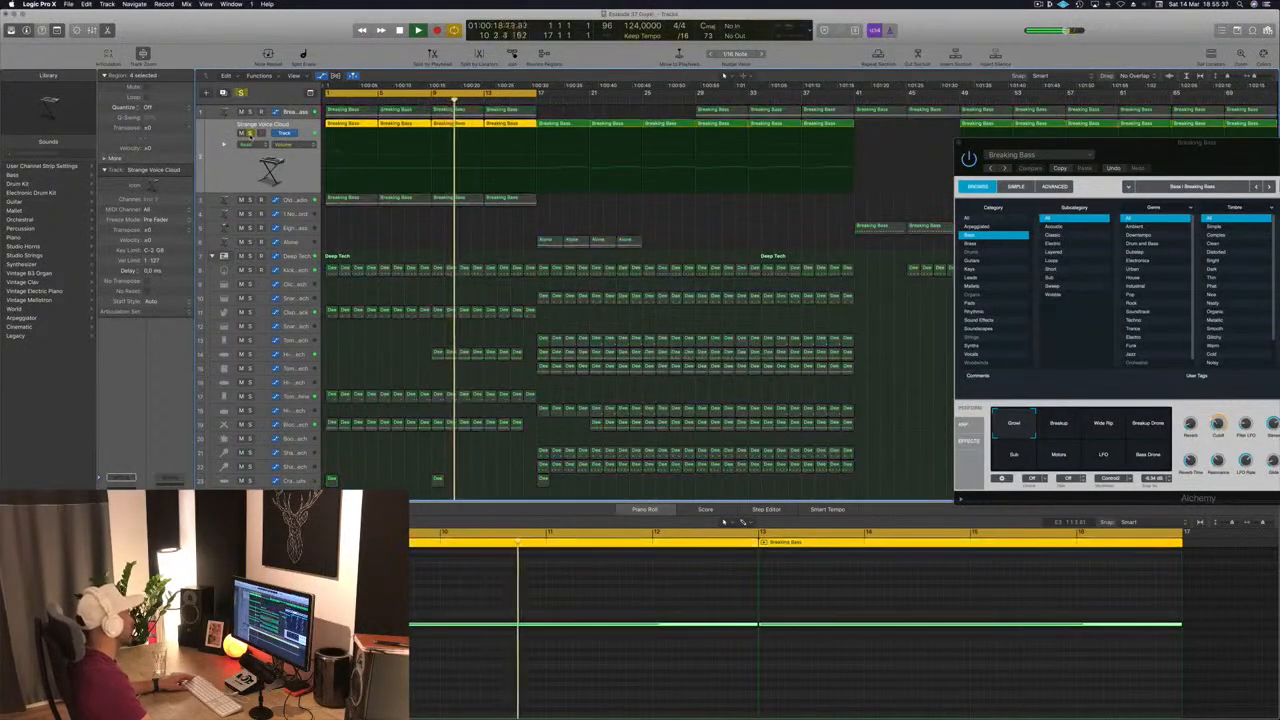
{"action": "key", "text": "Down"}
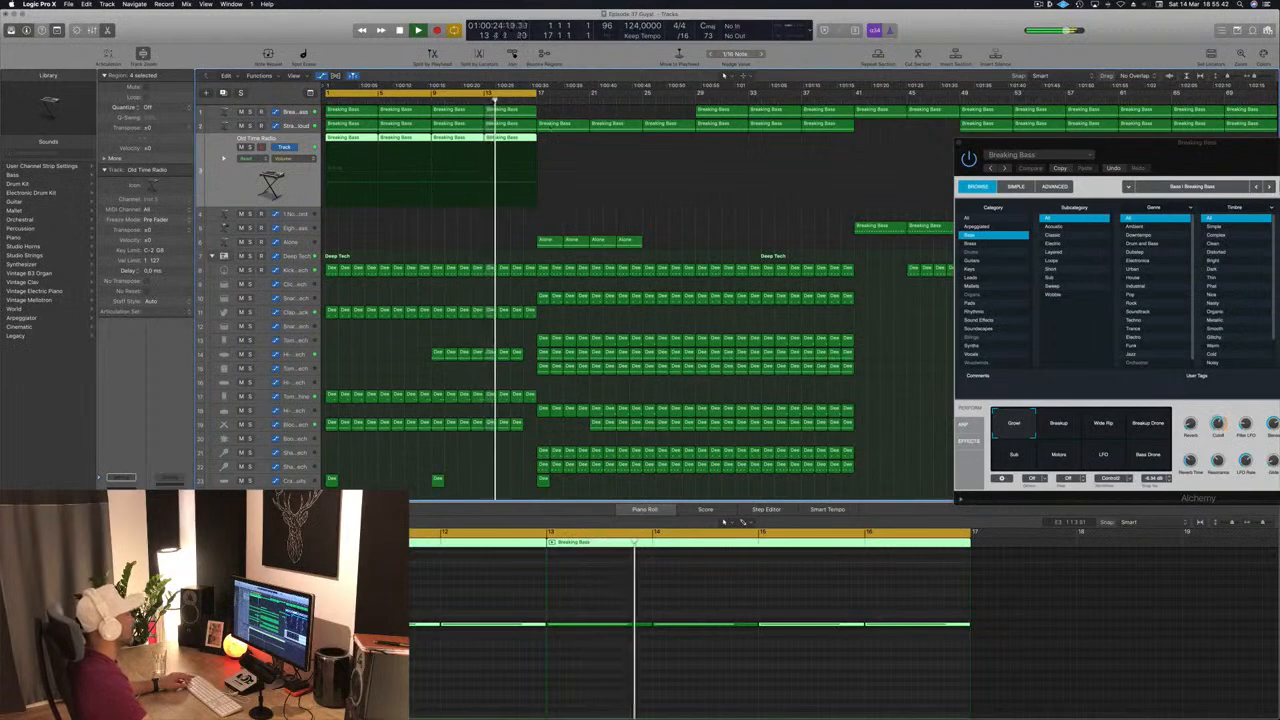
{"action": "key", "text": "Delete"}
{"action": "left_click_drag", "start_coordinate": [586, 113], "coordinate": [720, 128]}
{"action": "key", "text": "Delete"}
{"action": "mouse_move", "coordinate": [562, 114]}
{"action": "left_mouse_down"}
{"action": "mouse_move", "coordinate": [344, 142]}
{"action": "mouse_move", "coordinate": [558, 124]}
{"action": "left_mouse_up"}
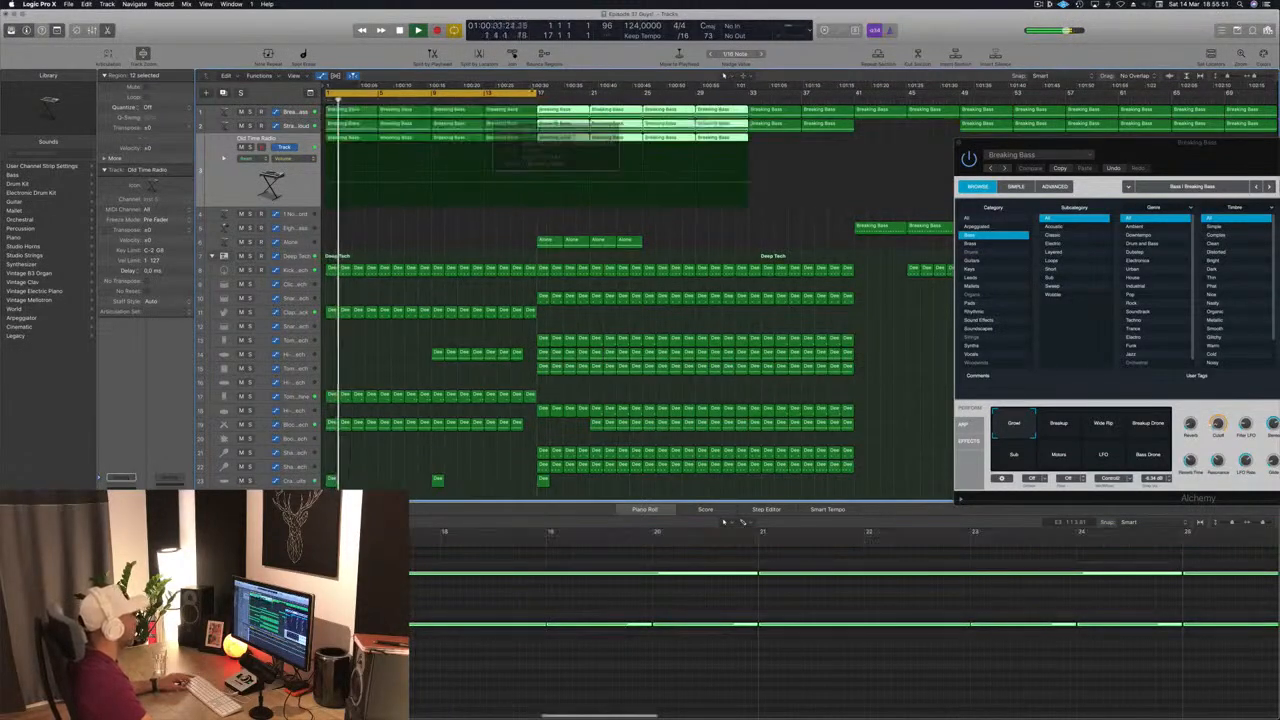
Set the cycle range to bars 17 to 33 and restart playback from its beginning
{"action": "left_click_drag", "start_coordinate": [713, 104], "coordinate": [744, 104]}
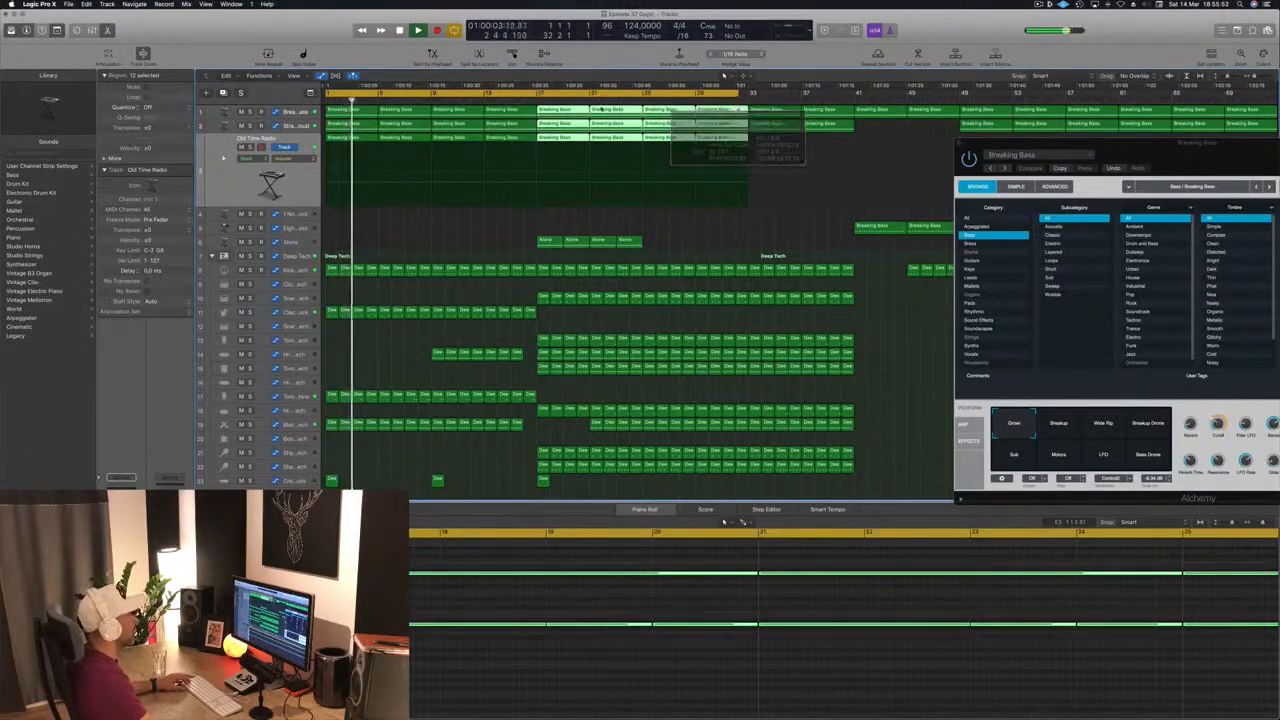
{"action": "left_click", "coordinate": [536, 95]}
{"action": "left_click_drag", "start_coordinate": [534, 95], "coordinate": [746, 107]}
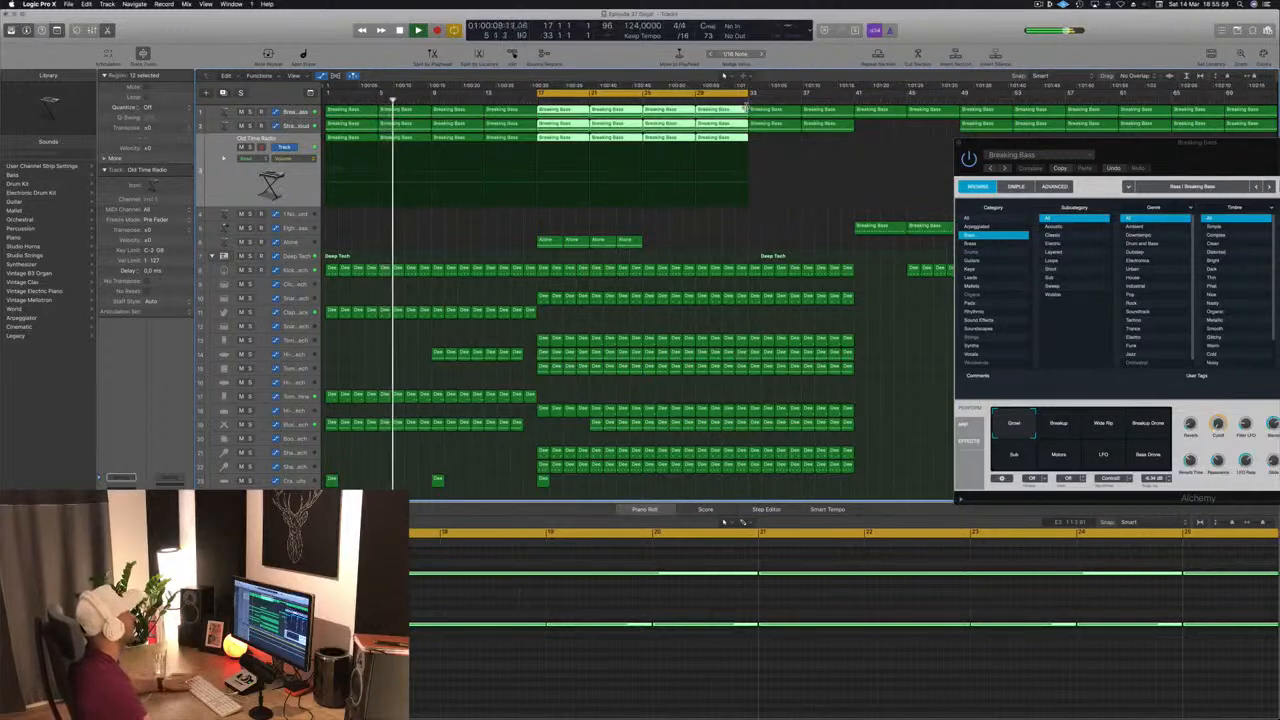
{"action": "key", "text": "space"}
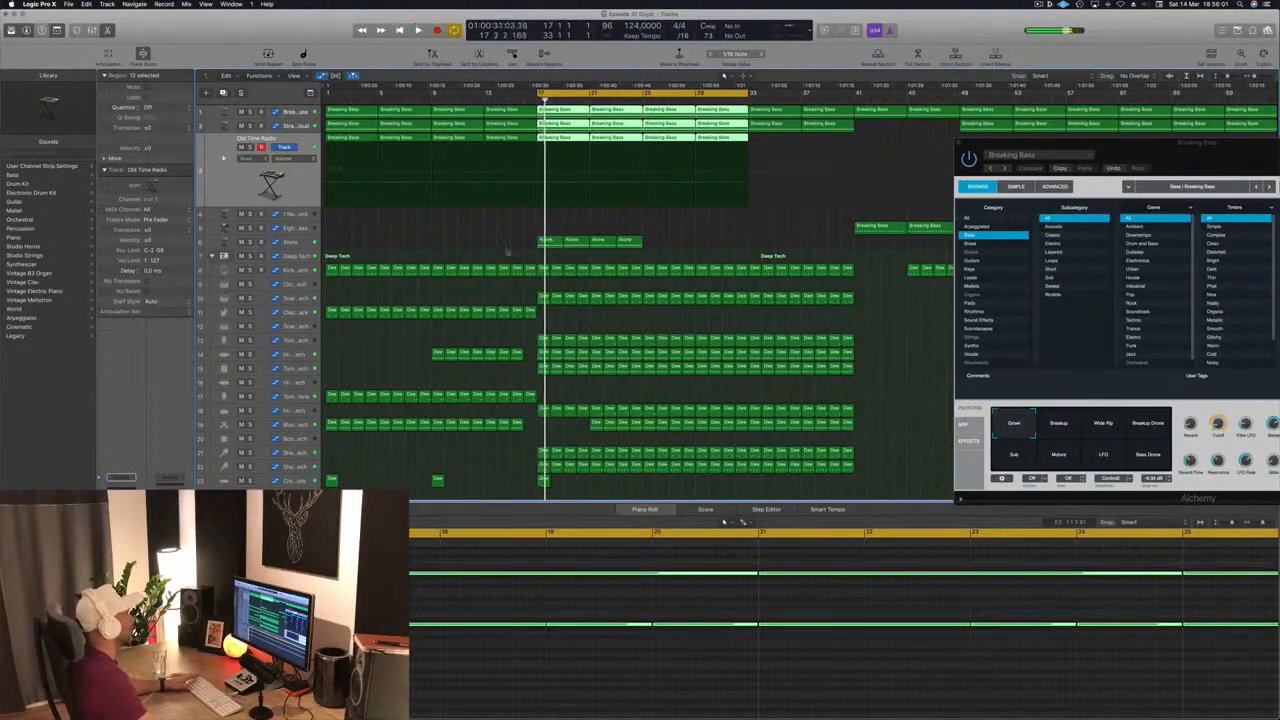
Delete the Alone track's regions from bars 17 to 25 and close the Alchemy plug-in window
{"action": "left_click", "coordinate": [498, 222]}
{"action": "key", "text": "Return"}
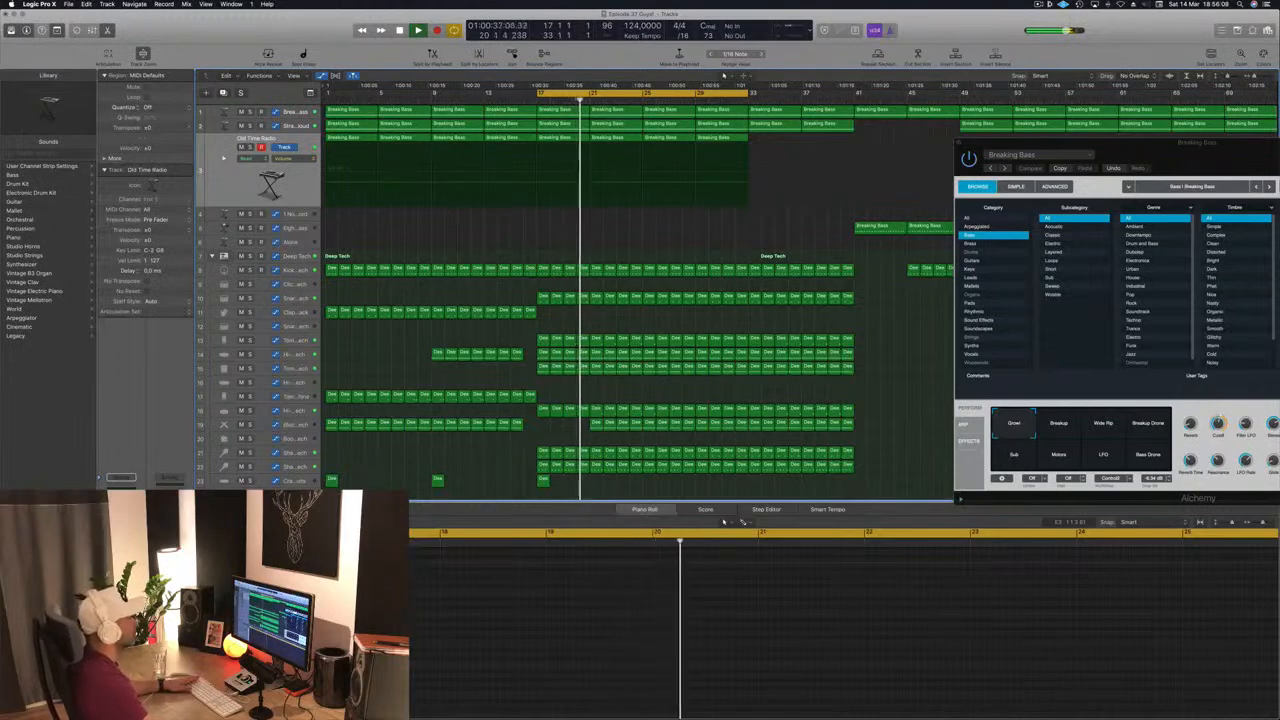
{"action": "left_click_drag", "start_coordinate": [1144, 153], "coordinate": [832, 225]}
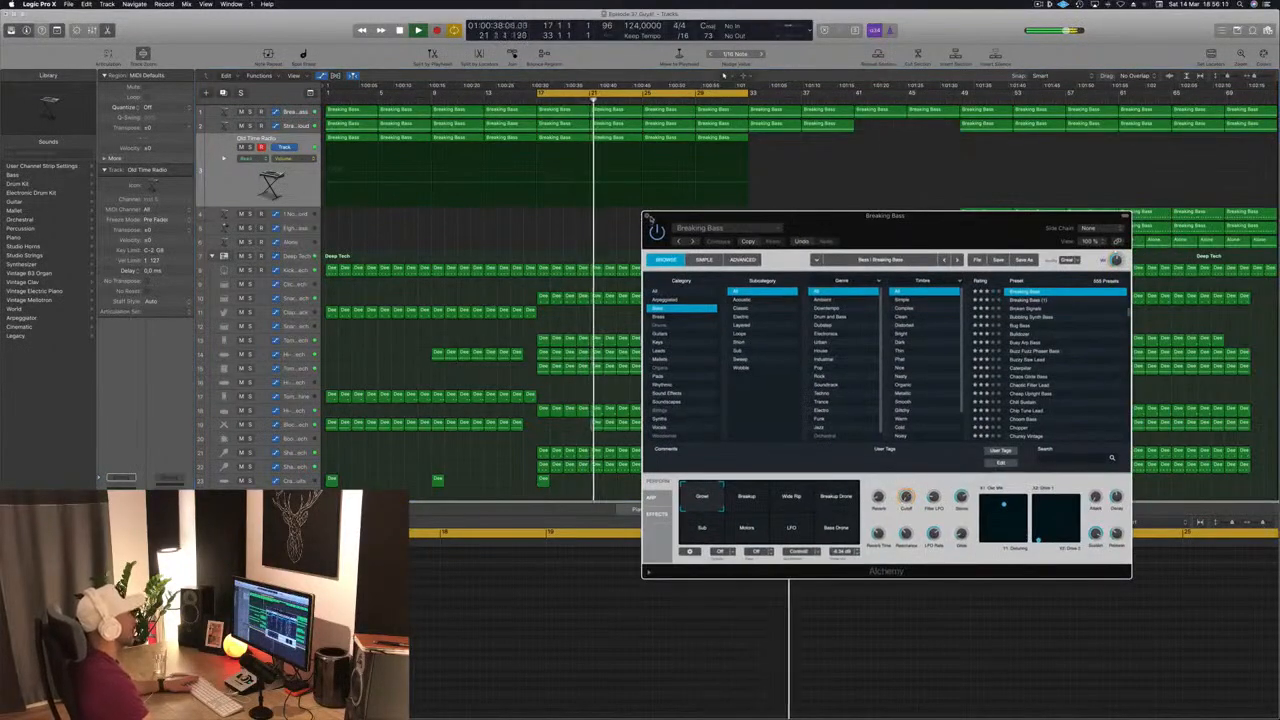
{"action": "left_click", "coordinate": [647, 217]}
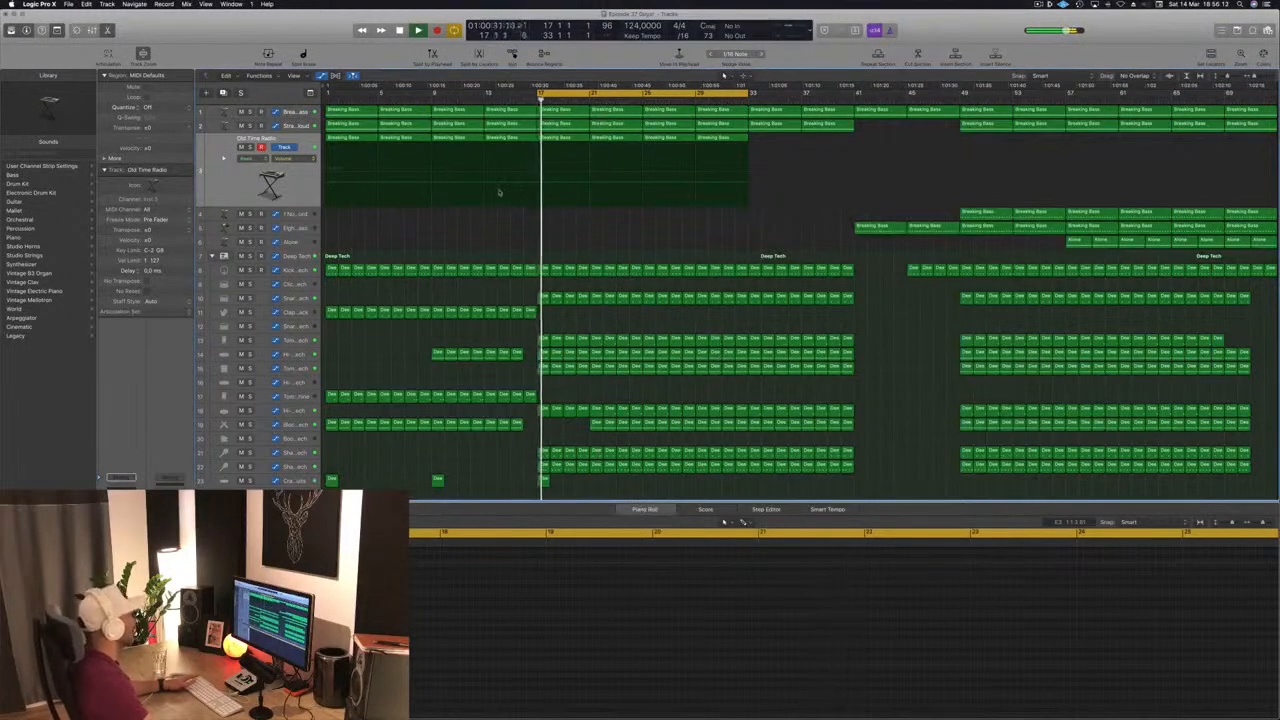
Delete the Block regions from bars 21 to 25 and undo the deletion
{"action": "scroll", "coordinate": [499, 192], "scroll_direction": "down", "scroll_amount": 3}
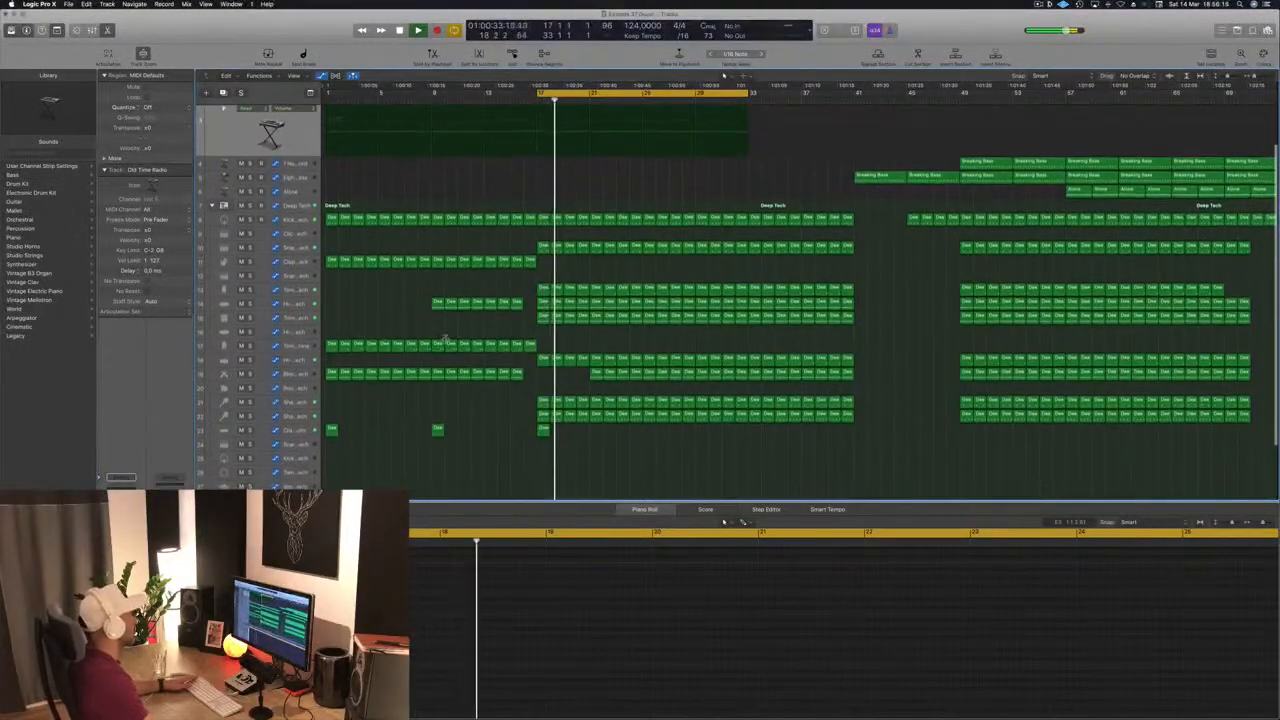
{"action": "left_click", "coordinate": [597, 375]}
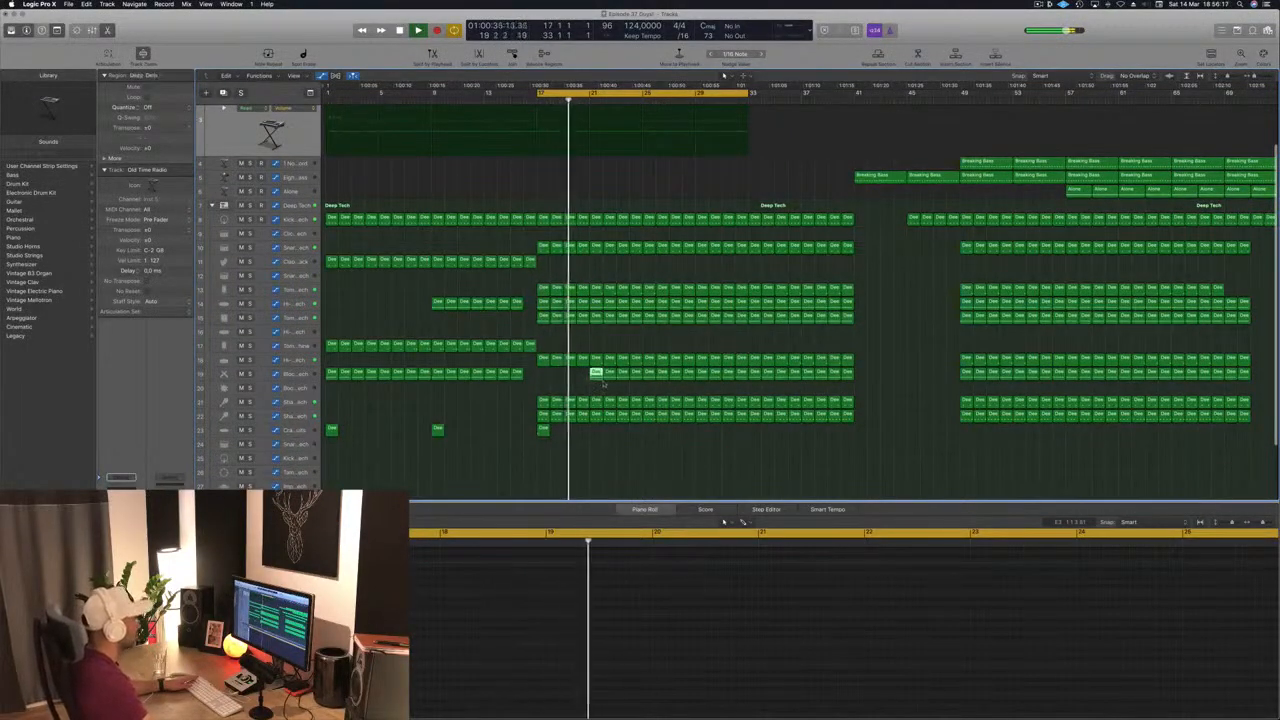
{"action": "key", "text": "Delete"}
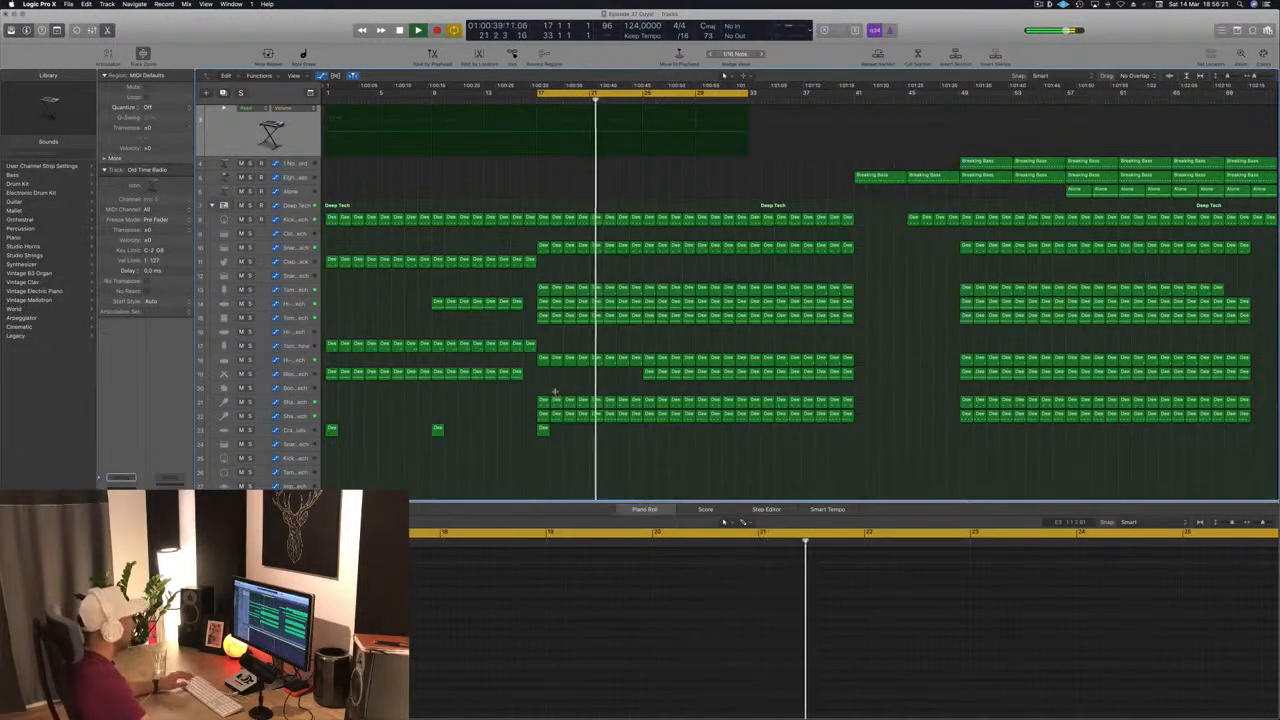
{"action": "key", "text": "super+z"}
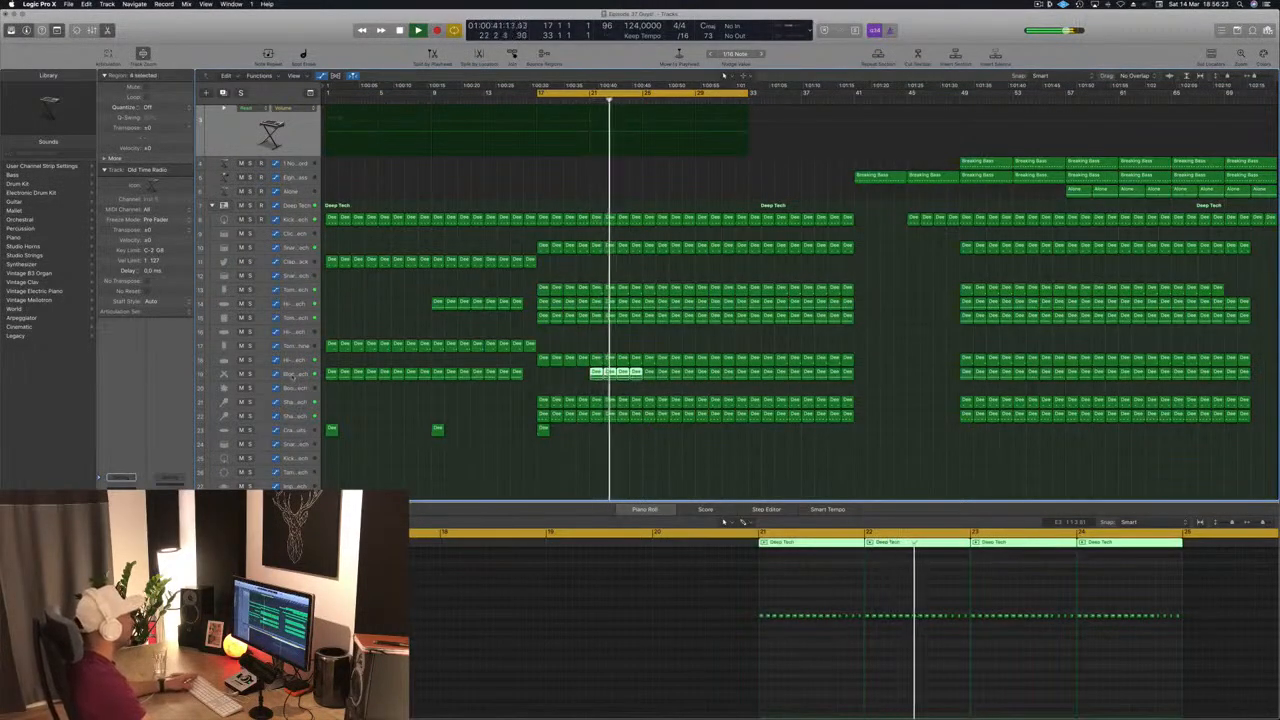
Draw Block low-cut automation rising from 20 Hz at bar 21 to a peak at bar 25 and returning to 20 Hz at bar 29
{"action": "left_click", "coordinate": [292, 375]}
{"action": "left_click", "coordinate": [590, 380]}
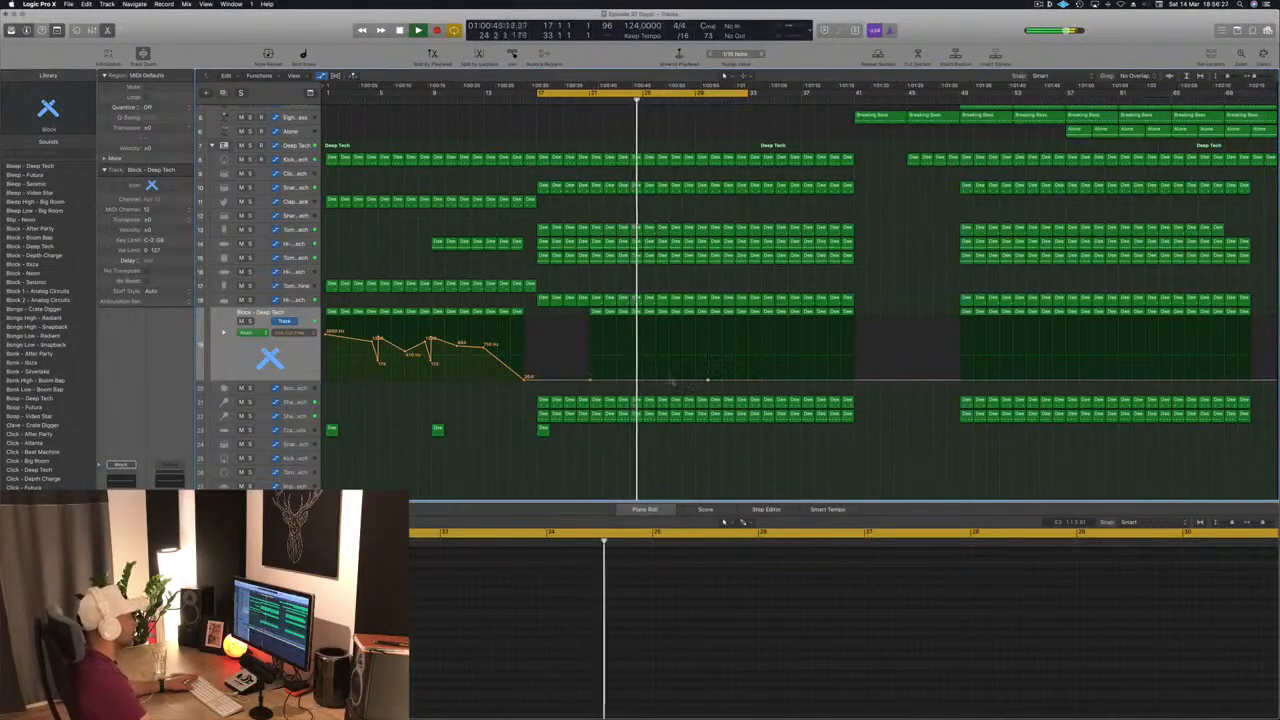
{"action": "left_click_drag", "start_coordinate": [645, 380], "coordinate": [647, 335]}
{"action": "key", "text": "Return"}
{"action": "left_click_drag", "start_coordinate": [706, 380], "coordinate": [695, 381]}
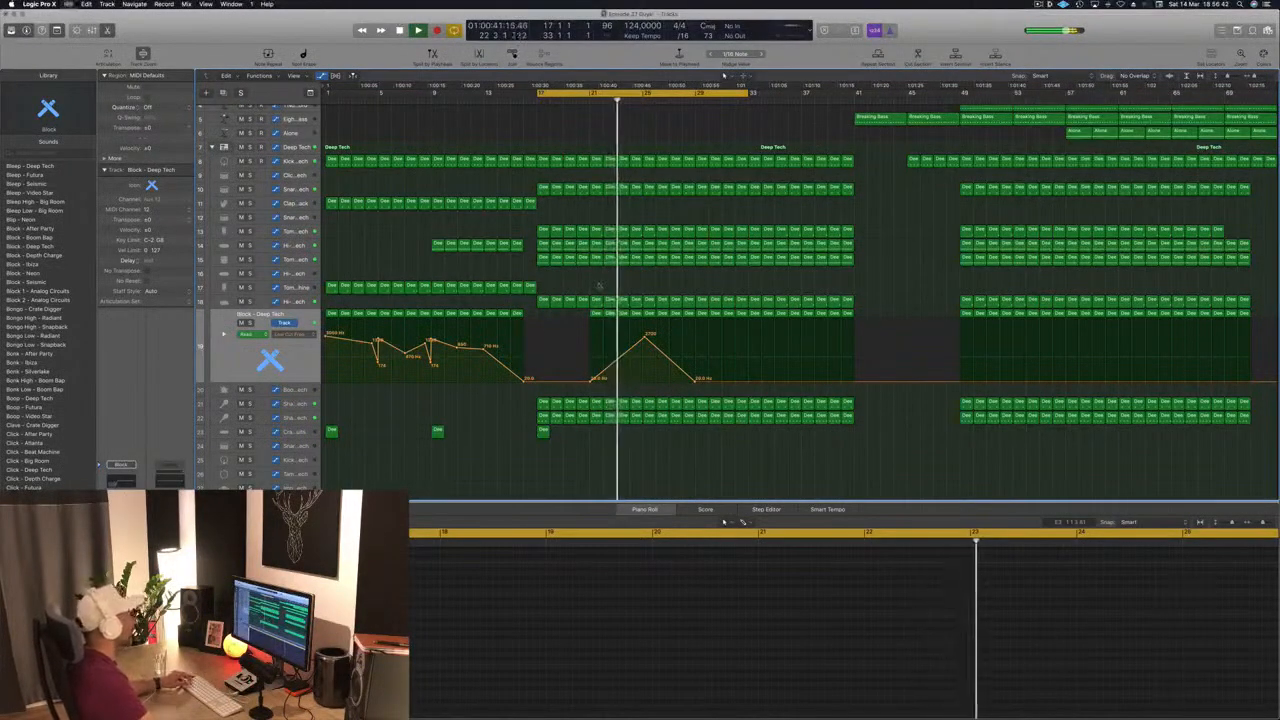
{"action": "scroll", "coordinate": [597, 284], "scroll_direction": "up", "scroll_amount": 3}
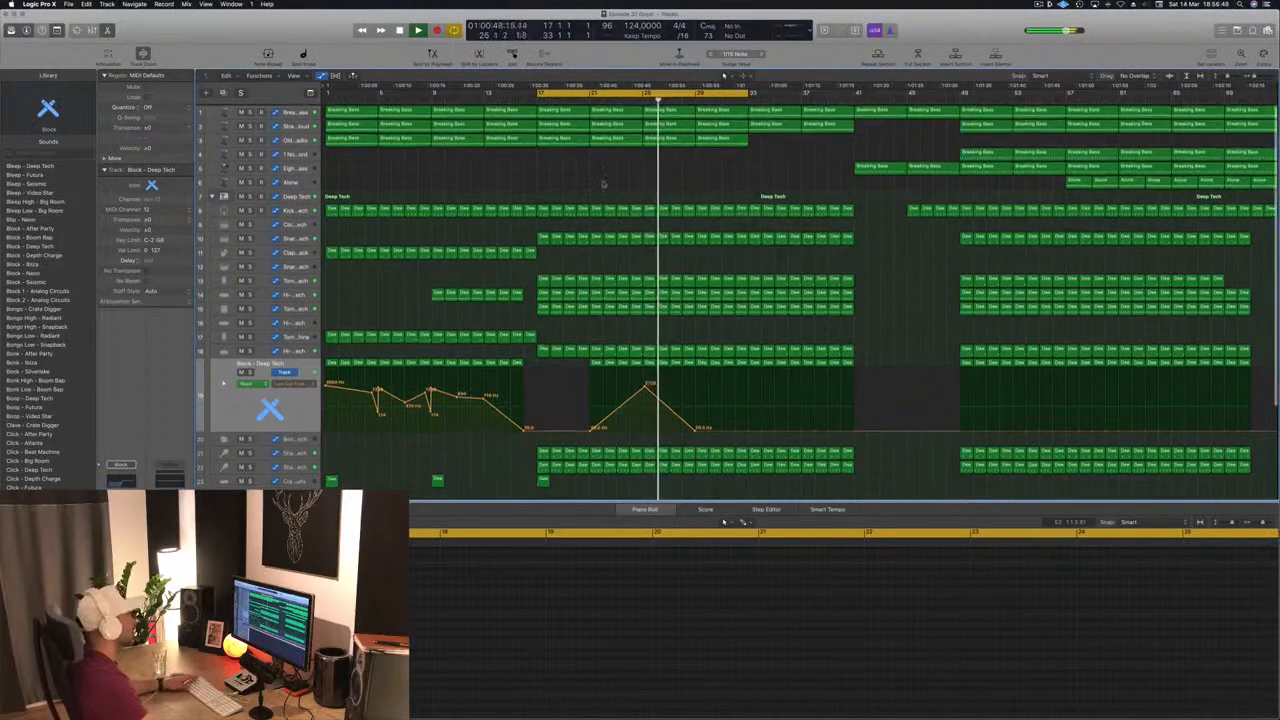
{"action": "key", "text": "space"}
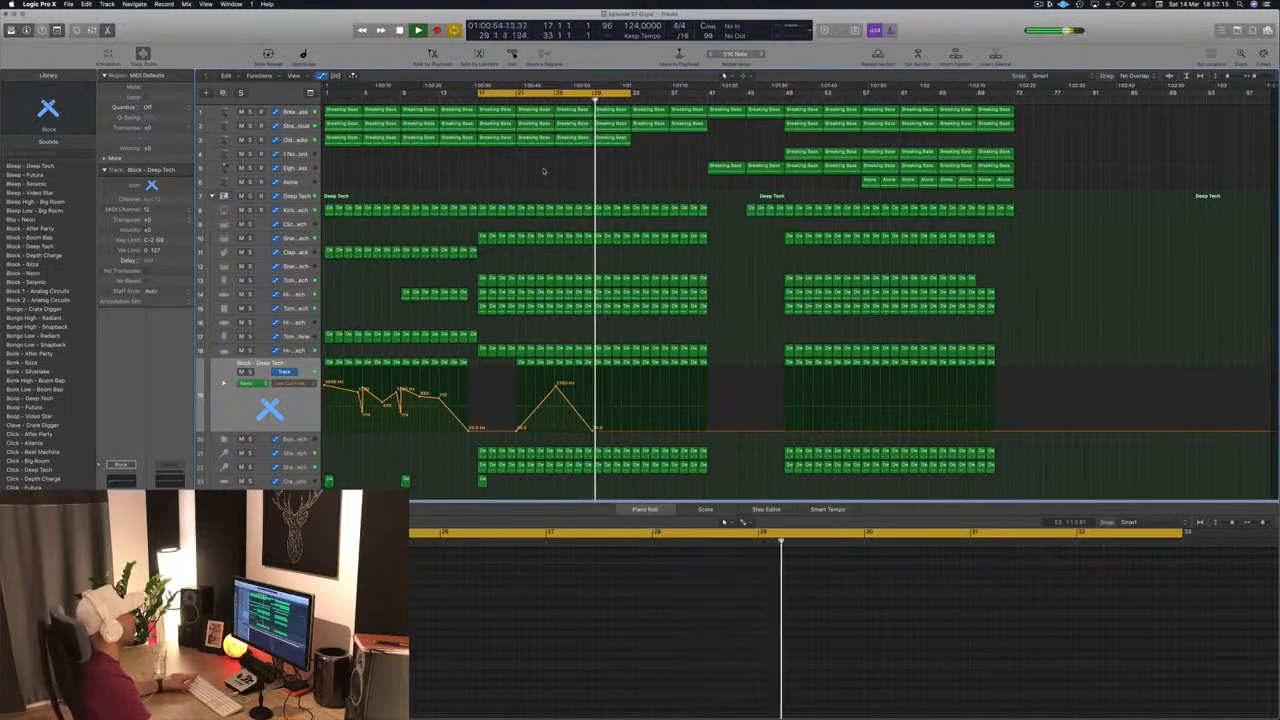
Make the Breaking Bass cutoff drop straight down after its bar 29 peak and replay the section from bar 17
{"action": "left_click", "coordinate": [294, 111]}
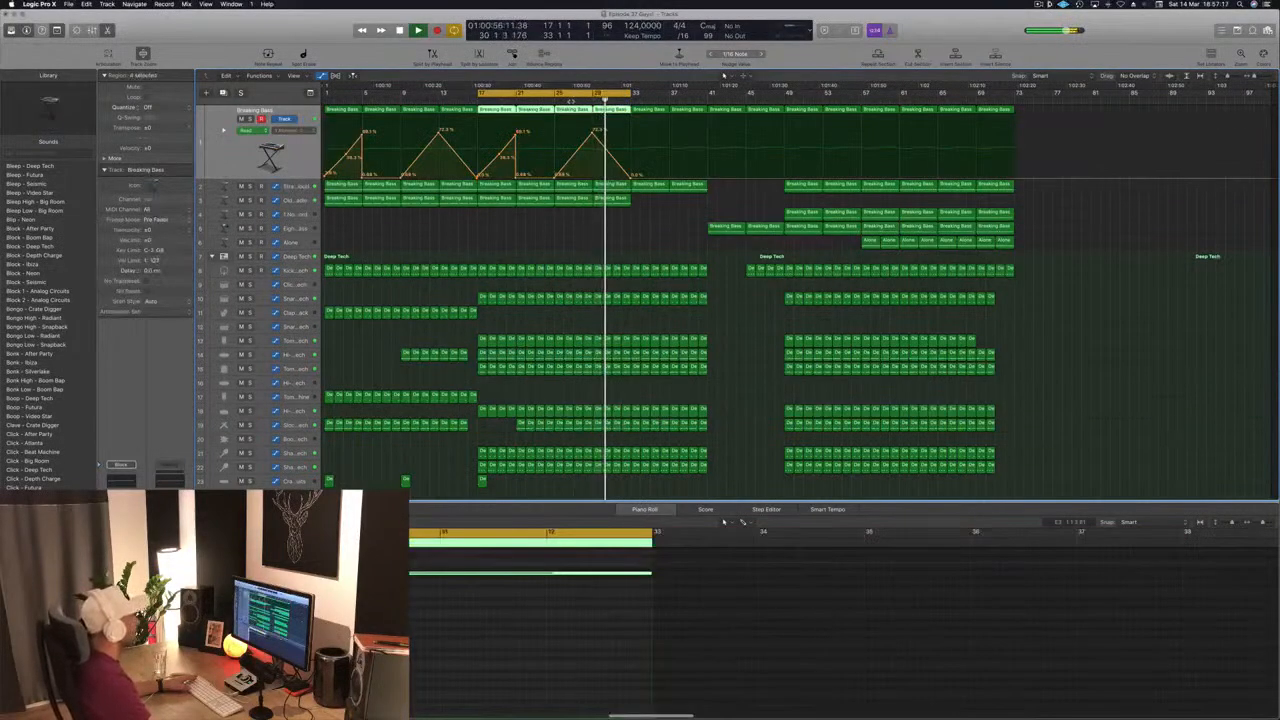
{"action": "left_click", "coordinate": [598, 142]}
{"action": "left_click_drag", "start_coordinate": [598, 142], "coordinate": [591, 178]}
{"action": "key", "text": "Return"}
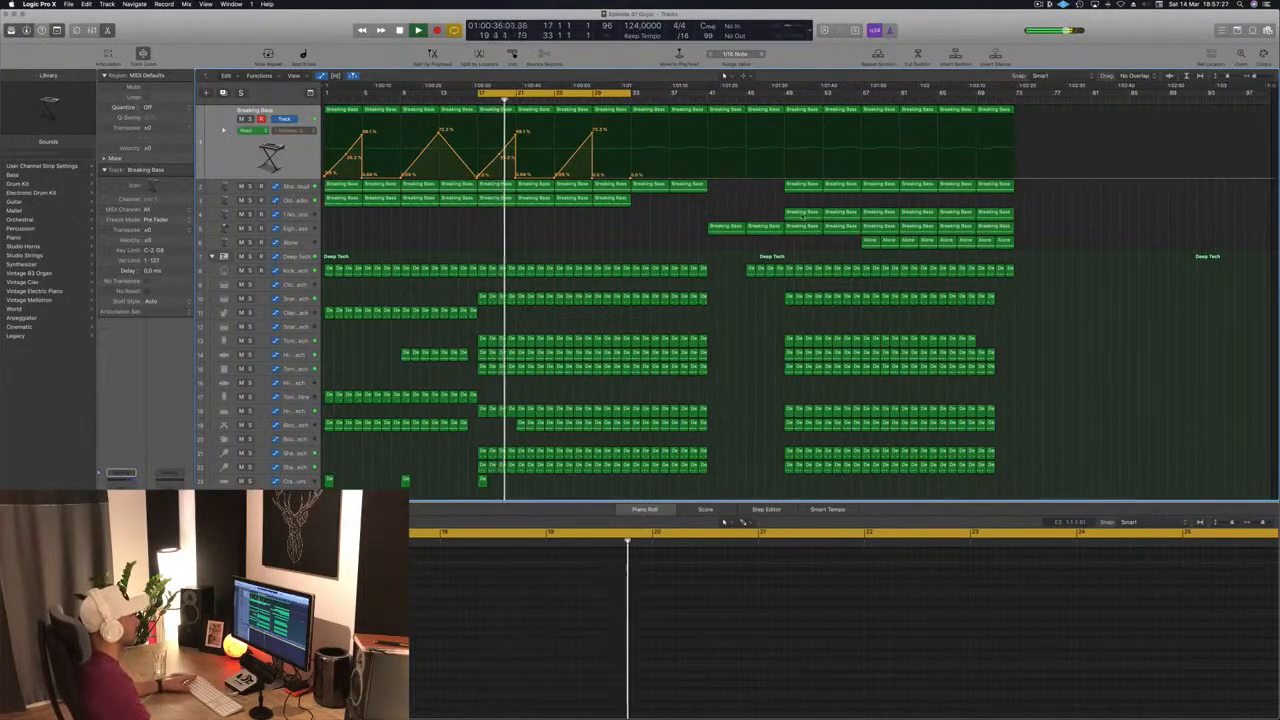
Try a copy of the 1 Note Chord region at bar 25 and delete it after listening
{"action": "left_click", "coordinate": [803, 213]}
{"action": "left_click_drag", "start_coordinate": [803, 213], "coordinate": [576, 219]}
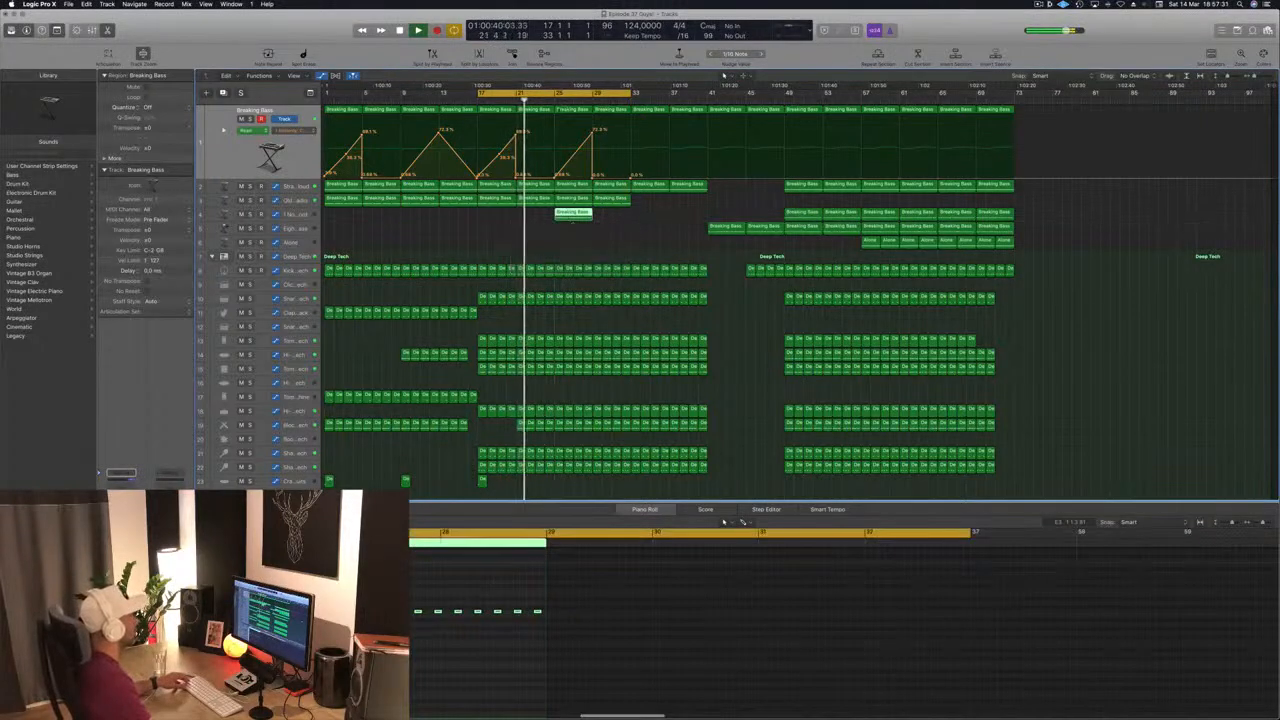
{"action": "left_click", "coordinate": [285, 216]}
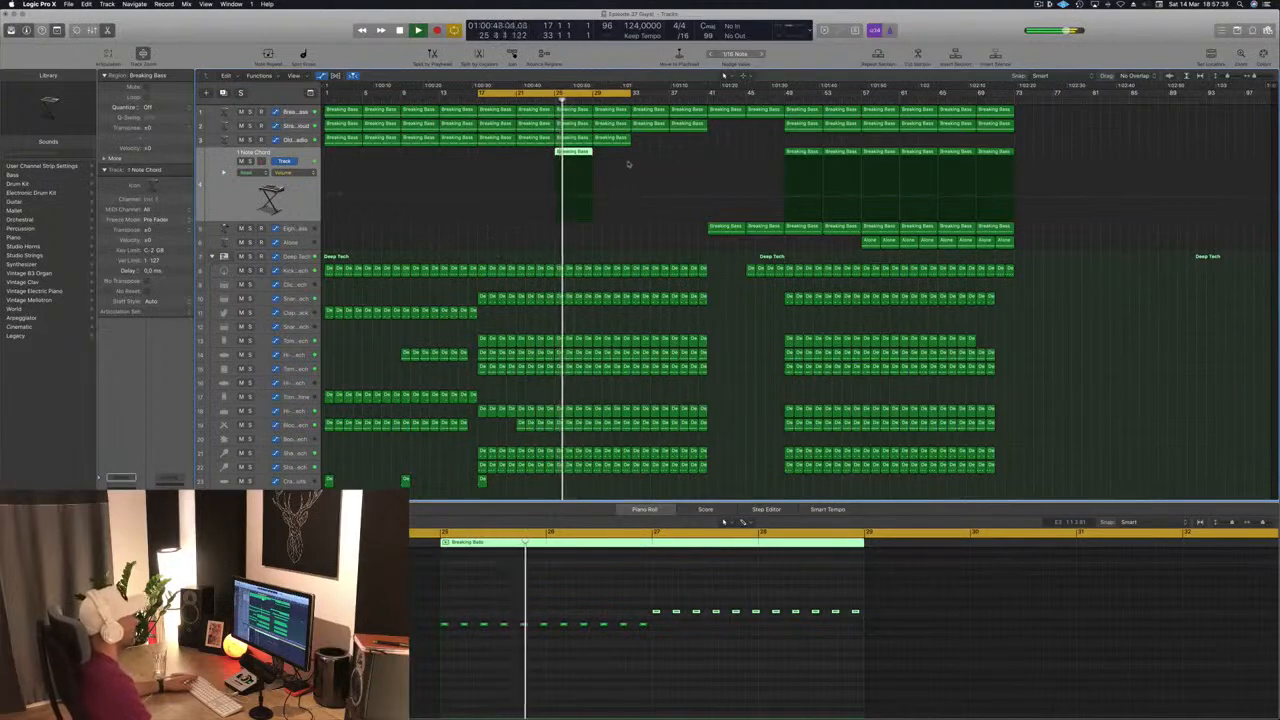
{"action": "key", "text": "Delete"}
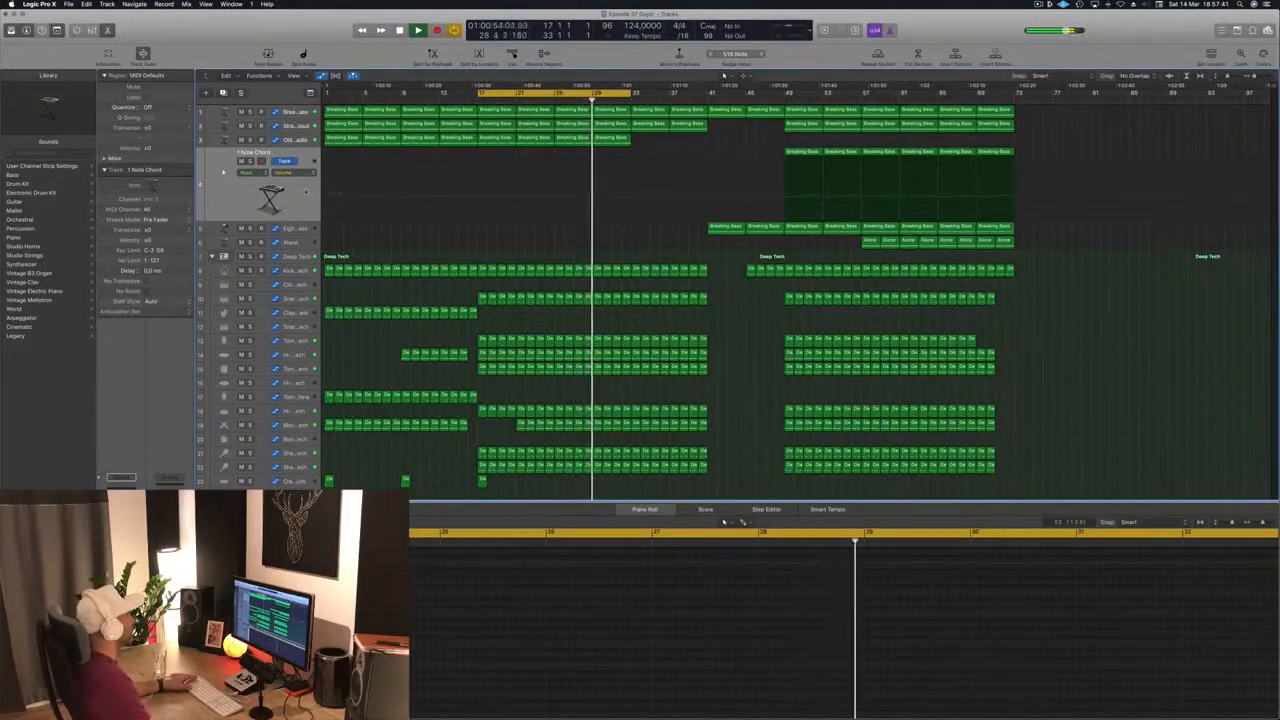
Create a new software instrument track directly below the Old Time Radio track
{"action": "left_click", "coordinate": [296, 140]}
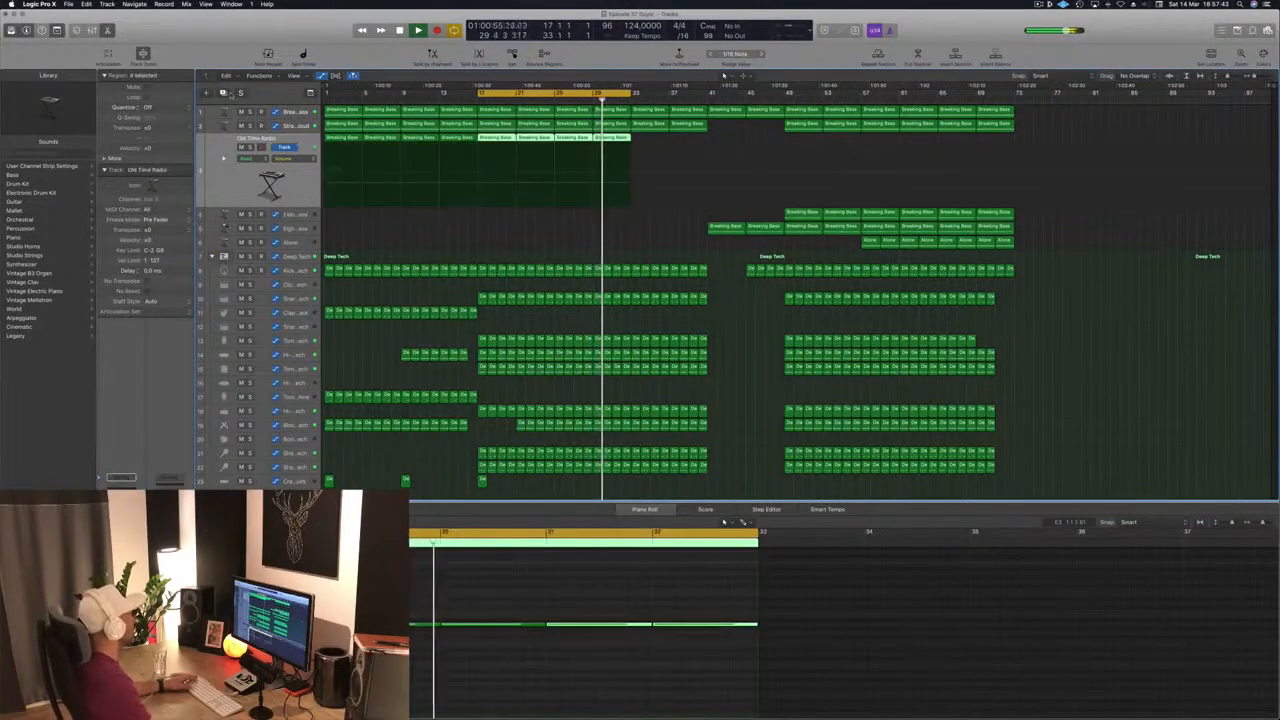
{"action": "key", "text": "alt+super+s"}
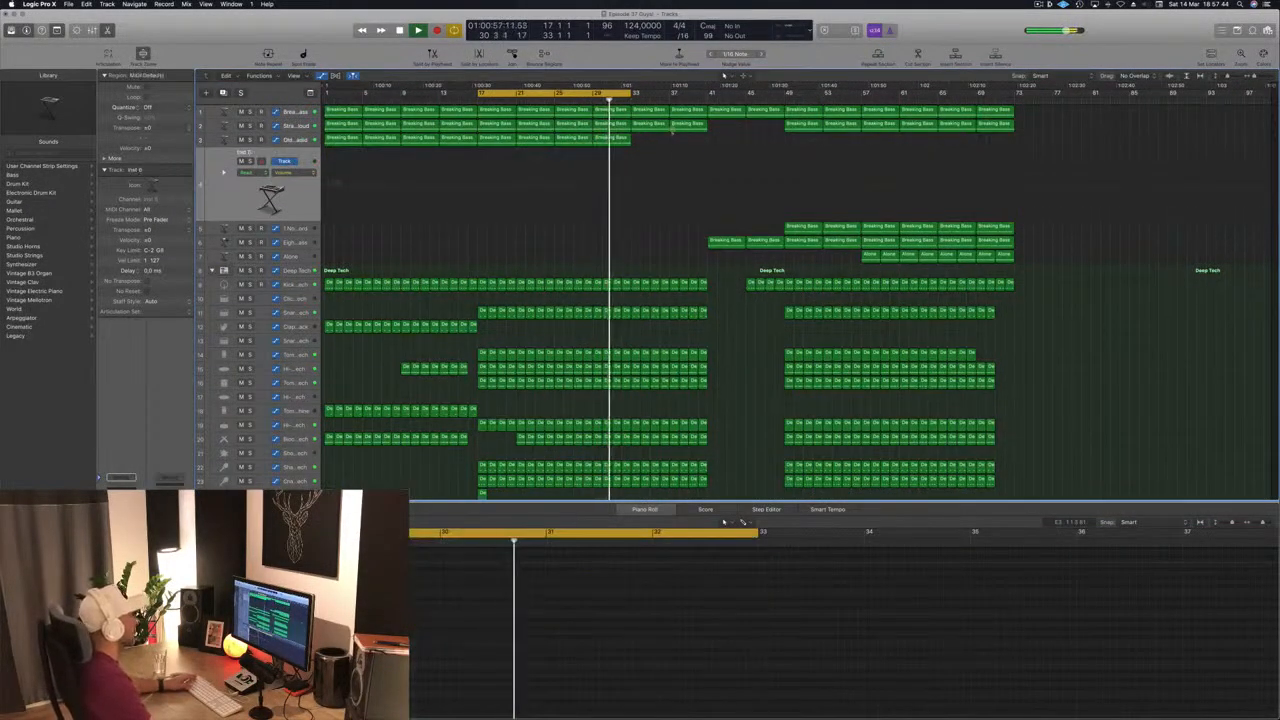
Copy the bar 17 Old Time Radio region onto the new track and shorten its notes to the second half of each bar
{"action": "left_click", "coordinate": [492, 141]}
{"action": "left_click_drag", "start_coordinate": [491, 142], "coordinate": [495, 158]}
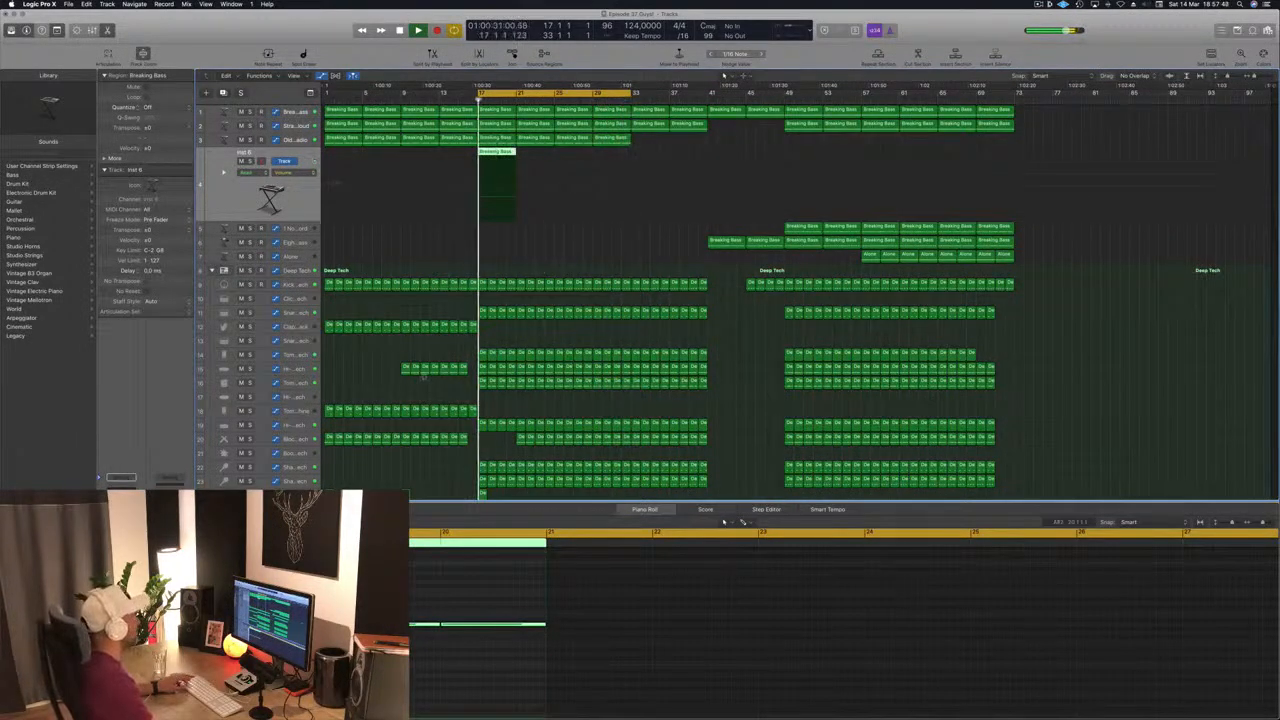
{"action": "key", "text": "super+Left"}
{"action": "scroll", "coordinate": [457, 634], "scroll_direction": "left", "scroll_amount": 5}
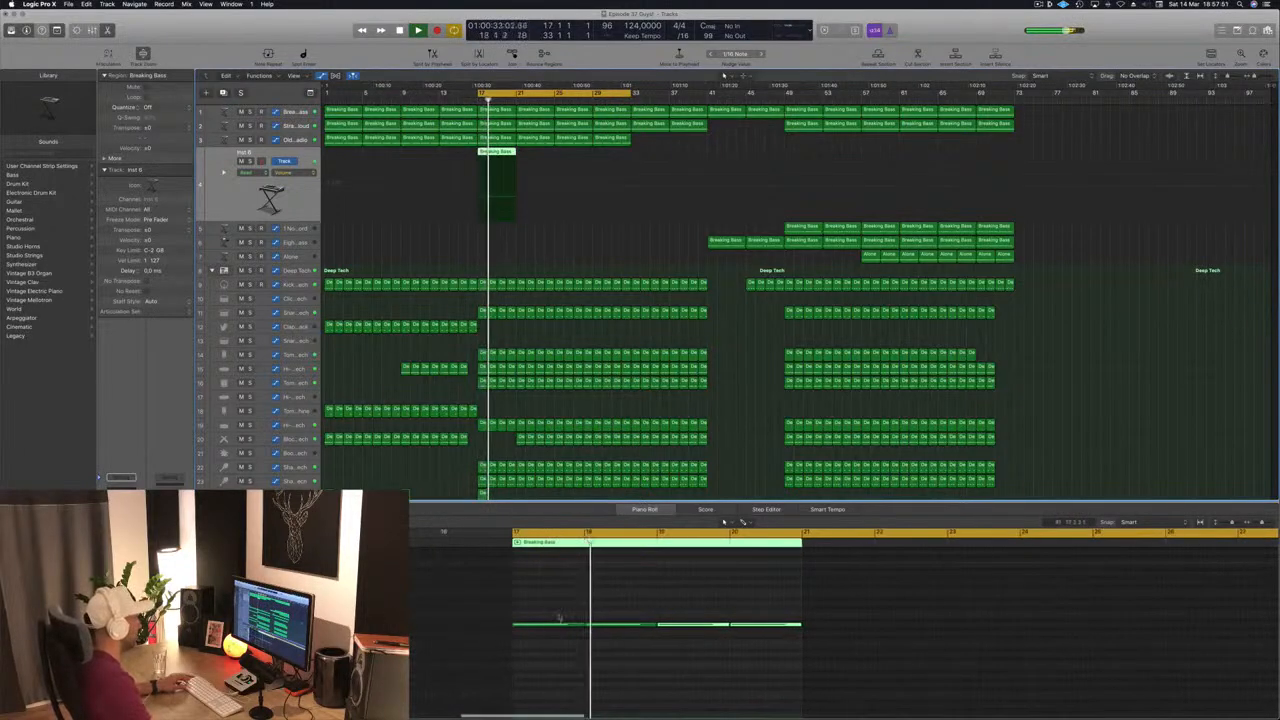
{"action": "left_click_drag", "start_coordinate": [668, 645], "coordinate": [766, 626]}
{"action": "left_click_drag", "start_coordinate": [541, 627], "coordinate": [577, 627]}
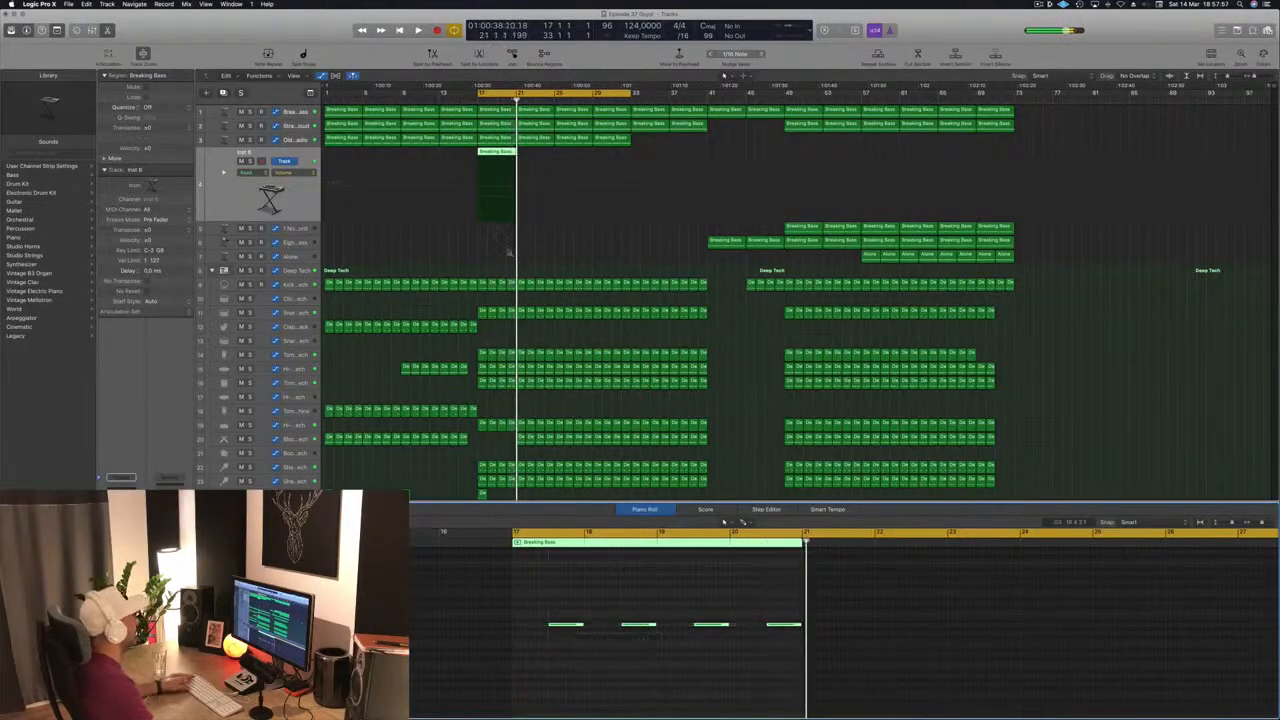
Select the new instrument track, open its Alchemy synth and restart playback from bar 17
{"action": "left_click", "coordinate": [296, 201]}
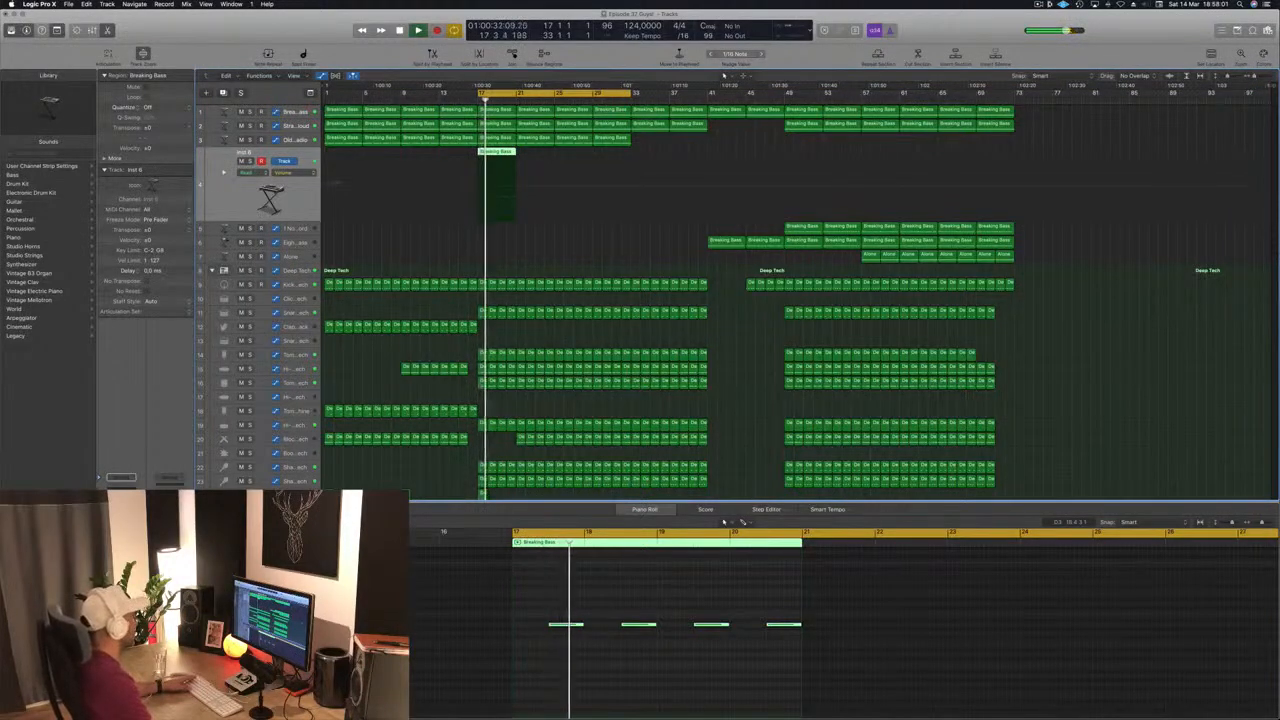
{"action": "key", "text": "v"}
{"action": "left_click_drag", "start_coordinate": [452, 22], "coordinate": [966, 129]}
{"action": "key", "text": "Return"}
Audition the Thin, Warm, Warm Short, Double and Clear variations of Alchemy's Old Time Radio preset and try a different cutoff
{"action": "left_click", "coordinate": [716, 451]}
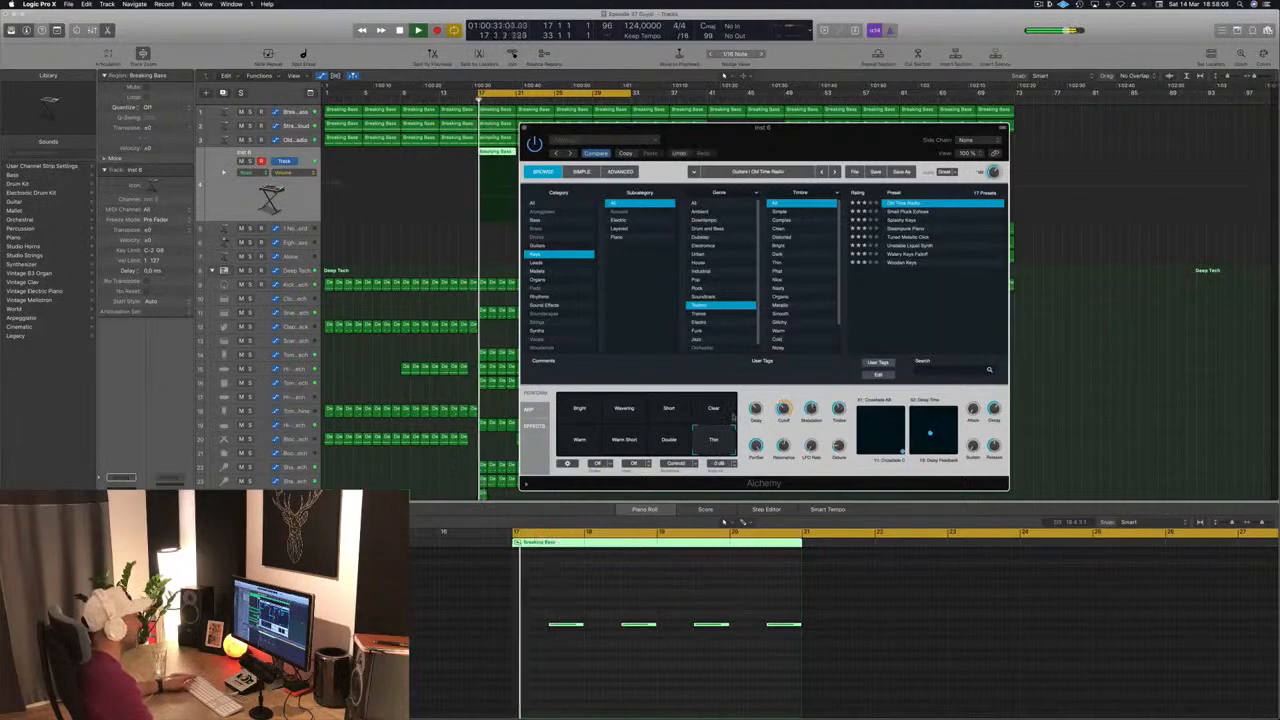
{"action": "left_click_drag", "start_coordinate": [807, 139], "coordinate": [911, 130]}
{"action": "left_click", "coordinate": [699, 426]}
{"action": "left_click", "coordinate": [497, 152]}
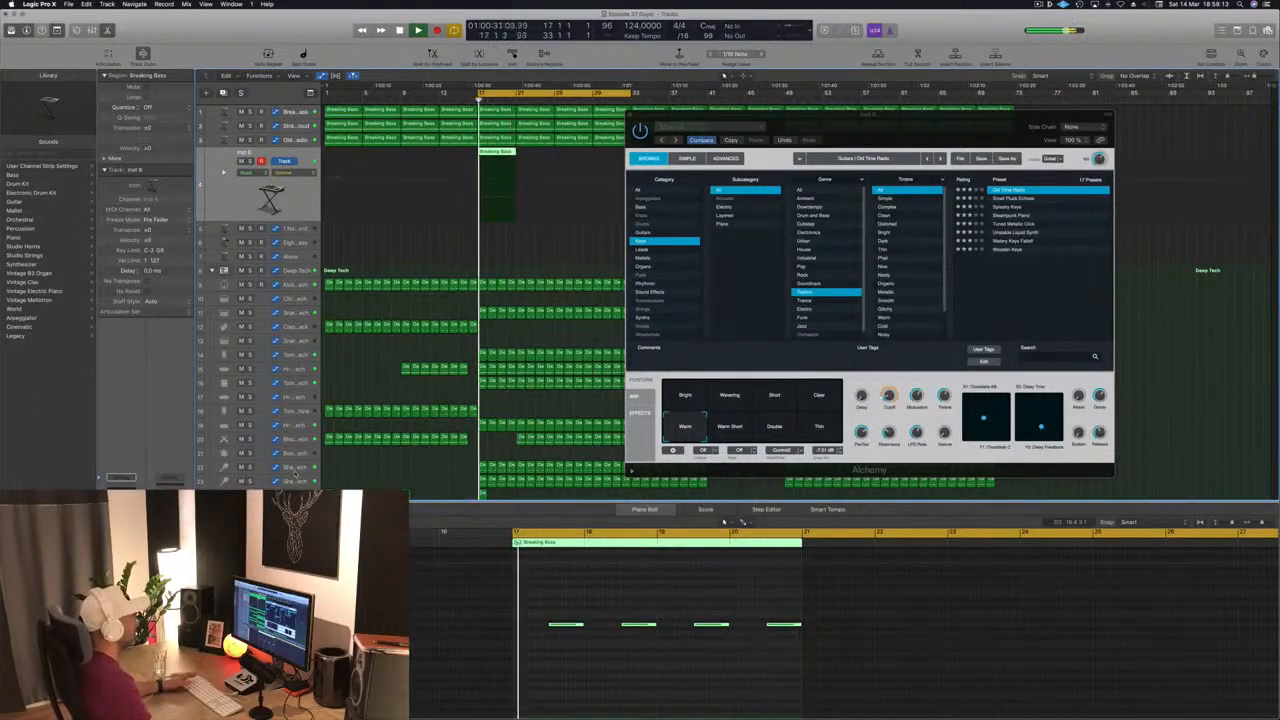
{"action": "left_click_drag", "start_coordinate": [888, 395], "coordinate": [893, 378]}
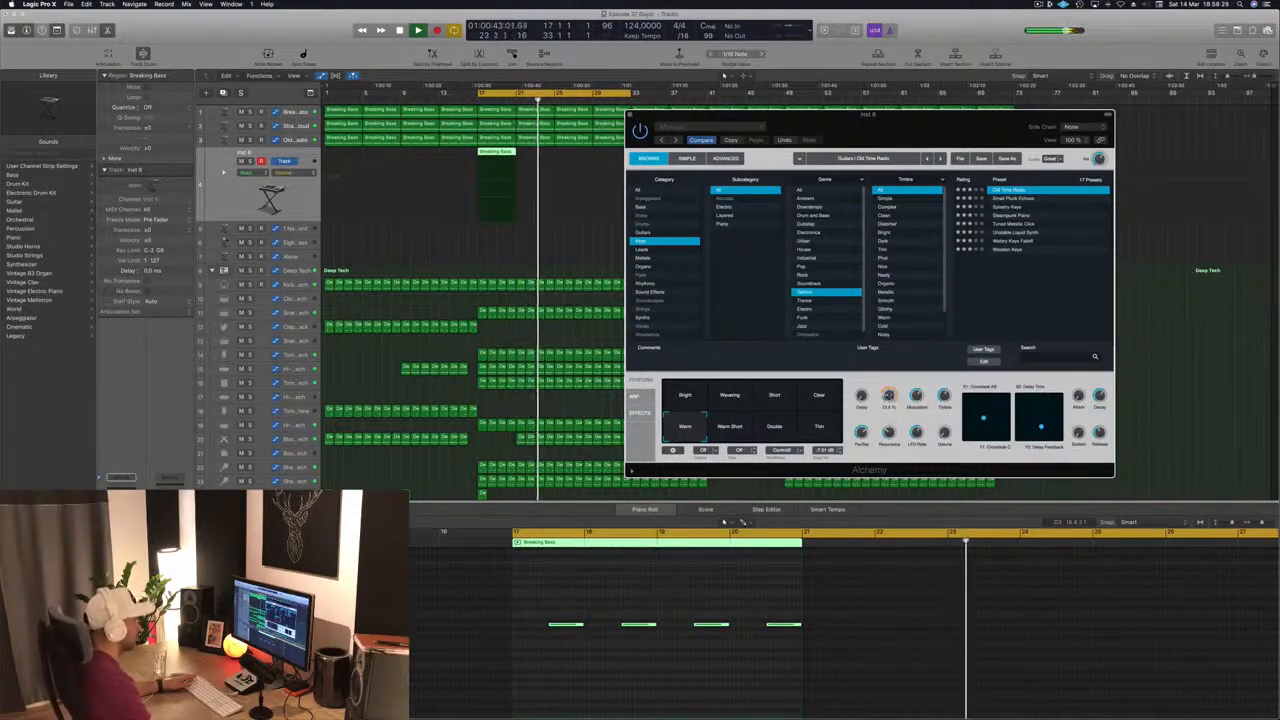
{"action": "left_click", "coordinate": [730, 427]}
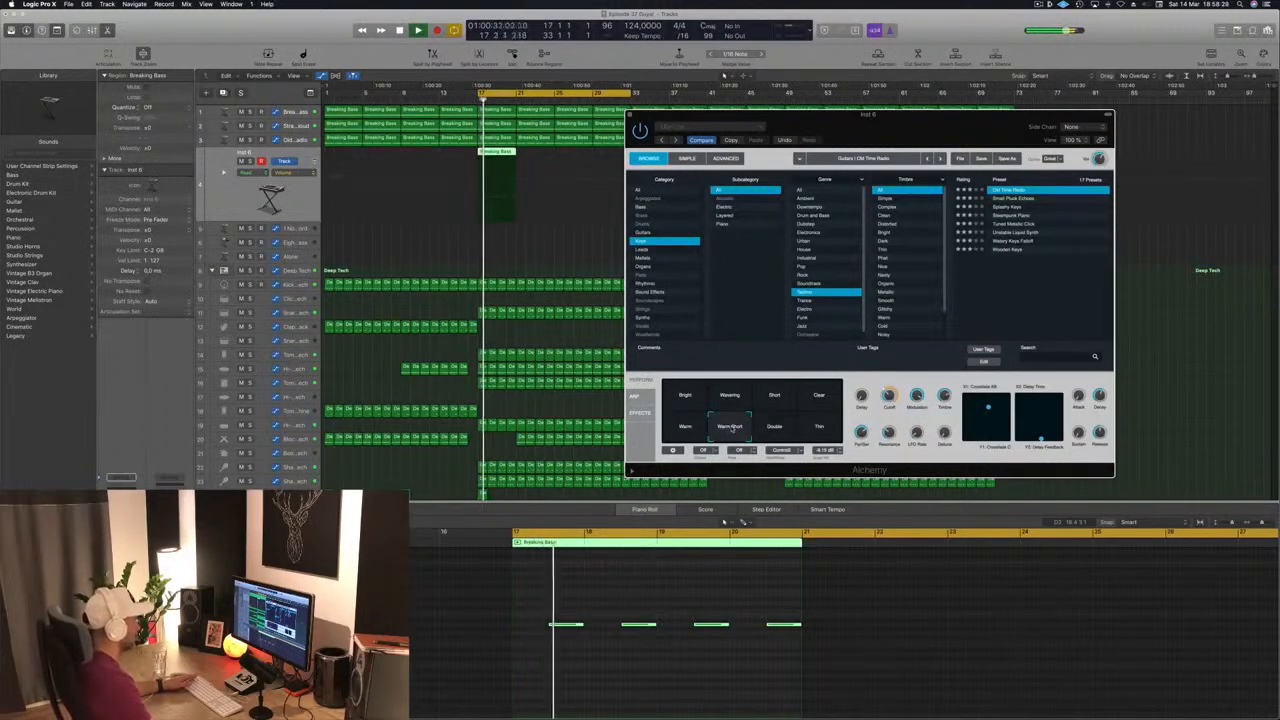
{"action": "left_click", "coordinate": [794, 427]}
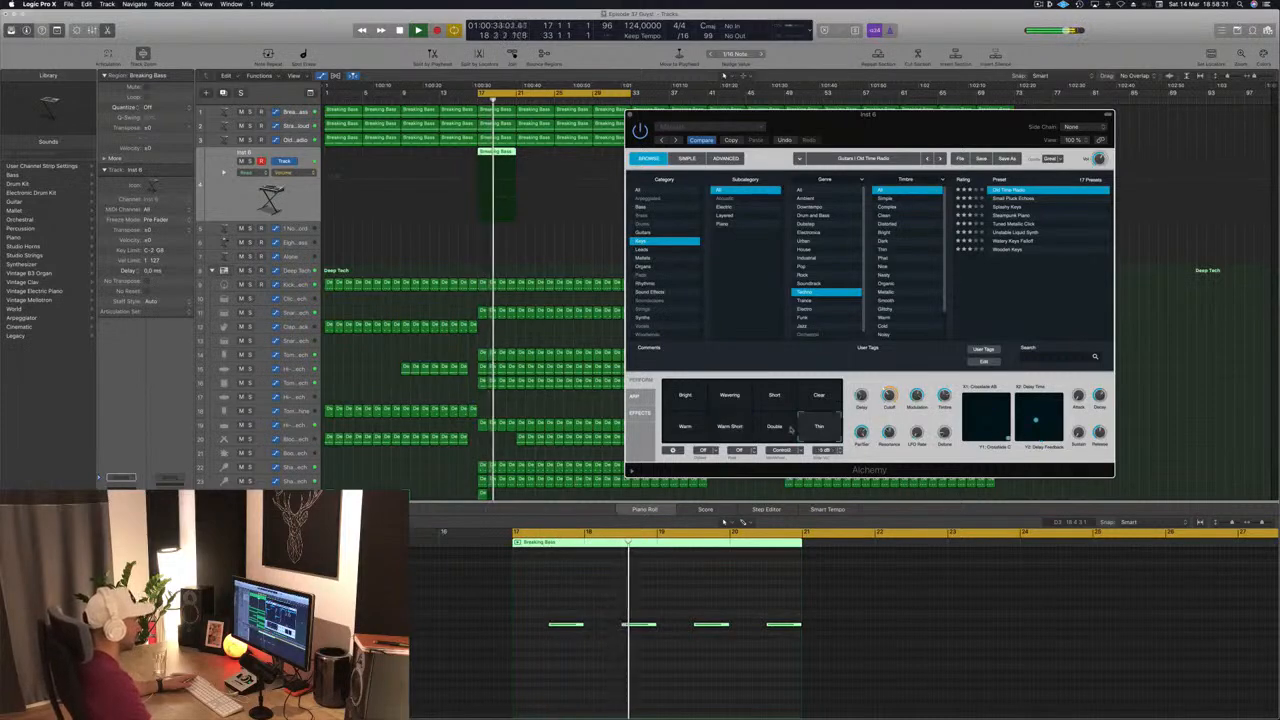
{"action": "left_click", "coordinate": [781, 432]}
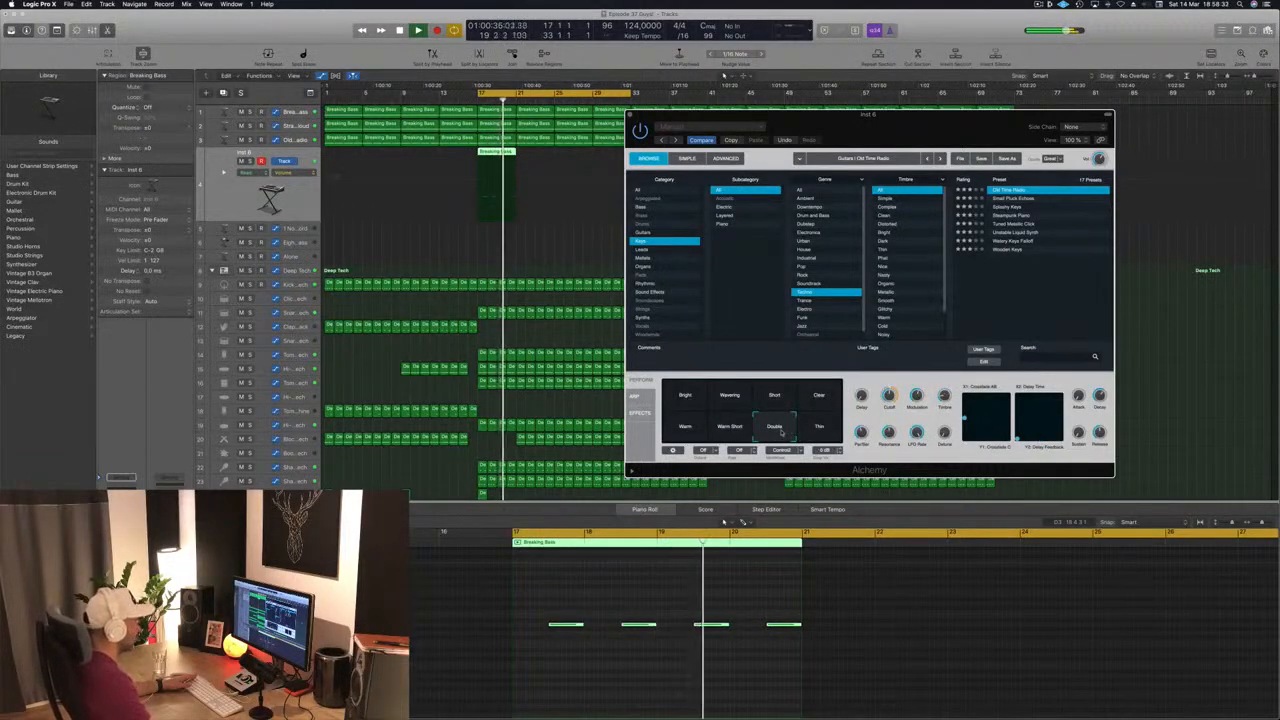
{"action": "left_click", "coordinate": [778, 412]}
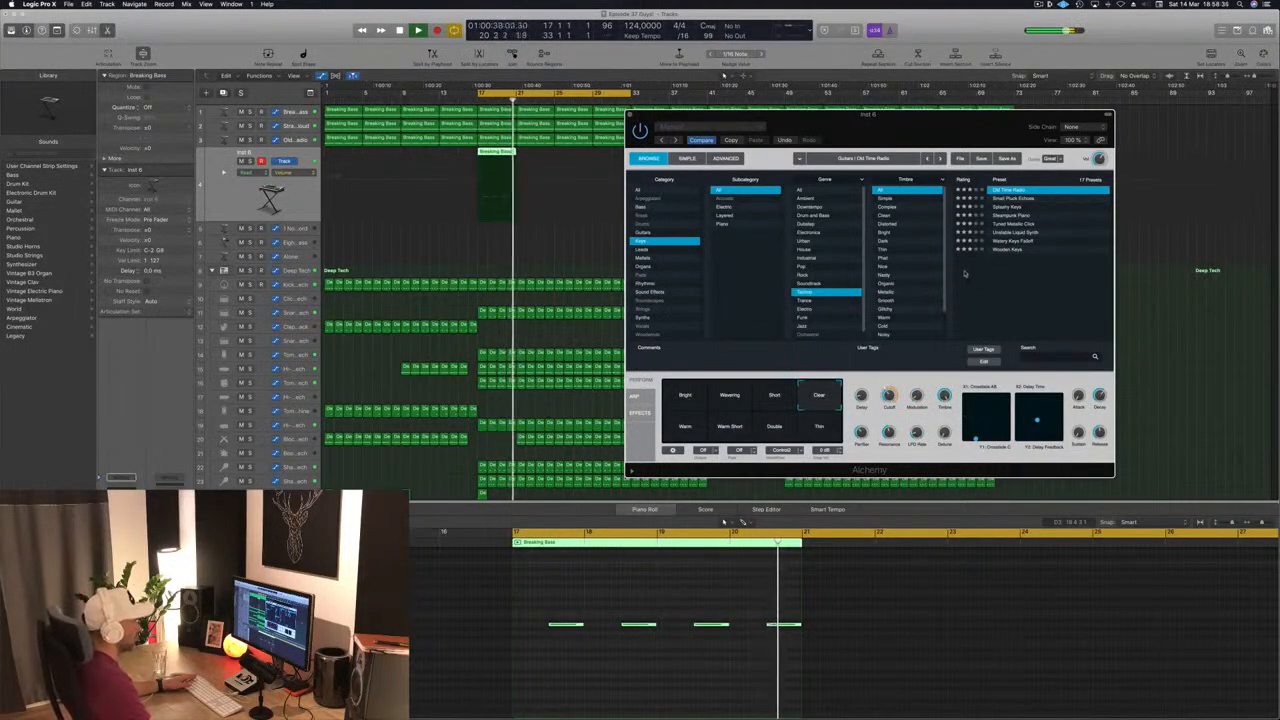
Load the Small Pluck Echoes preset and audition its Soft, Pluck, Shorter, Bright & Short and Chord variations
{"action": "left_click", "coordinate": [1011, 199]}
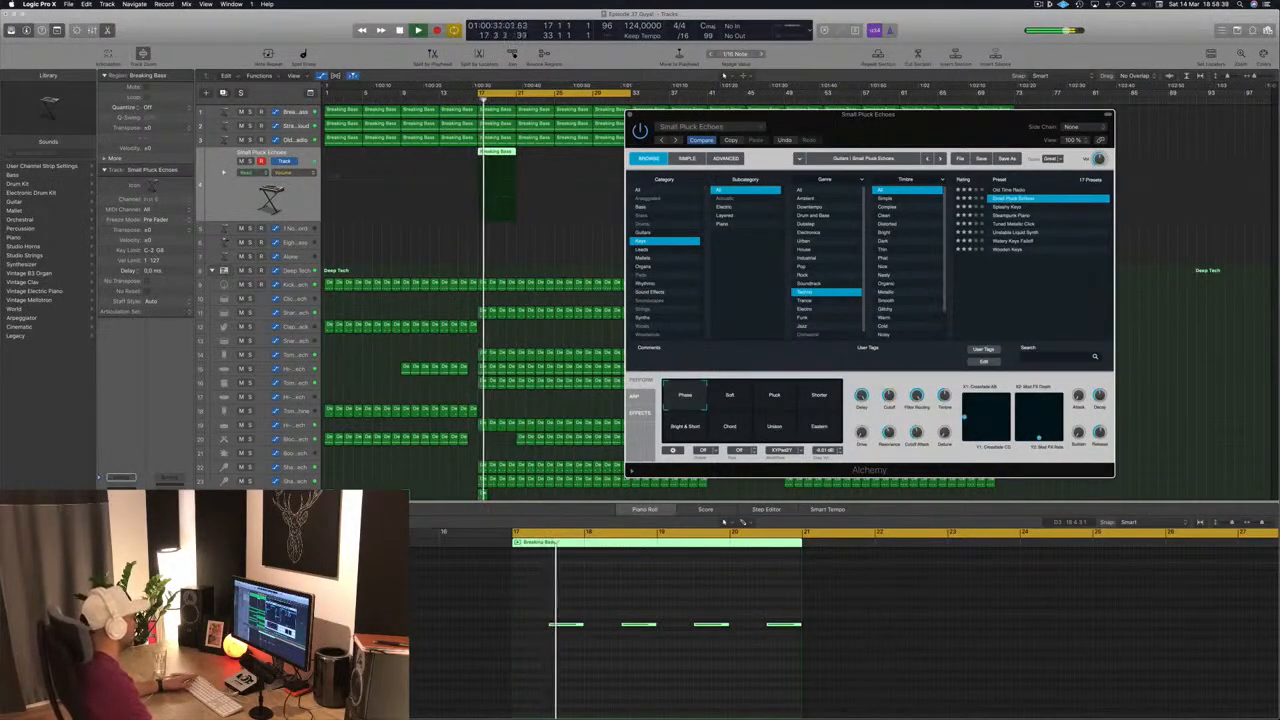
{"action": "left_click", "coordinate": [734, 404]}
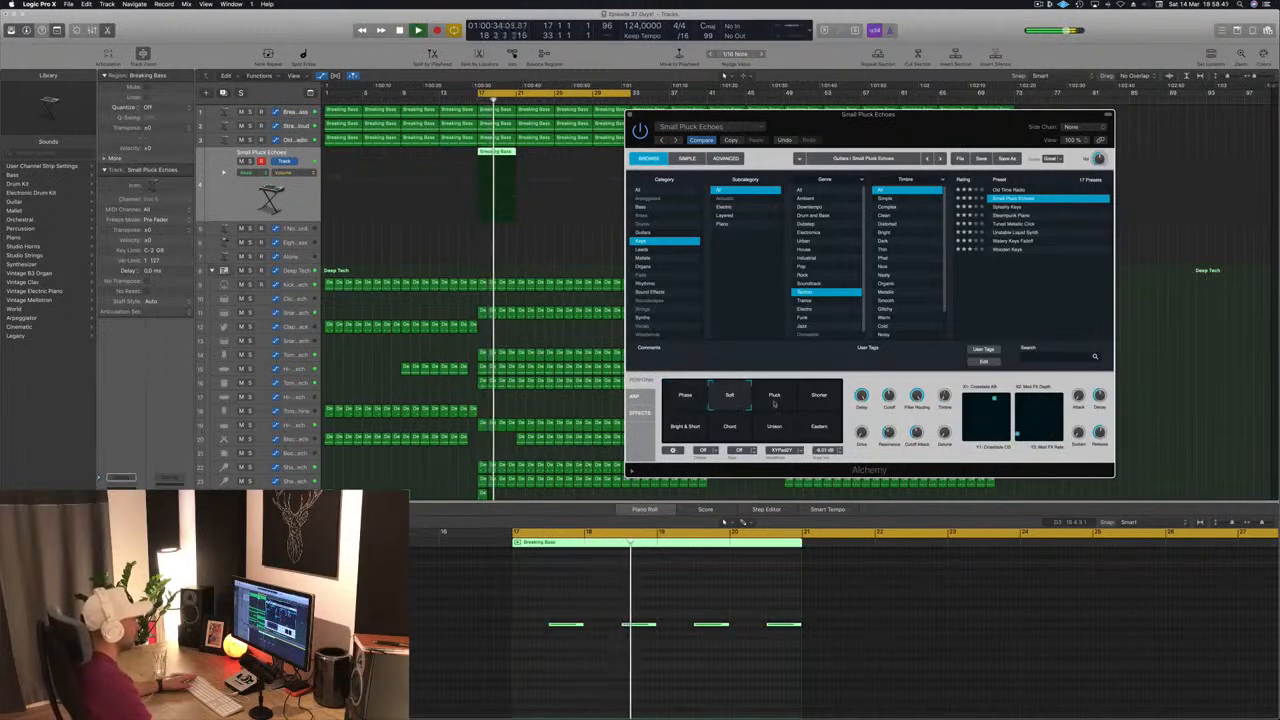
{"action": "left_click", "coordinate": [779, 407]}
{"action": "left_click", "coordinate": [823, 406]}
{"action": "left_click", "coordinate": [688, 430]}
{"action": "left_click", "coordinate": [729, 430]}
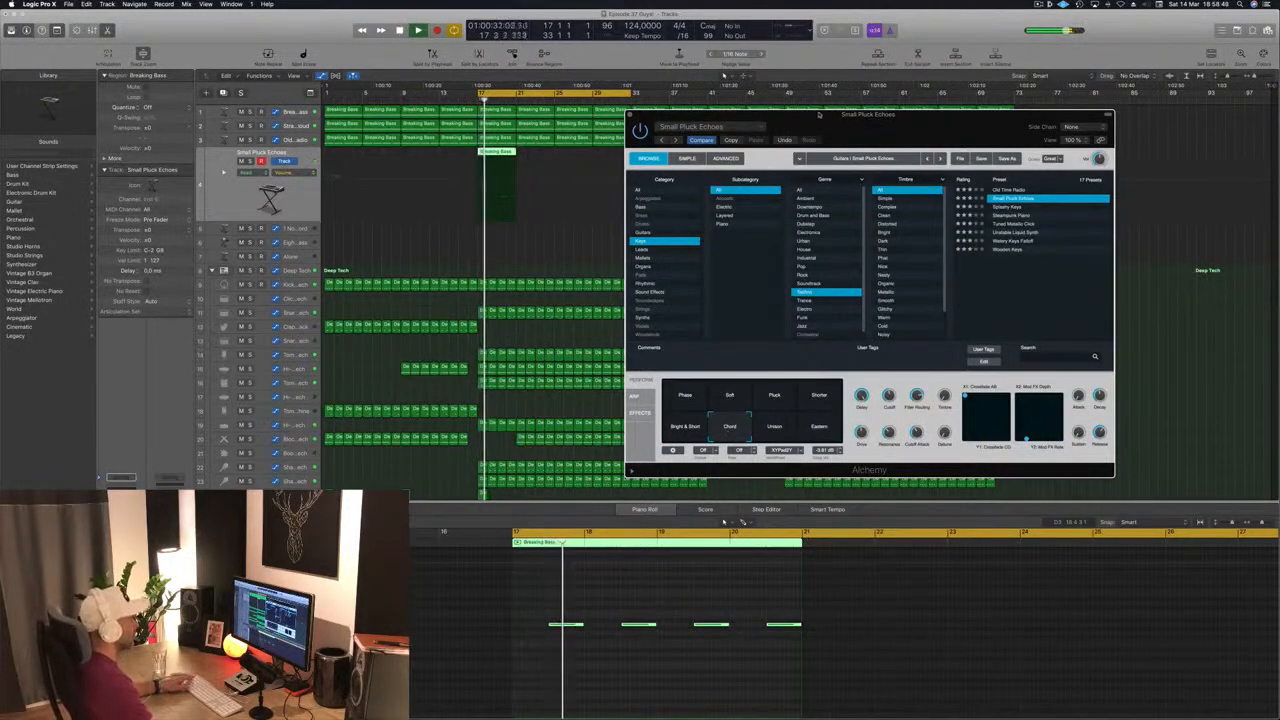
Duplicate the four-bar region on the new track so that copies fill bars 17 to 33
{"action": "left_click_drag", "start_coordinate": [820, 114], "coordinate": [1008, 162]}
{"action": "left_click_drag", "start_coordinate": [542, 160], "coordinate": [566, 160]}
{"action": "left_click", "coordinate": [490, 154], "text": "shift"}
{"action": "left_click_drag", "start_coordinate": [1073, 169], "coordinate": [855, 123]}
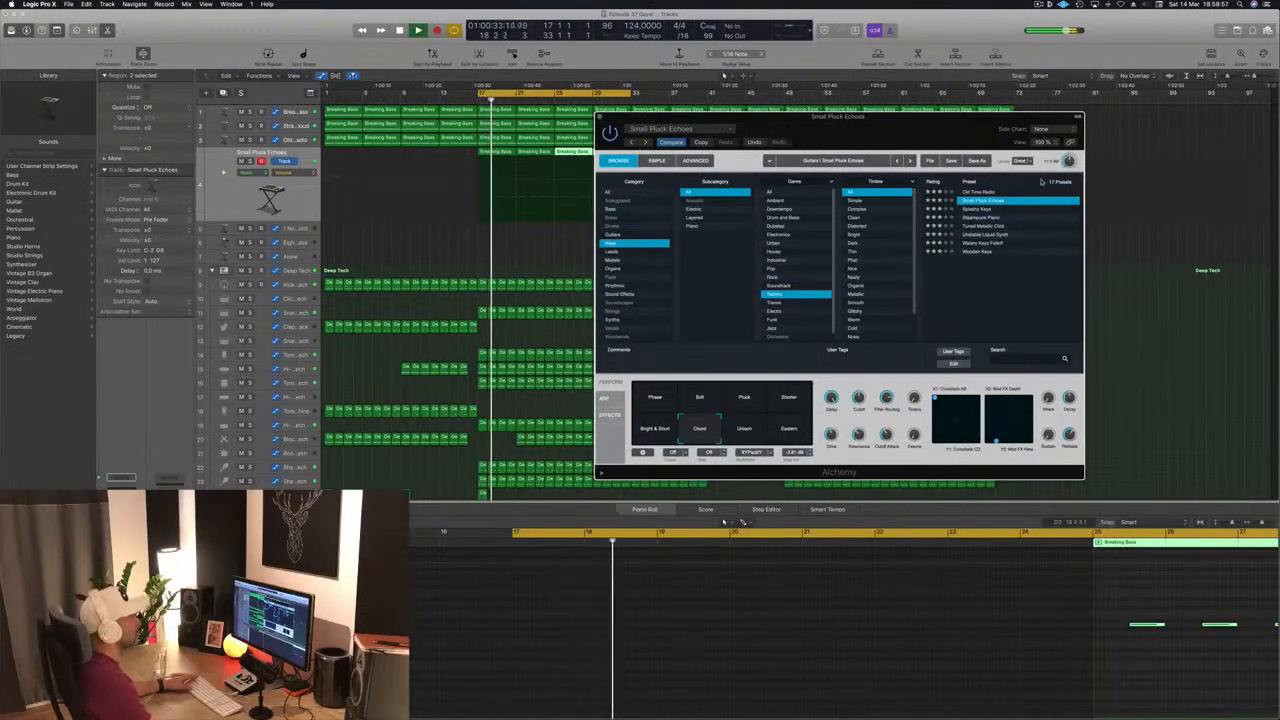
Audition the Unison and Eastern variations of the Small Pluck Echoes preset
{"action": "left_click", "coordinate": [745, 428]}
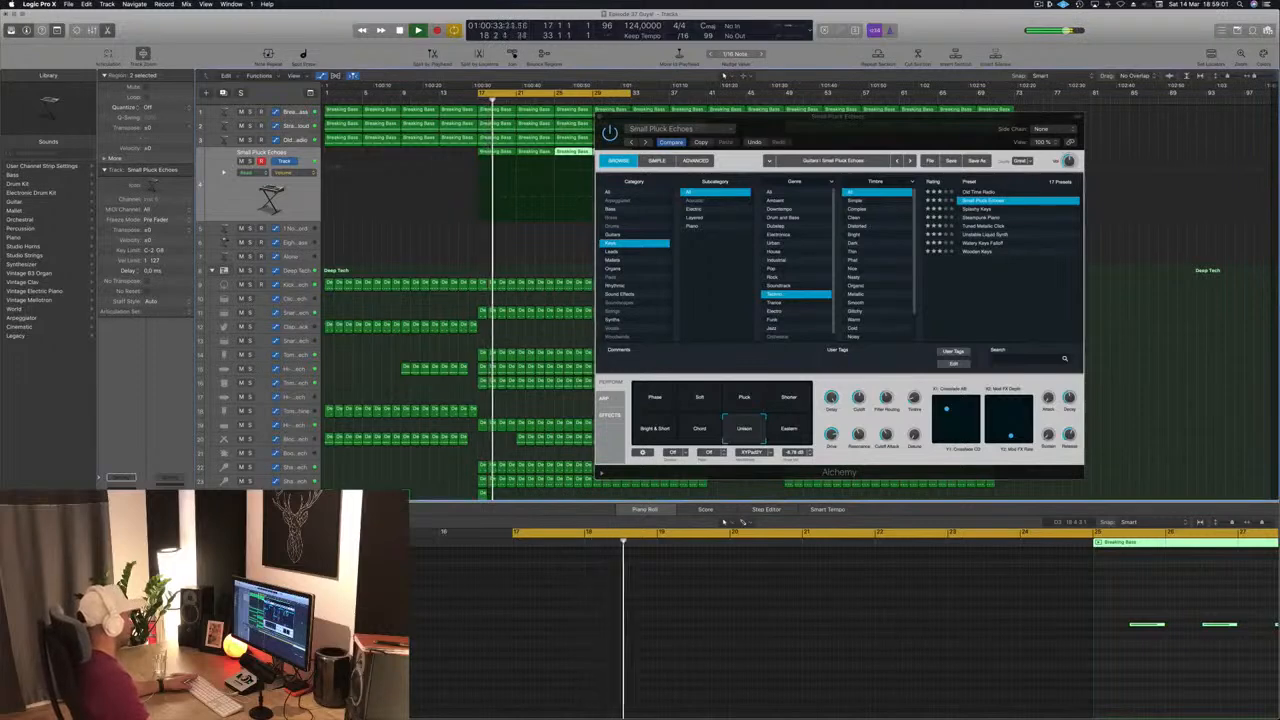
{"action": "left_click", "coordinate": [789, 428]}
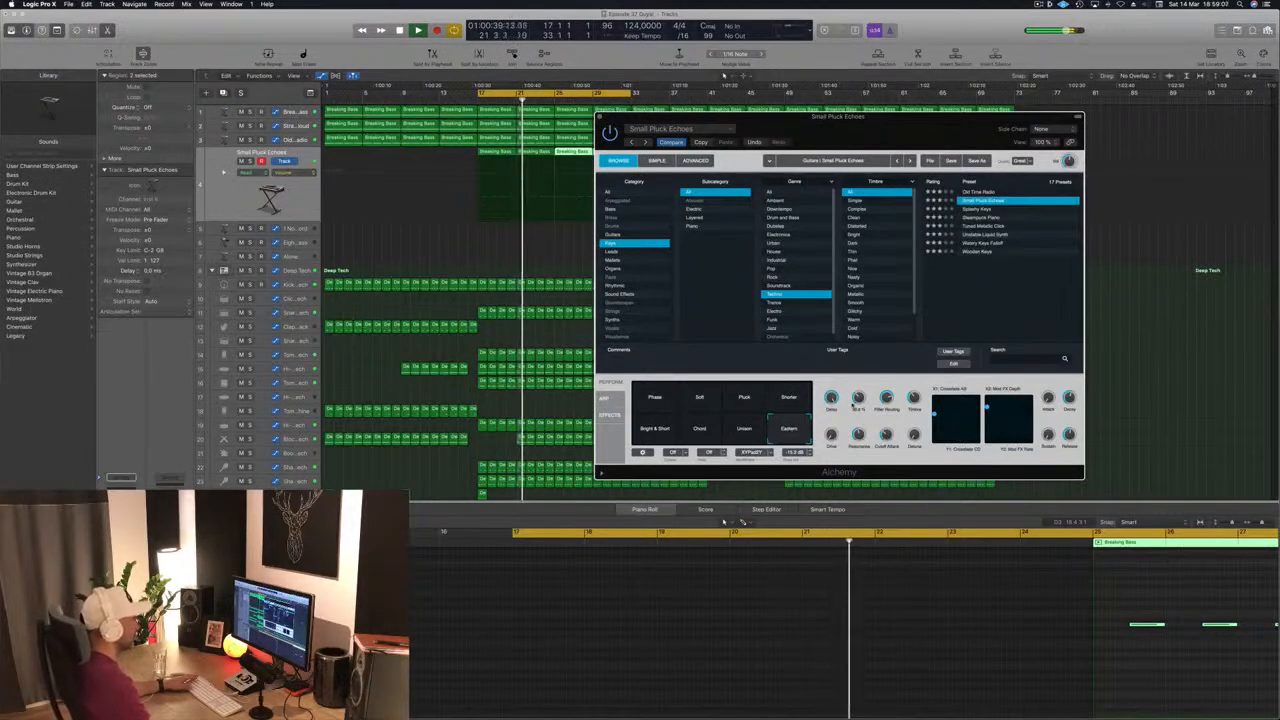
{"action": "left_click_drag", "start_coordinate": [862, 129], "coordinate": [981, 117]}
Load the Splashy Keys preset and audition variations including Key Driver, Distorted Organ, Room and Wet Organ
{"action": "left_click", "coordinate": [887, 224]}
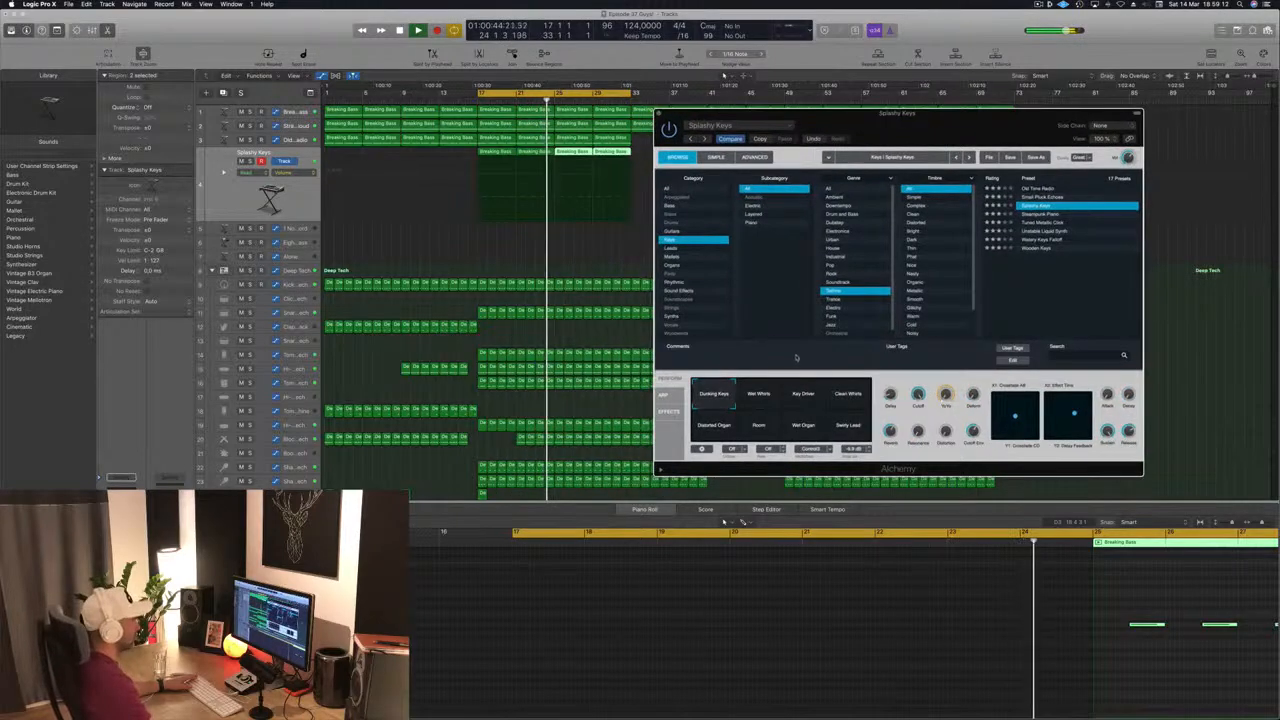
{"action": "left_click", "coordinate": [805, 398]}
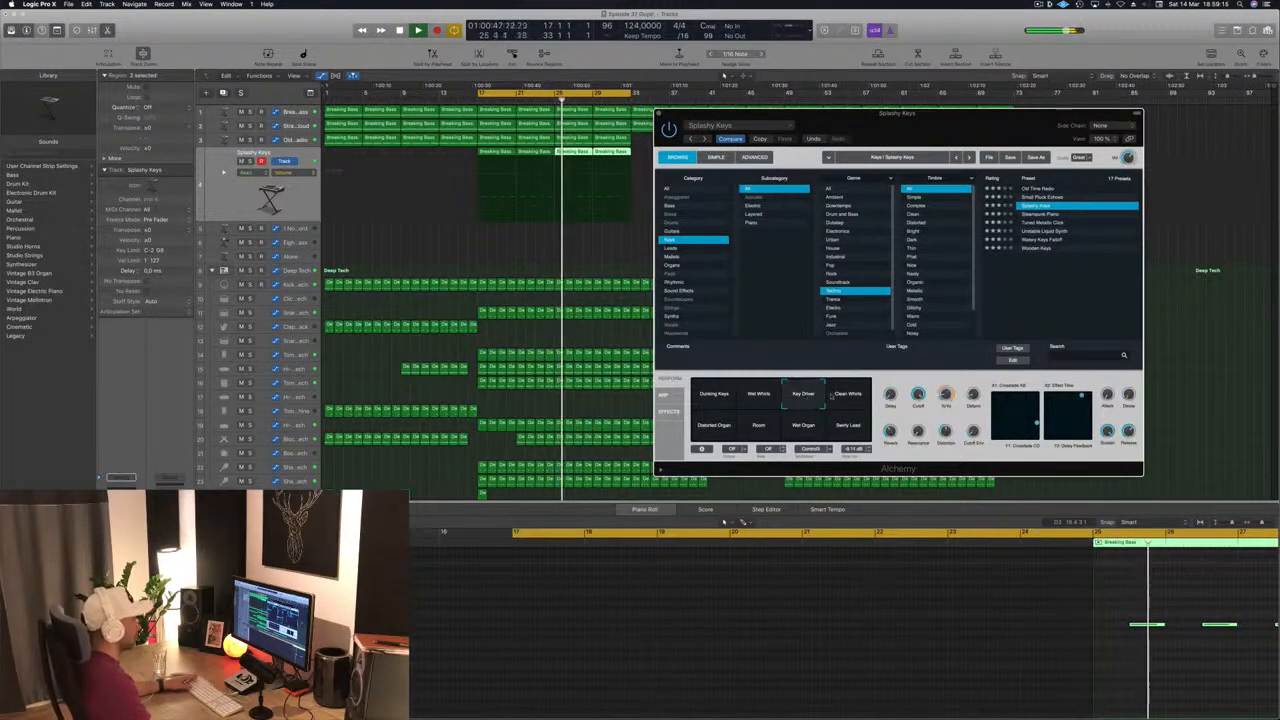
{"action": "left_click", "coordinate": [848, 395]}
{"action": "left_click", "coordinate": [718, 428]}
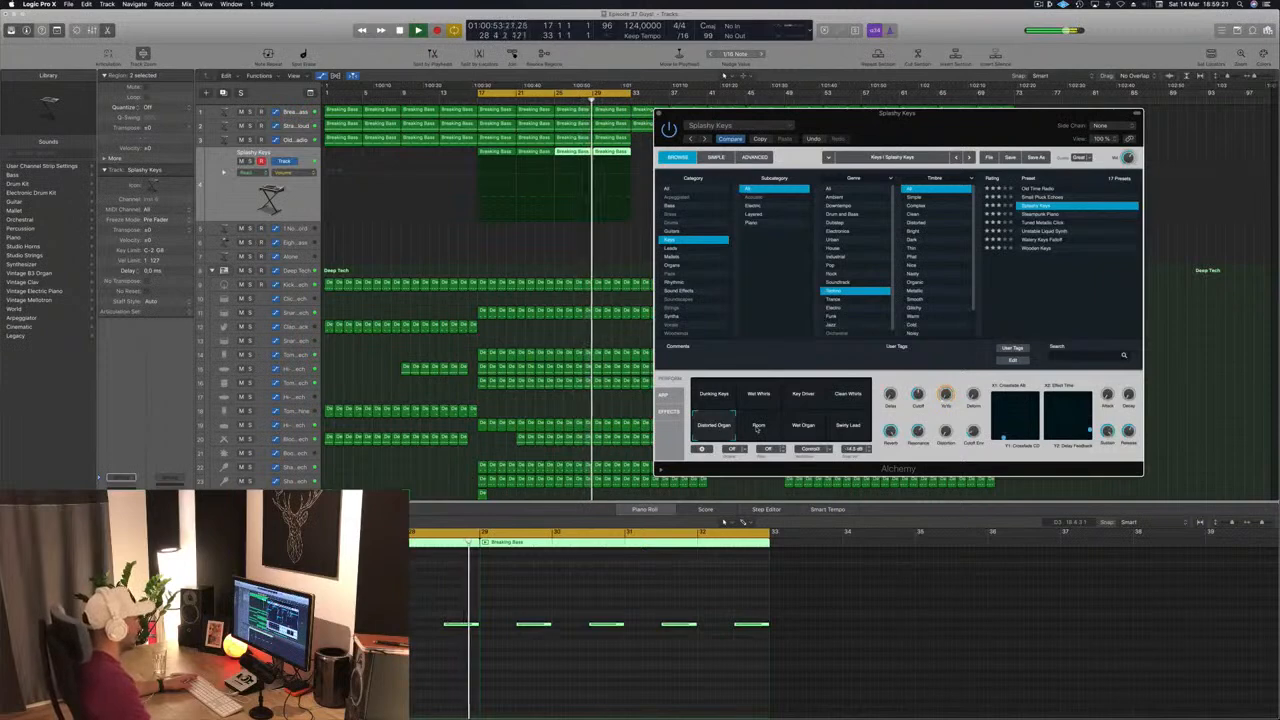
{"action": "left_click", "coordinate": [766, 428]}
{"action": "left_click", "coordinate": [805, 428]}
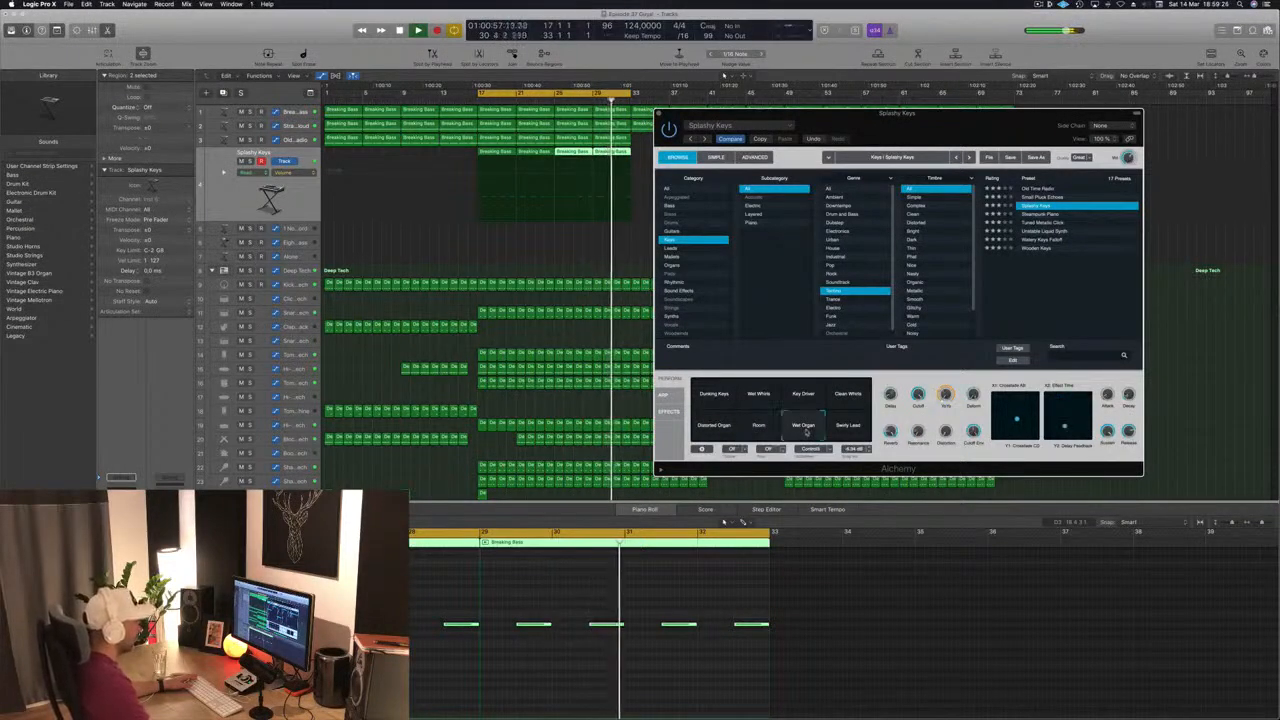
Audition the Steampunk Piano and Tuned Metallic Click presets, plus the Wooden Keys variations from Punch to Synthy
{"action": "left_click", "coordinate": [1040, 214]}
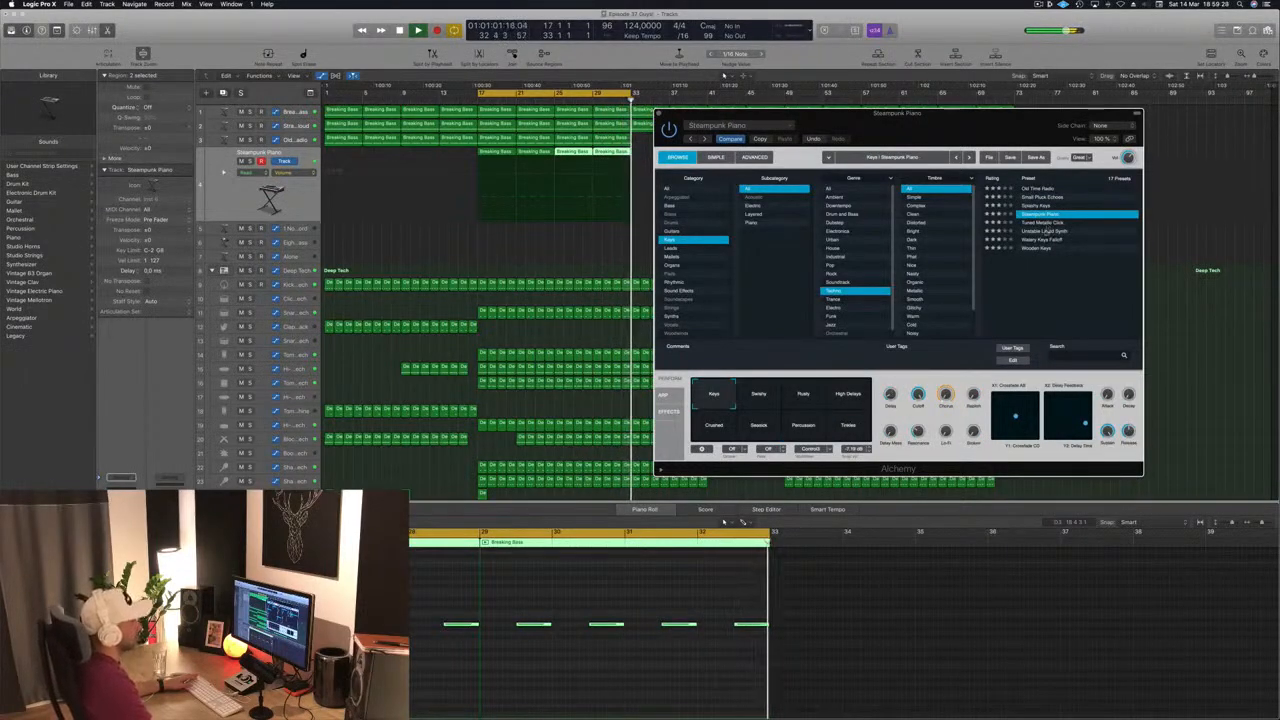
{"action": "left_click", "coordinate": [1044, 222]}
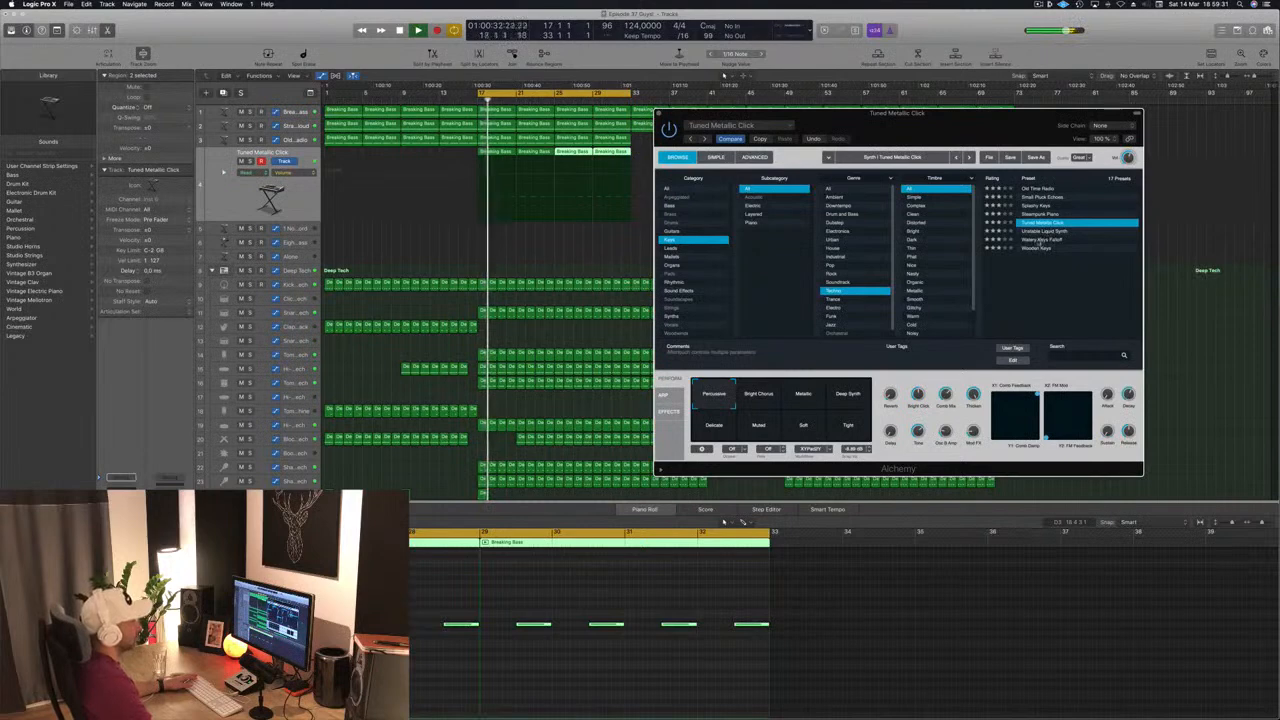
{"action": "left_click", "coordinate": [1040, 248]}
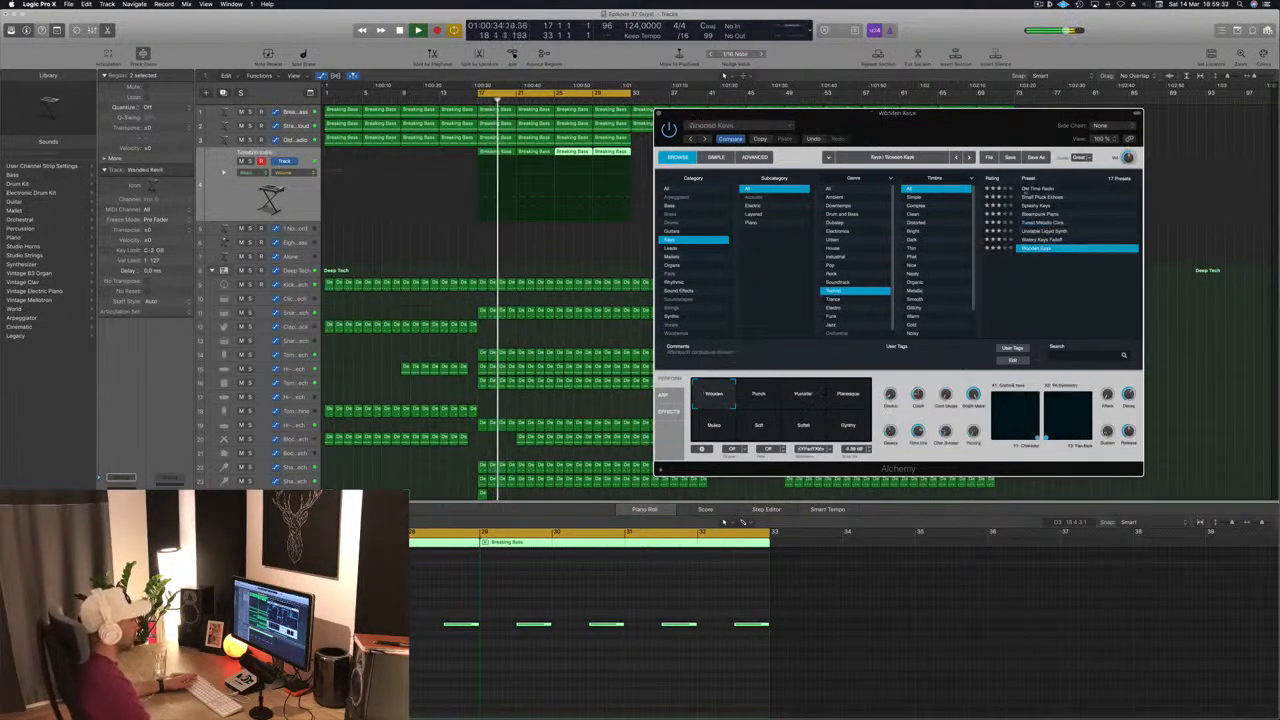
{"action": "left_click", "coordinate": [767, 407]}
{"action": "left_click", "coordinate": [806, 406]}
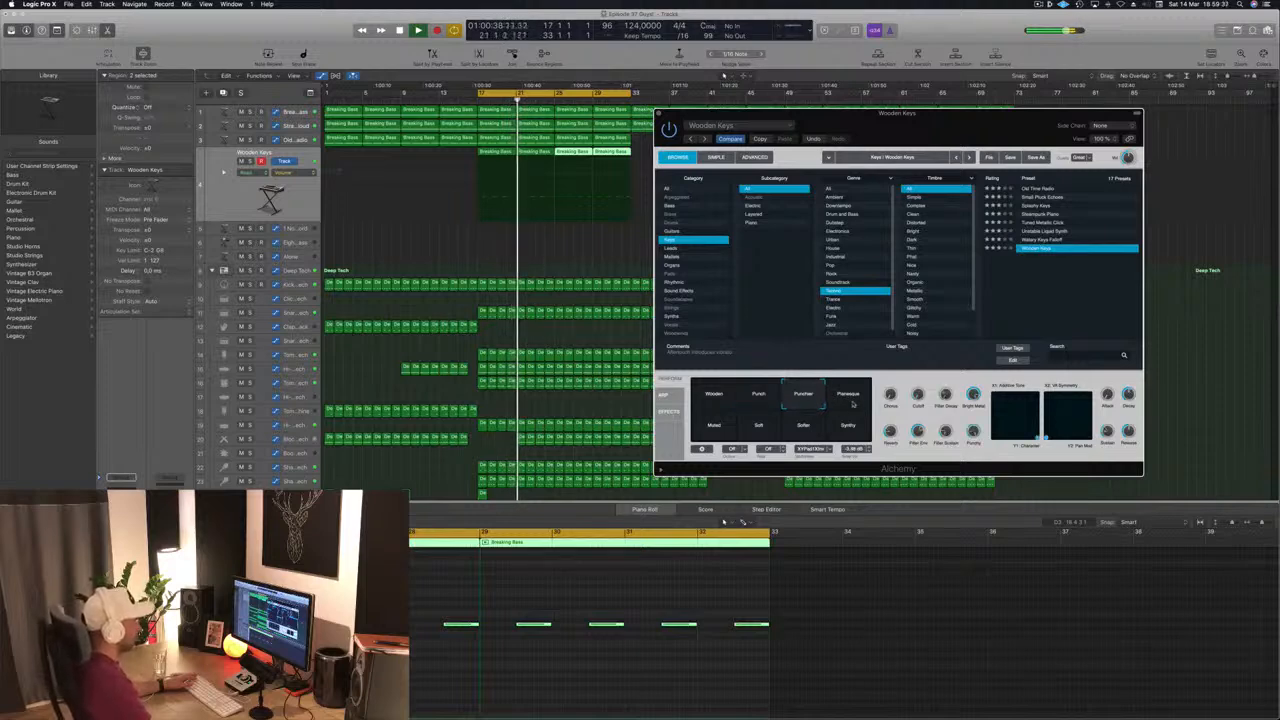
{"action": "left_click", "coordinate": [851, 403]}
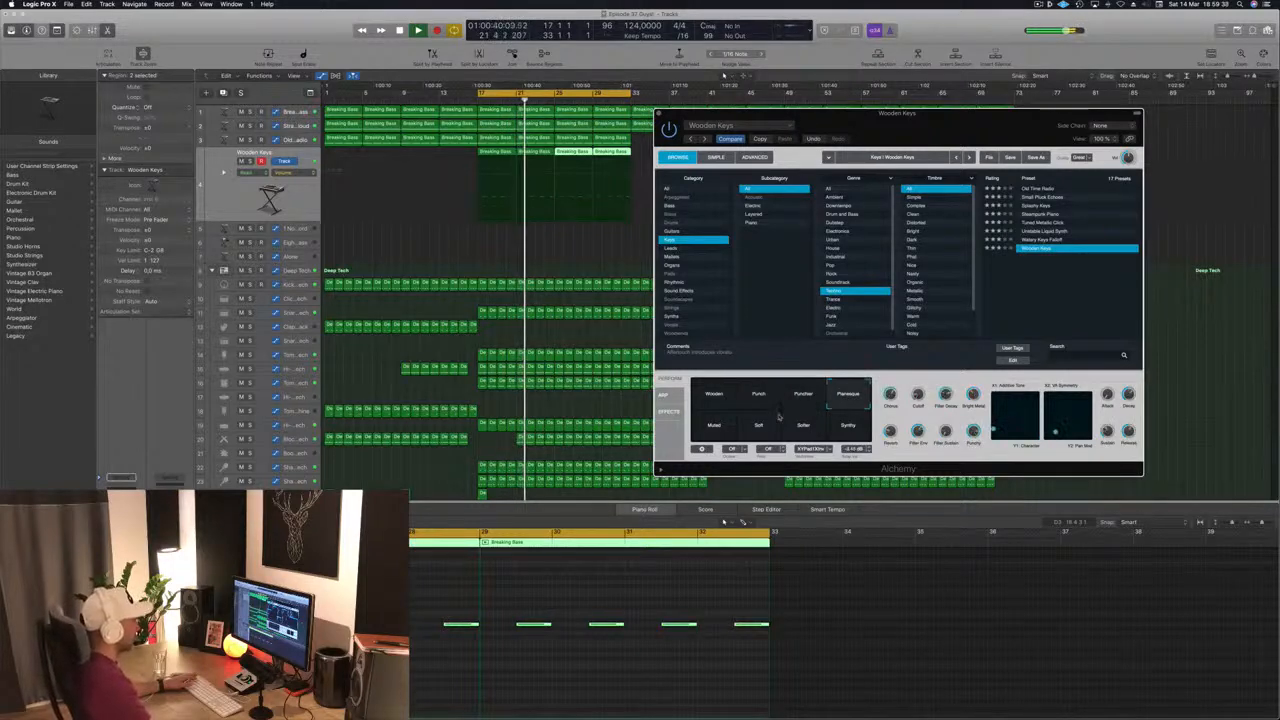
{"action": "left_click", "coordinate": [712, 428]}
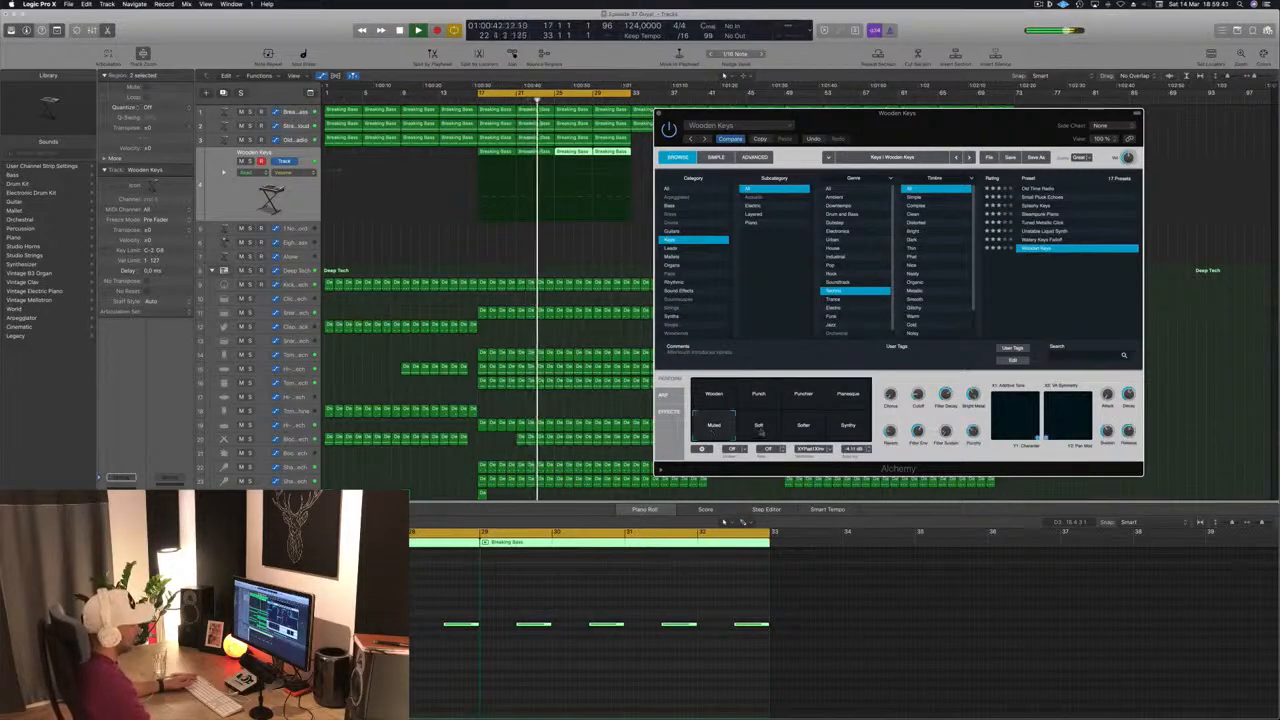
{"action": "left_click", "coordinate": [848, 426]}
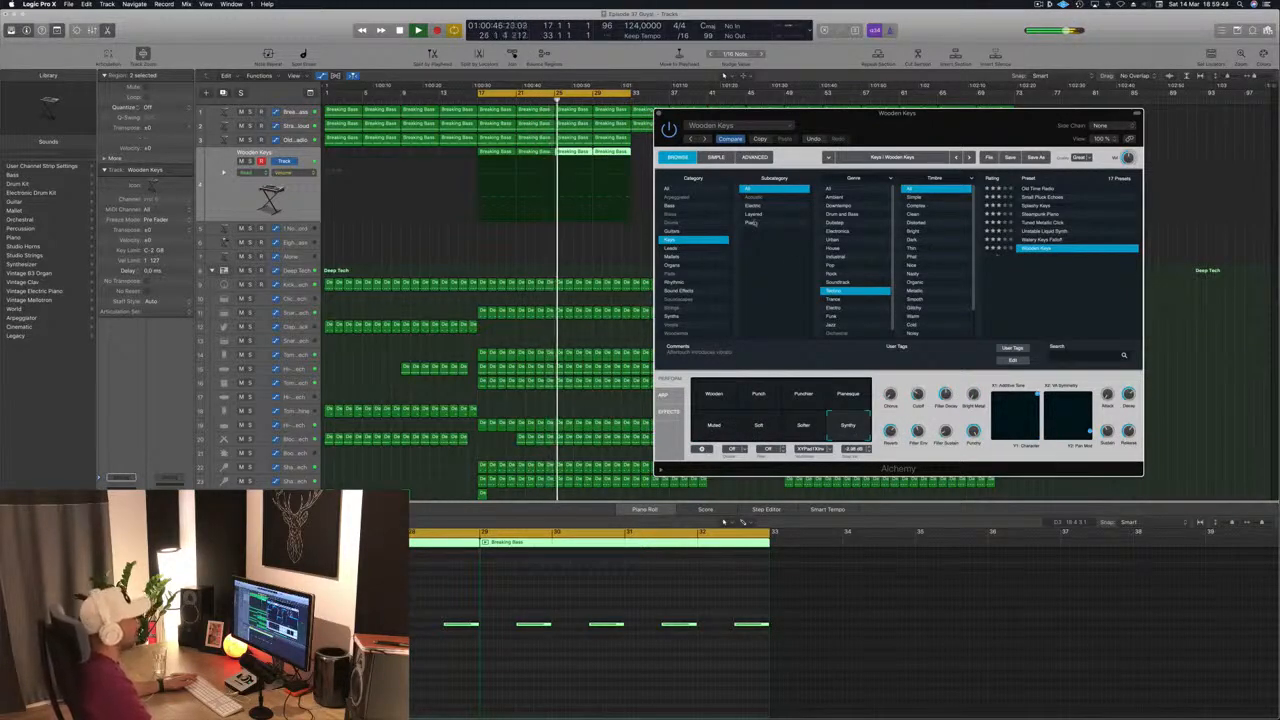
Widen the keys presets to all genres, audition several including Watery Electric Piano, load Wooden Bells and close Alchemy
{"action": "left_click", "coordinate": [830, 189]}
{"action": "left_click", "coordinate": [1040, 198]}
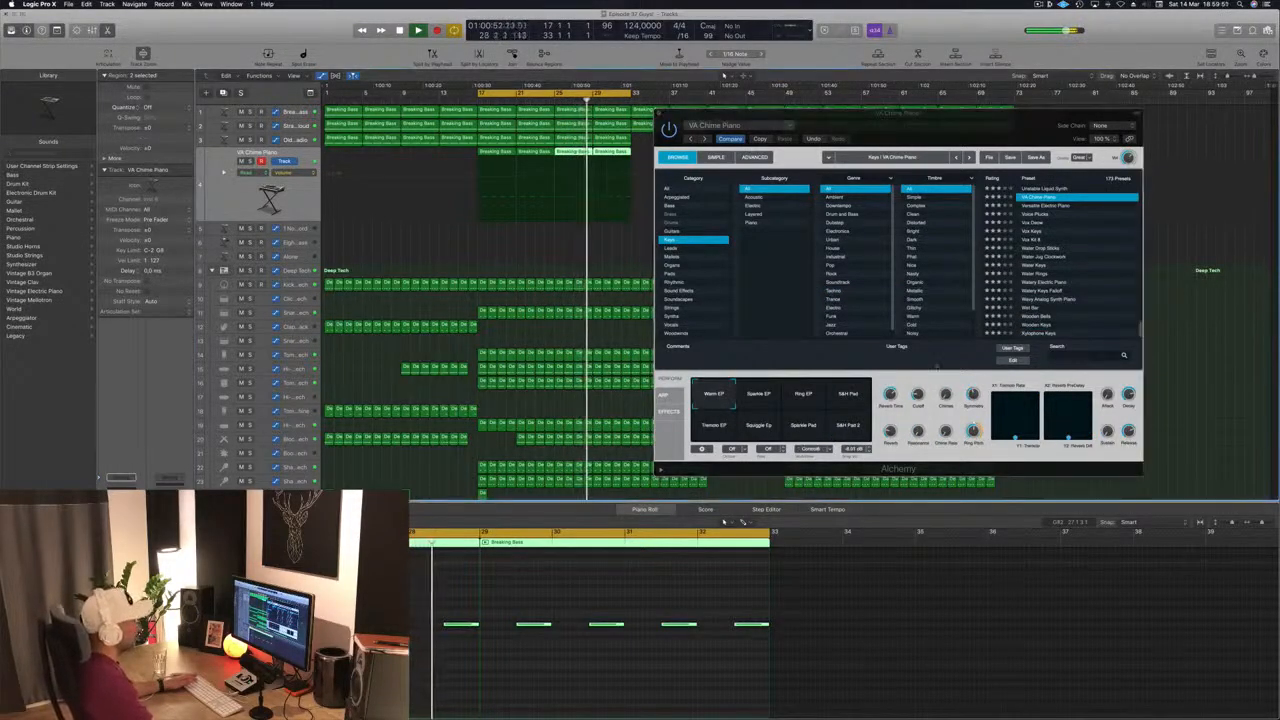
{"action": "left_click", "coordinate": [1040, 284]}
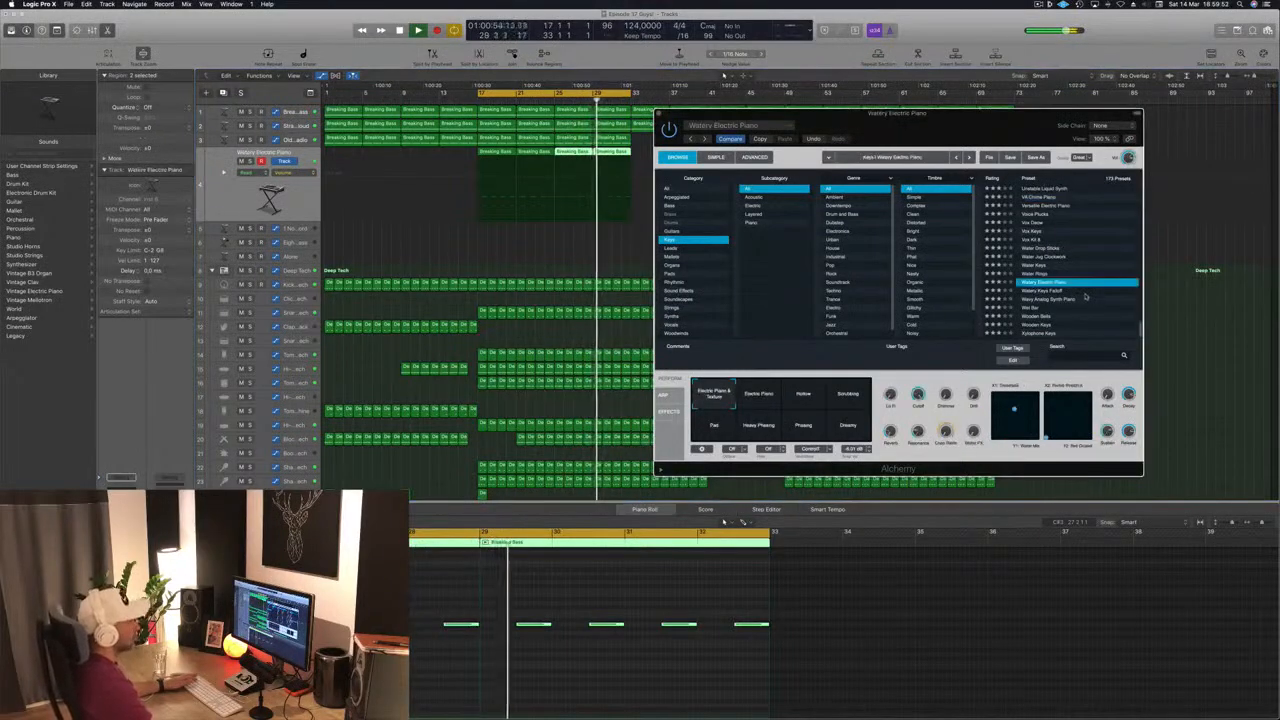
{"action": "left_click", "coordinate": [1040, 307]}
{"action": "left_click", "coordinate": [1037, 317]}
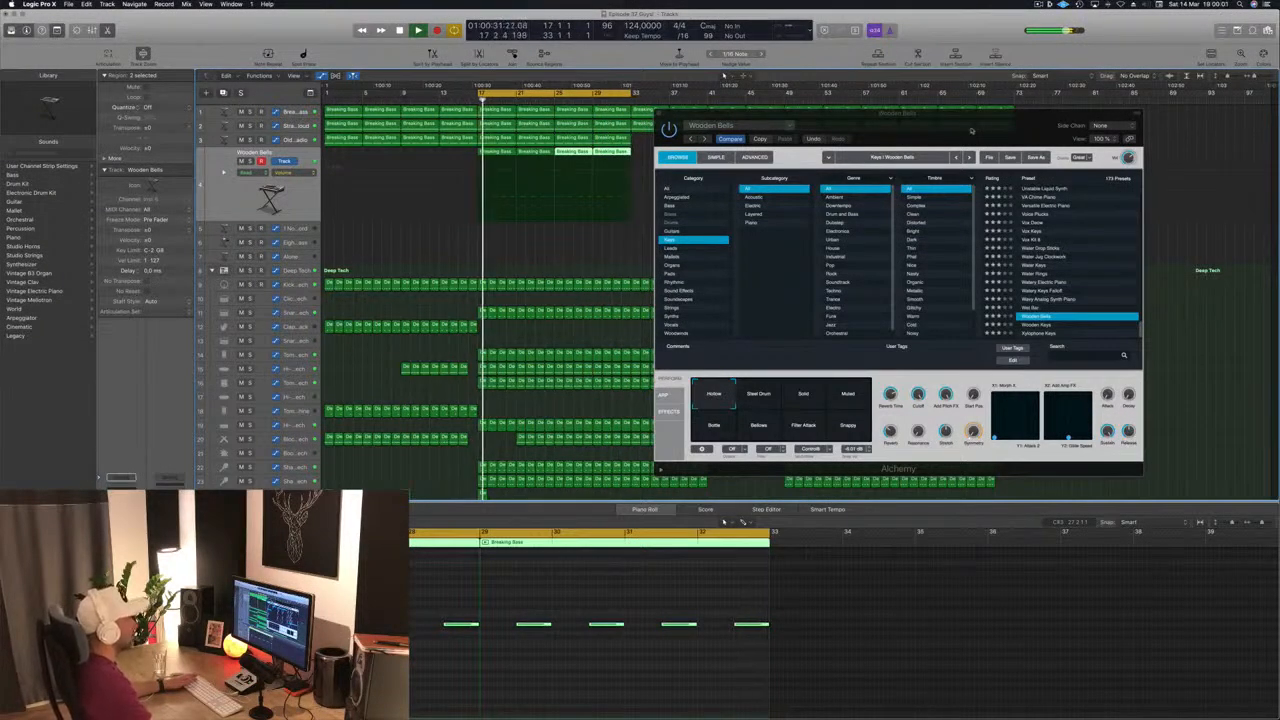
{"action": "left_click_drag", "start_coordinate": [970, 130], "coordinate": [863, 152]}
{"action": "left_click", "coordinate": [552, 140]}
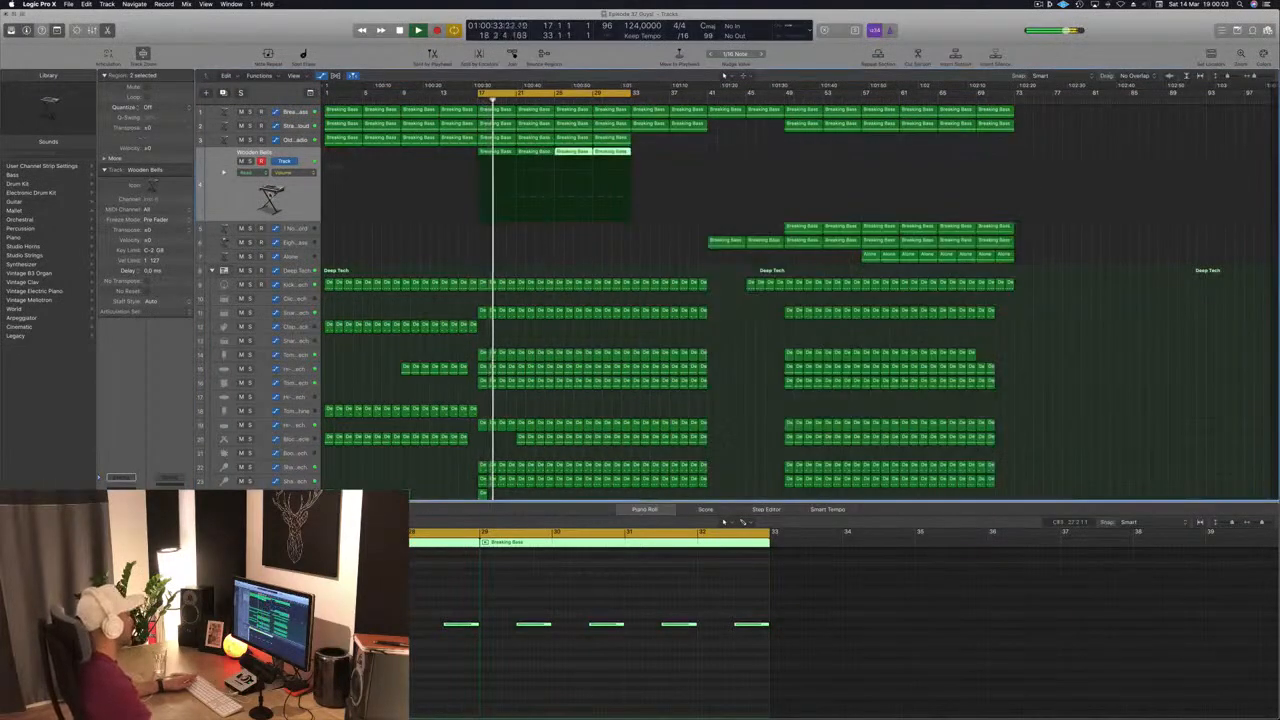
{"action": "left_click", "coordinate": [300, 152]}
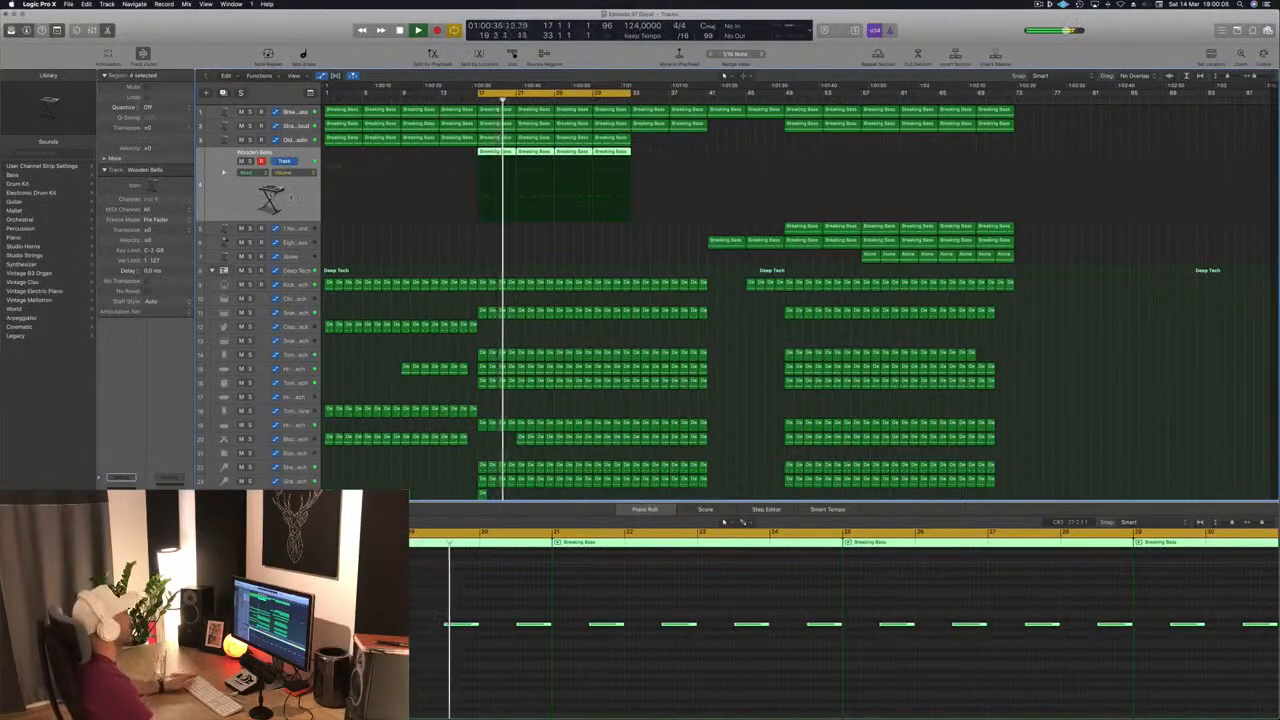
{"action": "left_click", "coordinate": [612, 246]}
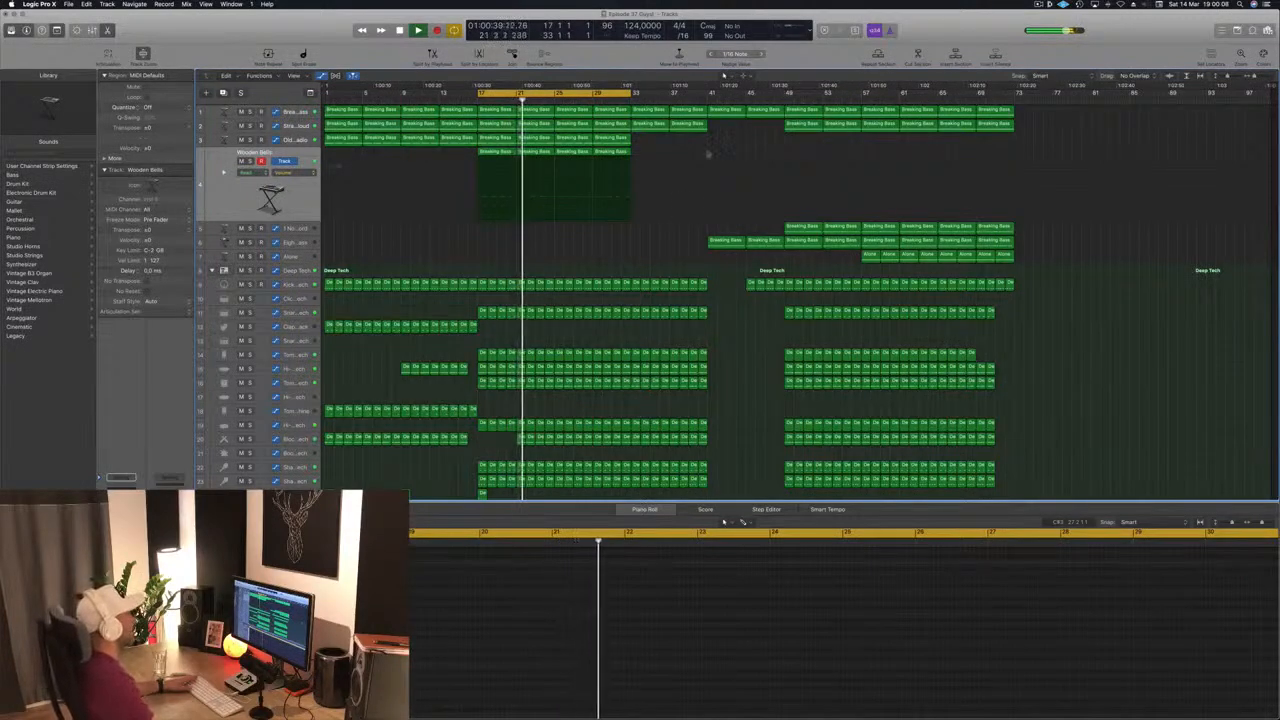
{"action": "scroll", "coordinate": [386, 272], "scroll_direction": "down", "scroll_amount": 5}
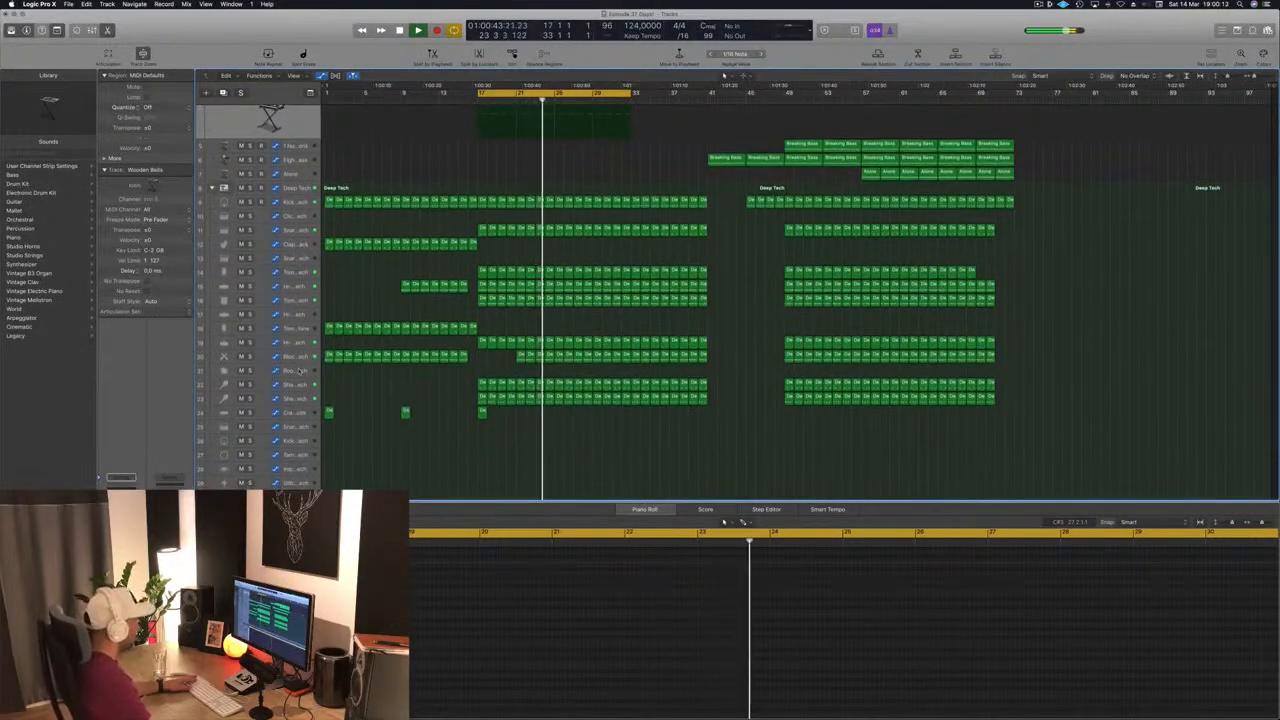
Lower the Kick 1 - Deep Tech low-cut automation points just after the bar 25 peak and at bar 41 to the baseline
{"action": "left_click", "coordinate": [301, 369]}
{"action": "key", "text": "Up"}
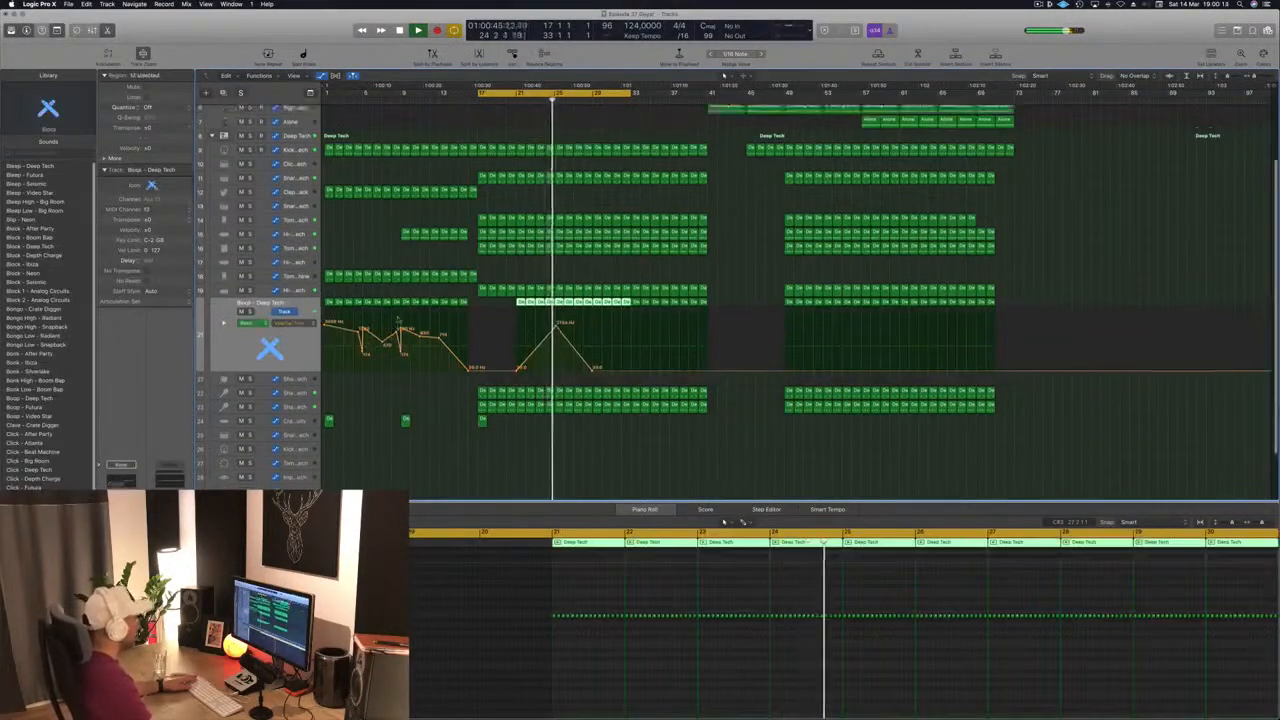
{"action": "scroll", "coordinate": [289, 250], "scroll_direction": "up", "scroll_amount": 4}
{"action": "left_click", "coordinate": [288, 211]}
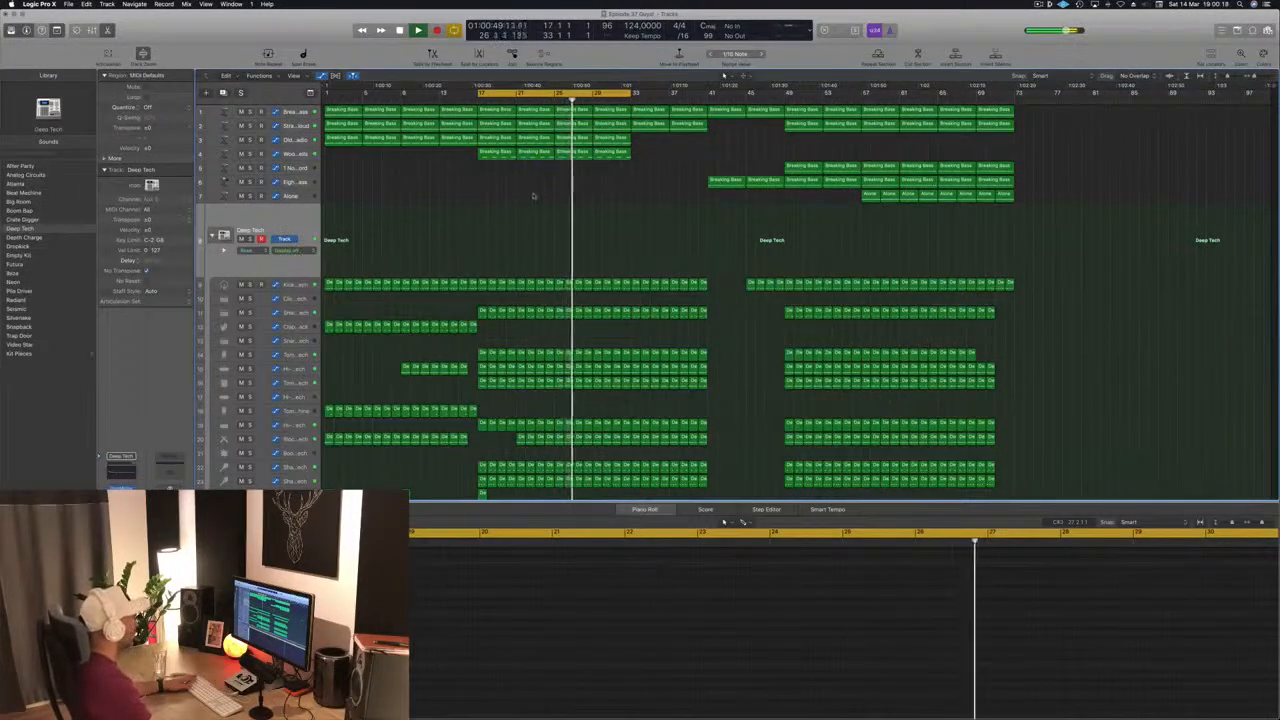
{"action": "left_click", "coordinate": [297, 285]}
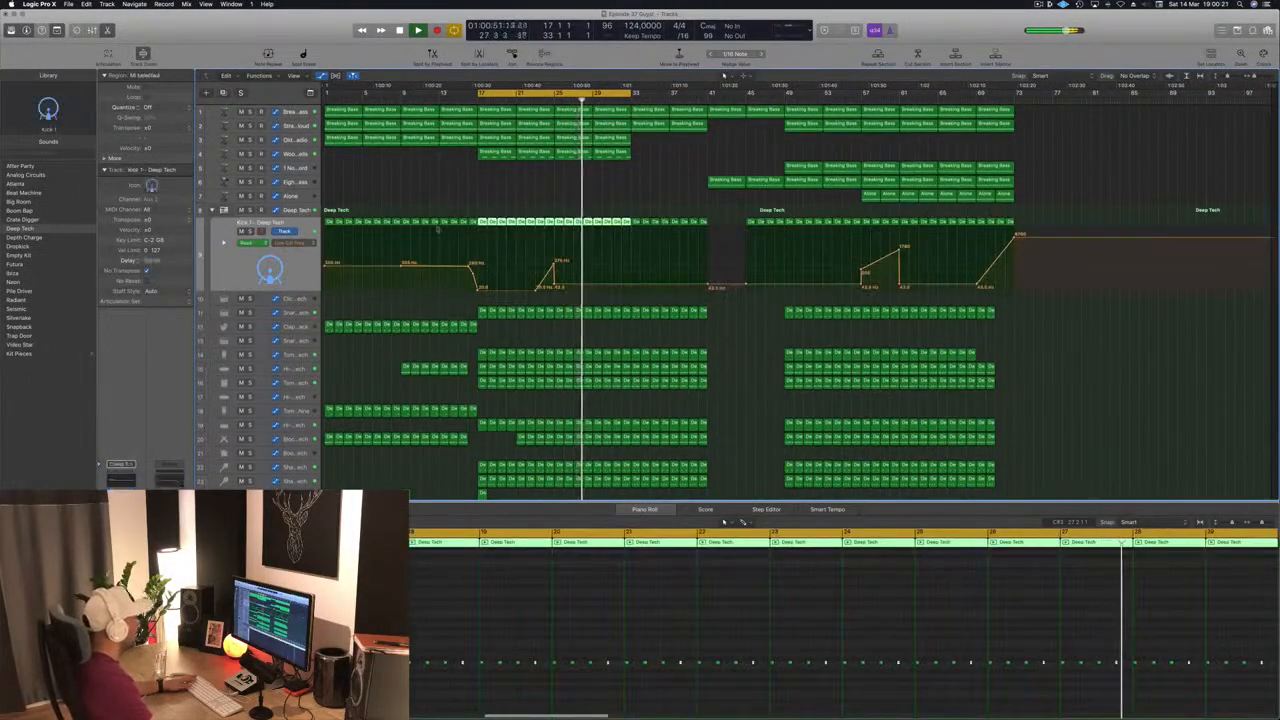
{"action": "left_click_drag", "start_coordinate": [554, 285], "coordinate": [554, 291]}
{"action": "left_click_drag", "start_coordinate": [708, 284], "coordinate": [708, 291]}
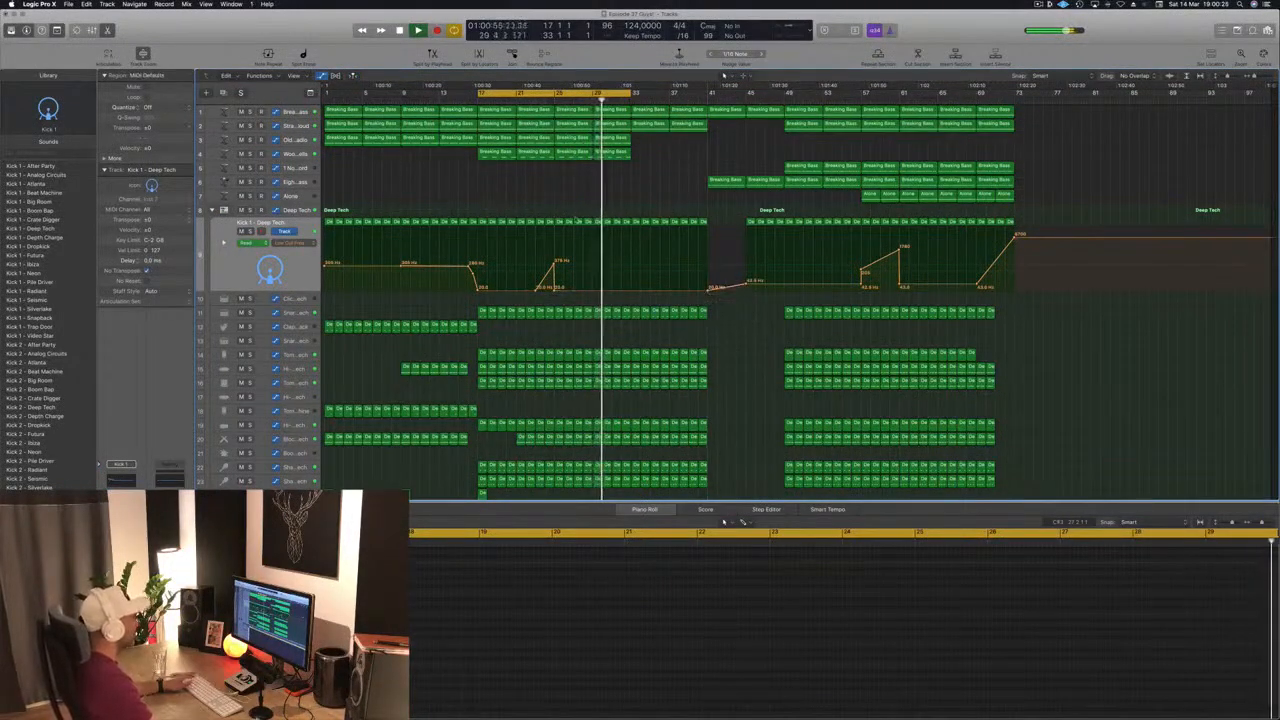
Remove the low-cut automation peak at bar 25 on the Kick 1 track and replay the section
{"action": "left_click", "coordinate": [536, 100]}
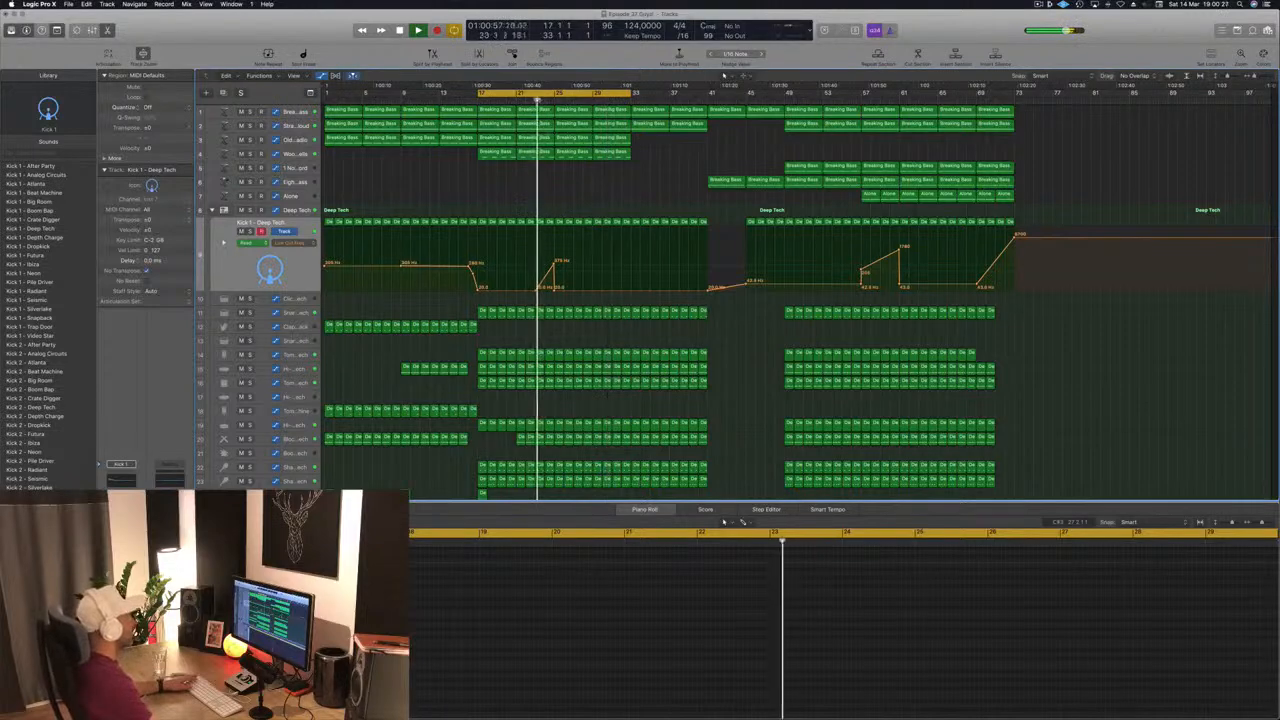
{"action": "double_click", "coordinate": [554, 264]}
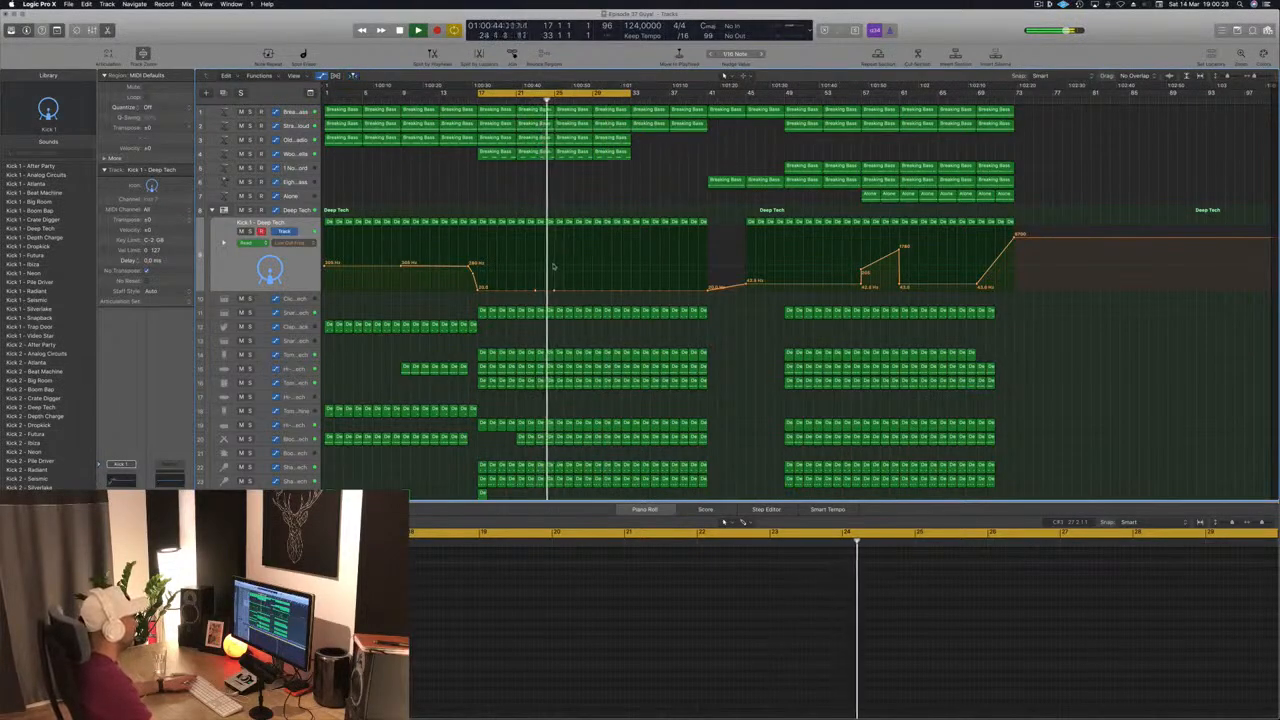
{"action": "left_click", "coordinate": [527, 100]}
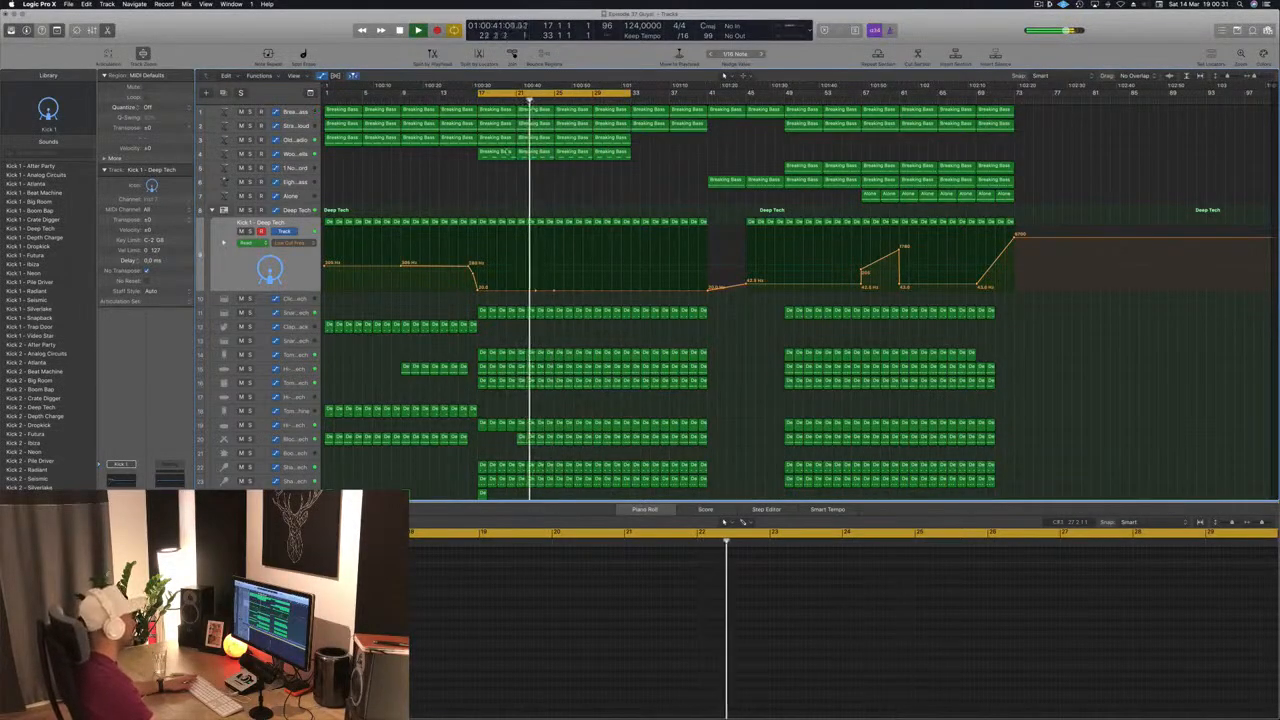
{"action": "key", "text": "Return"}
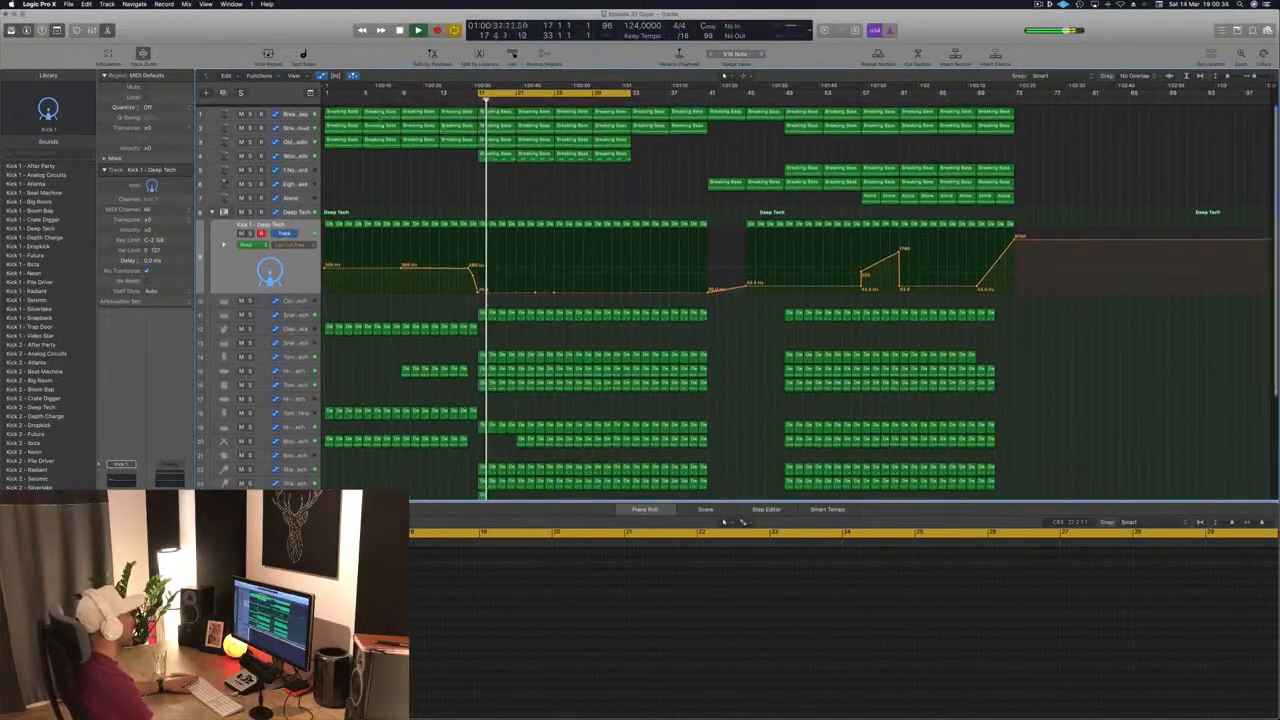
Check the Breaking Bass track's automation and copy the Clap regions of bars 1 to 17 to bars 17 to 33
{"action": "left_click", "coordinate": [292, 111]}
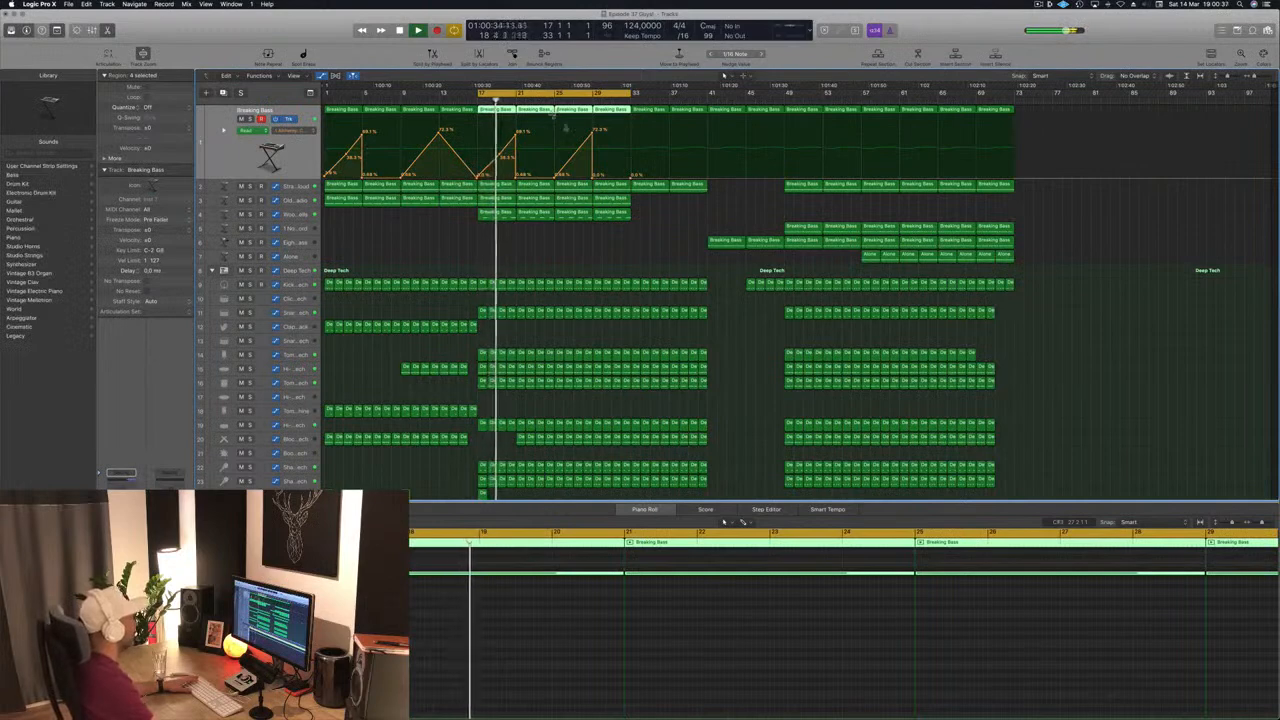
{"action": "left_click", "coordinate": [540, 247]}
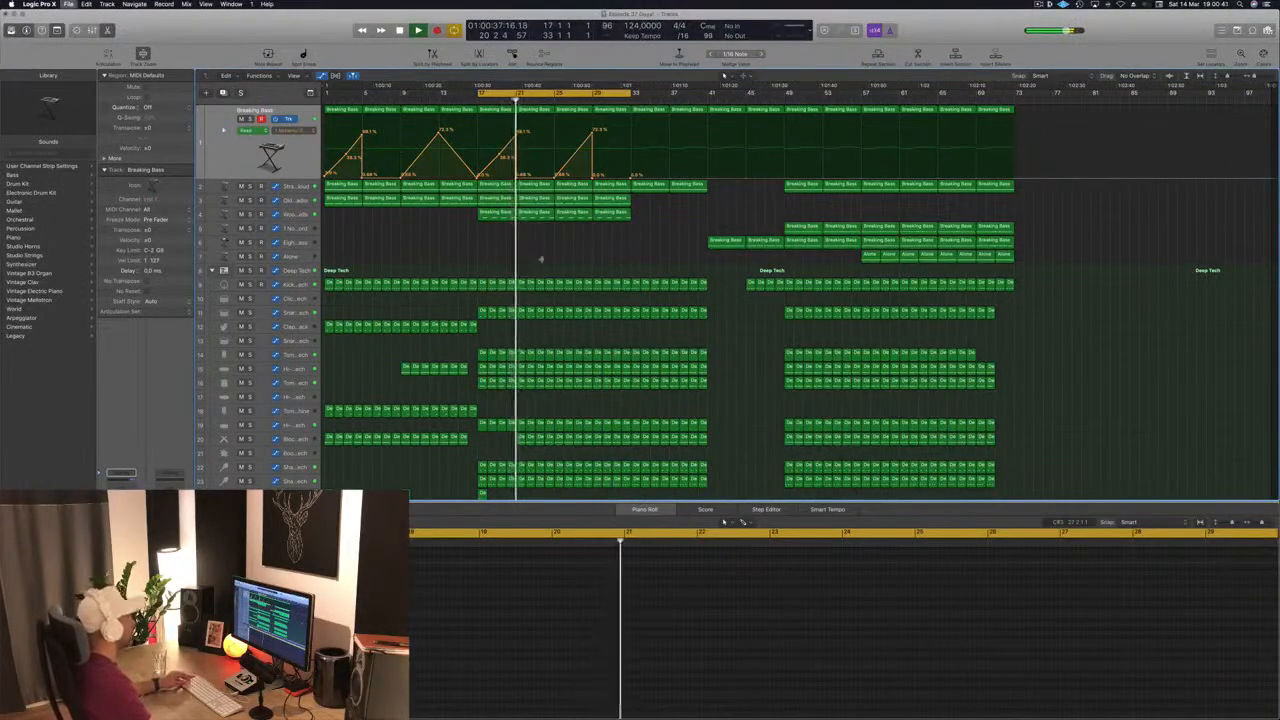
{"action": "scroll", "coordinate": [540, 257], "scroll_direction": "down", "scroll_amount": 5}
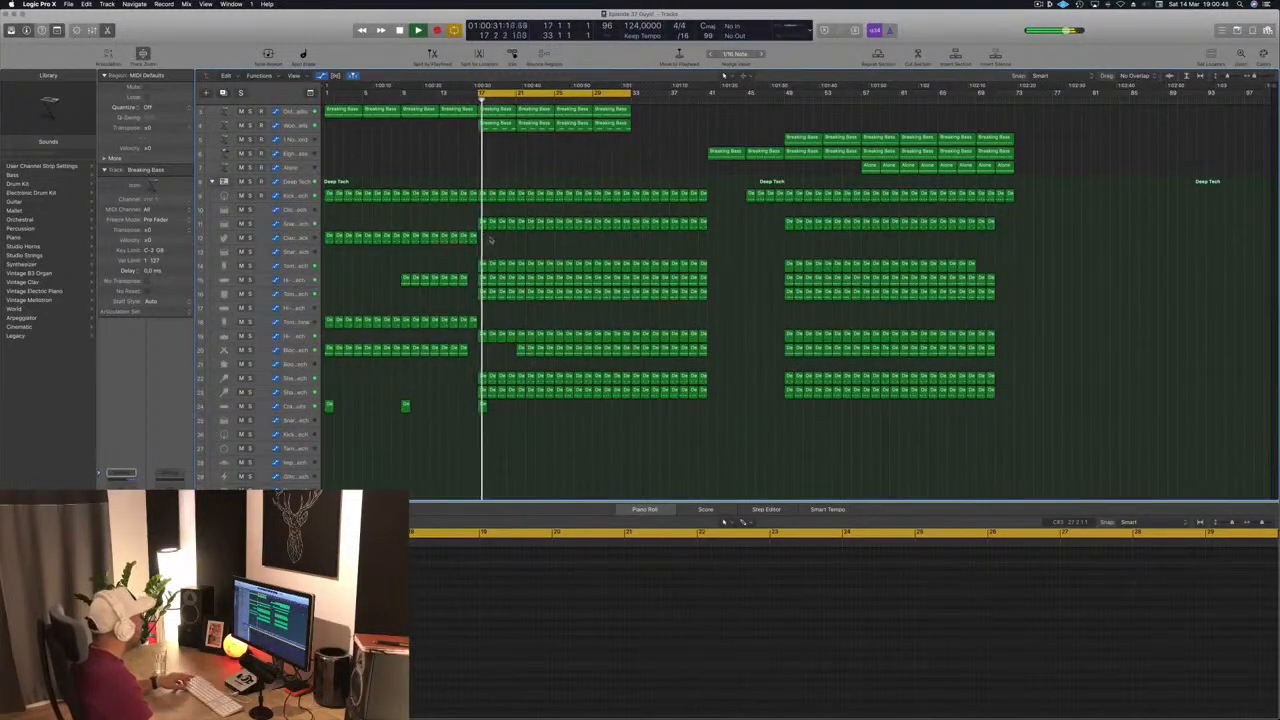
{"action": "left_click_drag", "start_coordinate": [333, 240], "coordinate": [487, 241]}
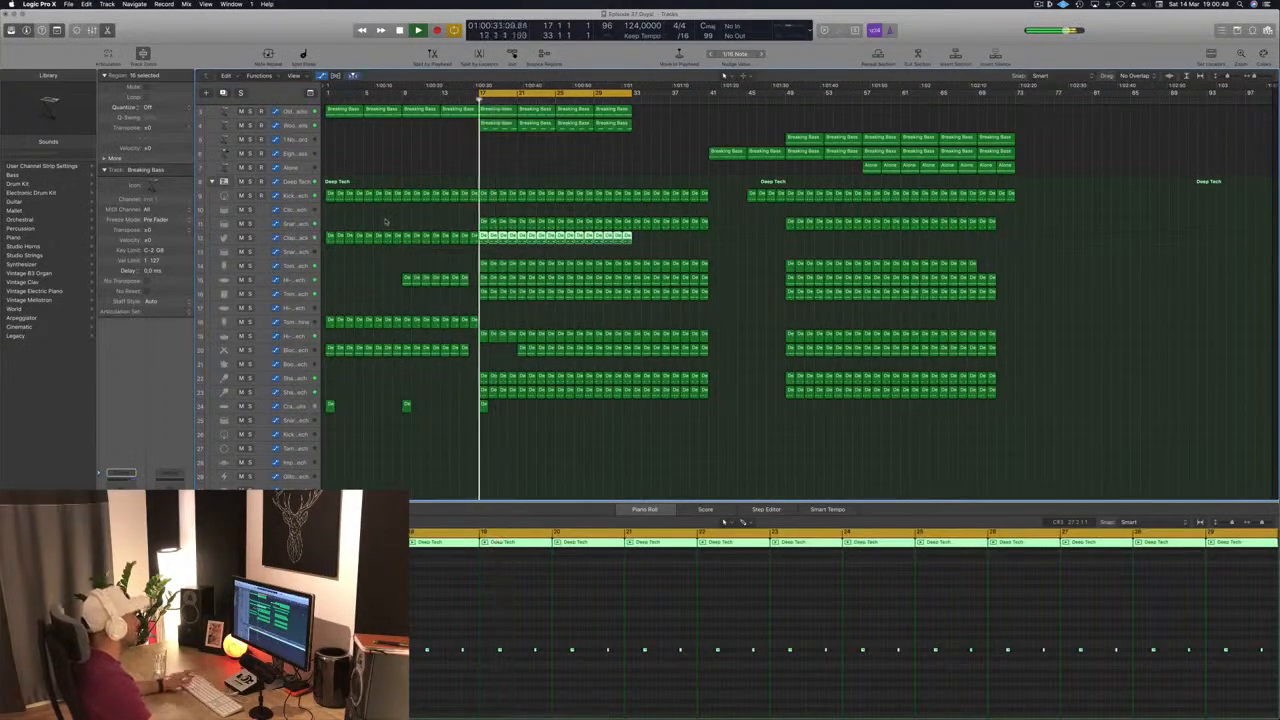
{"action": "left_click", "coordinate": [402, 217]}
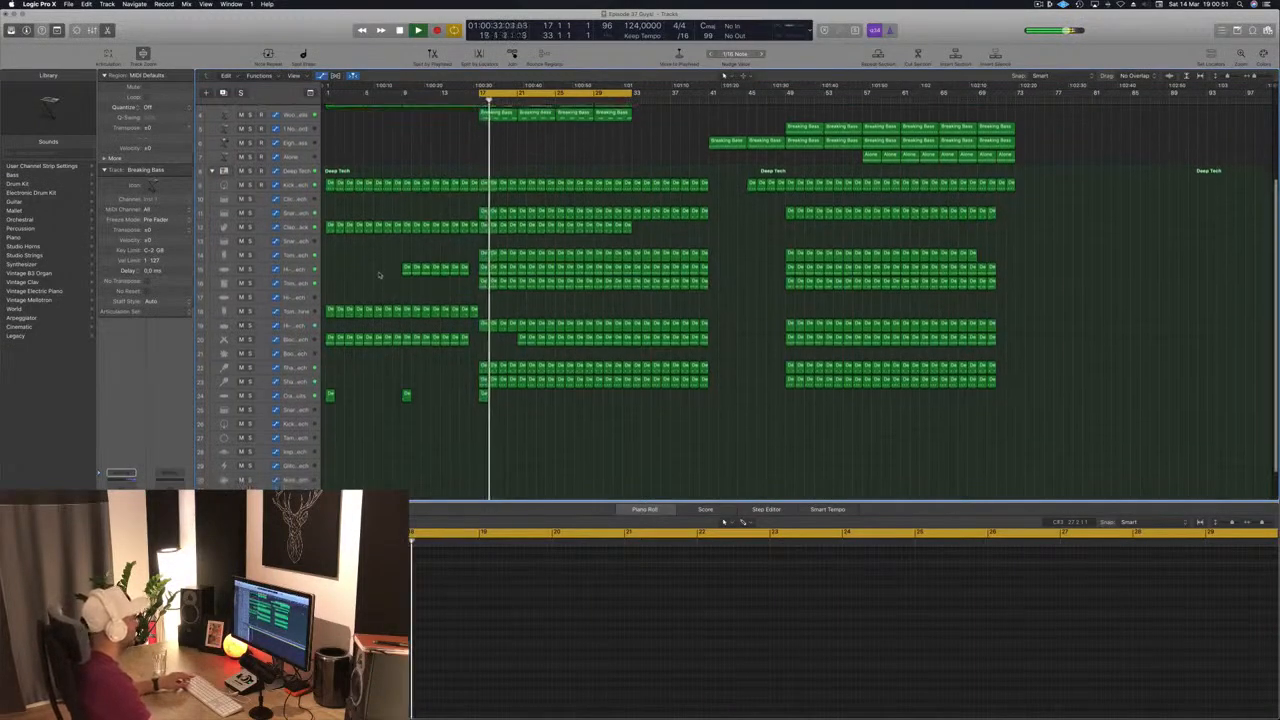
Copy all Tom Low - Beat Machine regions of bars 1 to 17 to bars 17 to 33
{"action": "scroll", "coordinate": [351, 350], "scroll_direction": "down", "scroll_amount": 2}
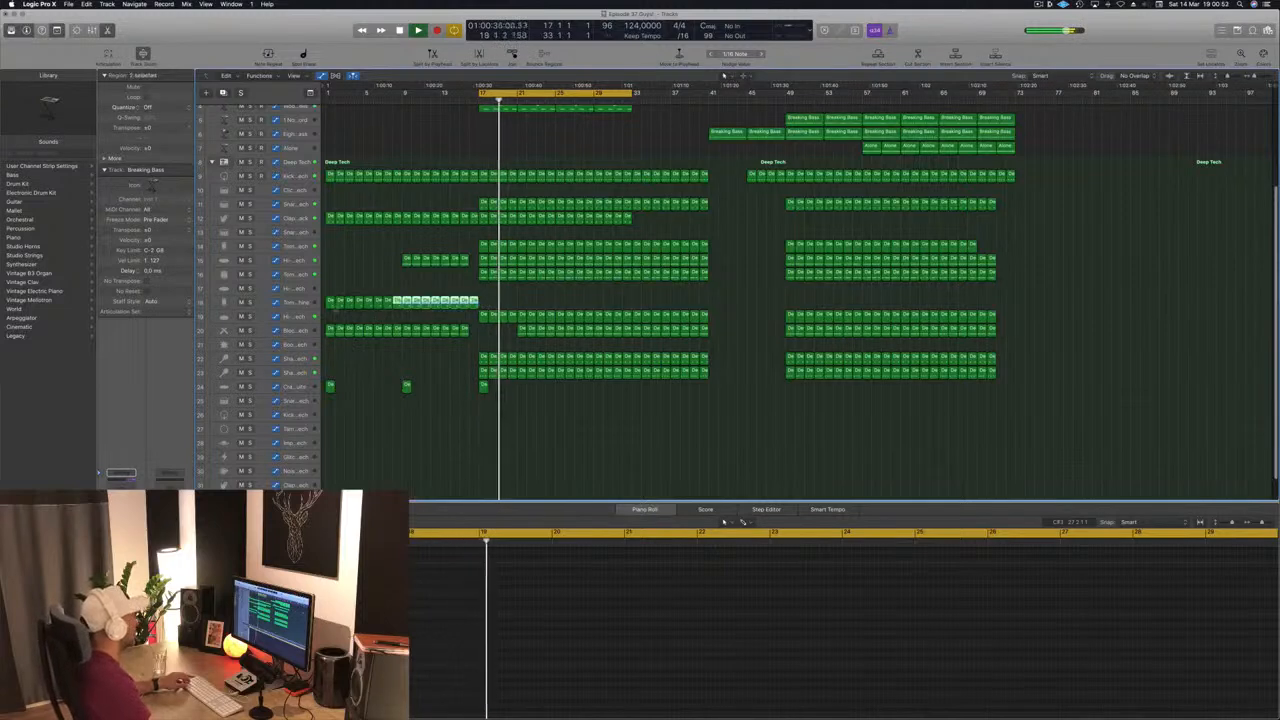
{"action": "left_click", "coordinate": [373, 305]}
{"action": "left_click_drag", "start_coordinate": [330, 304], "coordinate": [484, 306]}
{"action": "left_click", "coordinate": [397, 291]}
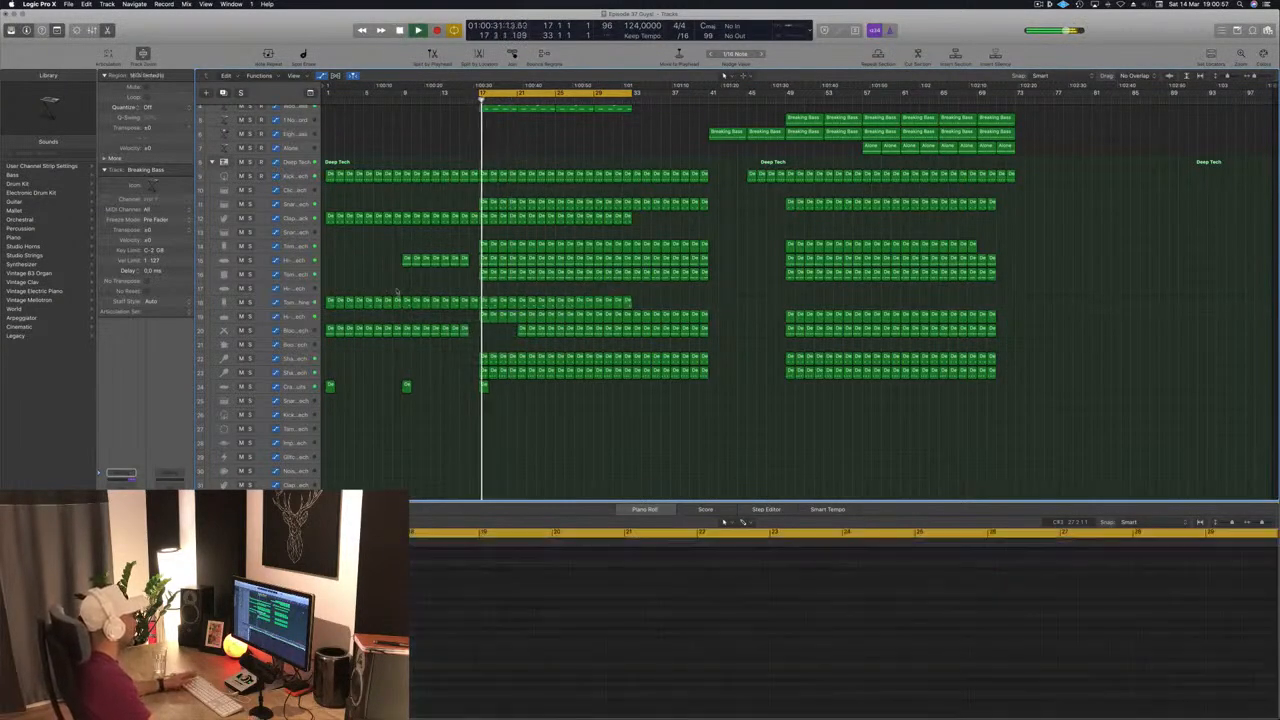
{"action": "left_click", "coordinate": [298, 302]}
{"action": "left_click", "coordinate": [679, 231]}
Copy the Crash region at bar 17 to bar 21
{"action": "scroll", "coordinate": [684, 250], "scroll_direction": "up", "scroll_amount": 3}
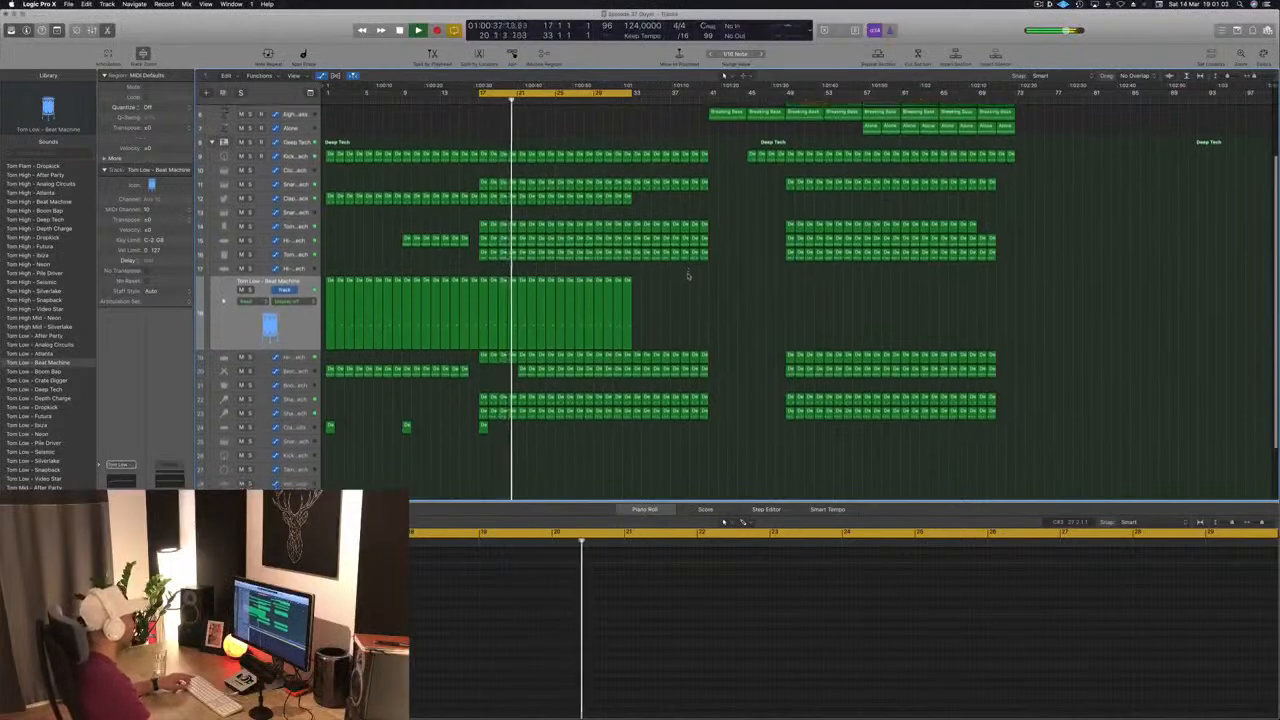
{"action": "scroll", "coordinate": [688, 276], "scroll_direction": "down", "scroll_amount": 3}
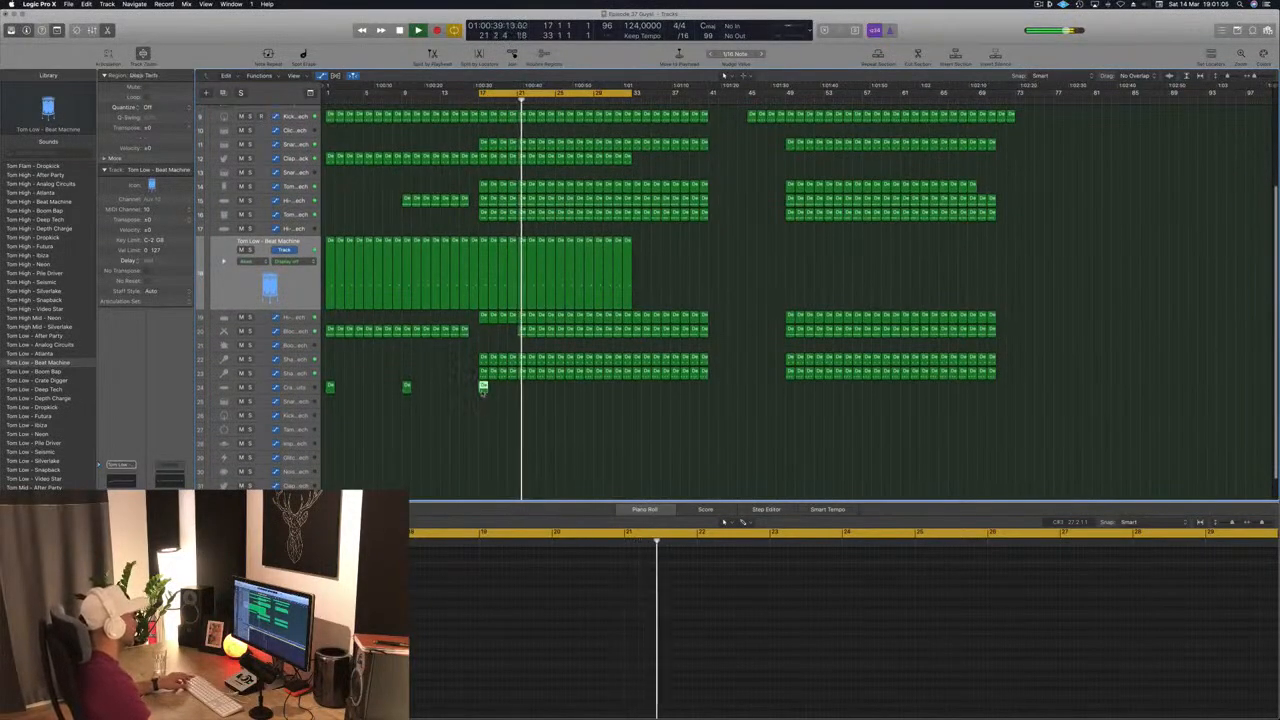
{"action": "left_click_drag", "start_coordinate": [485, 389], "coordinate": [521, 388]}
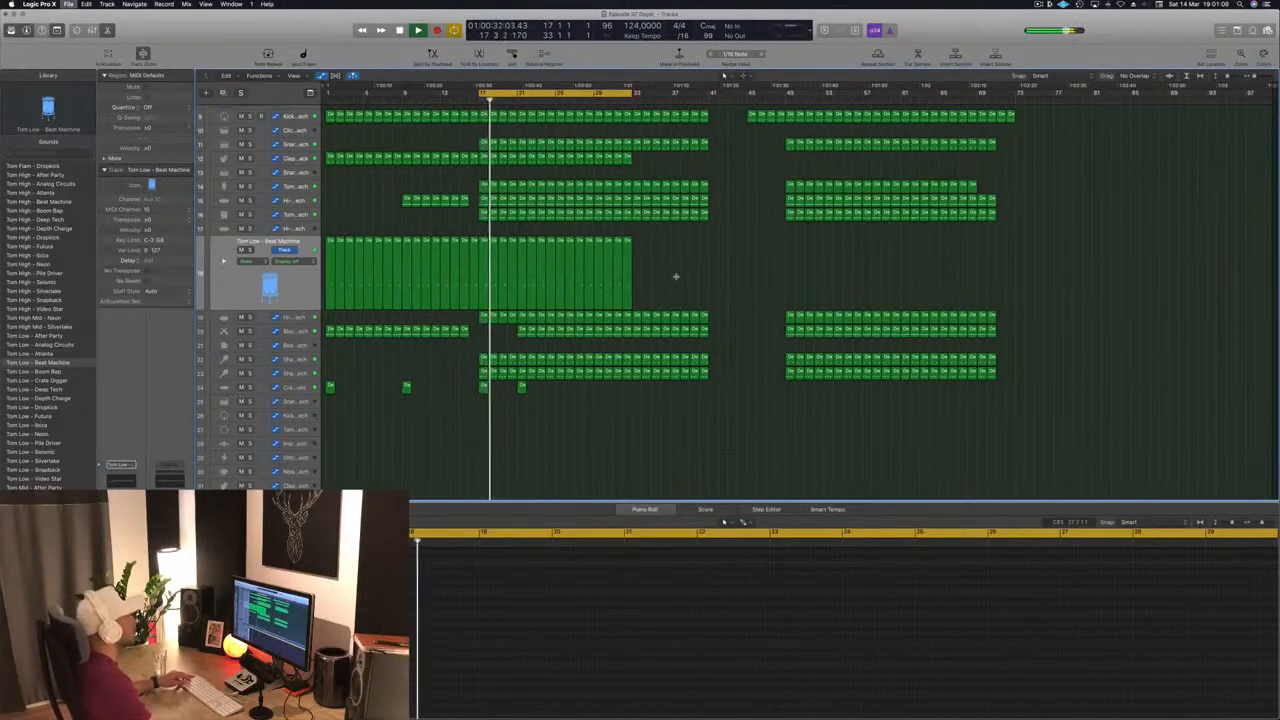
Select every region in the arrangement and name the regions after their tracks
{"action": "scroll", "coordinate": [675, 276], "scroll_direction": "up", "scroll_amount": 5}
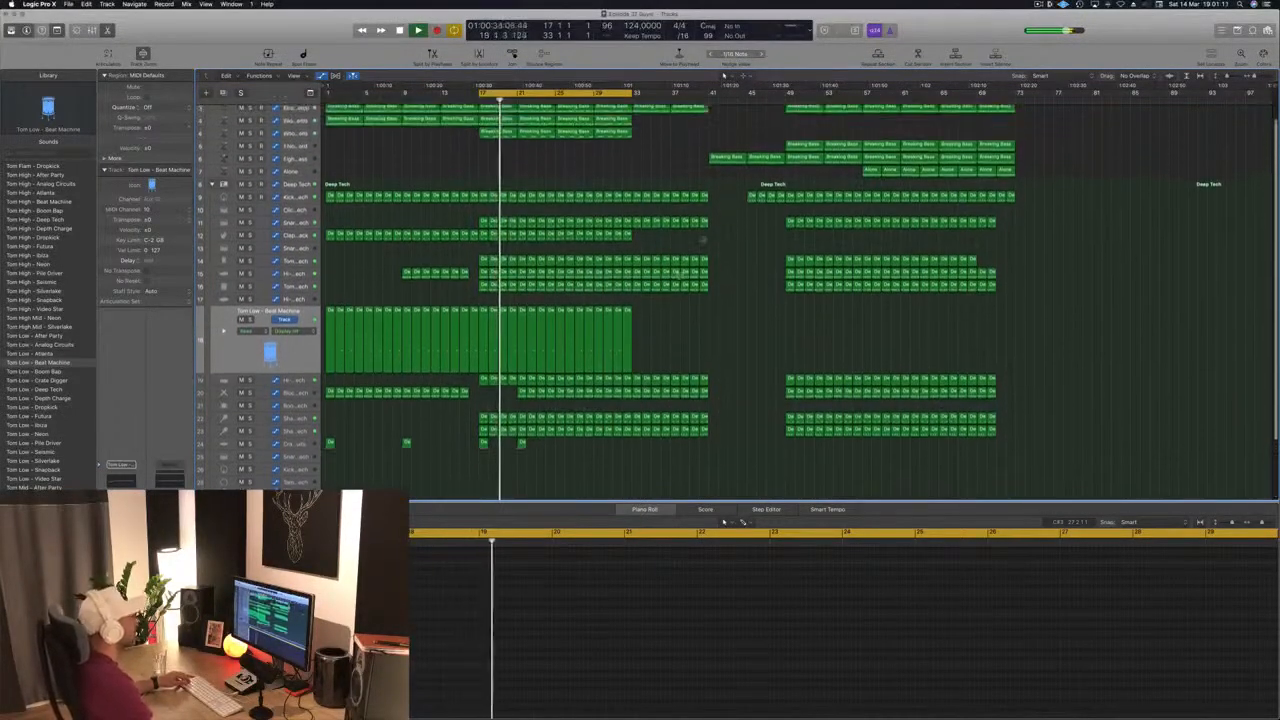
{"action": "scroll", "coordinate": [645, 166], "scroll_direction": "up", "scroll_amount": 2}
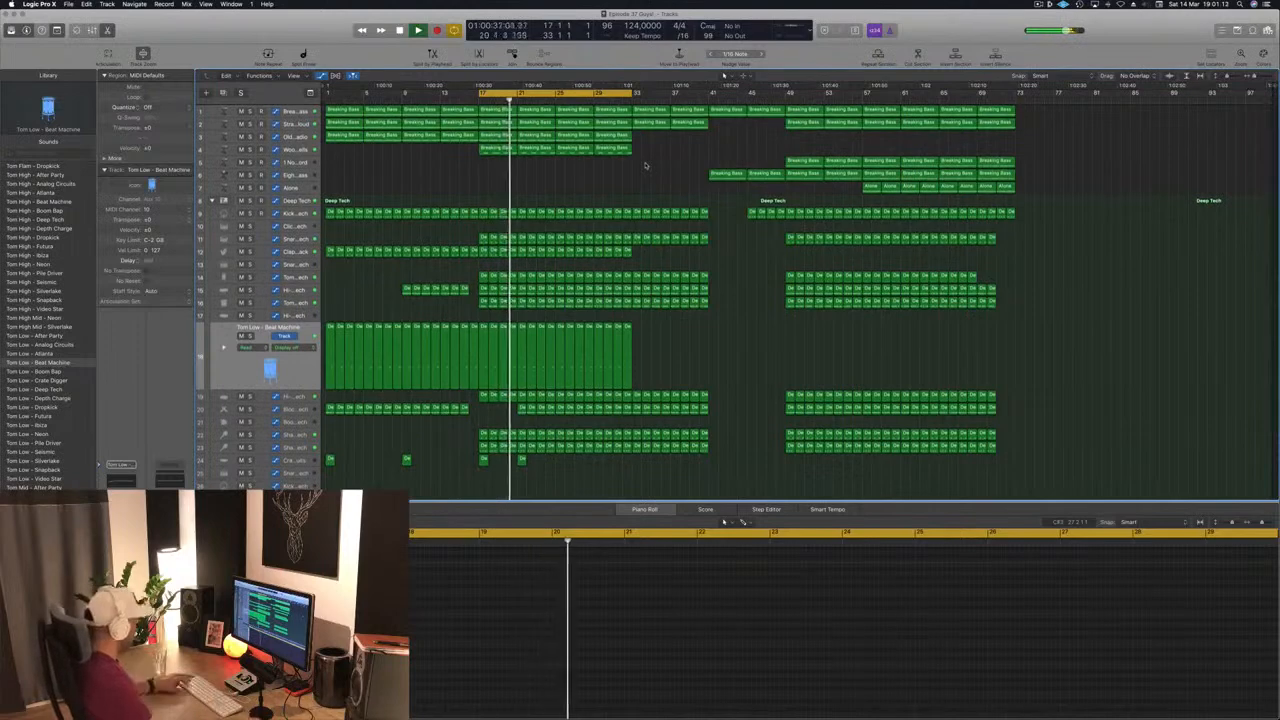
{"action": "key", "text": "super+a"}
{"action": "right_click", "coordinate": [614, 108]}
{"action": "left_click", "coordinate": [581, 196]}
{"action": "left_click", "coordinate": [629, 180]}
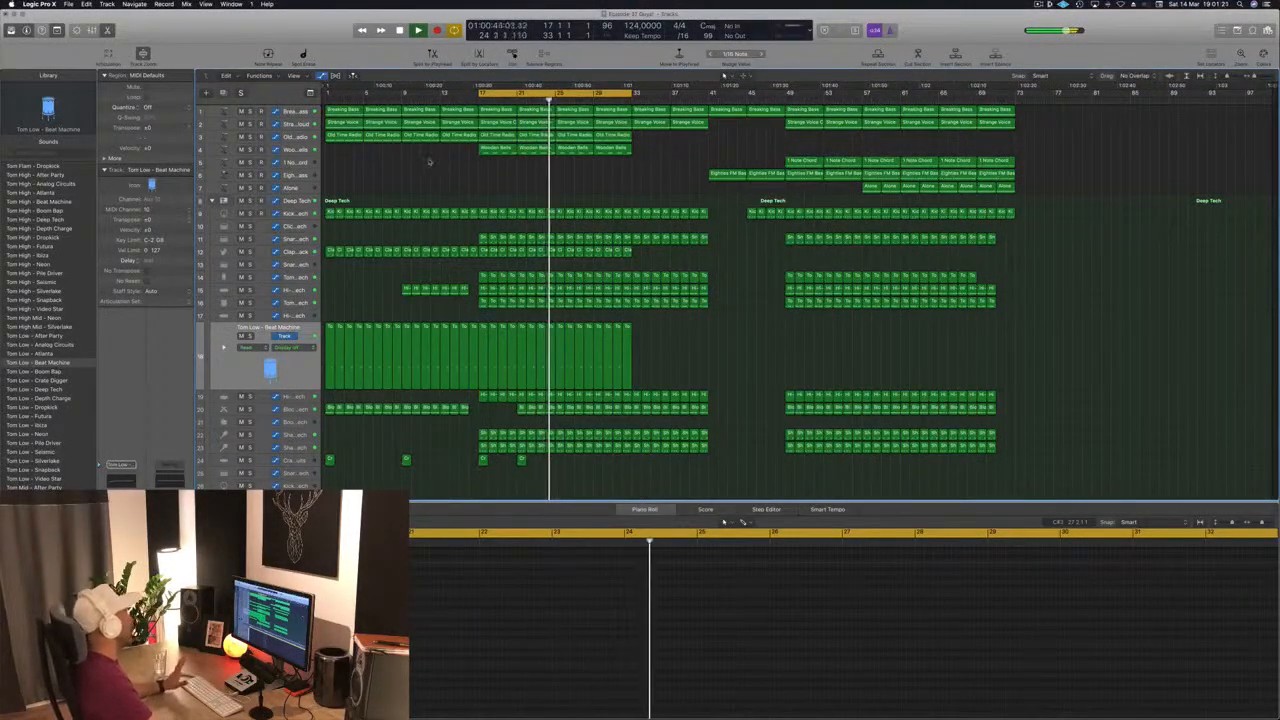
Review the Old Time Radio regions and the Block - Deep Tech filter automation across bars 17 to 33
{"action": "left_click", "coordinate": [295, 136]}
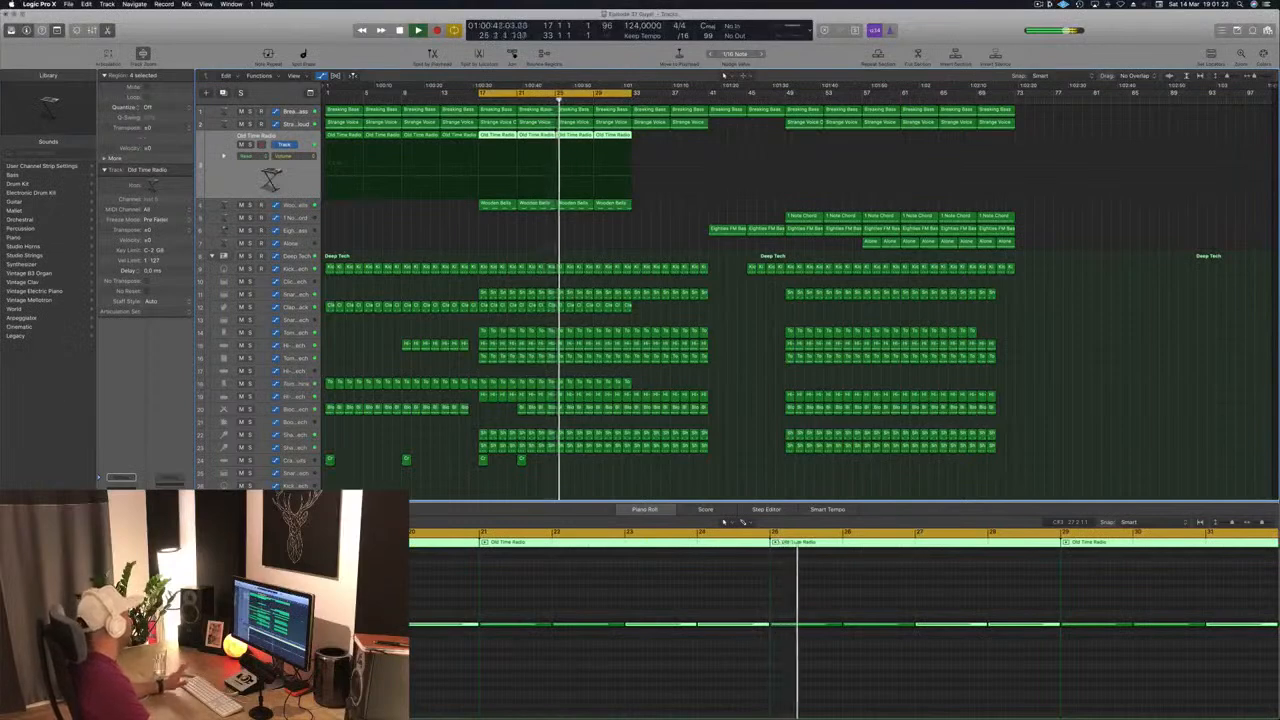
{"action": "left_click", "coordinate": [645, 244]}
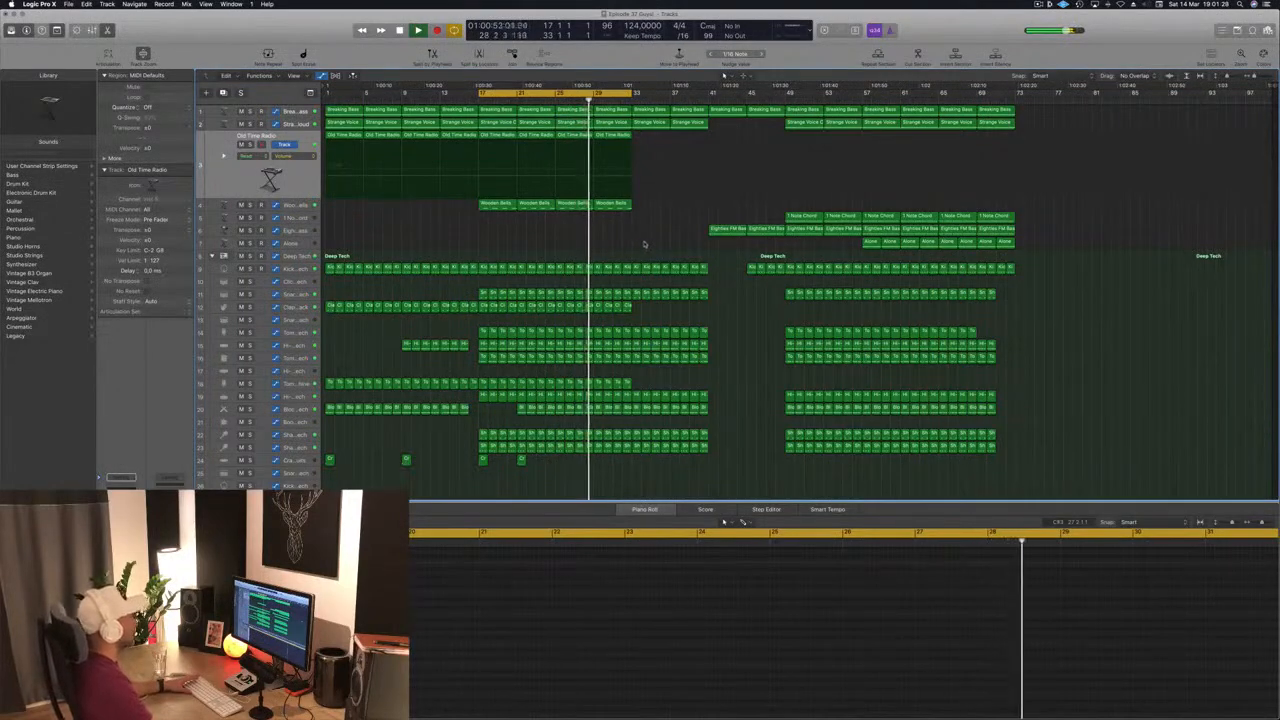
{"action": "left_click", "coordinate": [290, 409]}
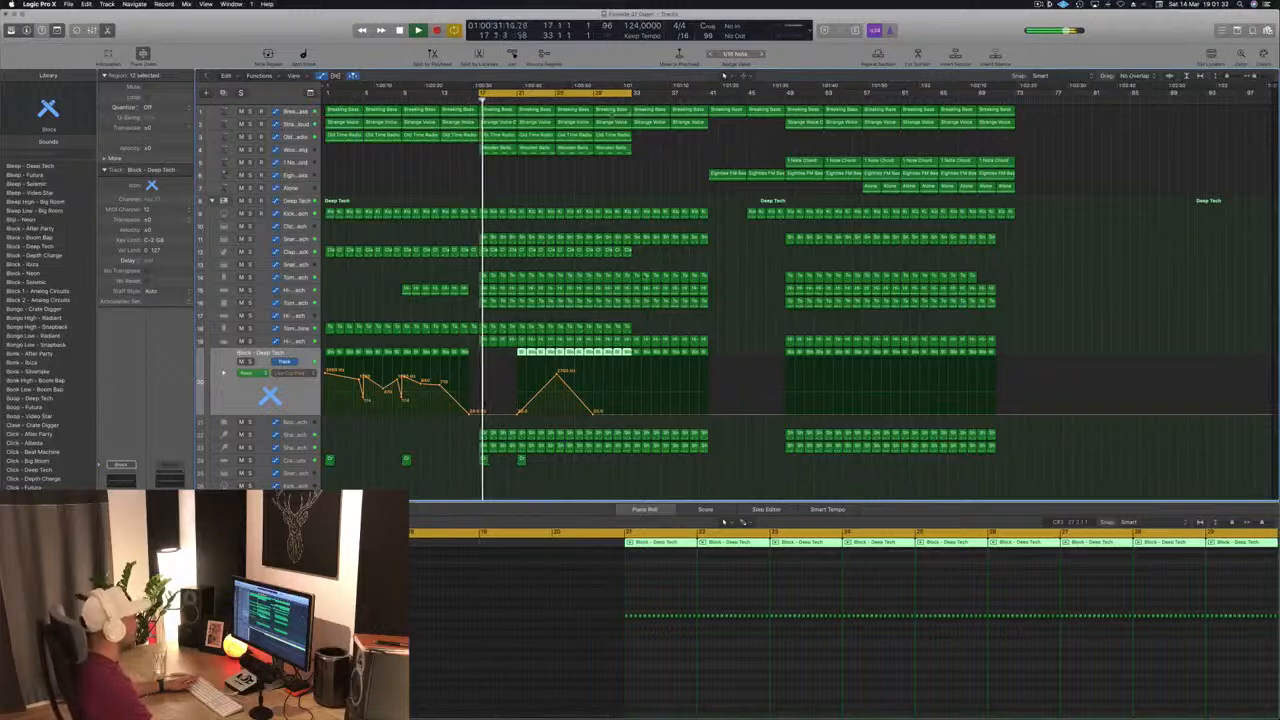
{"action": "left_click", "coordinate": [586, 109]}
{"action": "left_click", "coordinate": [543, 189]}
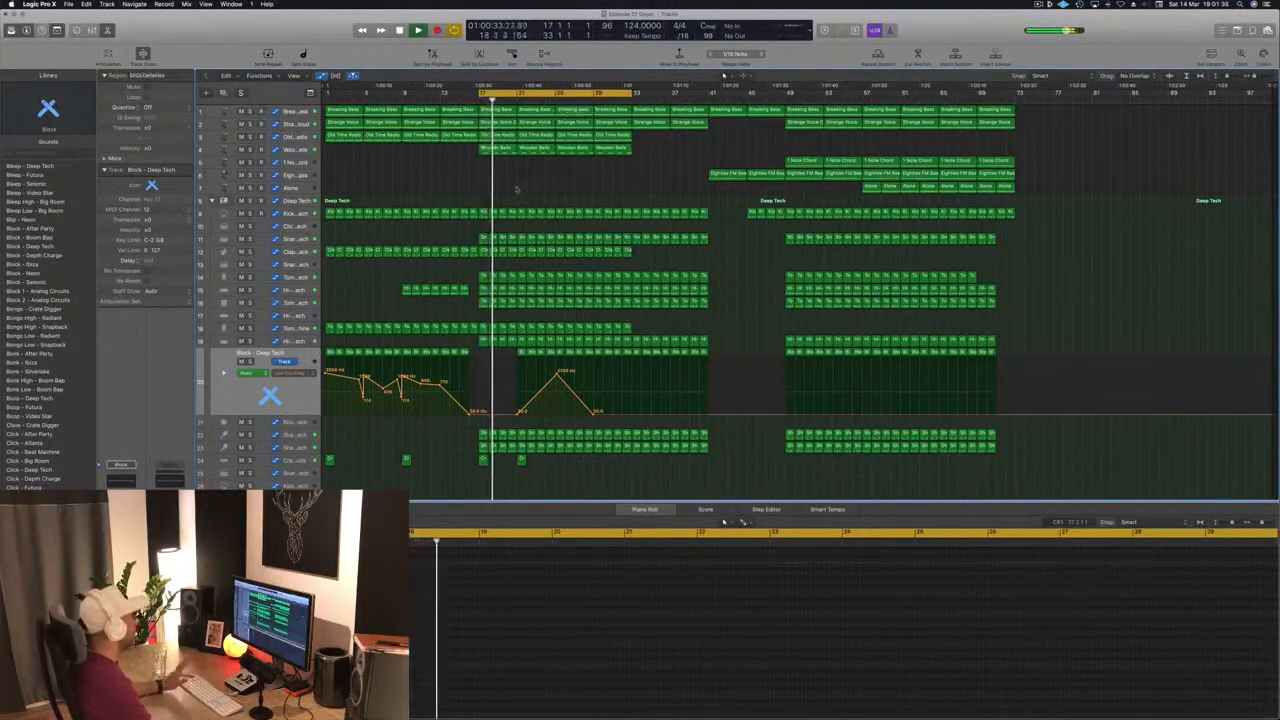
Move the cycle range to bars 33 to 41, play it and delete the Strange Voice regions within it
{"action": "left_click_drag", "start_coordinate": [609, 92], "coordinate": [705, 95]}
{"action": "key", "text": "space"}
{"action": "key", "text": "space"}
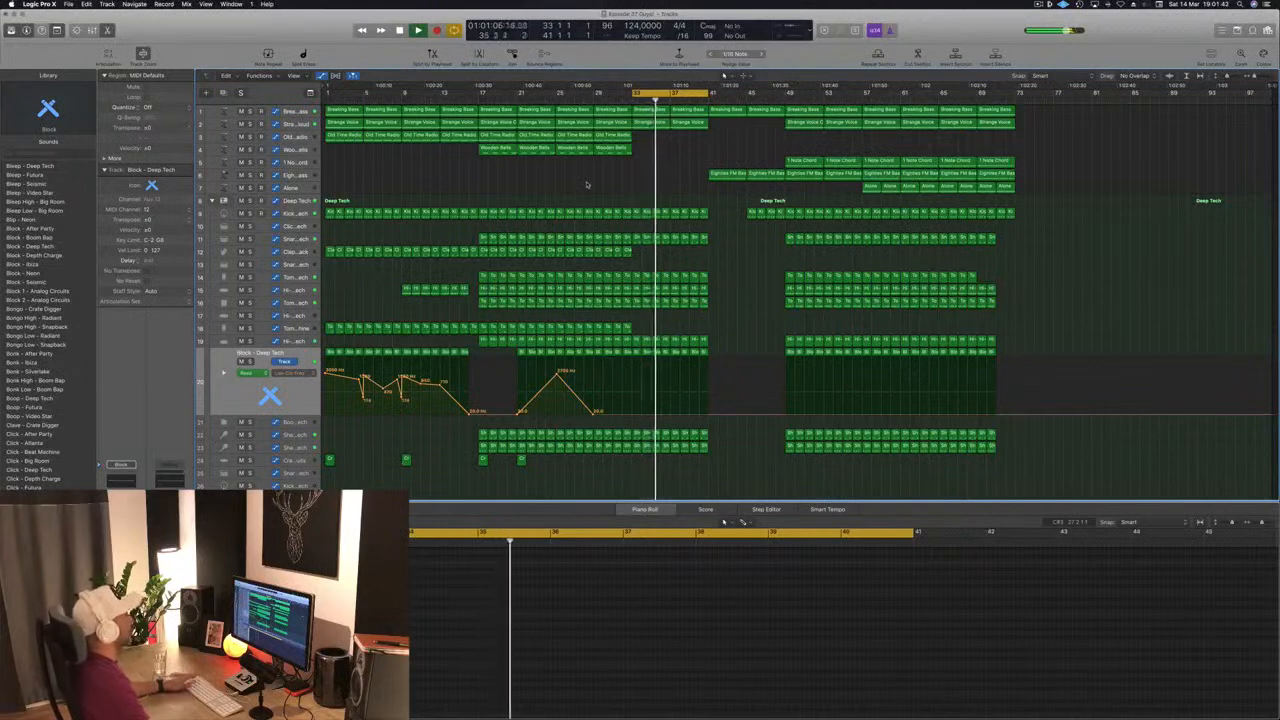
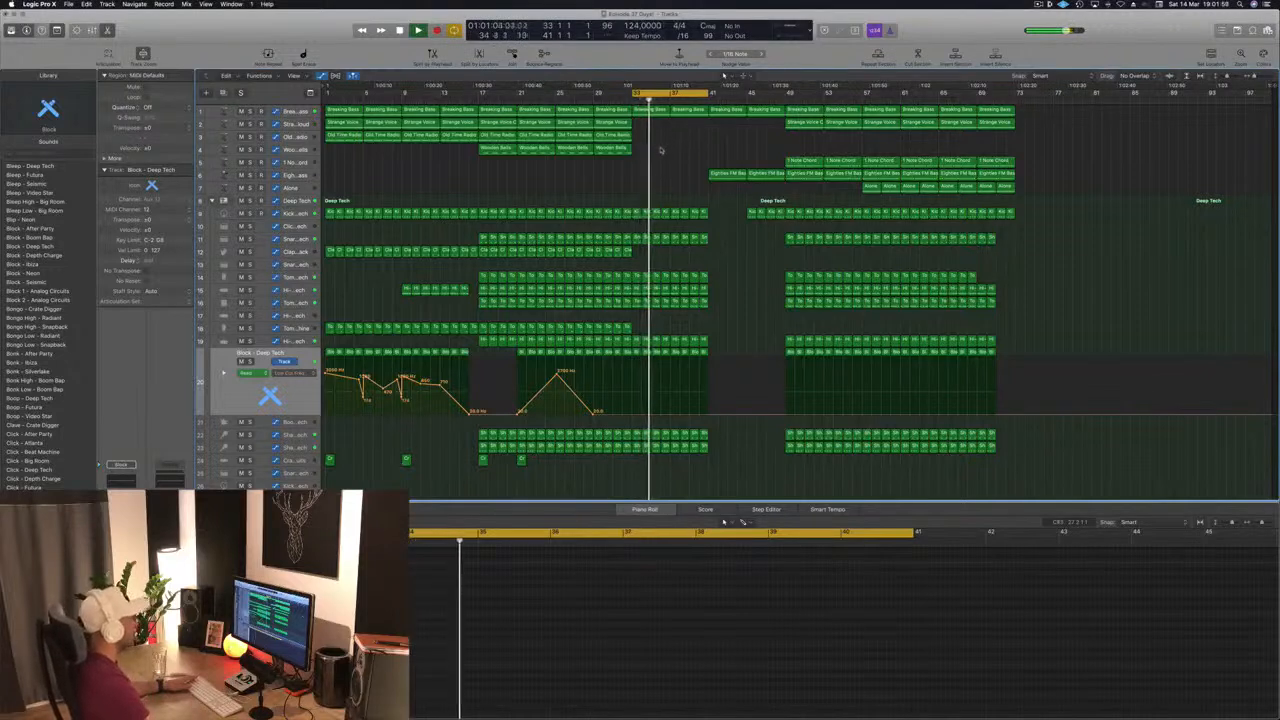
{"action": "left_click", "coordinate": [590, 100]}
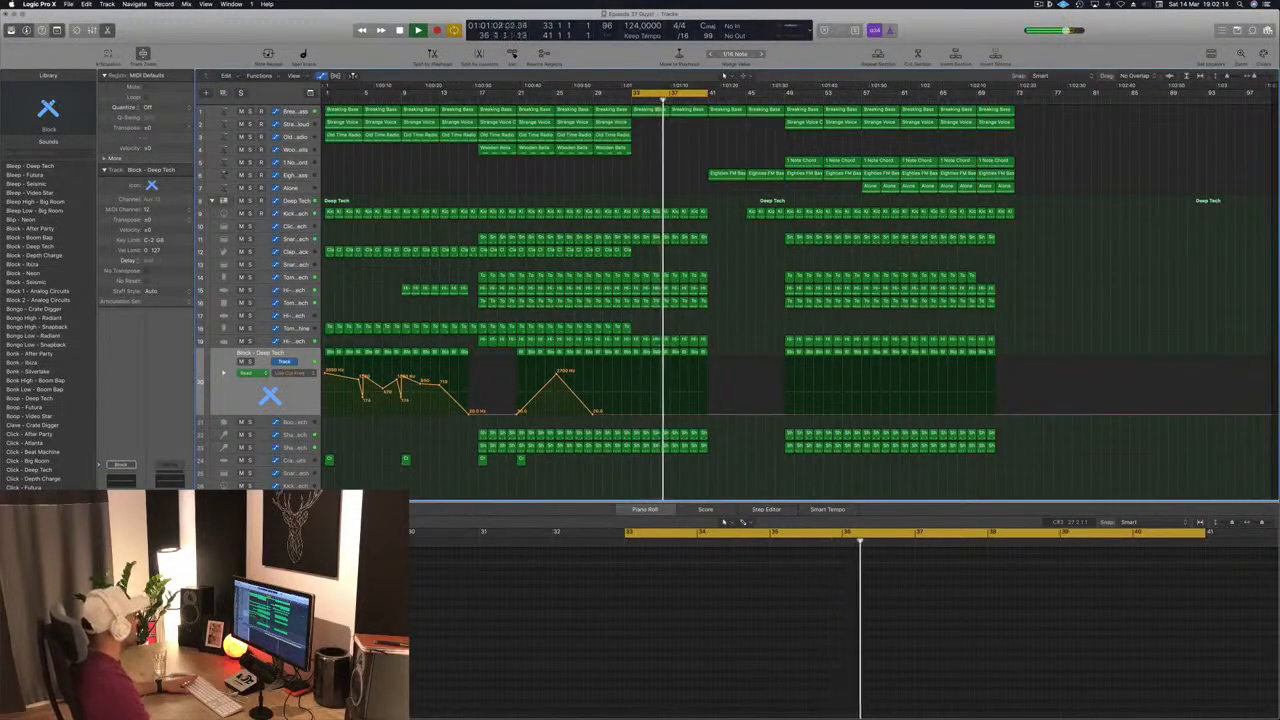
Go through the percussion tracks from Hi-Hat 1 down to Shaker 2, examining their regions in bars 33 to 41
{"action": "left_click", "coordinate": [292, 293]}
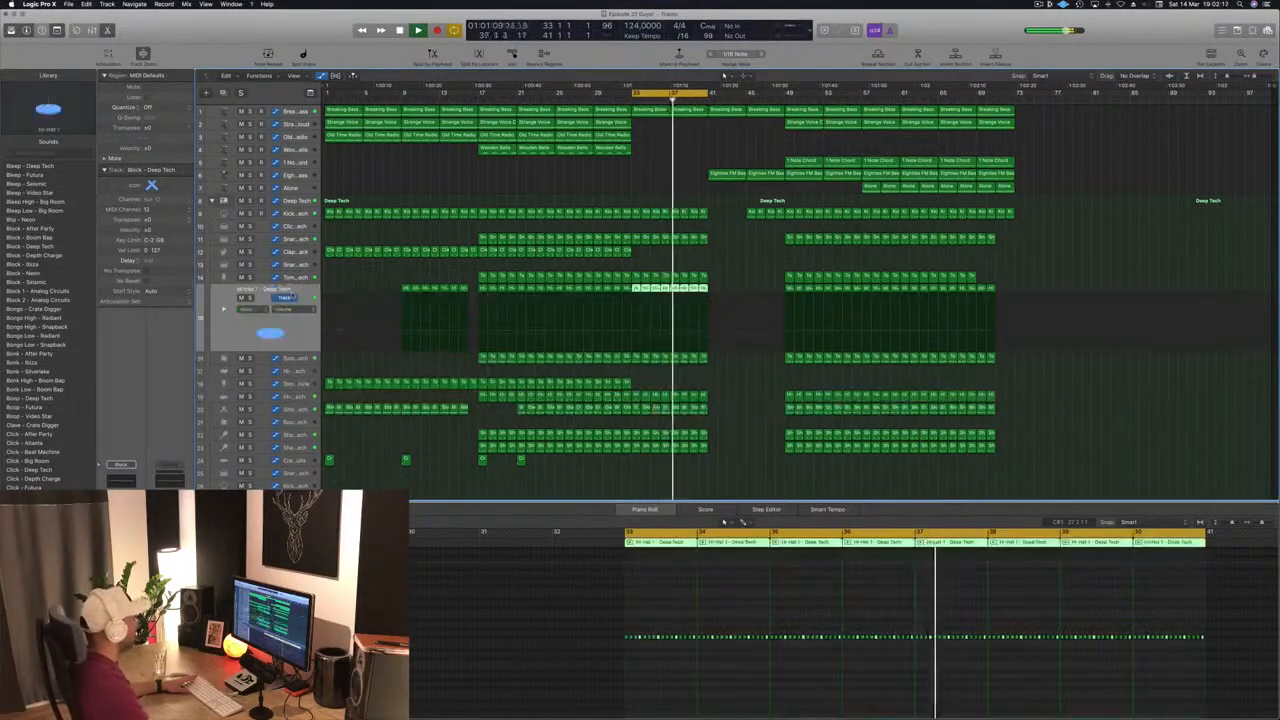
{"action": "key", "text": "Down"}
{"action": "key", "text": "Down"}
{"action": "key", "text": "Down"}
{"action": "key", "text": "Down"}
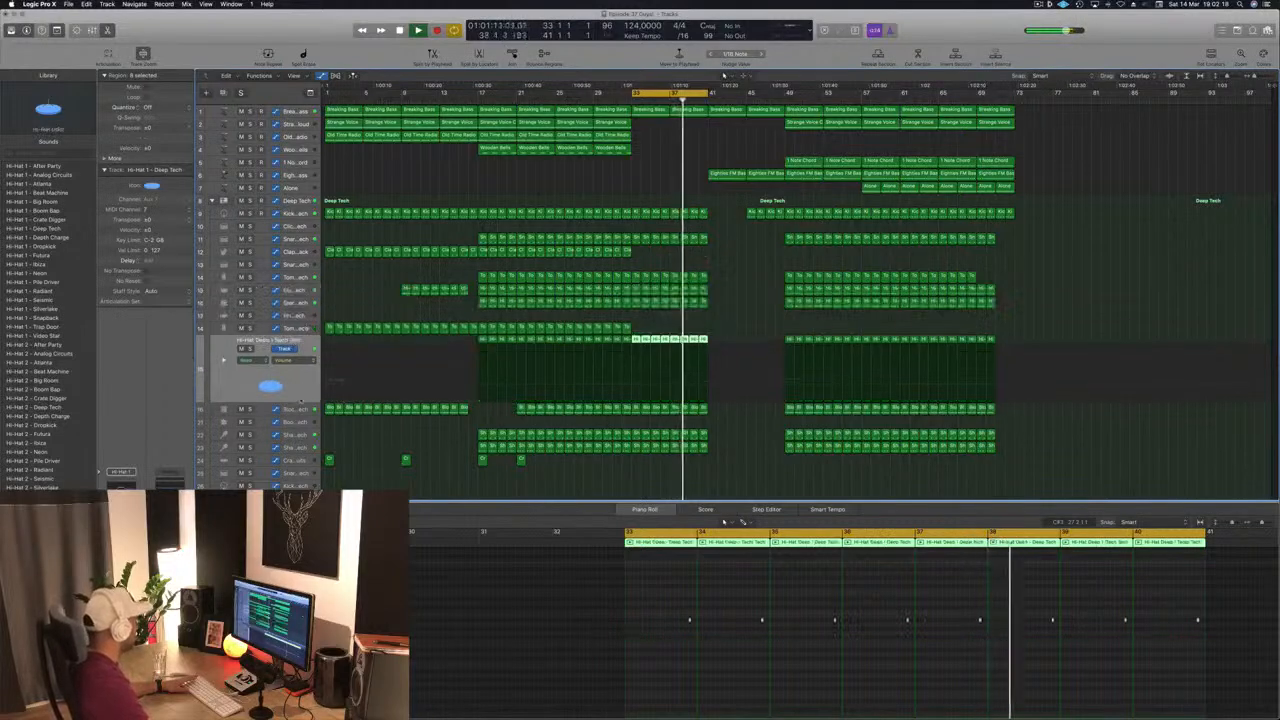
{"action": "key", "text": "Down"}
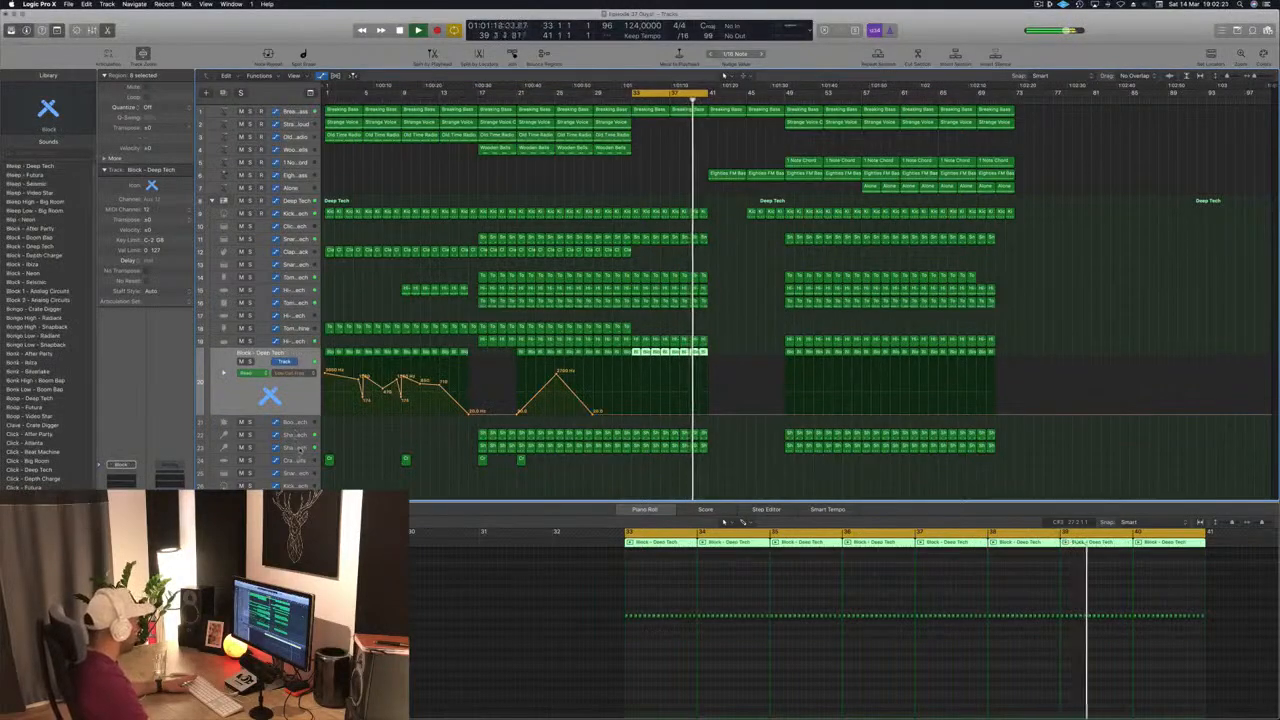
{"action": "key", "text": "Down"}
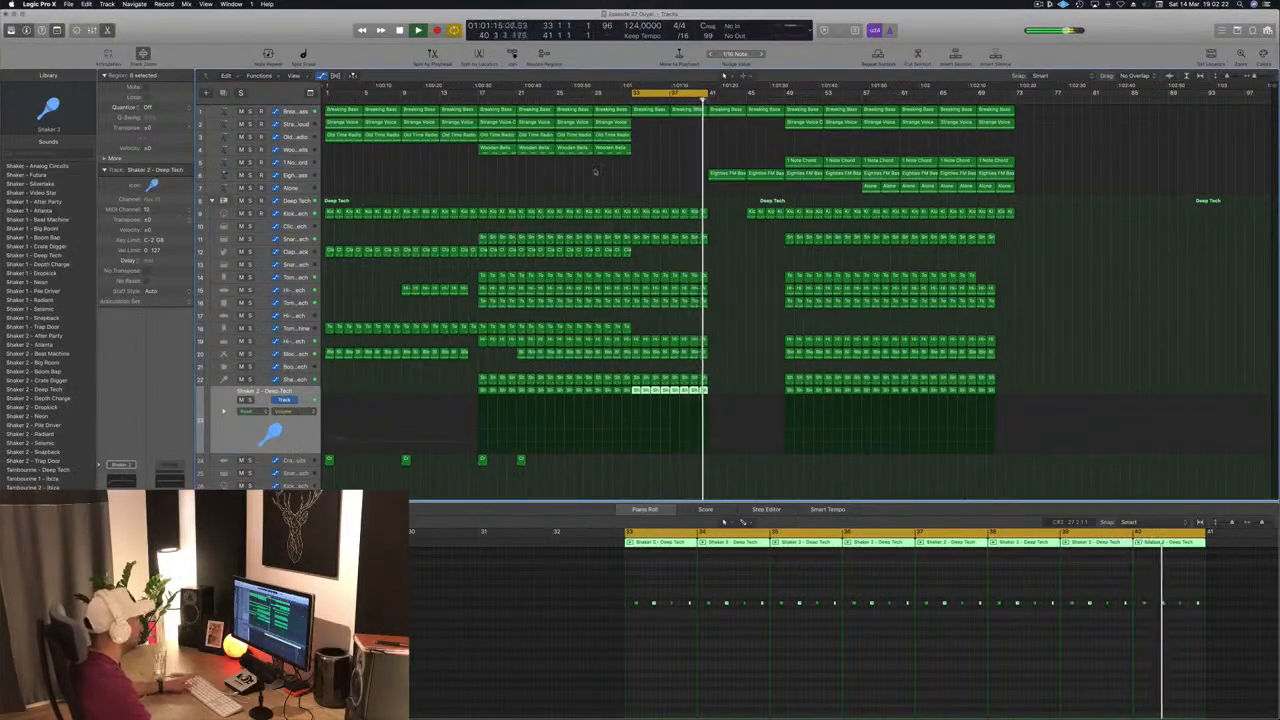
Return to the Snare 1 - Deep Tech track, toggle its mute on and off, and solo the tom on track 14 for comparison
{"action": "key", "text": "Up"}
{"action": "key", "text": "Up"}
{"action": "key", "text": "Up"}
{"action": "key", "text": "Up"}
{"action": "key", "text": "Up"}
{"action": "key", "text": "Up"}
{"action": "key", "text": "Up"}
{"action": "key", "text": "Up"}
{"action": "key", "text": "Up"}
{"action": "key", "text": "Up"}
{"action": "key", "text": "Up"}
{"action": "key", "text": "Up"}
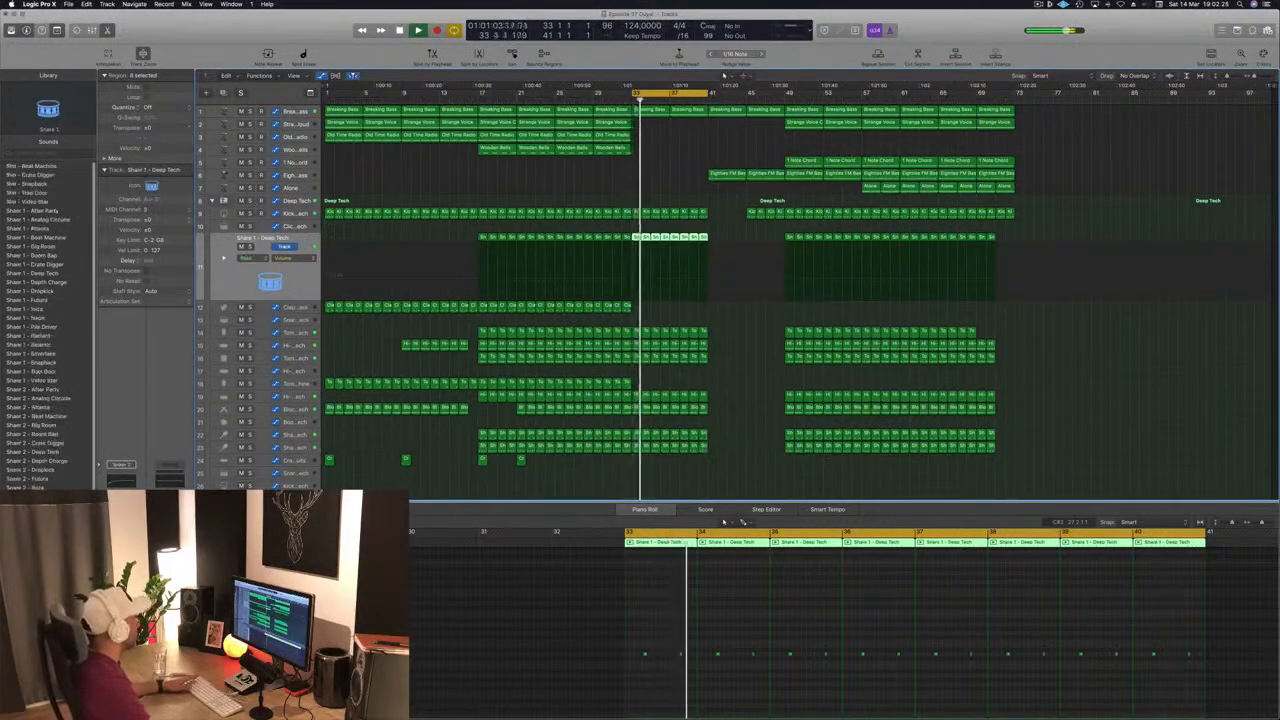
{"action": "left_click", "coordinate": [242, 248]}
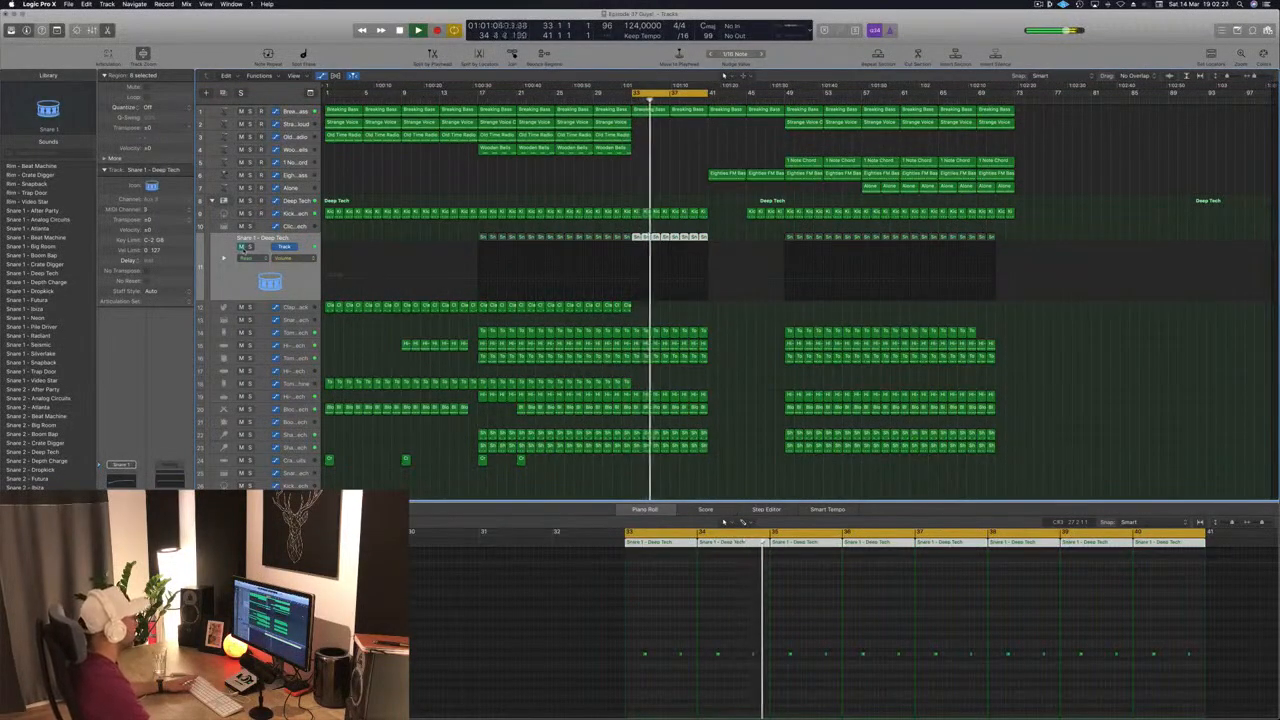
{"action": "left_click", "coordinate": [242, 248]}
{"action": "key", "text": "s"}
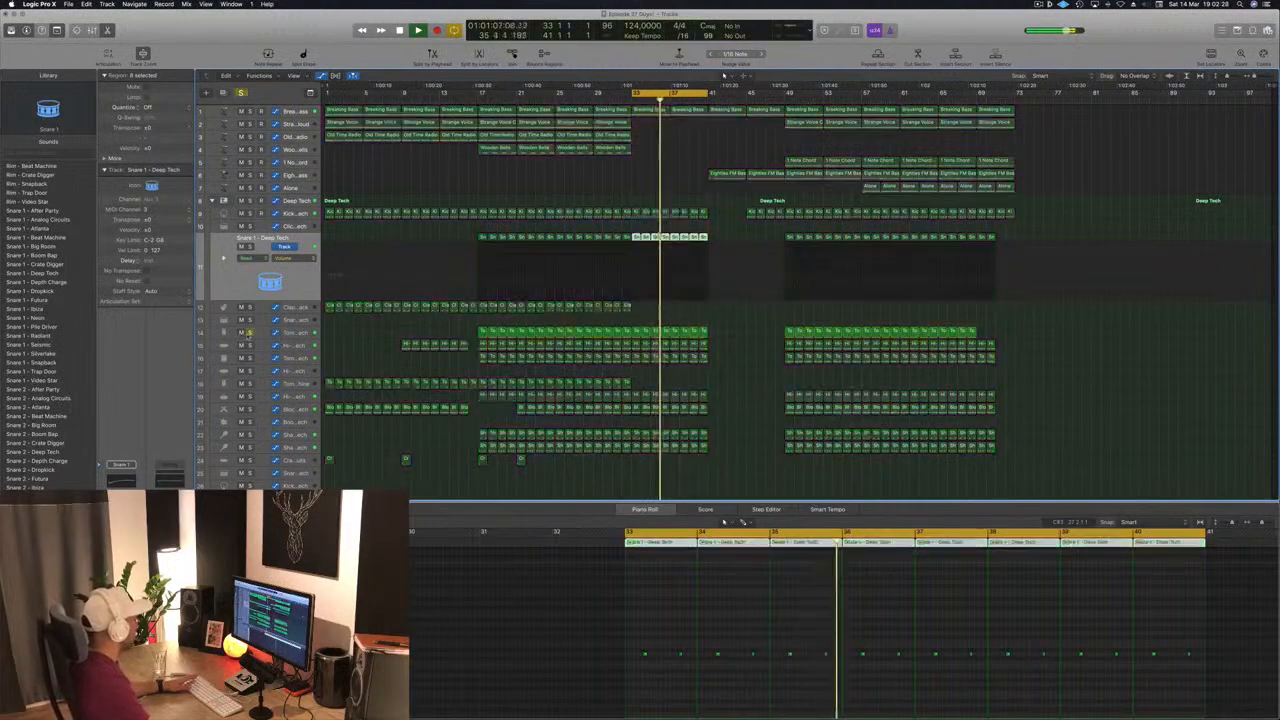
Unsolo the tom on track 14 and briefly solo the hi-hat, tom mid, open hi-hat and block tracks in turn
{"action": "left_click", "coordinate": [249, 332]}
{"action": "left_click", "coordinate": [249, 345]}
{"action": "left_click", "coordinate": [249, 345]}
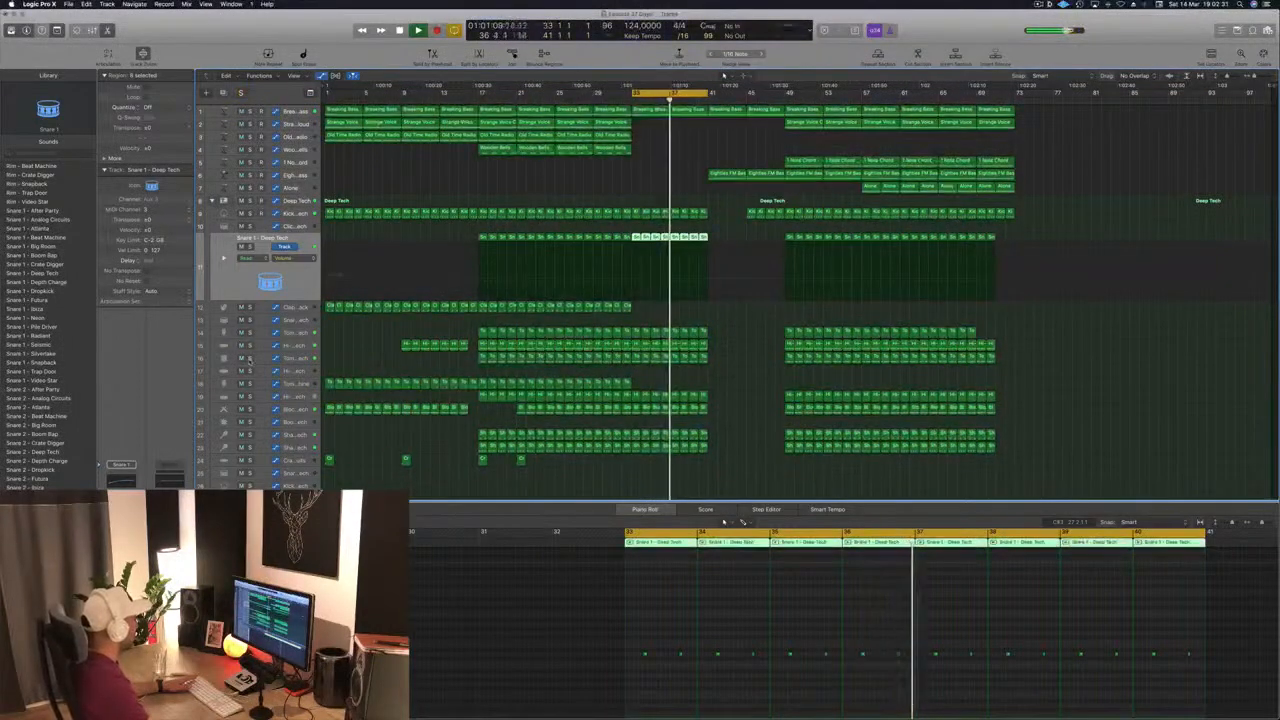
{"action": "left_click", "coordinate": [249, 358]}
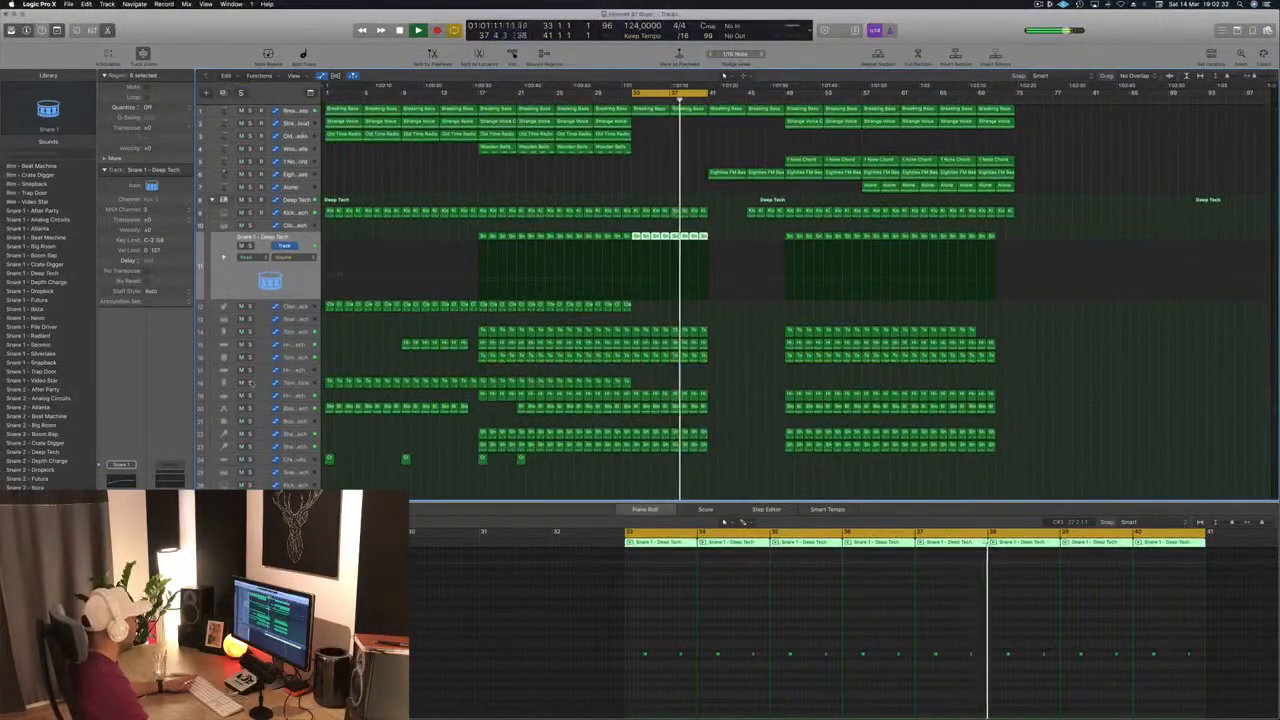
{"action": "left_click", "coordinate": [250, 396]}
{"action": "left_click", "coordinate": [250, 396]}
{"action": "left_click", "coordinate": [250, 408]}
{"action": "left_click", "coordinate": [250, 408]}
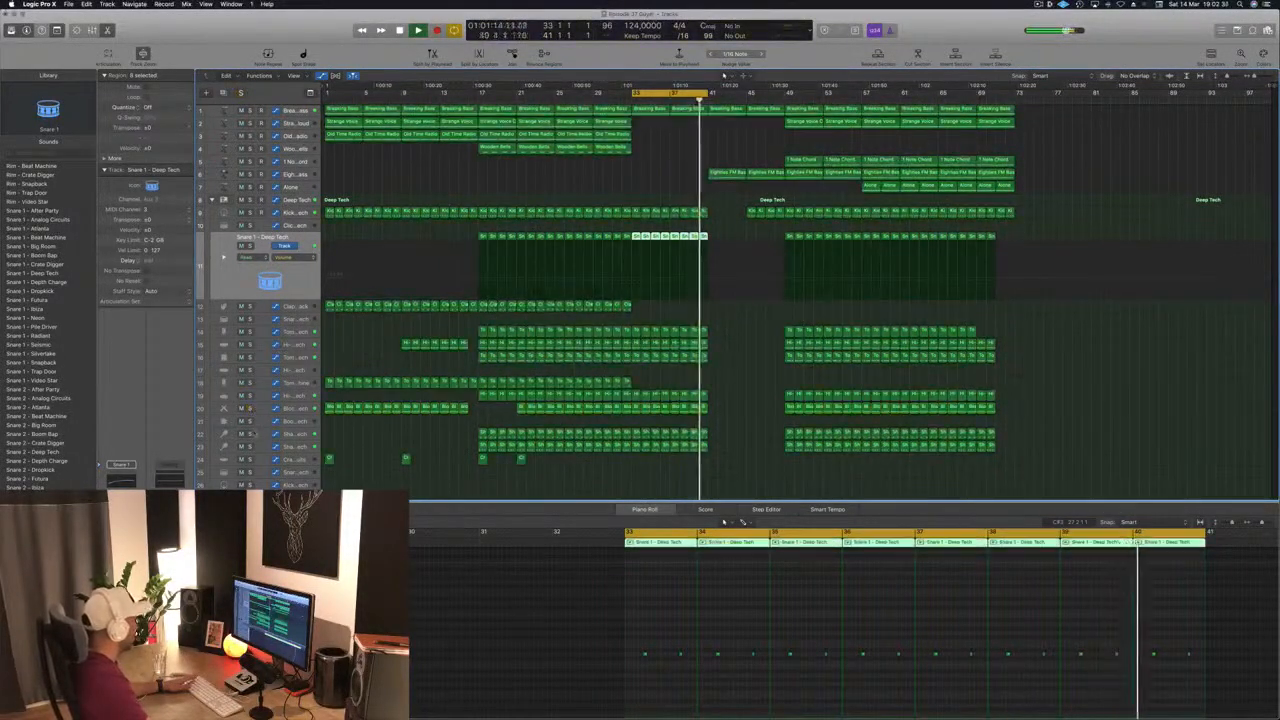
Clear the snare region selection and solo the Kick 1 track to hear it alone, then unsolo it
{"action": "scroll", "coordinate": [577, 433], "scroll_direction": "down", "scroll_amount": 5}
{"action": "scroll", "coordinate": [577, 433], "scroll_direction": "up", "scroll_amount": 5}
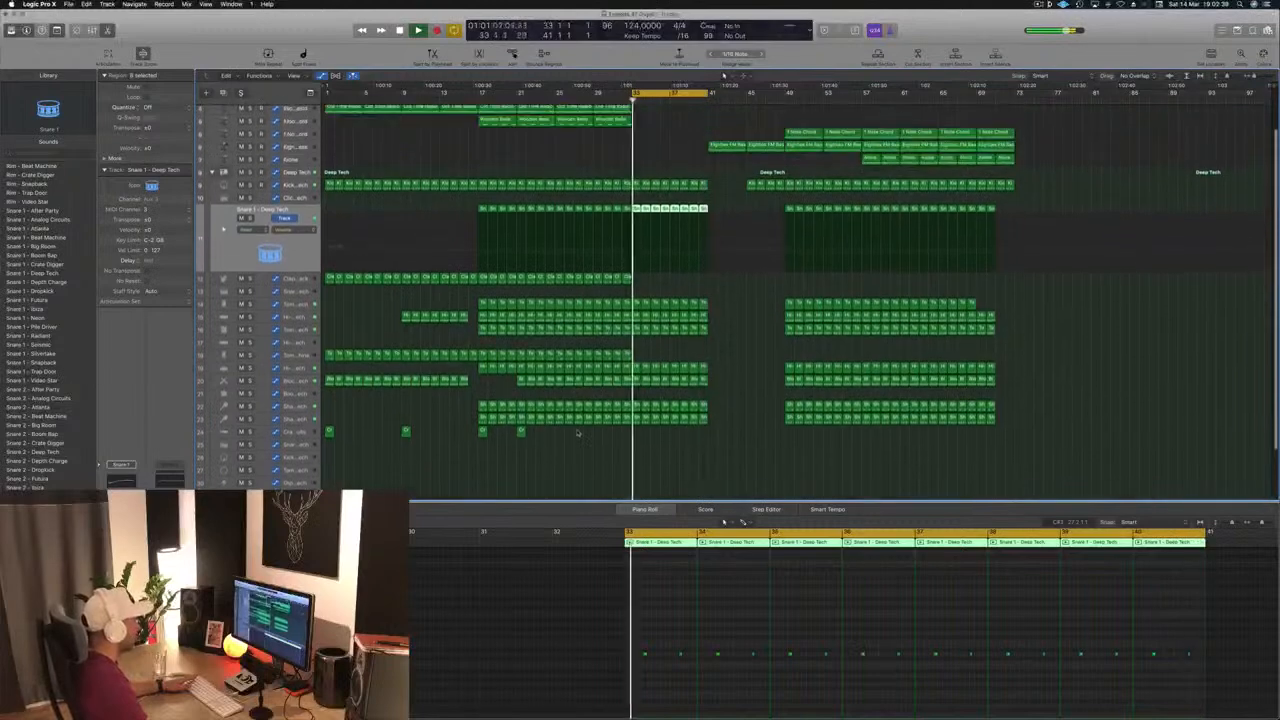
{"action": "left_click", "coordinate": [405, 165]}
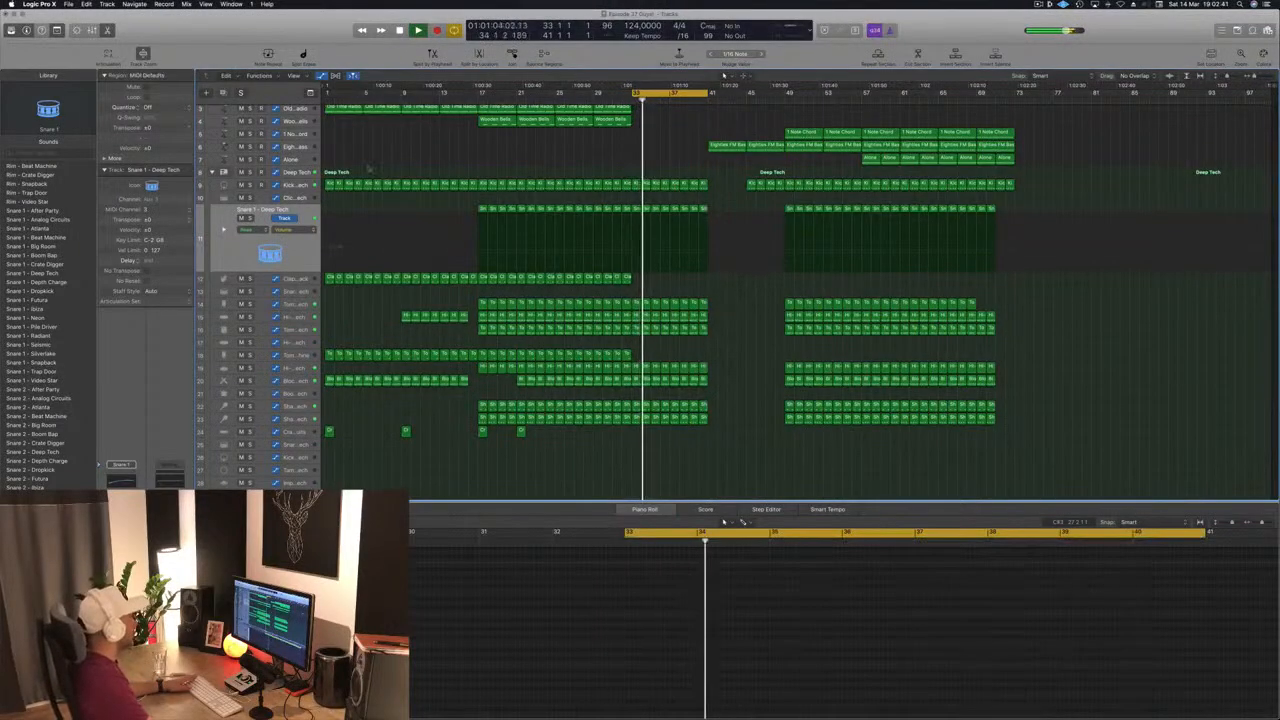
{"action": "left_click", "coordinate": [249, 185]}
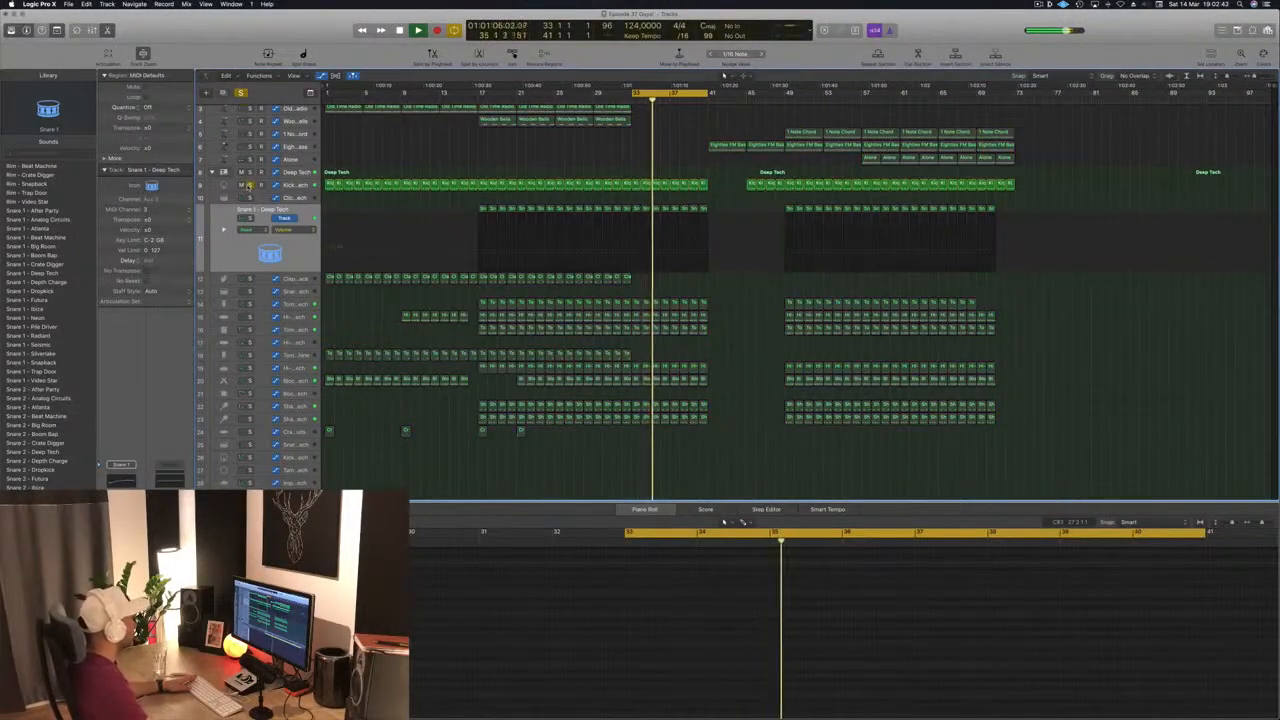
{"action": "left_click", "coordinate": [249, 185]}
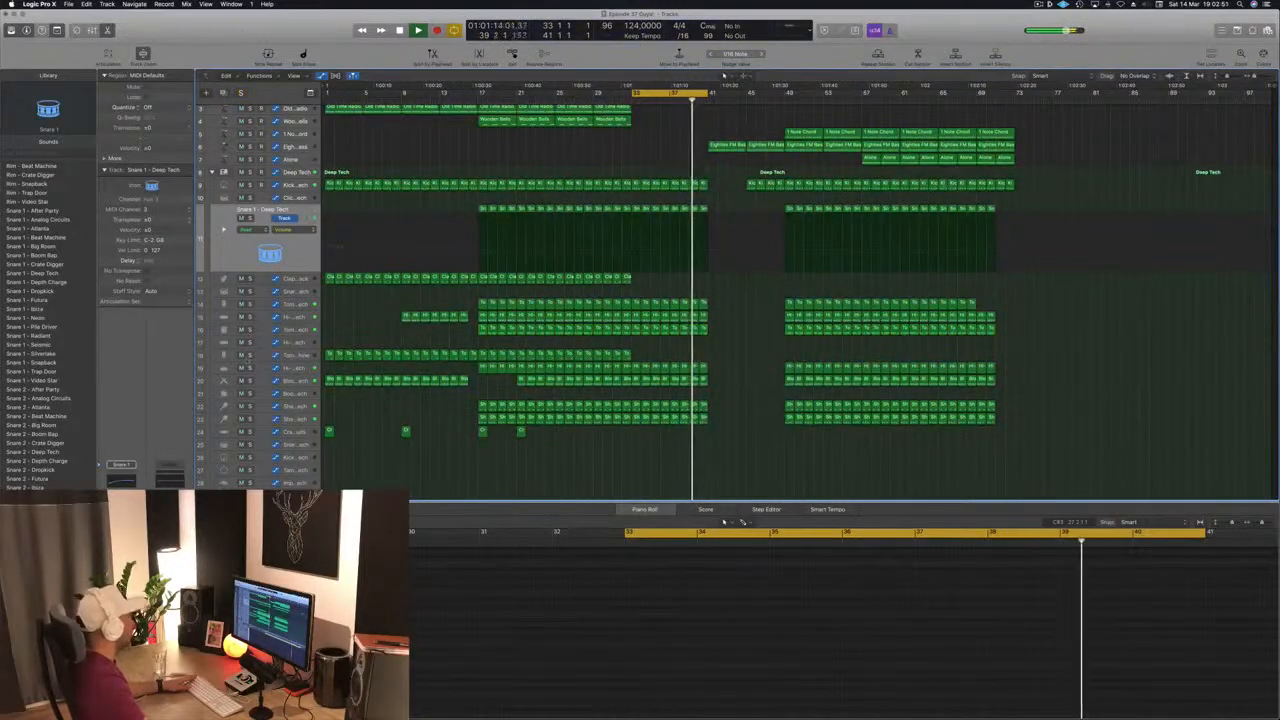
Solo-check the open hi-hat and Shaker 1 tracks and inspect the Shaker 1 regions in bars 33 to 41
{"action": "left_click", "coordinate": [249, 367]}
{"action": "left_click", "coordinate": [249, 367]}
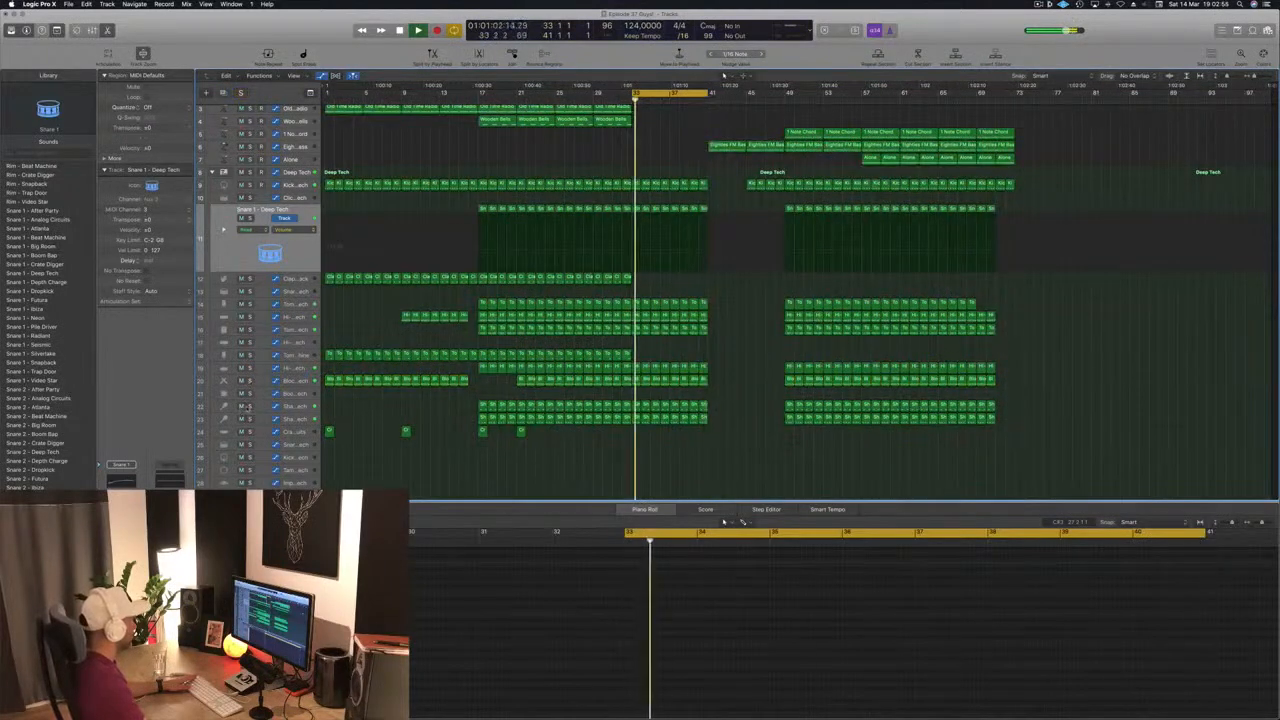
{"action": "left_click", "coordinate": [249, 406]}
{"action": "left_click", "coordinate": [249, 406]}
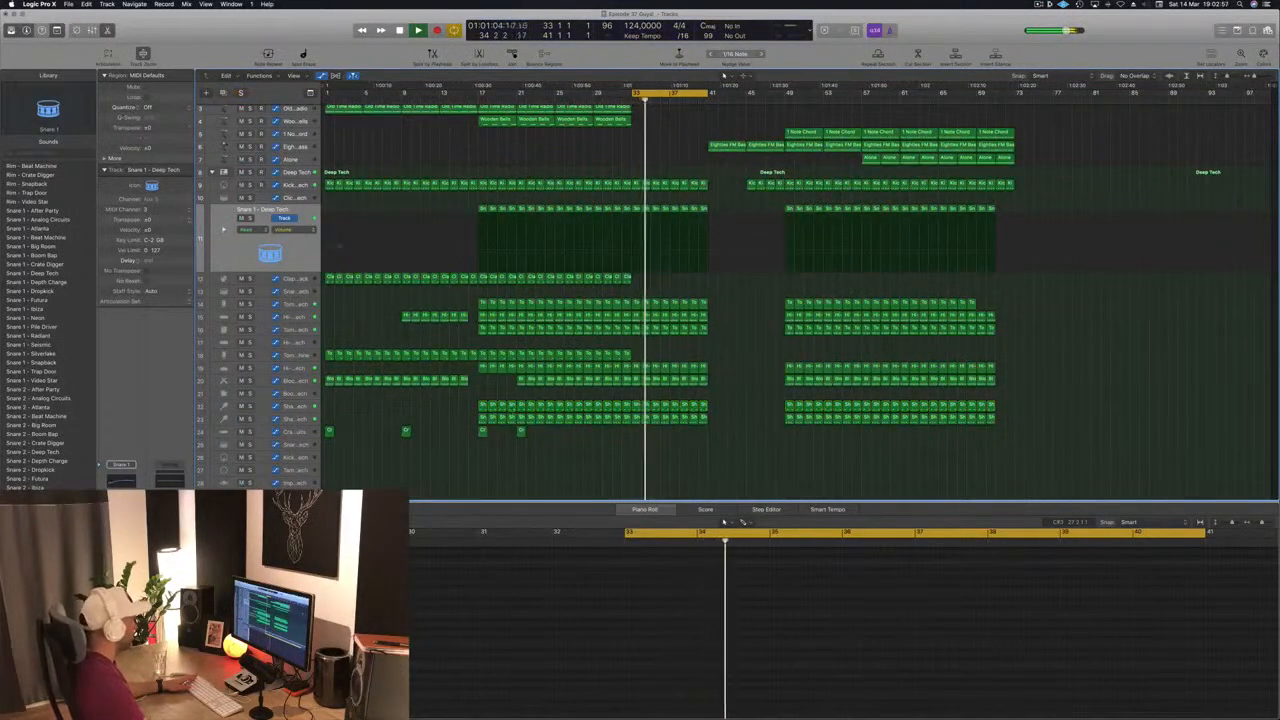
{"action": "left_click", "coordinate": [297, 405]}
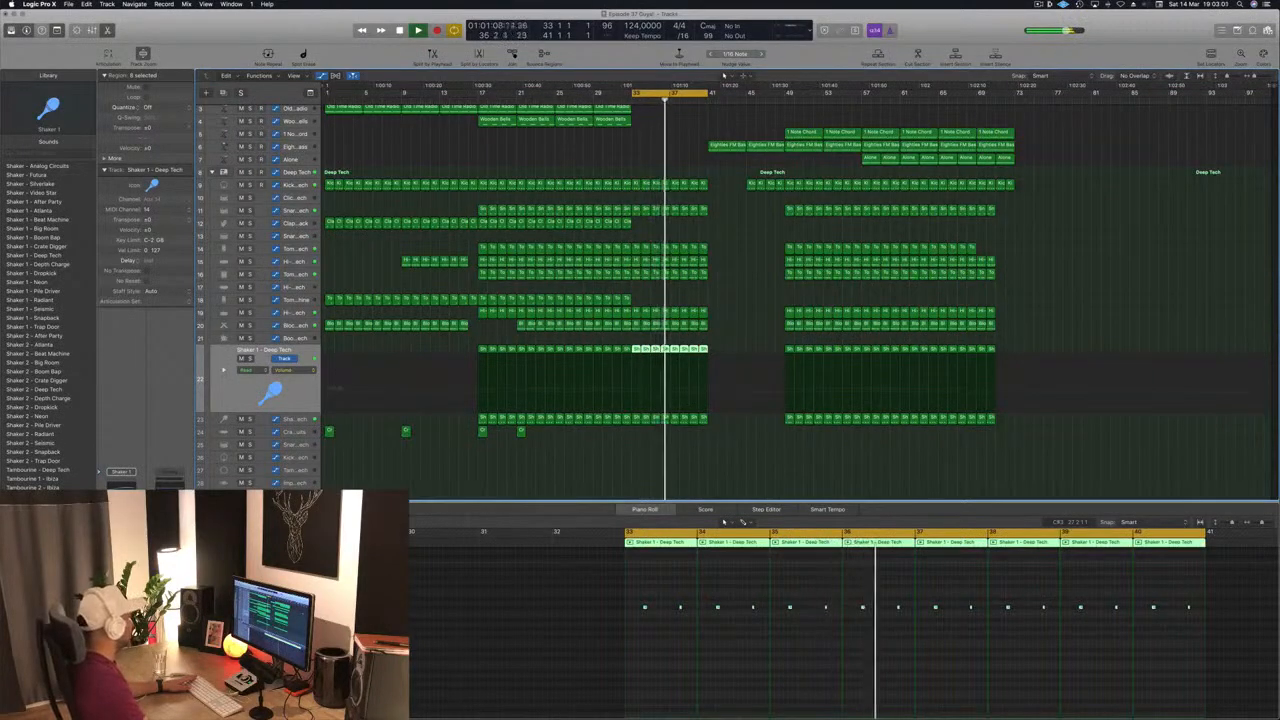
{"action": "scroll", "coordinate": [724, 160], "scroll_direction": "up", "scroll_amount": 2}
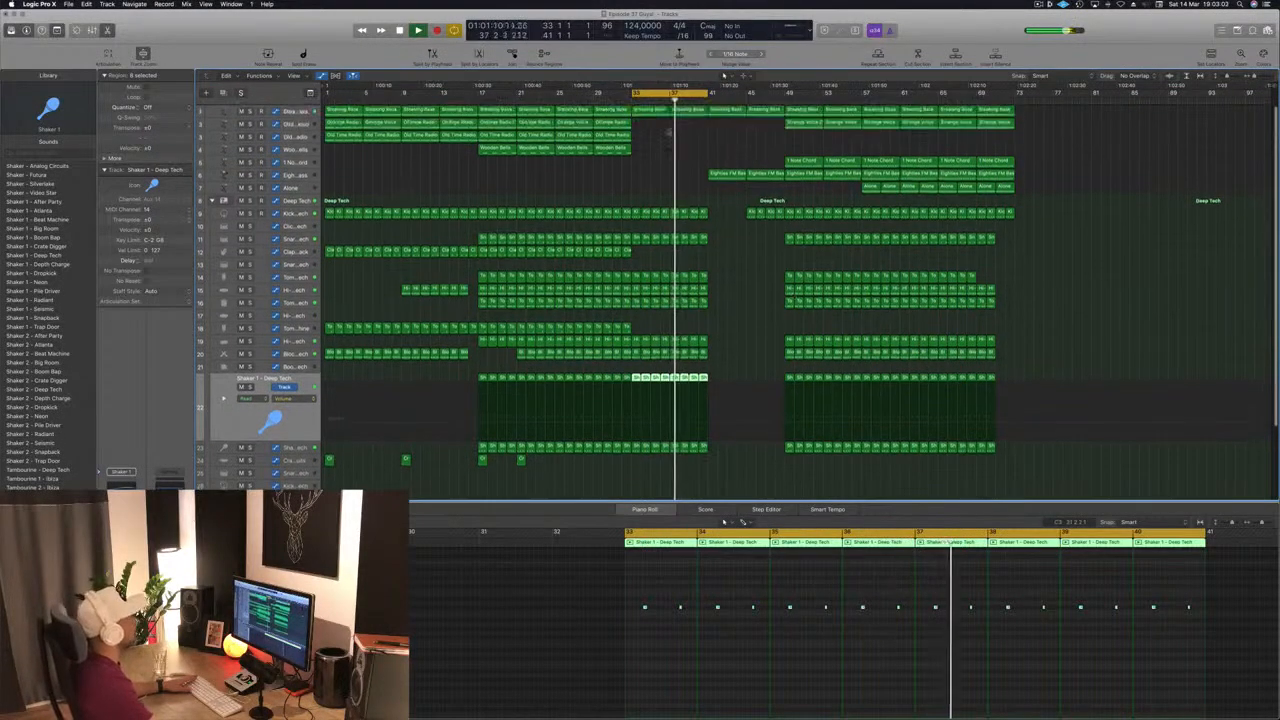
{"action": "left_click", "coordinate": [617, 180]}
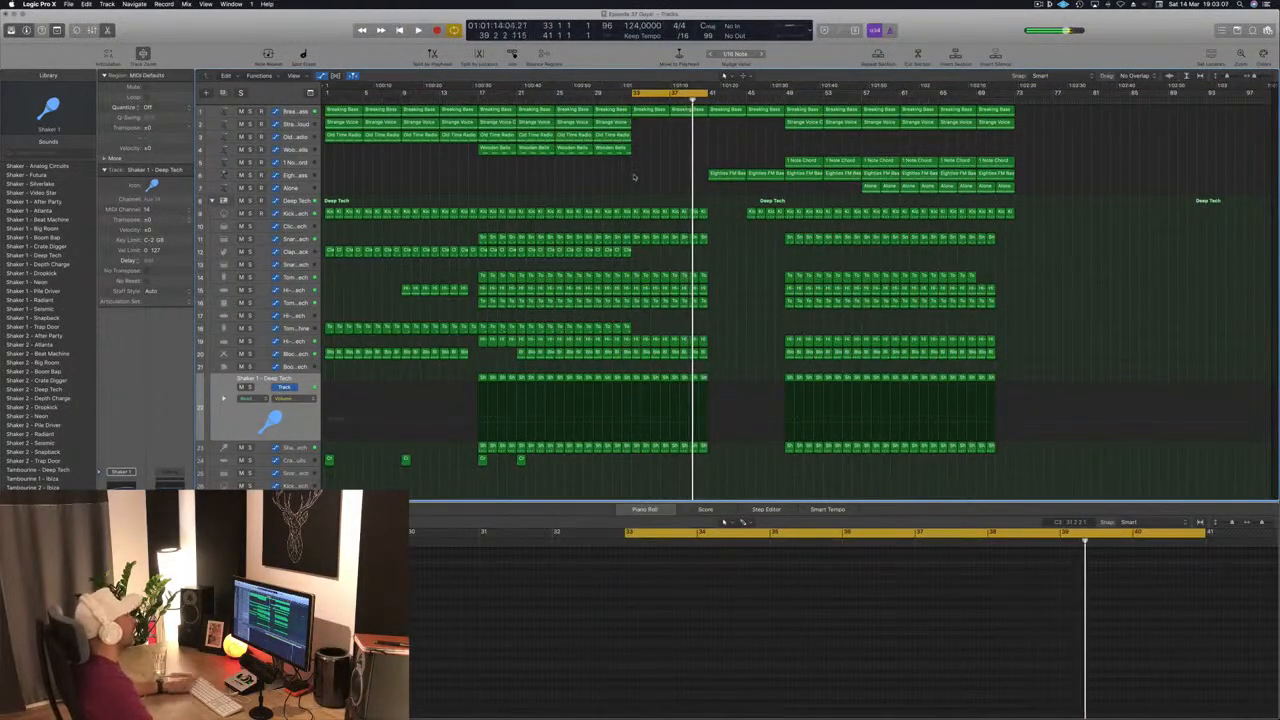
Raise the Breaking Bass automation point at bar 33 to roughly mid level and replay the passage
{"action": "left_click", "coordinate": [290, 115]}
{"action": "key", "text": "Return"}
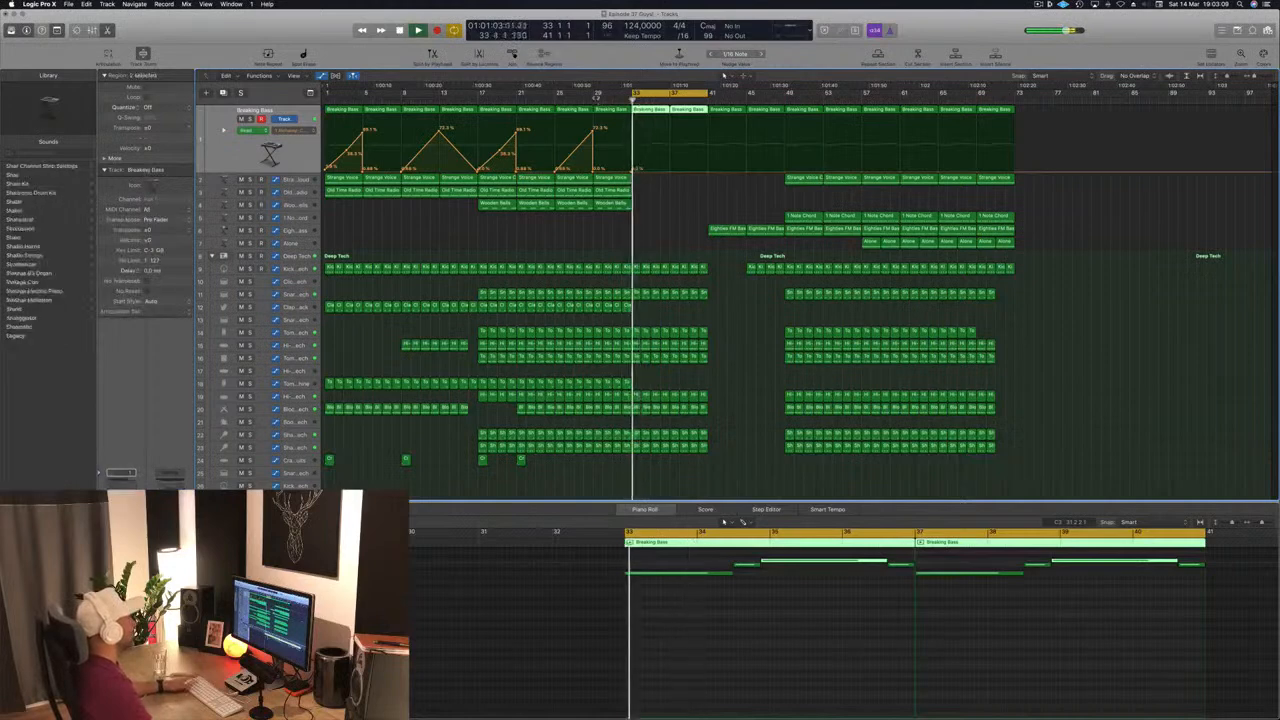
{"action": "left_click_drag", "start_coordinate": [632, 171], "coordinate": [632, 149]}
{"action": "key", "text": "Return"}
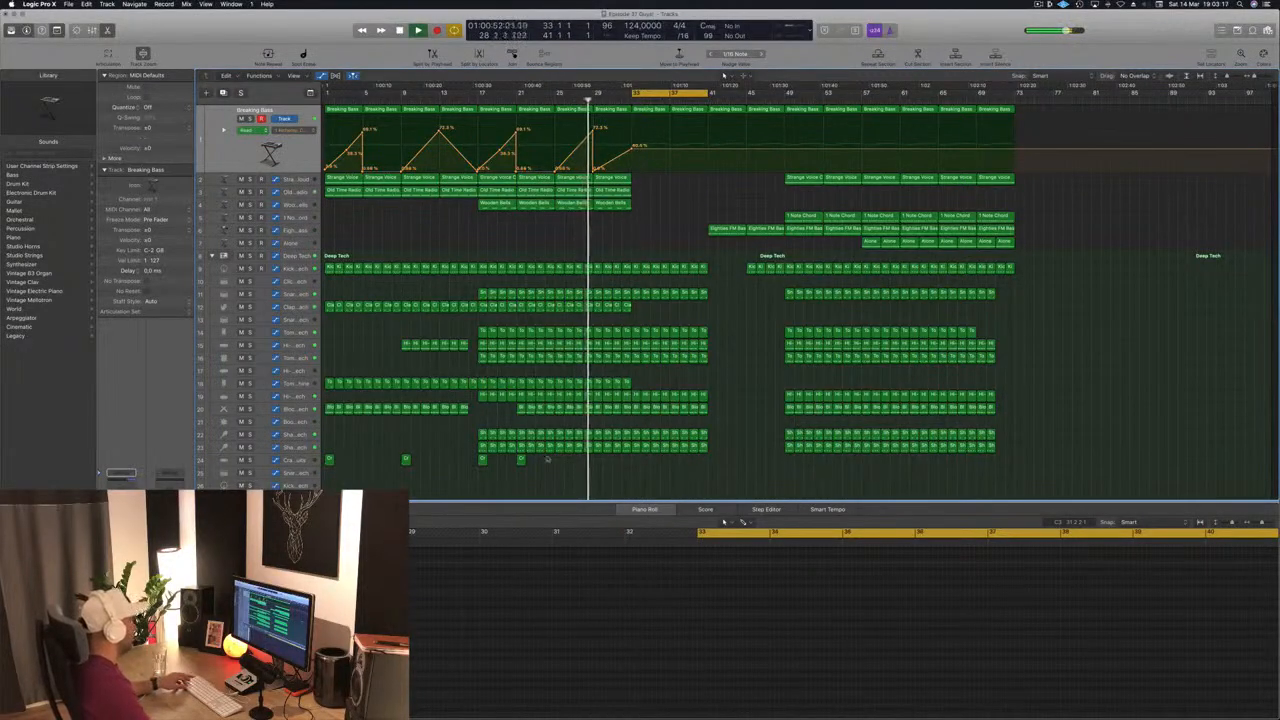
Copy the crash region from bar 17 to bar 33 and leave the Tom Low regions before it deselected
{"action": "left_click", "coordinate": [483, 461]}
{"action": "left_click_drag", "start_coordinate": [483, 461], "coordinate": [636, 461]}
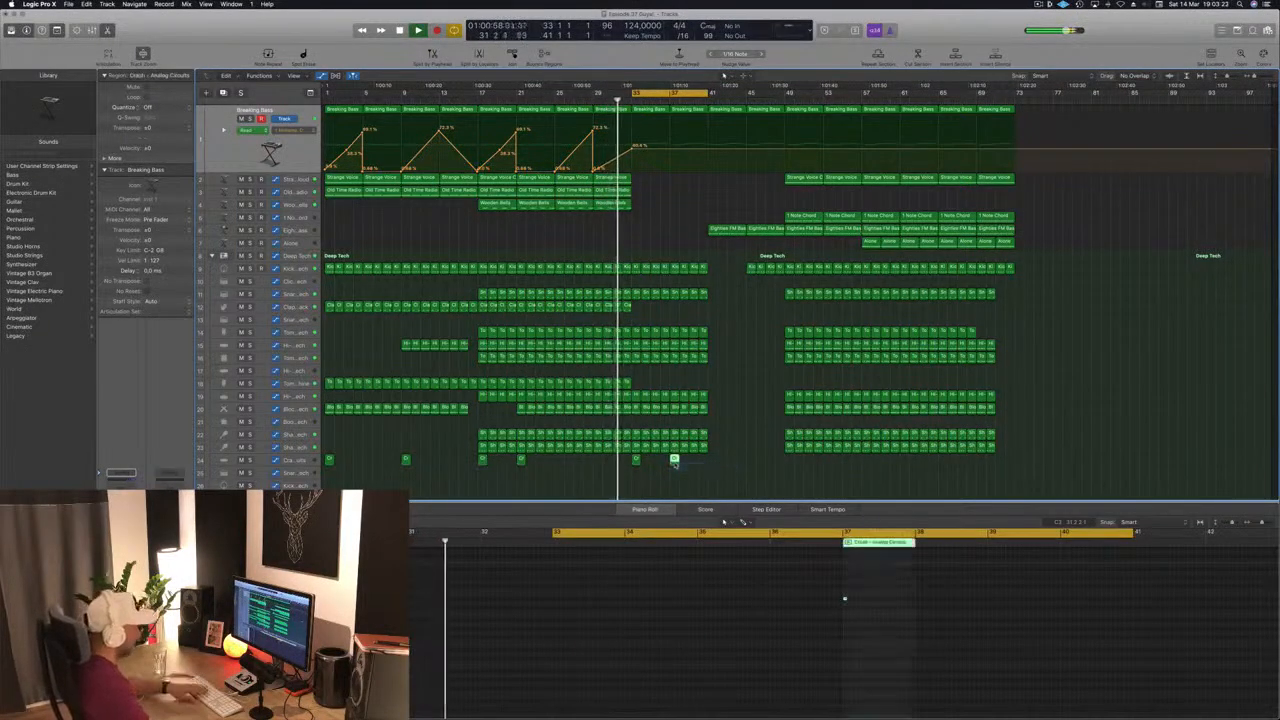
{"action": "left_click_drag", "start_coordinate": [642, 385], "coordinate": [606, 386]}
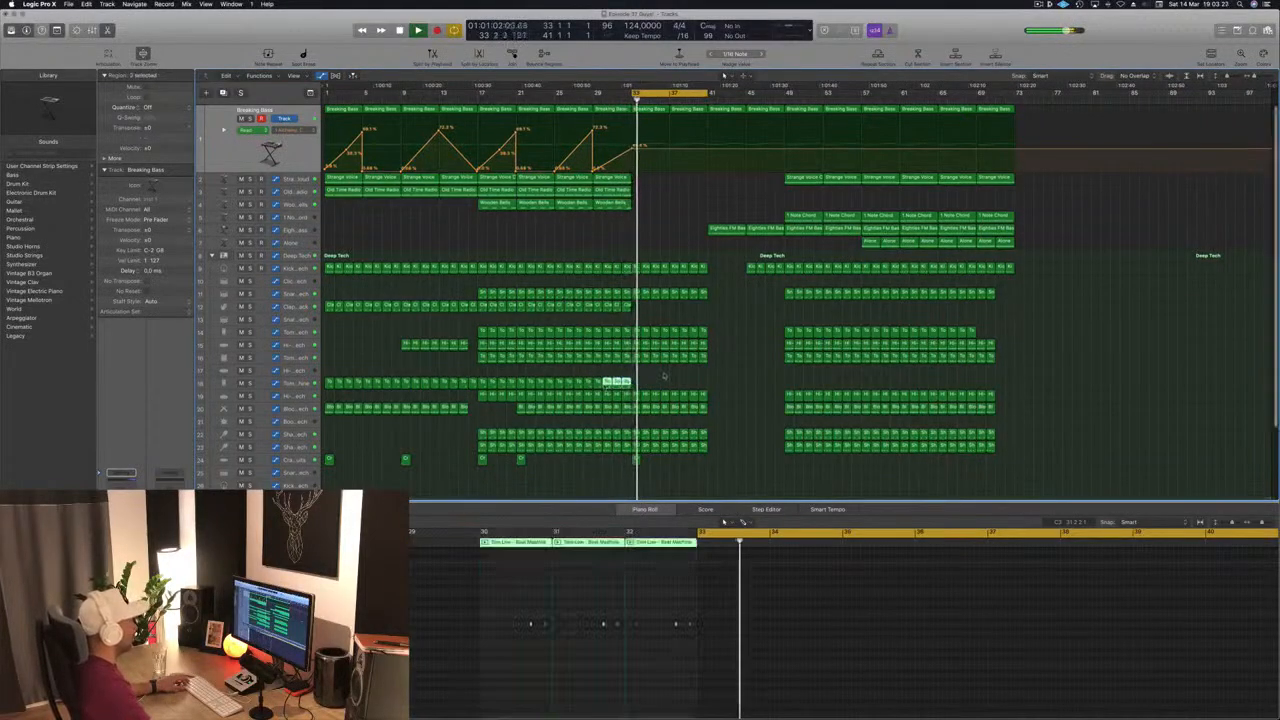
{"action": "left_click", "coordinate": [736, 358]}
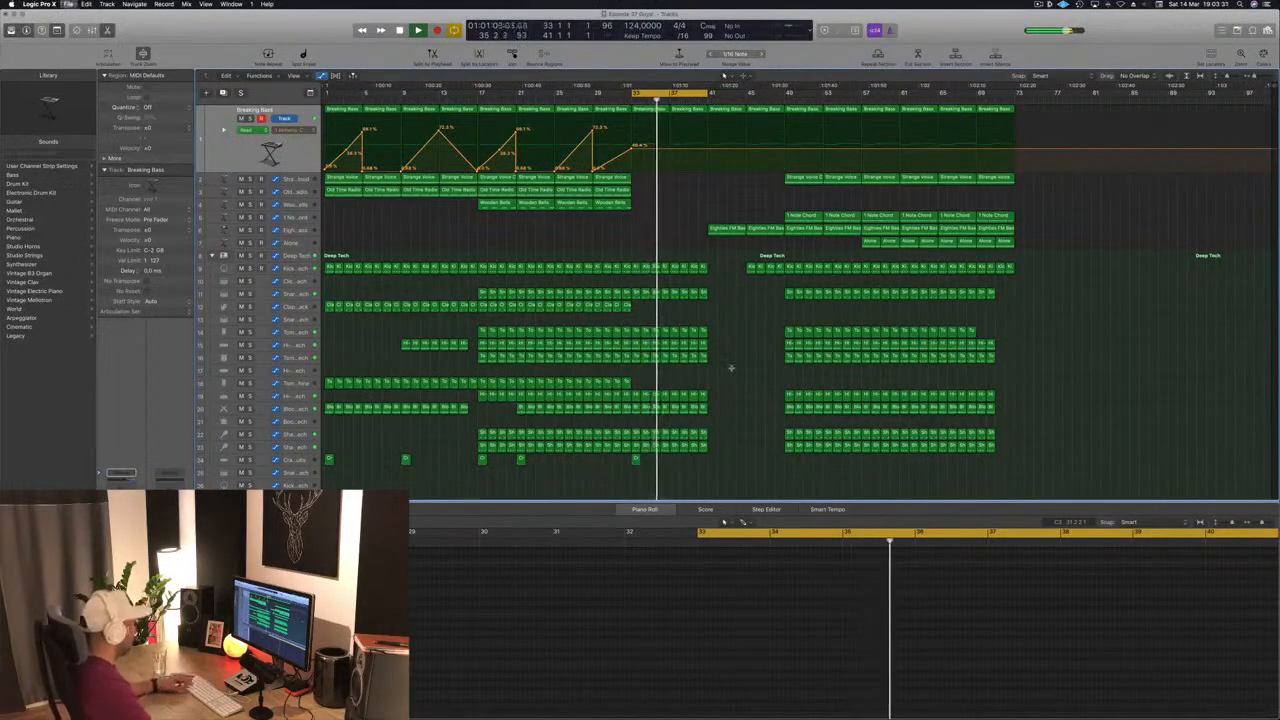
Repeat the section from bars 33 to 41 once, shifting the following material eight bars back
{"action": "key", "text": "space"}
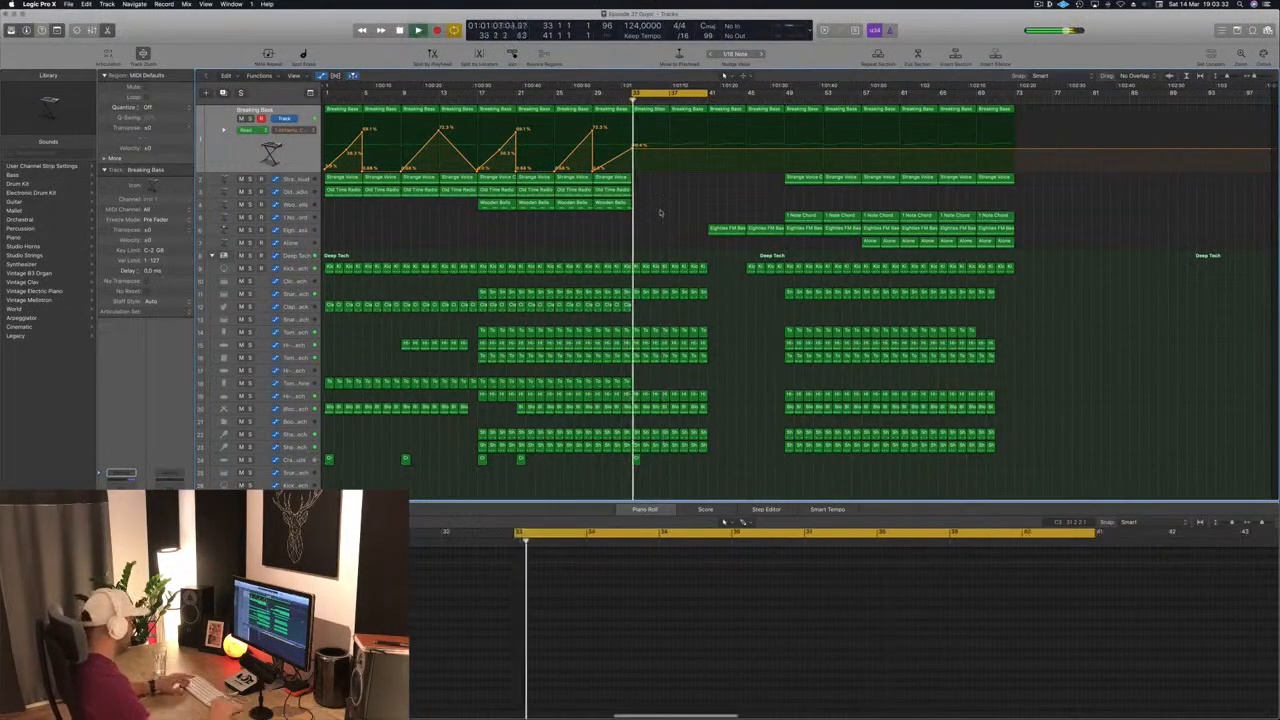
{"action": "key", "text": "ctrl+super+r"}
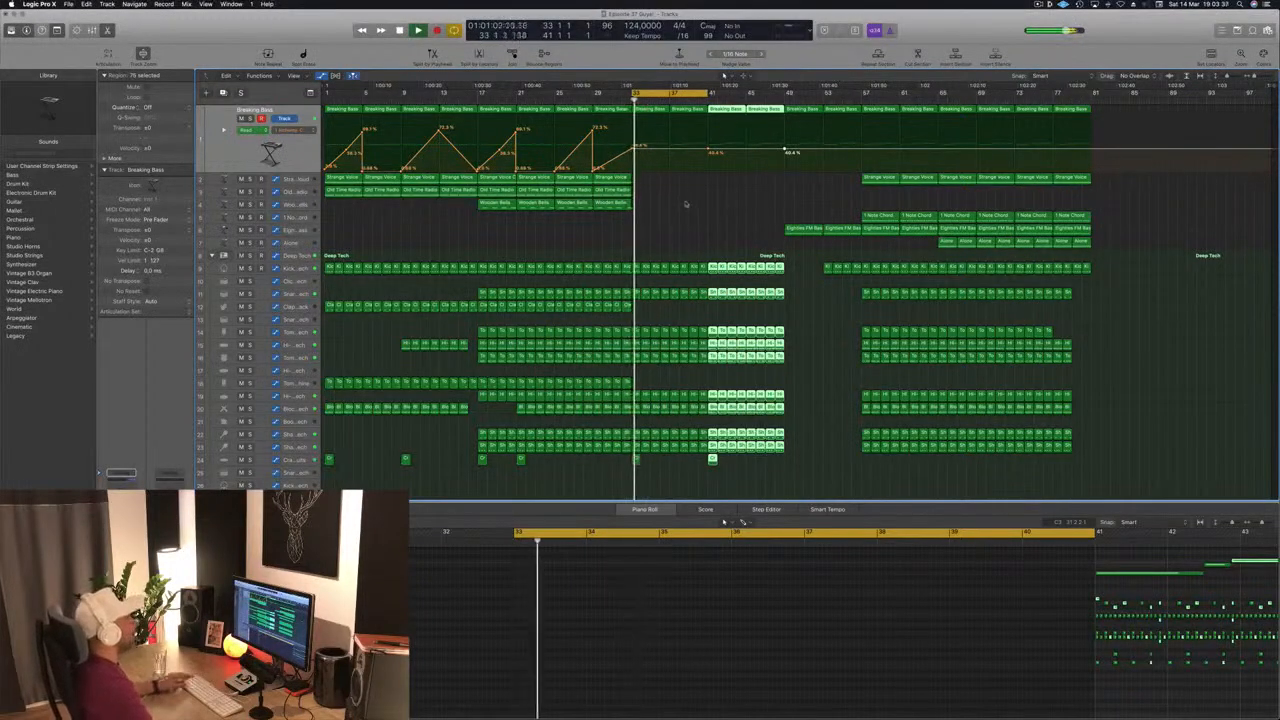
{"action": "left_click", "coordinate": [687, 204]}
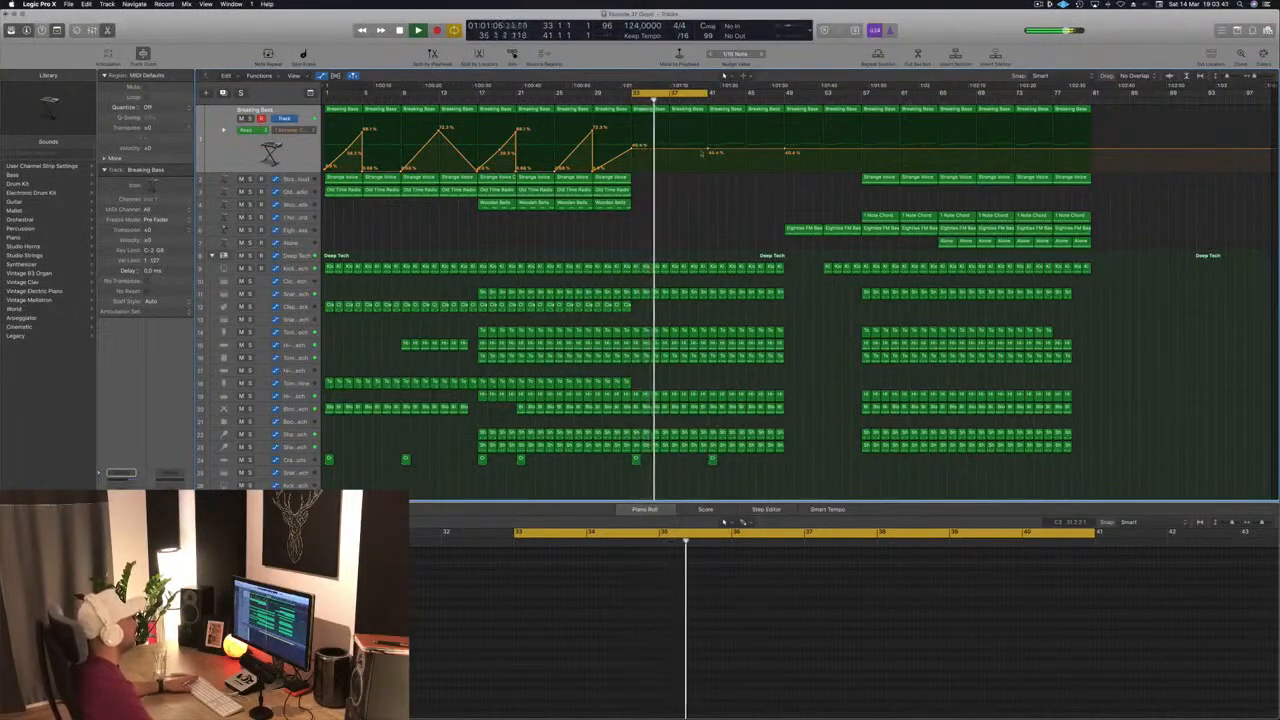
Extend the cycle range to bar 49 and shape the Breaking Bass automation with a small dip at bar 41 and a slight rise toward bar 49
{"action": "left_click_drag", "start_coordinate": [708, 152], "coordinate": [708, 139]}
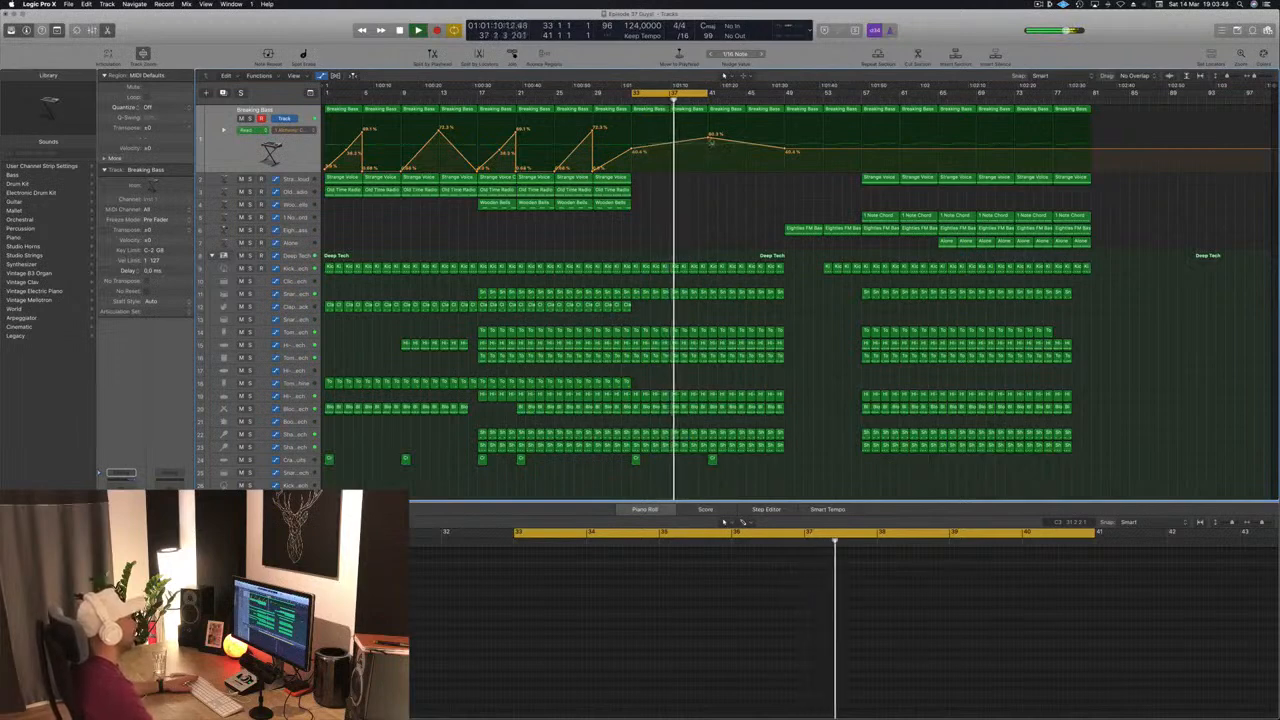
{"action": "left_click_drag", "start_coordinate": [707, 142], "coordinate": [709, 142]}
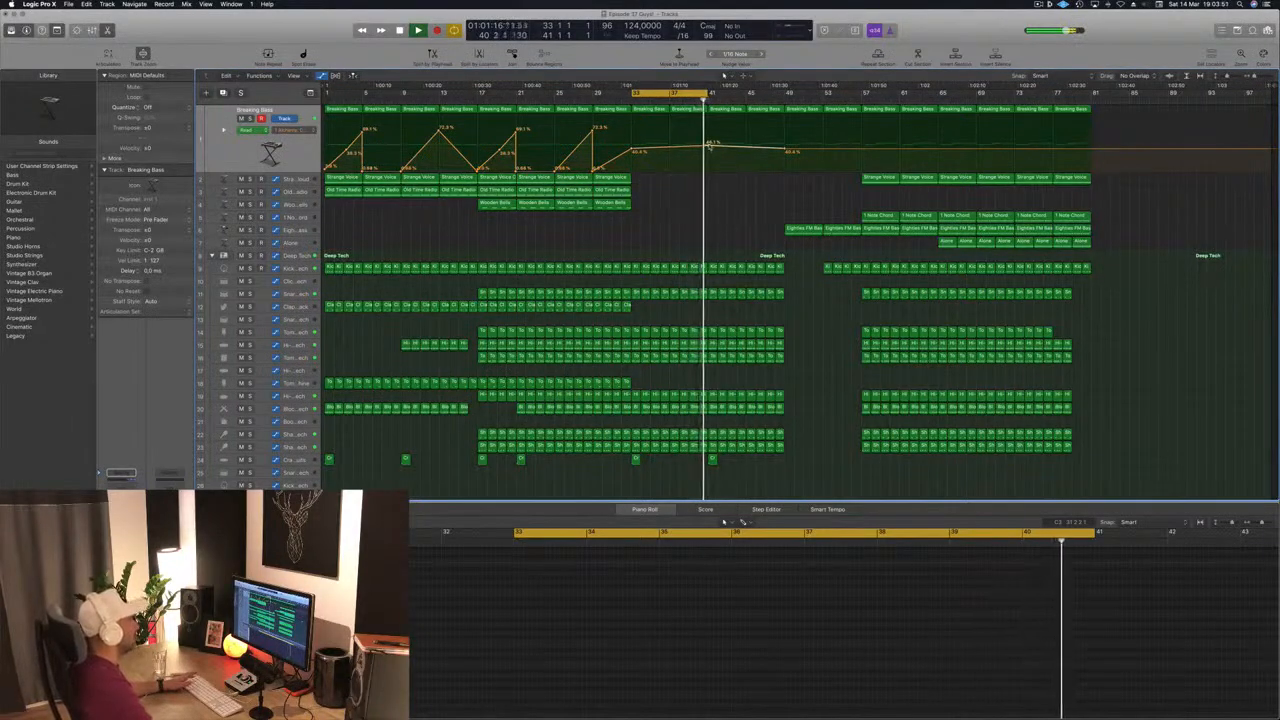
{"action": "left_click_drag", "start_coordinate": [717, 93], "coordinate": [786, 93]}
{"action": "left_click_drag", "start_coordinate": [791, 152], "coordinate": [791, 137]}
{"action": "left_click_drag", "start_coordinate": [711, 148], "coordinate": [708, 151]}
{"action": "left_click_drag", "start_coordinate": [785, 141], "coordinate": [785, 146]}
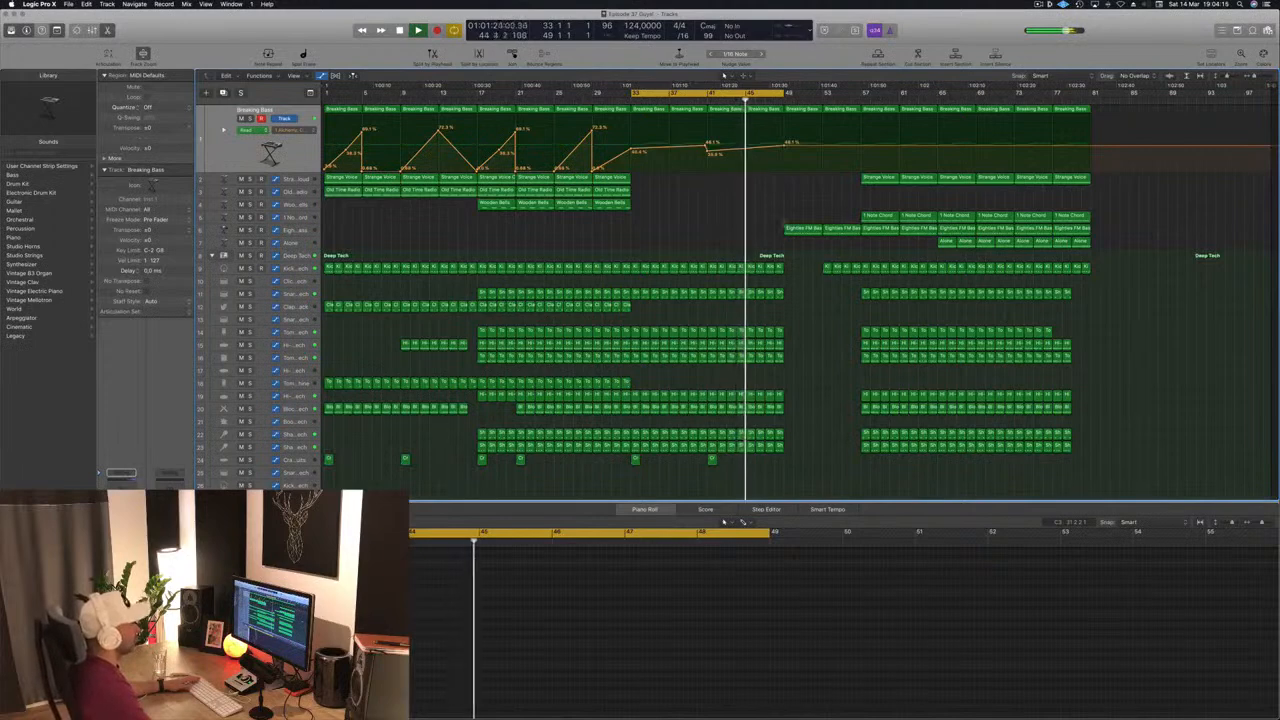
Copy the first Alone region to bar 41 and select the Alone track for editing
{"action": "key", "text": "space"}
{"action": "left_click_drag", "start_coordinate": [883, 247], "coordinate": [715, 246]}
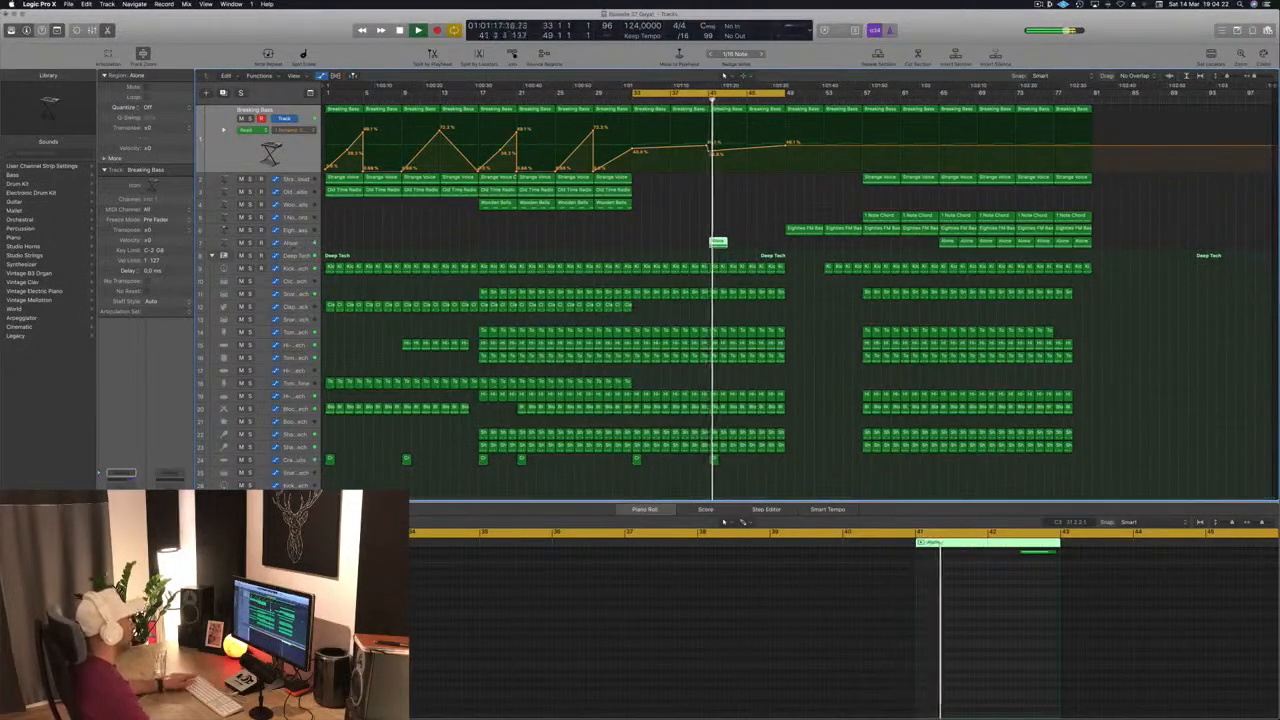
{"action": "left_click", "coordinate": [298, 242]}
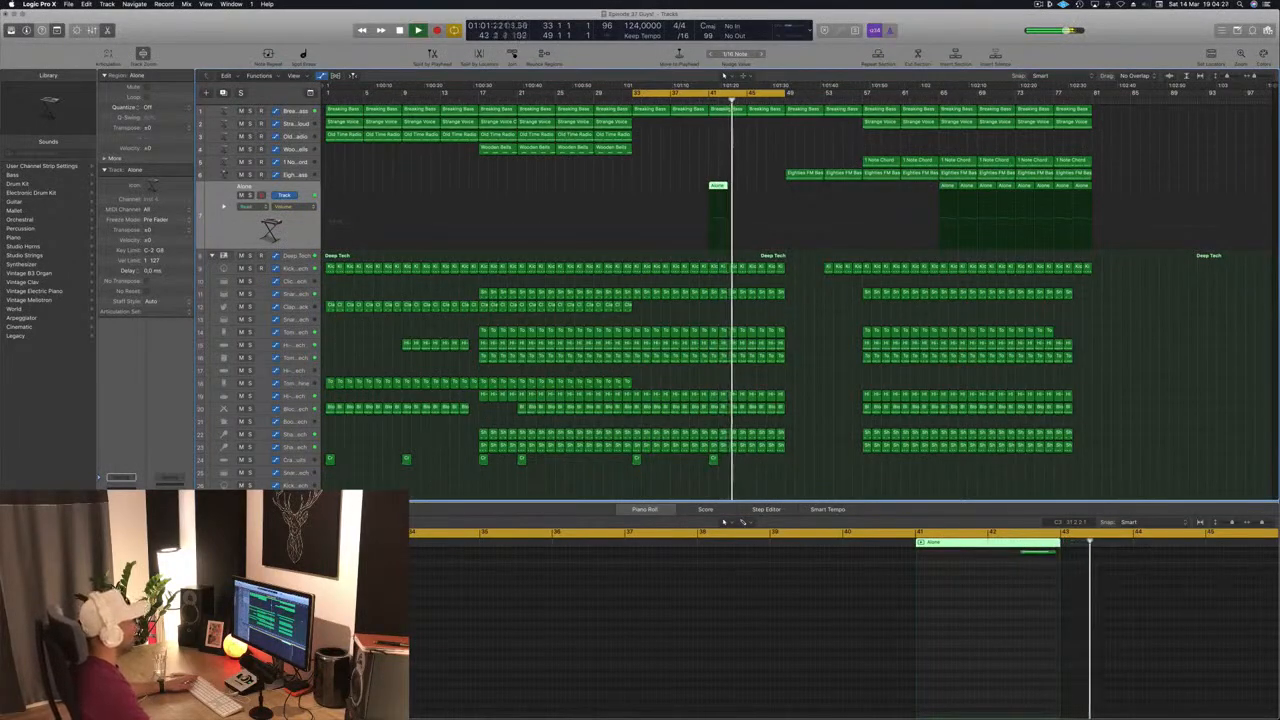
Delete the short notes in the bar 41 Alone region, lengthen the region to just before bar 45, and stretch its remaining note to the region's end
{"action": "key", "text": "Return"}
{"action": "scroll", "coordinate": [962, 564], "scroll_direction": "up", "scroll_amount": 4}
{"action": "left_click_drag", "start_coordinate": [1014, 598], "coordinate": [1065, 620]}
{"action": "key", "text": "BackSpace"}
{"action": "left_click_drag", "start_coordinate": [724, 185], "coordinate": [745, 185]}
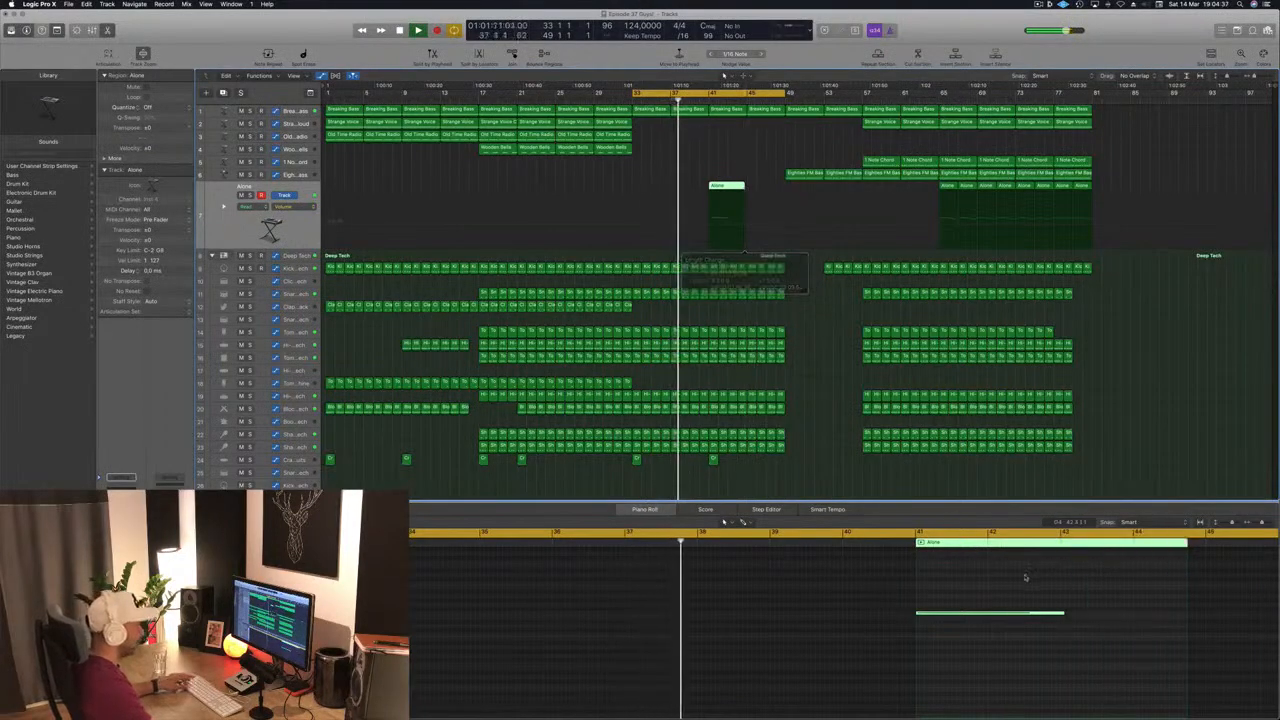
{"action": "left_click_drag", "start_coordinate": [1064, 613], "coordinate": [1185, 618]}
{"action": "left_click", "coordinate": [705, 155]}
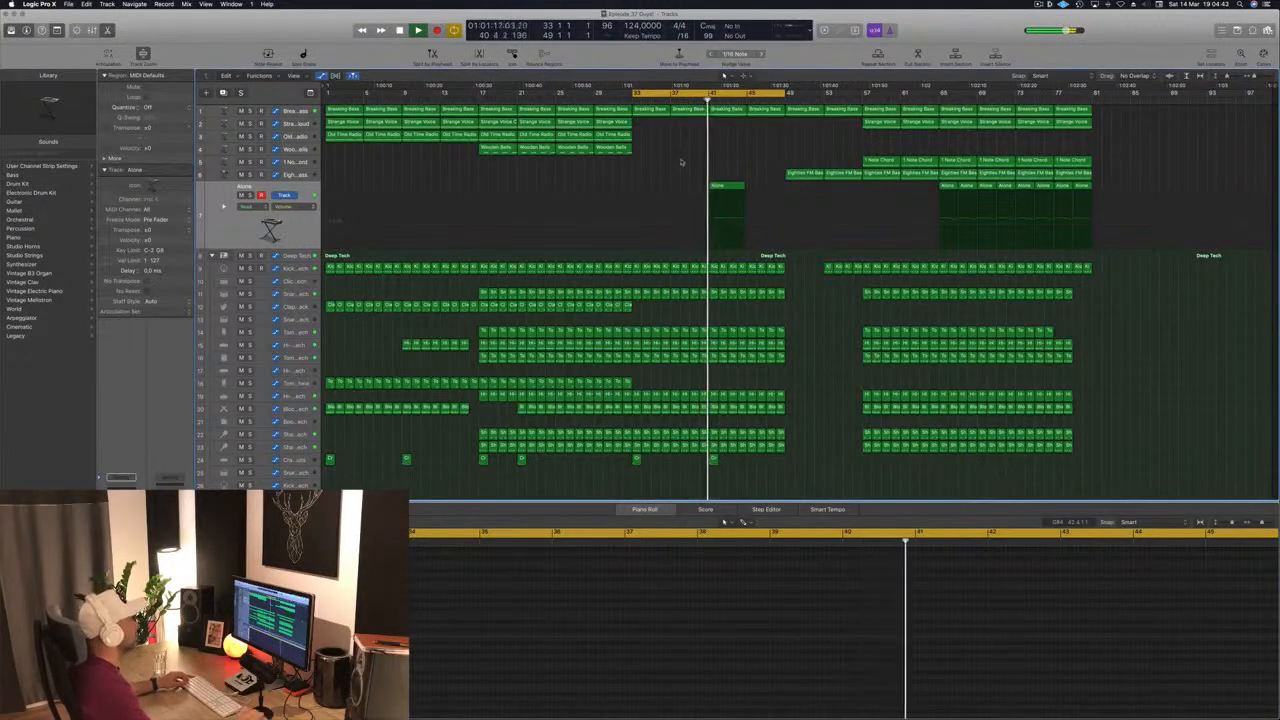
{"action": "left_click", "coordinate": [727, 186]}
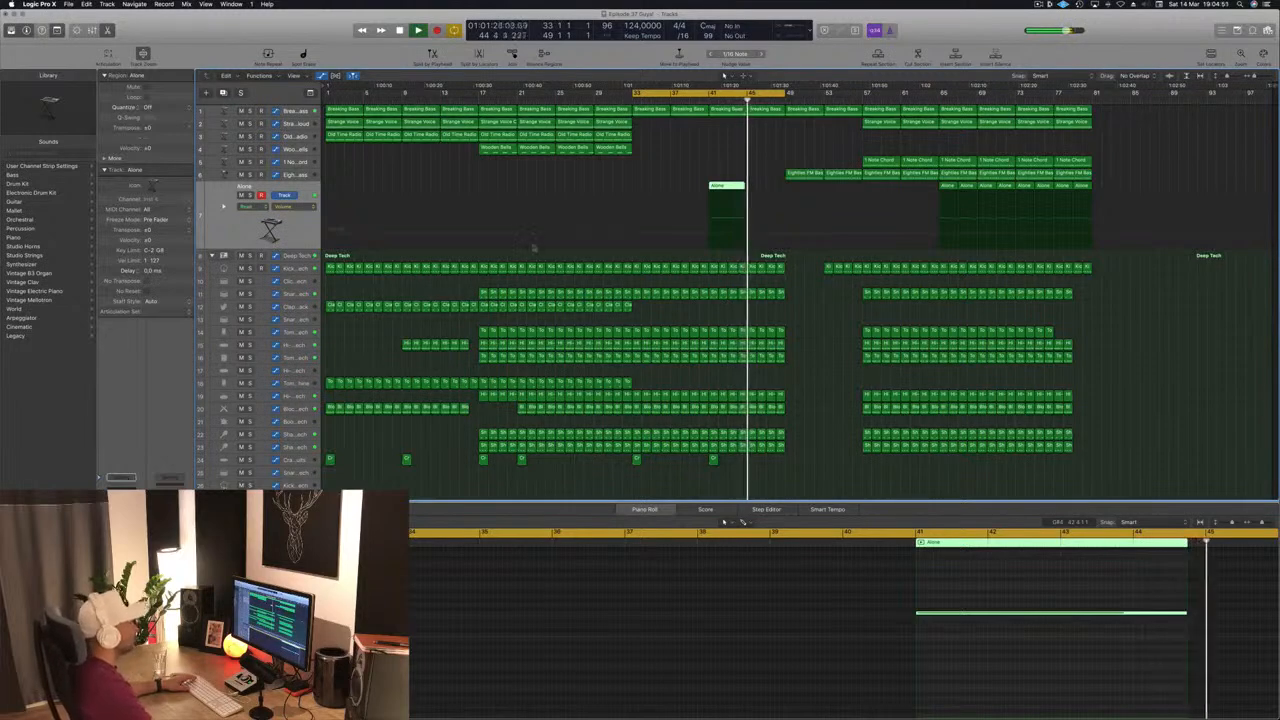
{"action": "left_click", "coordinate": [717, 159]}
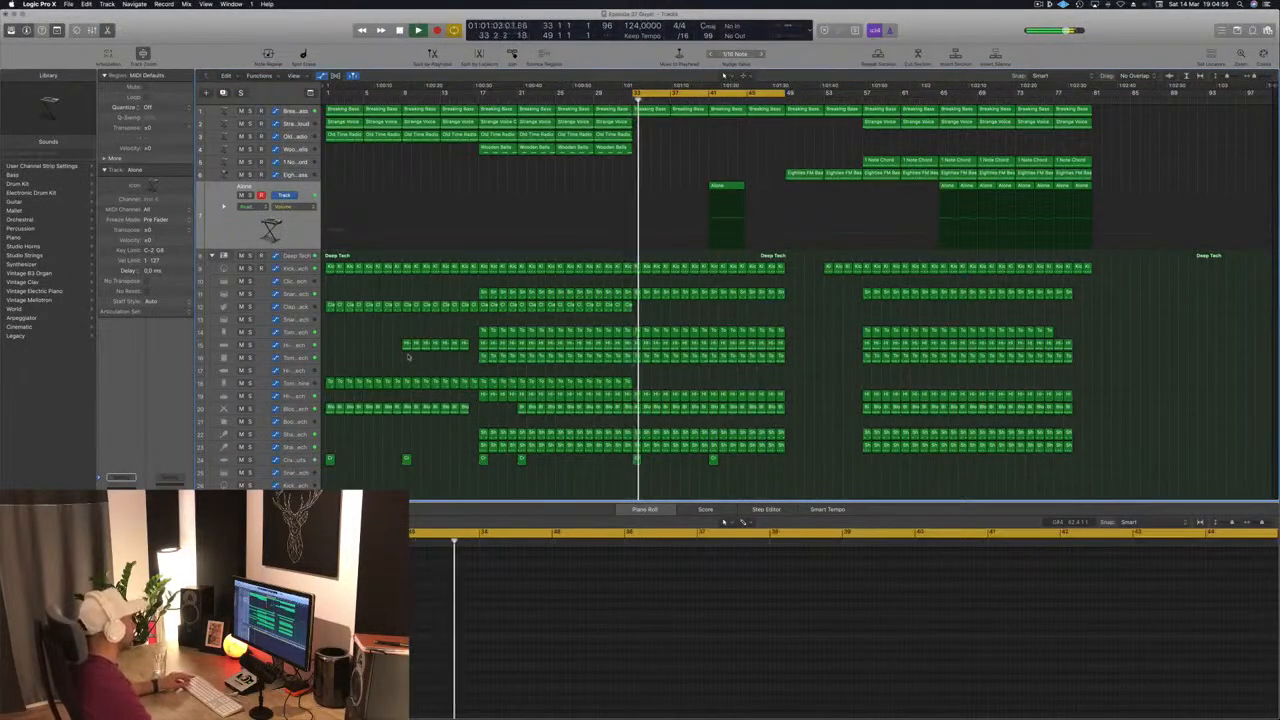
Delete the second half of bar 39 on the percussion tracks from Snare 1 down to Shaker 2, keeping the kick
{"action": "scroll", "coordinate": [726, 351], "scroll_direction": "up", "scroll_amount": 3}
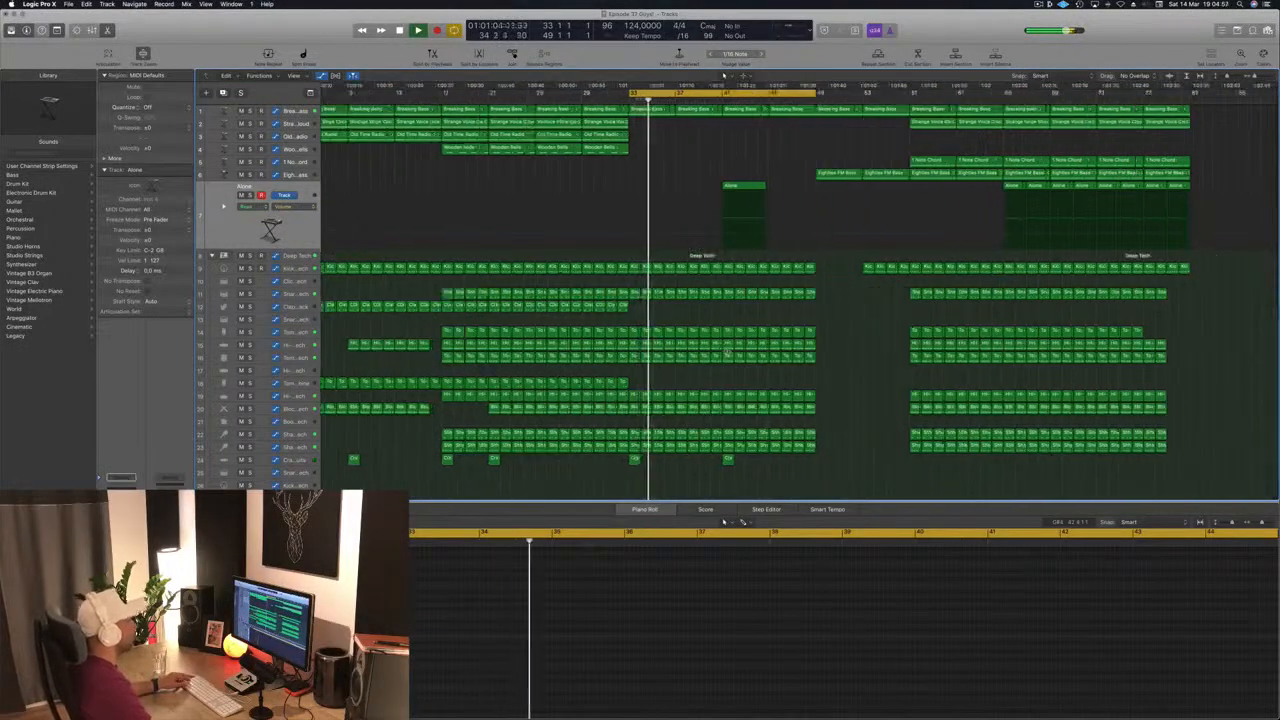
{"action": "key", "text": "super+Right"}
{"action": "key", "text": "super+Right"}
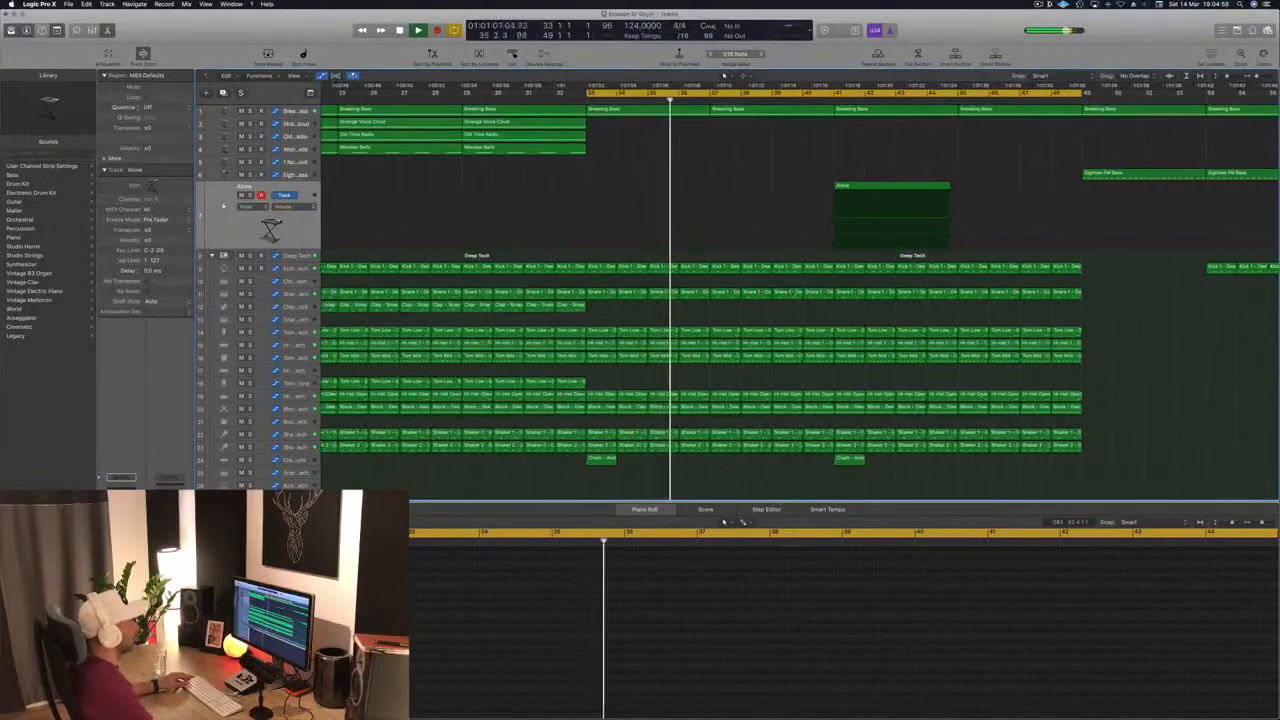
{"action": "left_click_drag", "start_coordinate": [789, 287], "coordinate": [801, 484]}
{"action": "key", "text": "Delete"}
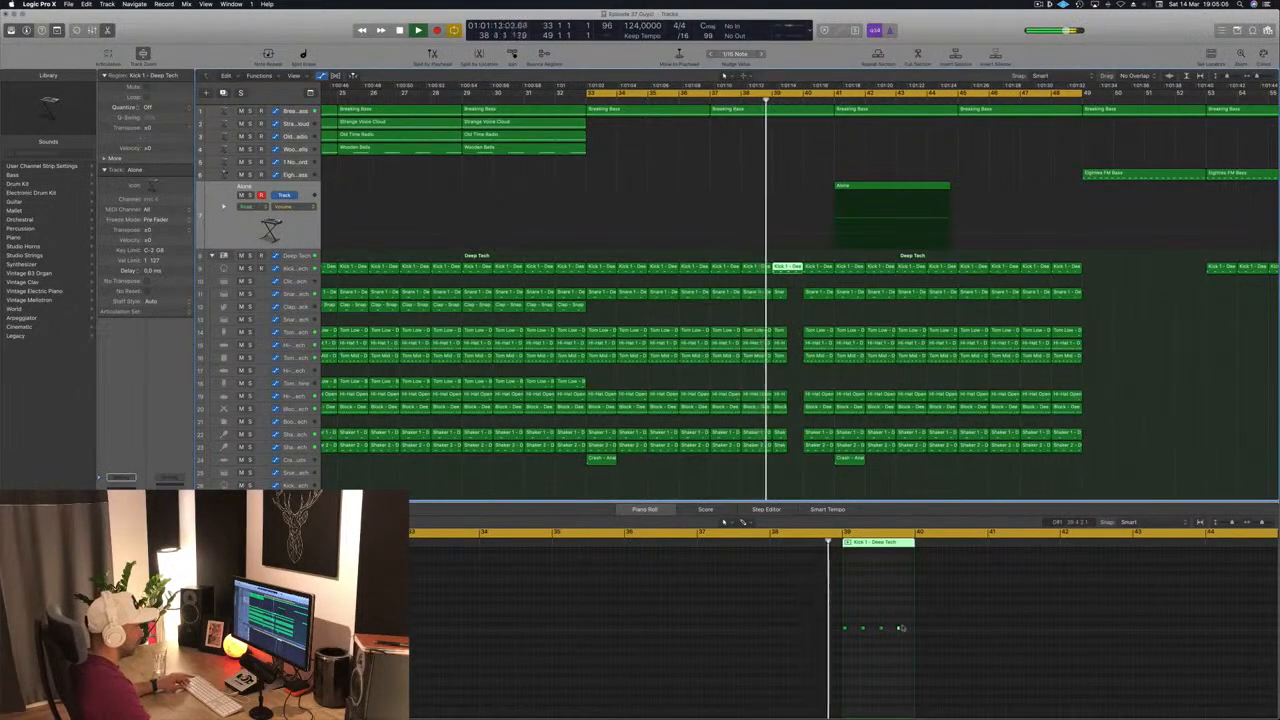
Move the last note of the bar 39 Kick 1 region about half a beat earlier and replay from bar 33
{"action": "key", "text": "super+Right"}
{"action": "key", "text": "super+Right"}
{"action": "left_click_drag", "start_coordinate": [866, 629], "coordinate": [853, 629]}
{"action": "key", "text": "Return"}
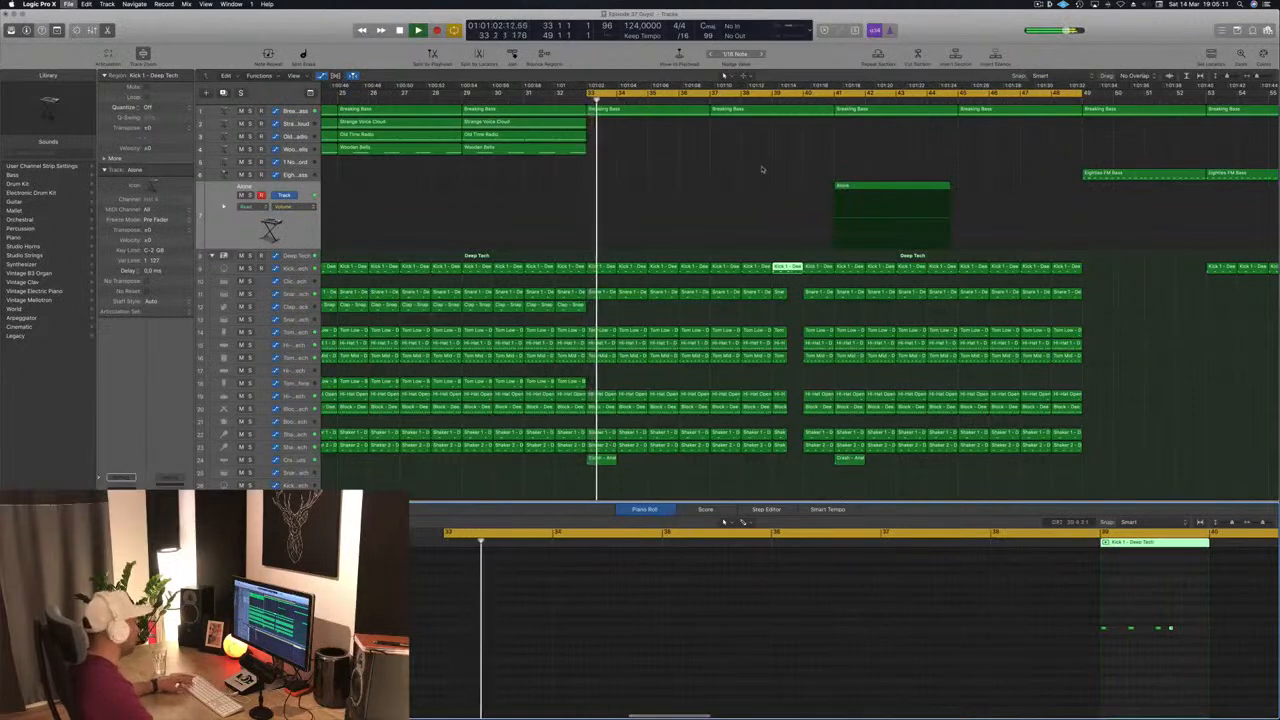
Save the project and replay the arrangement from bar 33 with the whole timeline in view
{"action": "key", "text": "super+s"}
{"action": "key", "text": "super+Left"}
{"action": "left_click", "coordinate": [757, 217], "text": "shift"}
{"action": "key", "text": "Return"}
{"action": "scroll", "coordinate": [830, 418], "scroll_direction": "left", "scroll_amount": 3}
{"action": "scroll", "coordinate": [894, 590], "scroll_direction": "left", "scroll_amount": 5}
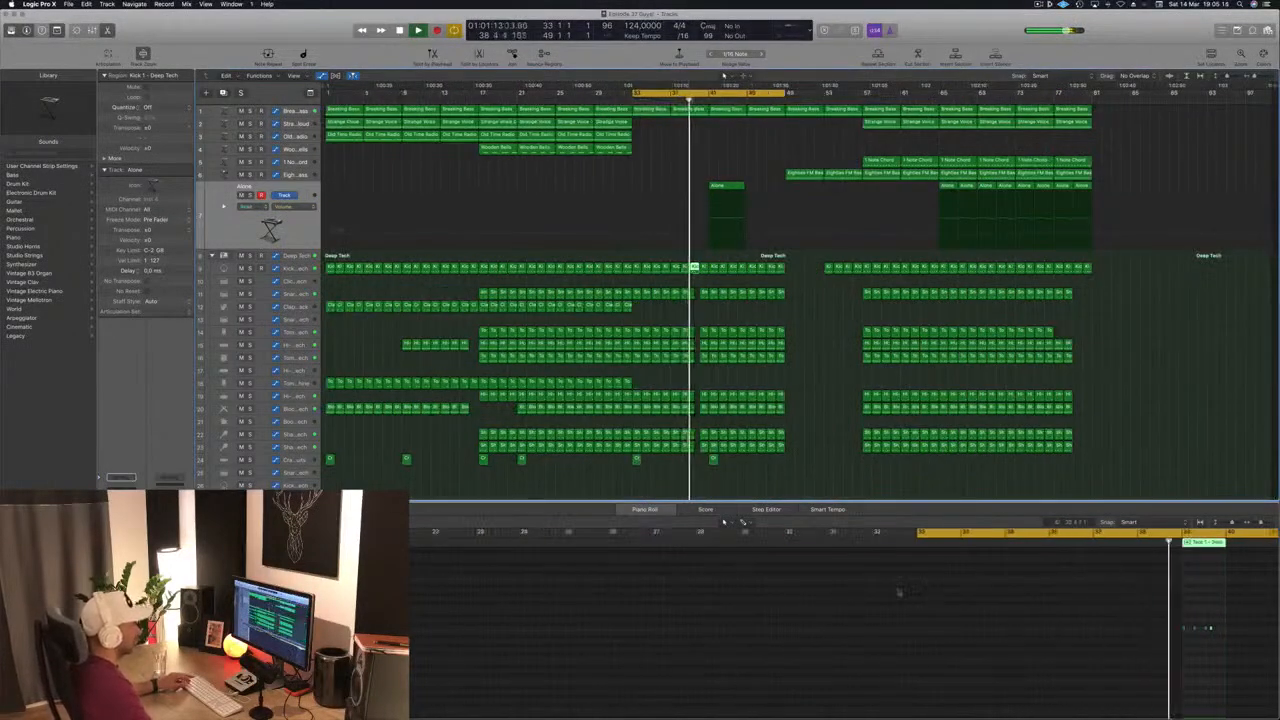
{"action": "scroll", "coordinate": [894, 587], "scroll_direction": "right", "scroll_amount": 3}
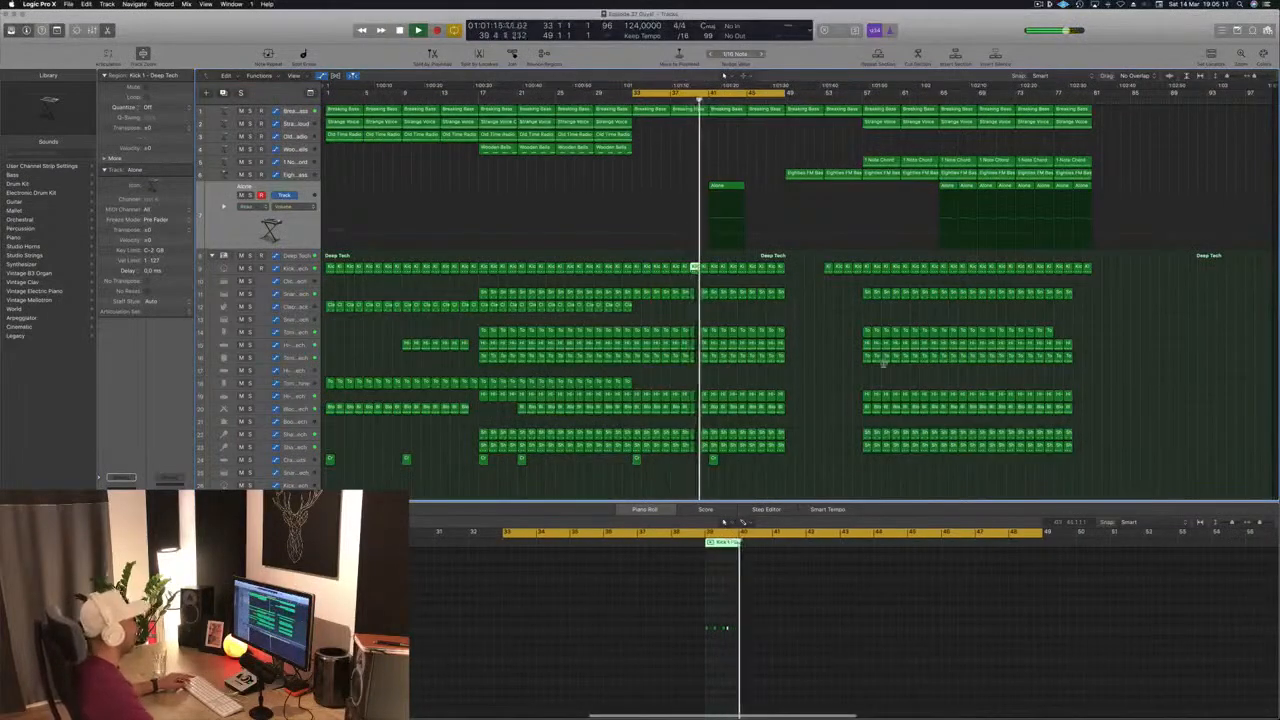
Undo the bar 39 kick note move and the deletion of the second half of bar 39 on the percussion tracks
{"action": "scroll", "coordinate": [814, 266], "scroll_direction": "right", "scroll_amount": 6}
{"action": "scroll", "coordinate": [738, 158], "scroll_direction": "down", "scroll_amount": 3}
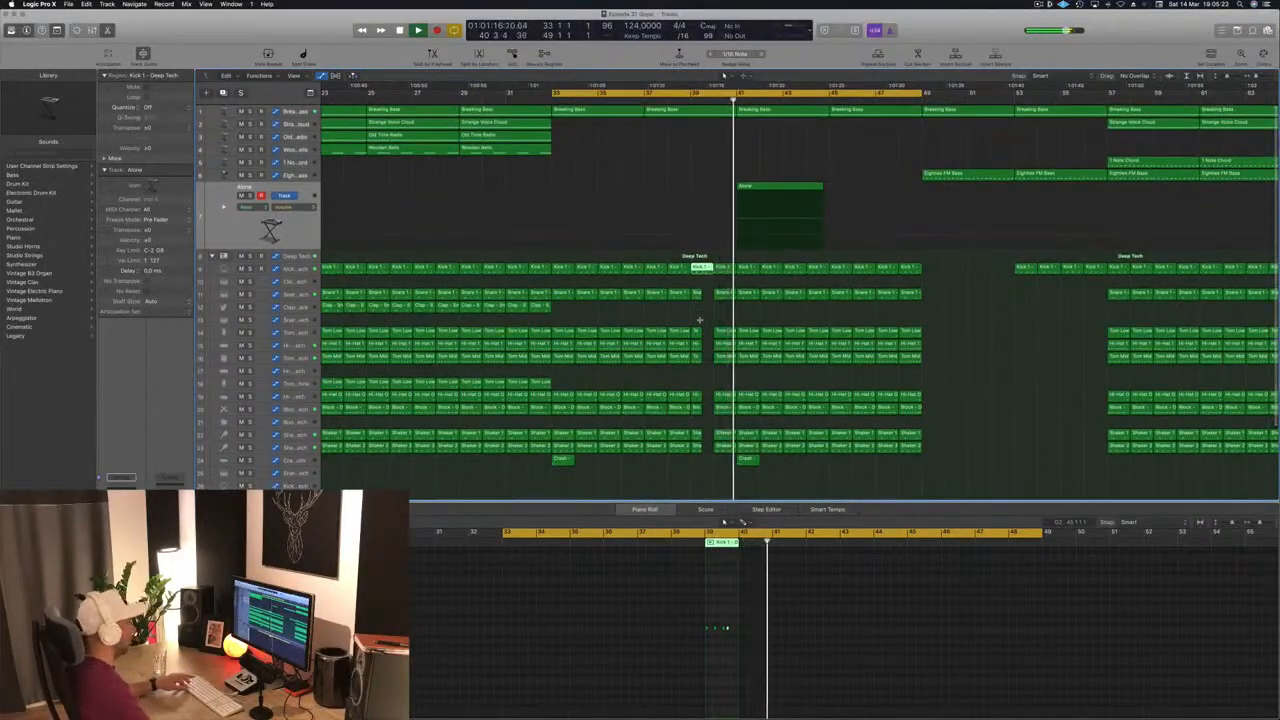
{"action": "key", "text": "super+z"}
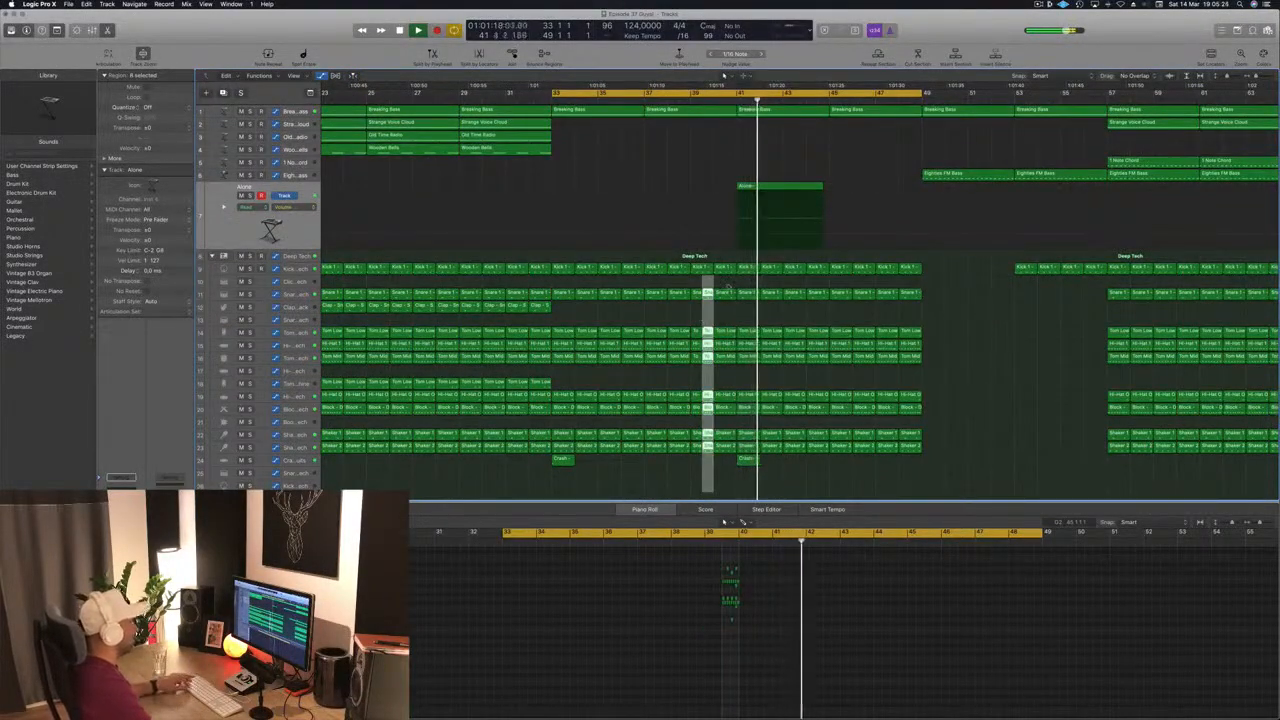
{"action": "key", "text": "space"}
{"action": "key", "text": "space"}
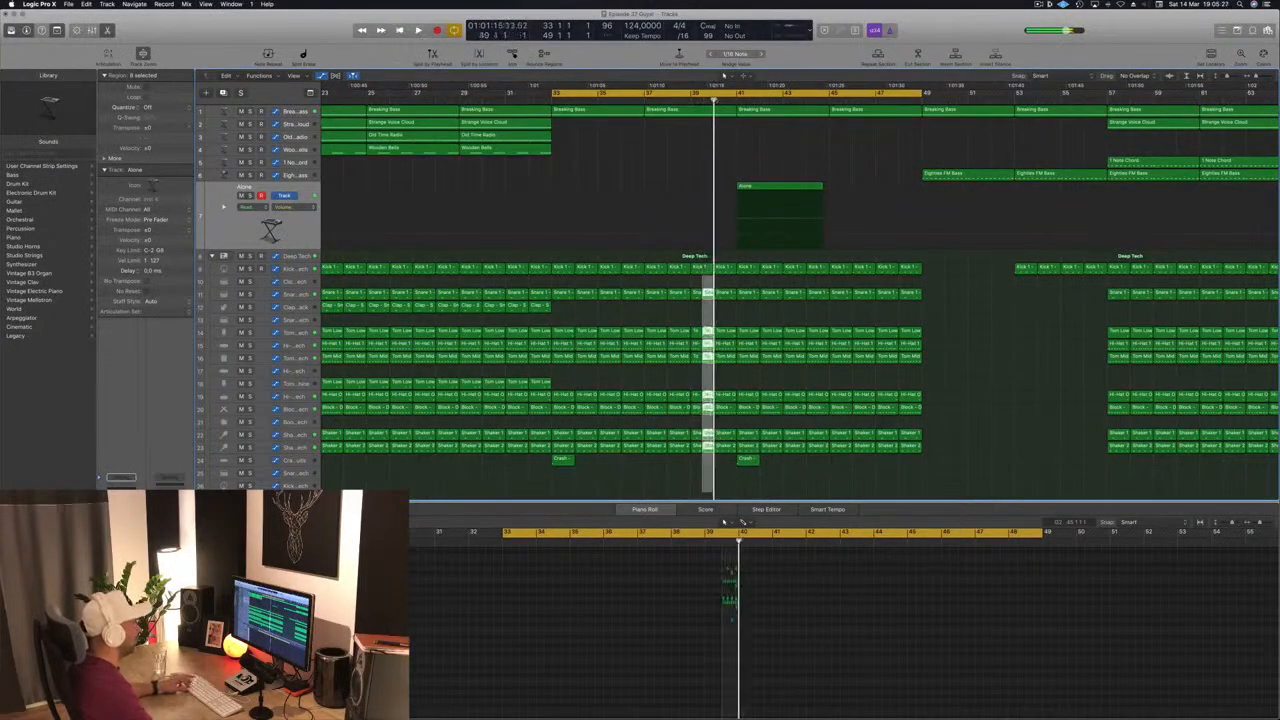
{"action": "scroll", "coordinate": [731, 344], "scroll_direction": "right", "scroll_amount": 1}
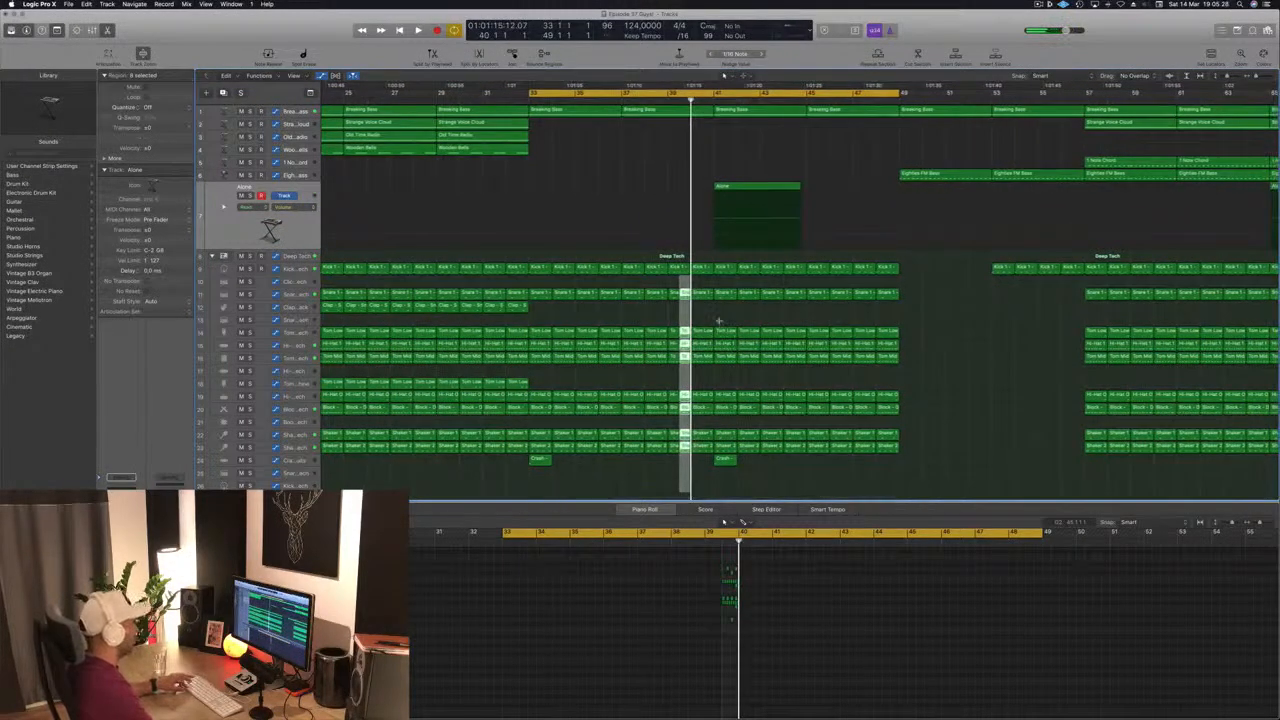
{"action": "left_click", "coordinate": [742, 312]}
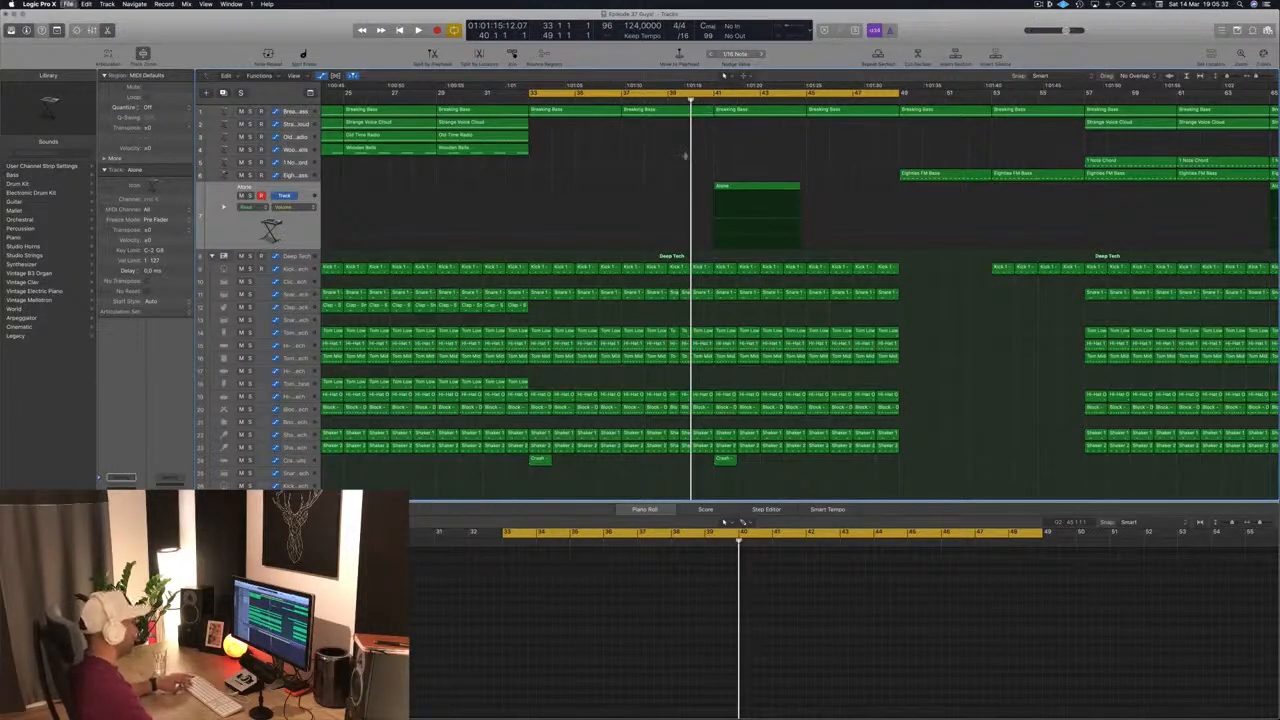
Delete the last quarter of bar 40 on all drum tracks from Kick 1 down to Shaker 2
{"action": "scroll", "coordinate": [691, 248], "scroll_direction": "up", "scroll_amount": 5}
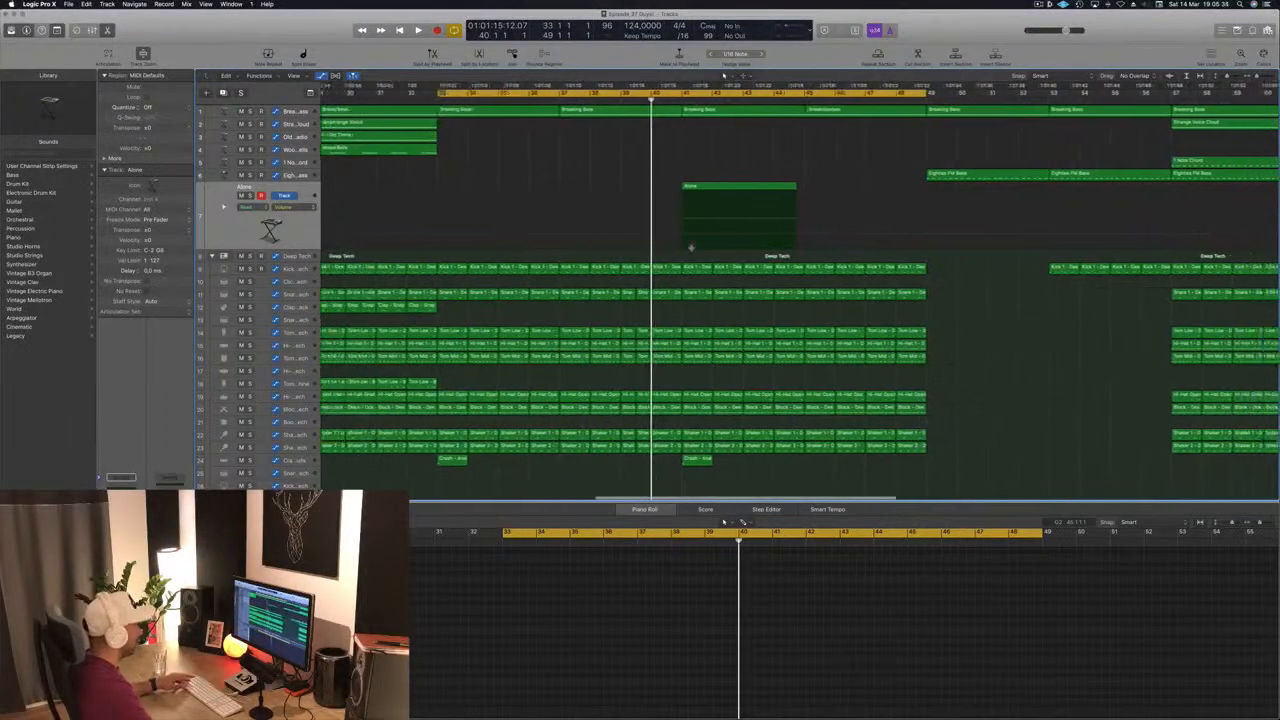
{"action": "scroll", "coordinate": [692, 250], "scroll_direction": "up", "scroll_amount": 2}
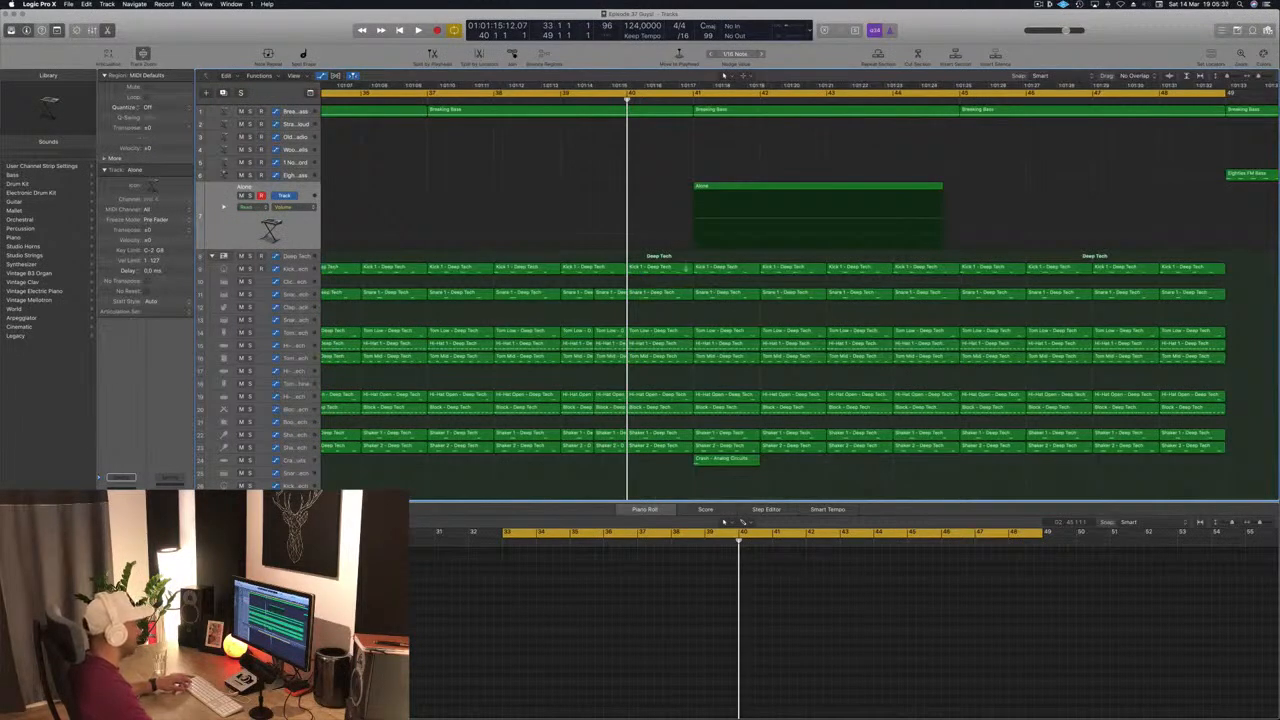
{"action": "left_click_drag", "start_coordinate": [673, 268], "coordinate": [690, 460]}
{"action": "key", "text": "Delete"}
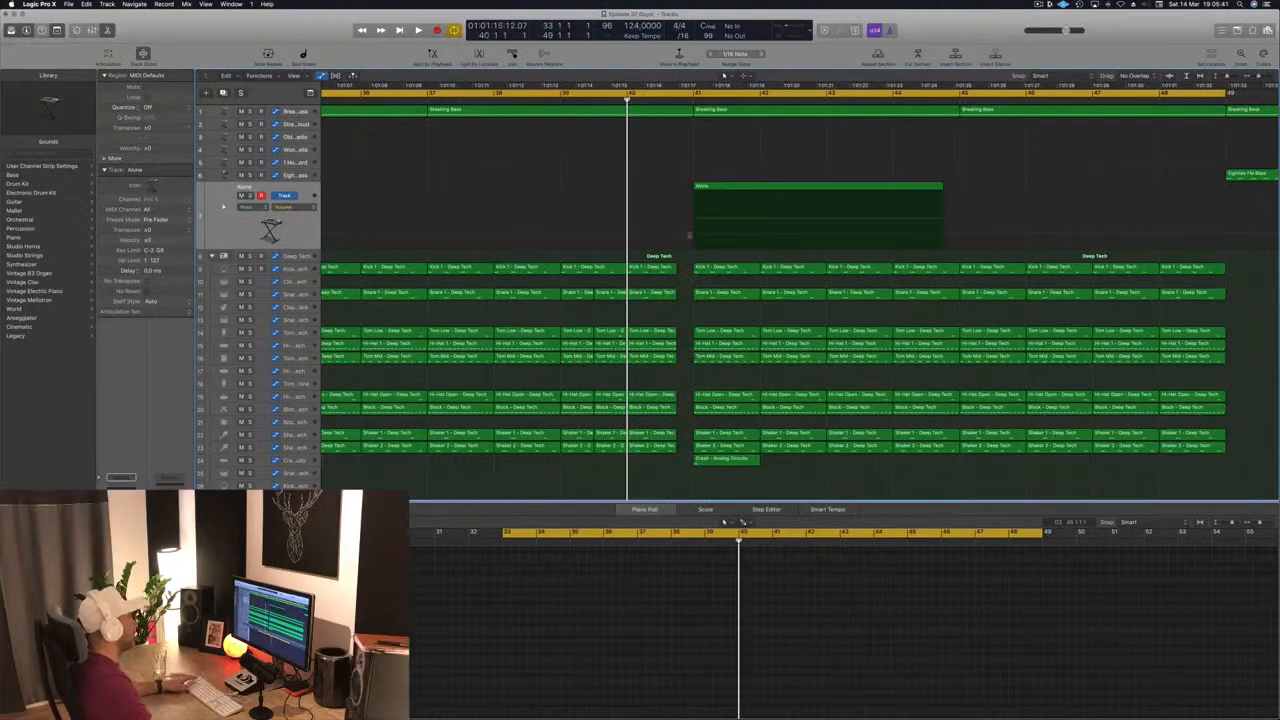
Set the cycle range to start at bar 37 instead of bar 33 and play through the break before bar 41
{"action": "key", "text": "space"}
{"action": "scroll", "coordinate": [826, 134], "scroll_direction": "down", "scroll_amount": 5}
{"action": "key", "text": "space"}
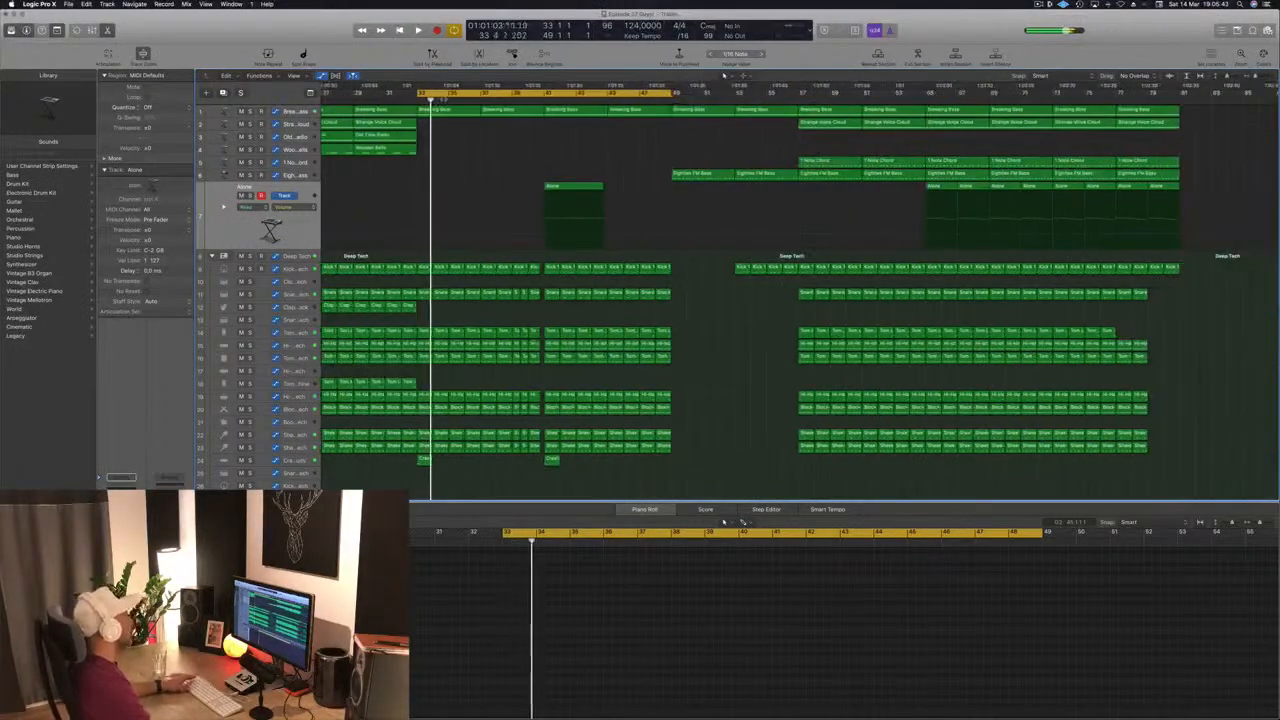
{"action": "left_click_drag", "start_coordinate": [420, 93], "coordinate": [482, 97]}
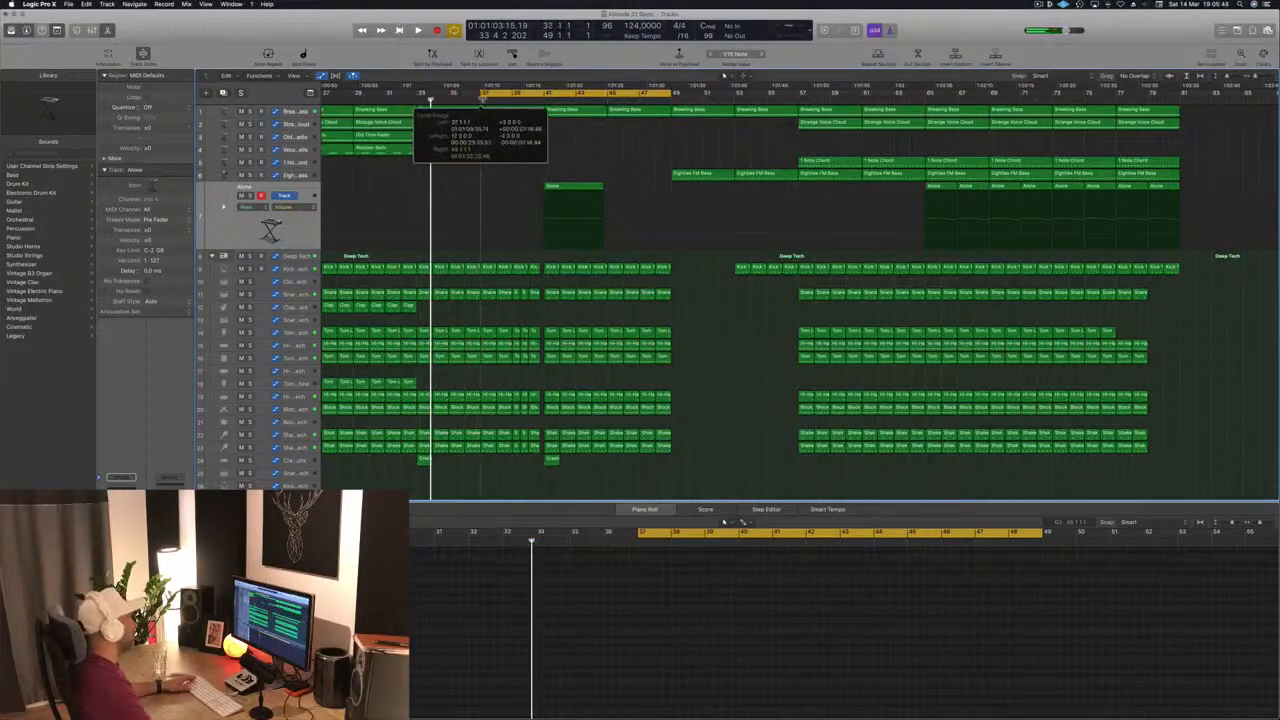
{"action": "left_click_drag", "start_coordinate": [515, 150], "coordinate": [520, 149]}
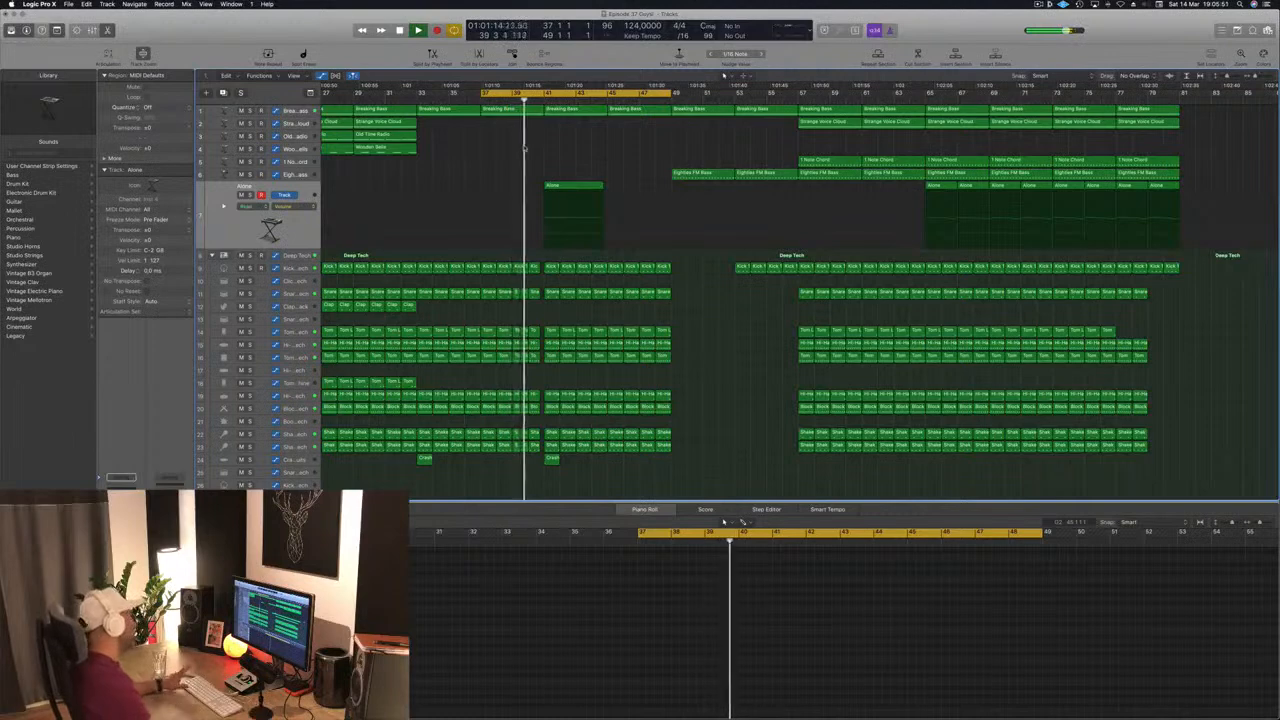
{"action": "scroll", "coordinate": [531, 316], "scroll_direction": "up", "scroll_amount": 5}
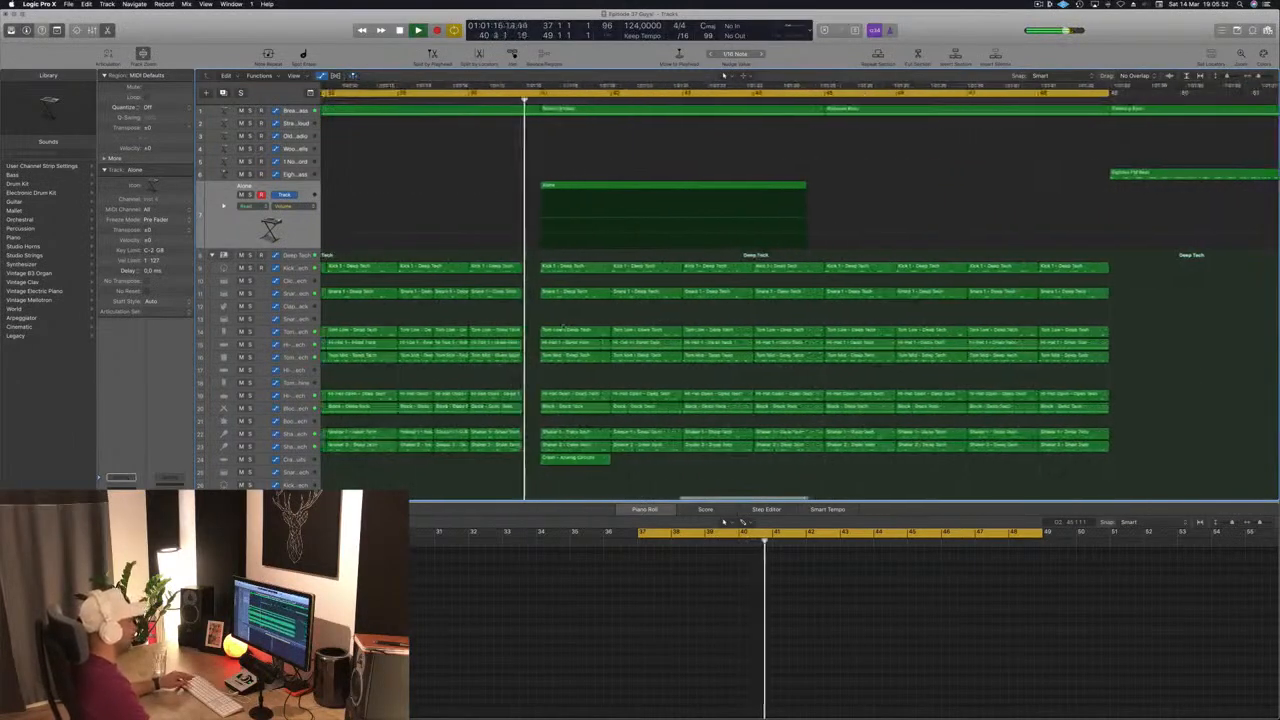
{"action": "scroll", "coordinate": [540, 320], "scroll_direction": "down", "scroll_amount": 3}
{"action": "scroll", "coordinate": [539, 320], "scroll_direction": "down", "scroll_amount": 2}
{"action": "scroll", "coordinate": [537, 320], "scroll_direction": "left", "scroll_amount": 1}
Copy the bar 32 Clap - Snapback region to bar 40 and replay from just before it
{"action": "left_click", "coordinate": [578, 268]}
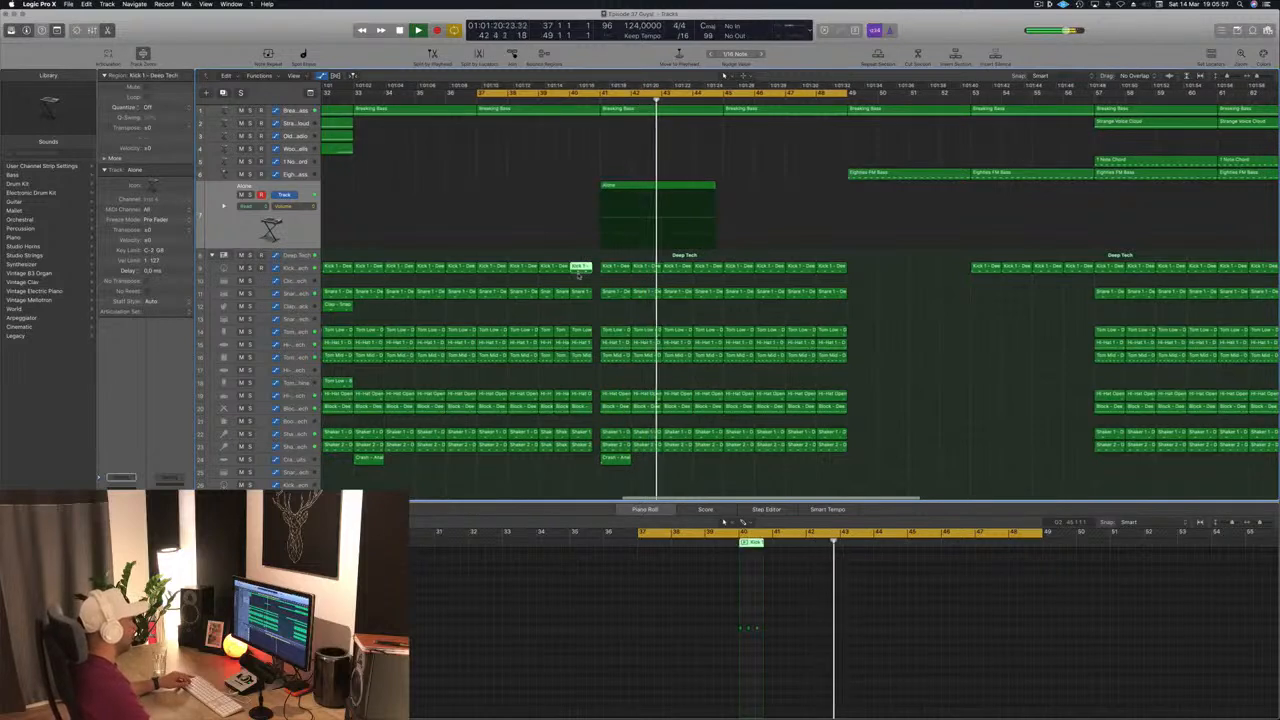
{"action": "scroll", "coordinate": [476, 309], "scroll_direction": "down", "scroll_amount": 2}
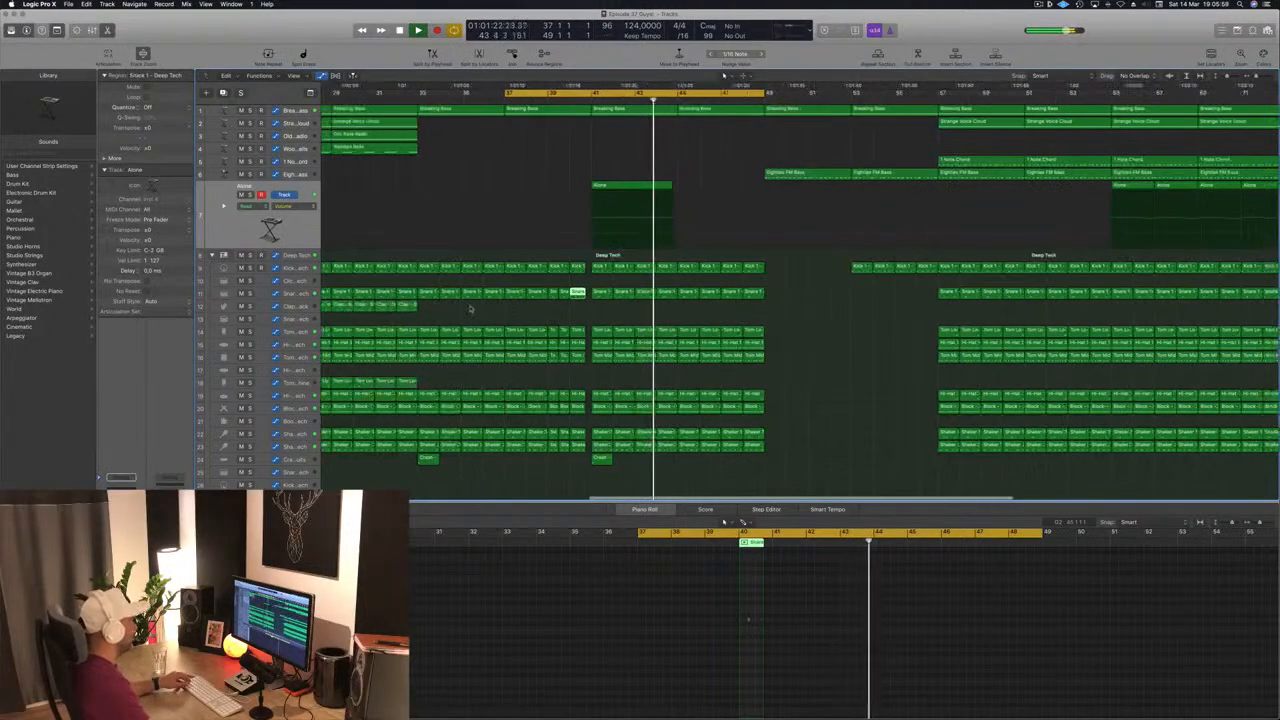
{"action": "left_click_drag", "start_coordinate": [408, 305], "coordinate": [580, 311]}
{"action": "left_click", "coordinate": [562, 98]}
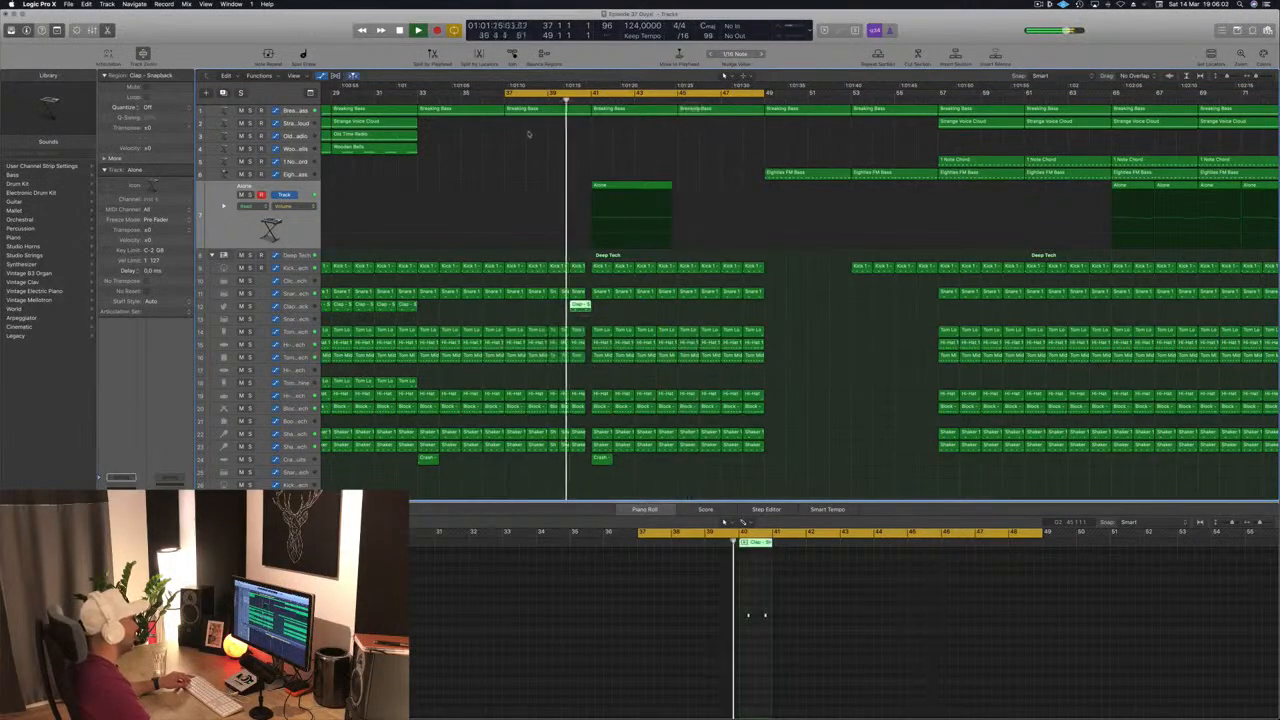
Duplicate the last note of the bar 40 Clap - Snapback region about half a beat later and replay from bar 40
{"action": "scroll", "coordinate": [541, 195], "scroll_direction": "down", "scroll_amount": 2}
{"action": "scroll", "coordinate": [540, 196], "scroll_direction": "up", "scroll_amount": 3}
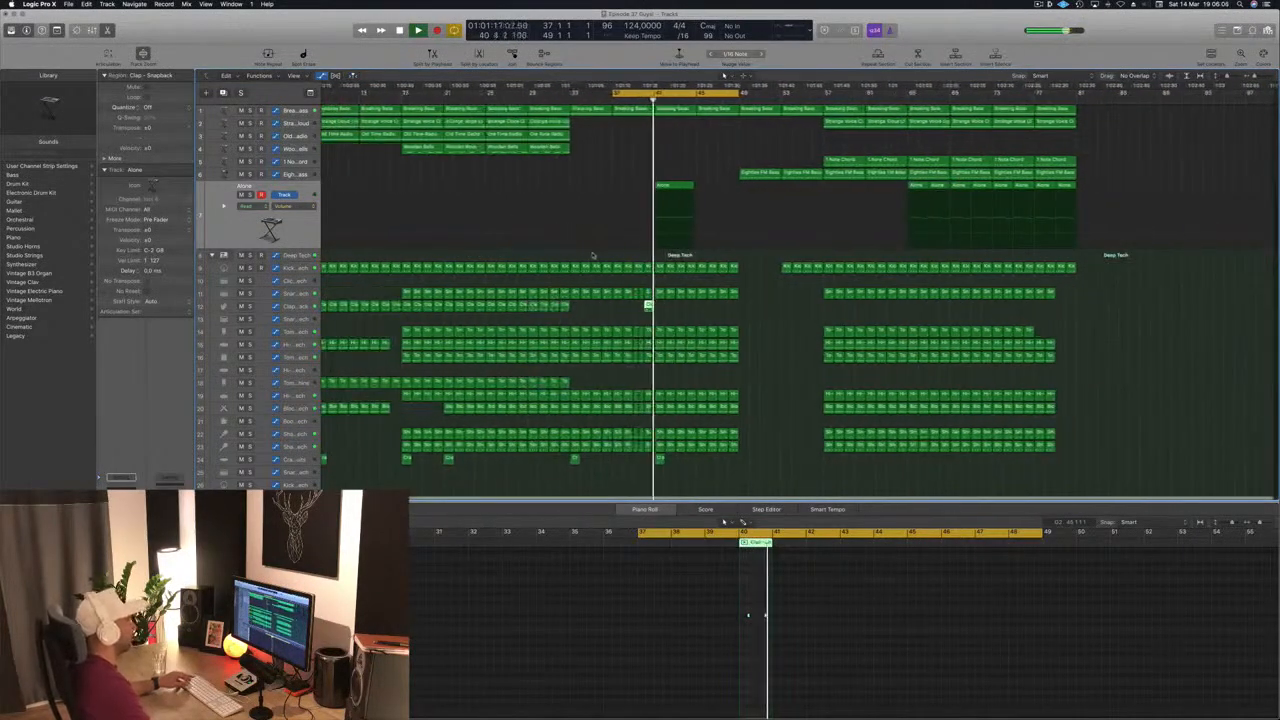
{"action": "scroll", "coordinate": [598, 256], "scroll_direction": "up", "scroll_amount": 5}
{"action": "scroll", "coordinate": [771, 646], "scroll_direction": "up", "scroll_amount": 3}
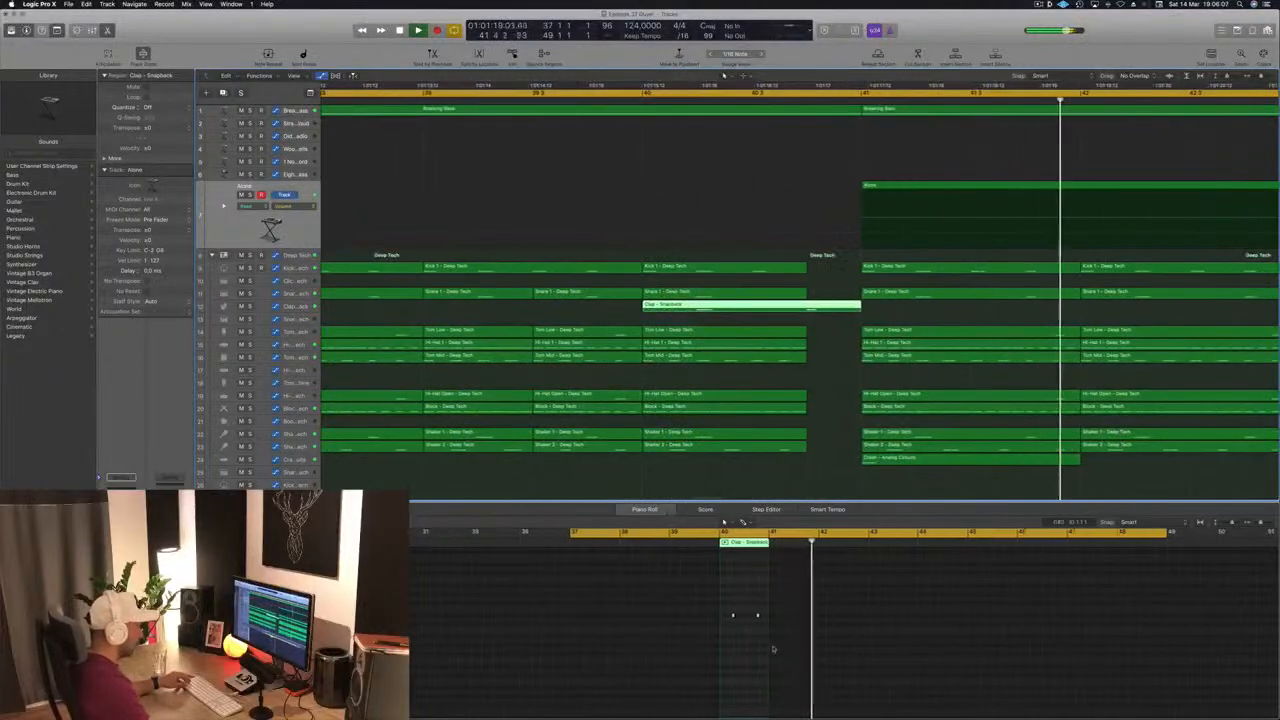
{"action": "scroll", "coordinate": [751, 640], "scroll_direction": "up", "scroll_amount": 2}
{"action": "left_click", "coordinate": [590, 618]}
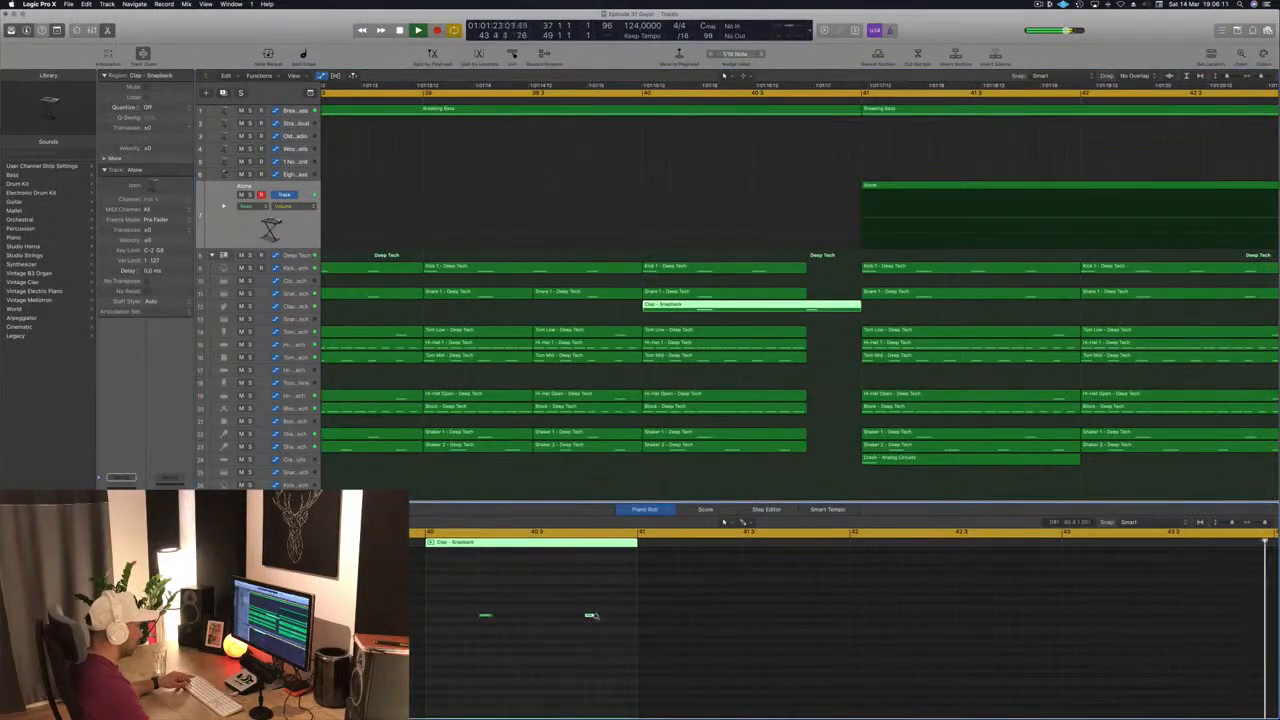
{"action": "left_click_drag", "start_coordinate": [590, 617], "coordinate": [616, 617]}
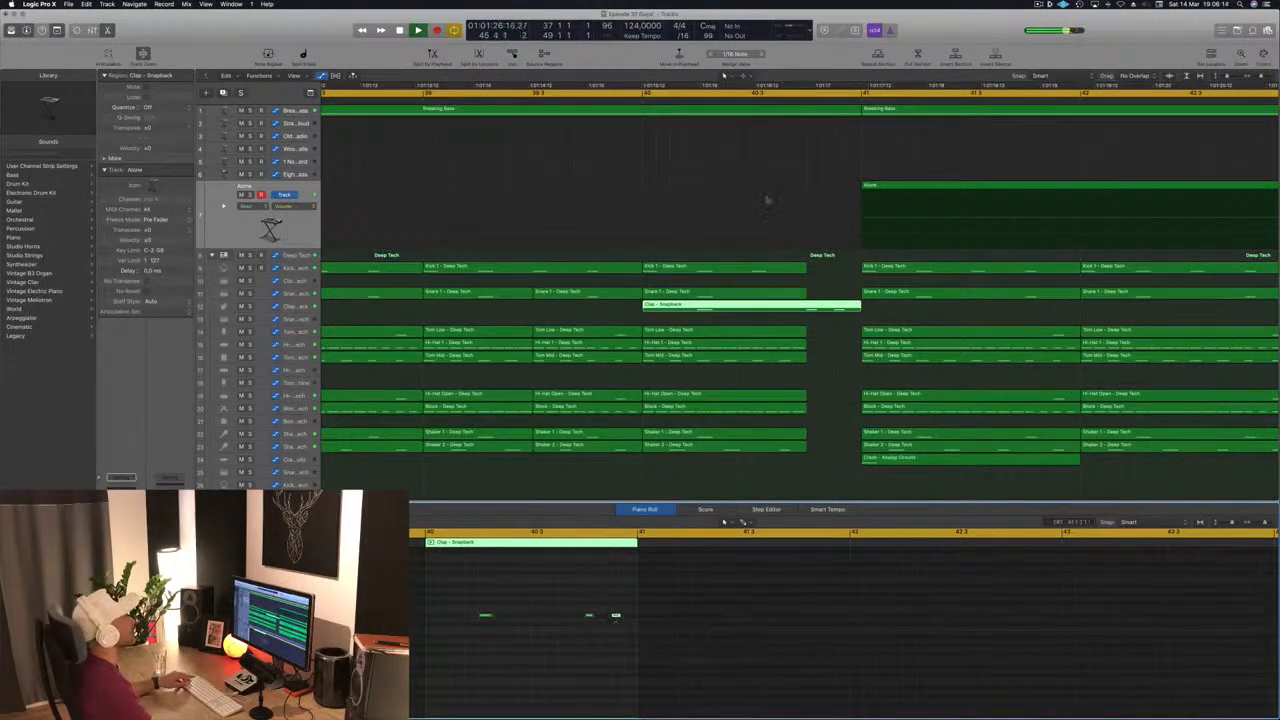
{"action": "left_click", "coordinate": [643, 98]}
{"action": "scroll", "coordinate": [623, 129], "scroll_direction": "left", "scroll_amount": 8}
{"action": "scroll", "coordinate": [588, 176], "scroll_direction": "down", "scroll_amount": 3}
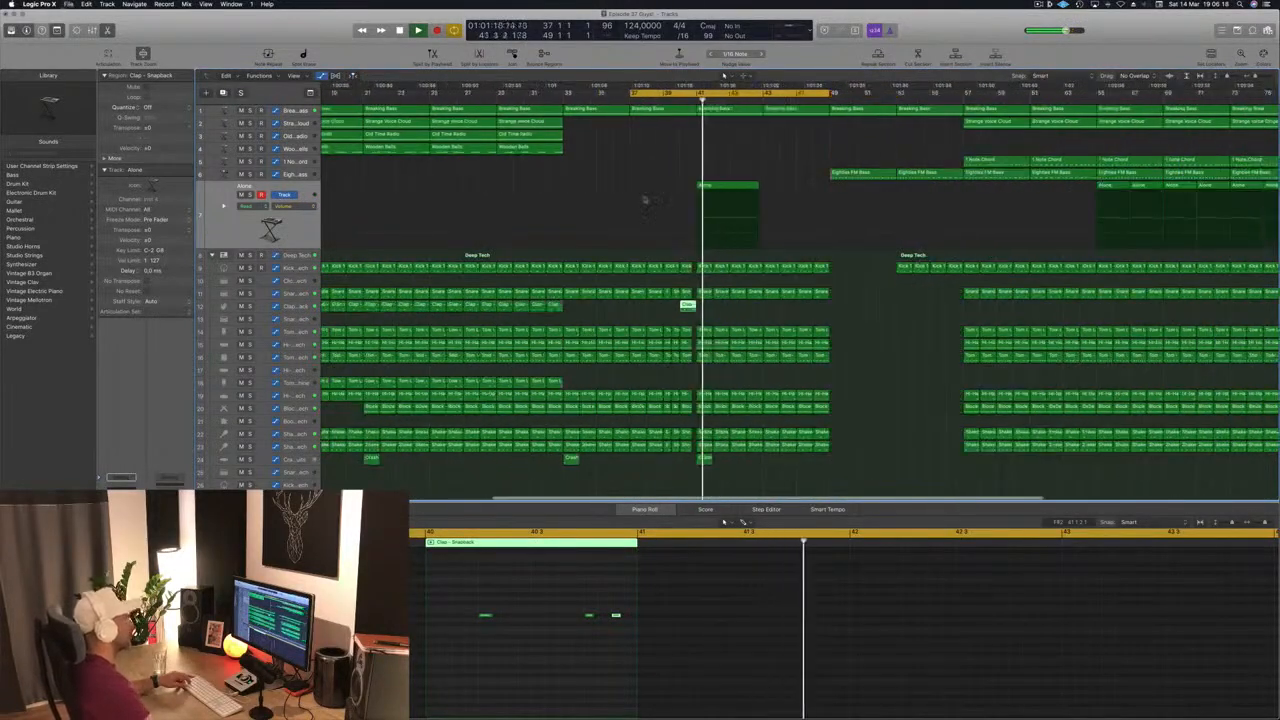
{"action": "scroll", "coordinate": [654, 200], "scroll_direction": "down", "scroll_amount": 2}
{"action": "scroll", "coordinate": [691, 189], "scroll_direction": "down", "scroll_amount": 3}
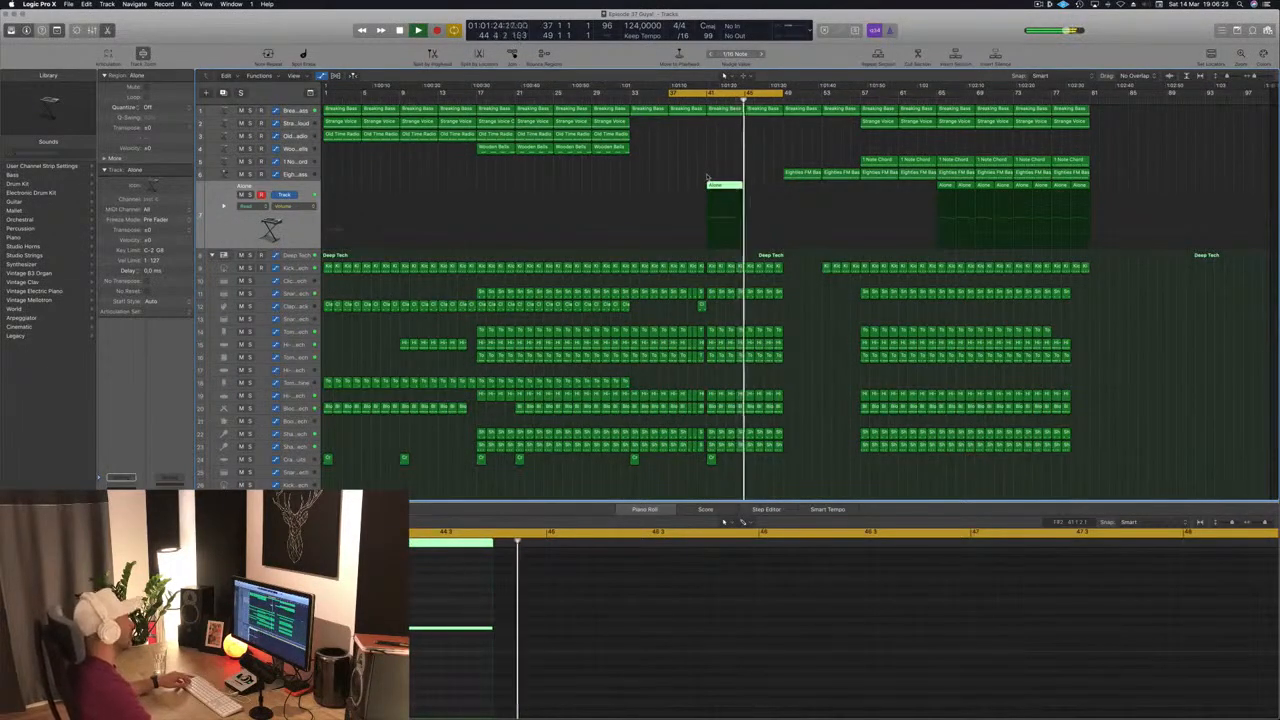
{"action": "left_click_drag", "start_coordinate": [658, 138], "coordinate": [597, 155]}
{"action": "key", "text": "z"}
{"action": "left_click", "coordinate": [689, 150]}
{"action": "key", "text": "z"}
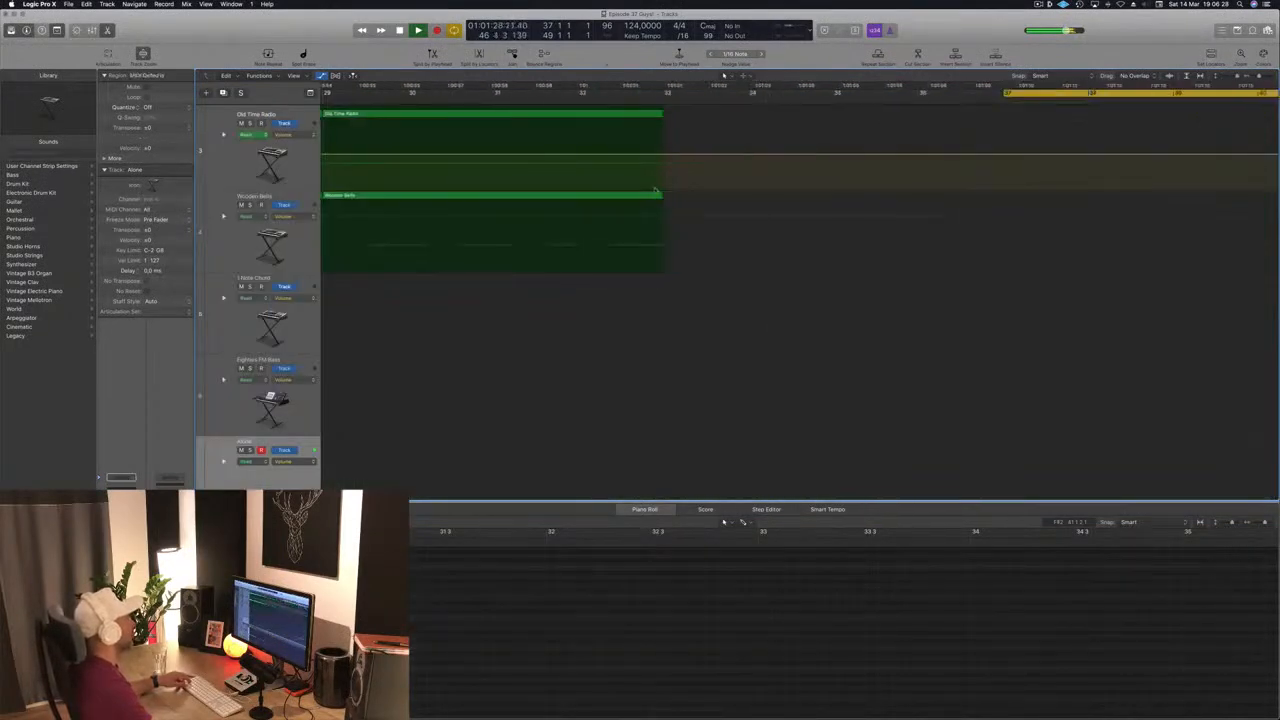
{"action": "key", "text": "super+Up"}
{"action": "key", "text": "super+Left"}
{"action": "key", "text": "super+Left"}
{"action": "key", "text": "super+Left"}
{"action": "key", "text": "super+Left"}
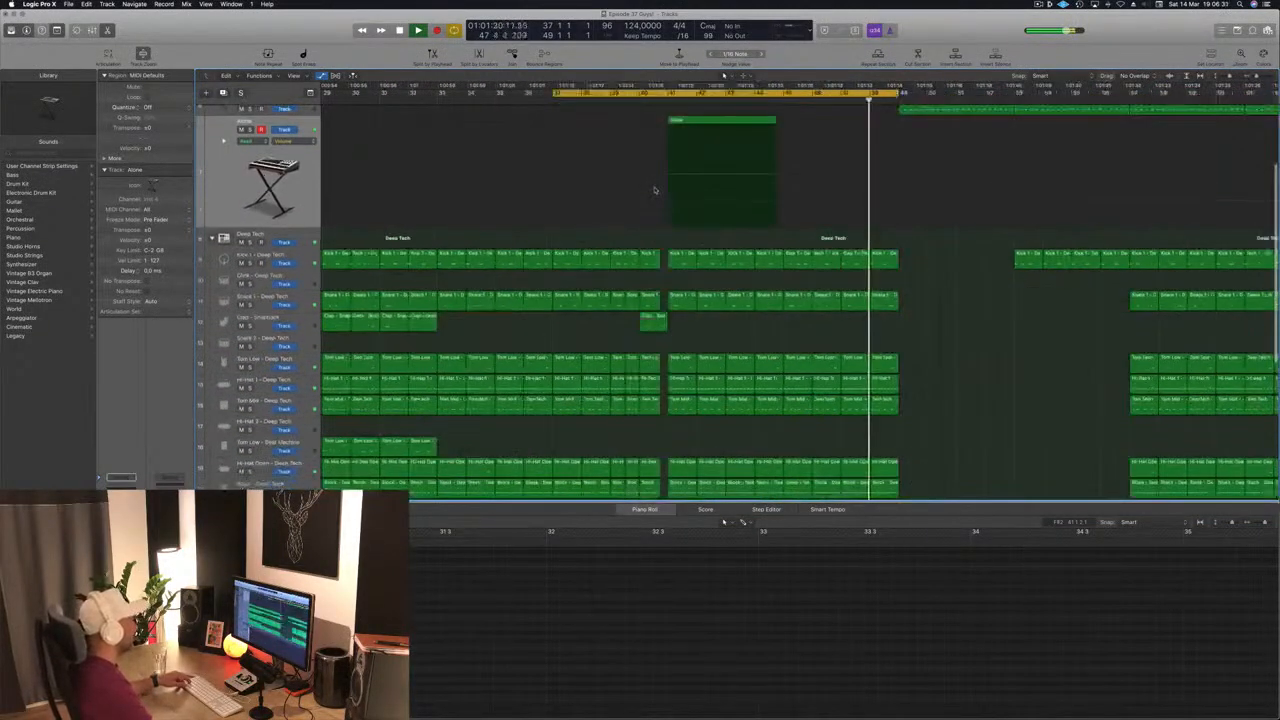
Copy Strange Voice Cloud regions to bars 41 and 45 on their track and save the project
{"action": "scroll", "coordinate": [958, 230], "scroll_direction": "up", "scroll_amount": 4}
{"action": "left_click_drag", "start_coordinate": [704, 177], "coordinate": [648, 156]}
{"action": "left_click", "coordinate": [645, 131]}
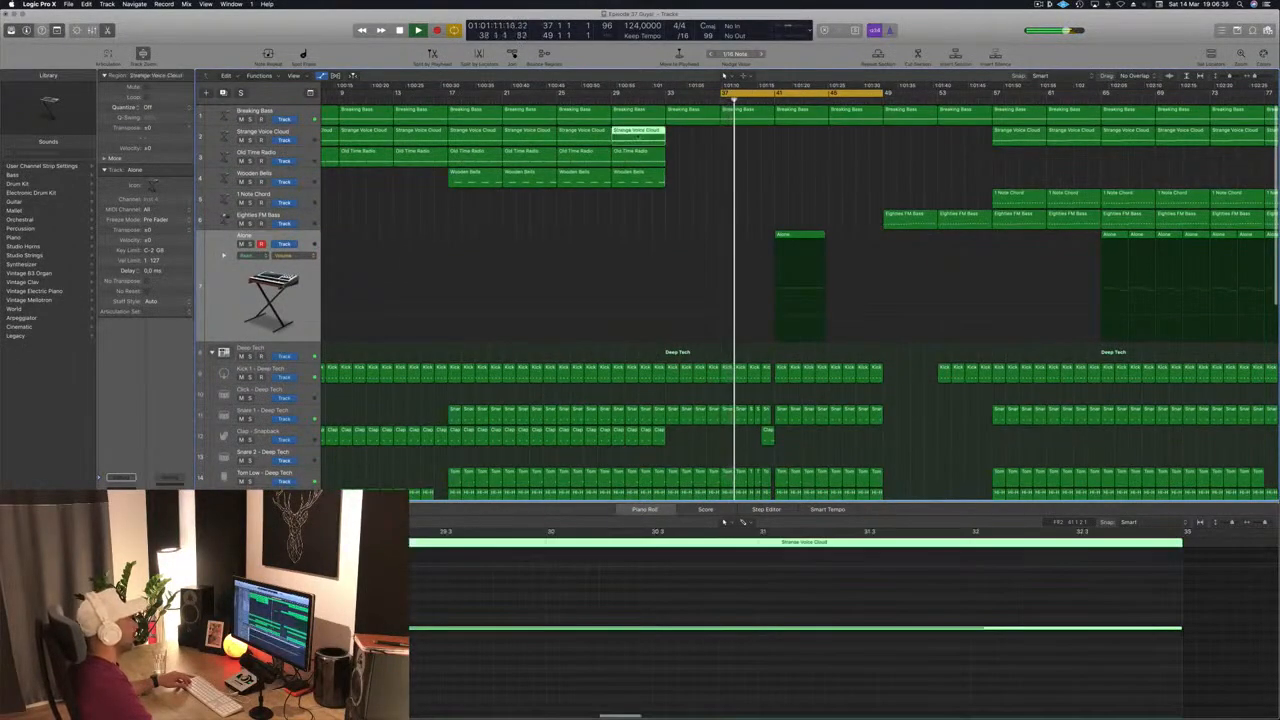
{"action": "left_click_drag", "start_coordinate": [1021, 141], "coordinate": [797, 138]}
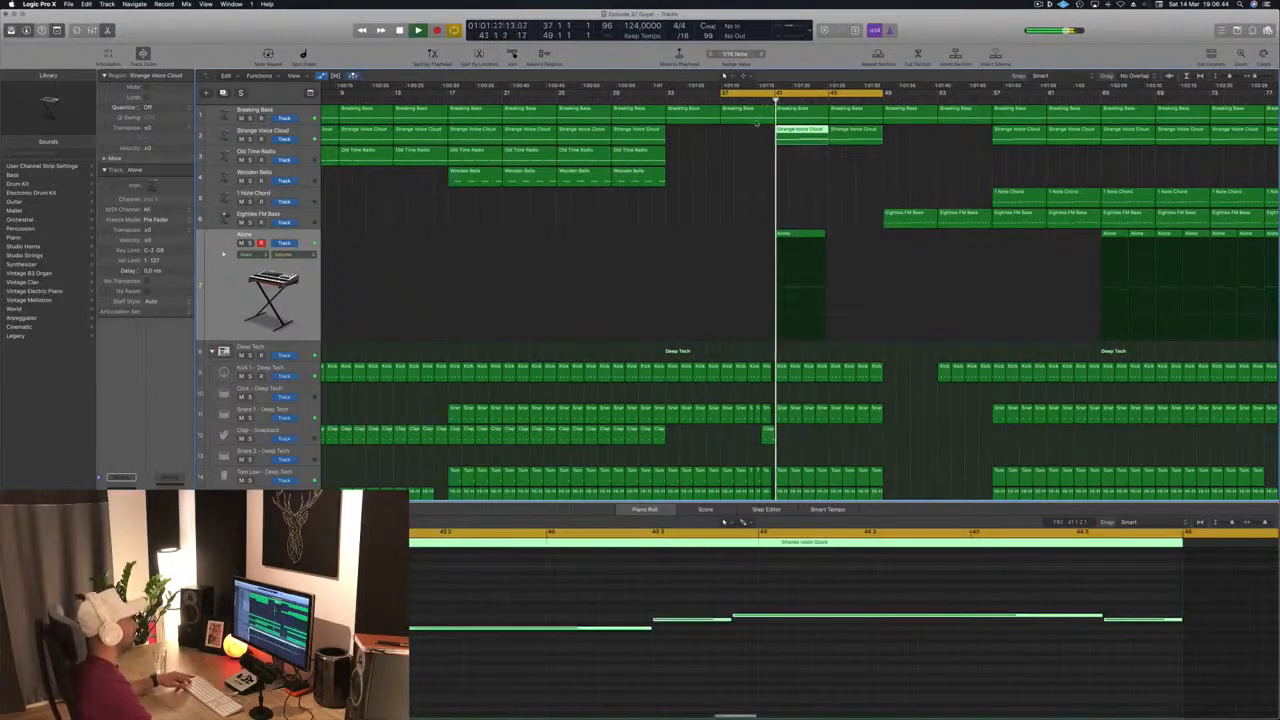
{"action": "key", "text": "super+Left"}
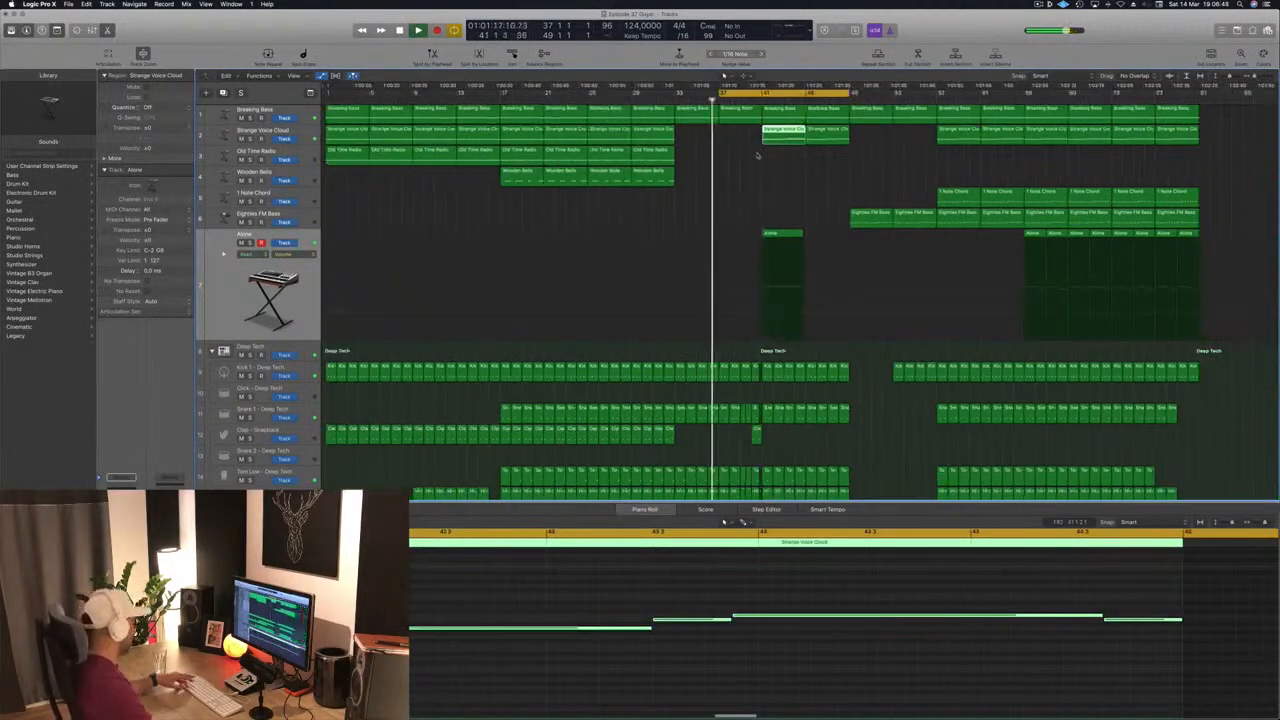
{"action": "key", "text": "super+s"}
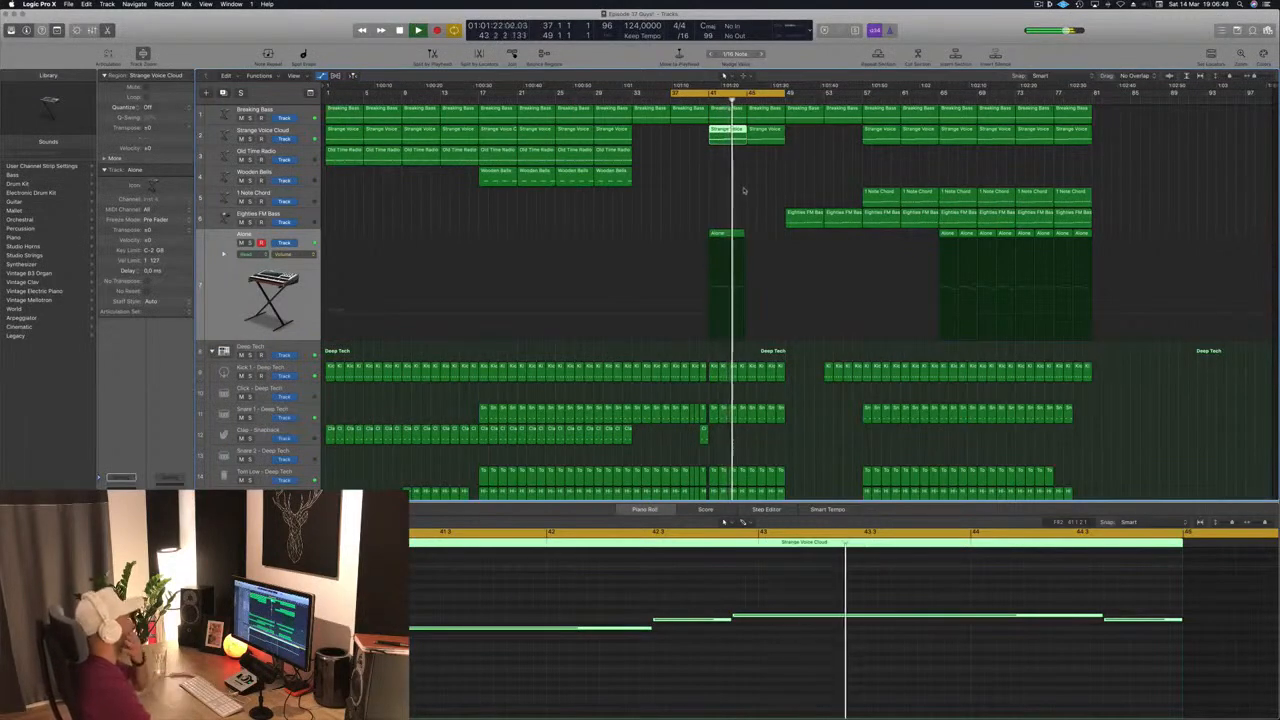
Reduce the track heights to fit all tracks in view and replay the arrangement from about bar 32
{"action": "left_click", "coordinate": [743, 190]}
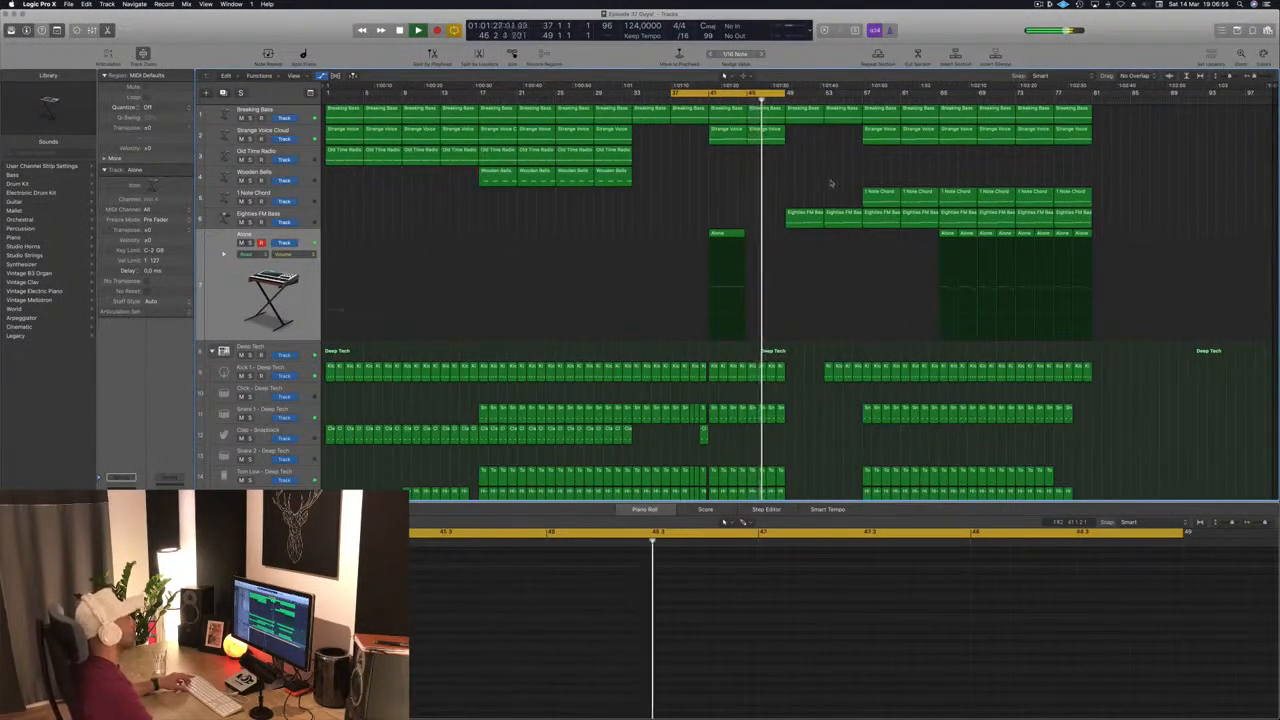
{"action": "scroll", "coordinate": [793, 213], "scroll_direction": "down", "scroll_amount": 2}
{"action": "scroll", "coordinate": [793, 213], "scroll_direction": "down", "scroll_amount": 1}
{"action": "key", "text": "super+Up"}
{"action": "key", "text": "super+Up"}
{"action": "key", "text": "super+Up"}
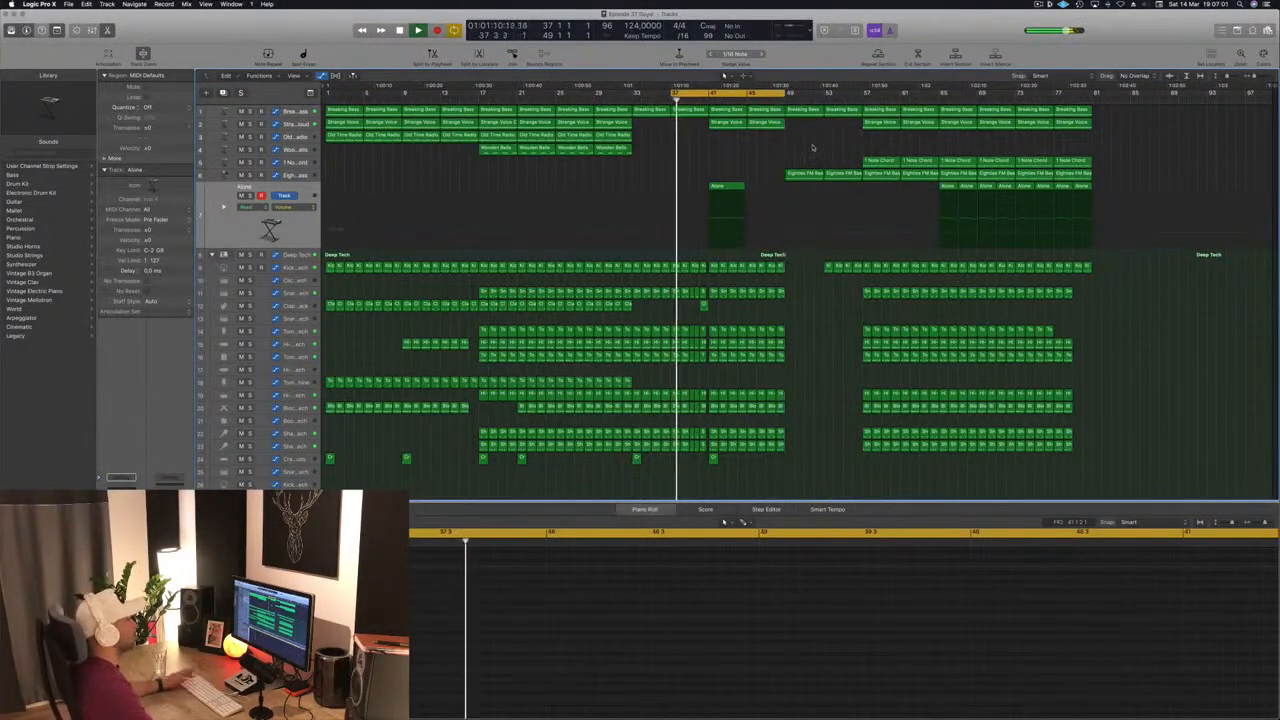
{"action": "left_click", "coordinate": [623, 99]}
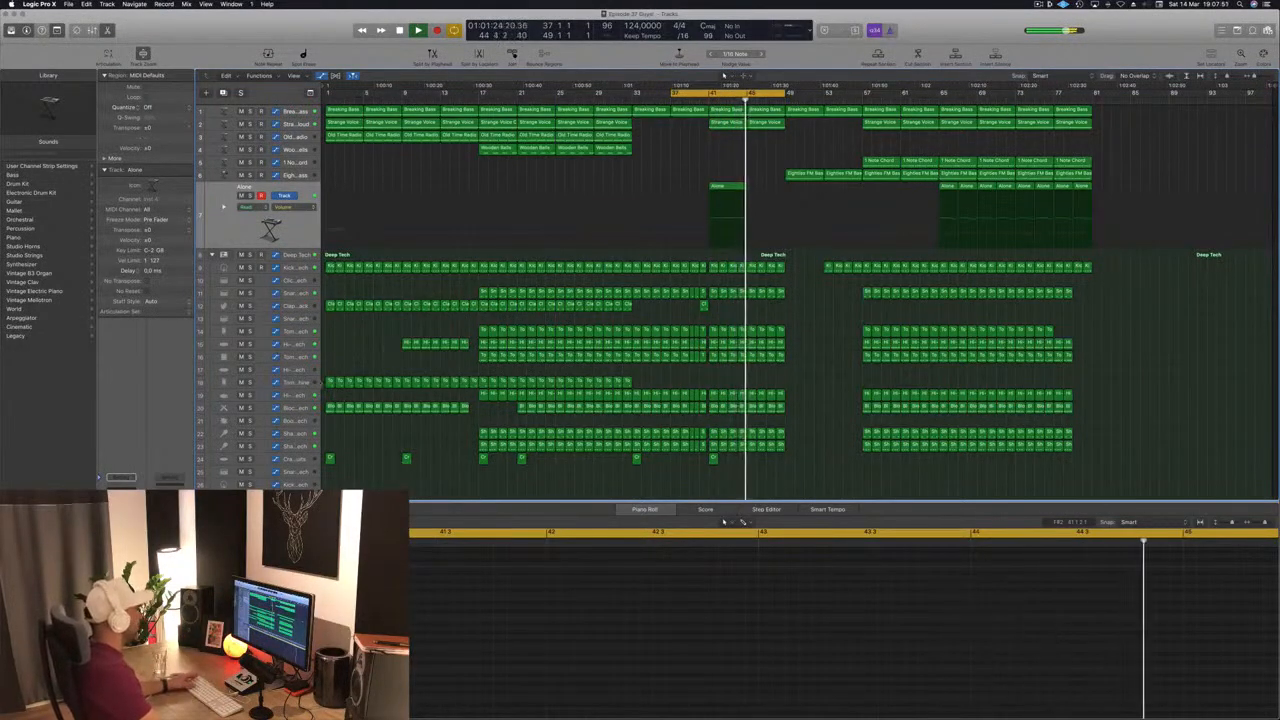
Automate the Block - Deep Tech track's low cut frequency to rise from bar 41 to 49 and fall back to 20 Hz at bar 57
{"action": "left_click", "coordinate": [310, 382]}
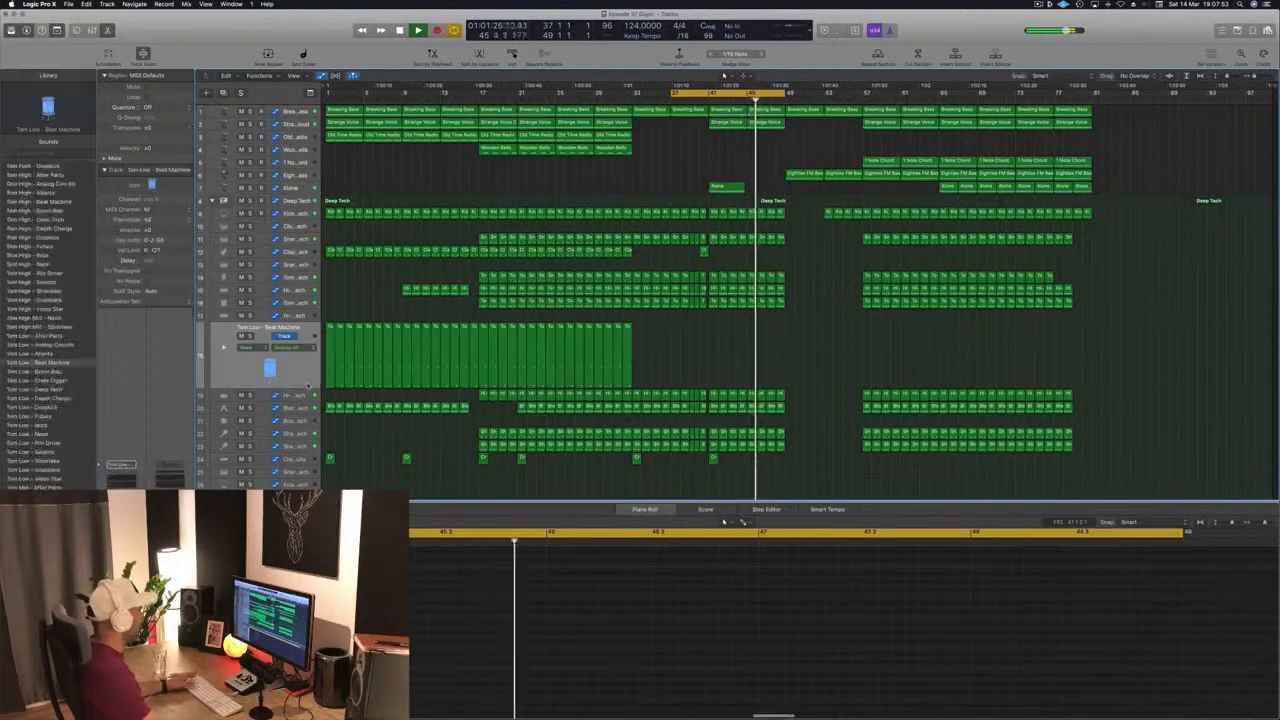
{"action": "key", "text": "Up"}
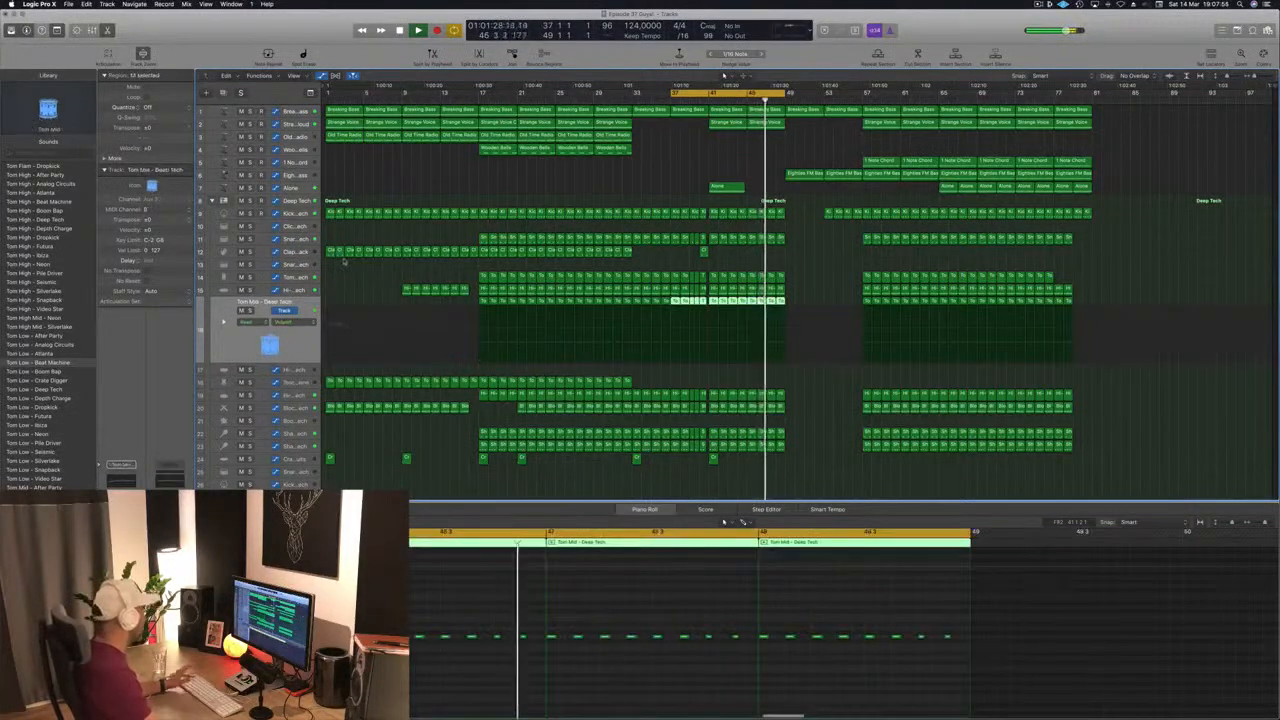
{"action": "left_click", "coordinate": [369, 267]}
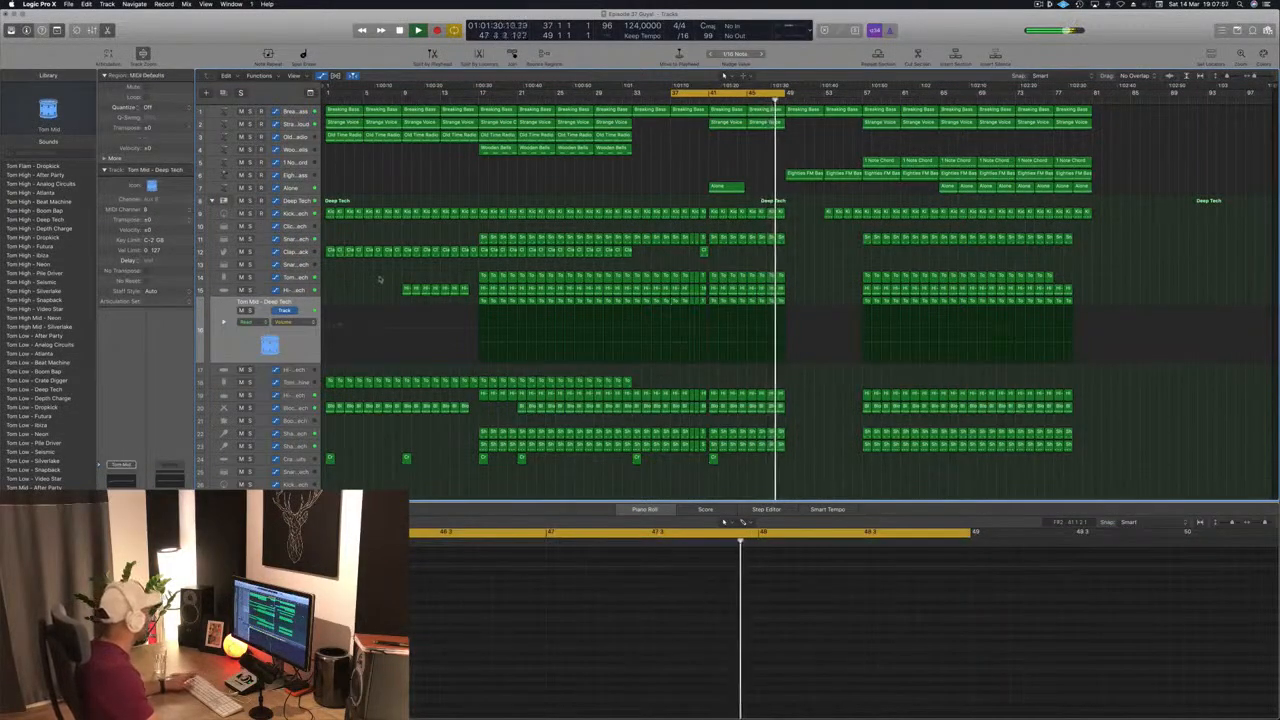
{"action": "left_click", "coordinate": [283, 407]}
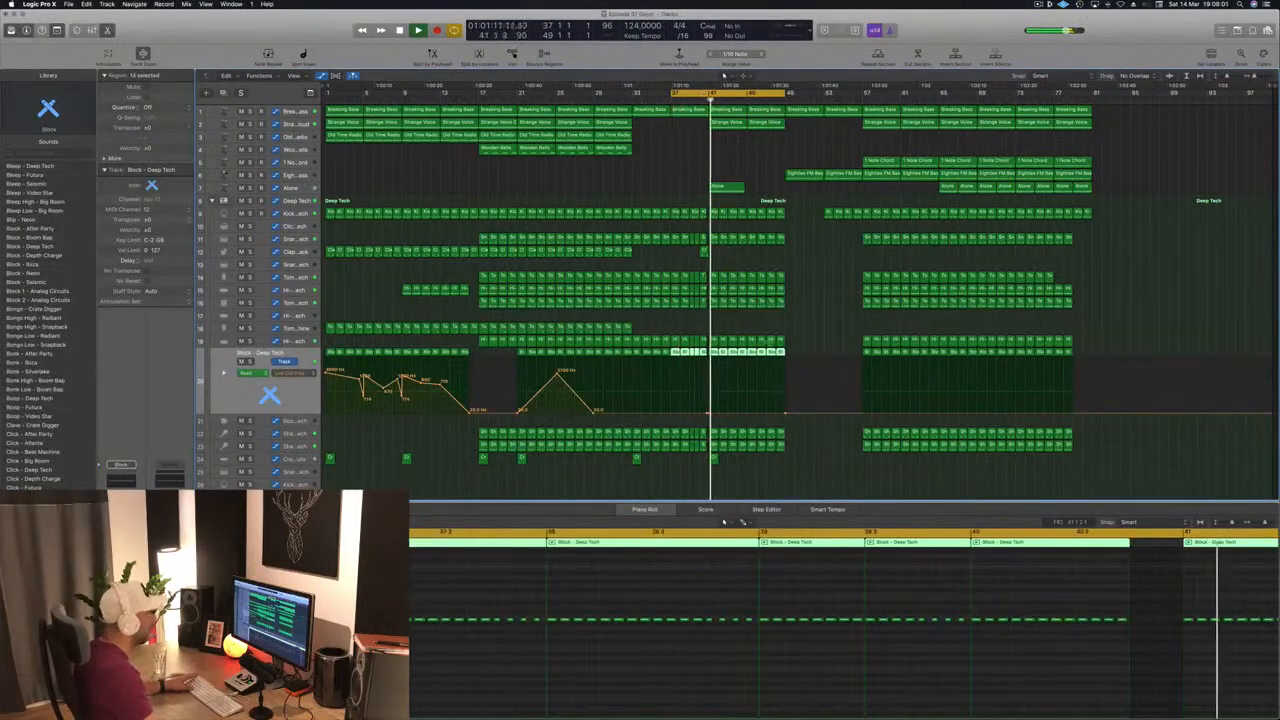
{"action": "left_click_drag", "start_coordinate": [785, 413], "coordinate": [862, 411]}
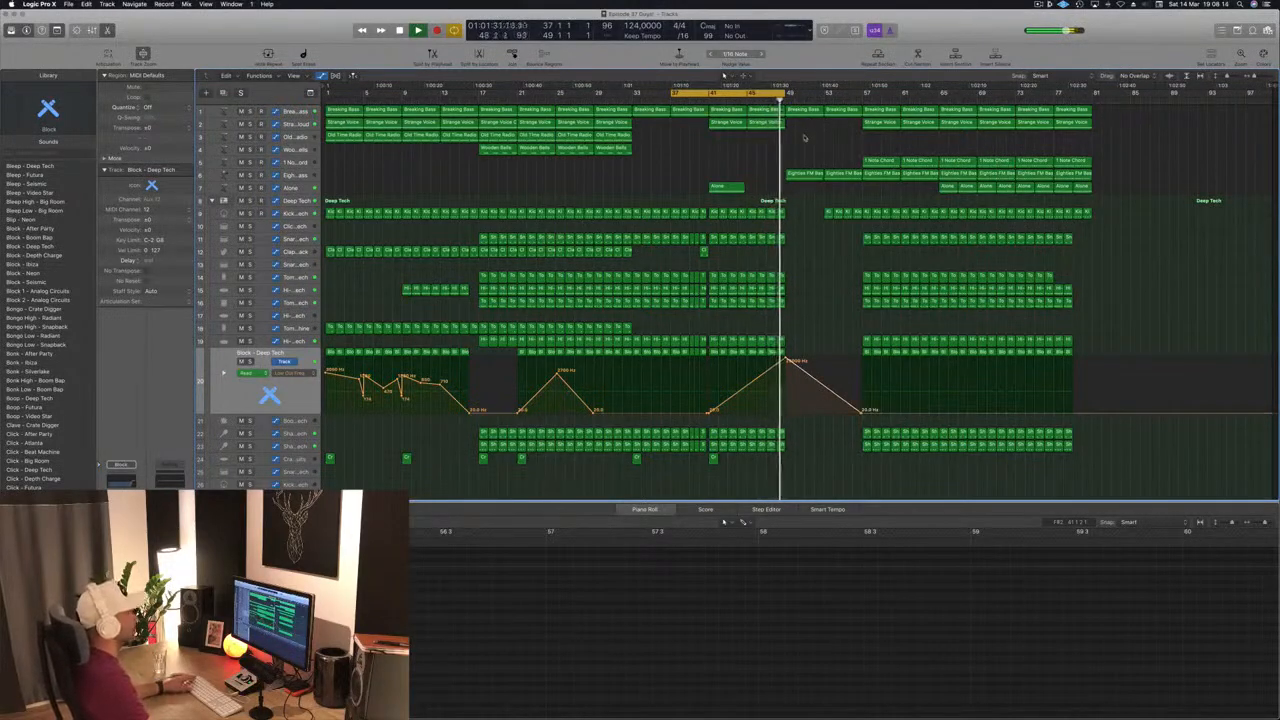
Cycle bars 49 to 61 and automate the Breaking Bass cutoff to drop at bar 49 and rise gradually until bar 57
{"action": "left_click_drag", "start_coordinate": [752, 94], "coordinate": [866, 94]}
{"action": "key", "text": "Return"}
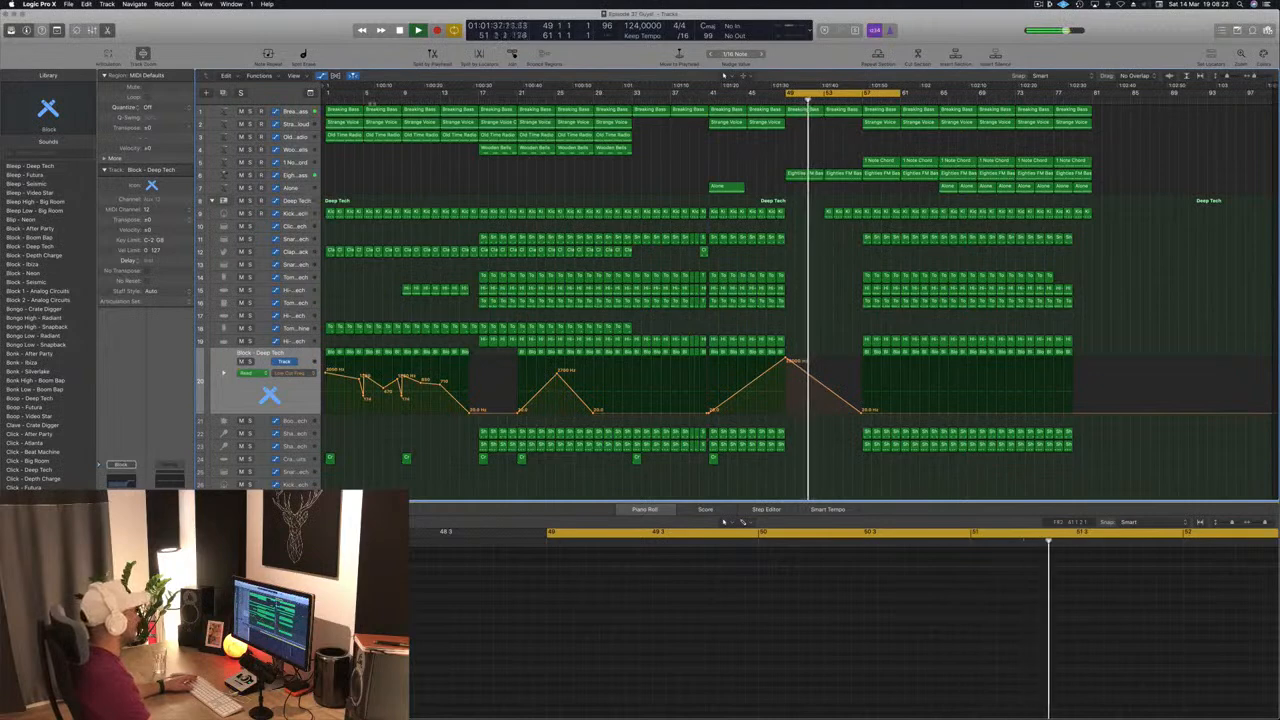
{"action": "left_click", "coordinate": [812, 109]}
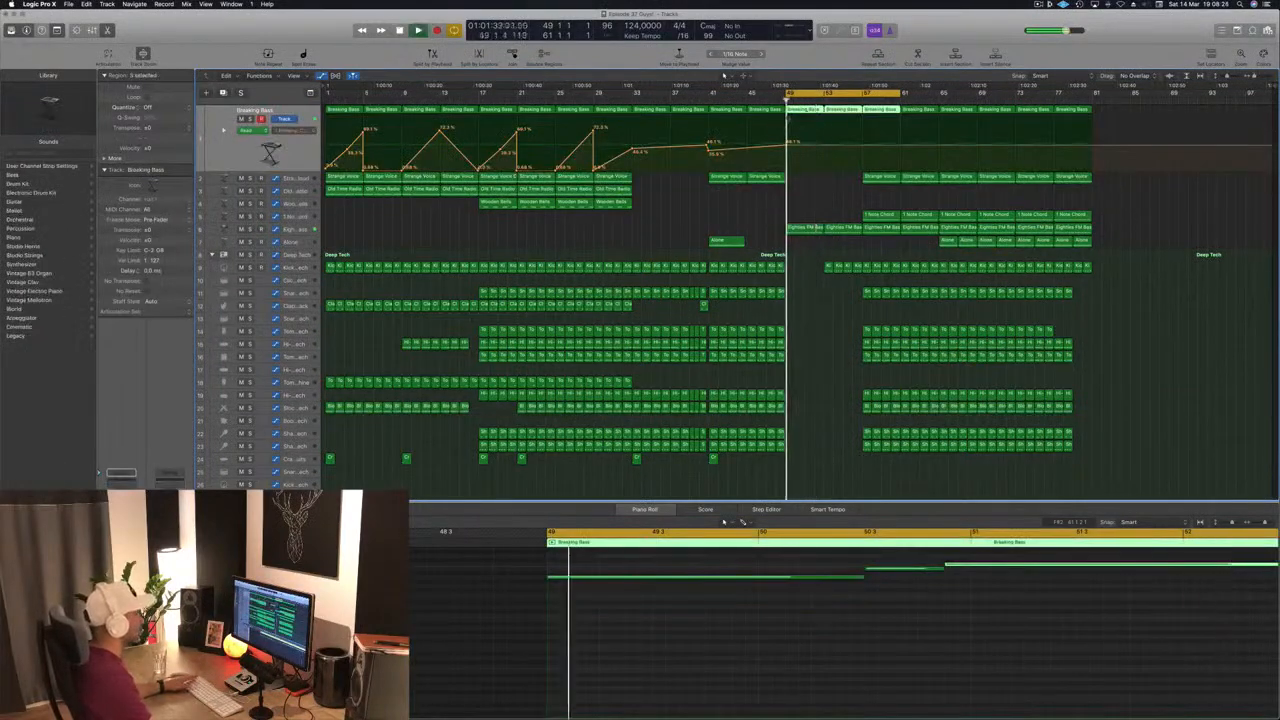
{"action": "left_click", "coordinate": [788, 145]}
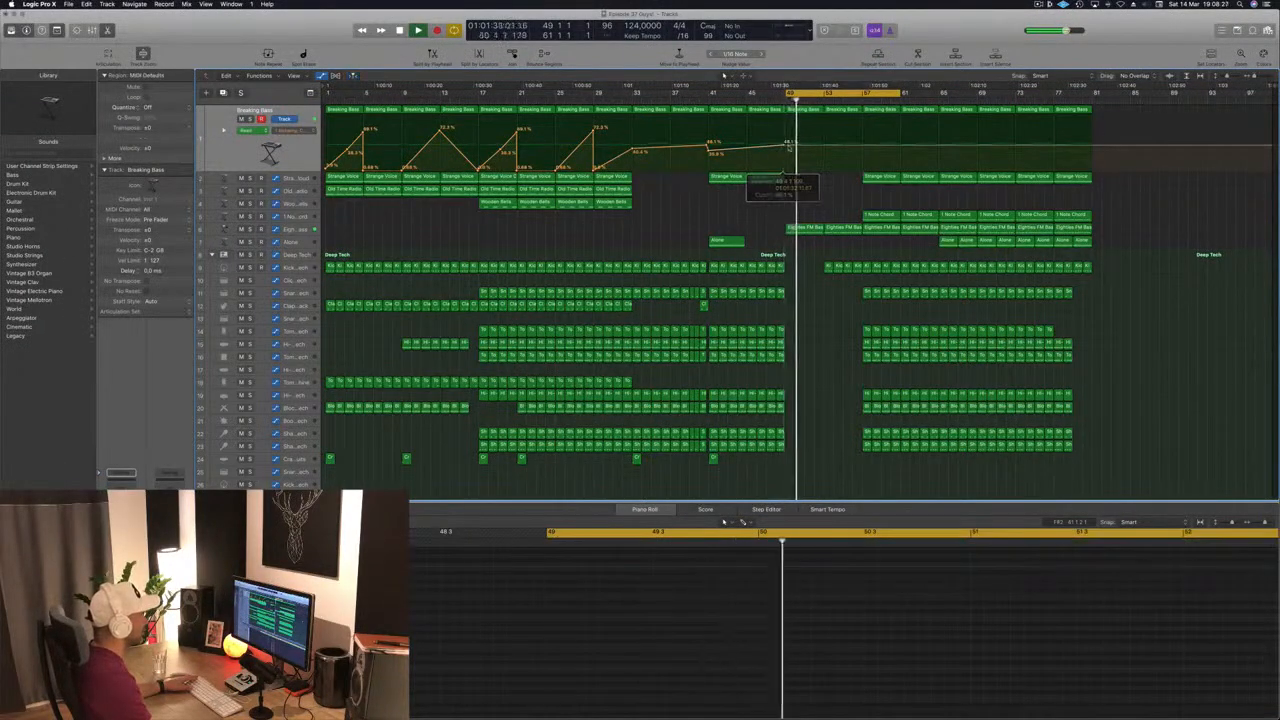
{"action": "left_click_drag", "start_coordinate": [788, 145], "coordinate": [788, 151]}
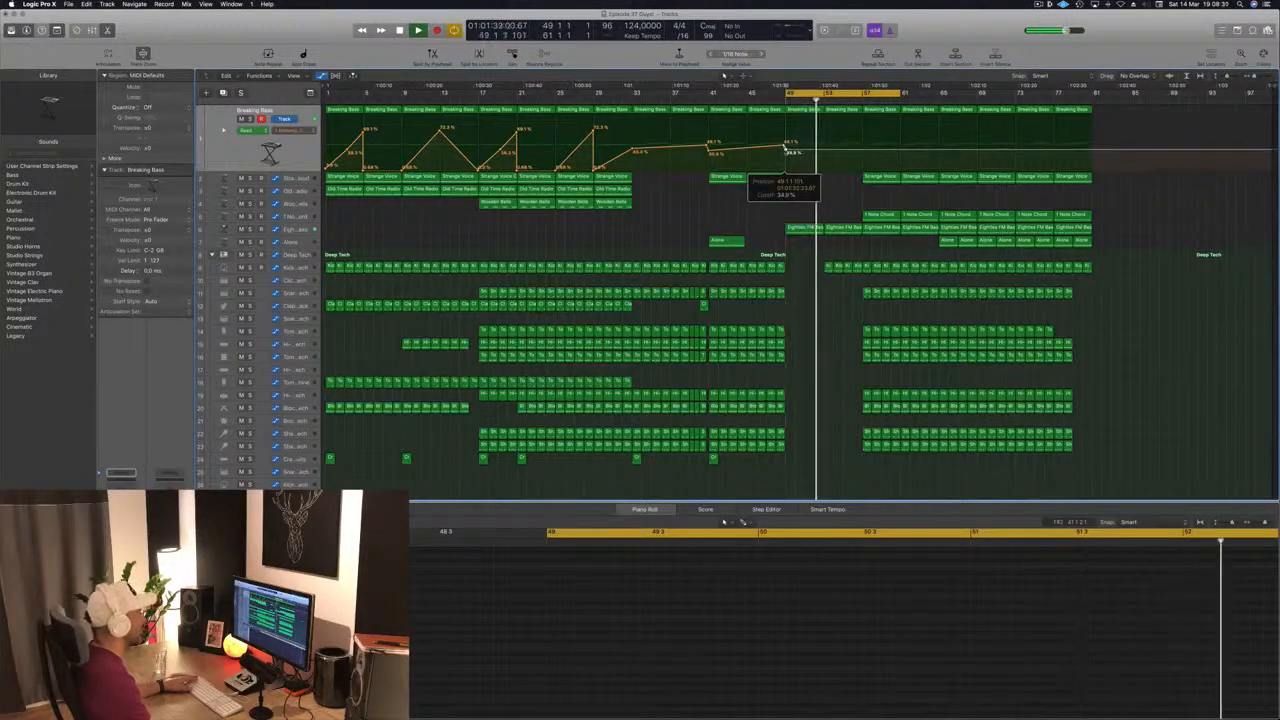
{"action": "left_click_drag", "start_coordinate": [788, 150], "coordinate": [863, 157]}
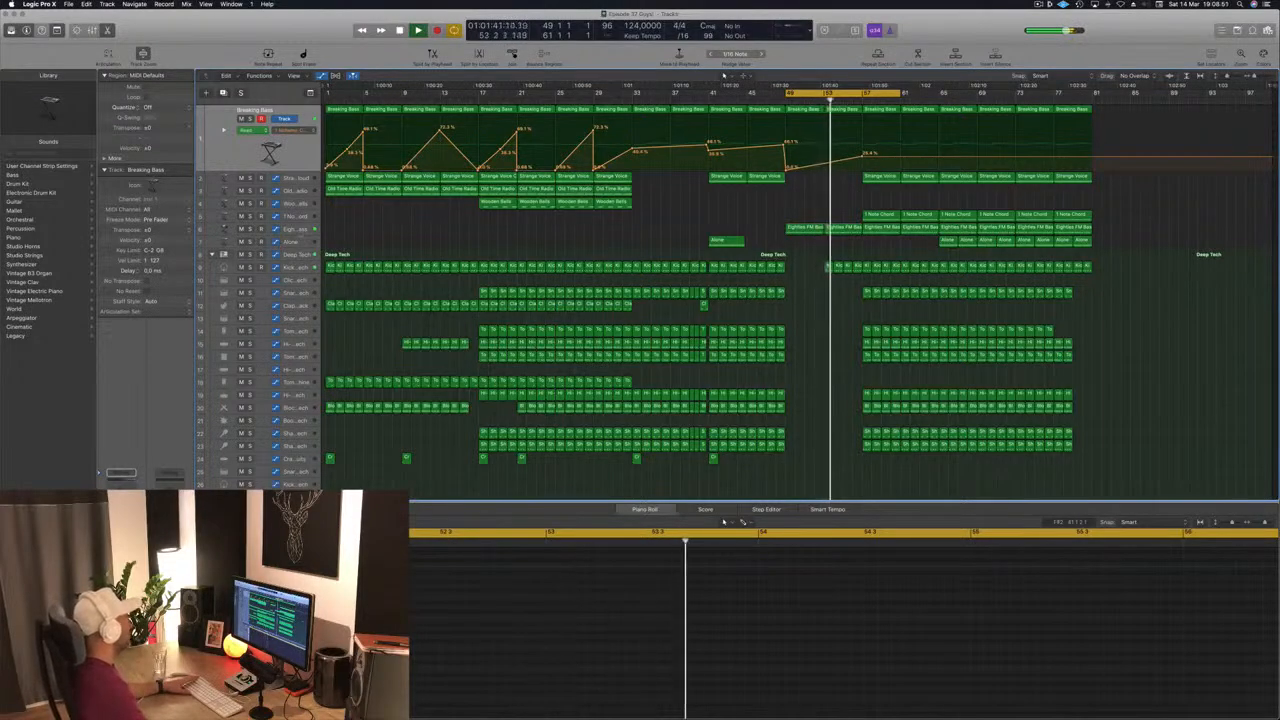
Solo the Eighties FM Bass track to hear it alone, and return to the full mix
{"action": "left_click", "coordinate": [295, 229]}
{"action": "left_click", "coordinate": [250, 183]}
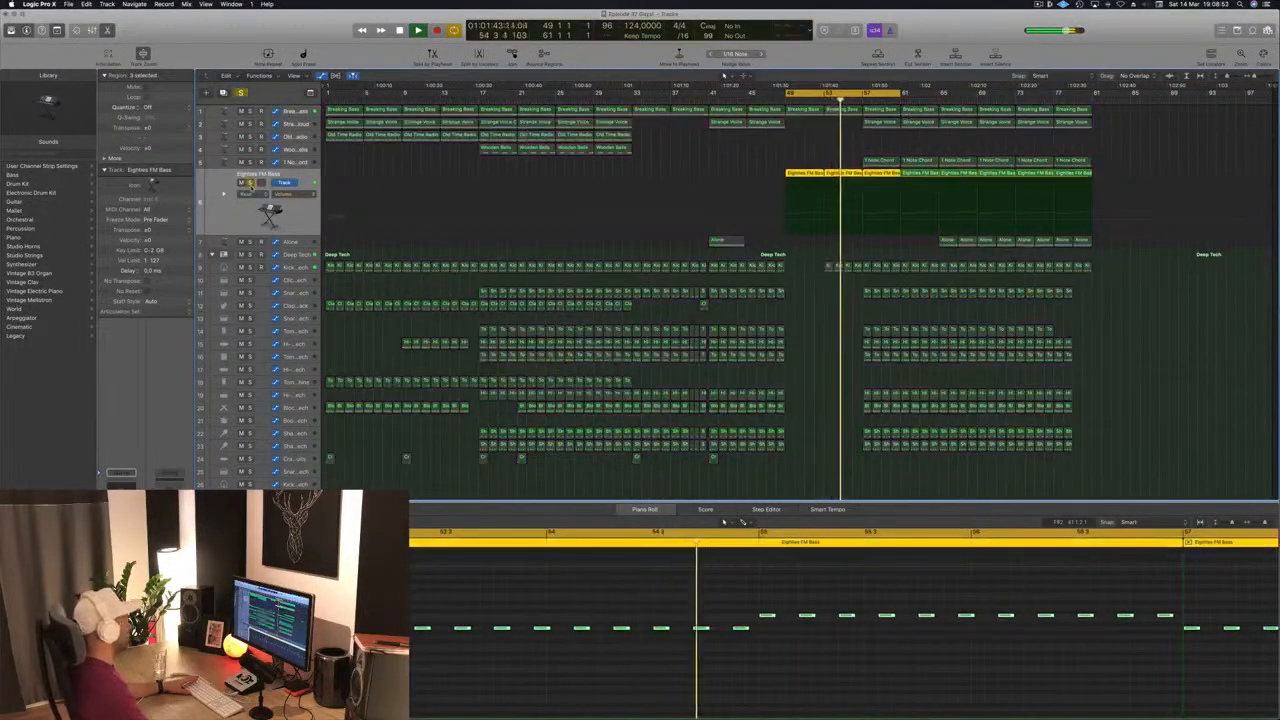
{"action": "left_click", "coordinate": [800, 151]}
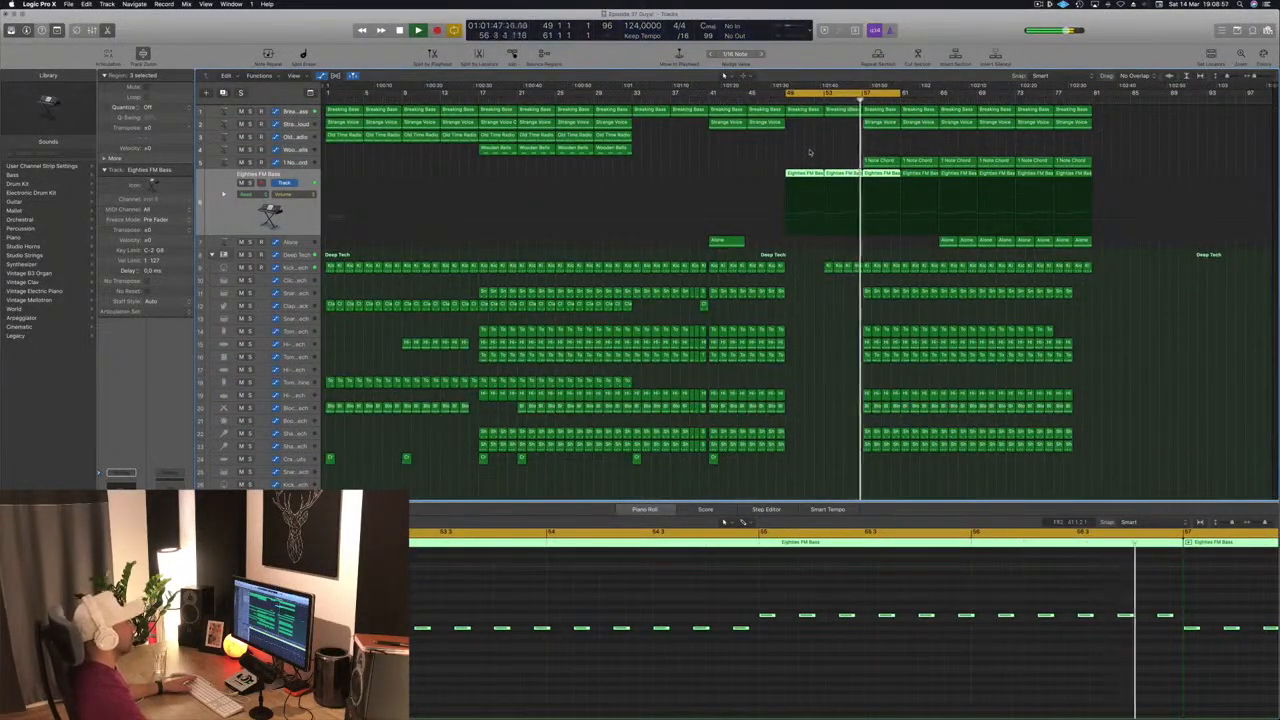
{"action": "left_click", "coordinate": [817, 147]}
Delete the drum regions except the kick, plus the Strange Voice Cloud and 1 Note Chord regions, between bars 57 and 61
{"action": "key", "text": "space"}
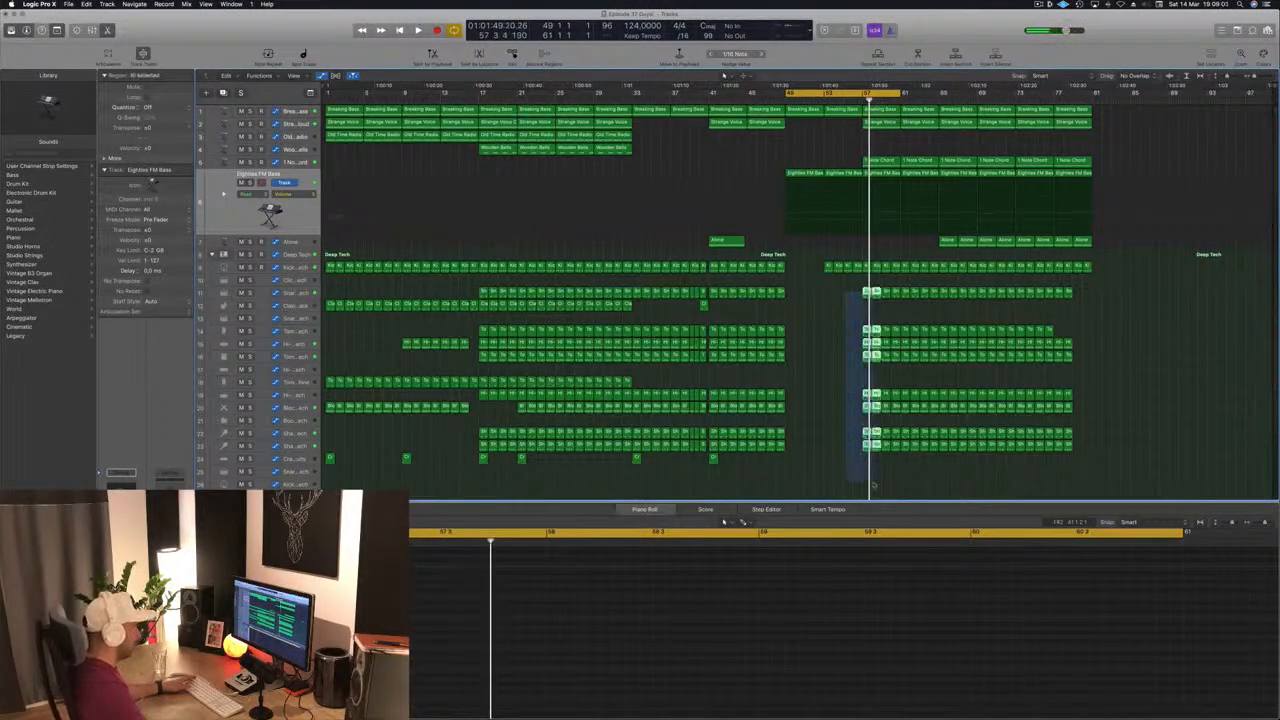
{"action": "left_click_drag", "start_coordinate": [899, 462], "coordinate": [900, 461]}
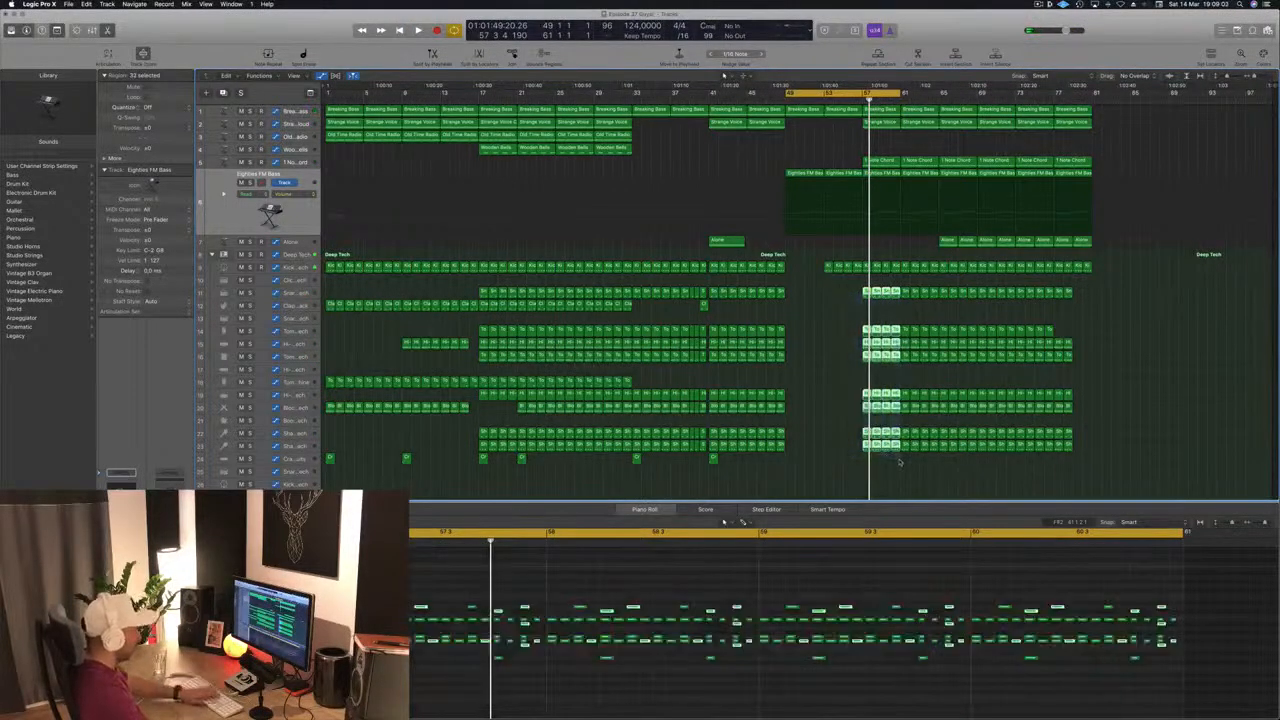
{"action": "key", "text": "BackSpace"}
{"action": "key", "text": "space"}
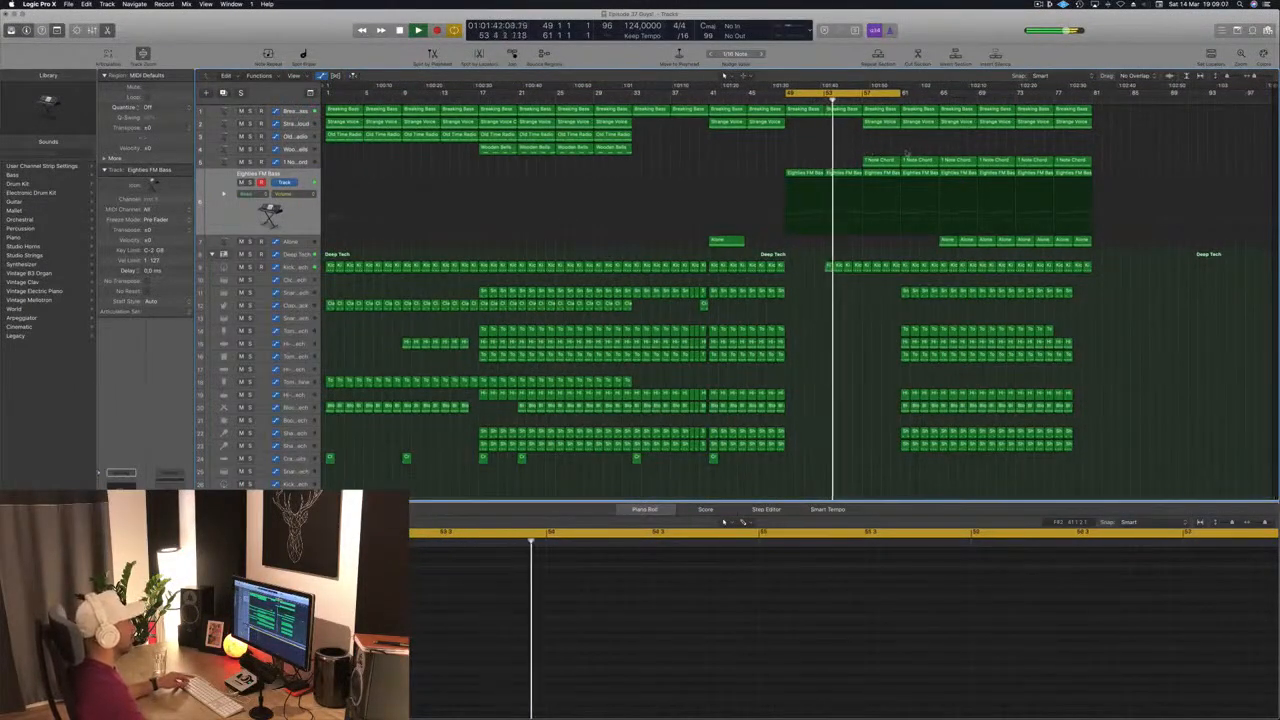
{"action": "left_click", "coordinate": [881, 122]}
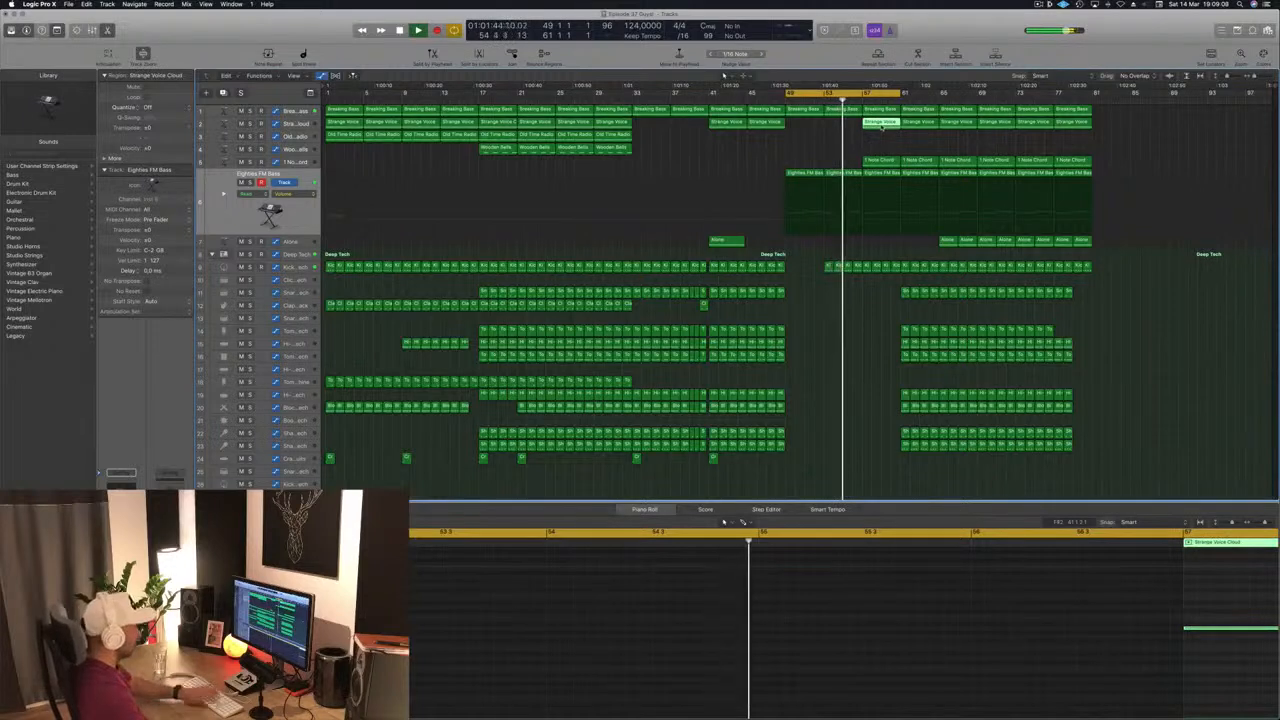
{"action": "key", "text": "Delete"}
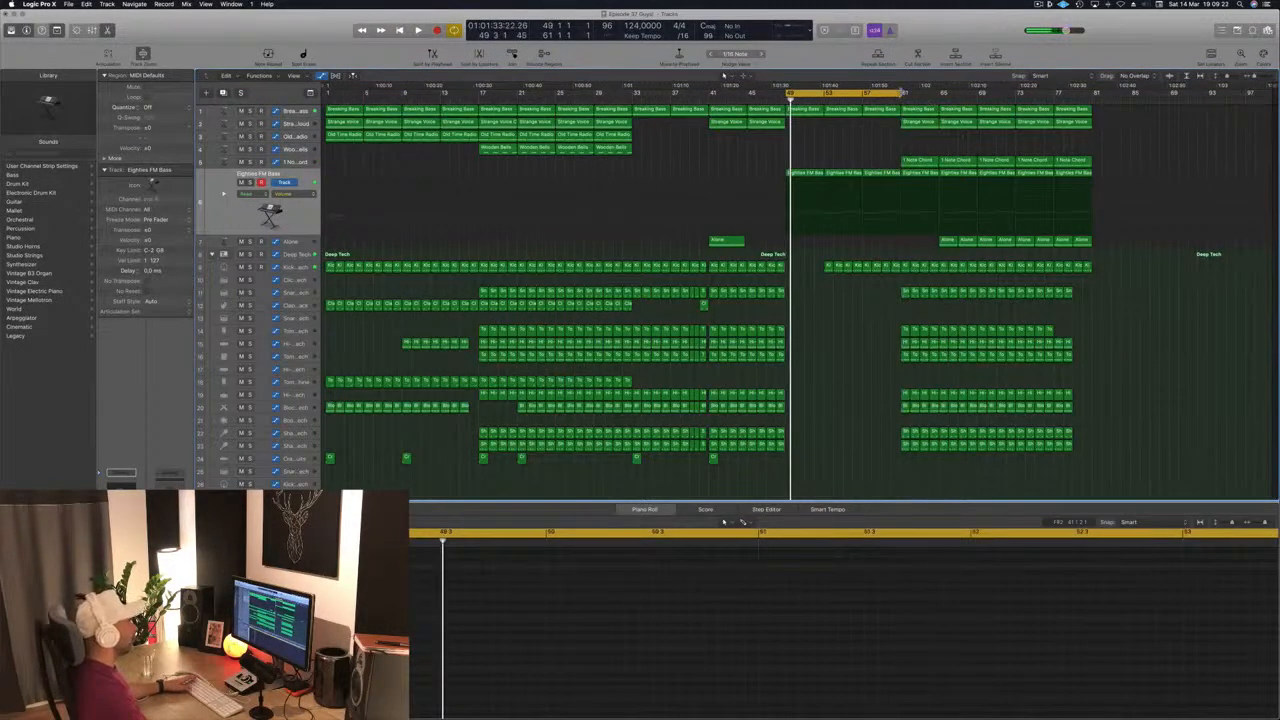
Extend the cycle to bar 65, try deleting the Strange Voice Cloud region at bar 61, and undo the deletion
{"action": "left_click_drag", "start_coordinate": [903, 95], "coordinate": [938, 99]}
{"action": "left_click", "coordinate": [924, 123]}
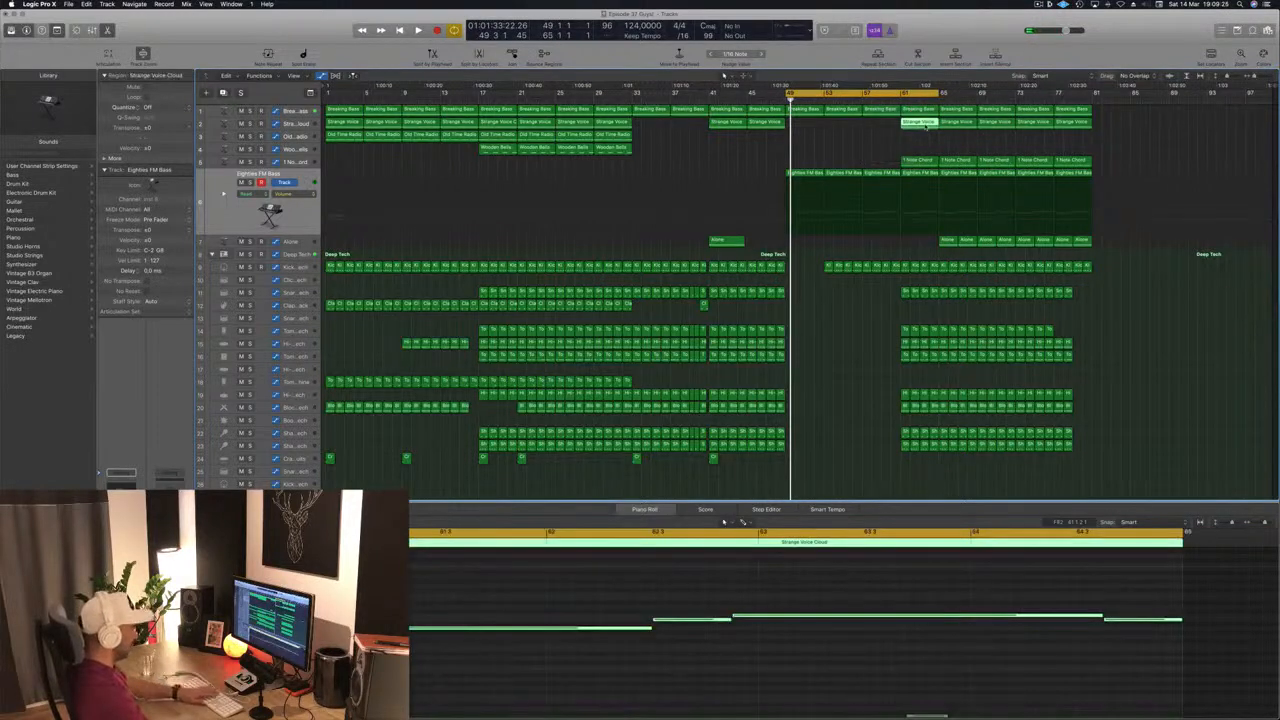
{"action": "key", "text": "Delete"}
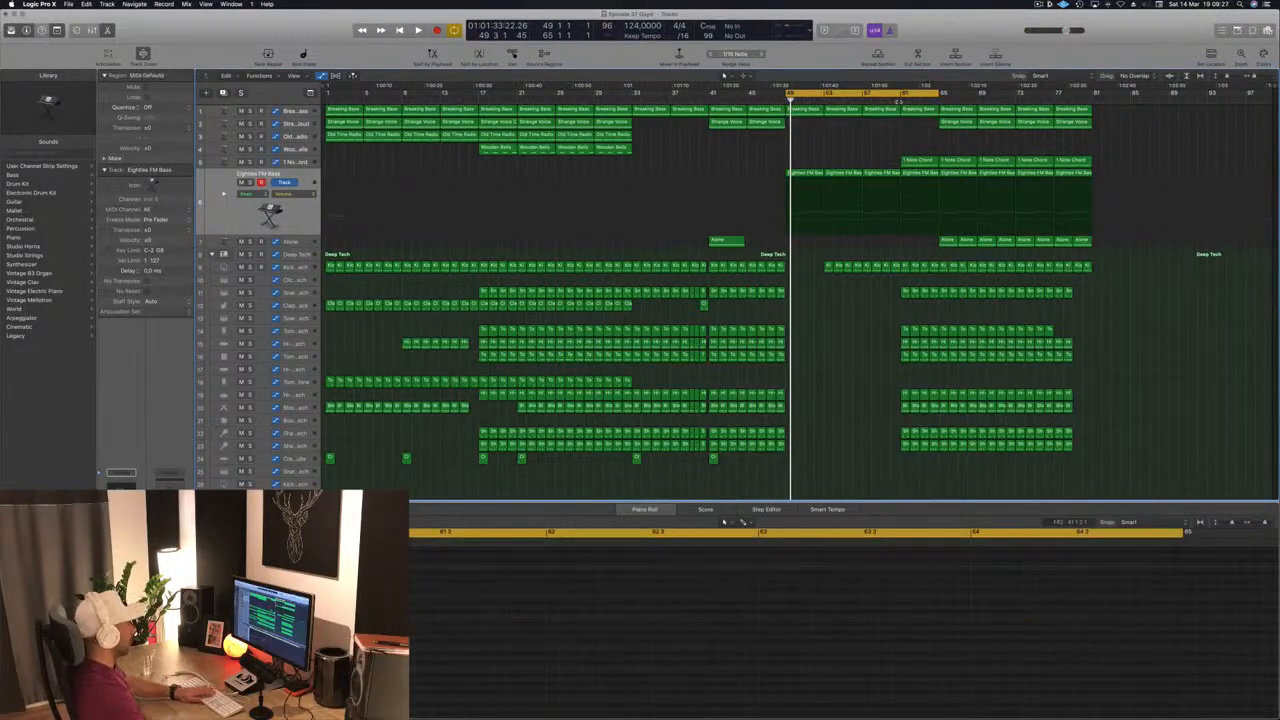
{"action": "key", "text": "ctrl+z"}
{"action": "key", "text": "space"}
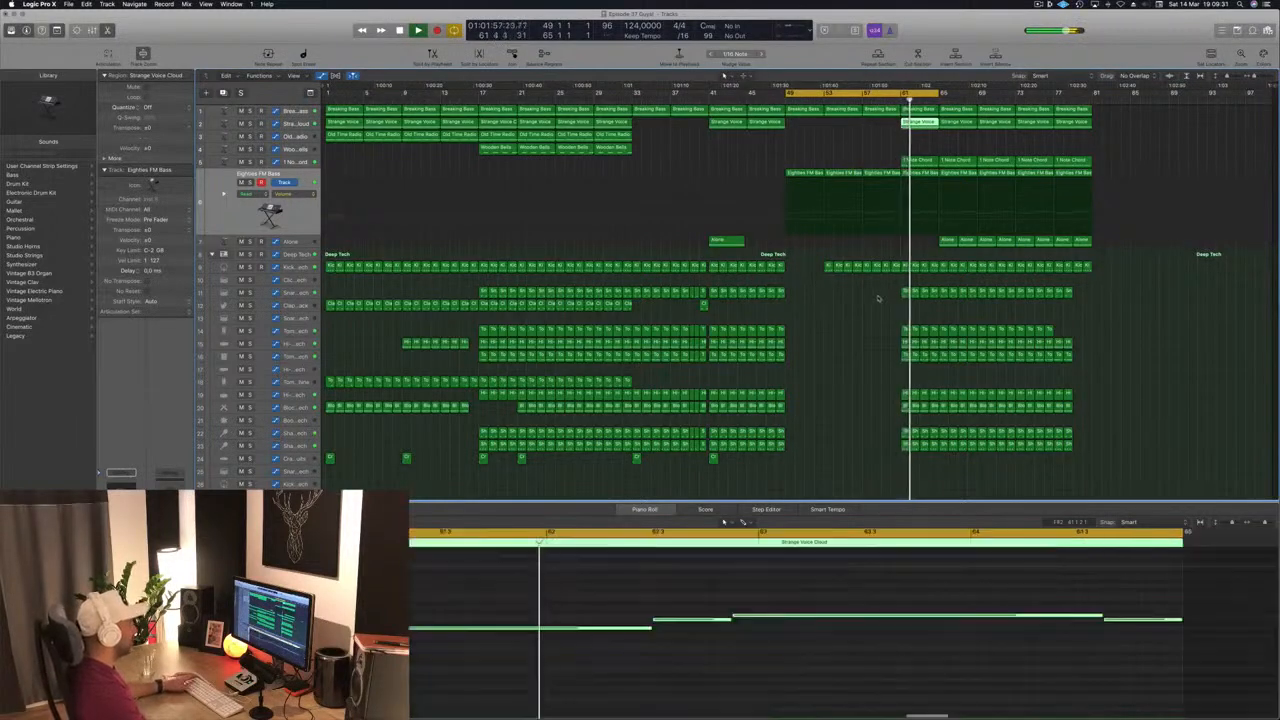
Delete the snare regions between bars 61 and 65 and set the cycle range to those four bars
{"action": "left_click_drag", "start_coordinate": [883, 292], "coordinate": [930, 298]}
{"action": "key", "text": "Delete"}
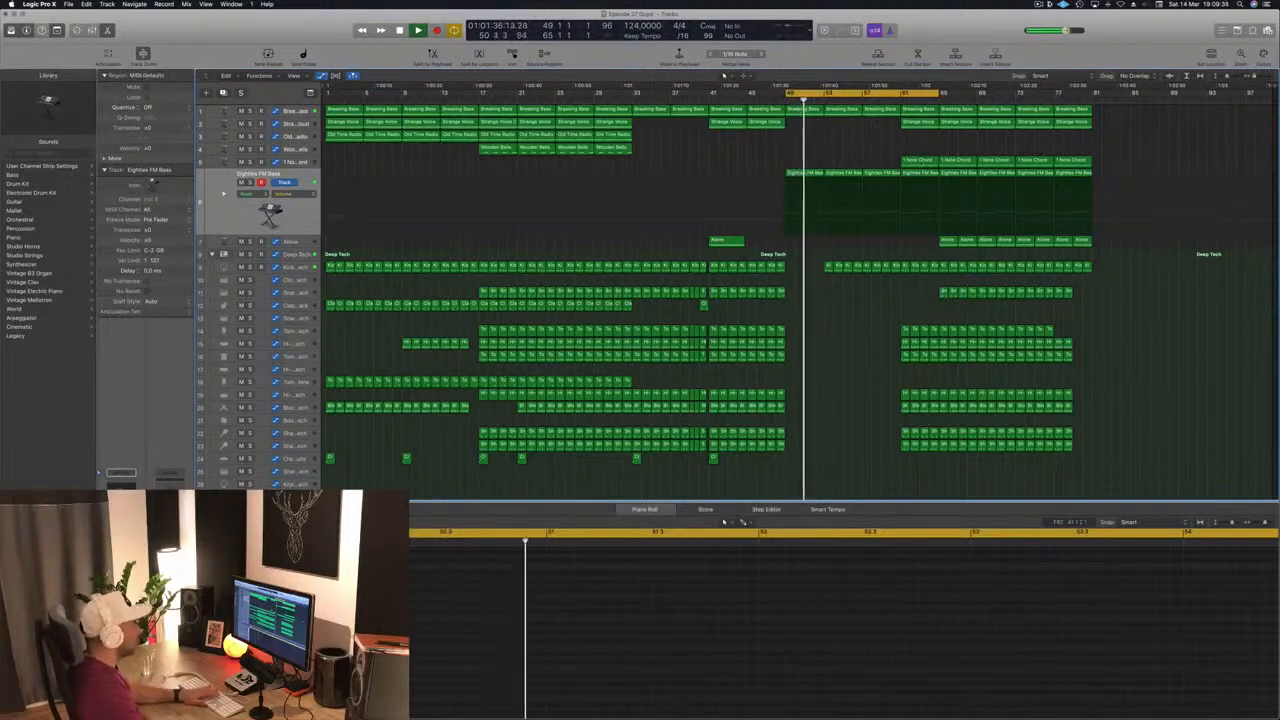
{"action": "left_click", "coordinate": [897, 93]}
{"action": "left_click_drag", "start_coordinate": [901, 94], "coordinate": [937, 99]}
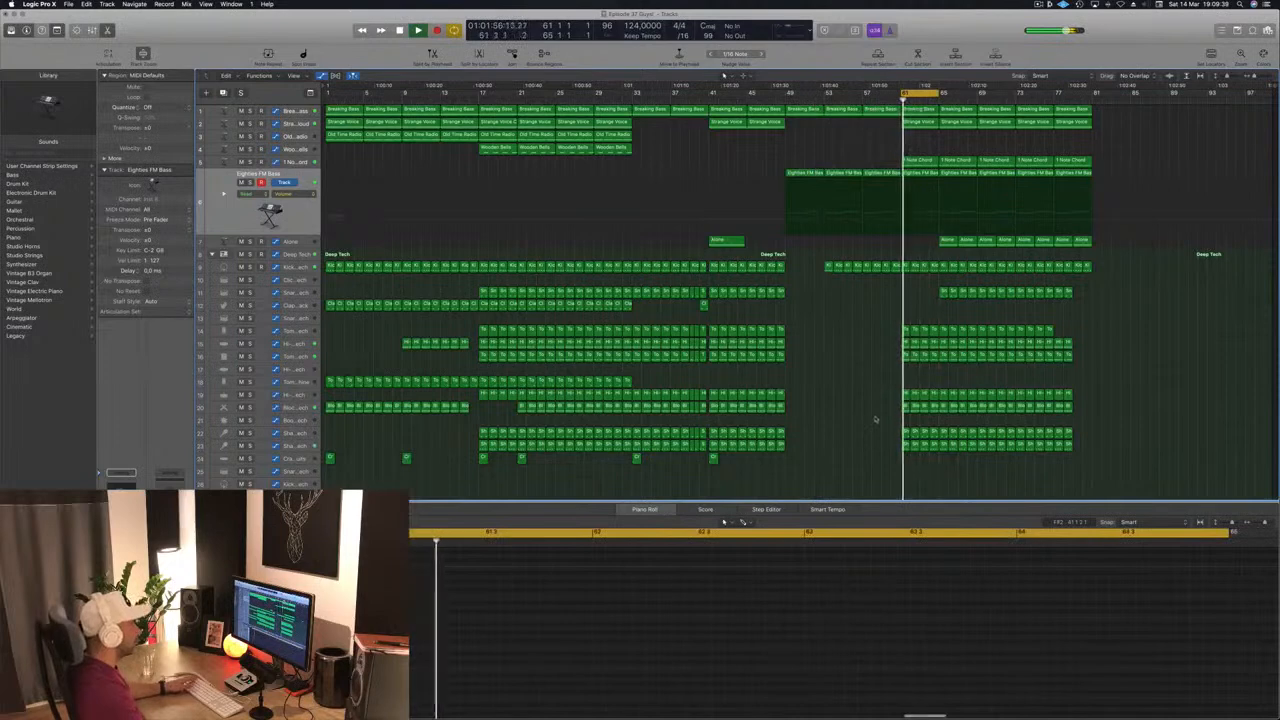
Automate the Block track's low cut to jump up at bar 61 and fall until bar 65, and delete the shaker regions in those bars
{"action": "left_click", "coordinate": [294, 410]}
{"action": "left_click_drag", "start_coordinate": [903, 412], "coordinate": [941, 410]}
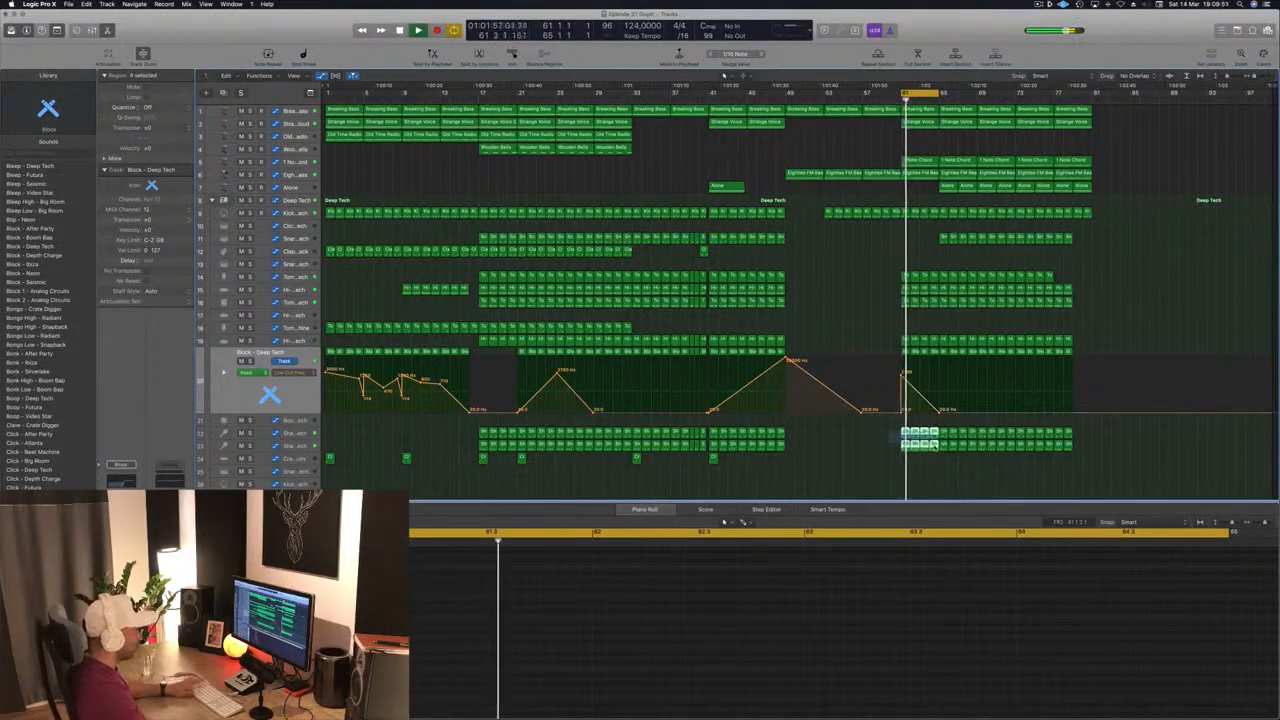
{"action": "key", "text": "Delete"}
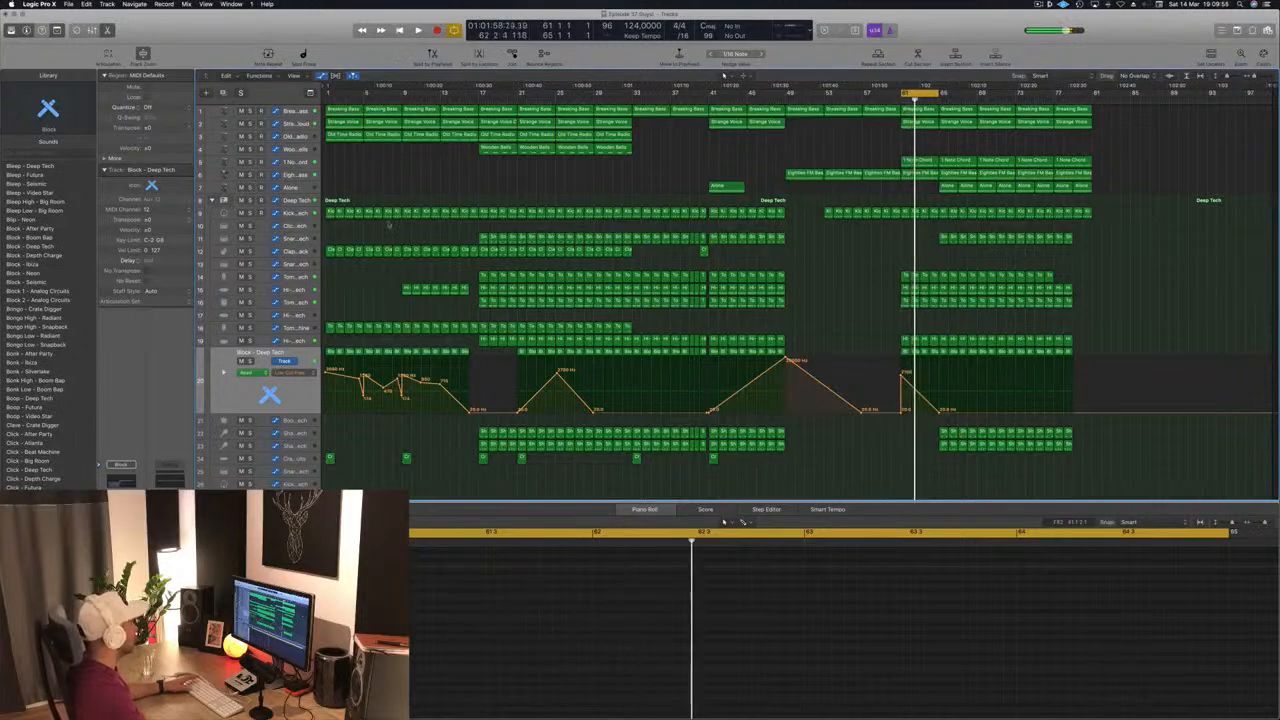
Reshape Kick 1 - Deep Tech's low cut automation with a ramp from about bar 62 to 20000 Hz at bar 65, dropping there, and lower the bar 69 peak
{"action": "left_click", "coordinate": [302, 214]}
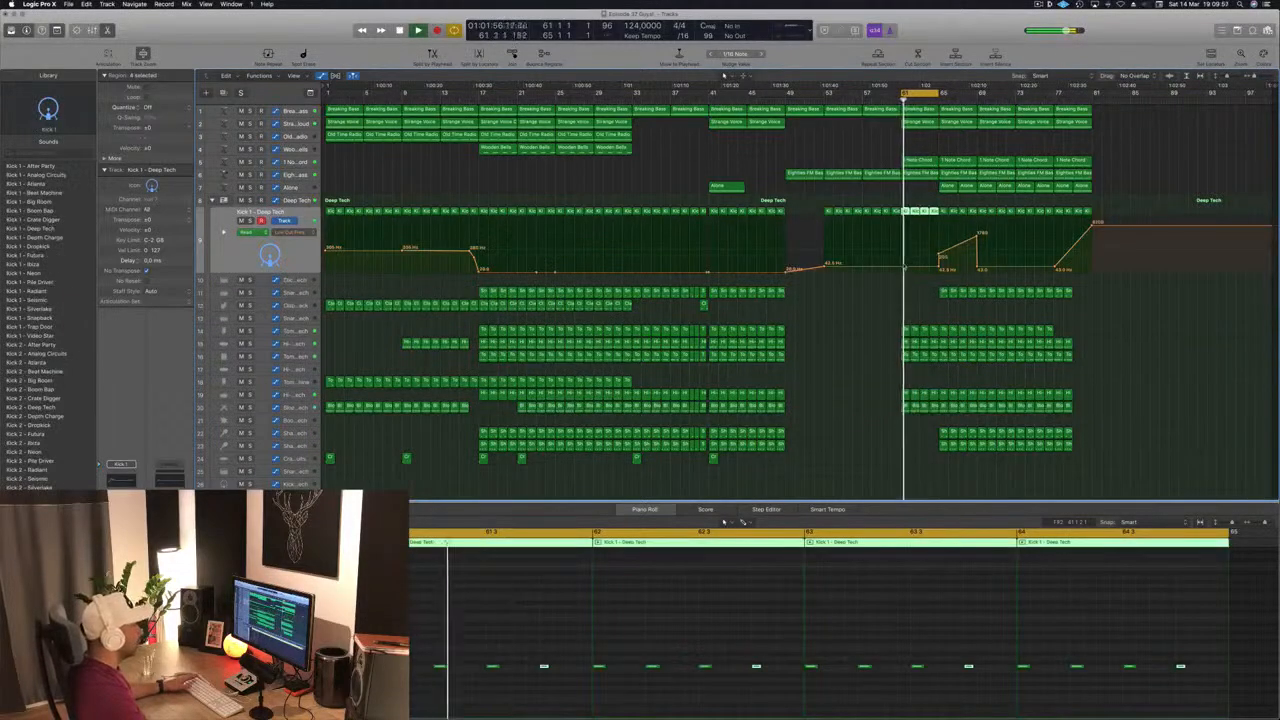
{"action": "left_click_drag", "start_coordinate": [825, 267], "coordinate": [824, 273]}
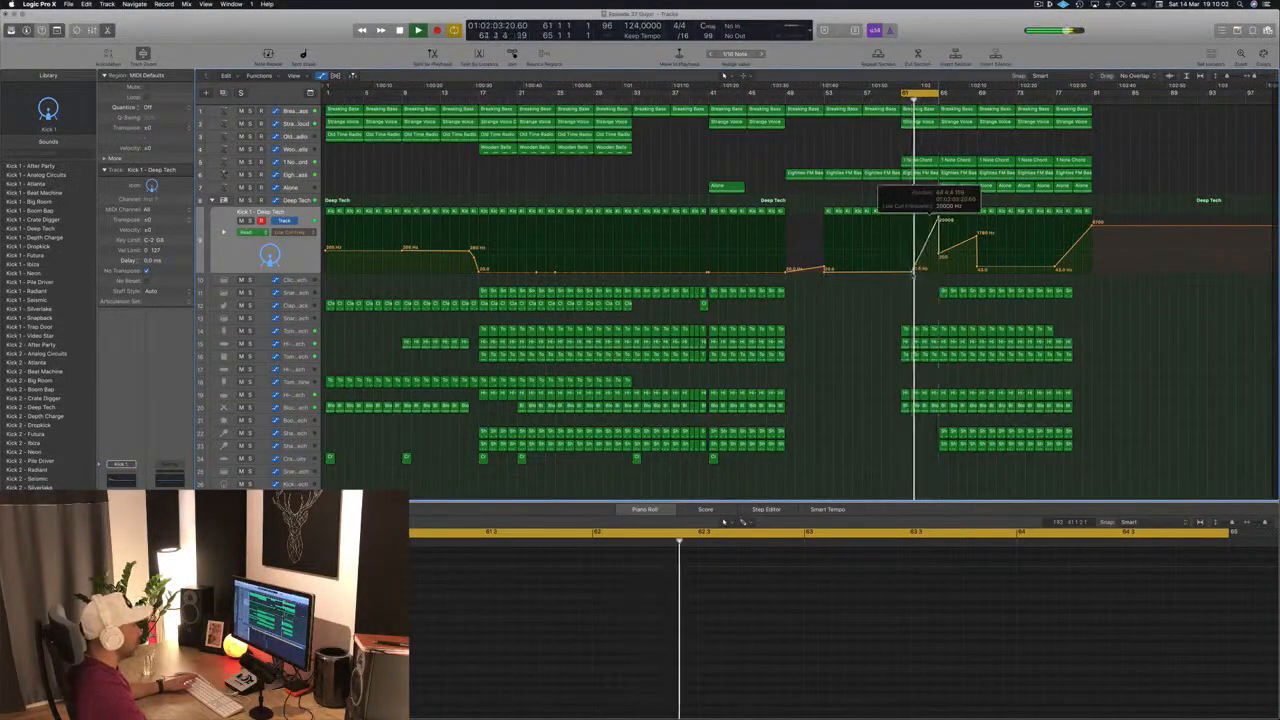
{"action": "scroll", "coordinate": [950, 237], "scroll_direction": "up", "scroll_amount": 5}
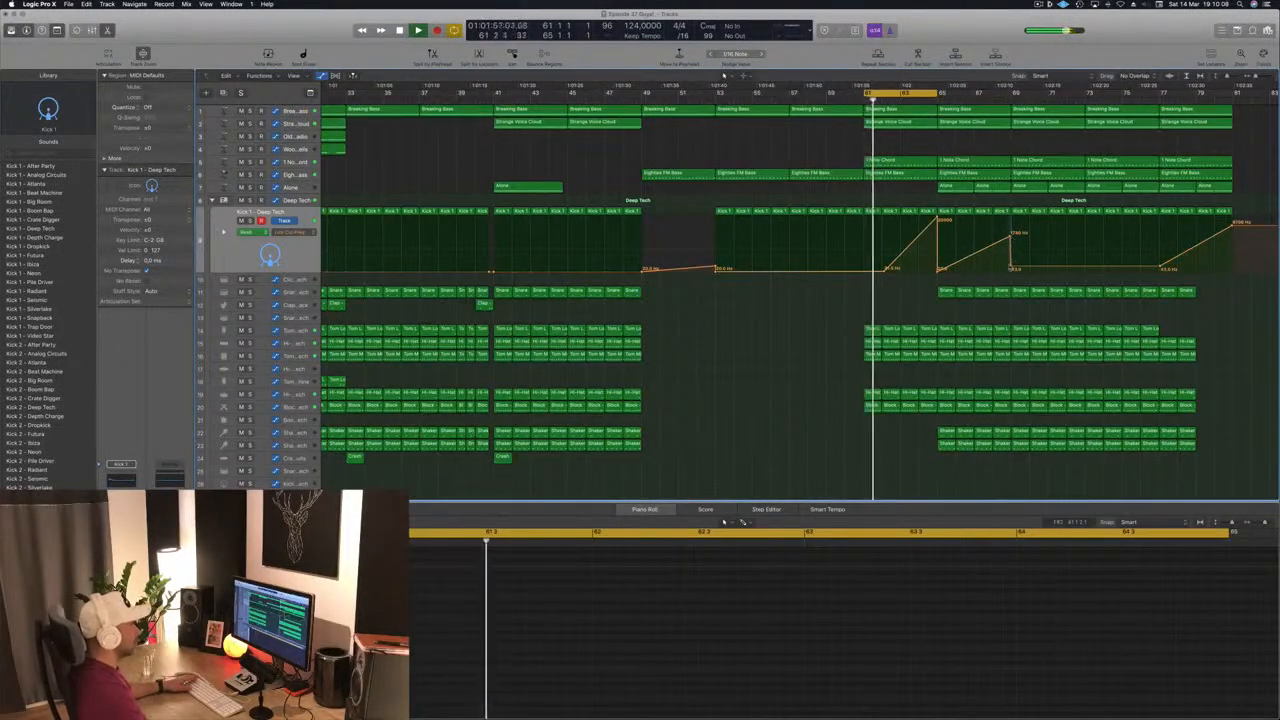
{"action": "left_click_drag", "start_coordinate": [1012, 236], "coordinate": [1010, 270]}
Trim the tom, hi-hat and block regions in bar 64 so they end shortly before bar 65
{"action": "left_click", "coordinate": [302, 200]}
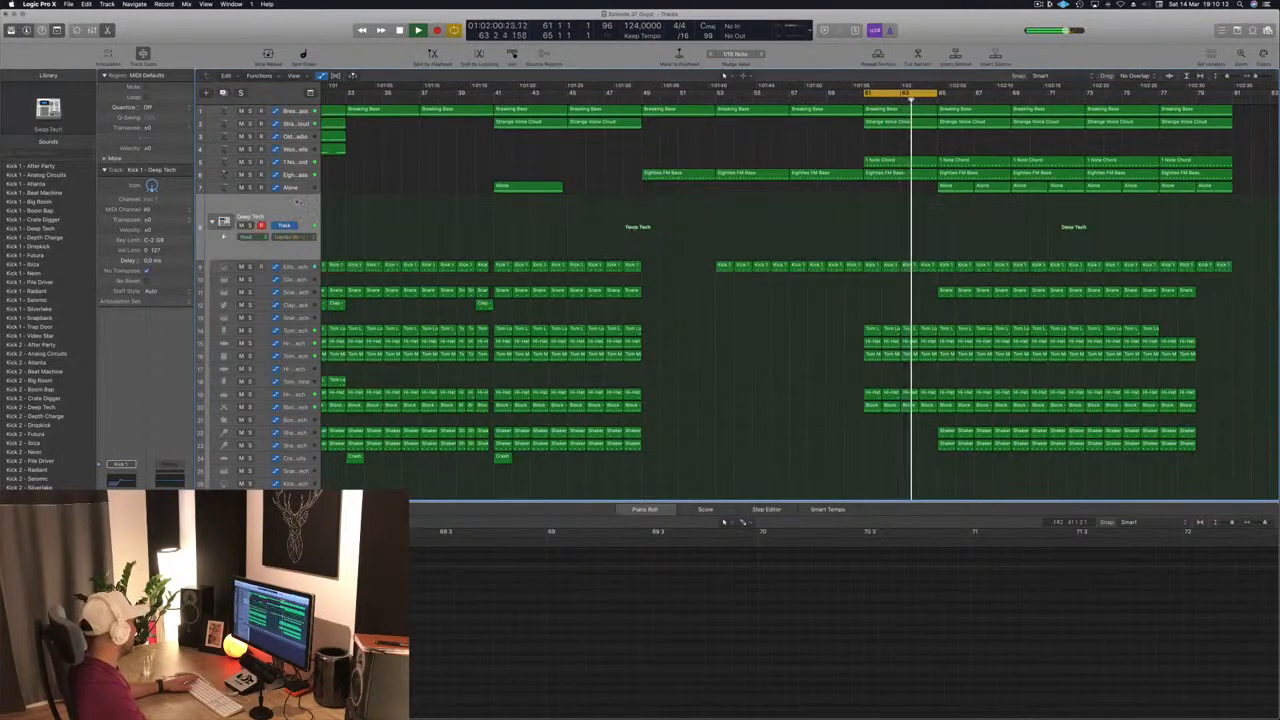
{"action": "left_click", "coordinate": [298, 268]}
{"action": "scroll", "coordinate": [775, 318], "scroll_direction": "down", "scroll_amount": 5}
{"action": "scroll", "coordinate": [903, 320], "scroll_direction": "up", "scroll_amount": 2}
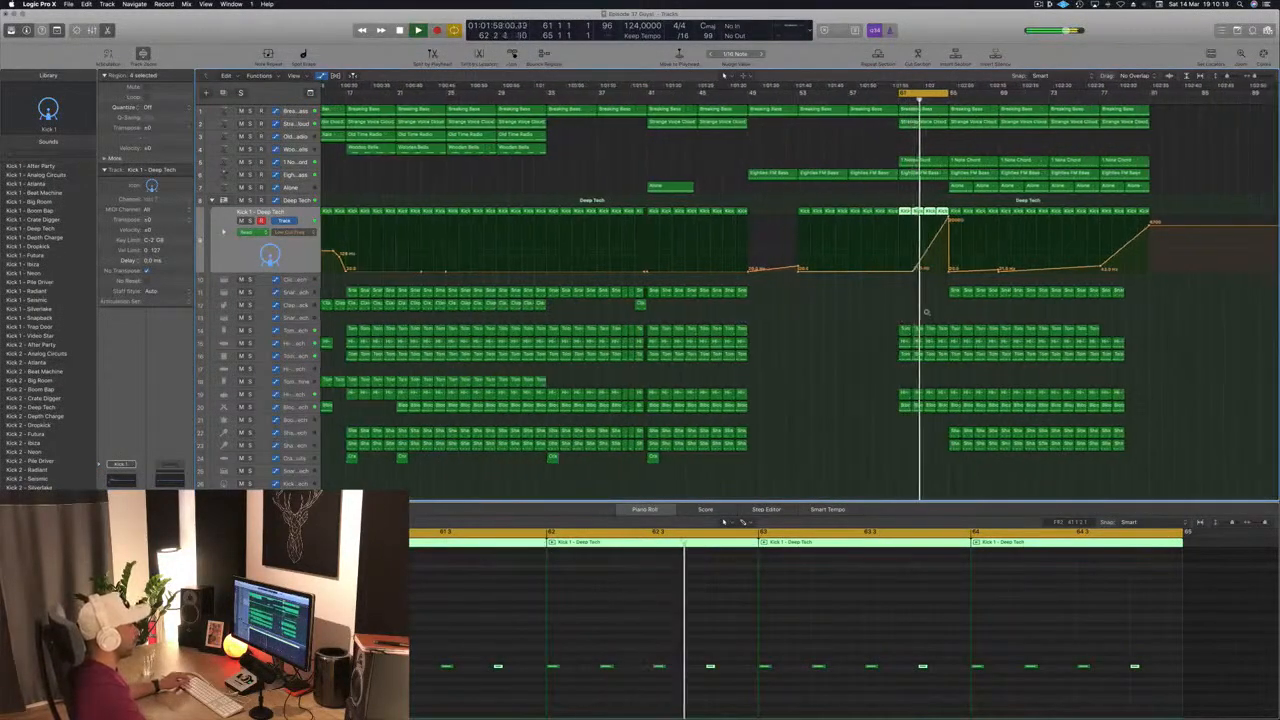
{"action": "scroll", "coordinate": [1003, 314], "scroll_direction": "up", "scroll_amount": 3}
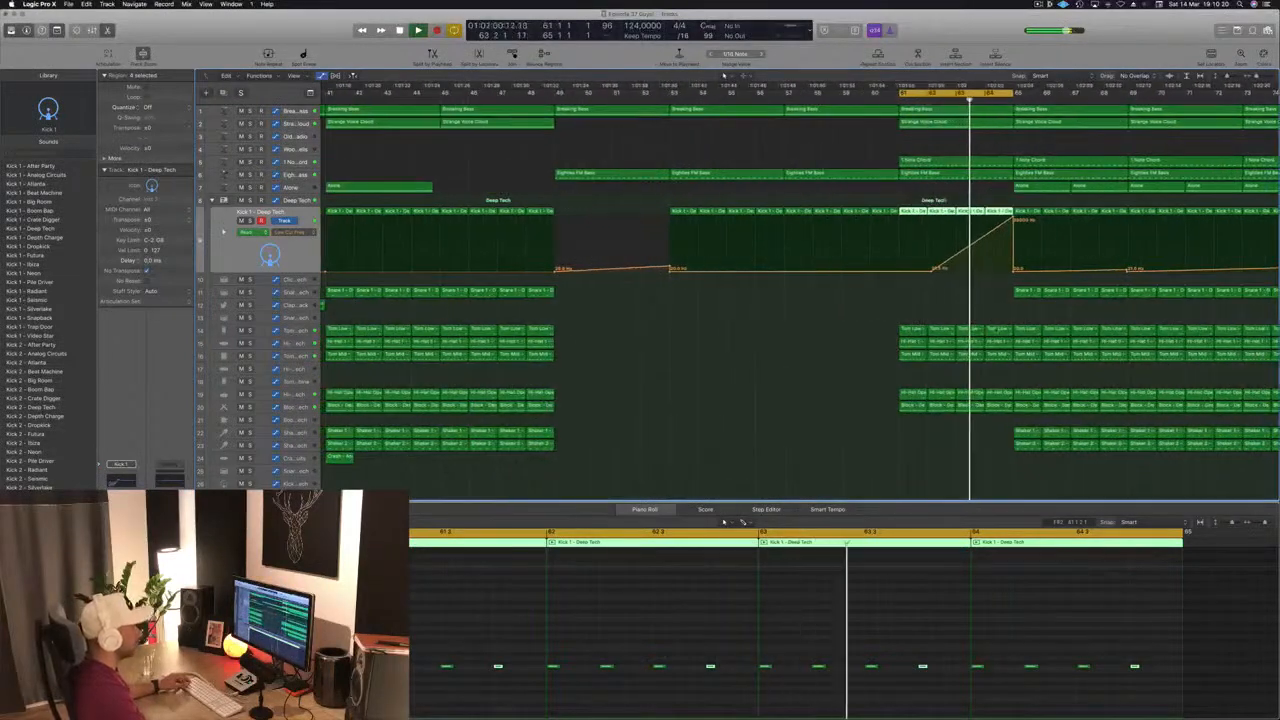
{"action": "left_click", "coordinate": [1003, 314]}
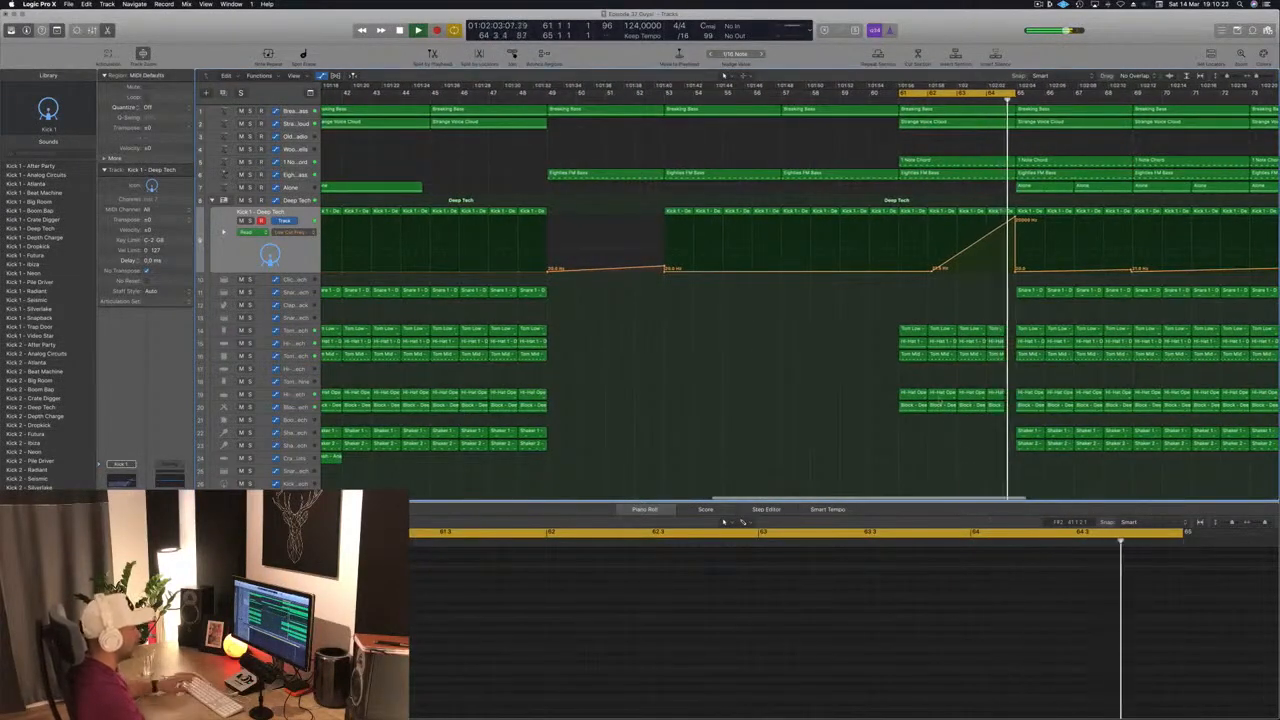
{"action": "scroll", "coordinate": [688, 472], "scroll_direction": "down", "scroll_amount": 3}
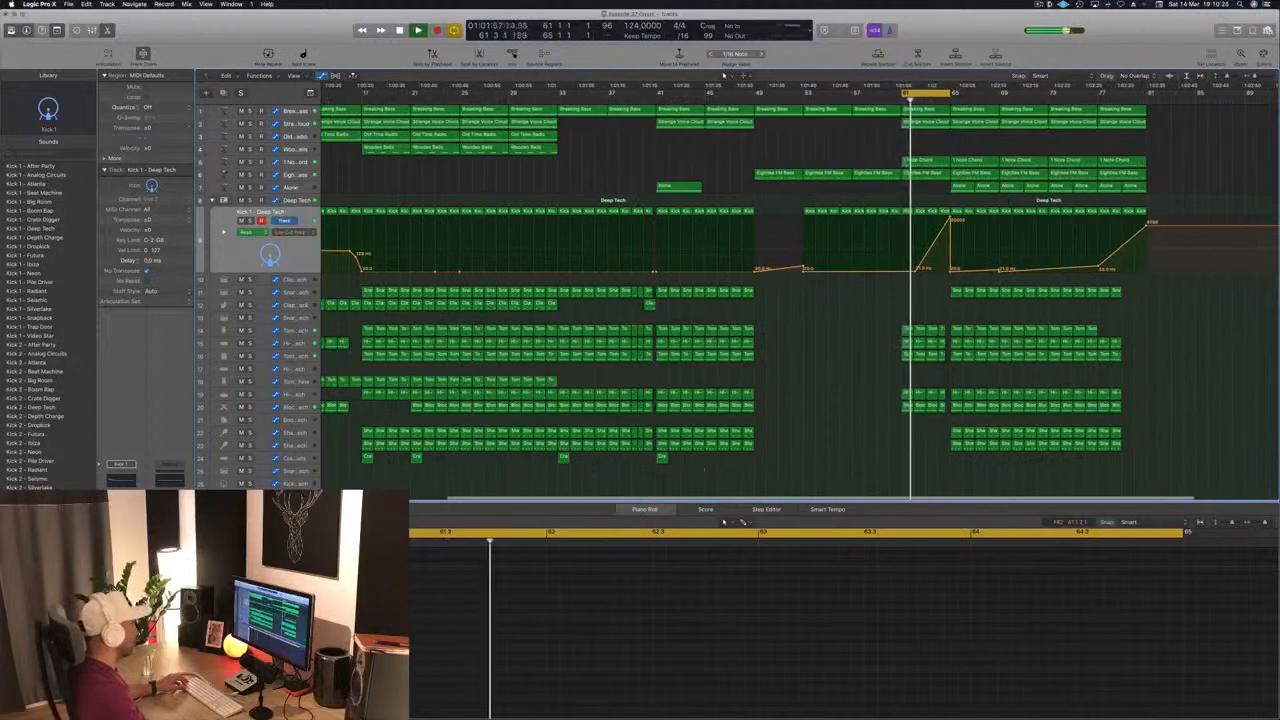
Copy the crash region from bar 41 to bar 65 on the same track
{"action": "left_click", "coordinate": [661, 457]}
{"action": "left_click_drag", "start_coordinate": [714, 466], "coordinate": [955, 457]}
{"action": "key", "text": "super+Left"}
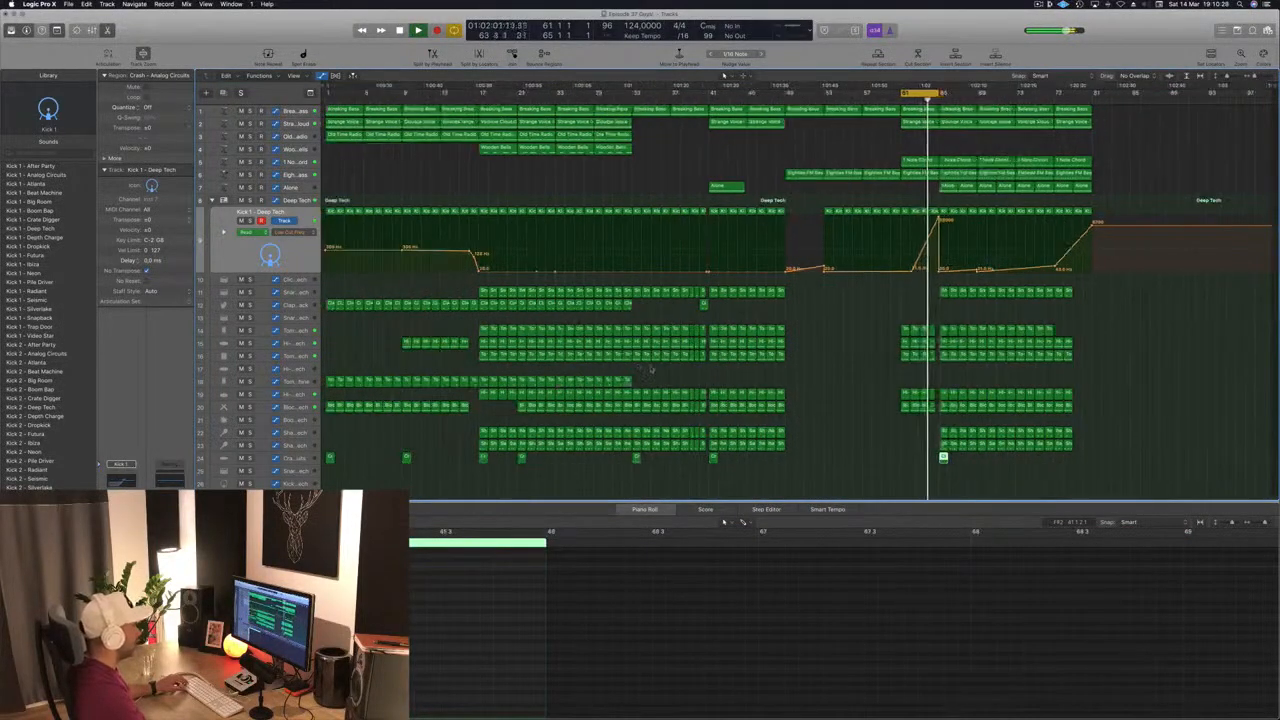
Copy four Tom Low - Beat Machine regions to bars 53 to 57 and repeat them over bars 57 to 61
{"action": "left_click_drag", "start_coordinate": [673, 381], "coordinate": [837, 350]}
{"action": "left_click", "coordinate": [815, 100]}
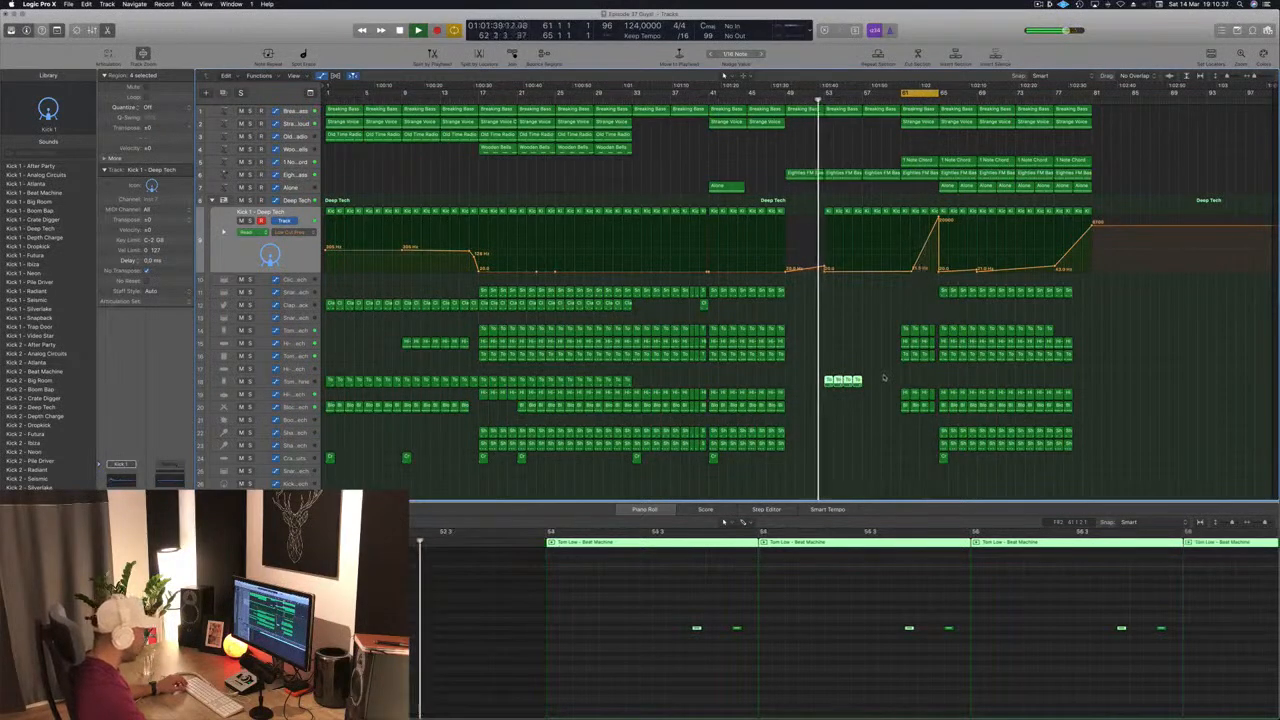
{"action": "left_click_drag", "start_coordinate": [834, 381], "coordinate": [869, 391]}
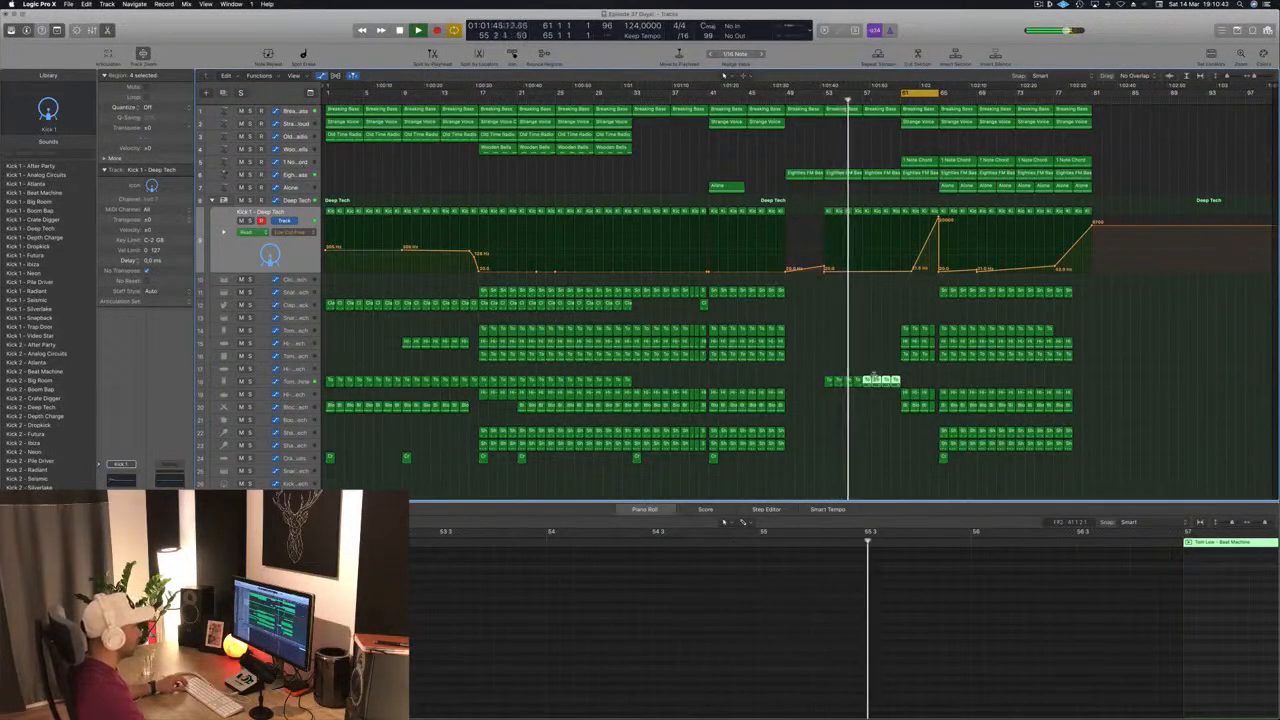
Move the Tom Low - Beat Machine regions from bars 57–61 to bars 65–69 and clear the track between bars 53 and 61
{"action": "left_click_drag", "start_coordinate": [874, 378], "coordinate": [946, 385]}
{"action": "left_click_drag", "start_coordinate": [814, 383], "coordinate": [889, 383]}
{"action": "key", "text": "BackSpace"}
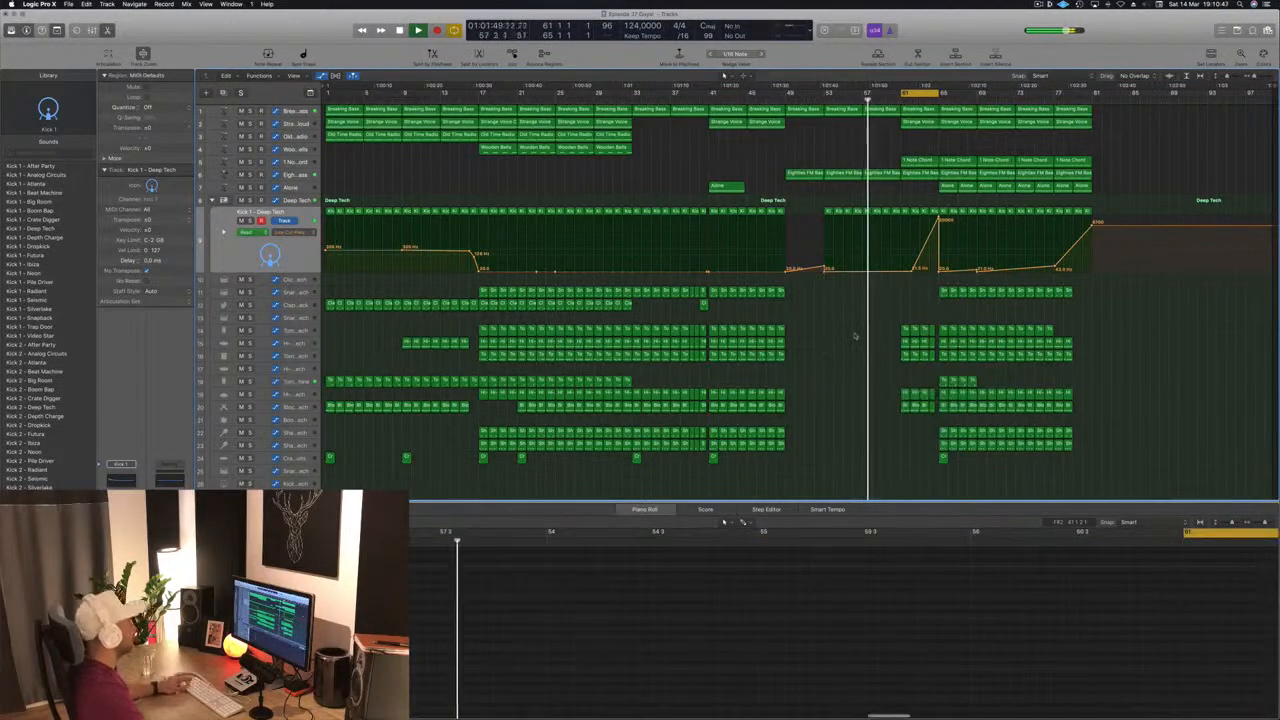
Copy the clap regions to bars 61 to 77 and delete the short clap piece at the end of bar 64
{"action": "left_click_drag", "start_coordinate": [638, 307], "coordinate": [908, 312]}
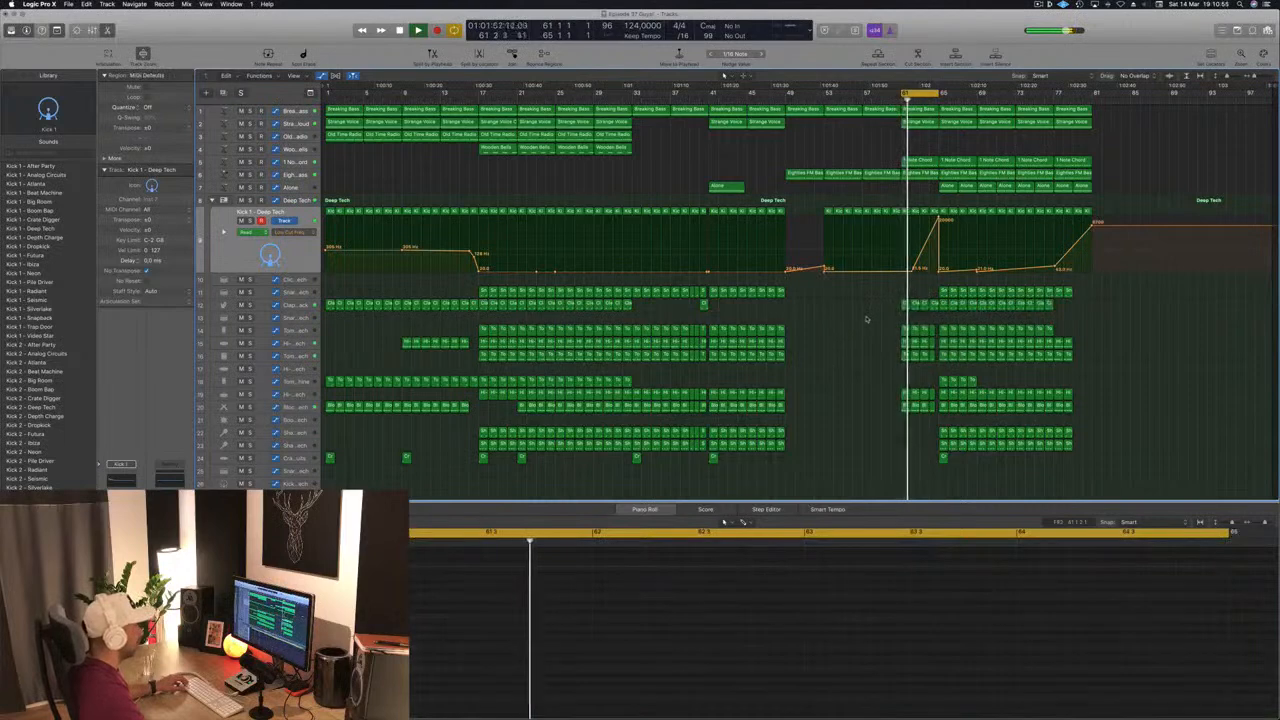
{"action": "scroll", "coordinate": [942, 307], "scroll_direction": "right", "scroll_amount": 3}
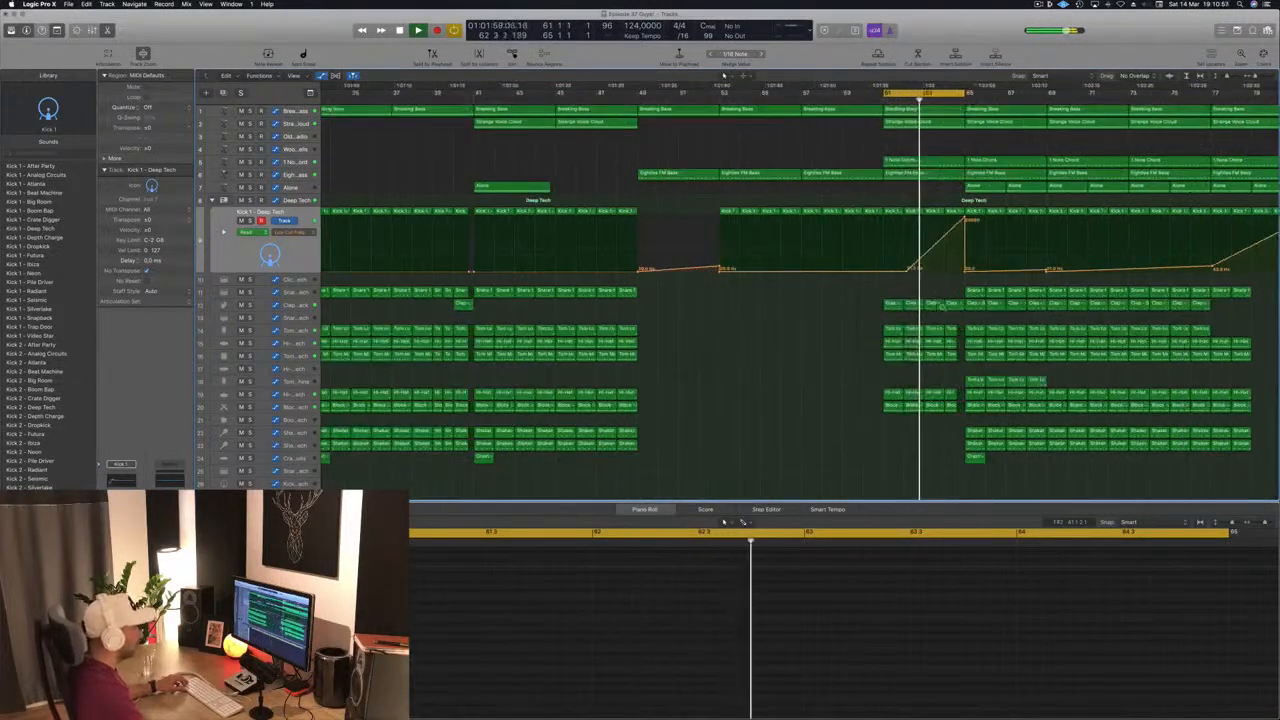
{"action": "left_click", "coordinate": [963, 305]}
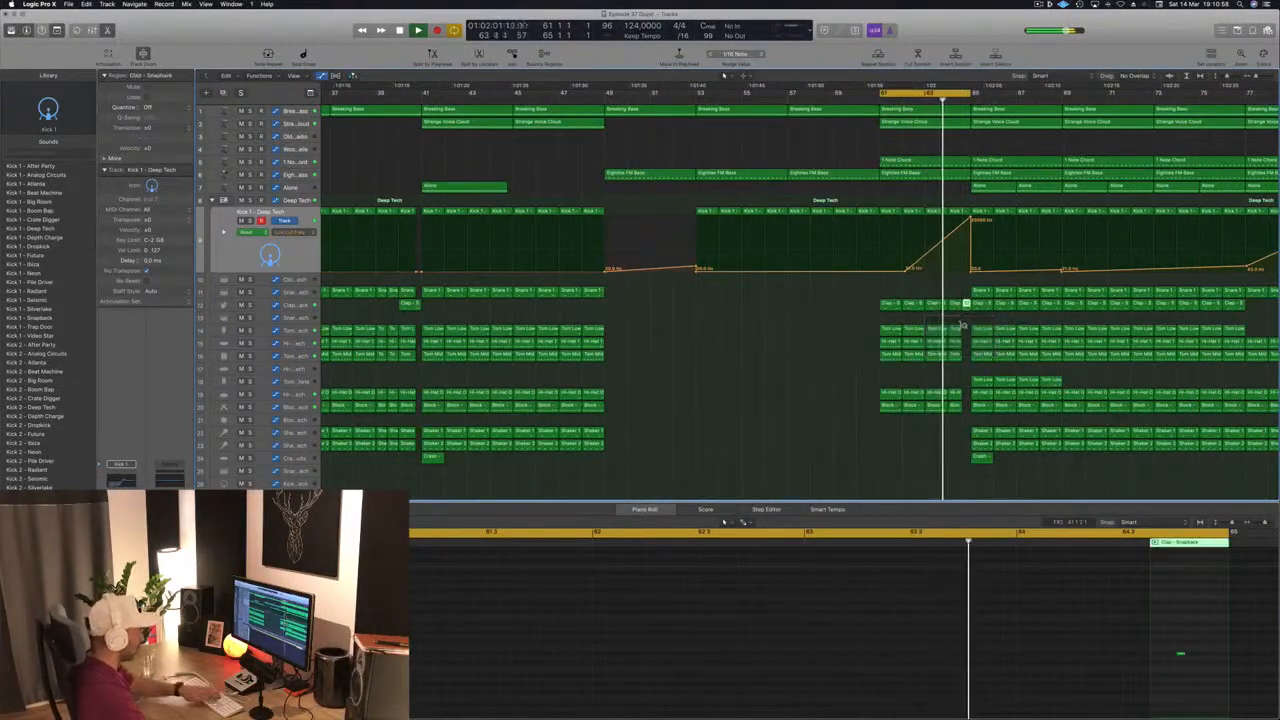
{"action": "key", "text": "BackSpace"}
{"action": "scroll", "coordinate": [911, 321], "scroll_direction": "left", "scroll_amount": 5}
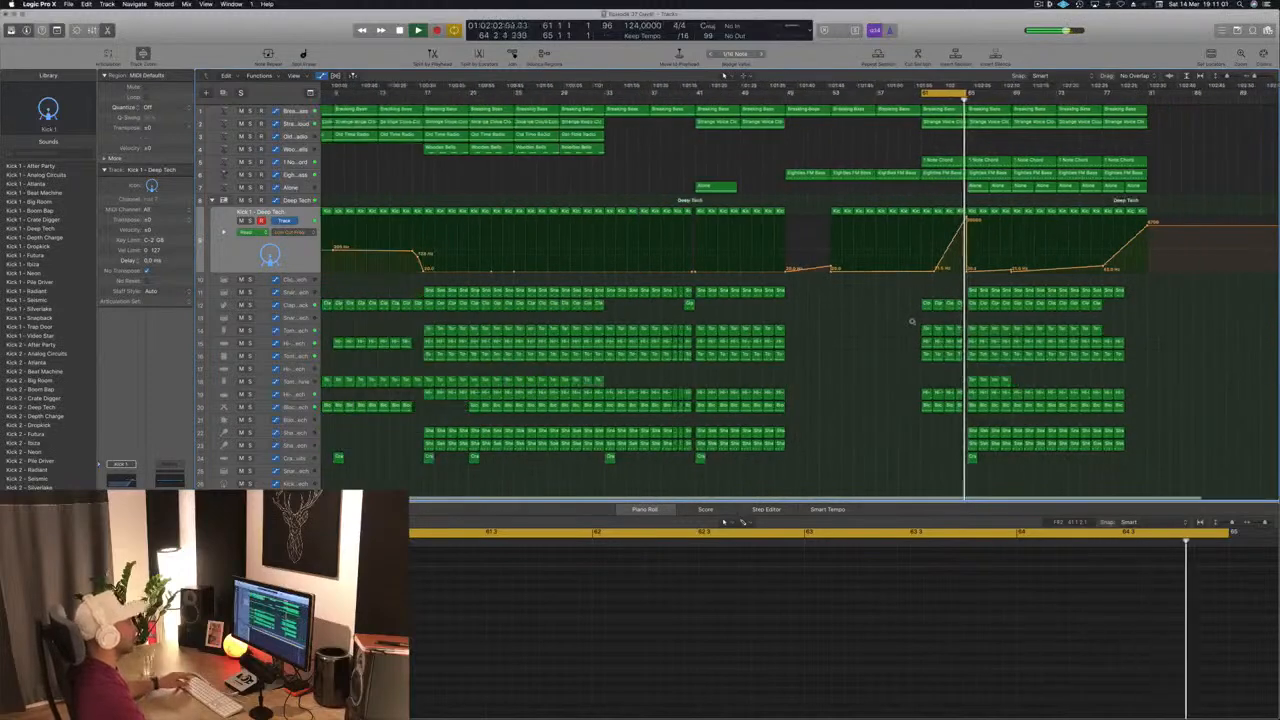
Play back from about bar 48 and set the cycle range to bars 65 to 81
{"action": "key", "text": "super+Left"}
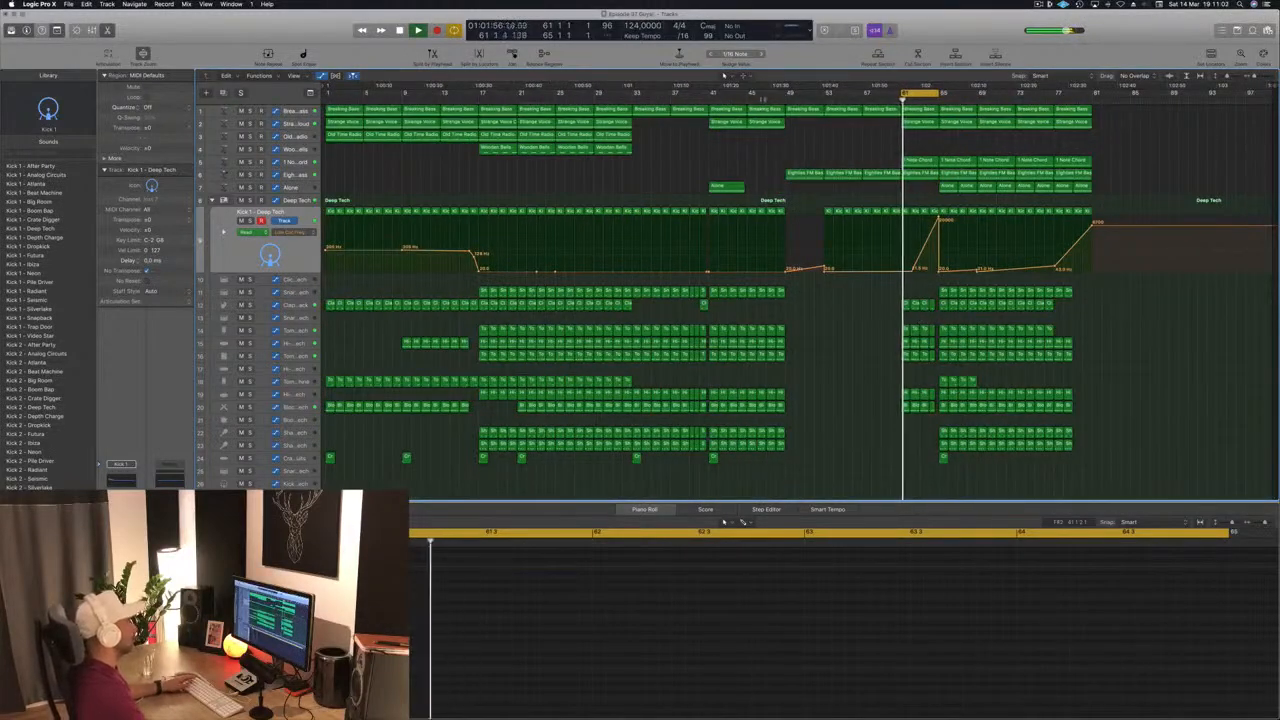
{"action": "left_click", "coordinate": [775, 99]}
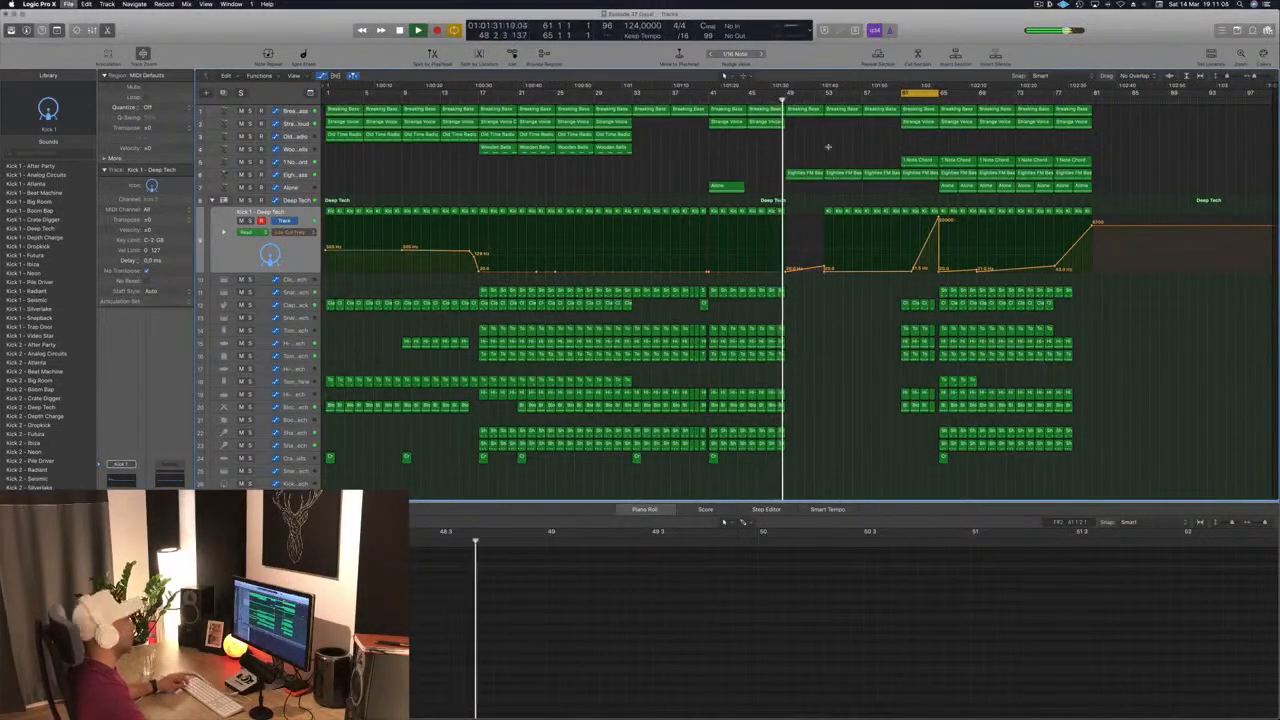
{"action": "left_click_drag", "start_coordinate": [904, 93], "coordinate": [975, 97]}
{"action": "key", "text": "space"}
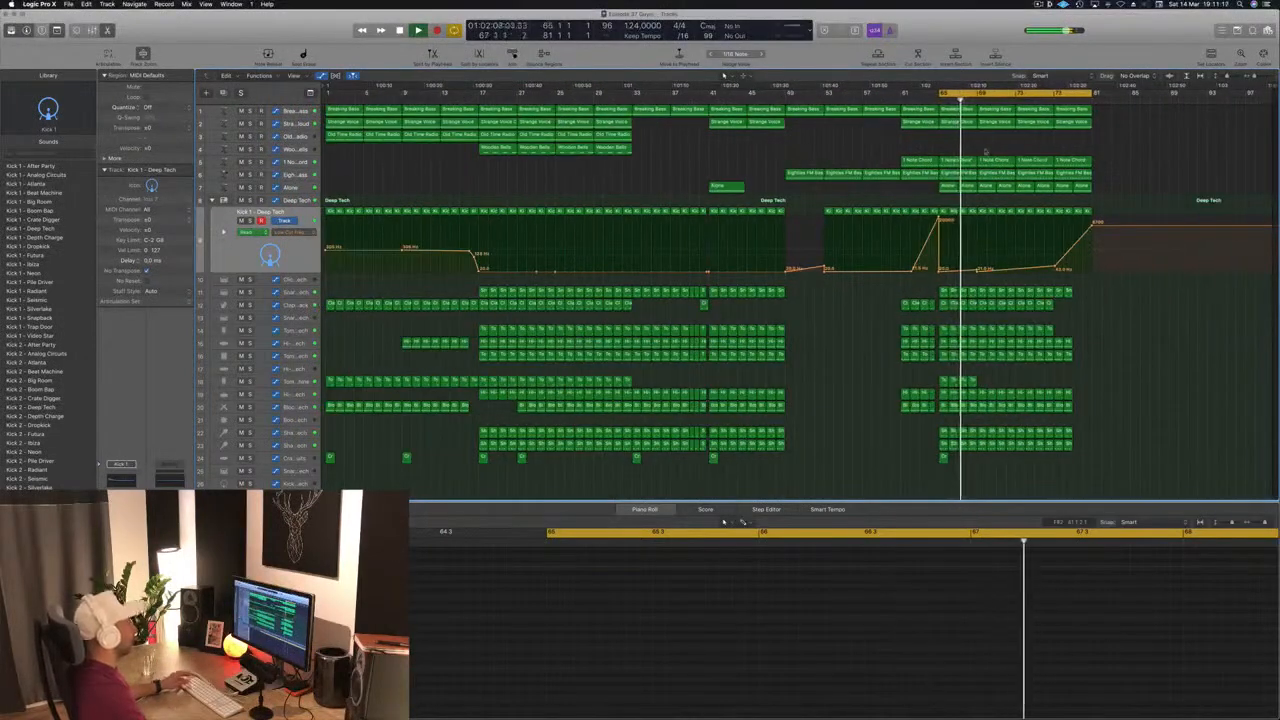
Draw Breaking Bass cutoff automation that drops to 10 % at bar 65, peaks gently at bar 73 and falls to 10 % at bar 81
{"action": "left_click", "coordinate": [290, 112]}
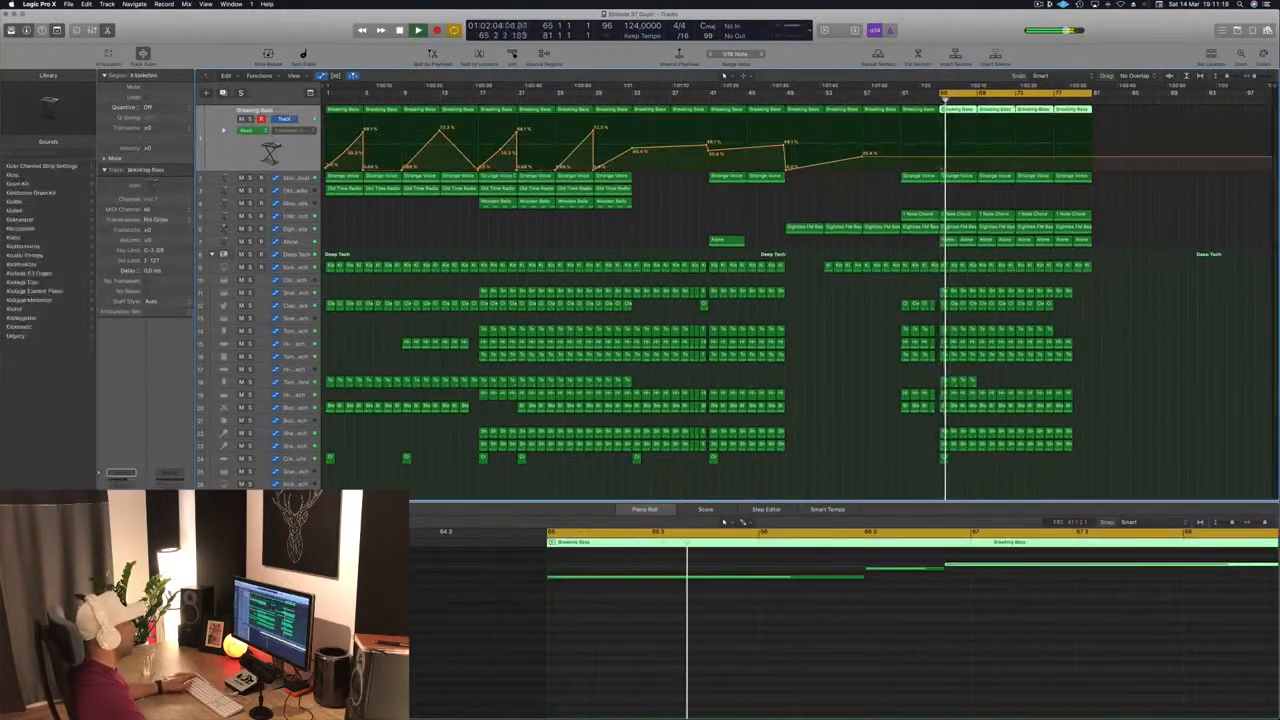
{"action": "left_click", "coordinate": [936, 157]}
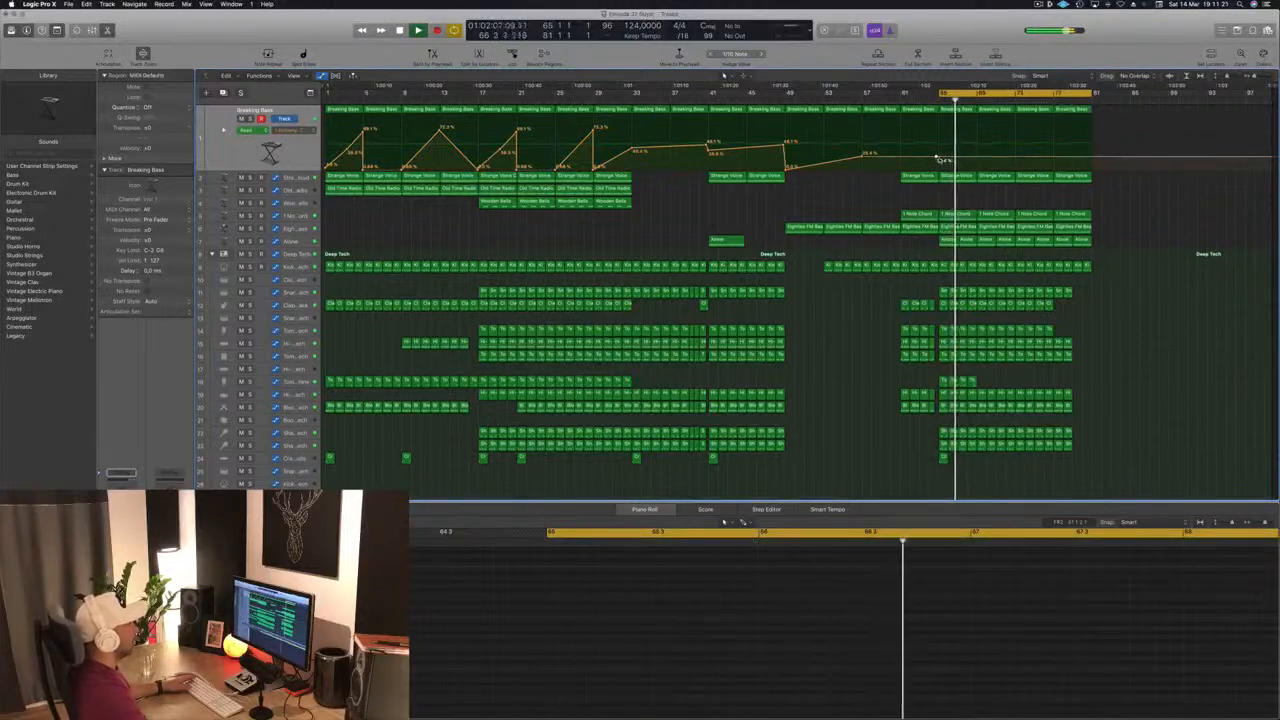
{"action": "left_click_drag", "start_coordinate": [938, 160], "coordinate": [941, 164]}
{"action": "left_click", "coordinate": [1093, 166]}
{"action": "left_click_drag", "start_coordinate": [1093, 166], "coordinate": [1097, 152]}
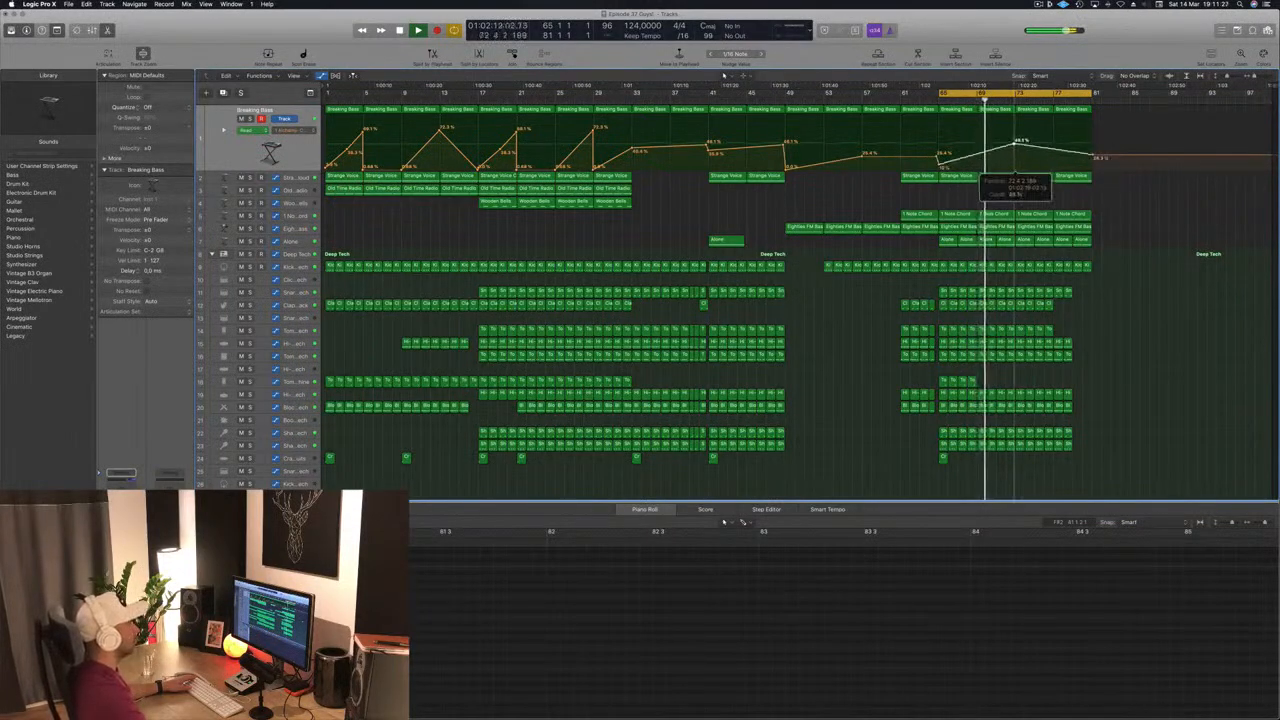
{"action": "left_click_drag", "start_coordinate": [1014, 136], "coordinate": [1016, 158]}
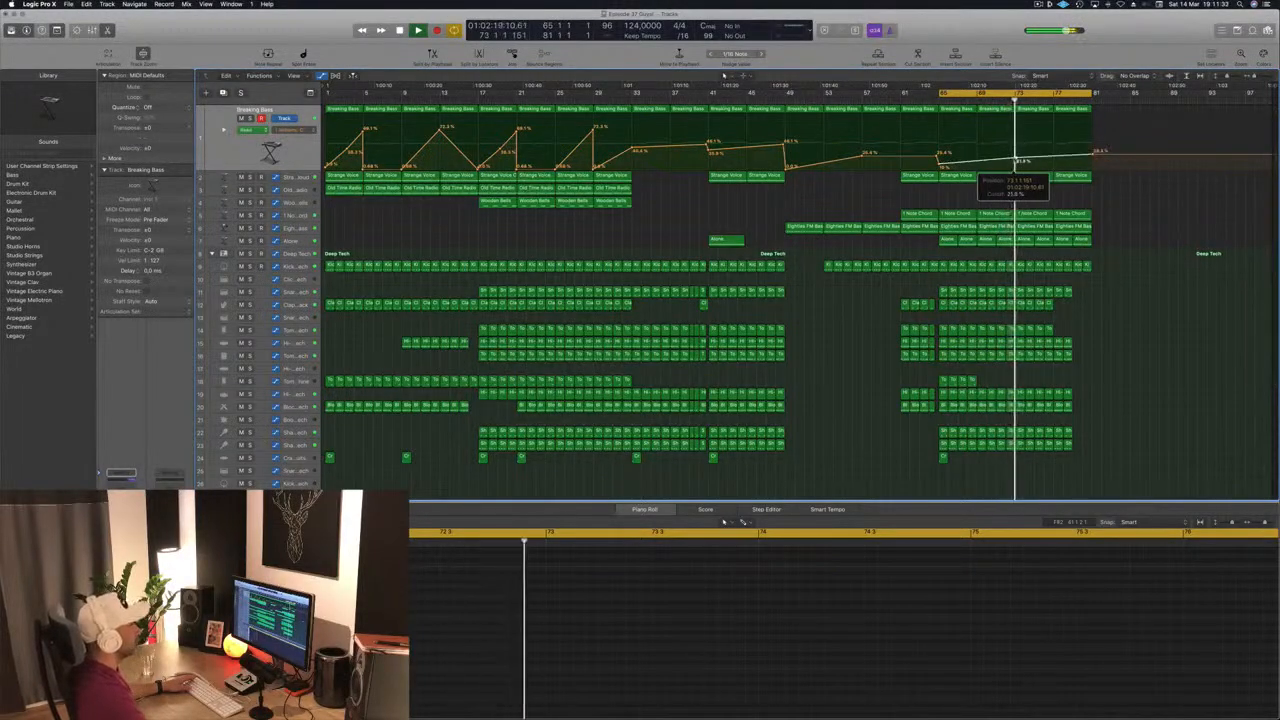
{"action": "left_click_drag", "start_coordinate": [1093, 156], "coordinate": [1093, 165]}
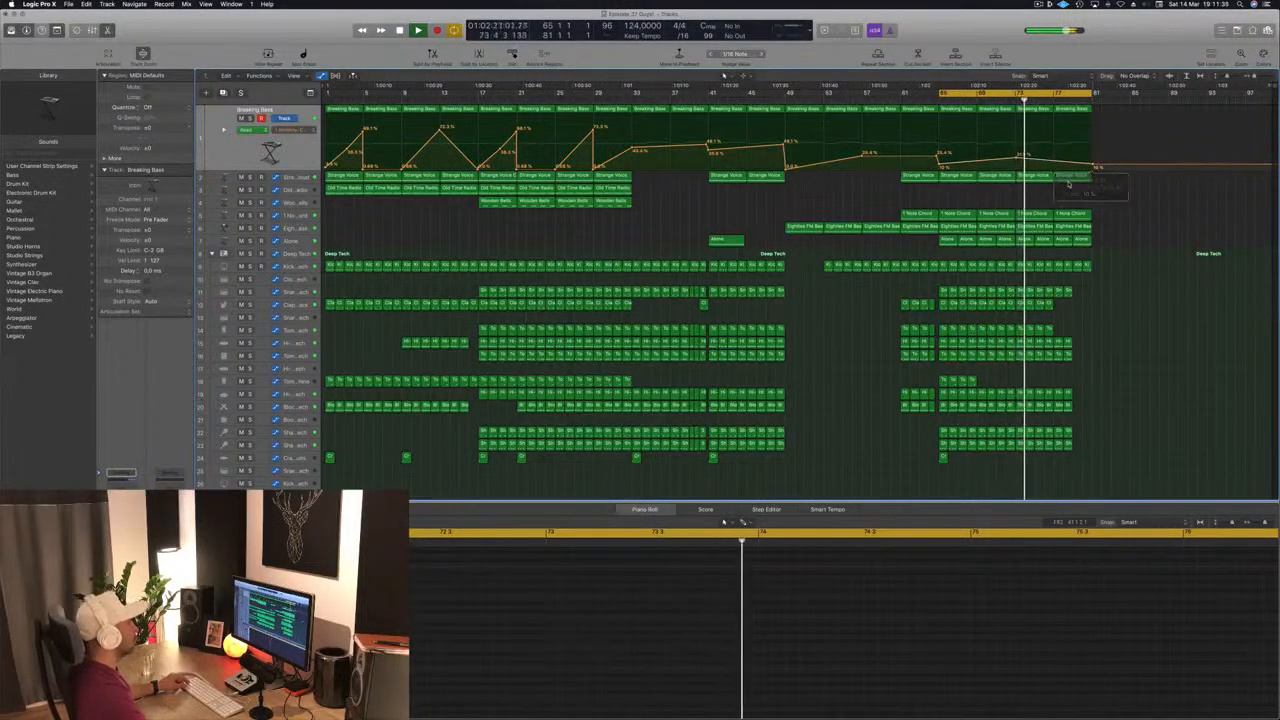
{"action": "key", "text": "Return"}
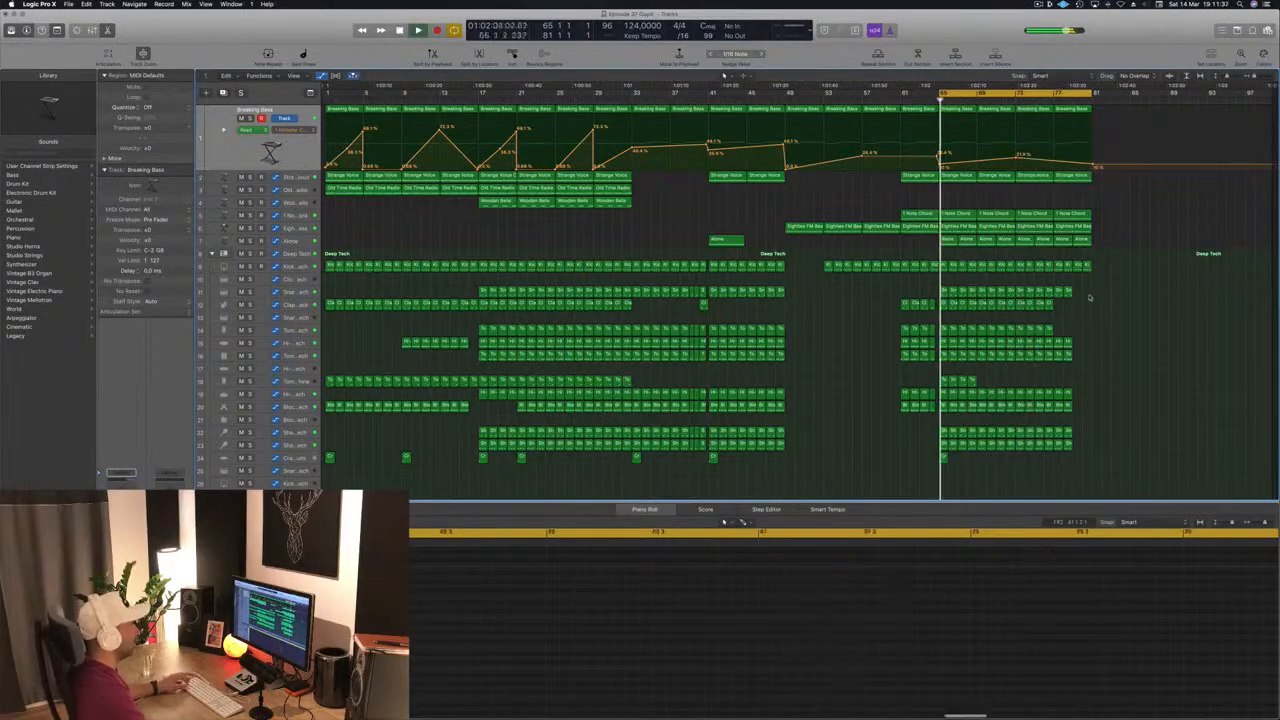
Copy the last drum regions on the snare, clap, tom, hi-hat, block and shaker tracks so they all run to bar 81
{"action": "left_click_drag", "start_coordinate": [1090, 288], "coordinate": [1063, 467]}
{"action": "left_click_drag", "start_coordinate": [1058, 293], "coordinate": [1088, 306]}
{"action": "left_click", "coordinate": [1133, 348]}
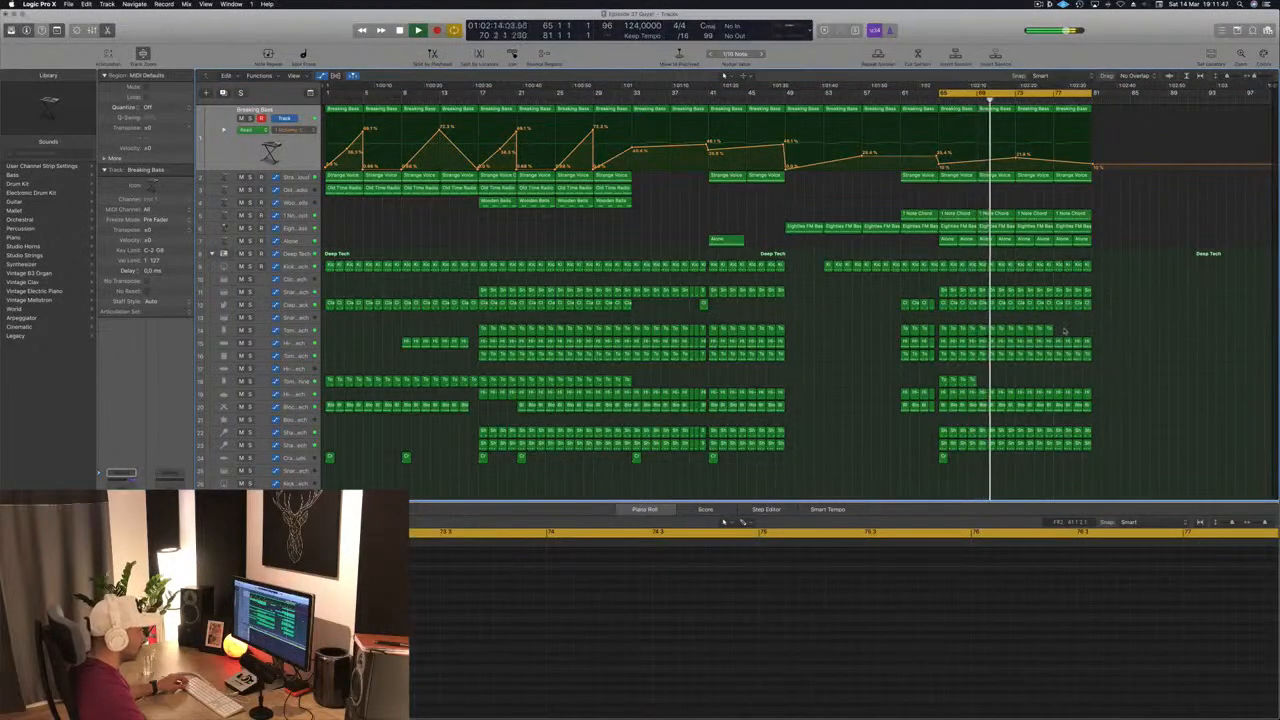
{"action": "left_click_drag", "start_coordinate": [1029, 334], "coordinate": [1089, 336]}
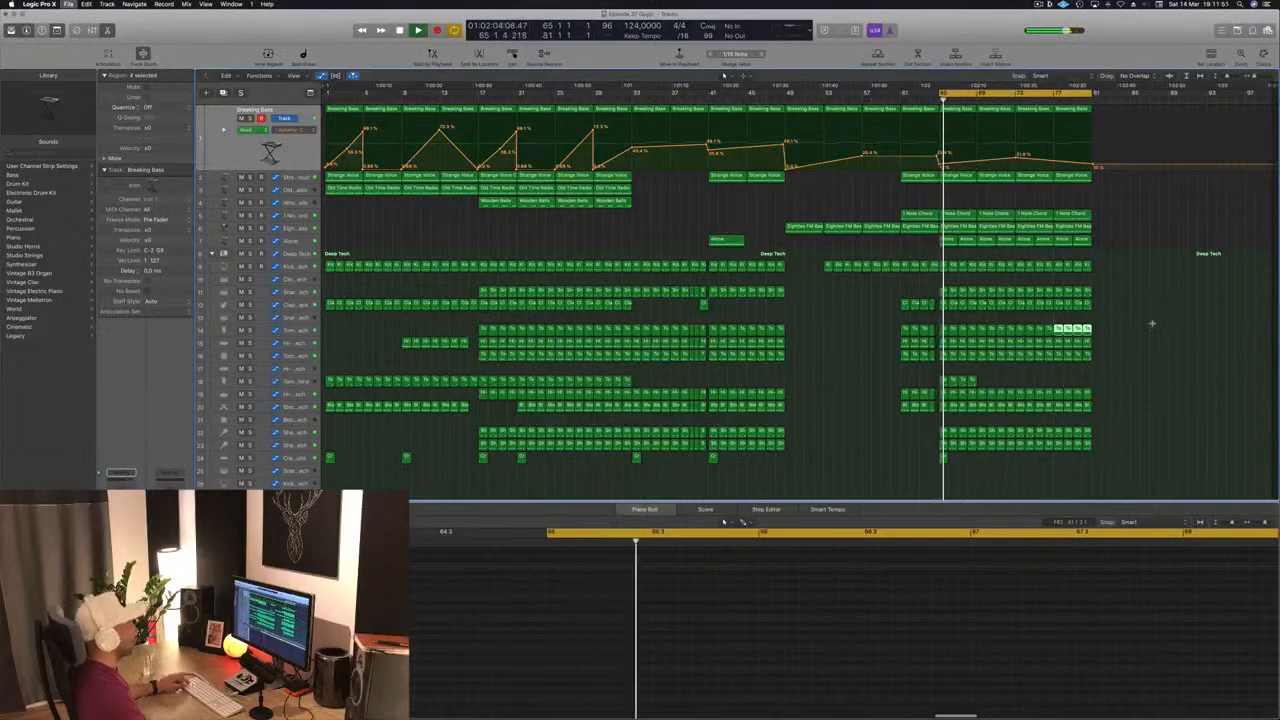
Stop playback and repeat the whole section from bars 65 to 81 across all tracks up to bar 129
{"action": "key", "text": "space"}
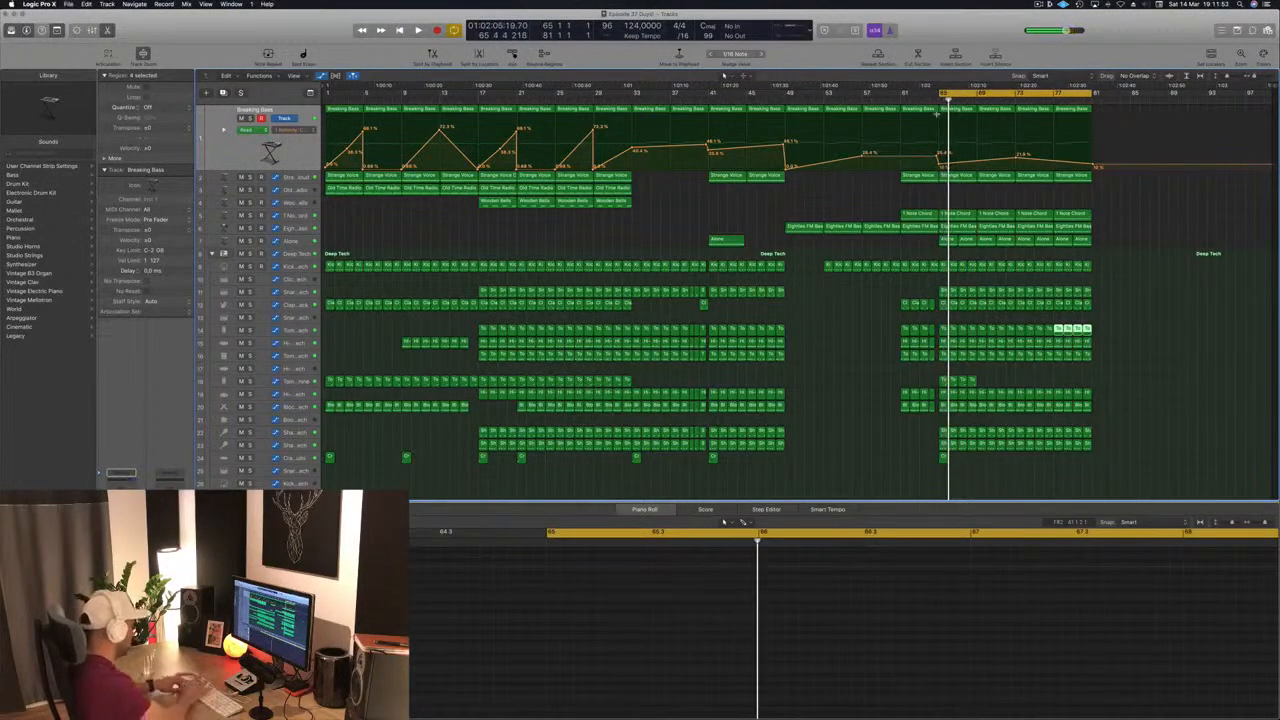
{"action": "key", "text": "ctrl+super+r"}
{"action": "key", "text": "super+r"}
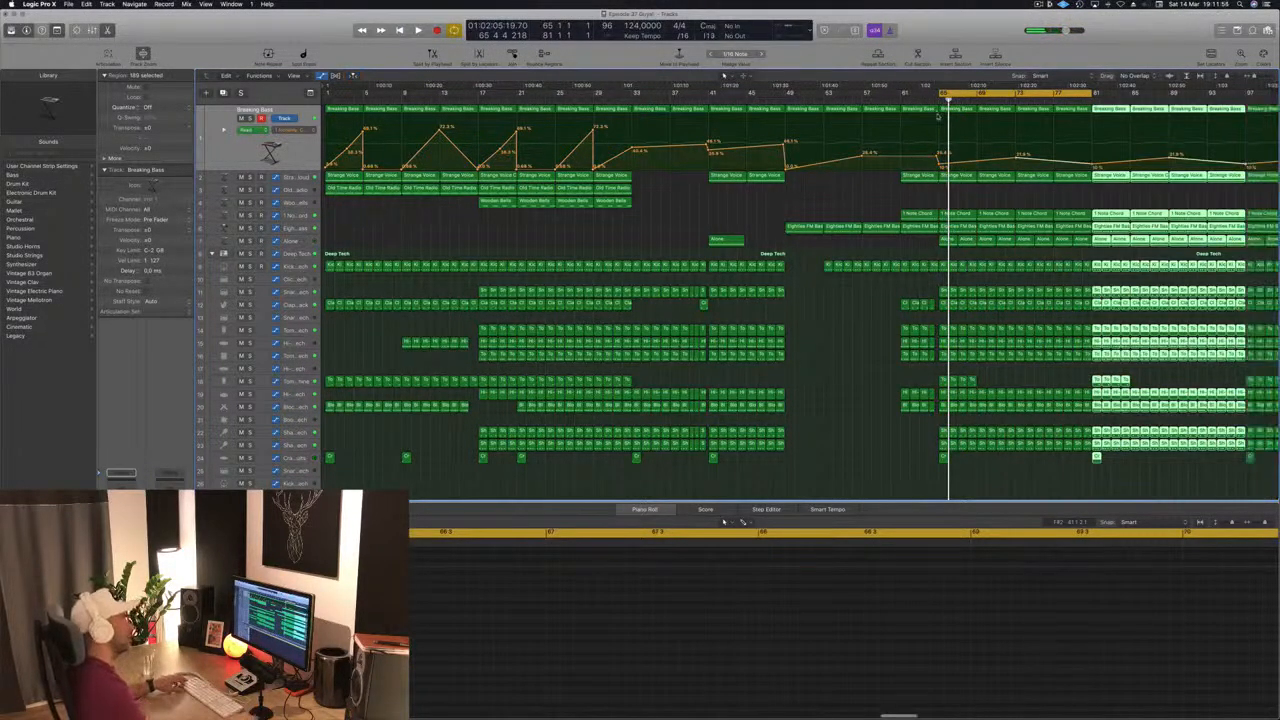
{"action": "scroll", "coordinate": [652, 195], "scroll_direction": "left", "scroll_amount": 2}
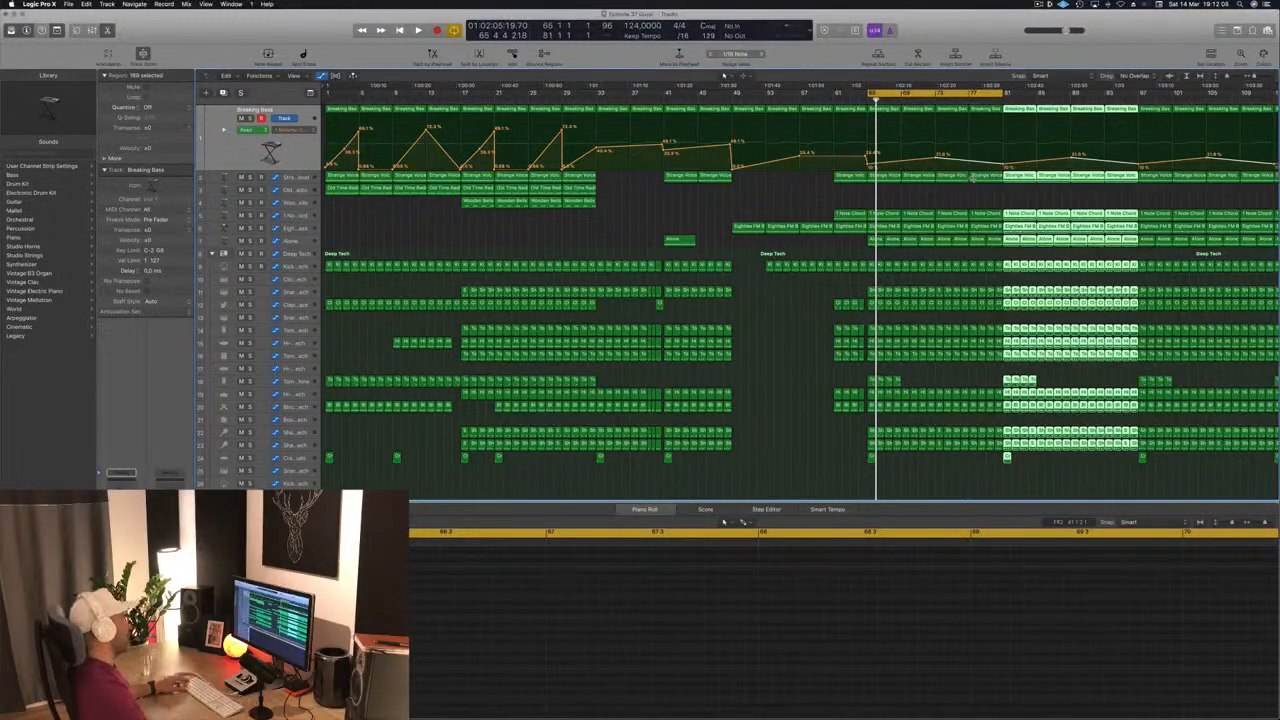
{"action": "key", "text": "super+Left"}
{"action": "key", "text": "super+Left"}
{"action": "key", "text": "super+Left"}
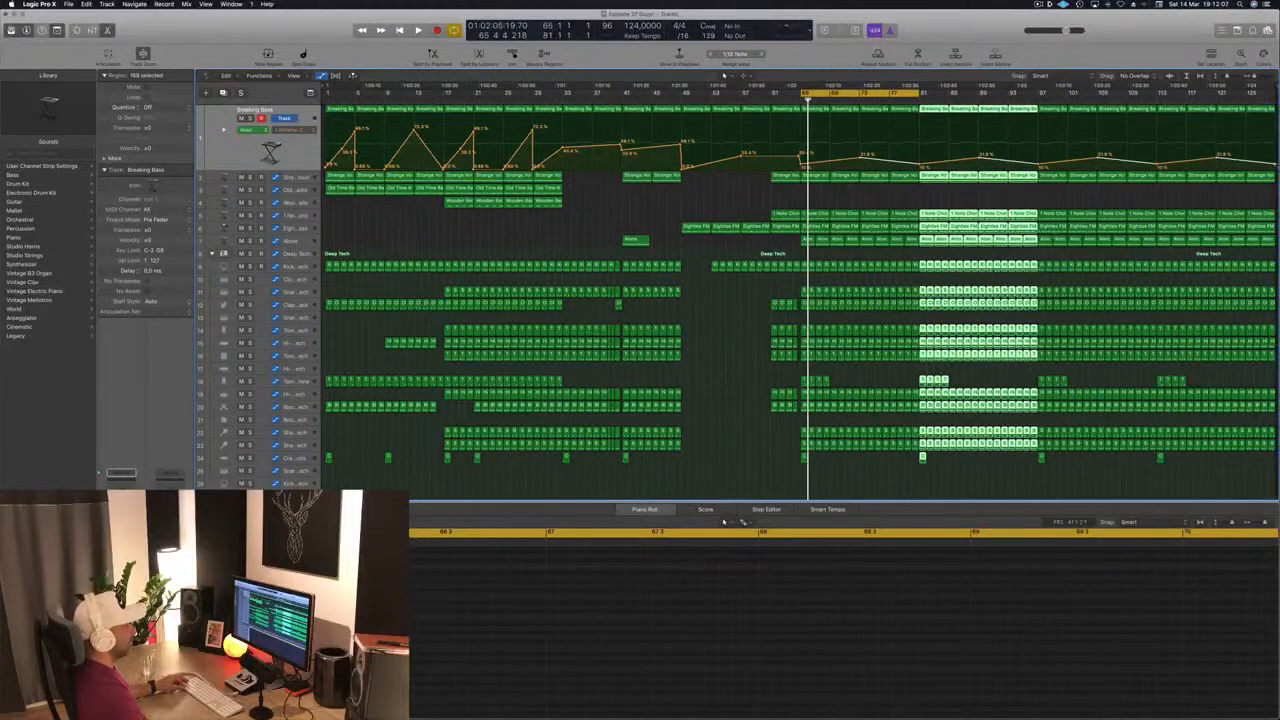
{"action": "key", "text": "super+Left"}
Extend the project end to about bar 164 and continue repeating the section on all tracks up to bar 161
{"action": "left_click_drag", "start_coordinate": [1275, 92], "coordinate": [1205, 107]}
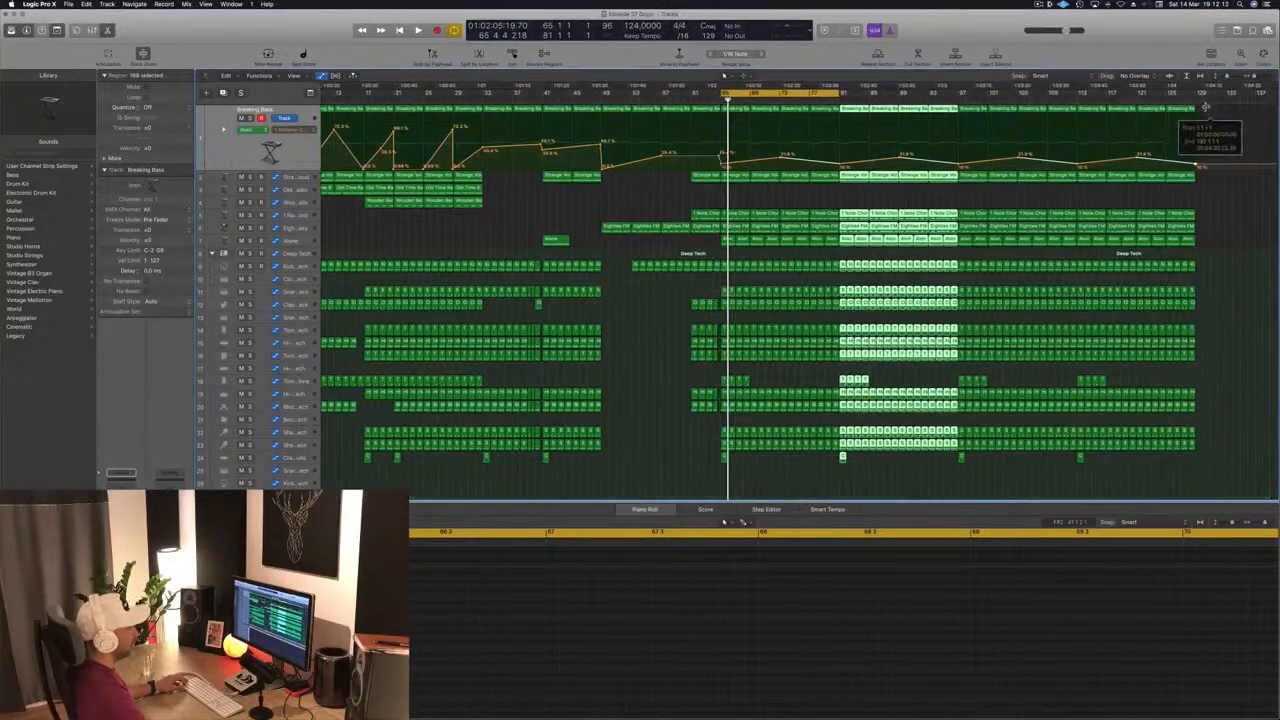
{"action": "scroll", "coordinate": [1254, 100], "scroll_direction": "right", "scroll_amount": 1}
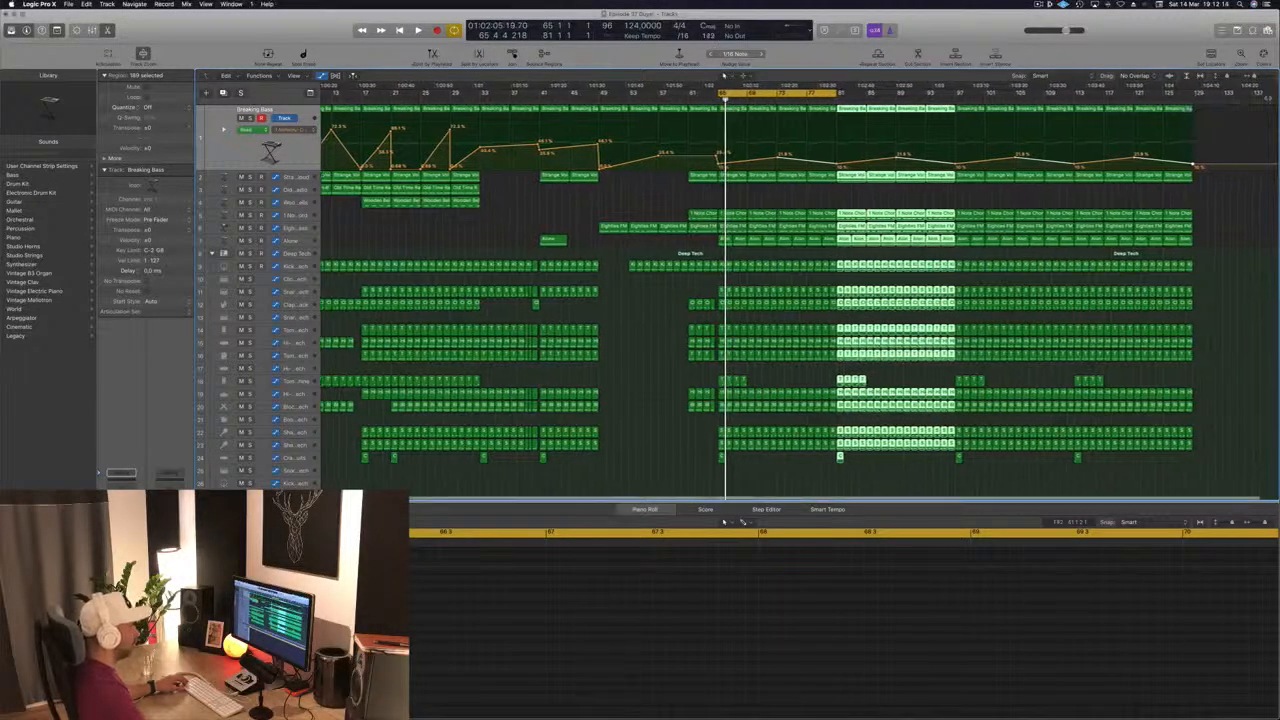
{"action": "key", "text": "super+Left"}
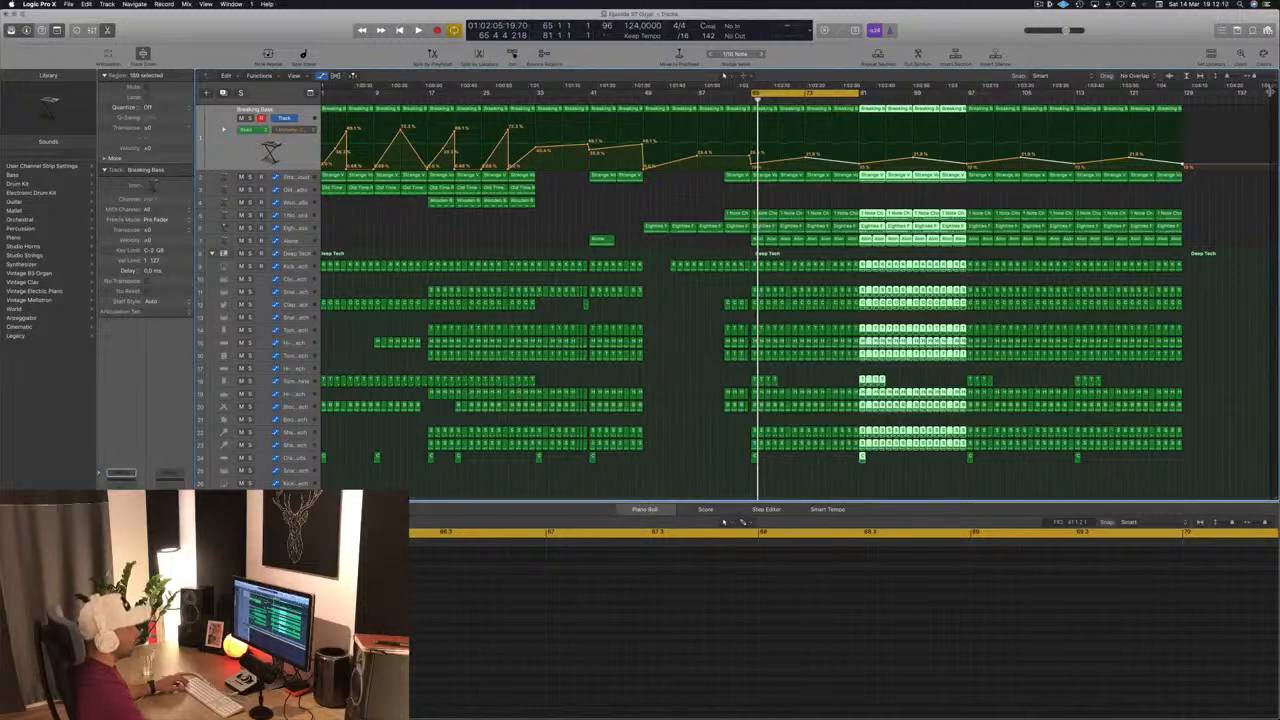
{"action": "scroll", "coordinate": [1240, 95], "scroll_direction": "down", "scroll_amount": 2}
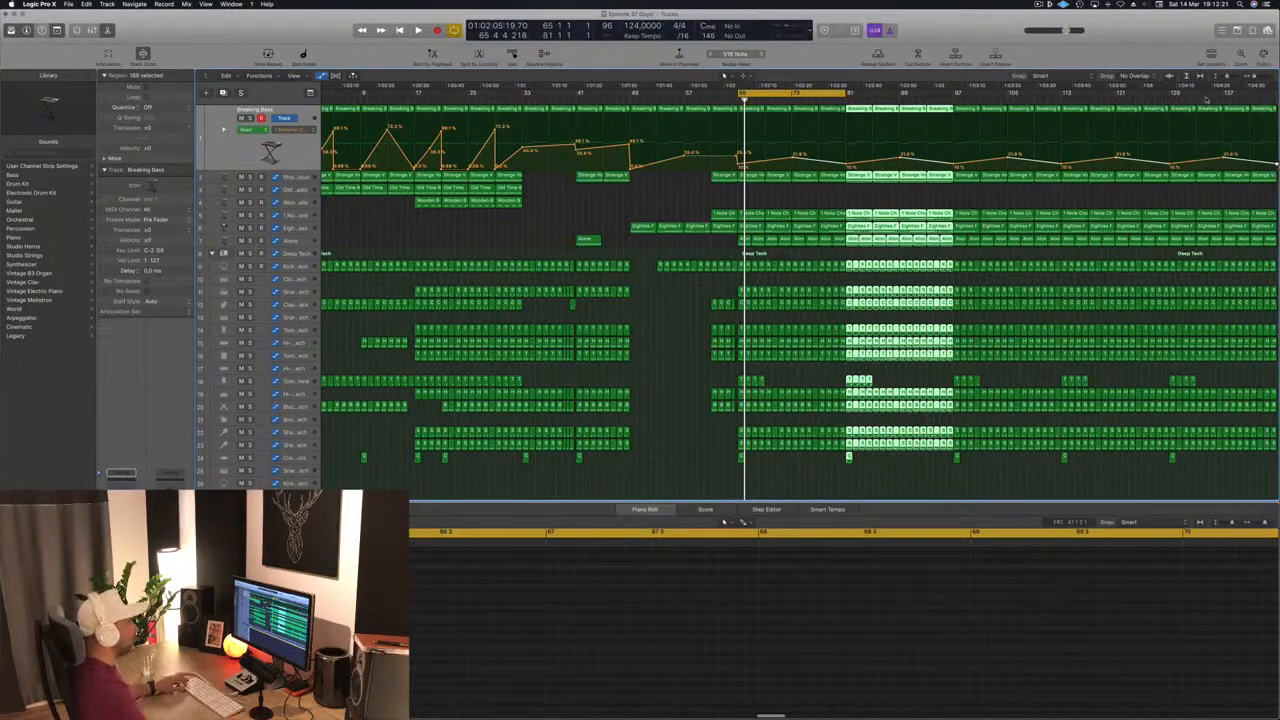
{"action": "scroll", "coordinate": [1207, 98], "scroll_direction": "up", "scroll_amount": 2}
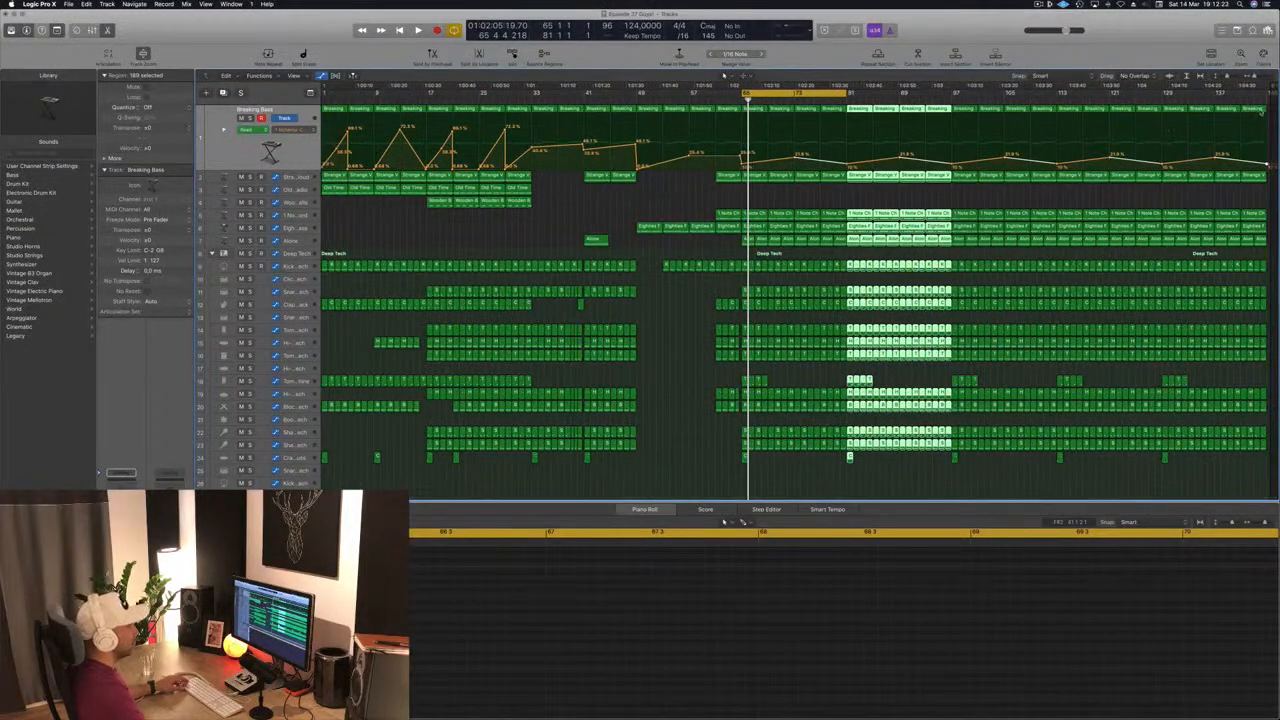
{"action": "left_click_drag", "start_coordinate": [1271, 88], "coordinate": [1276, 98]}
{"action": "scroll", "coordinate": [1222, 98], "scroll_direction": "down", "scroll_amount": 2}
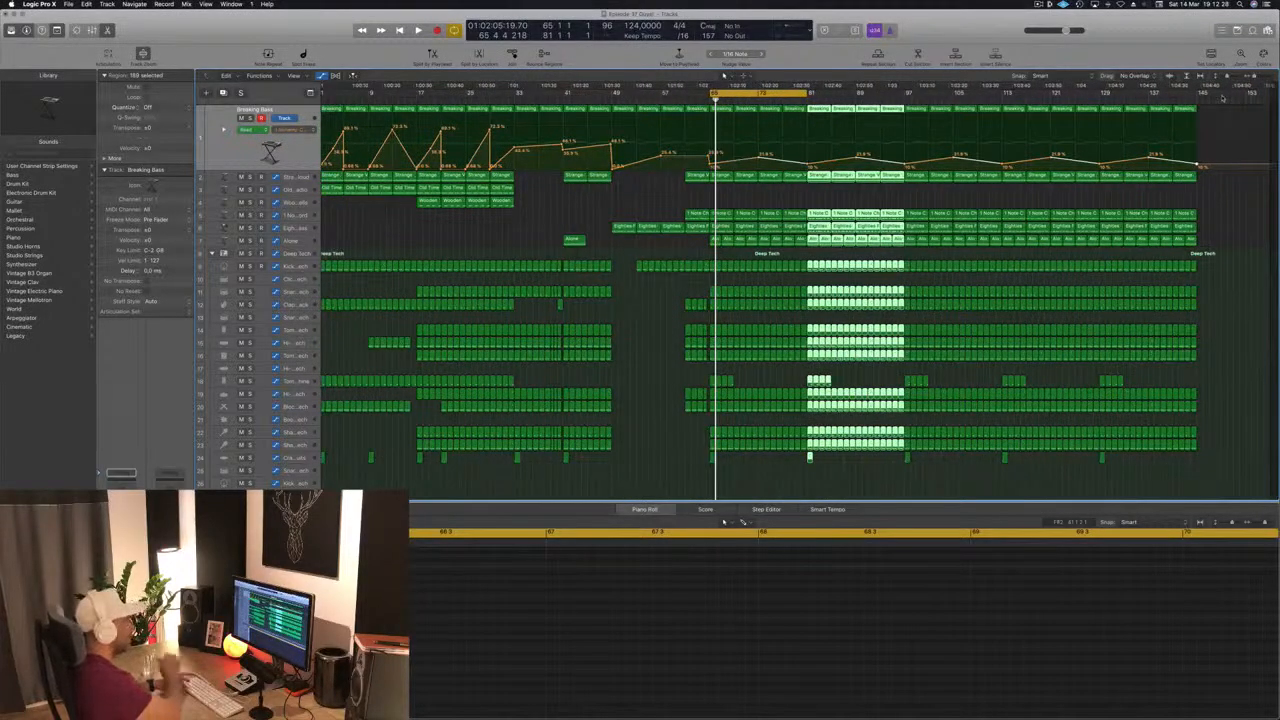
{"action": "scroll", "coordinate": [1147, 110], "scroll_direction": "down", "scroll_amount": 1}
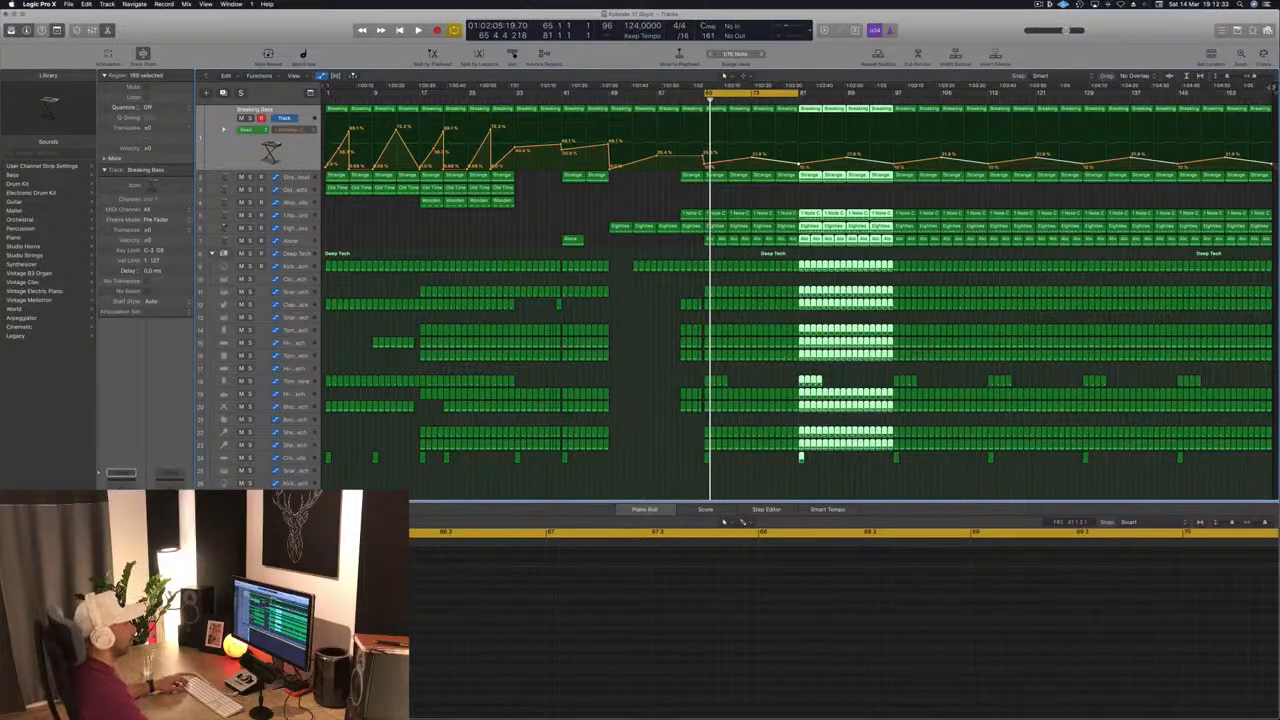
{"action": "left_click_drag", "start_coordinate": [1272, 88], "coordinate": [1279, 88]}
{"action": "left_click", "coordinate": [639, 205]}
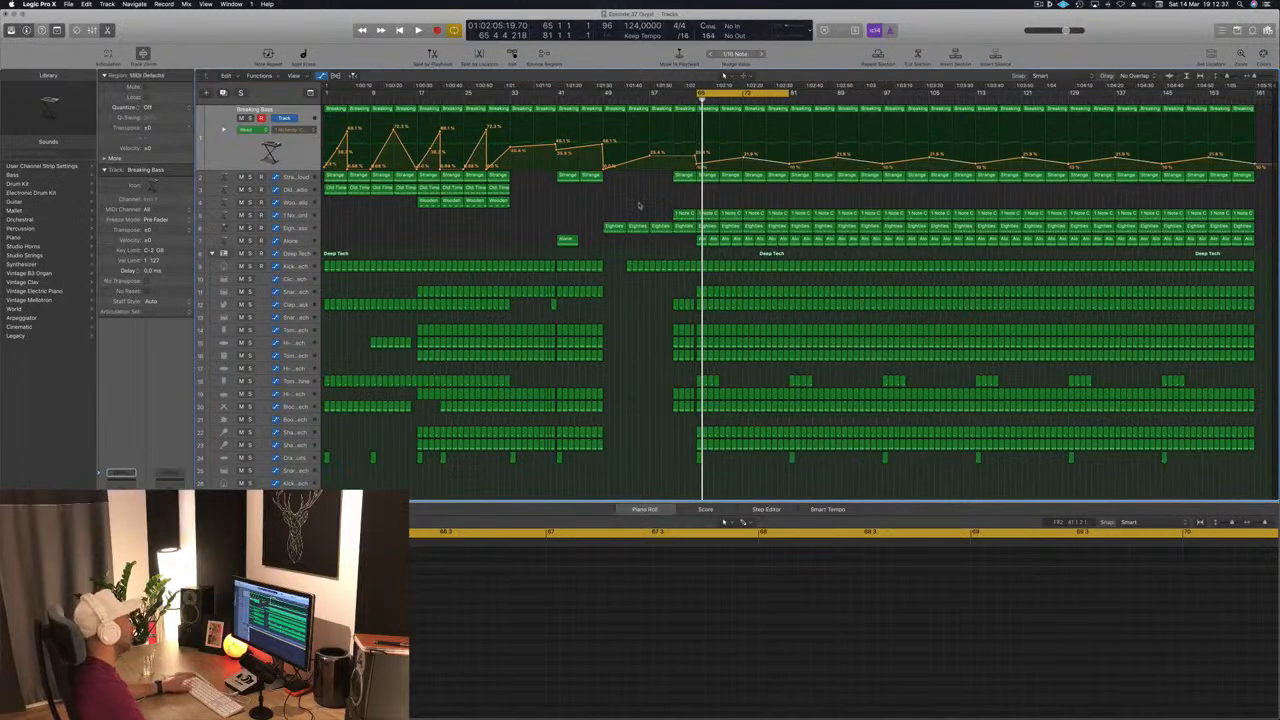
Play the section from bar 65 and delete the Alone regions between bars 65 and 81
{"action": "key", "text": "space"}
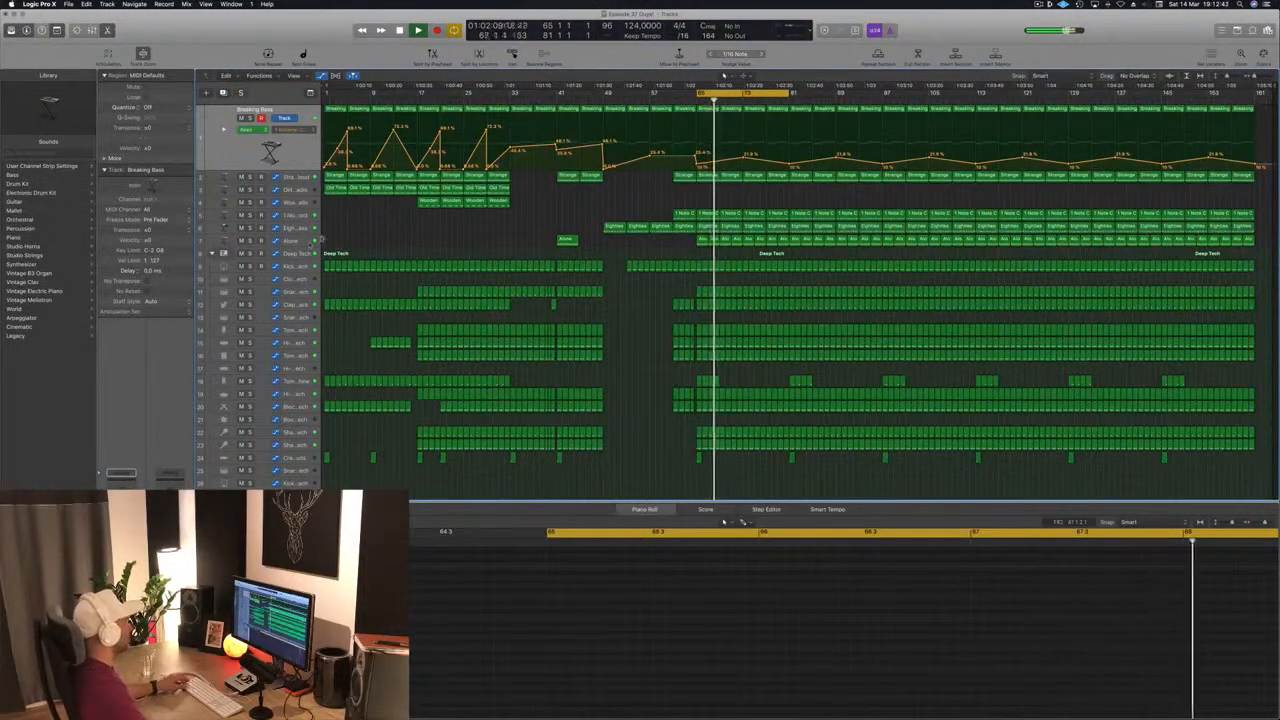
{"action": "left_click", "coordinate": [311, 245]}
{"action": "key", "text": "Return"}
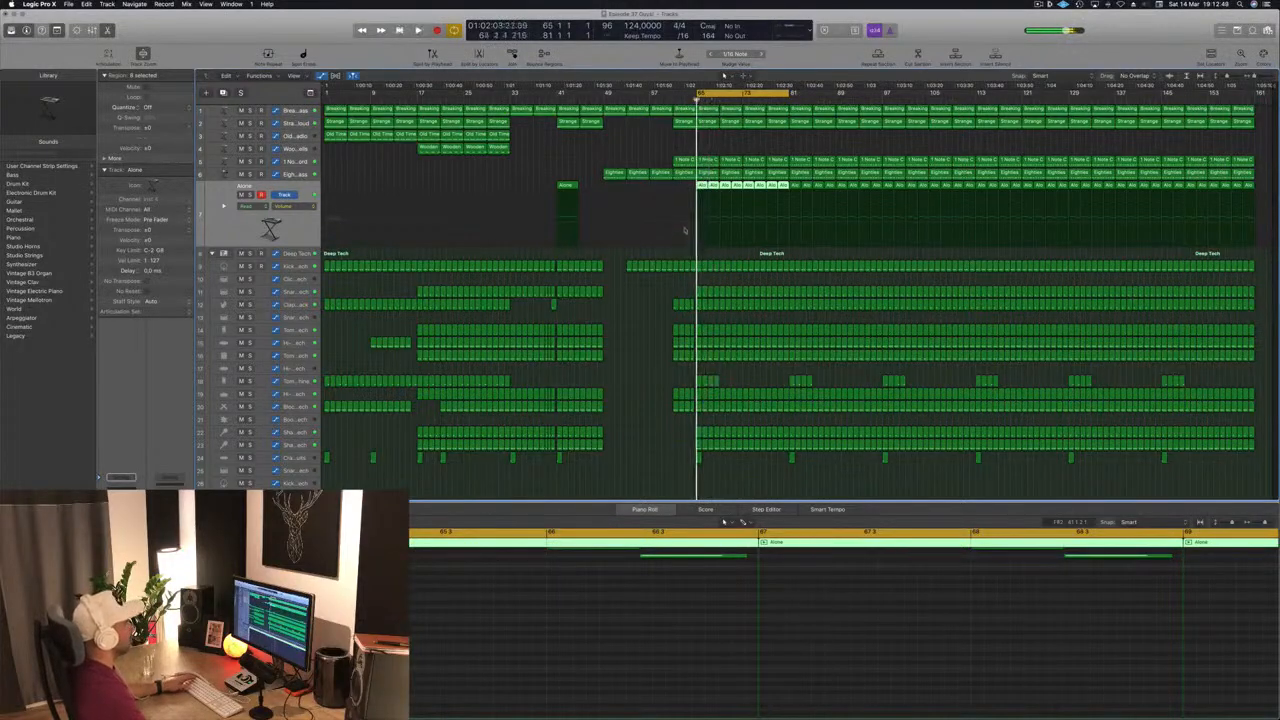
{"action": "left_click_drag", "start_coordinate": [688, 187], "coordinate": [771, 194]}
{"action": "key", "text": "Delete"}
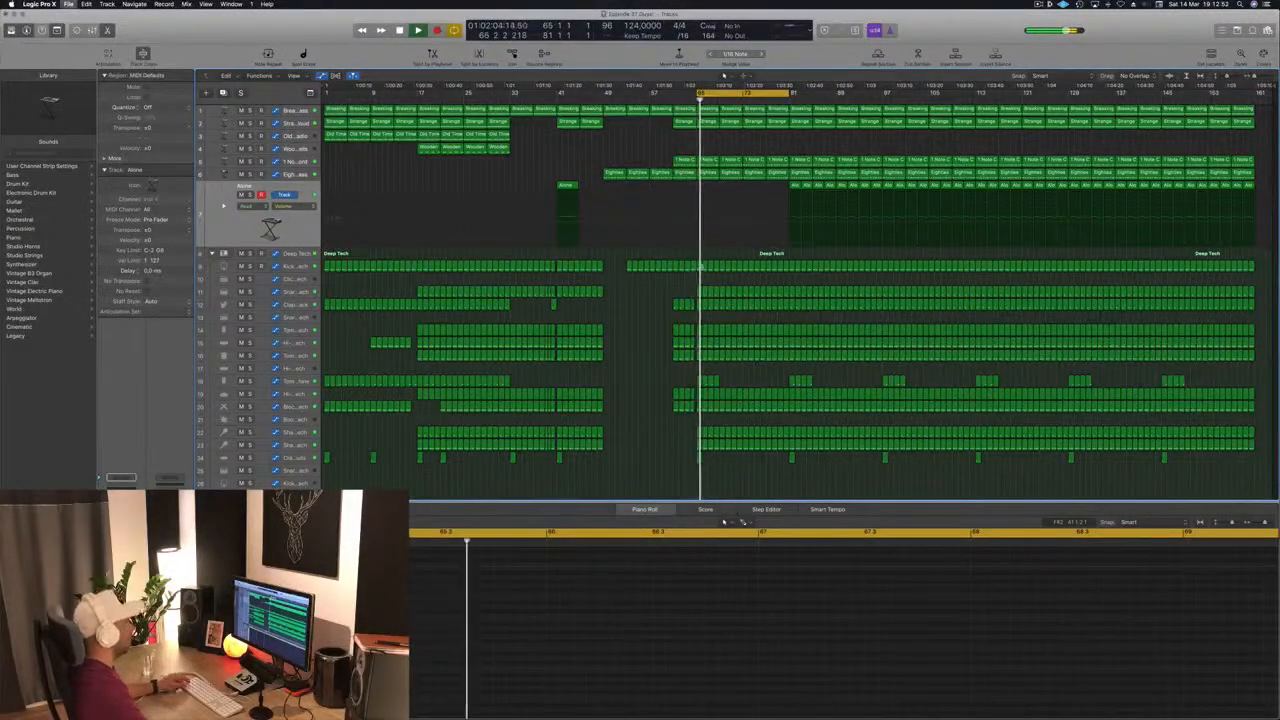
Copy all the four-bar Tom Low region groups from bar 65 onward eight bars further along, so the first copy starts at bar 73
{"action": "key", "text": "super+Up"}
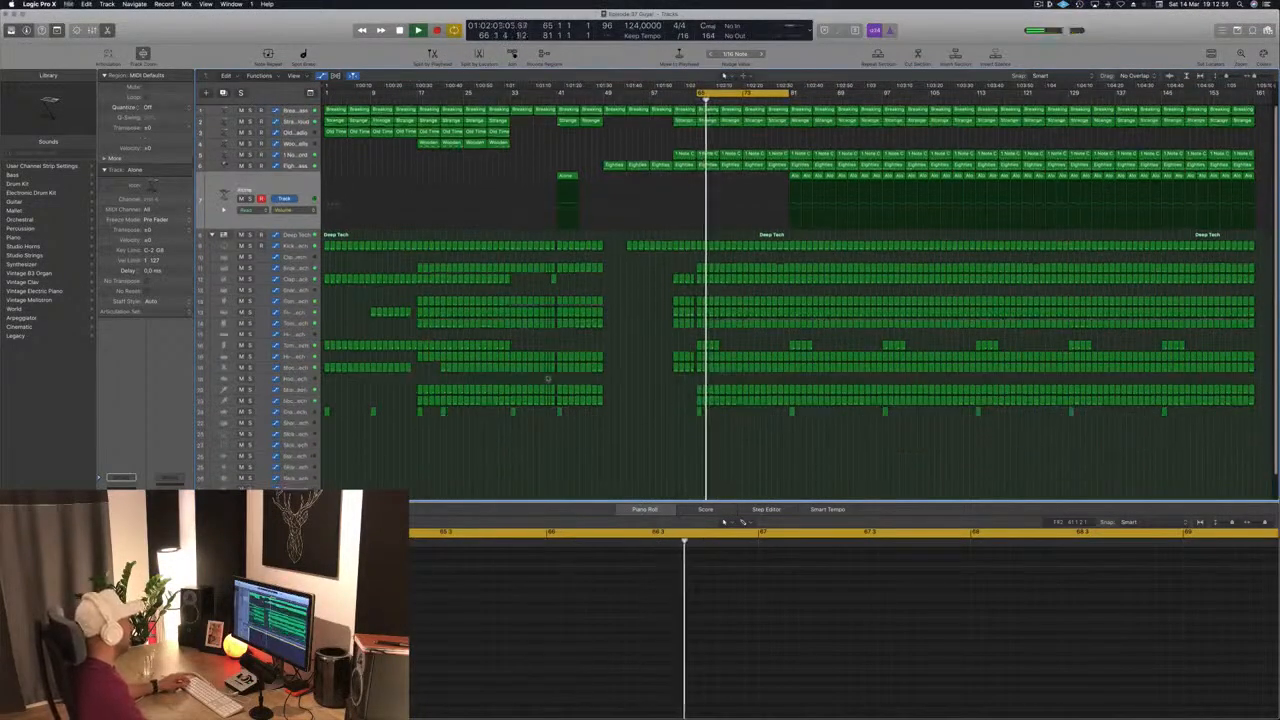
{"action": "left_click", "coordinate": [289, 334]}
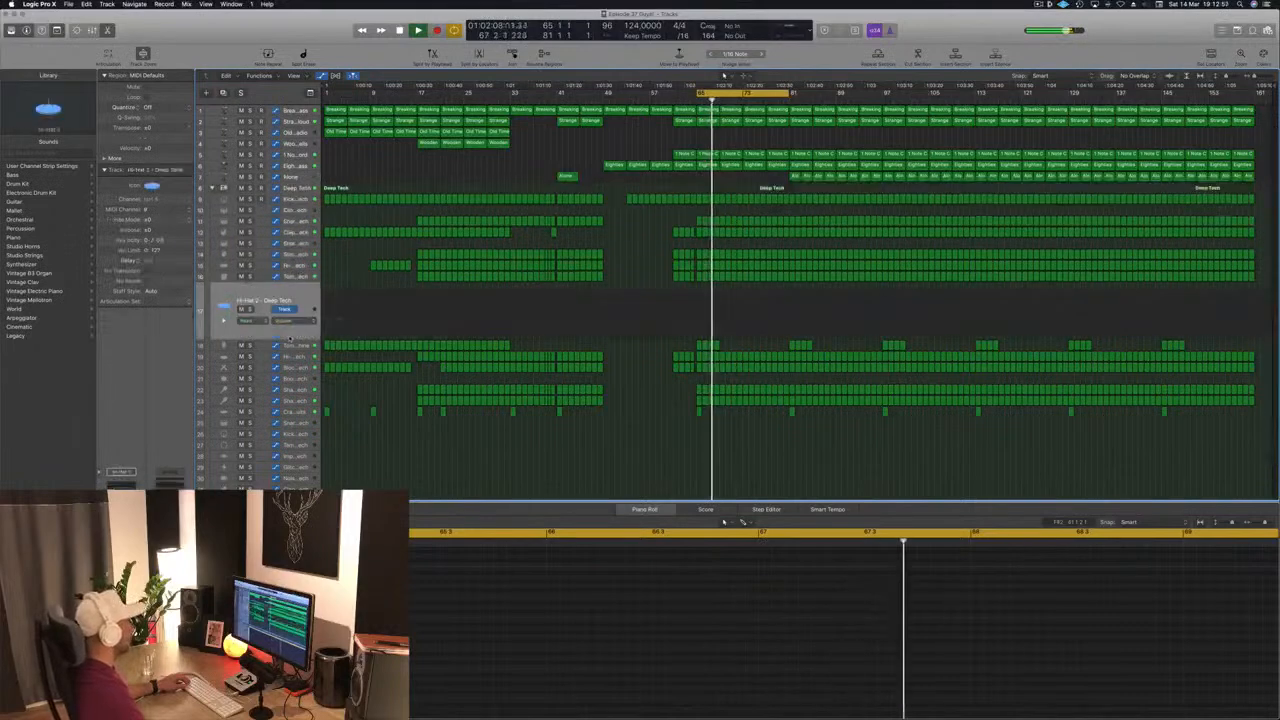
{"action": "left_click", "coordinate": [289, 345]}
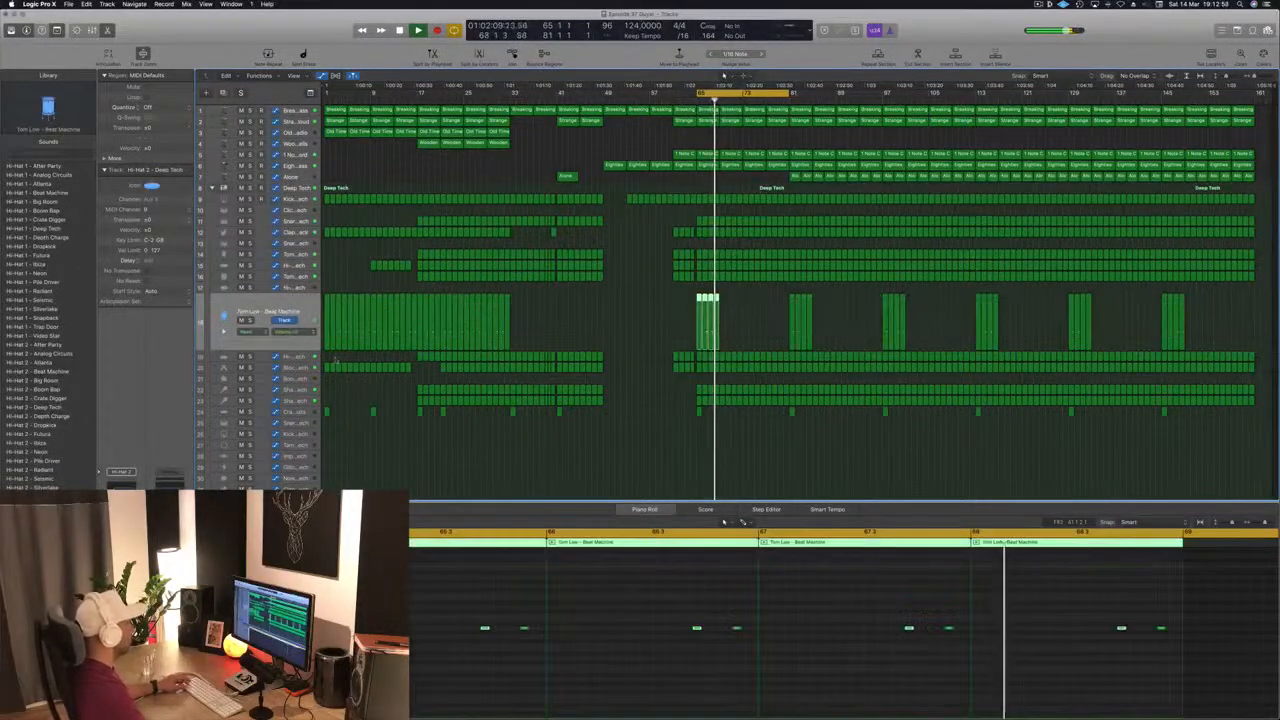
{"action": "left_click", "coordinate": [748, 294]}
{"action": "left_click_drag", "start_coordinate": [669, 296], "coordinate": [1243, 313]}
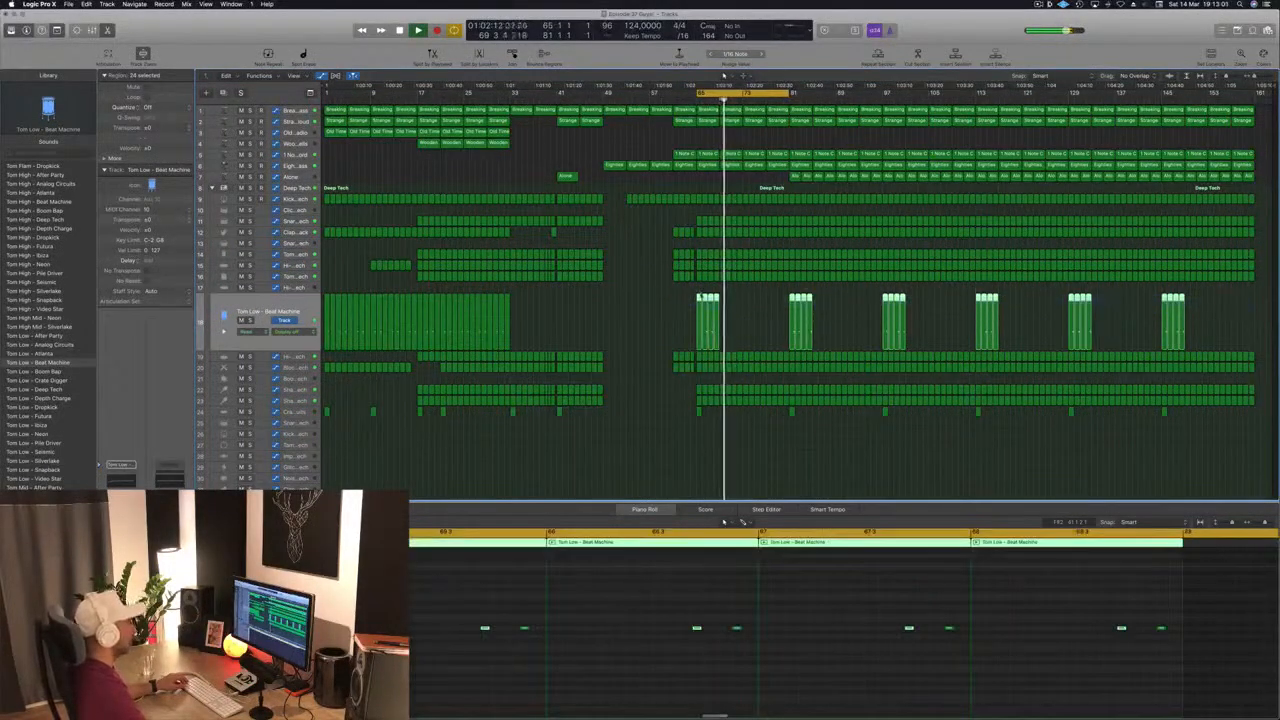
{"action": "left_click_drag", "start_coordinate": [702, 300], "coordinate": [747, 307]}
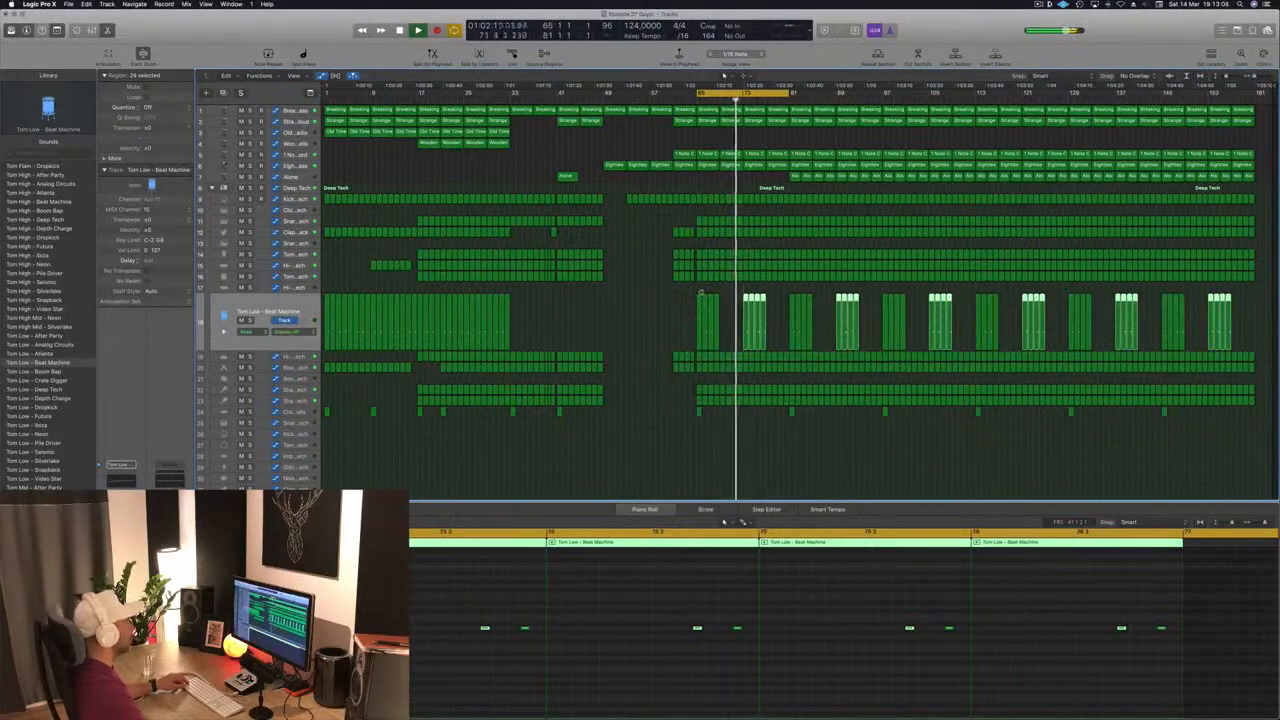
Shape the Block track's low-cut automation into a rise from bar 65 to about 2100 Hz at bar 73 and back down by bar 81
{"action": "scroll", "coordinate": [721, 140], "scroll_direction": "down", "scroll_amount": 3}
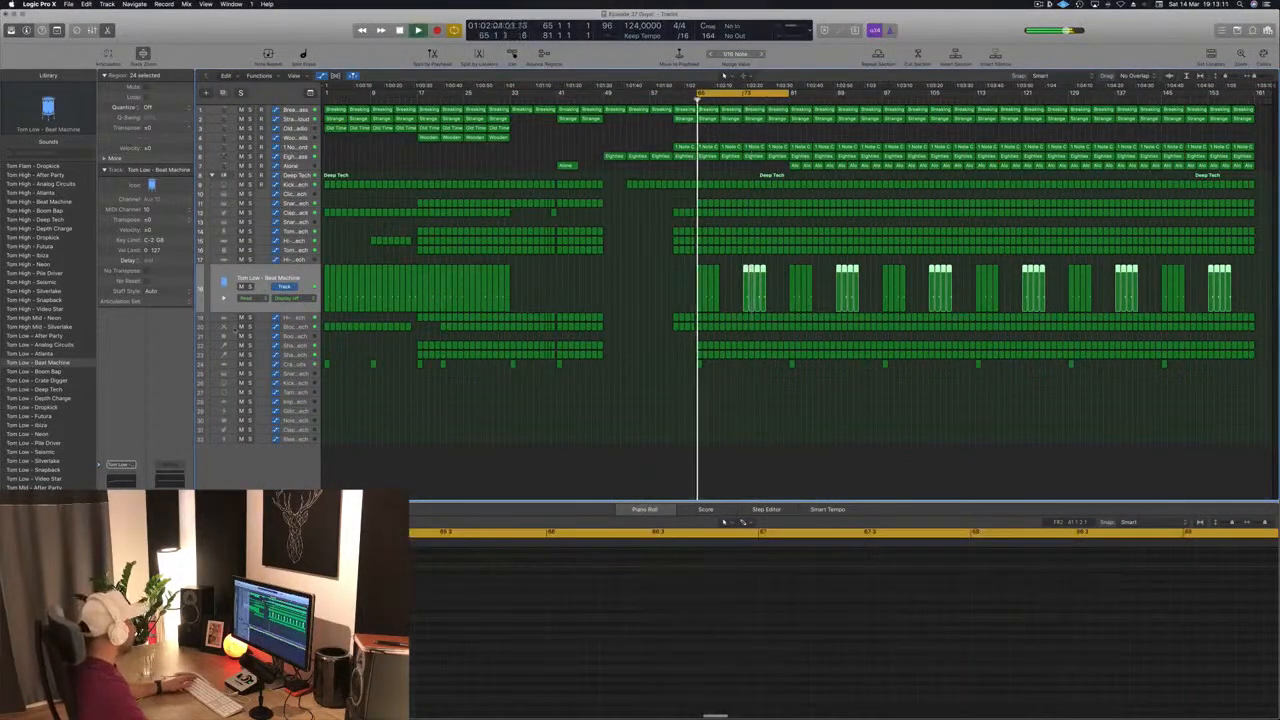
{"action": "key", "text": "Down"}
{"action": "key", "text": "Down"}
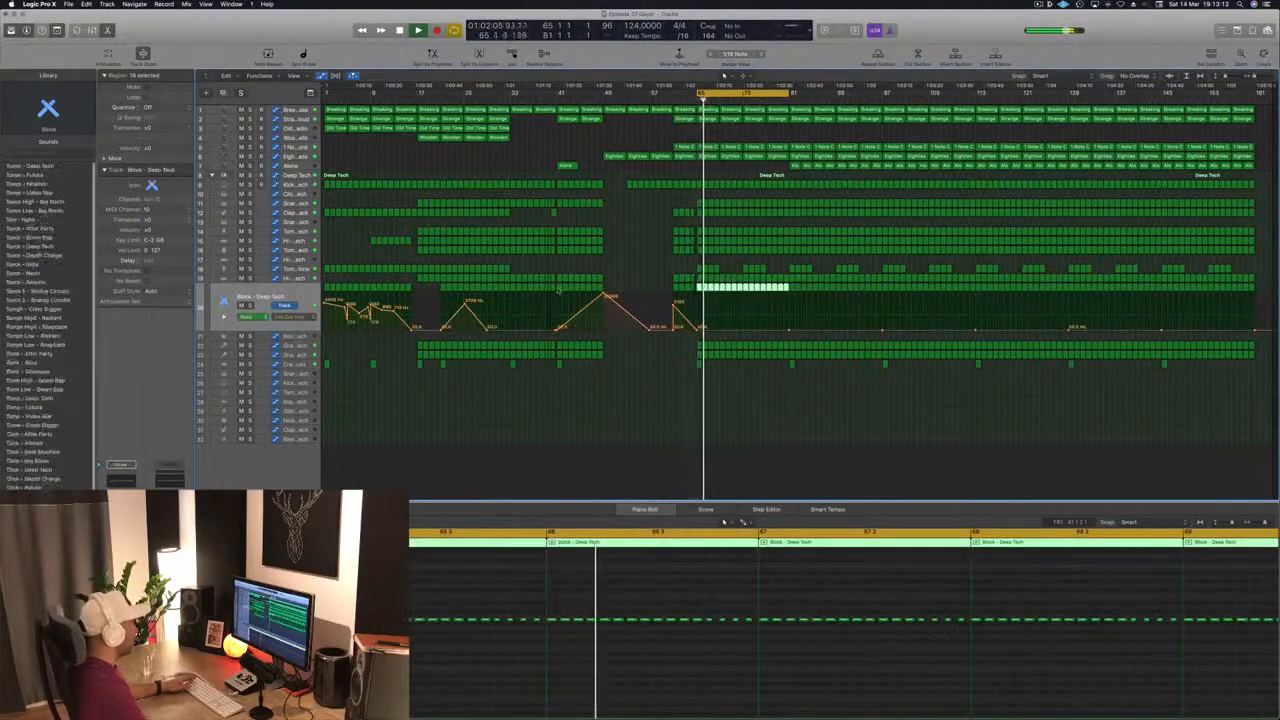
{"action": "left_click", "coordinate": [740, 331]}
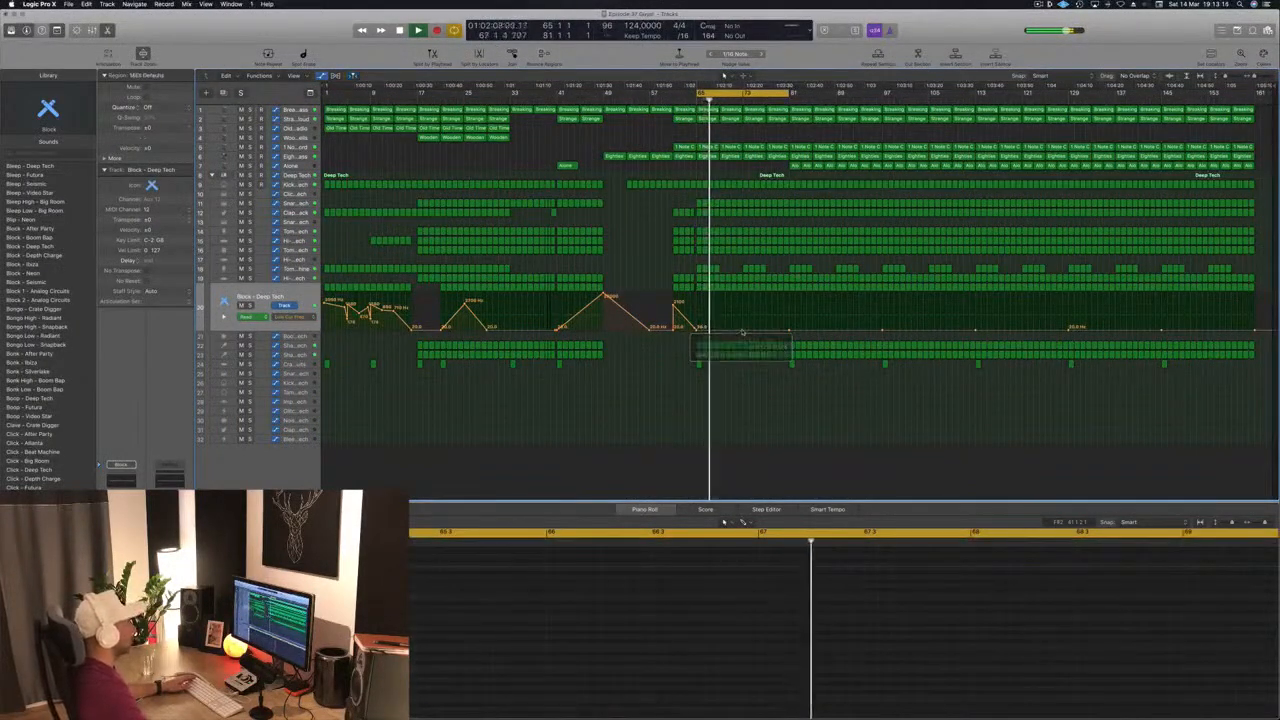
{"action": "left_click_drag", "start_coordinate": [742, 331], "coordinate": [742, 305]}
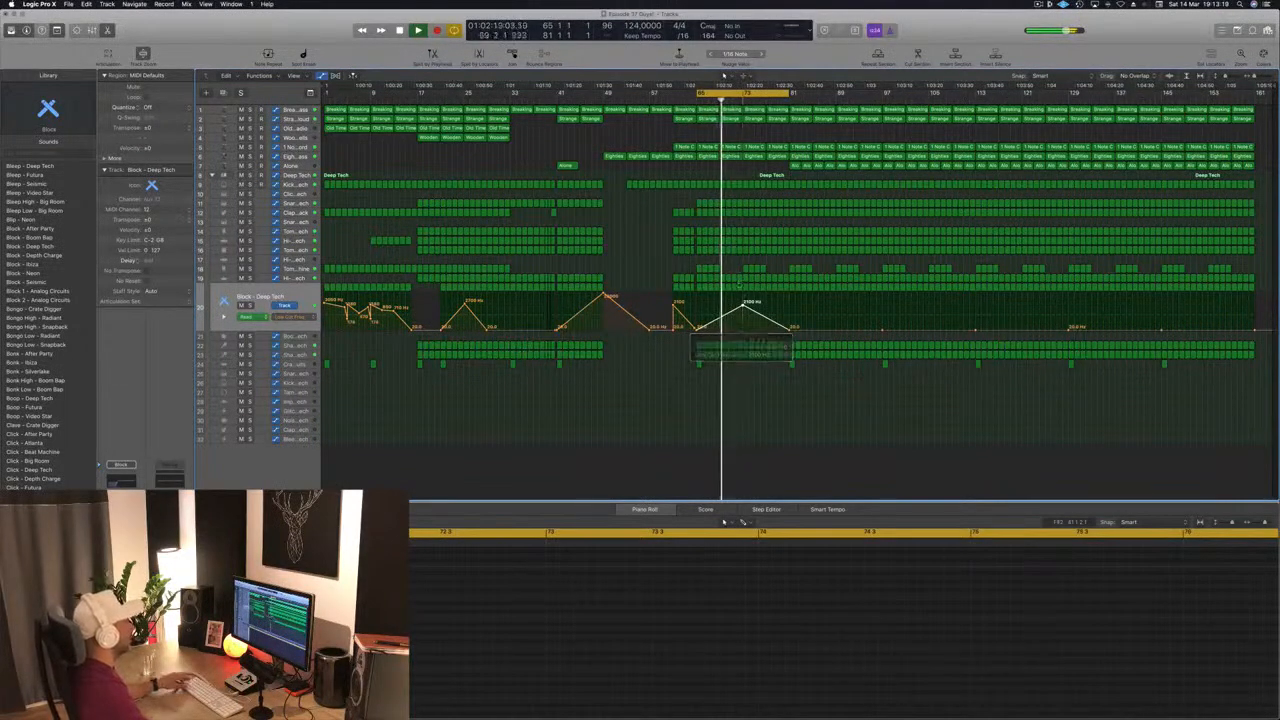
{"action": "key", "text": "super+Down"}
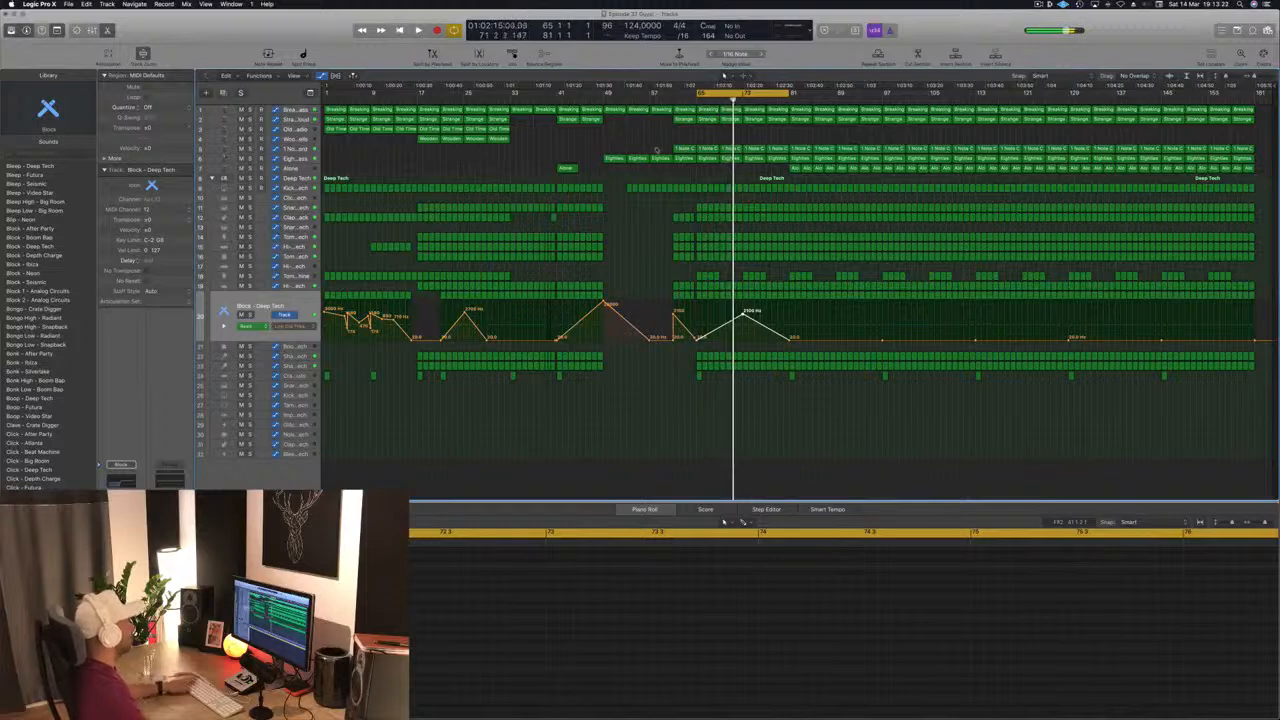
Play the arrangement from around bar 59 and briefly solo the 1 Note track to check its part, then restore the full mix
{"action": "key", "text": "space"}
{"action": "left_click", "coordinate": [661, 97]}
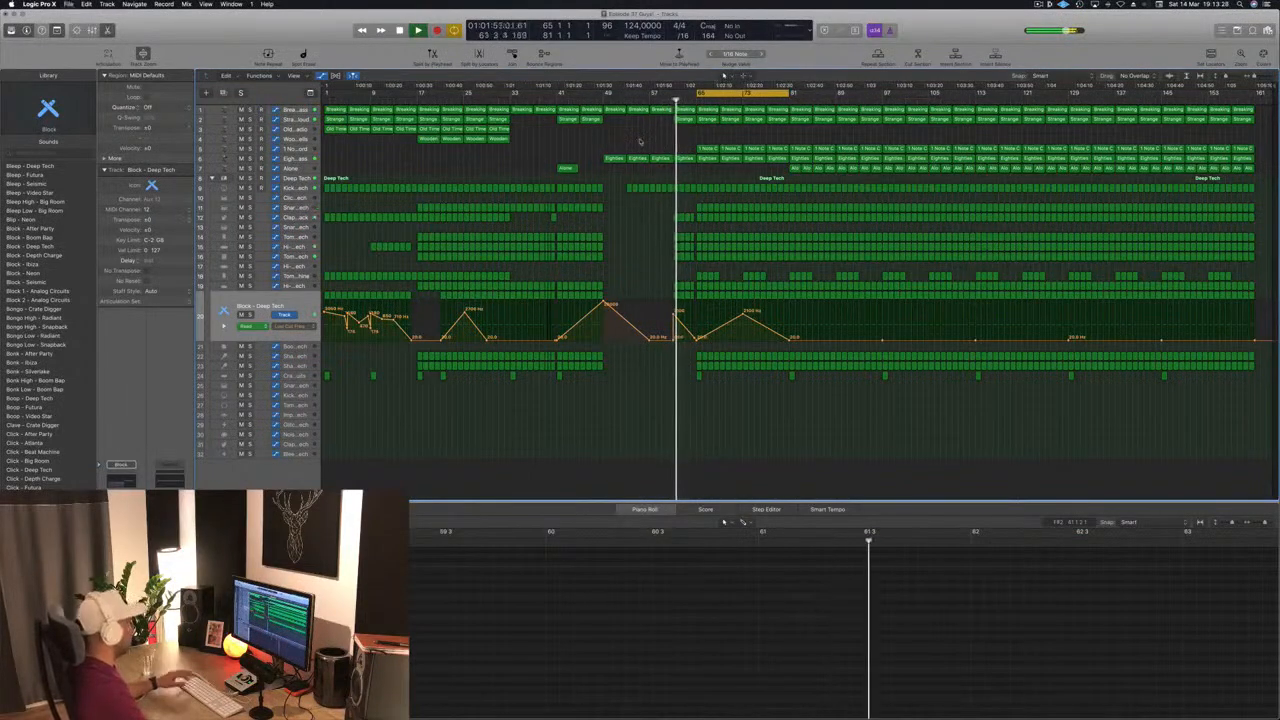
{"action": "left_click", "coordinate": [241, 148]}
{"action": "left_click", "coordinate": [250, 148]}
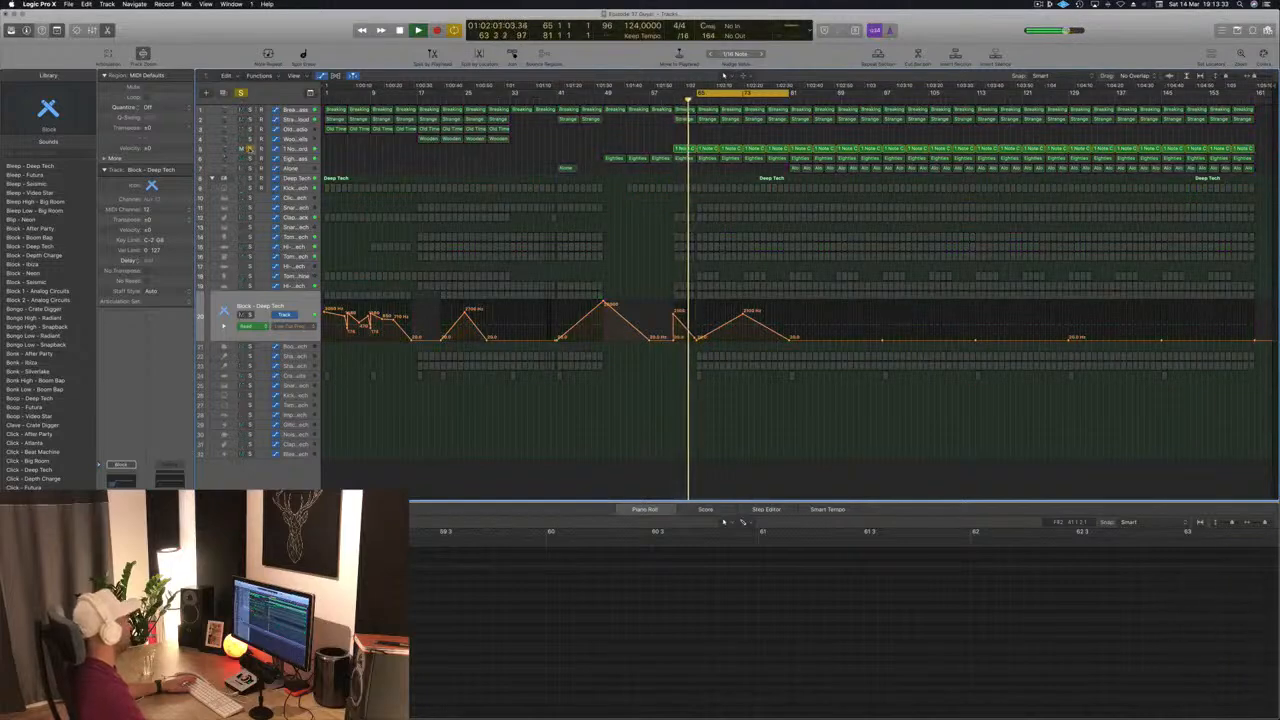
{"action": "key", "text": "s"}
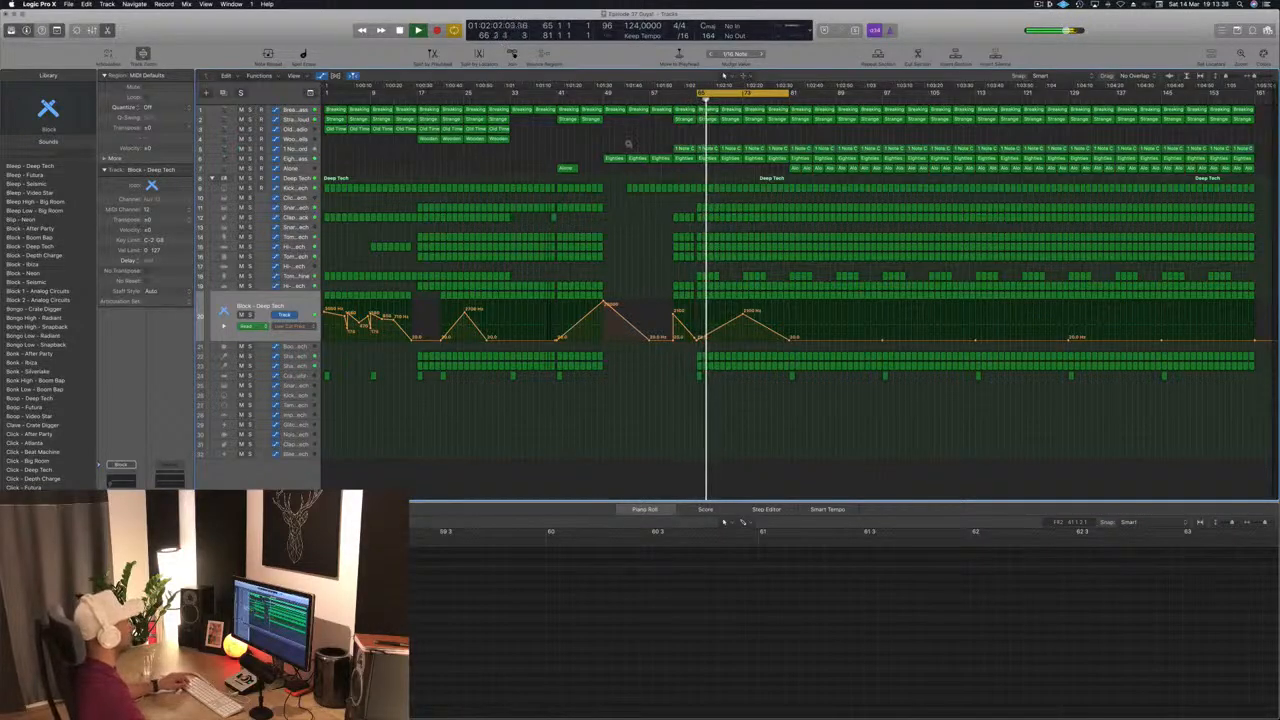
Move the cycle range to bars 81 to 97 and flatten the repeated Kick 1 low-cut automation ramps to 20 Hz up to bar 161
{"action": "left_click_drag", "start_coordinate": [759, 93], "coordinate": [850, 100]}
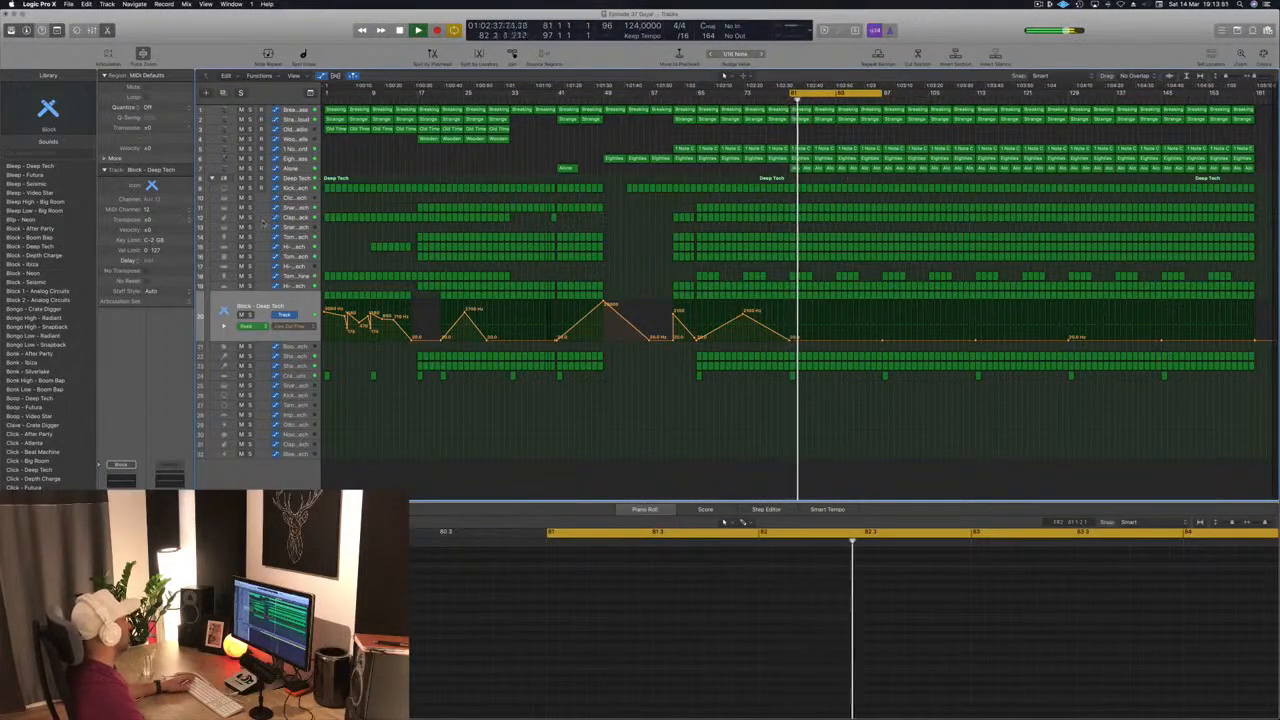
{"action": "left_click", "coordinate": [776, 190]}
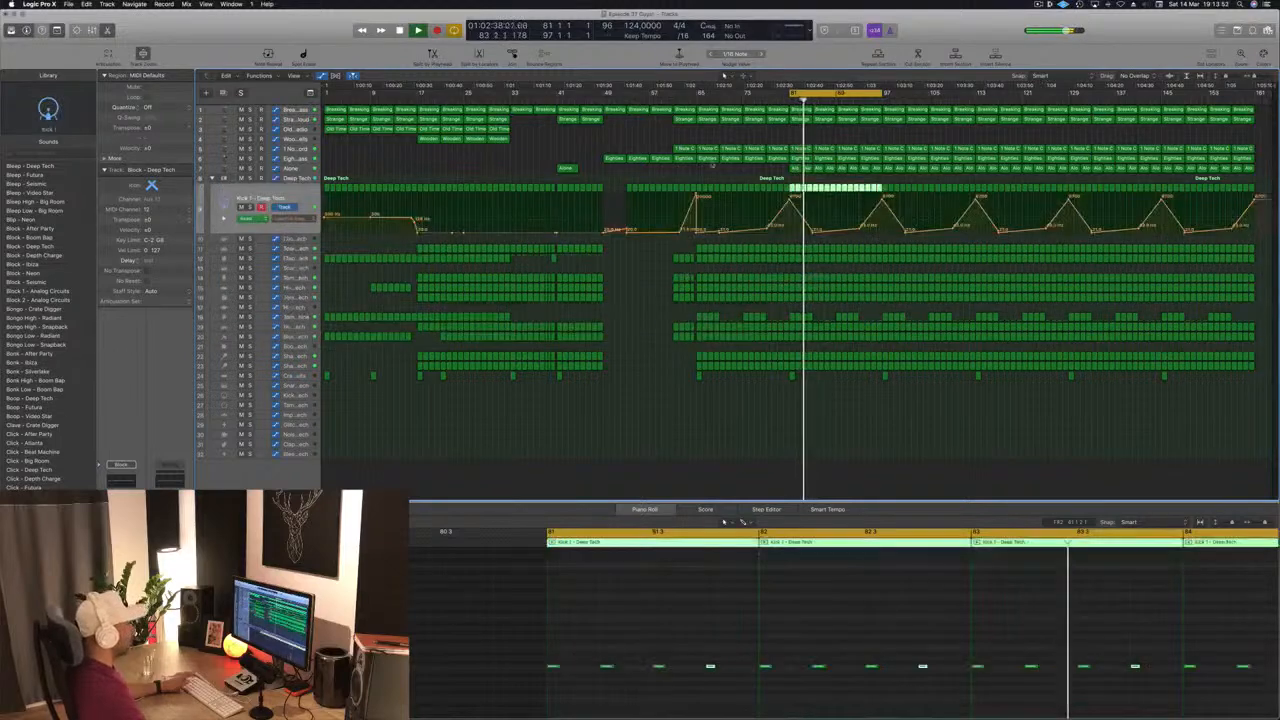
{"action": "key", "text": "space"}
{"action": "left_click", "coordinate": [791, 231]}
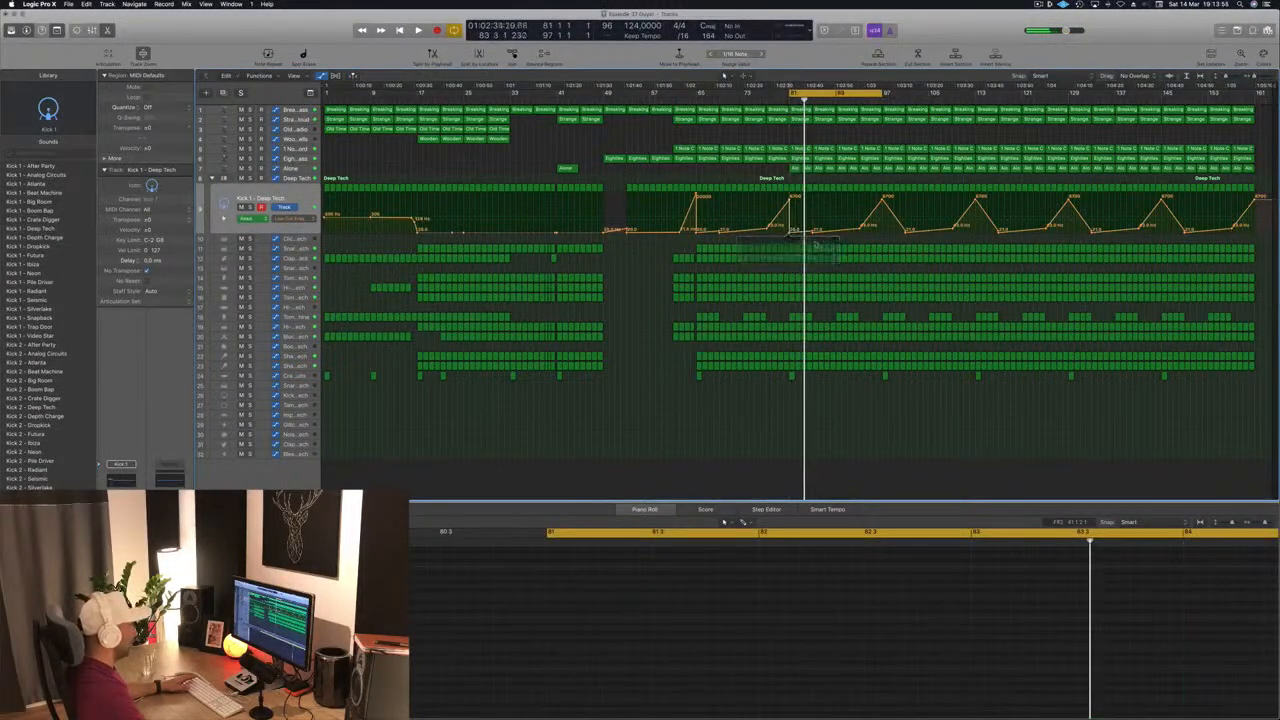
{"action": "left_click_drag", "start_coordinate": [769, 231], "coordinate": [1262, 229]}
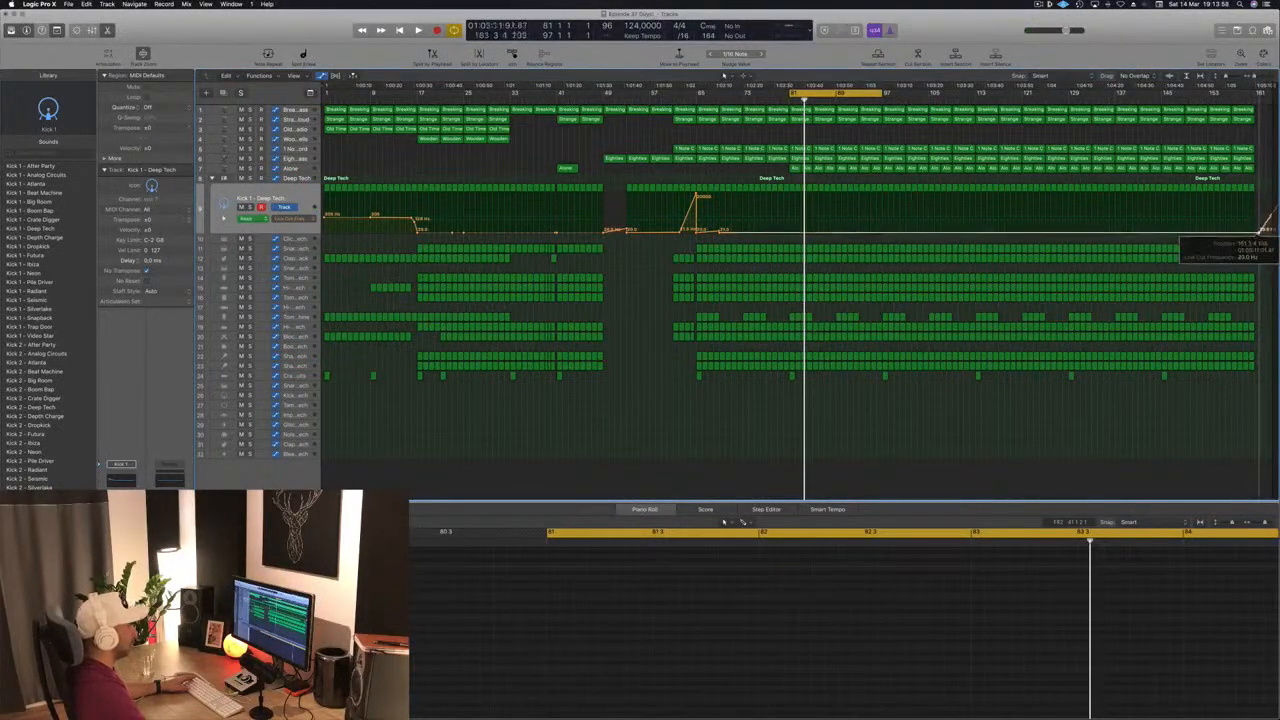
Pull the Kick 1 low-cut automation point after the peak back to bar 65 for an immediate drop, and replay the section
{"action": "key", "text": "space"}
{"action": "left_click_drag", "start_coordinate": [719, 233], "coordinate": [696, 232]}
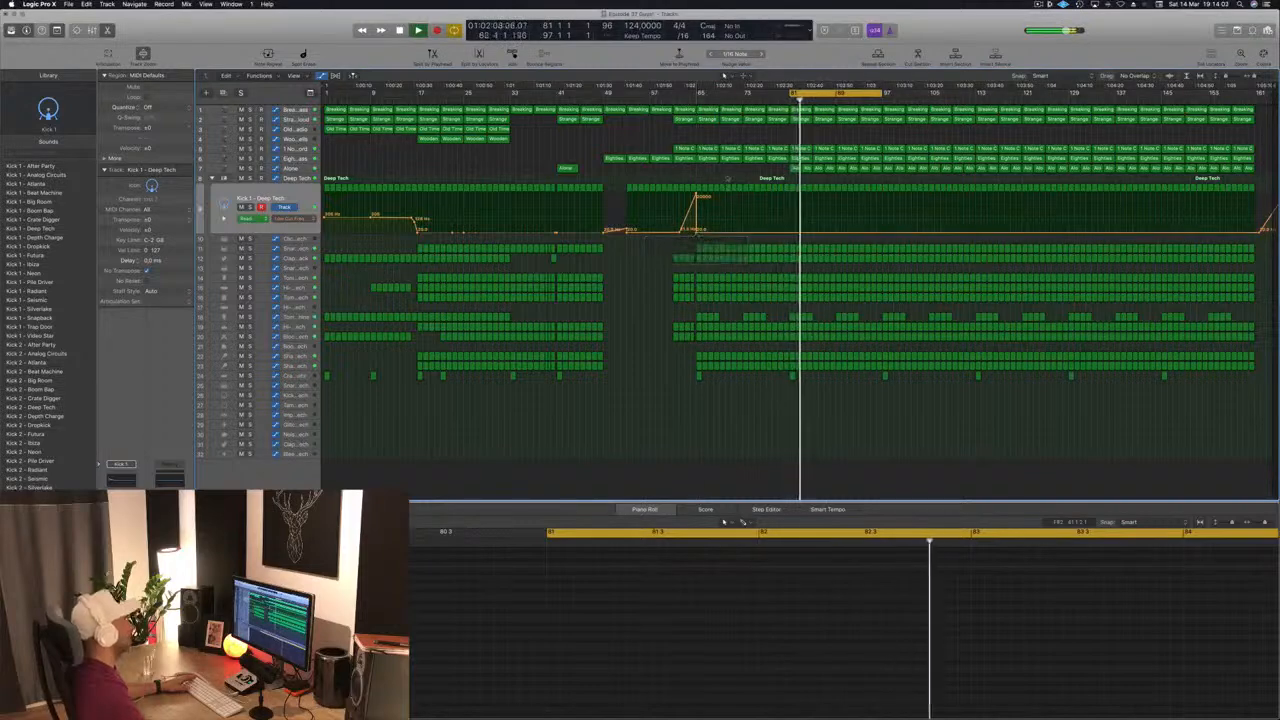
{"action": "key", "text": "space"}
{"action": "key", "text": "space"}
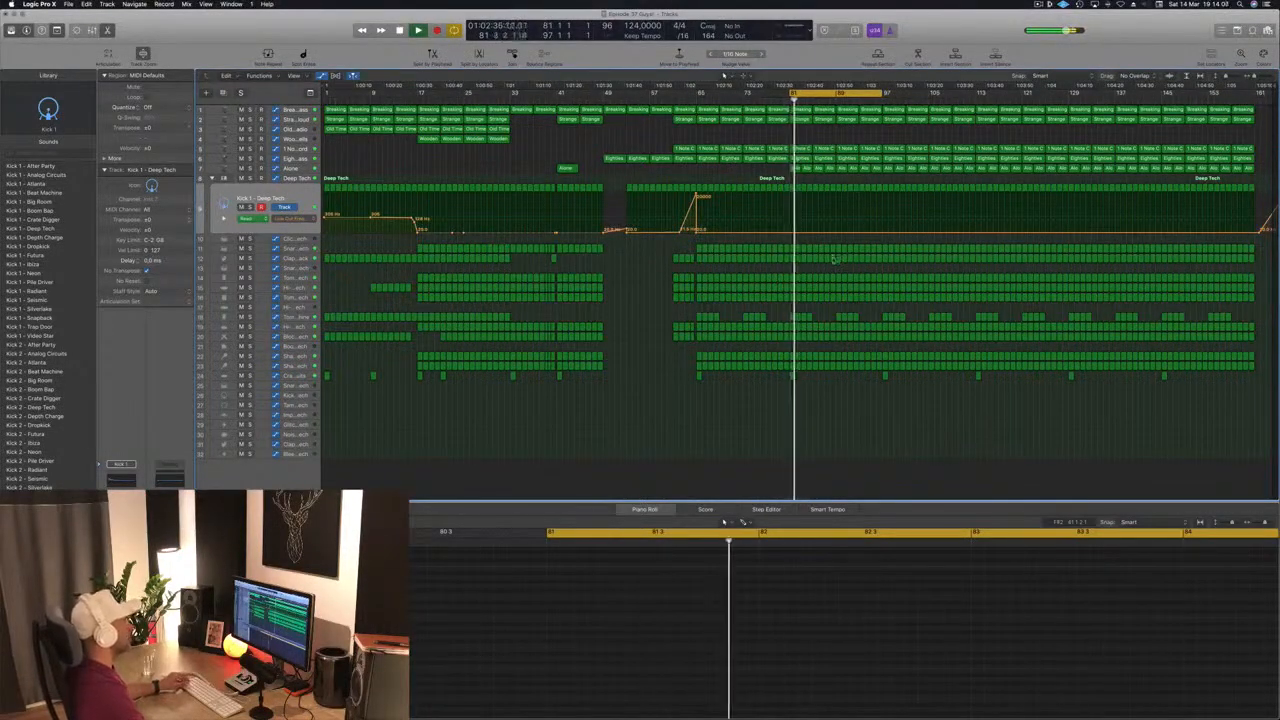
Copy the Old Time Radio and Wooden Bells regions from bars 17 to 33 to bars 81 to 97 and play them
{"action": "key", "text": "super+Right"}
{"action": "key", "text": "super+Right"}
{"action": "left_click_drag", "start_coordinate": [441, 143], "coordinate": [802, 132]}
{"action": "key", "text": "space"}
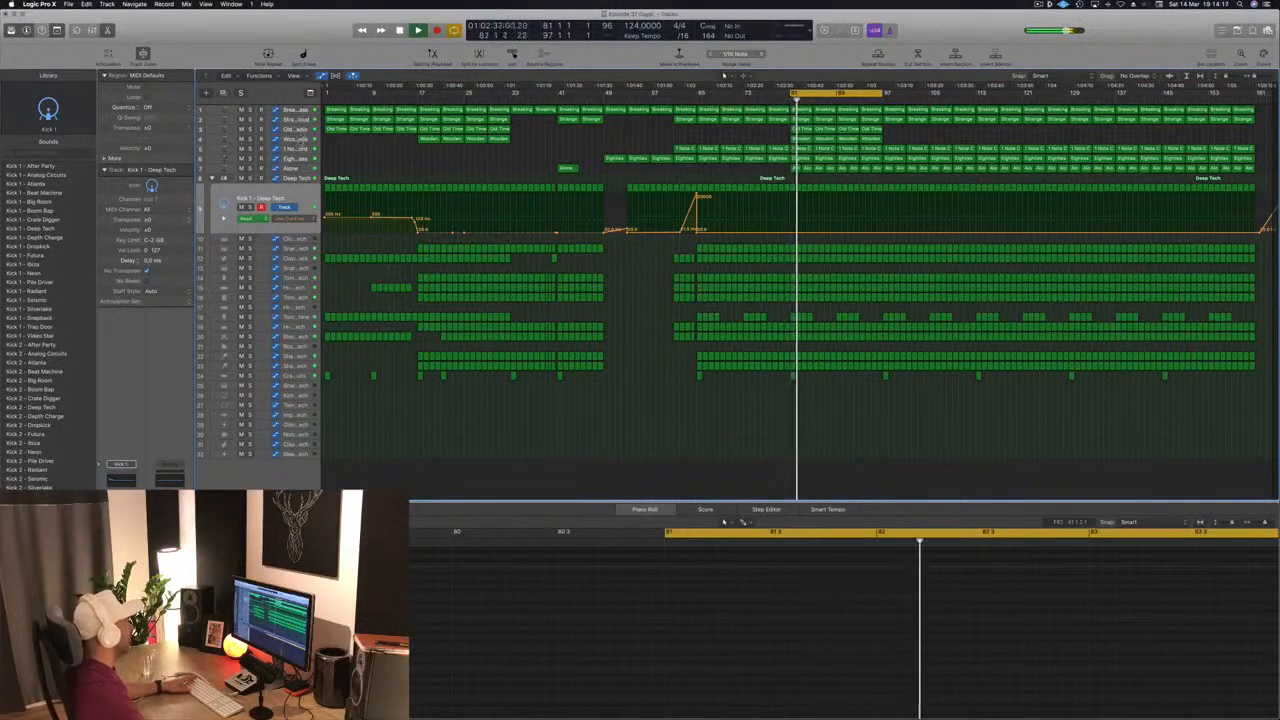
Check the Wooden Bells track in solo and within the mix, and delete its regions between bars 81 and 97
{"action": "left_click", "coordinate": [301, 142]}
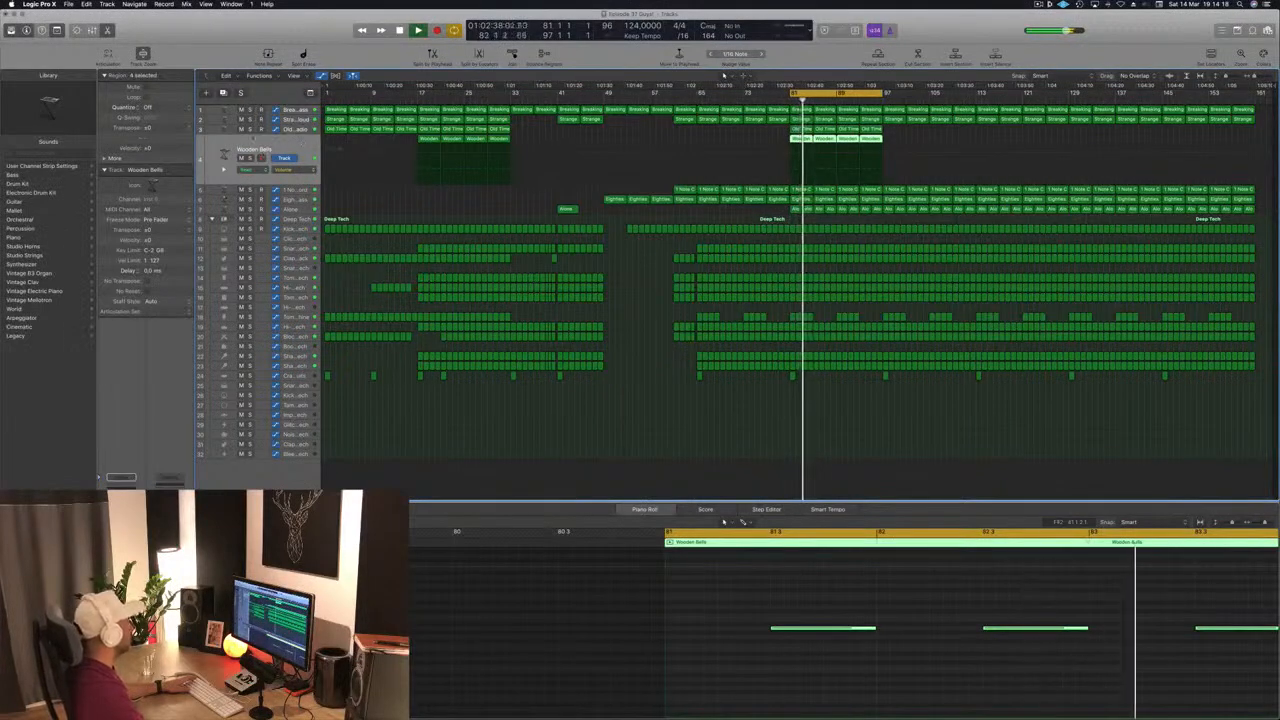
{"action": "key", "text": "s"}
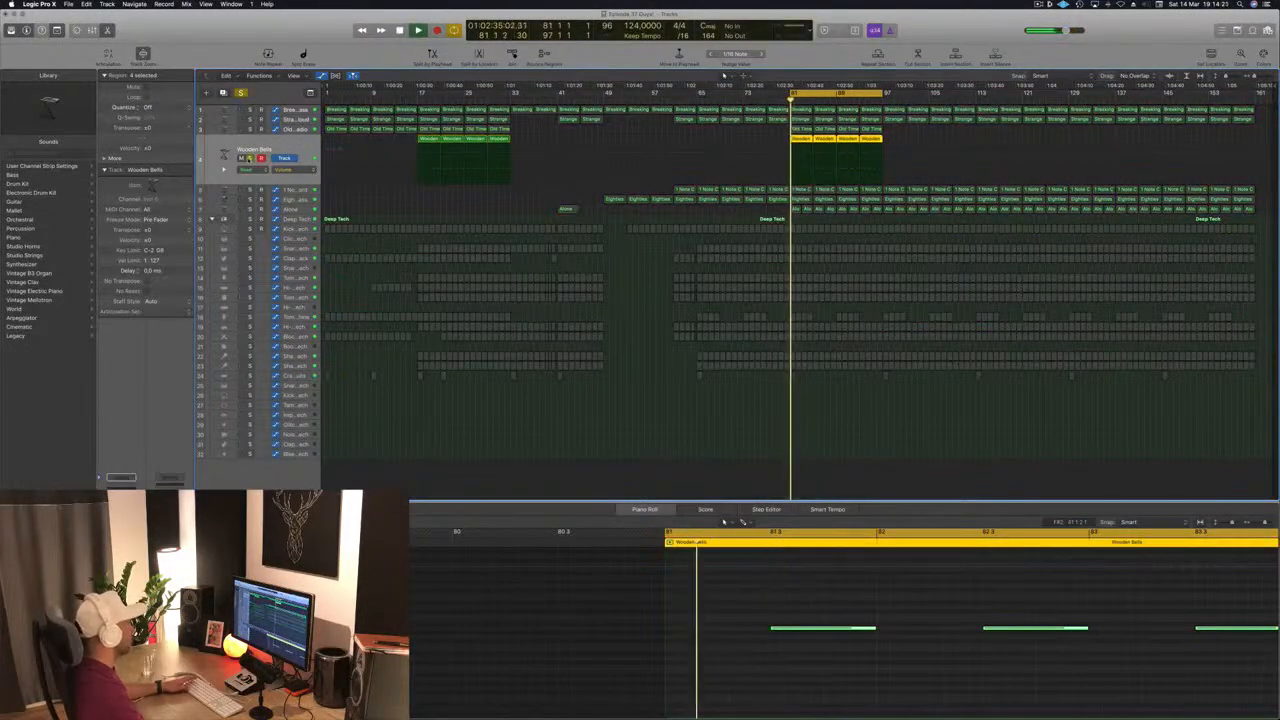
{"action": "key", "text": "s"}
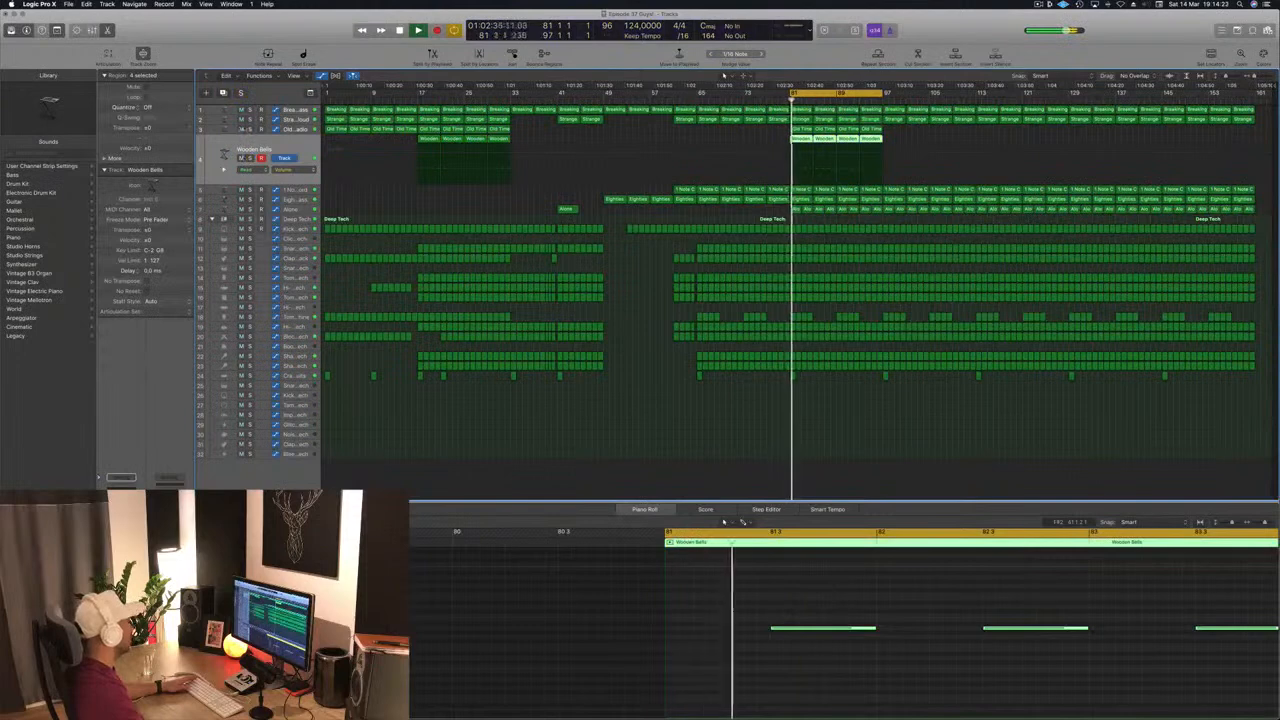
{"action": "key", "text": "s"}
{"action": "key", "text": "s"}
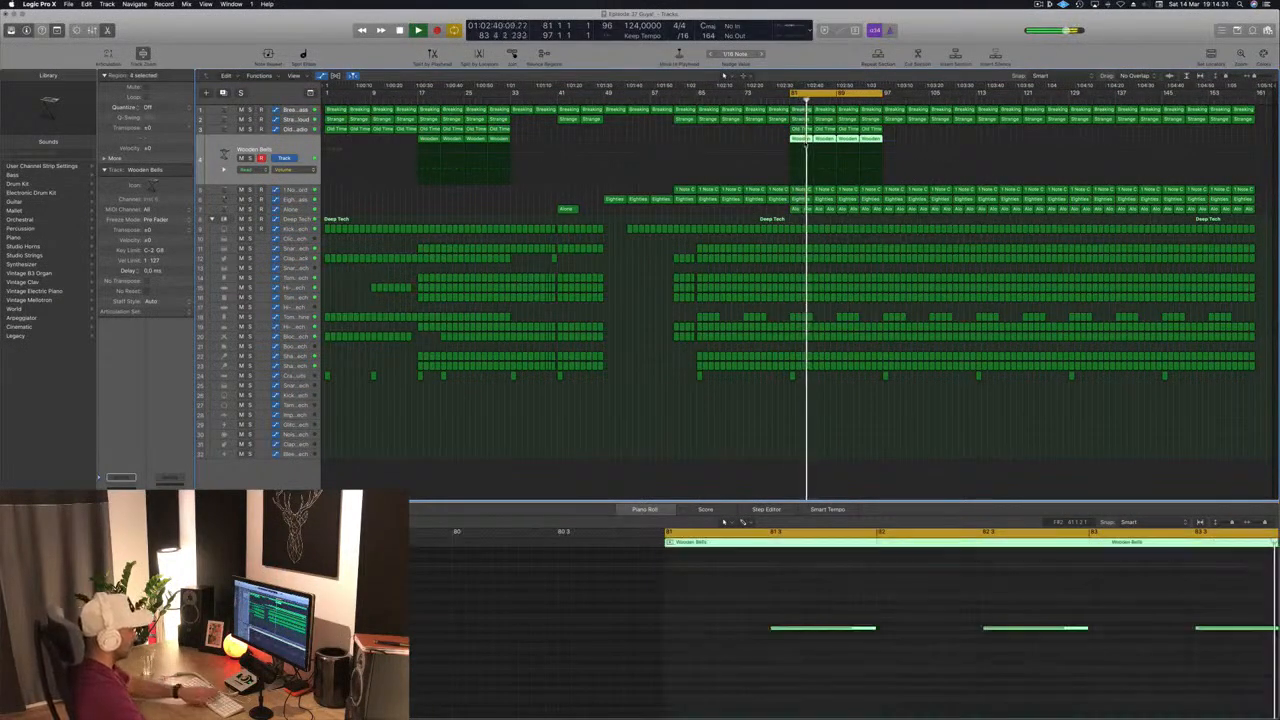
{"action": "key", "text": "Delete"}
{"action": "key", "text": "space"}
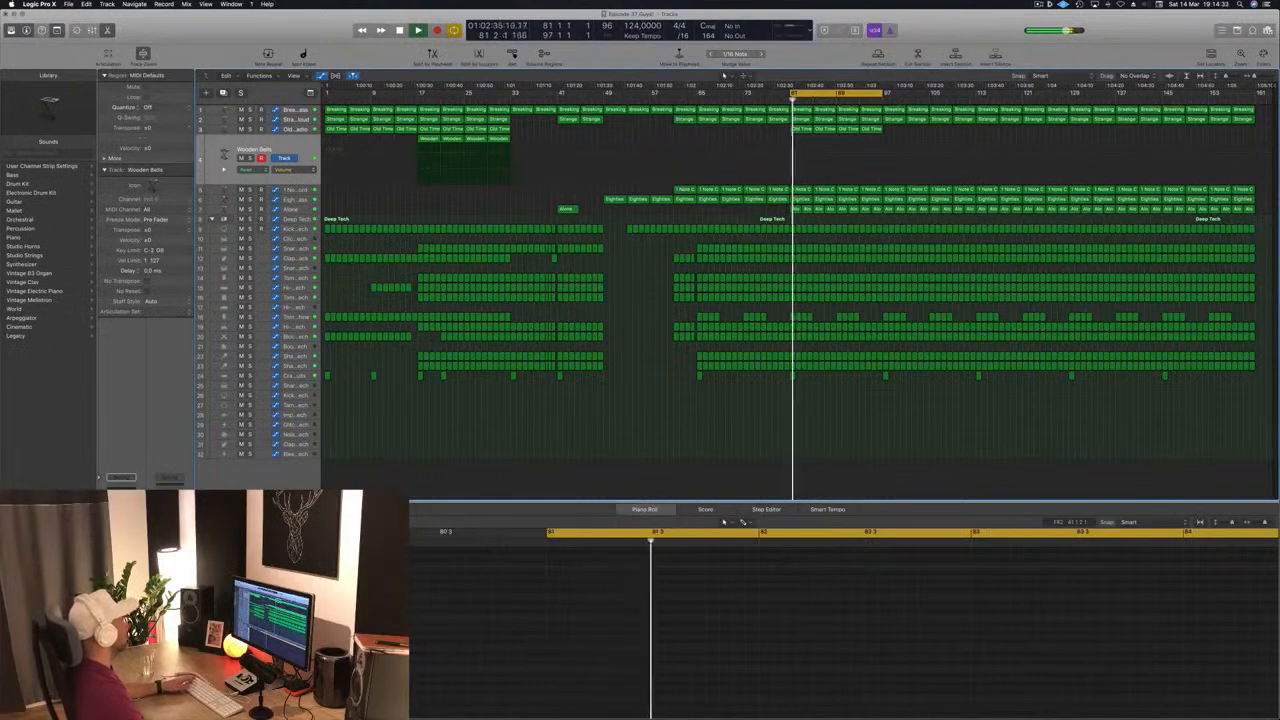
Move the cycle range to bars 97 to 113 and copy the four Old Time Radio regions from bar 81 to bar 97
{"action": "left_click", "coordinate": [302, 208]}
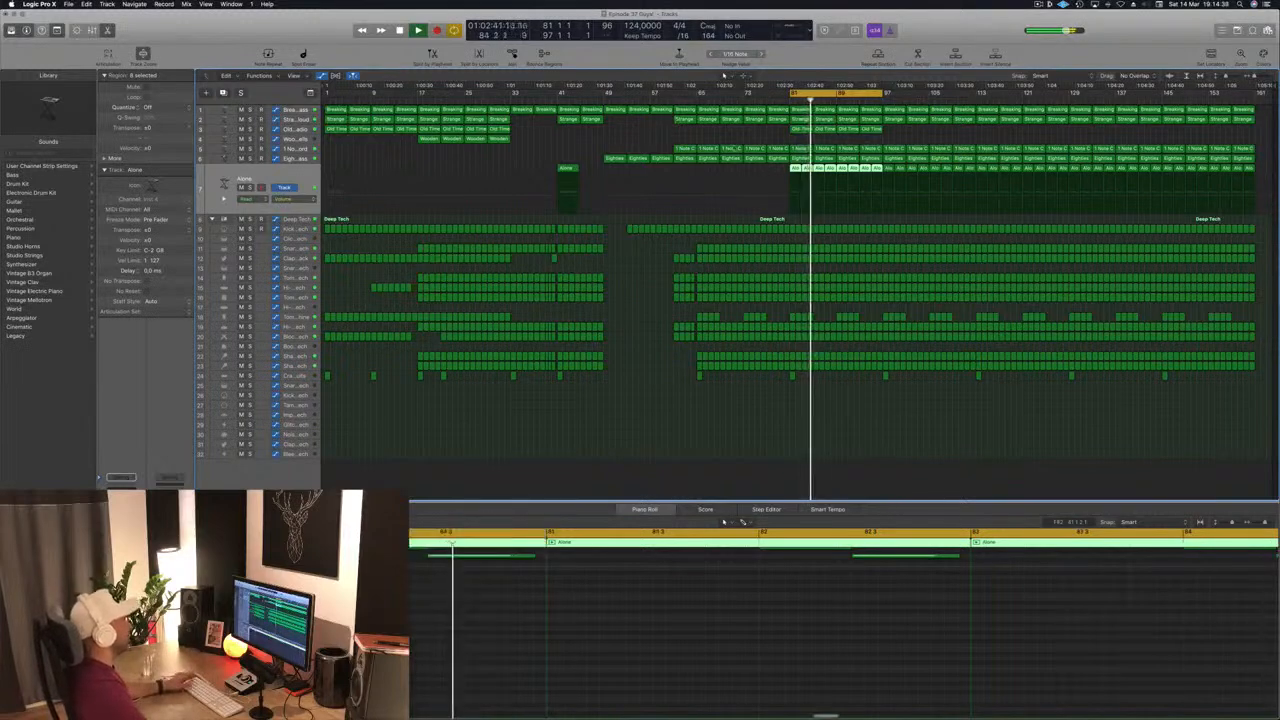
{"action": "left_click", "coordinate": [756, 139]}
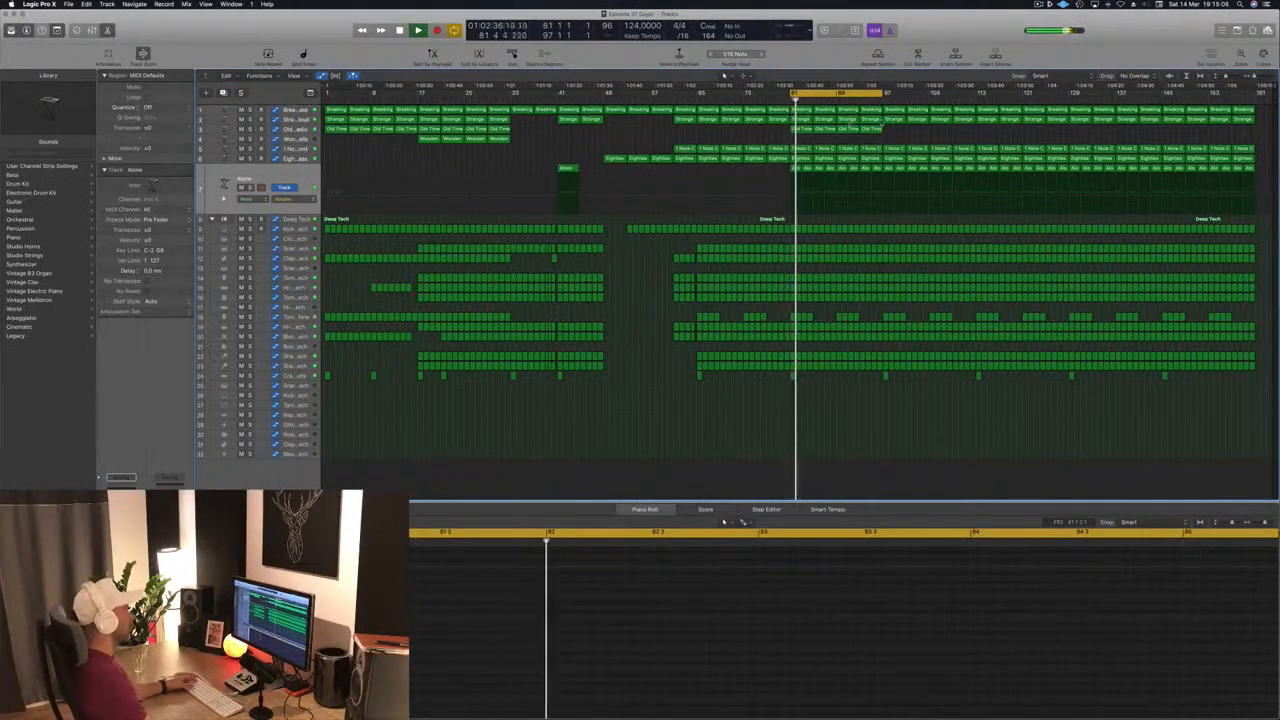
{"action": "left_click_drag", "start_coordinate": [868, 94], "coordinate": [957, 99]}
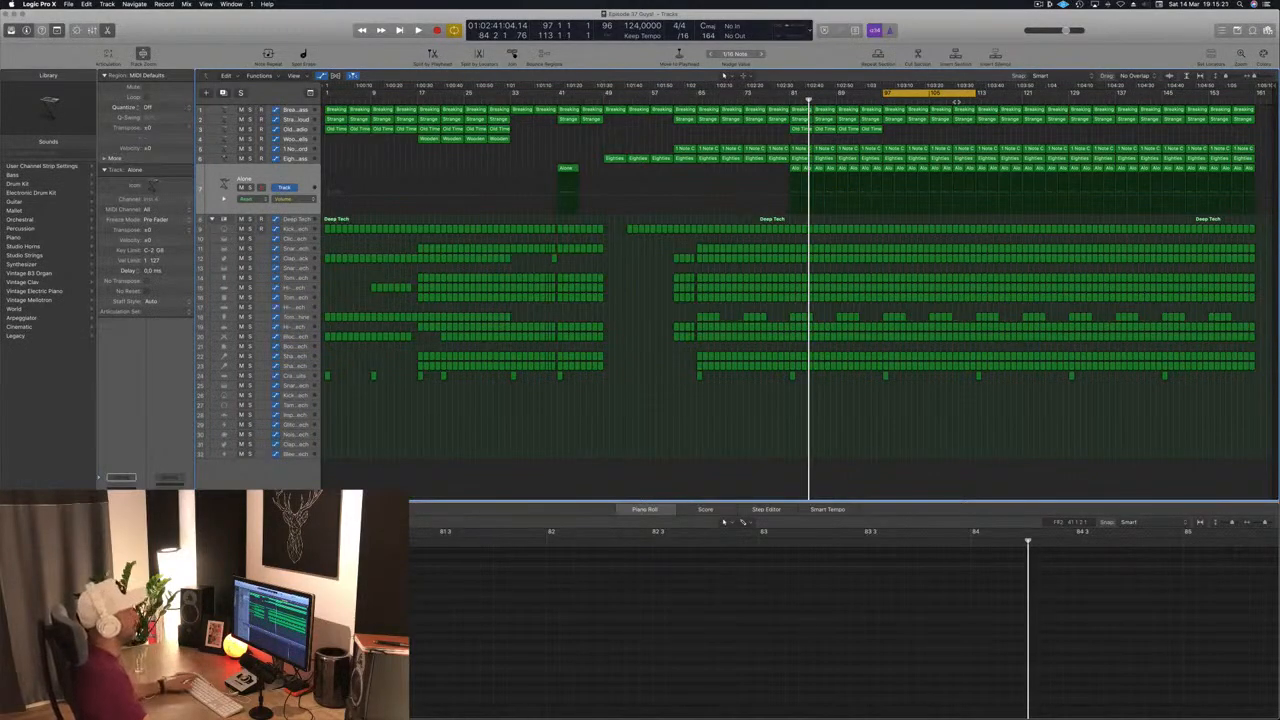
{"action": "key", "text": "space"}
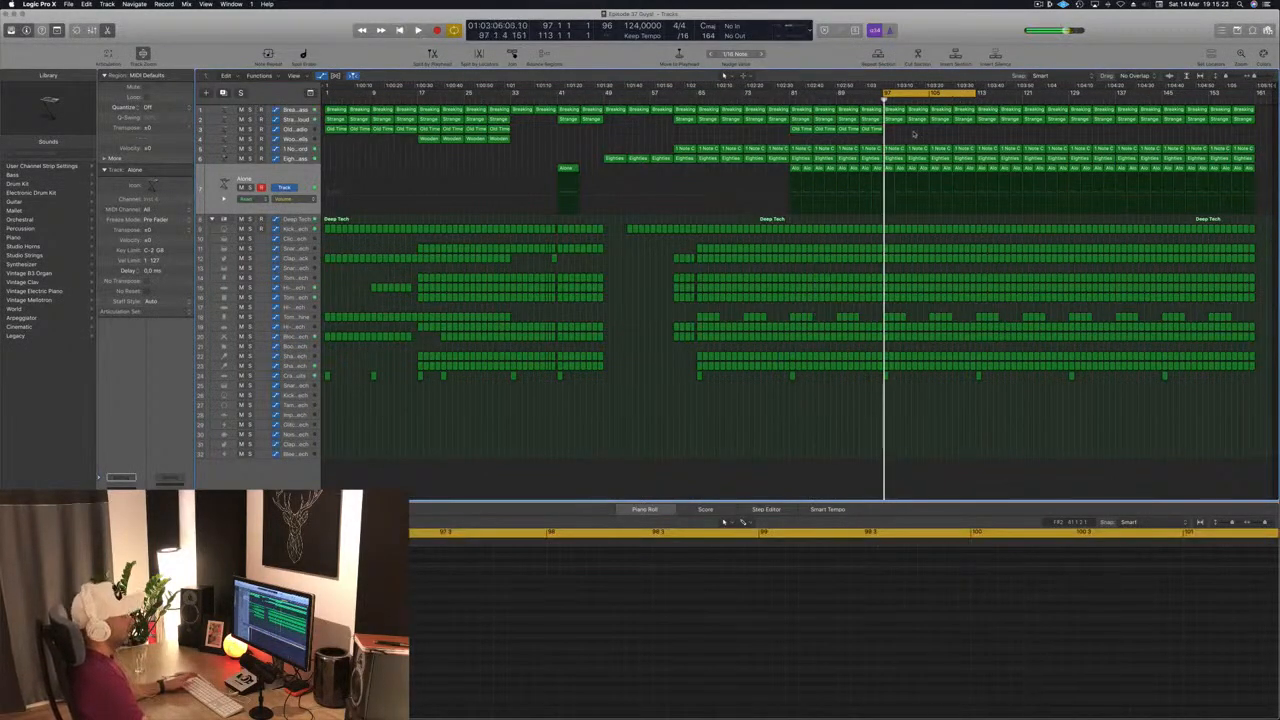
{"action": "left_click_drag", "start_coordinate": [816, 131], "coordinate": [893, 131]}
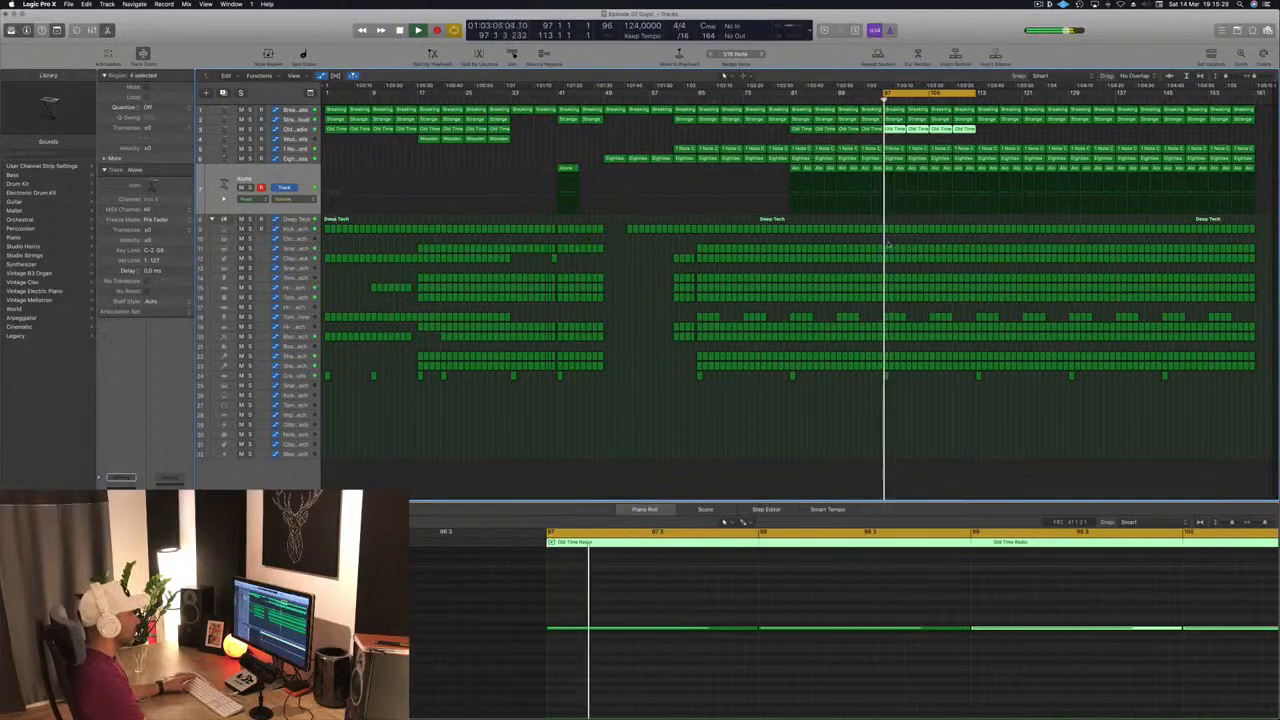
Delete all Deep Tech drum regions below the kick between bars 97 and 113, and replay the section
{"action": "scroll", "coordinate": [888, 245], "scroll_direction": "up", "scroll_amount": 3}
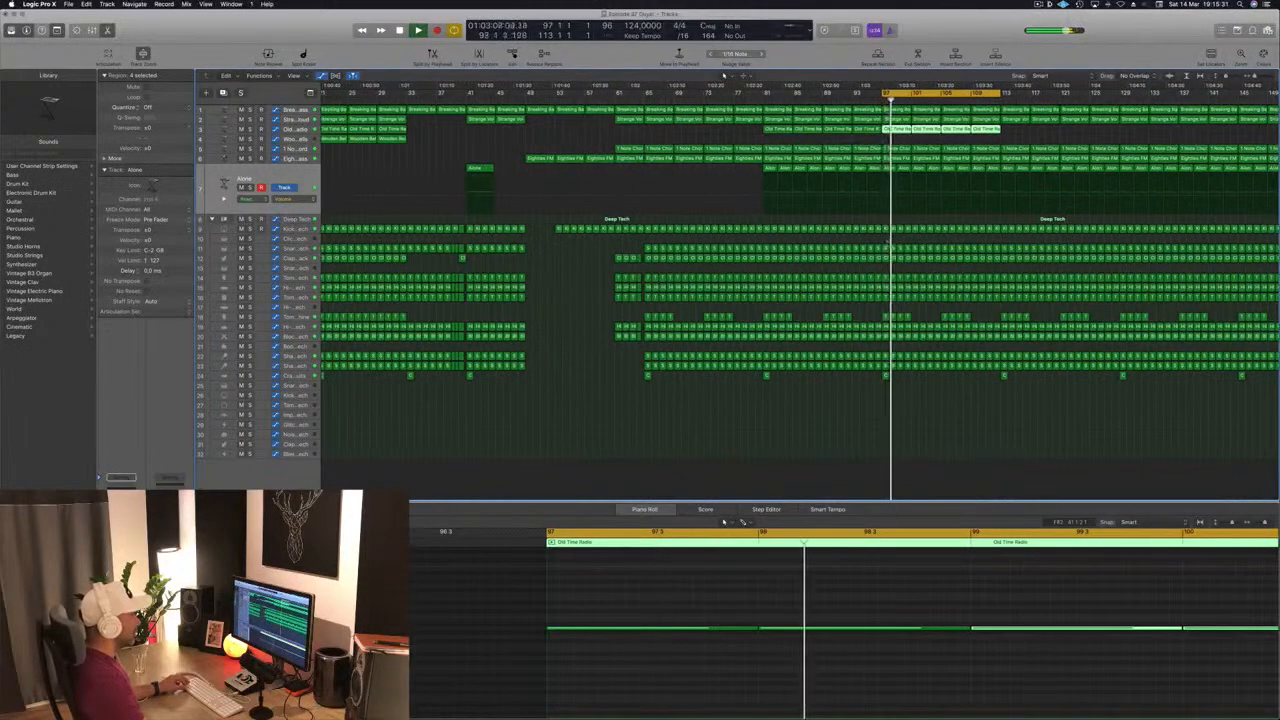
{"action": "left_click_drag", "start_coordinate": [885, 243], "coordinate": [998, 408]}
{"action": "key", "text": "Delete"}
{"action": "key", "text": "space"}
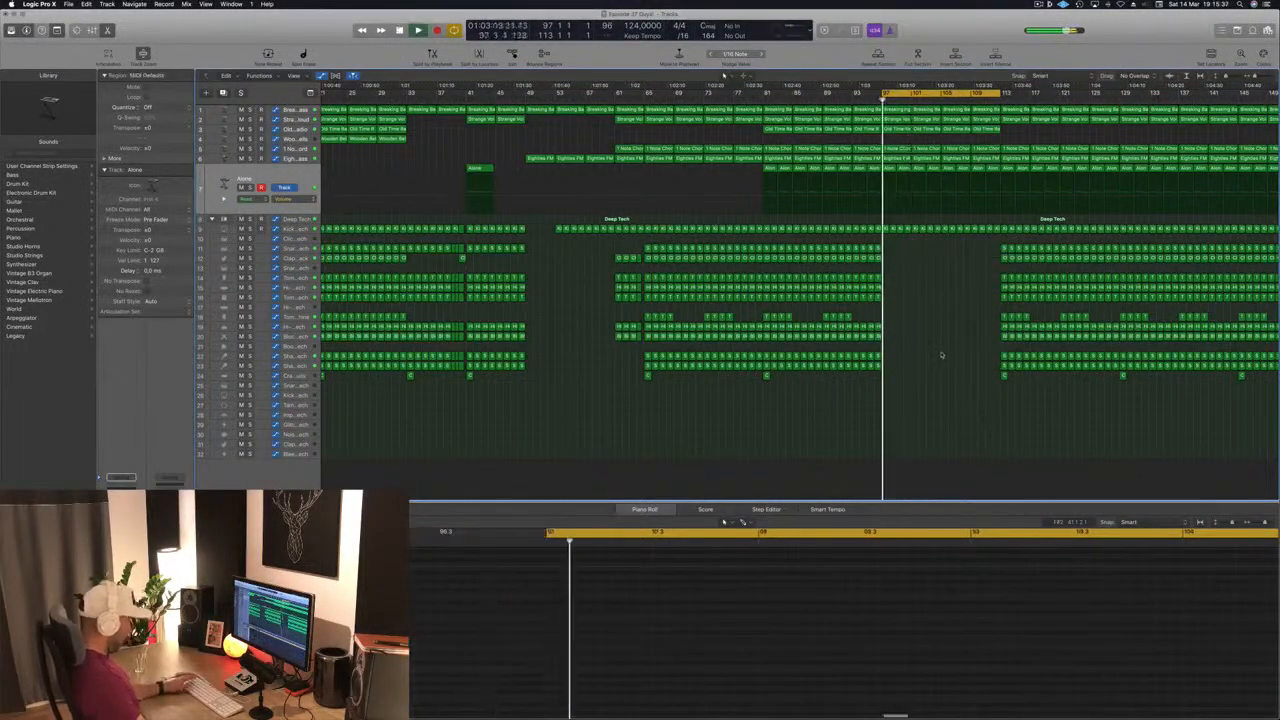
Draw a steep low-cut automation rise on the Kick 1 track from bar 97 to a peak at about bar 101
{"action": "left_click", "coordinate": [295, 228]}
{"action": "key", "text": "Return"}
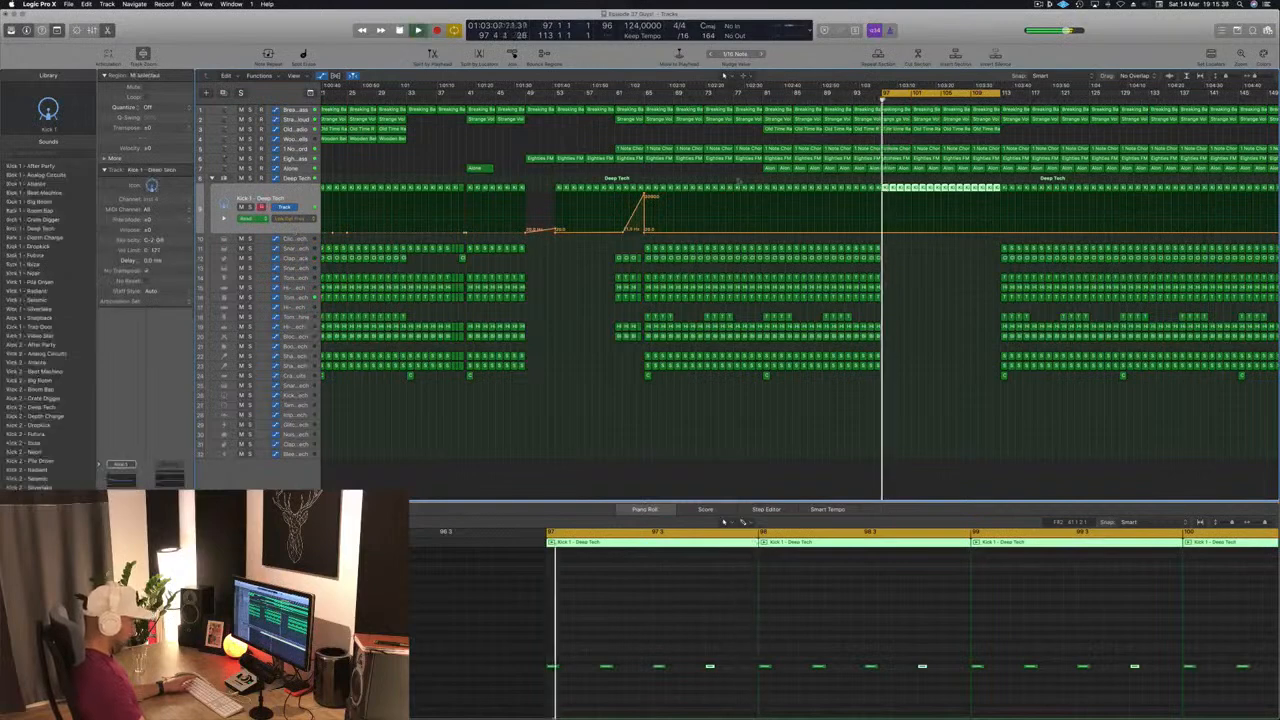
{"action": "left_click", "coordinate": [886, 231]}
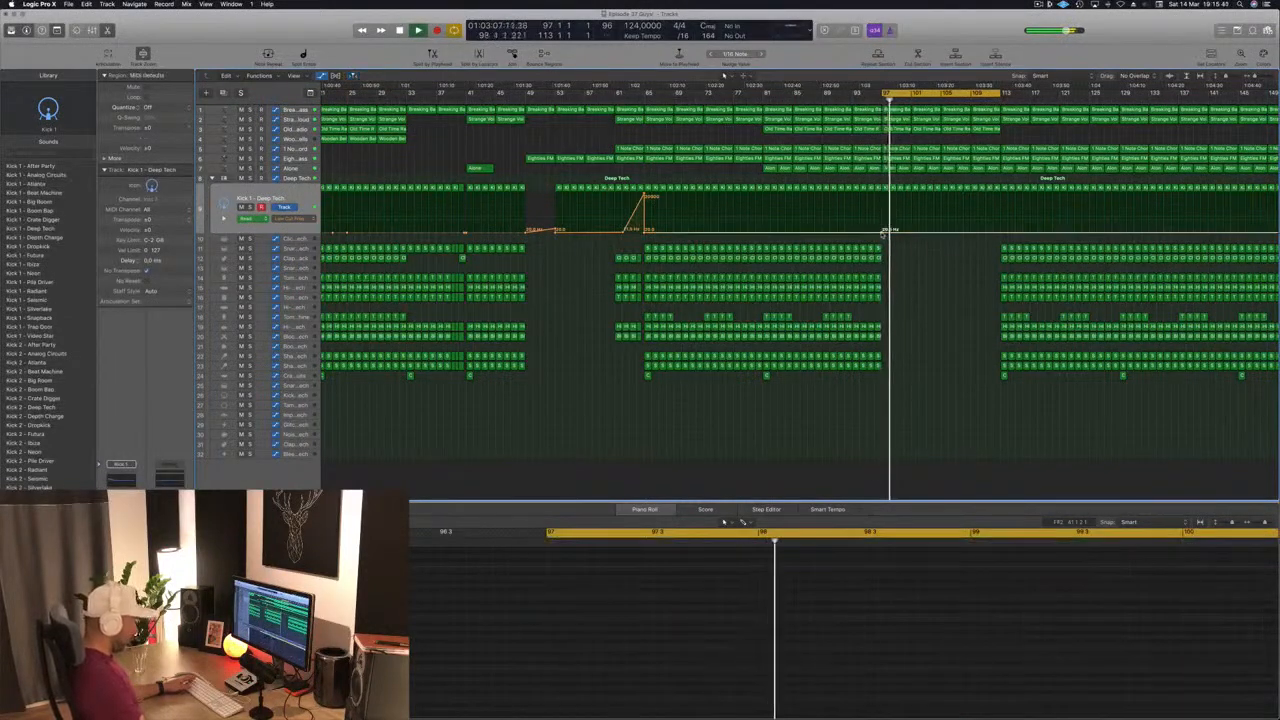
{"action": "left_click_drag", "start_coordinate": [914, 231], "coordinate": [913, 193]}
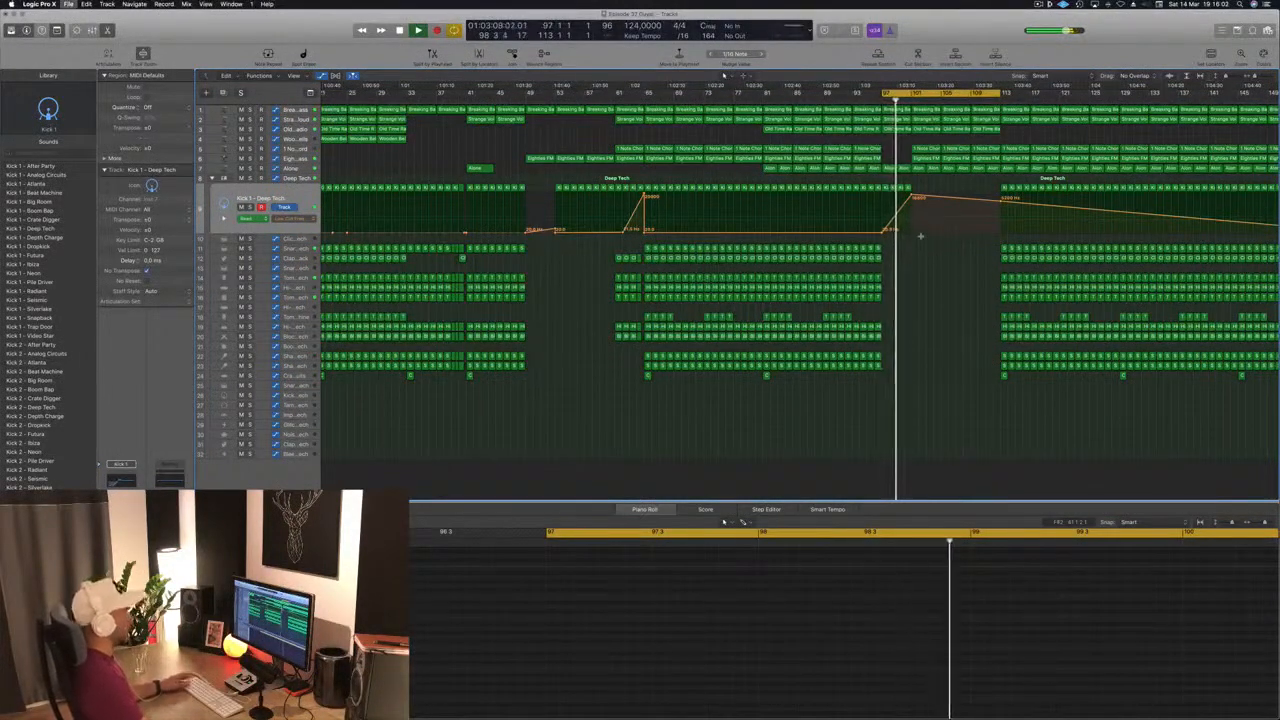
Replay the transition from about bar 91 into the break at bar 97 and save the project
{"action": "left_click", "coordinate": [869, 99]}
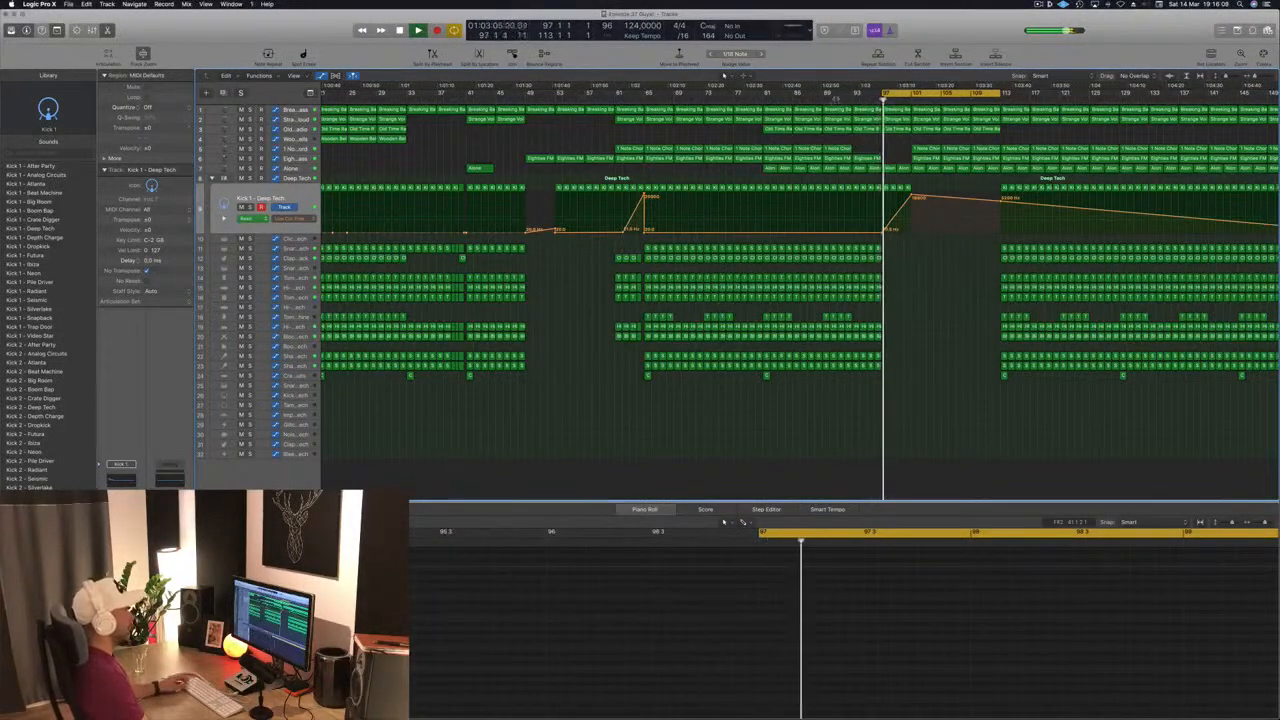
{"action": "key", "text": "comma"}
{"action": "key", "text": "comma"}
{"action": "key", "text": "comma"}
{"action": "key", "text": "comma"}
{"action": "key", "text": "super+Left"}
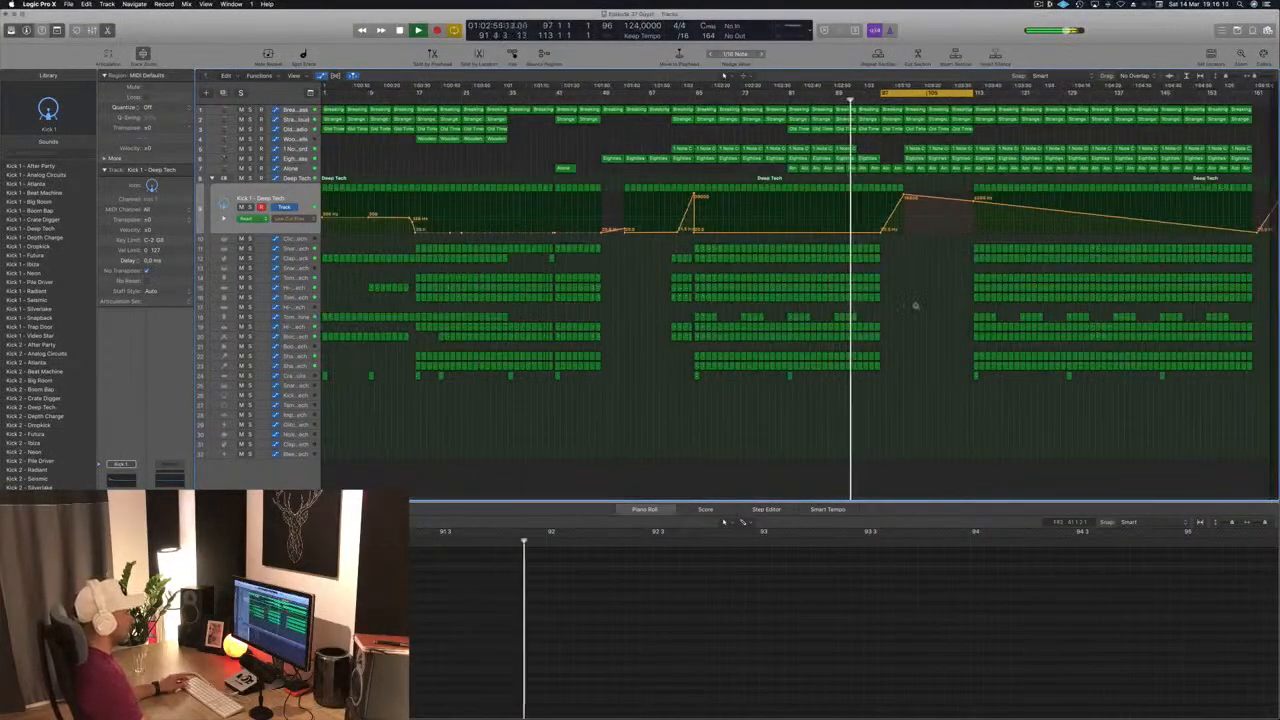
{"action": "key", "text": "super+s"}
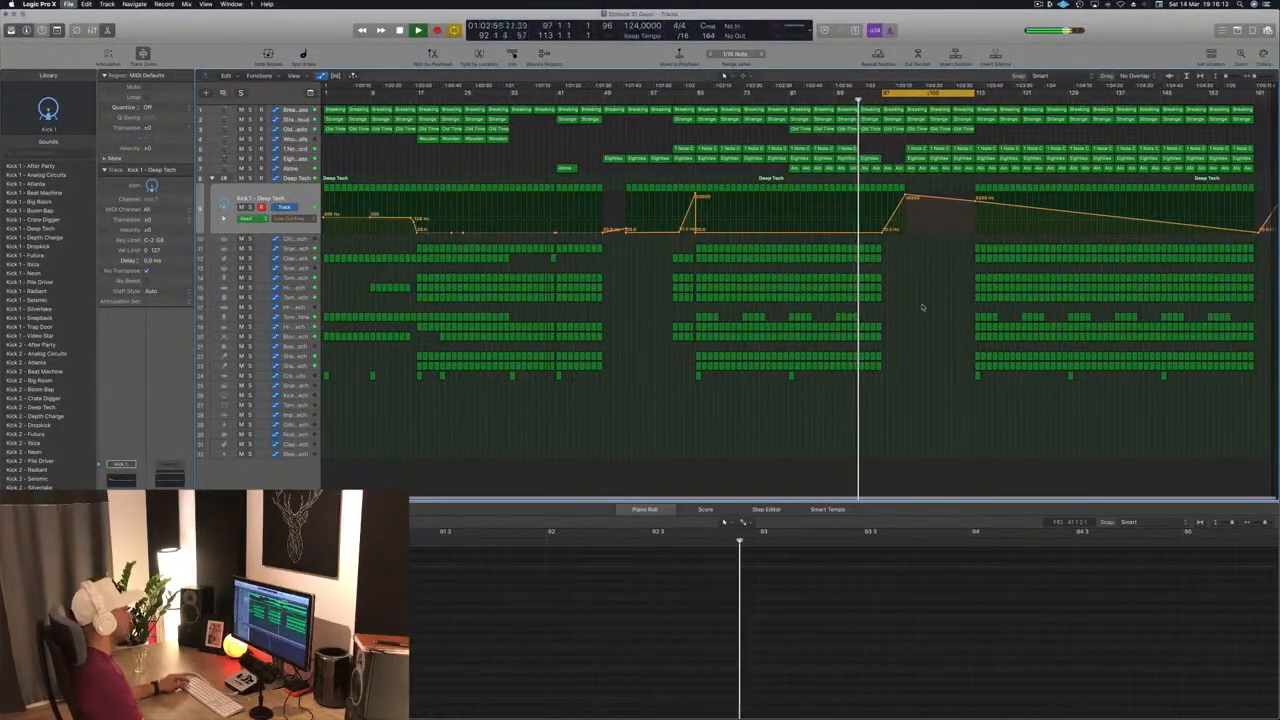
{"action": "key", "text": "super+Right"}
{"action": "scroll", "coordinate": [923, 307], "scroll_direction": "up", "scroll_amount": 2}
{"action": "key", "text": "Return"}
{"action": "scroll", "coordinate": [923, 304], "scroll_direction": "down", "scroll_amount": 1}
{"action": "key", "text": "space"}
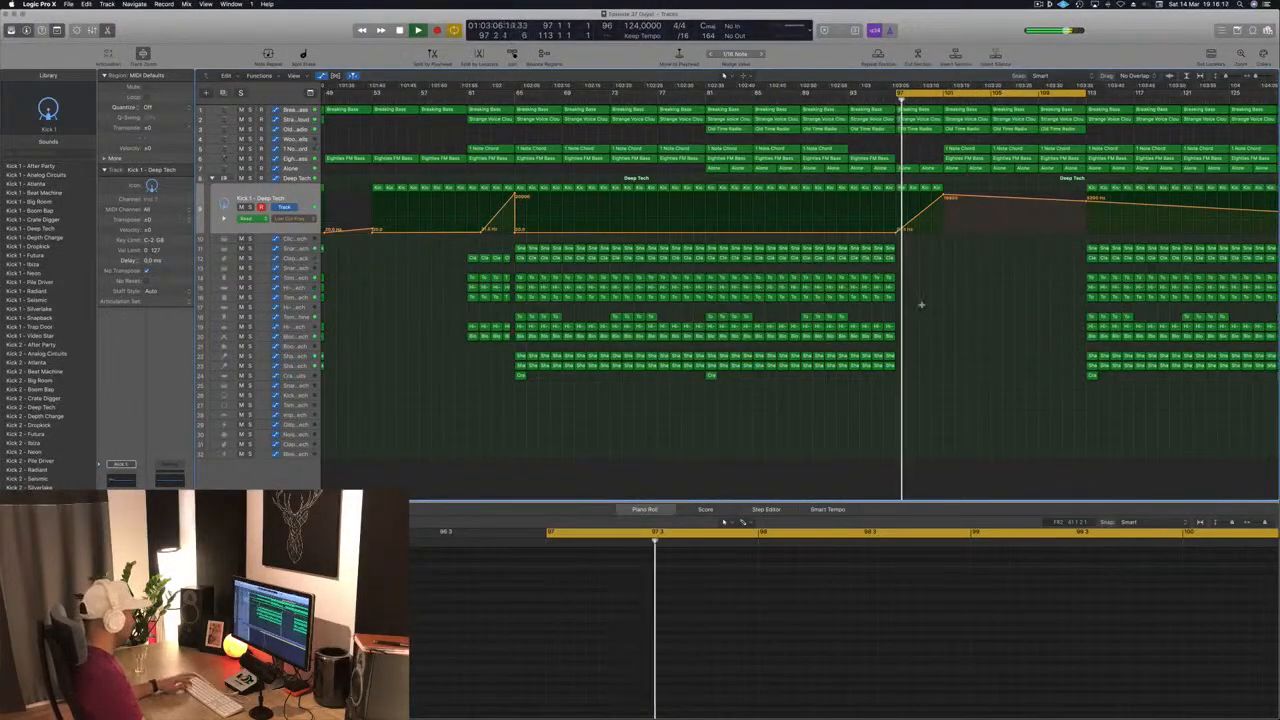
Delete the 1 Note Chord and Eighties FM Bass regions between bars 101 and 113
{"action": "scroll", "coordinate": [923, 304], "scroll_direction": "down", "scroll_amount": 3}
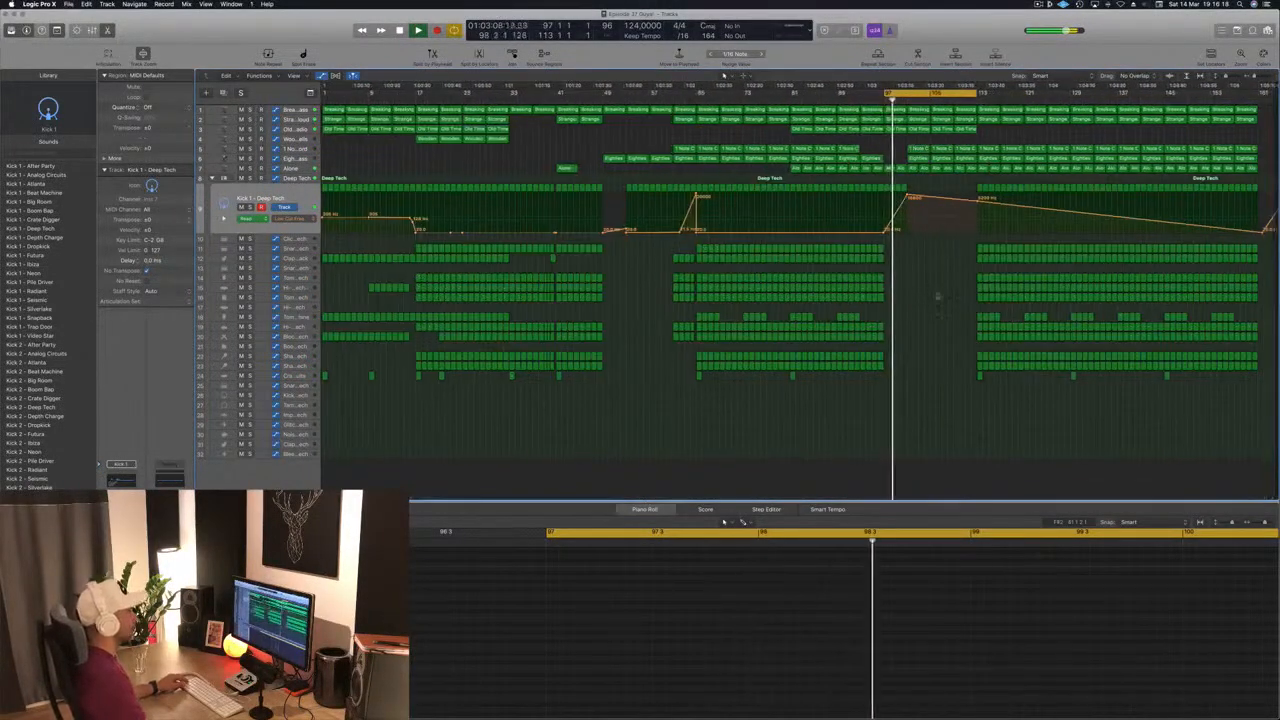
{"action": "left_click_drag", "start_coordinate": [914, 139], "coordinate": [964, 157]}
{"action": "key", "text": "Delete"}
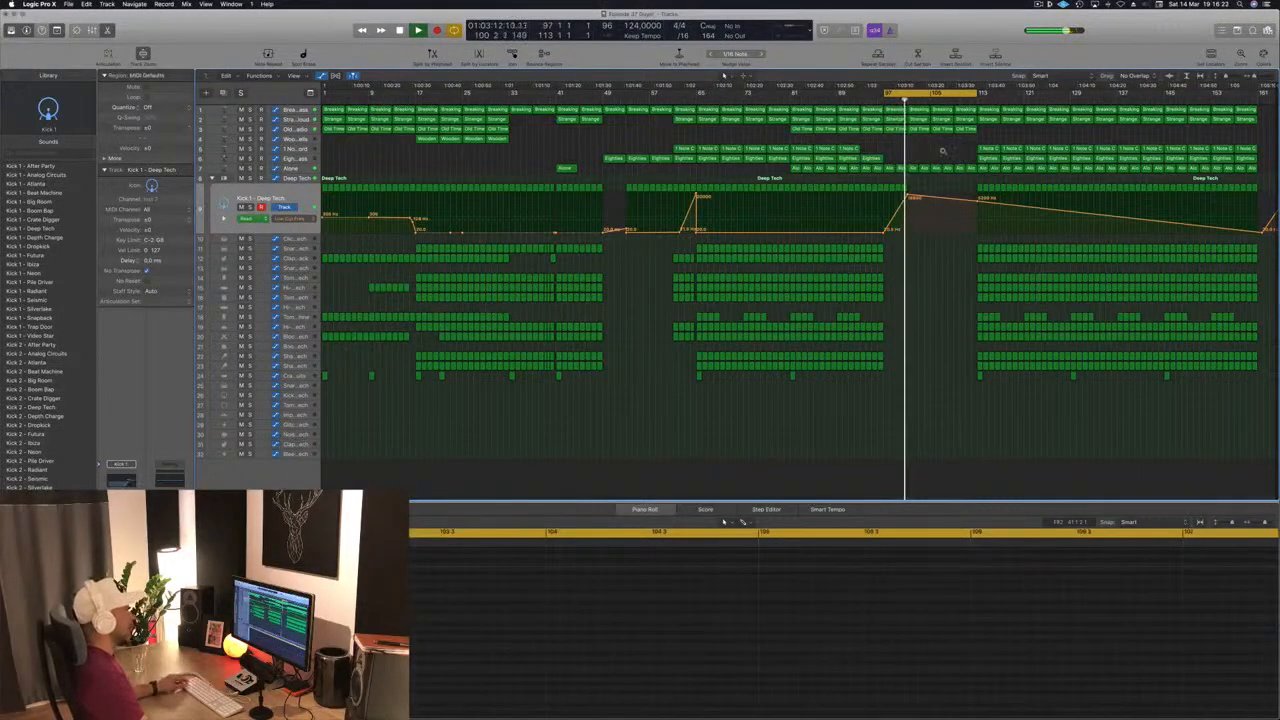
{"action": "scroll", "coordinate": [942, 151], "scroll_direction": "down", "scroll_amount": 1}
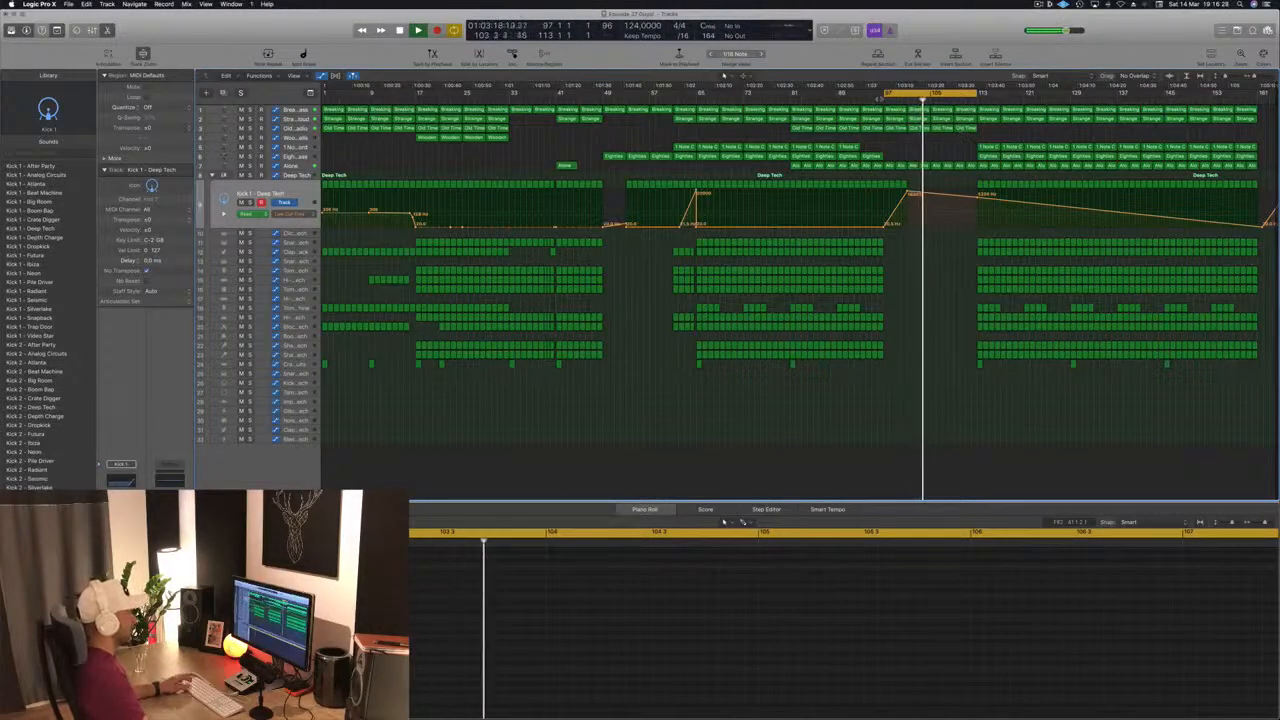
Delete the Breaking Bass and Strange Voice Cloud regions between bars 97 and 105
{"action": "left_click", "coordinate": [893, 119]}
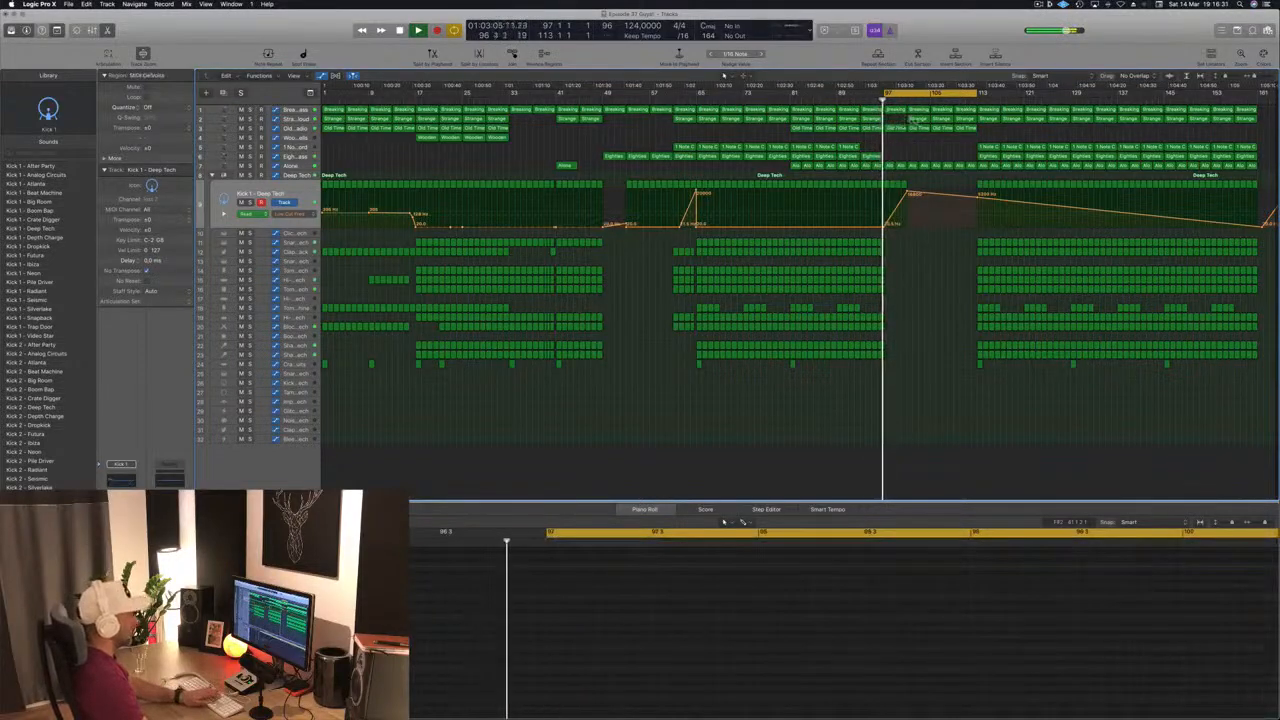
{"action": "key", "text": "Delete"}
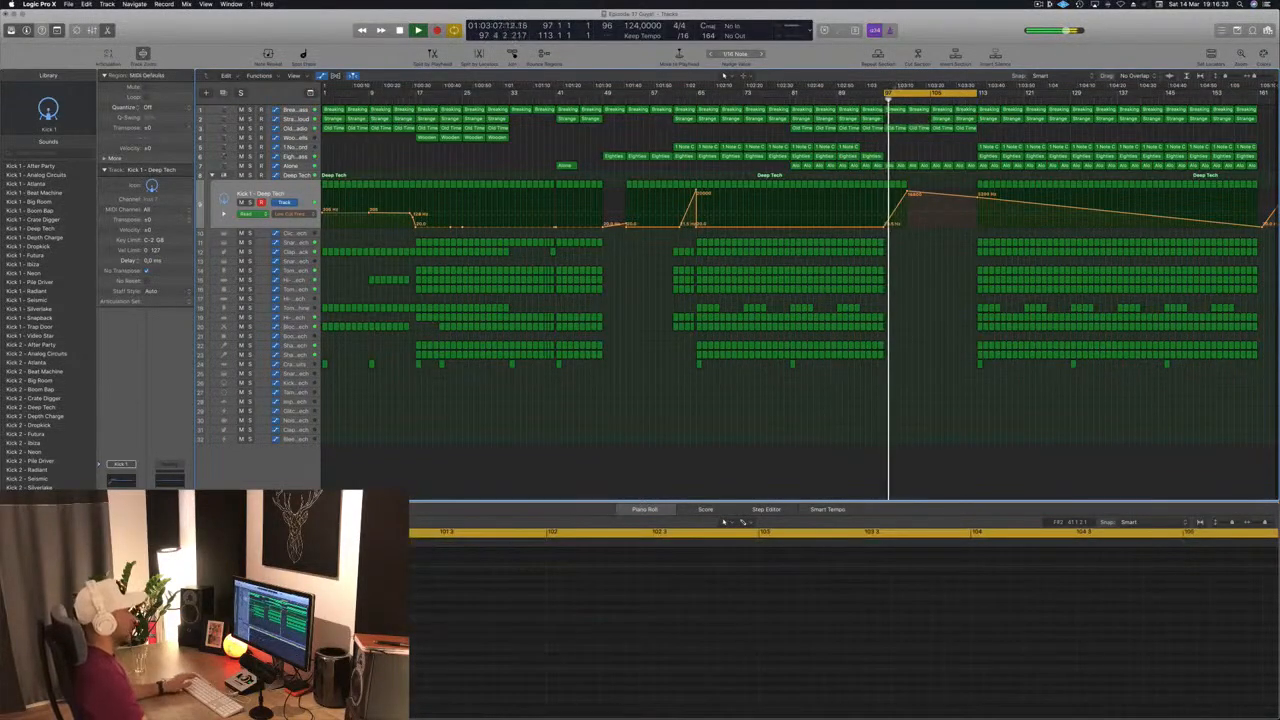
{"action": "key", "text": "Delete"}
{"action": "left_click", "coordinate": [912, 131]}
{"action": "key", "text": "Delete"}
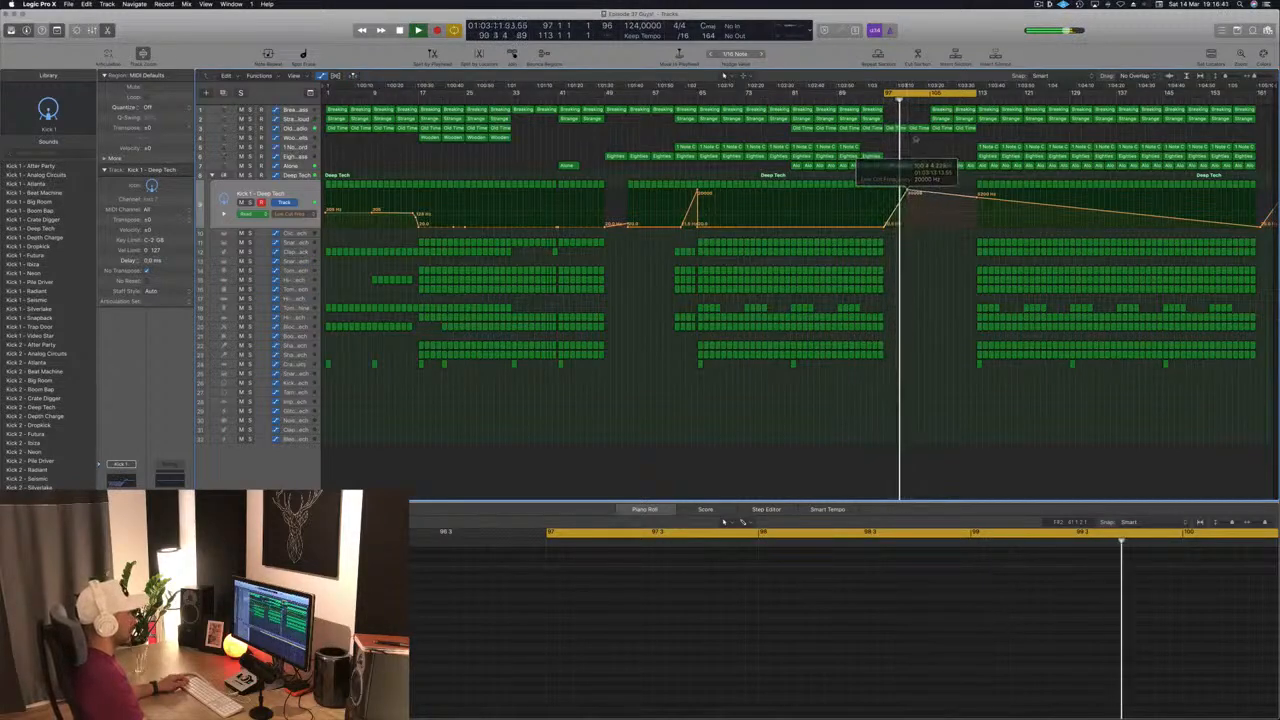
Select the Alone track, replay the break and inspect the track's Alchemy instrument
{"action": "left_click", "coordinate": [300, 166]}
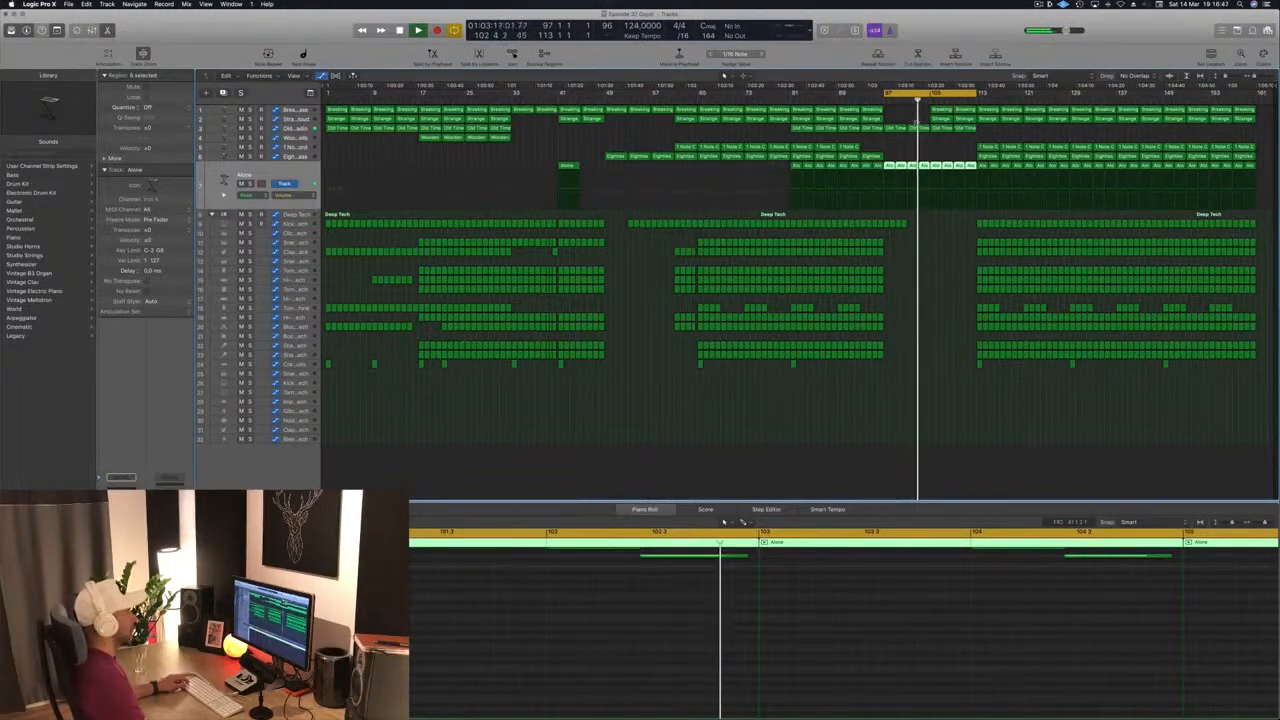
{"action": "key", "text": "space"}
{"action": "key", "text": "space"}
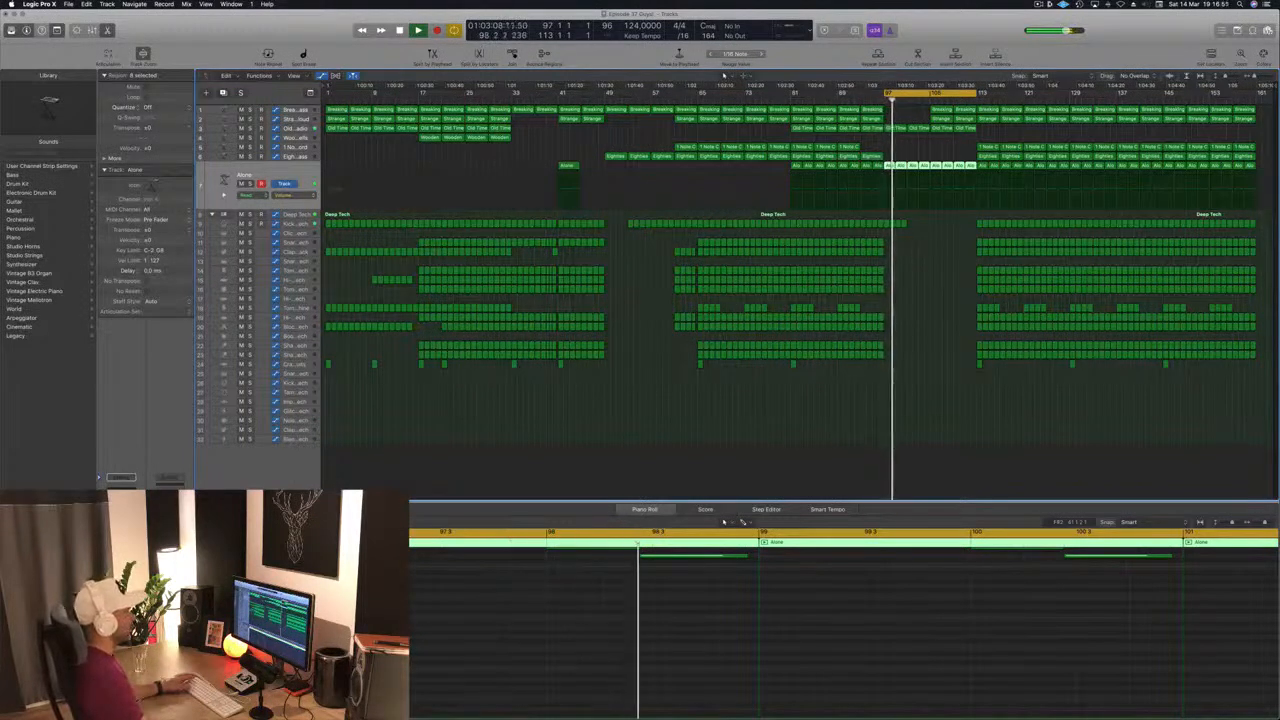
{"action": "key", "text": "v"}
{"action": "left_click_drag", "start_coordinate": [293, 29], "coordinate": [766, 238]}
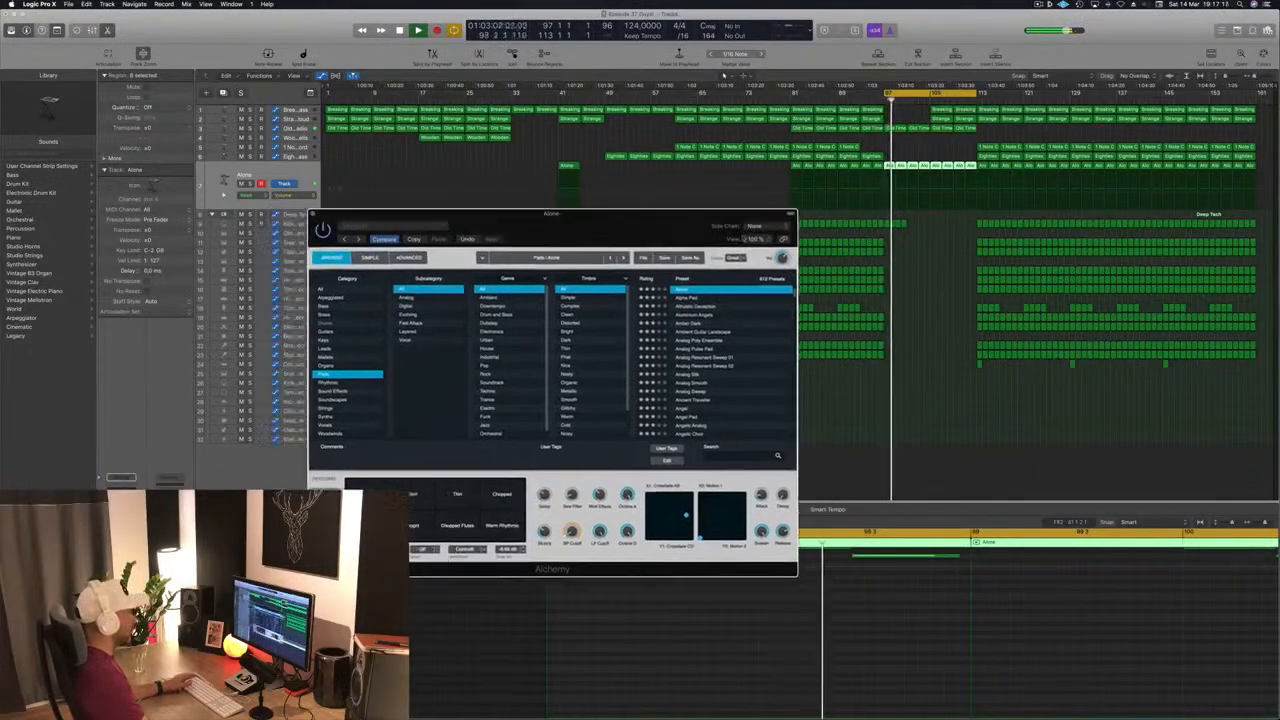
{"action": "left_click", "coordinate": [488, 228]}
Fill Kick 1 with copied regions up to bar 113 and reshape its low-cut automation to stay high with a small dip at bar 105
{"action": "mouse_move", "coordinate": [928, 223]}
{"action": "left_mouse_down"}
{"action": "mouse_move", "coordinate": [888, 229]}
{"action": "mouse_move", "coordinate": [940, 236]}
{"action": "left_mouse_up"}
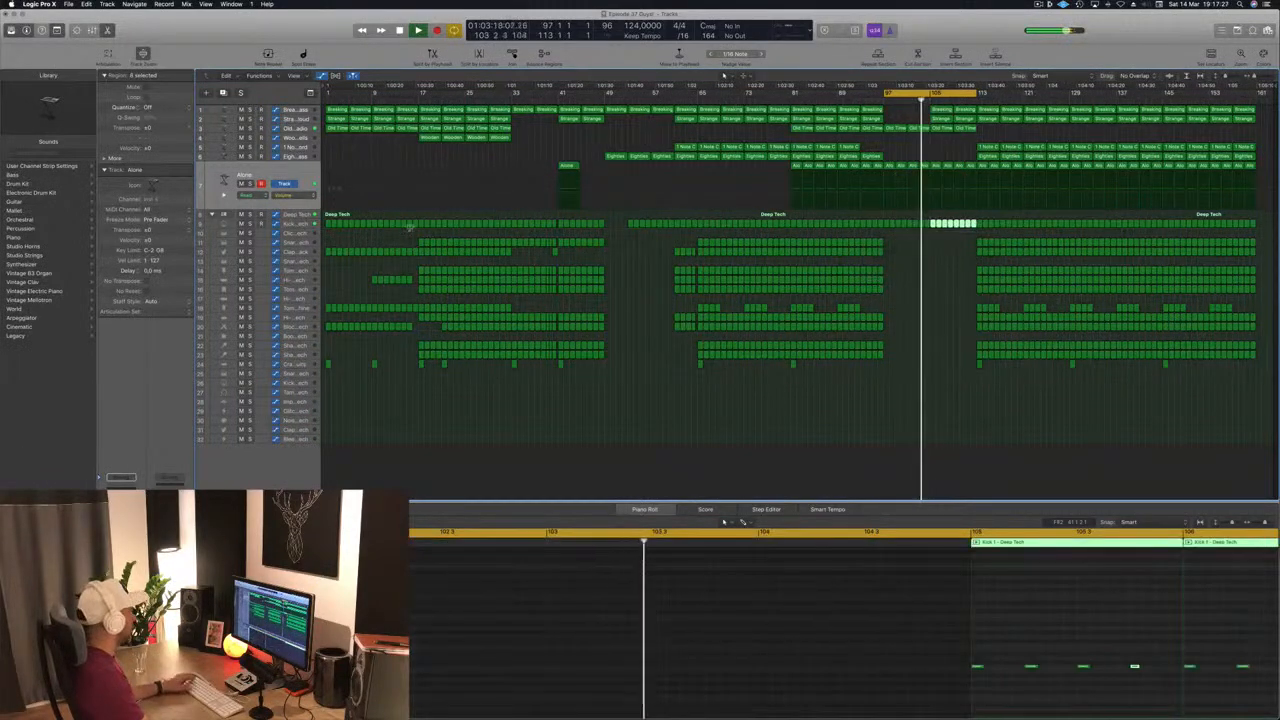
{"action": "left_click", "coordinate": [283, 224]}
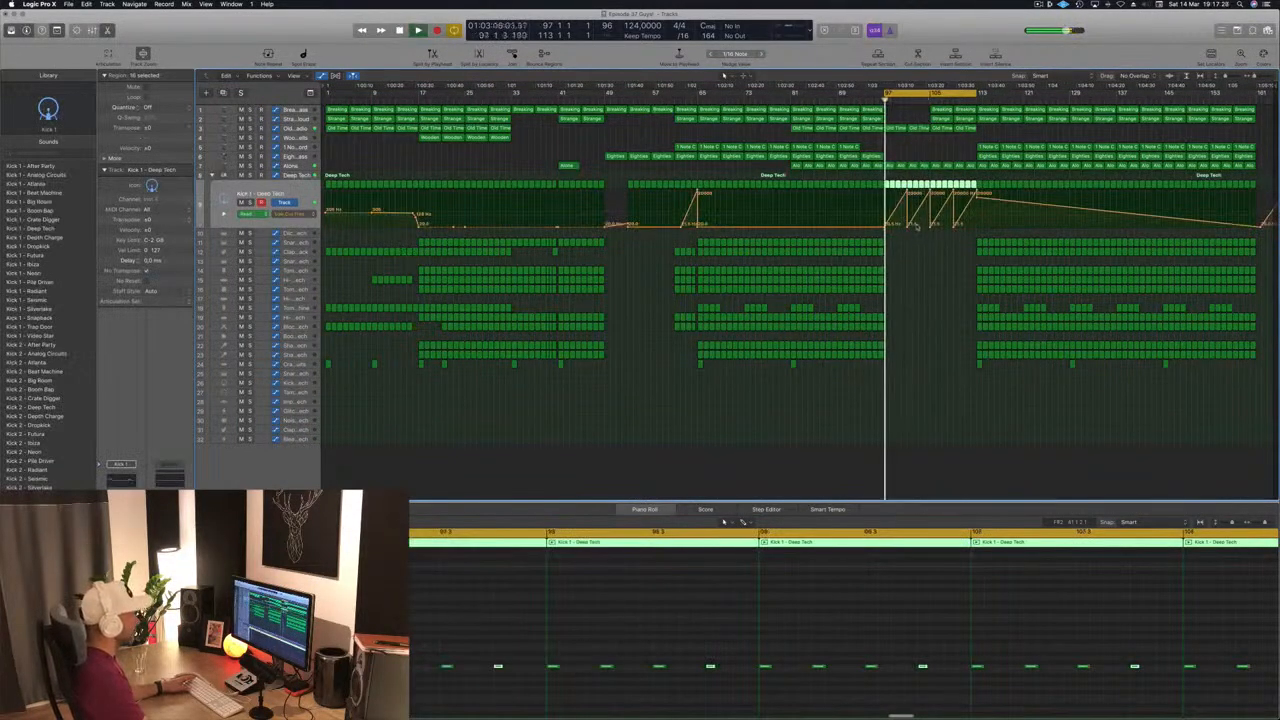
{"action": "left_click", "coordinate": [908, 230]}
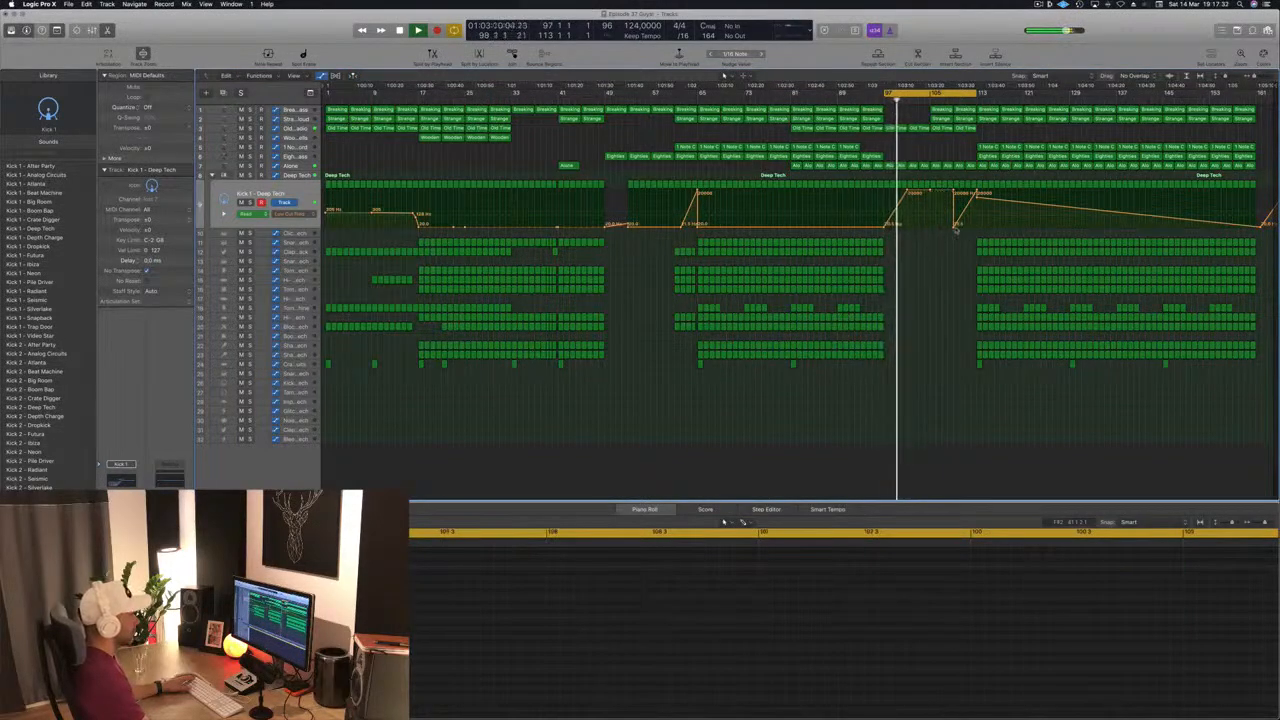
{"action": "double_click", "coordinate": [954, 227]}
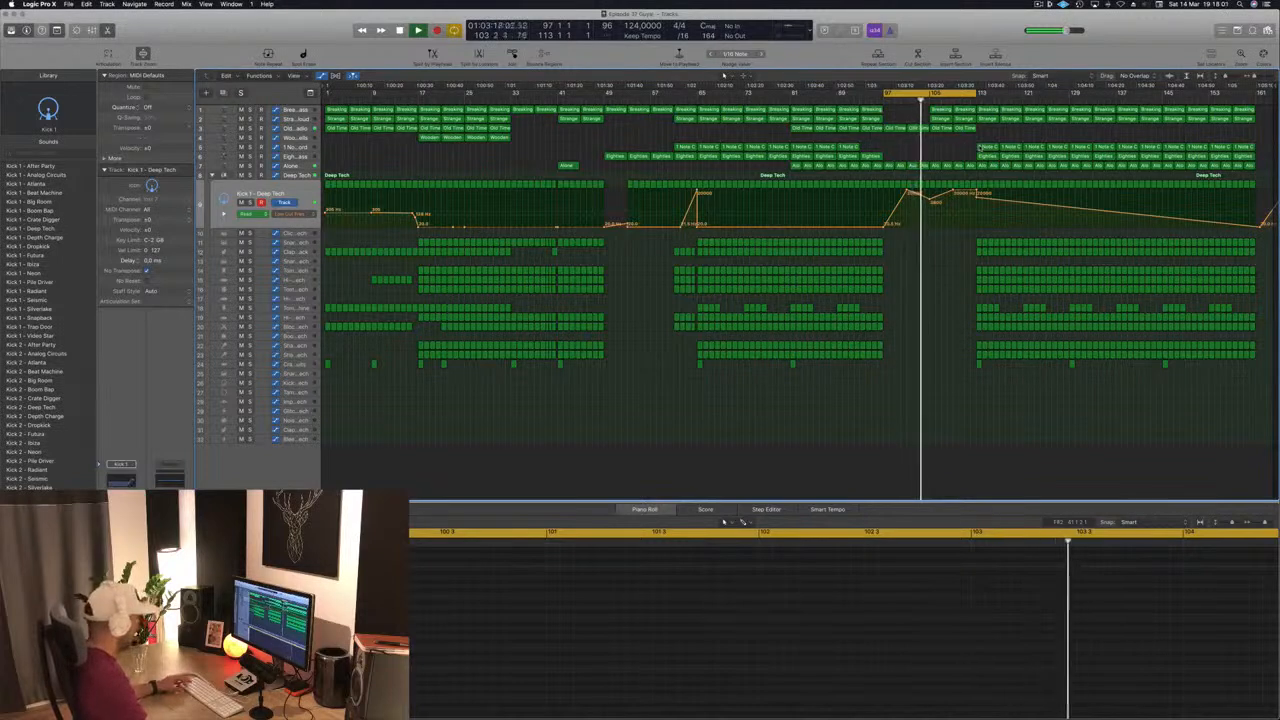
{"action": "left_click", "coordinate": [1038, 4]}
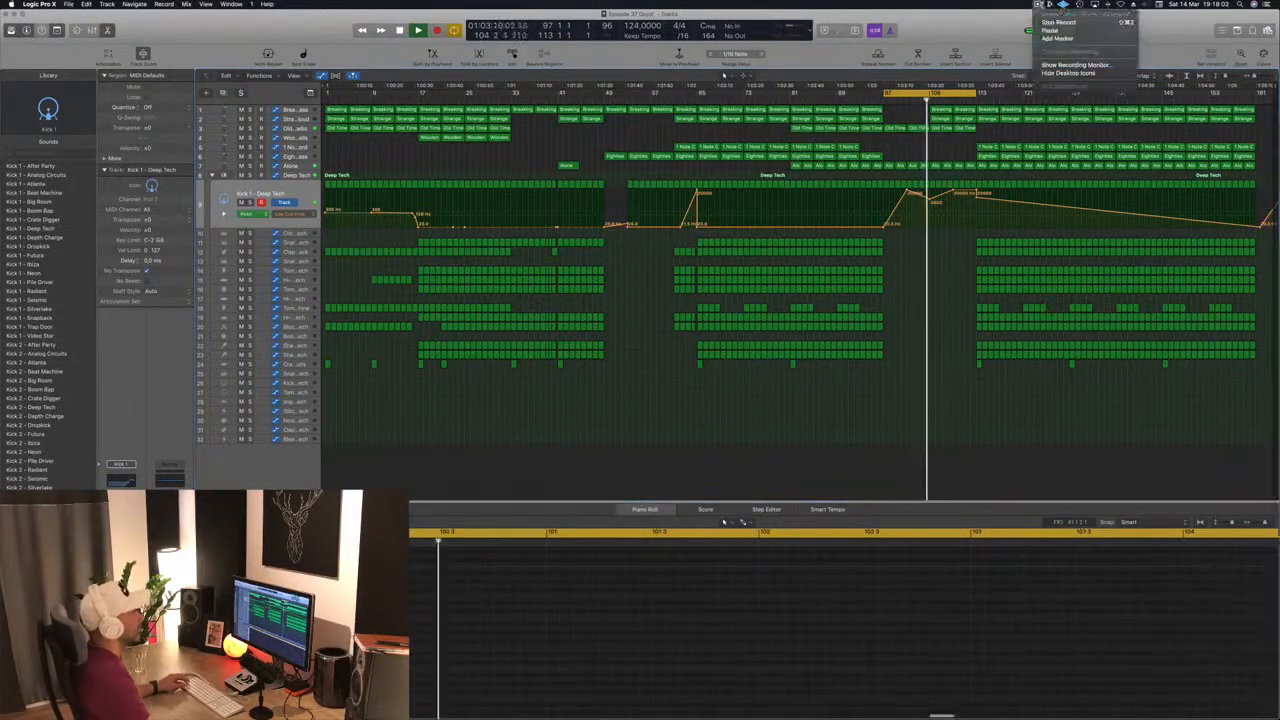
{"action": "left_click", "coordinate": [971, 29]}
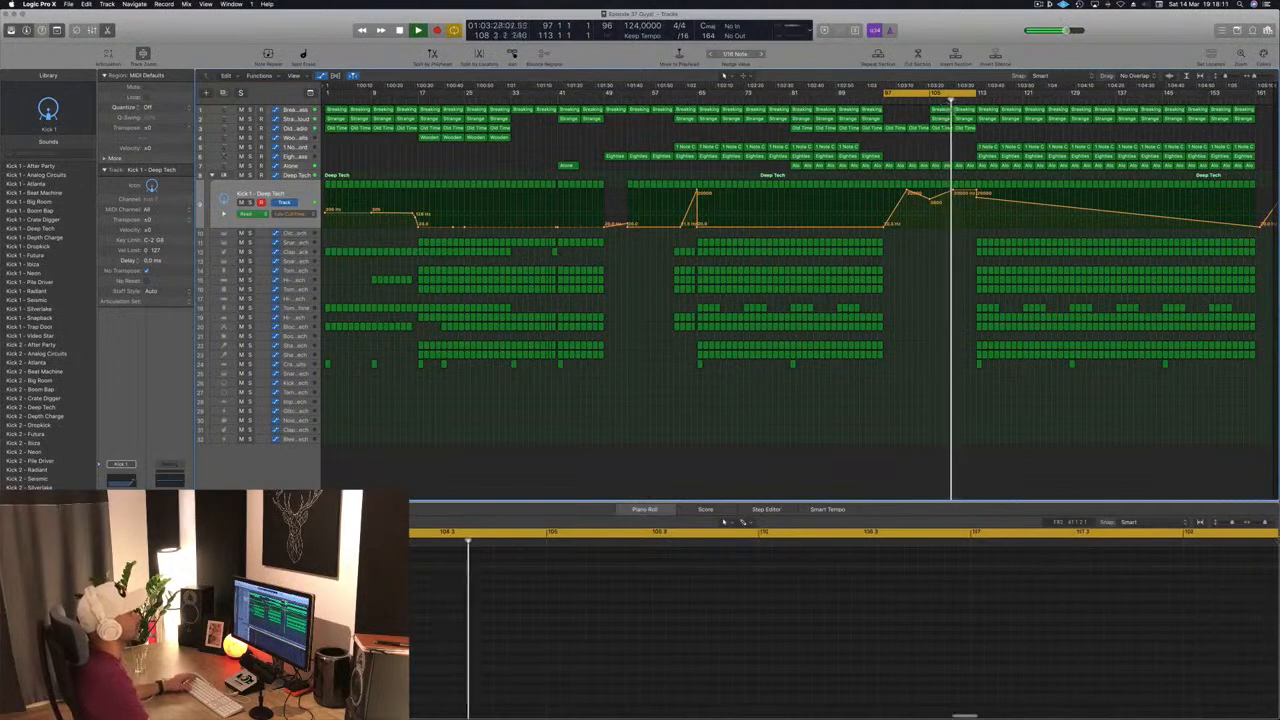
Delete the 1 Note Chord, Eighties FM Bass and both shaker tracks' regions between bars 113 and 121
{"action": "left_click_drag", "start_coordinate": [966, 137], "coordinate": [1012, 157]}
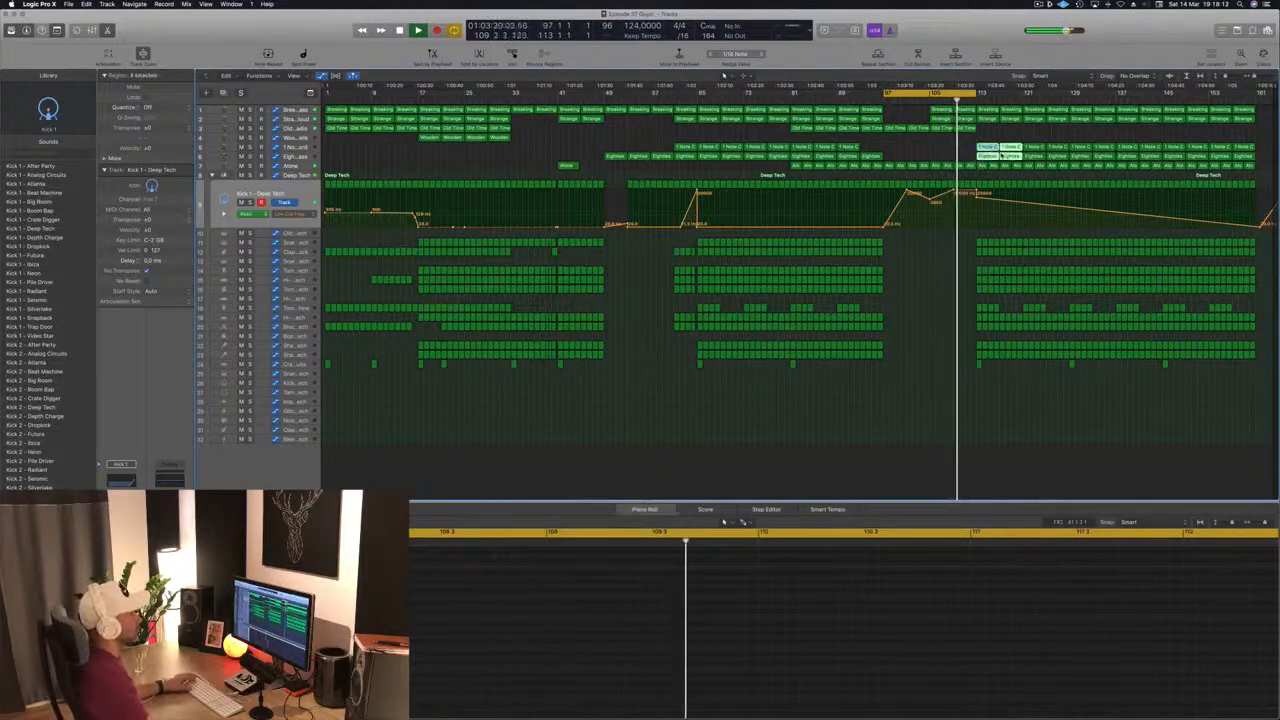
{"action": "key", "text": "BackSpace"}
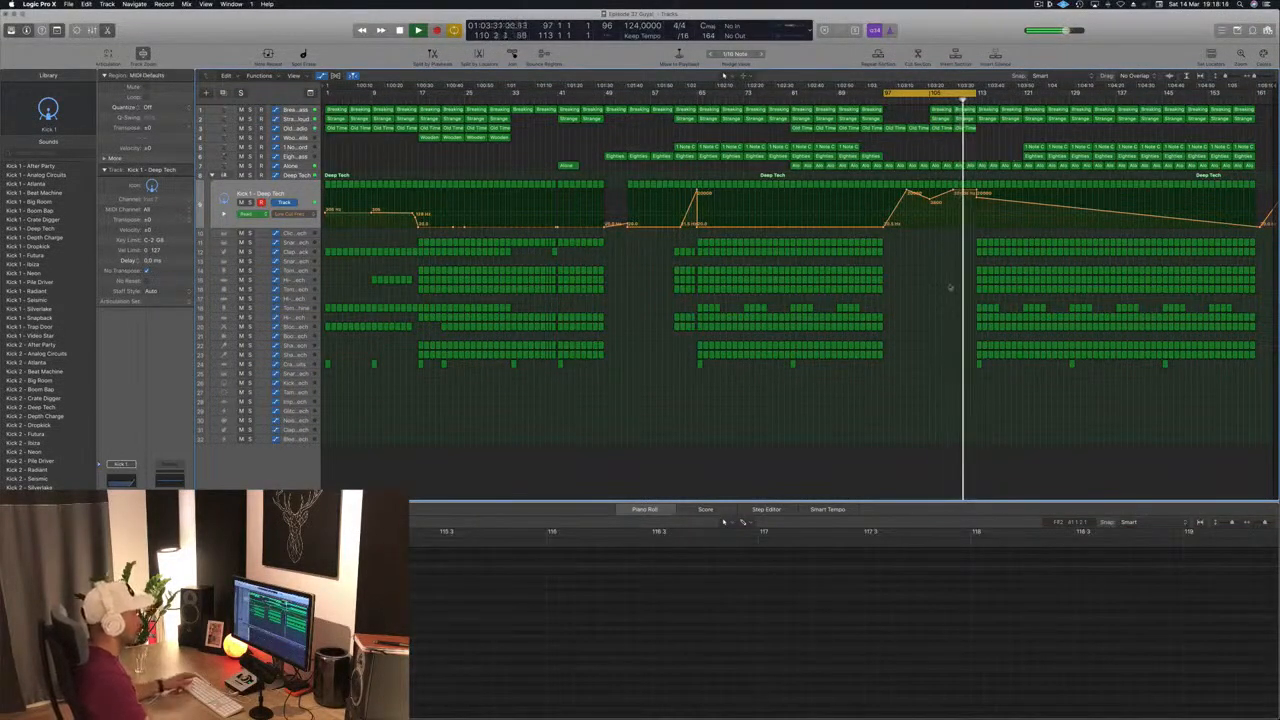
{"action": "left_click_drag", "start_coordinate": [975, 345], "coordinate": [1022, 356]}
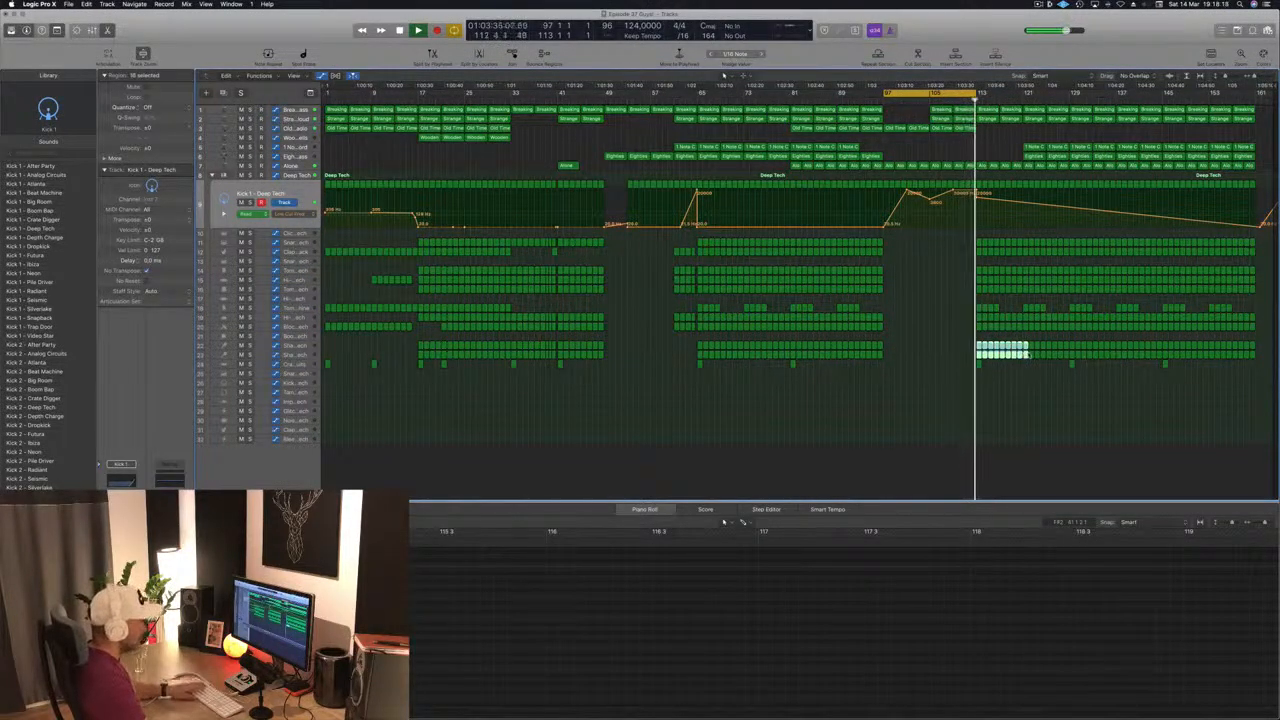
{"action": "key", "text": "BackSpace"}
Extend the cycle range to bar 121 and delete the clap regions between bars 113 and 121
{"action": "left_click_drag", "start_coordinate": [975, 93], "coordinate": [1022, 93]}
{"action": "left_click", "coordinate": [966, 102]}
{"action": "key", "text": "super+Right"}
{"action": "key", "text": "super+Right"}
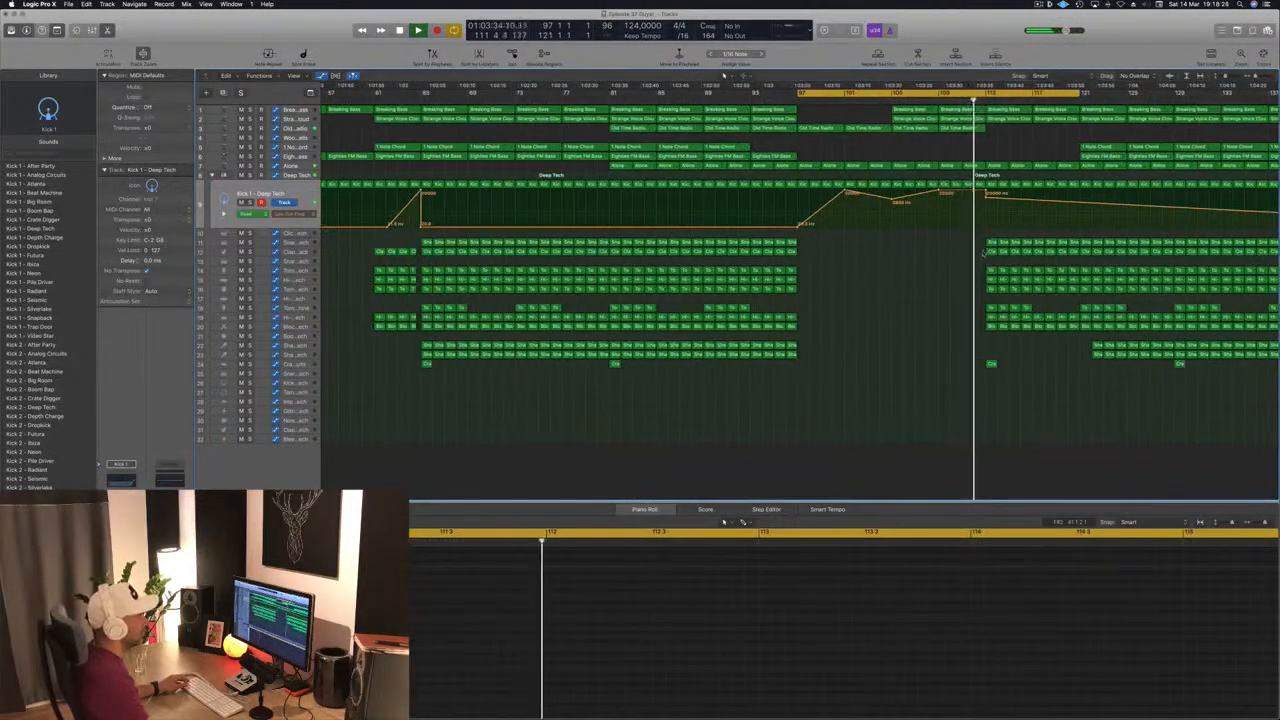
{"action": "left_click_drag", "start_coordinate": [983, 253], "coordinate": [1070, 254]}
{"action": "key", "text": "BackSpace"}
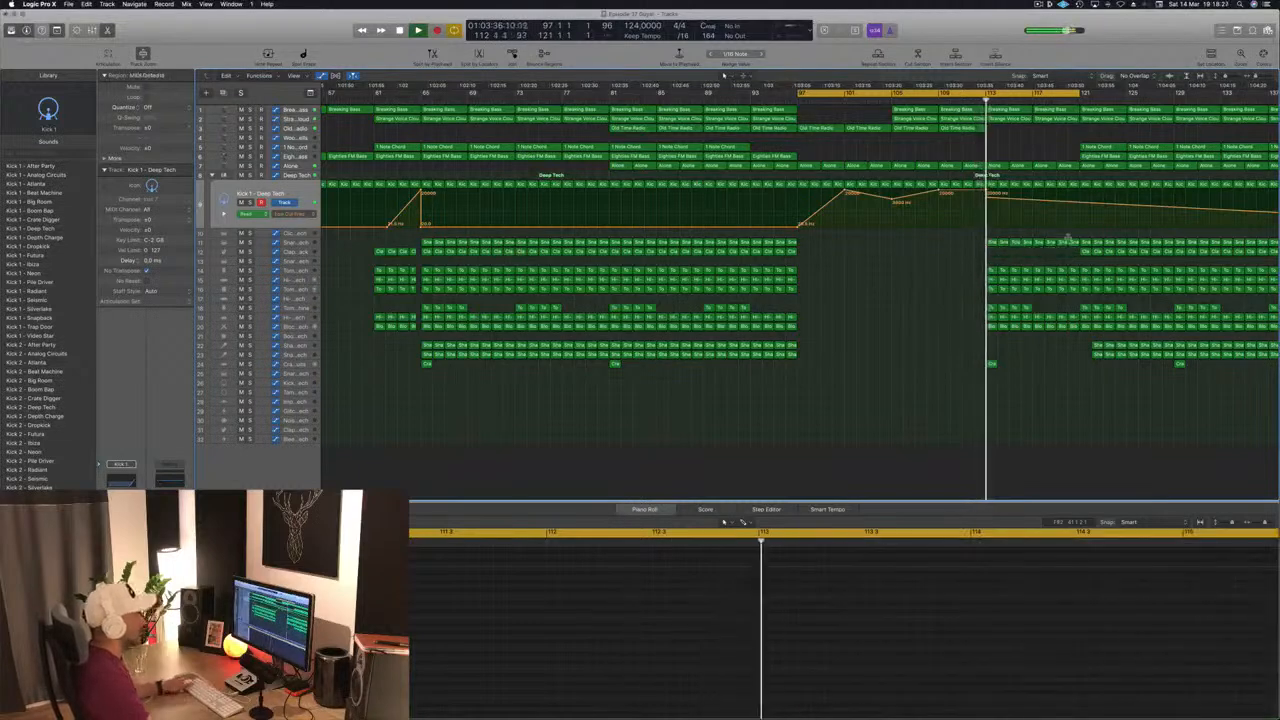
Draw low-cut automation on the Block track that peaks at bar 113 and falls to its minimum at bar 121
{"action": "scroll", "coordinate": [1048, 259], "scroll_direction": "down", "scroll_amount": 2}
{"action": "left_click", "coordinate": [978, 102]}
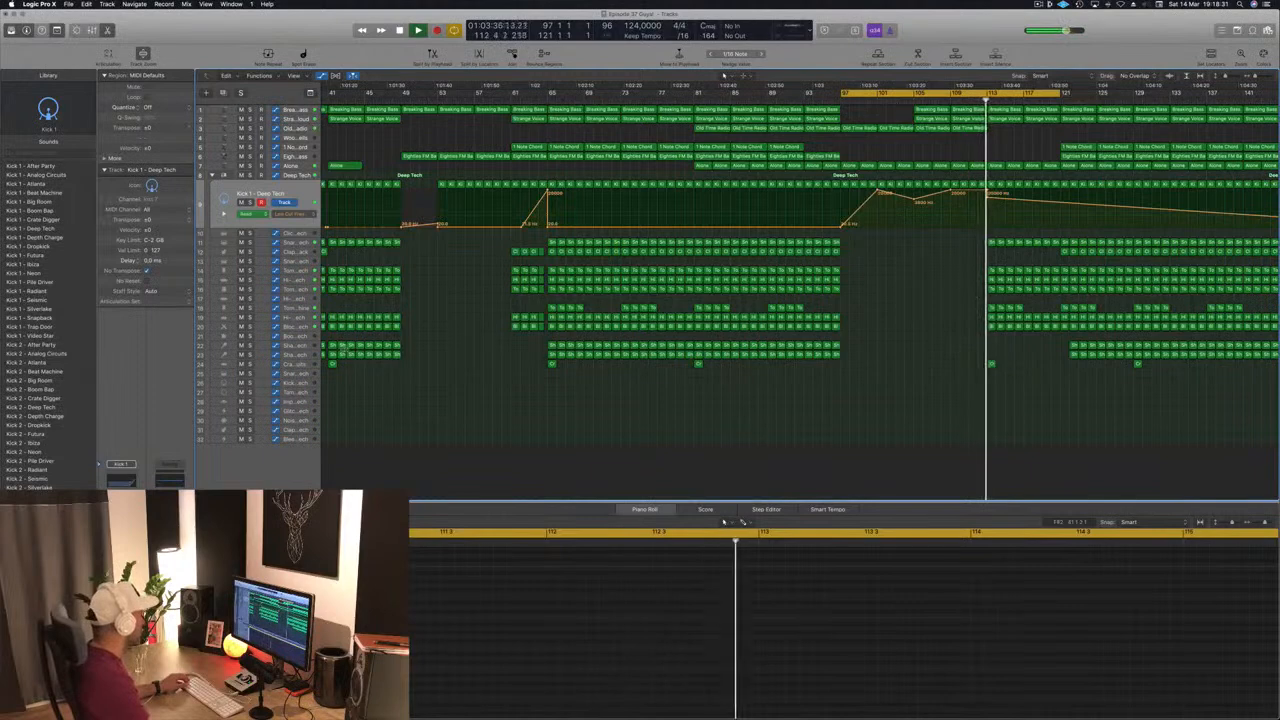
{"action": "left_click", "coordinate": [300, 327]}
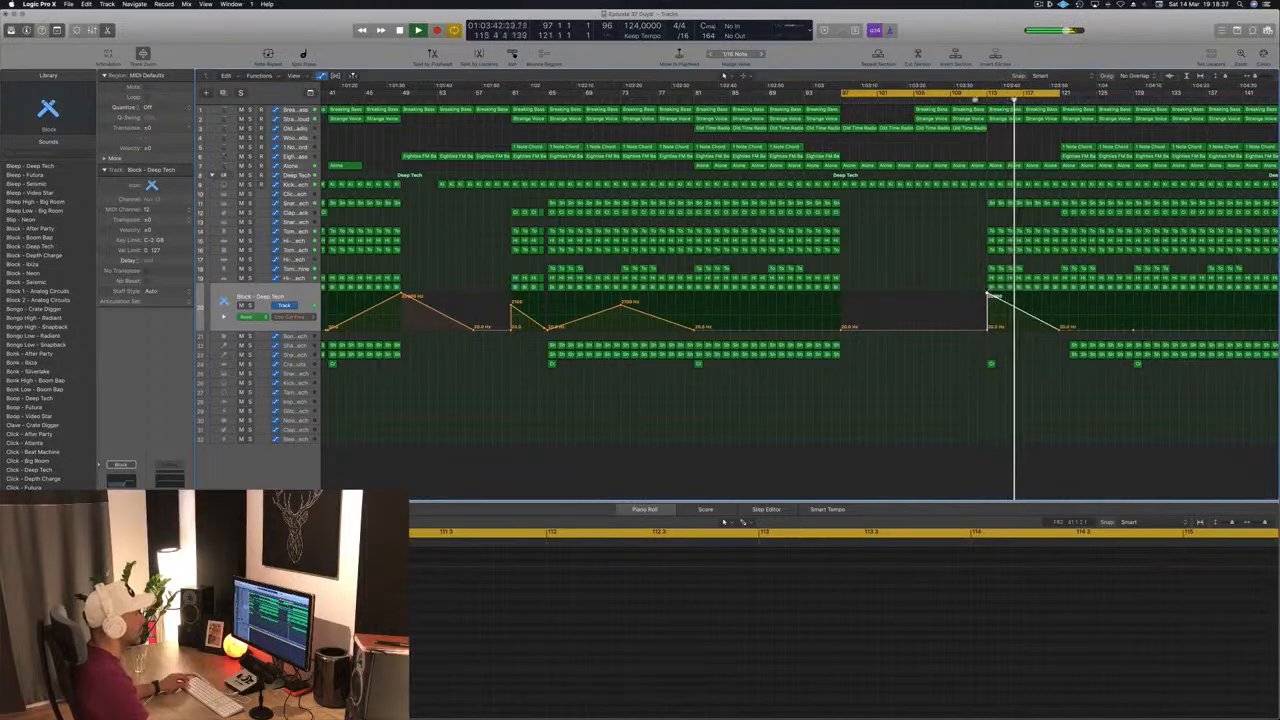
{"action": "scroll", "coordinate": [970, 240], "scroll_direction": "down", "scroll_amount": 4}
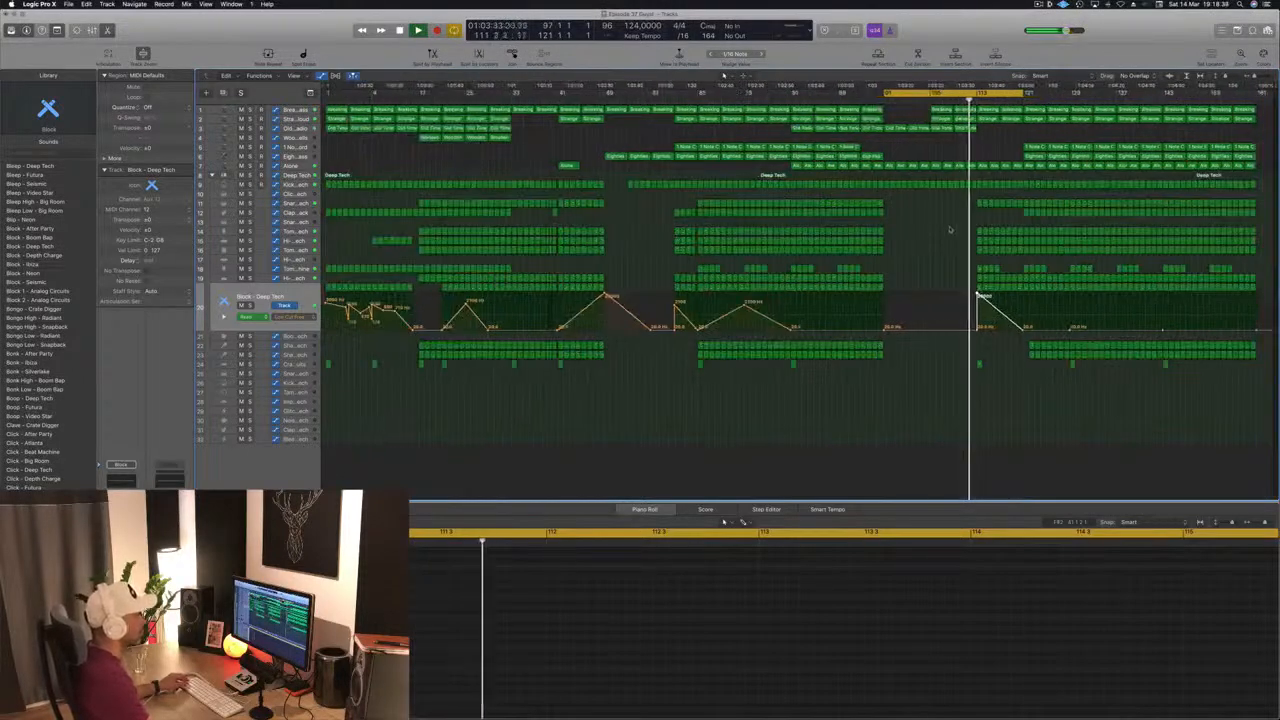
Copy the four Deep Tech tom regions at bar 113 to bar 117 so the pattern continues to bar 121
{"action": "scroll", "coordinate": [974, 257], "scroll_direction": "up", "scroll_amount": 3}
{"action": "left_click_drag", "start_coordinate": [968, 244], "coordinate": [1049, 240]}
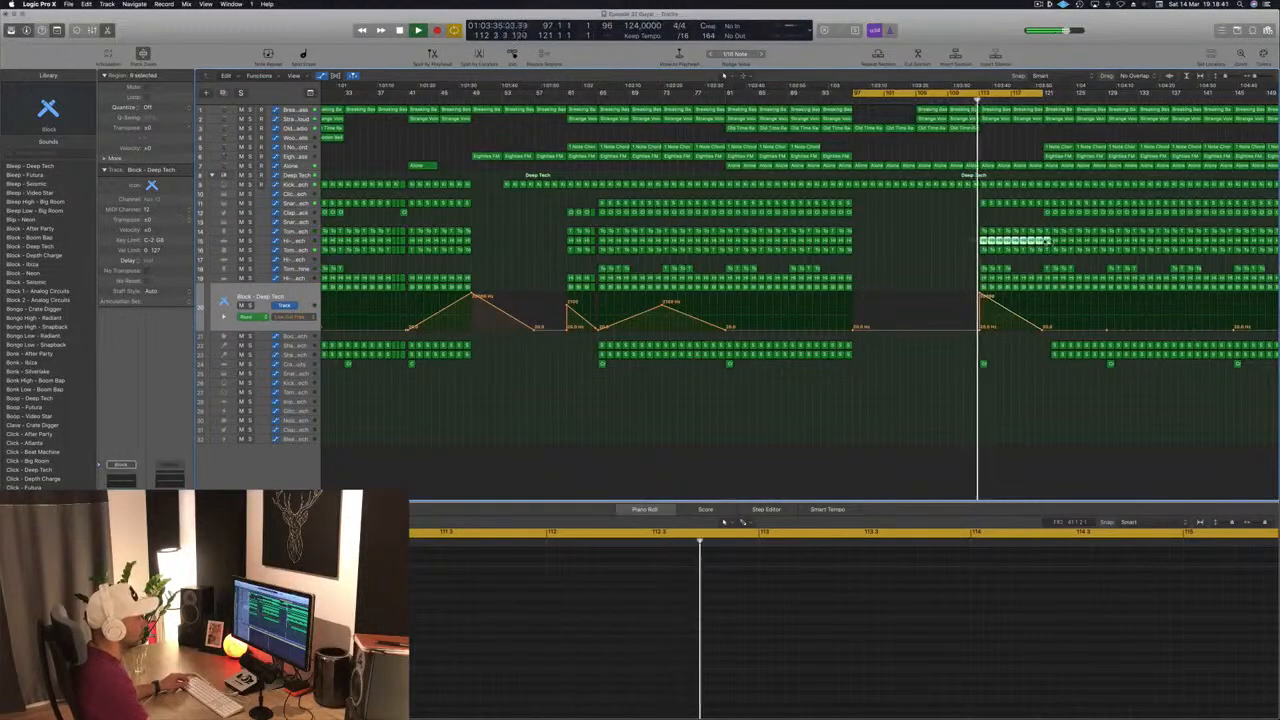
{"action": "left_click", "coordinate": [973, 244]}
{"action": "scroll", "coordinate": [916, 245], "scroll_direction": "down", "scroll_amount": 3}
{"action": "scroll", "coordinate": [918, 247], "scroll_direction": "up", "scroll_amount": 3}
{"action": "key", "text": "space"}
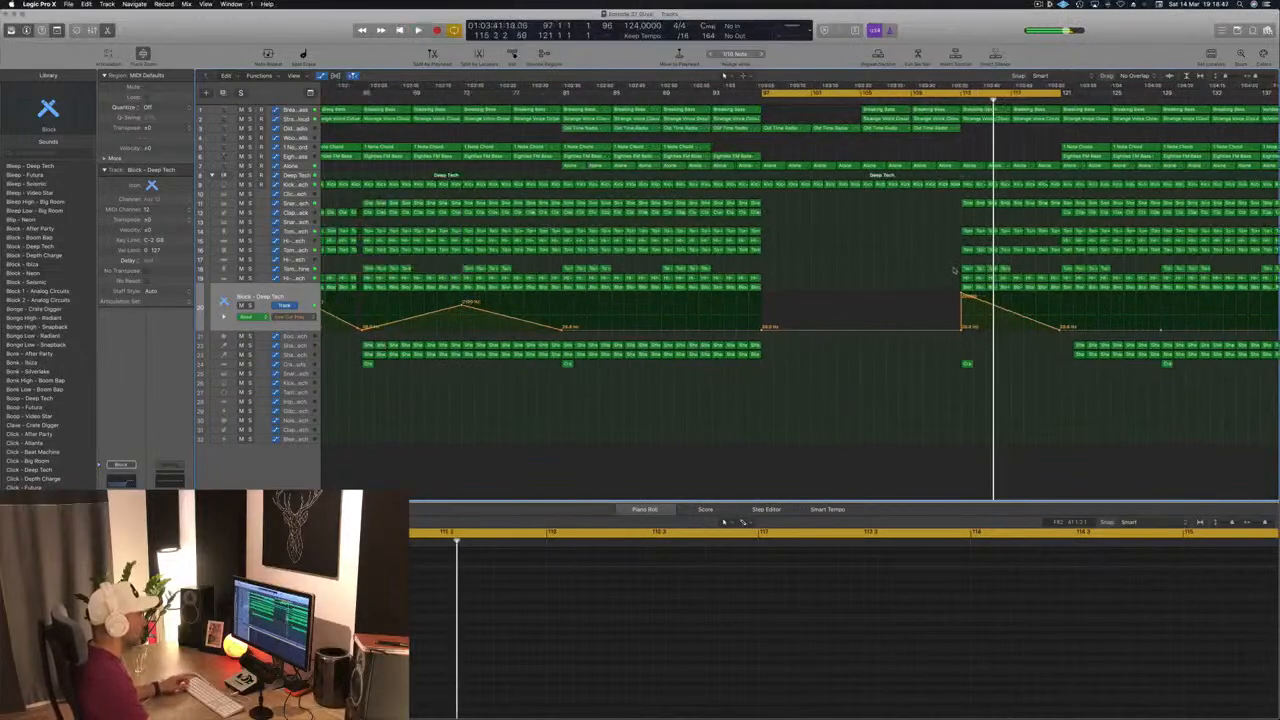
{"action": "left_click_drag", "start_coordinate": [968, 270], "coordinate": [1019, 271]}
{"action": "key", "text": "space"}
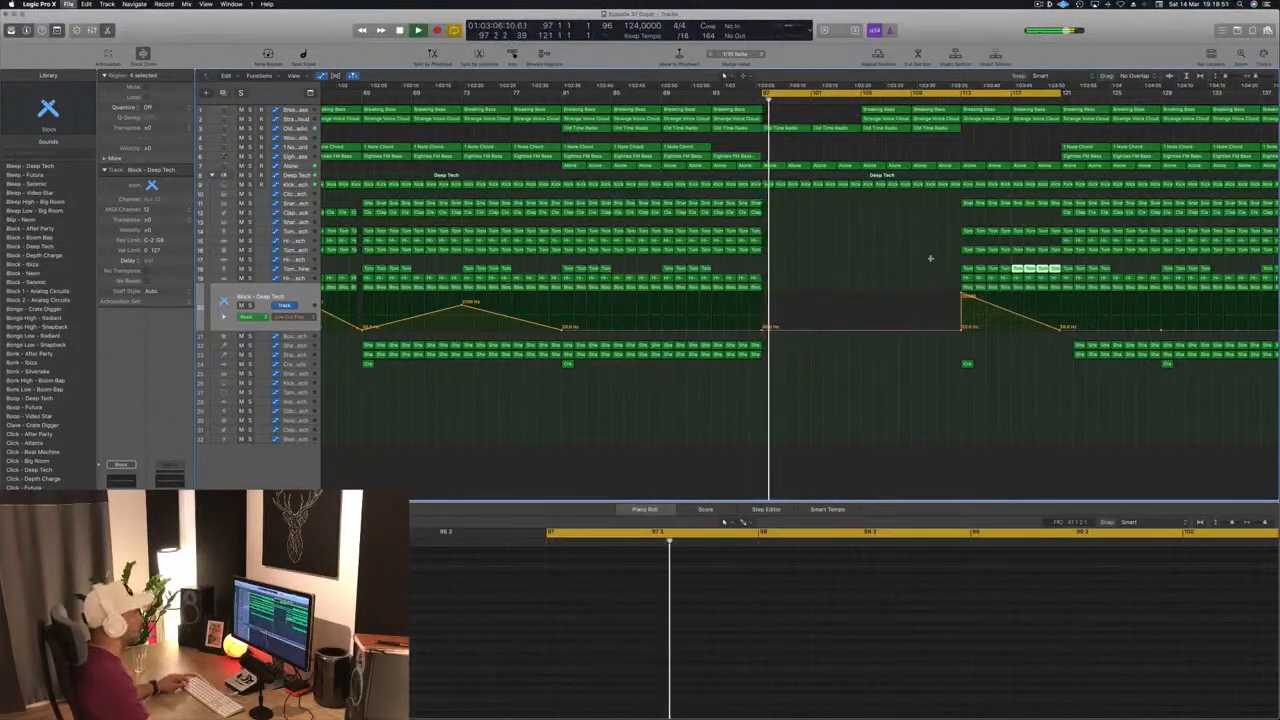
Copy two Old Time Radio regions to bar 113 to extend them to bar 121, and replay from bar 81
{"action": "key", "text": "super+Left"}
{"action": "key", "text": "super+Left"}
{"action": "mouse_move", "coordinate": [997, 134]}
{"action": "left_mouse_down"}
{"action": "mouse_move", "coordinate": [945, 128]}
{"action": "mouse_move", "coordinate": [997, 133]}
{"action": "left_mouse_up"}
{"action": "key", "text": "super+Left"}
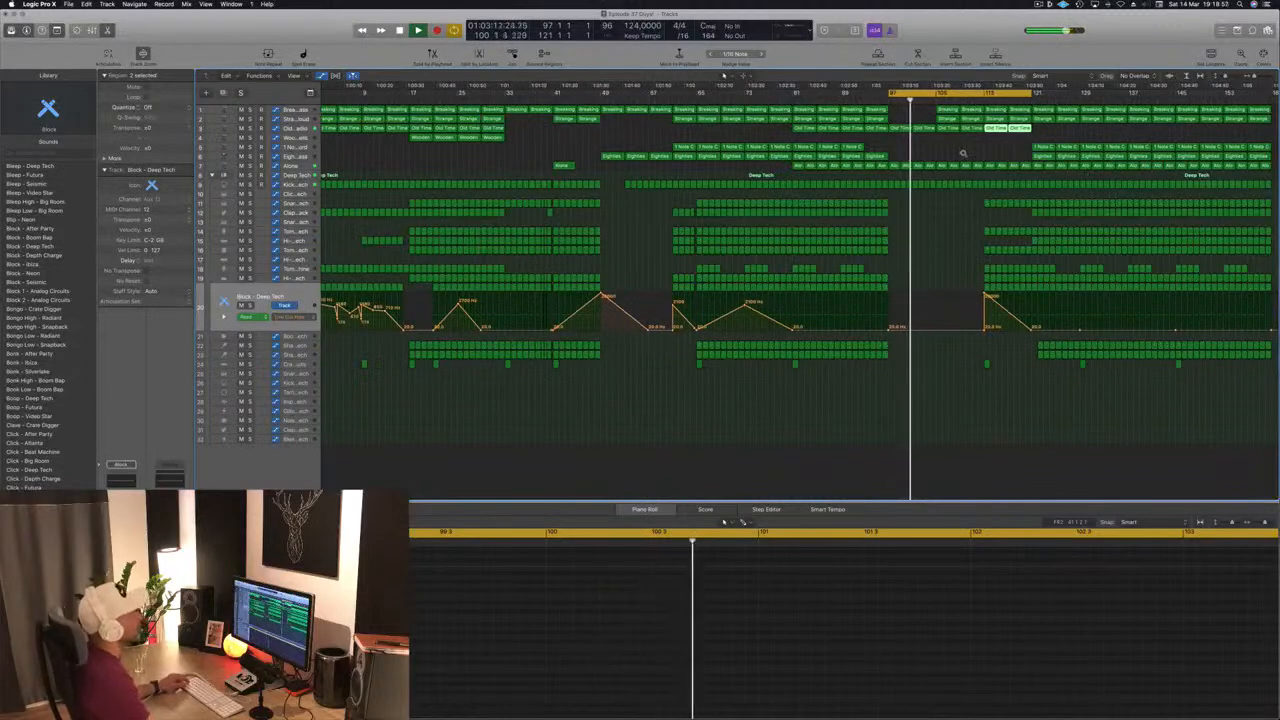
{"action": "key", "text": "super+Left"}
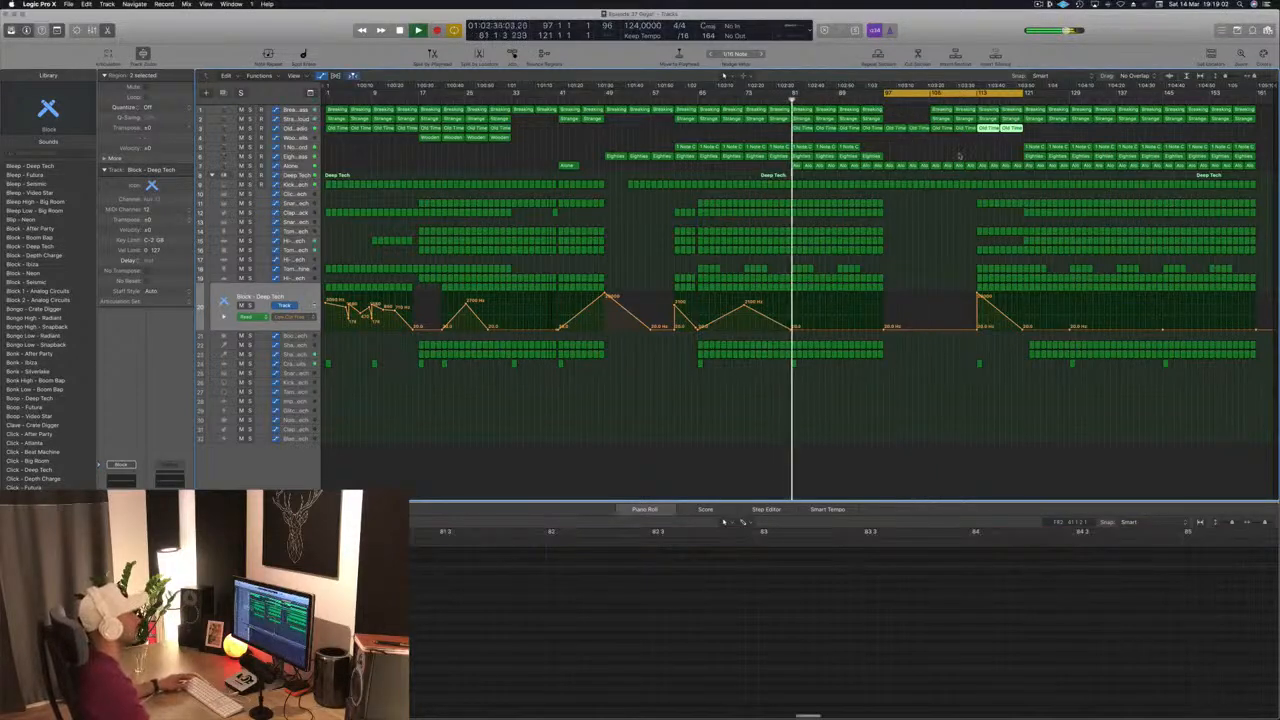
{"action": "left_click", "coordinate": [905, 155]}
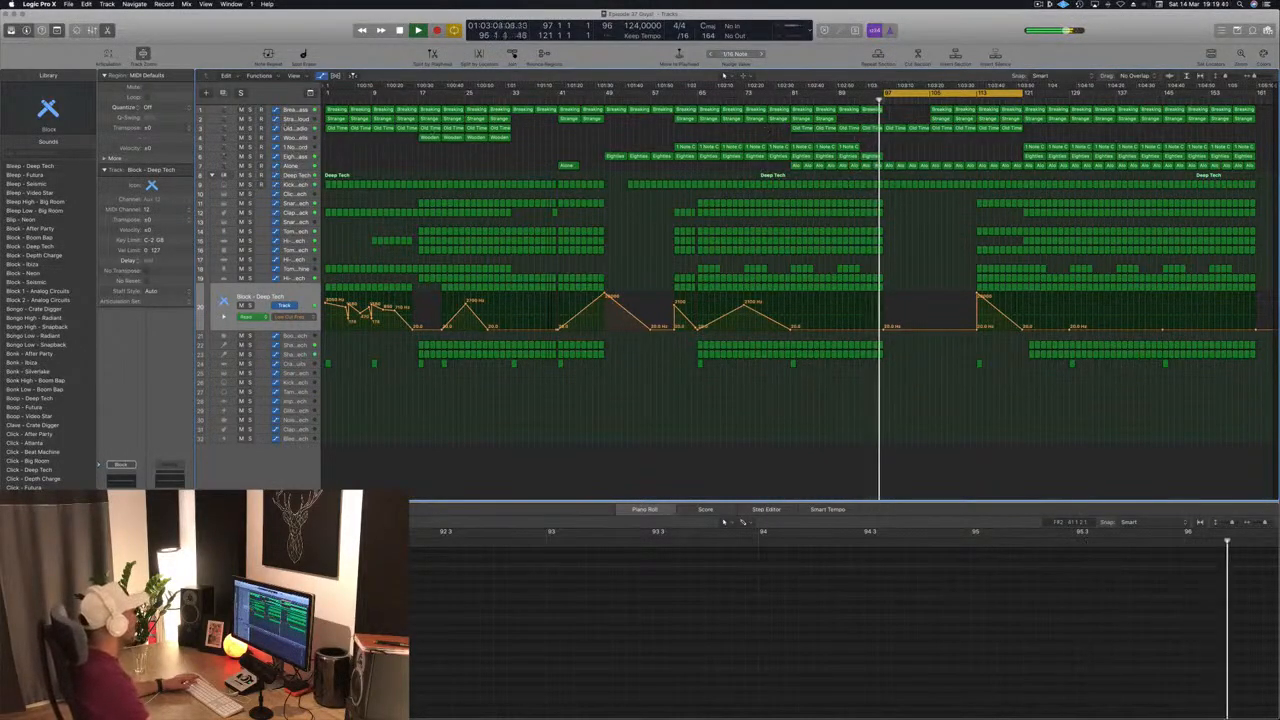
Select the Old Time Radio track and clear its volume automation
{"action": "left_click", "coordinate": [225, 128]}
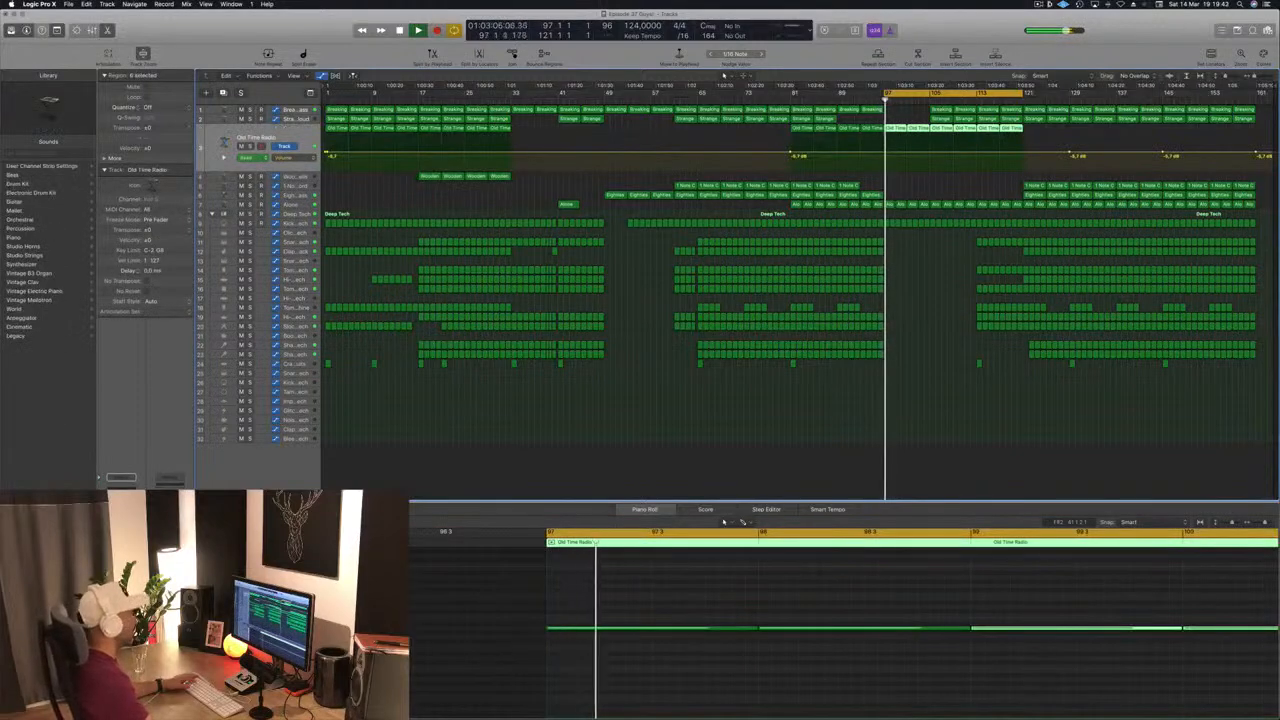
{"action": "key", "text": "a"}
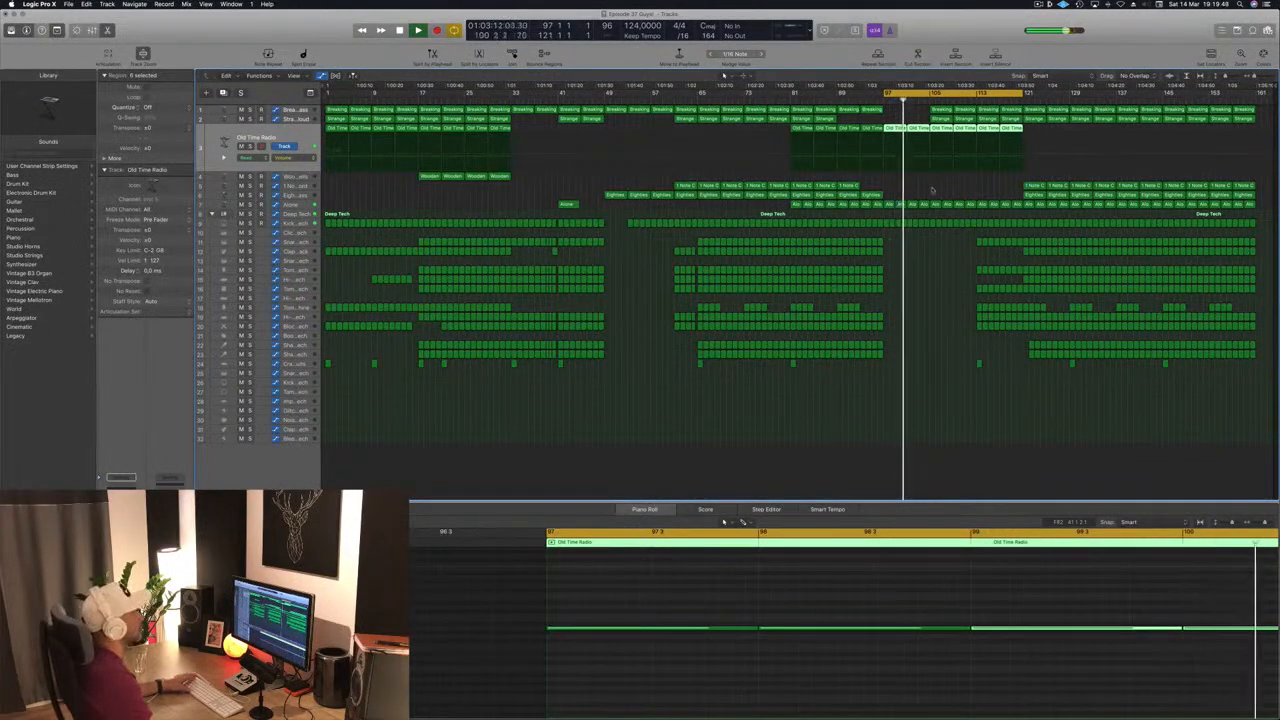
Delete the Old Time Radio region at bar 101 and the clap and hi-hat regions from bar 121 to 129
{"action": "key", "text": "BackSpace"}
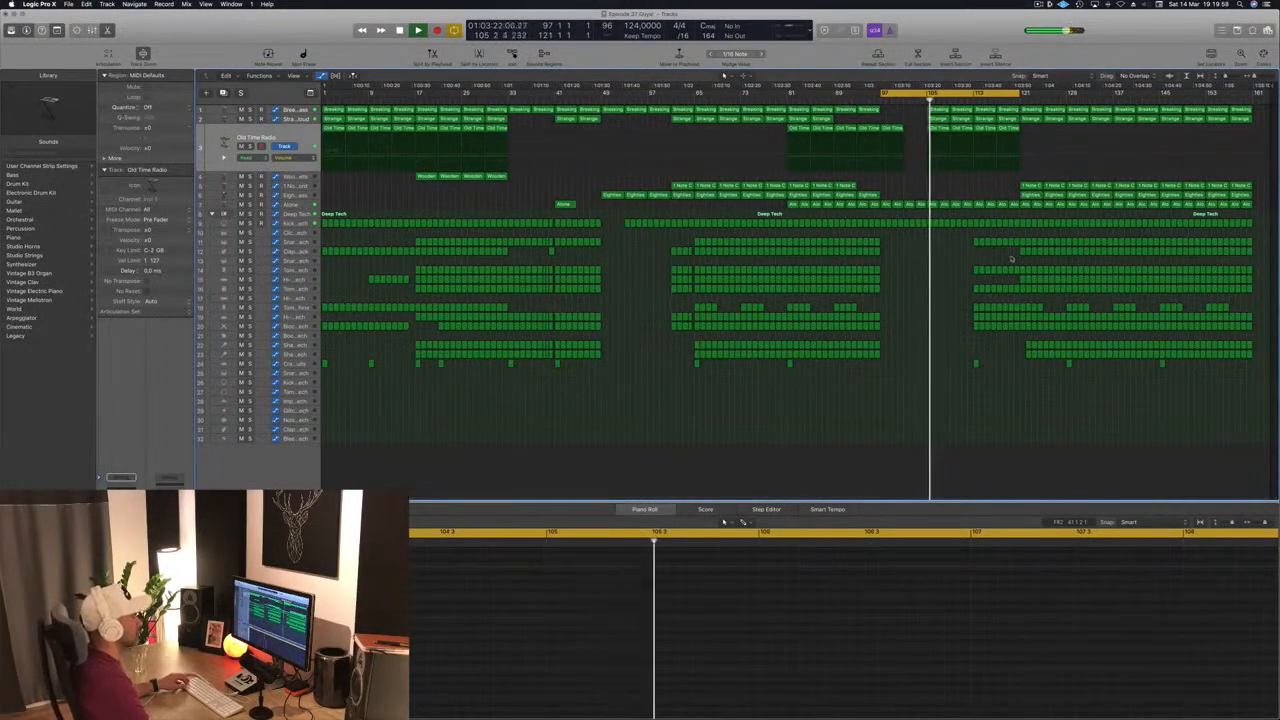
{"action": "left_click_drag", "start_coordinate": [1013, 256], "coordinate": [1062, 281]}
{"action": "key", "text": "BackSpace"}
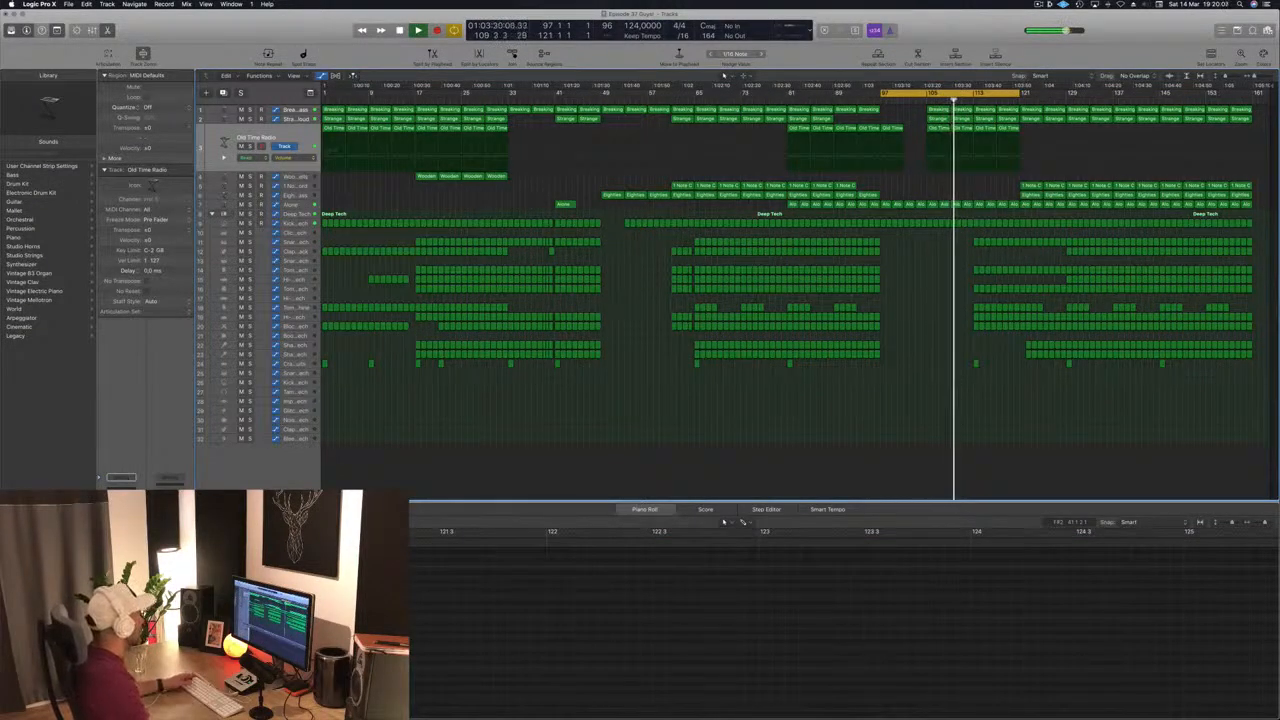
Delete the eight Snare 1 regions from bar 113 to 121 on the Deep Tech kit
{"action": "left_click", "coordinate": [704, 286]}
{"action": "left_click", "coordinate": [935, 296]}
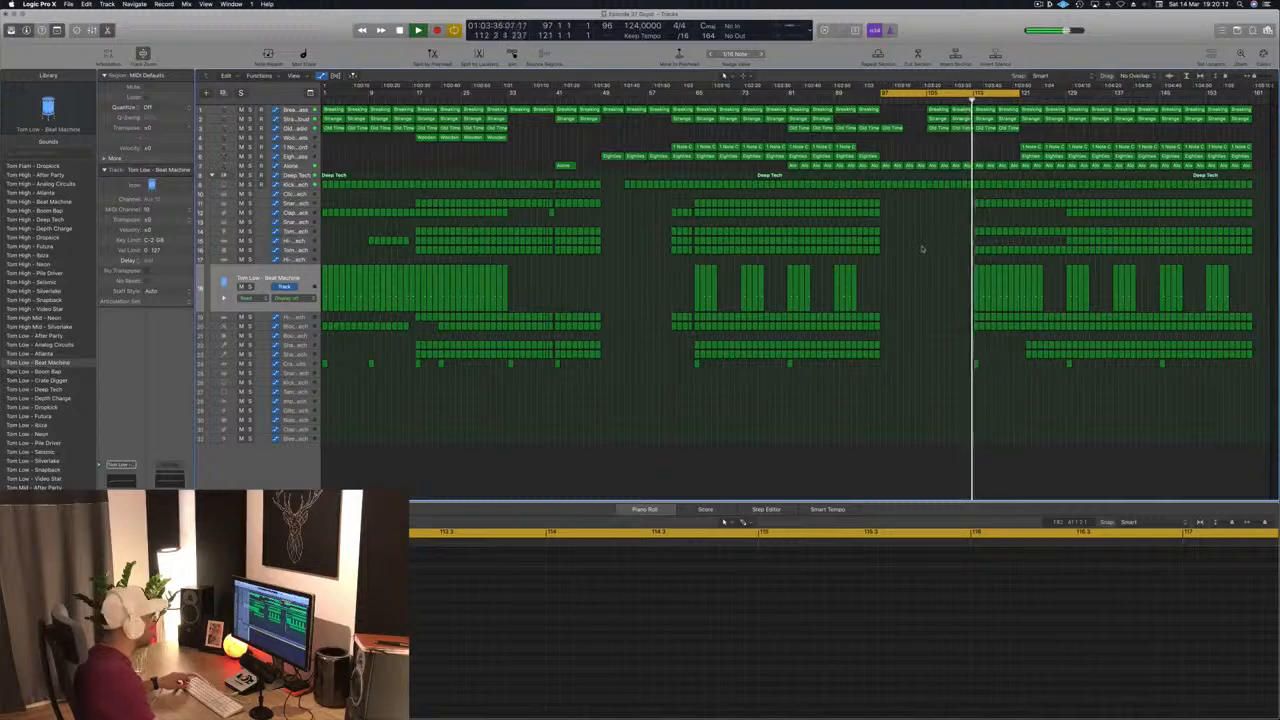
{"action": "scroll", "coordinate": [962, 249], "scroll_direction": "right", "scroll_amount": 5}
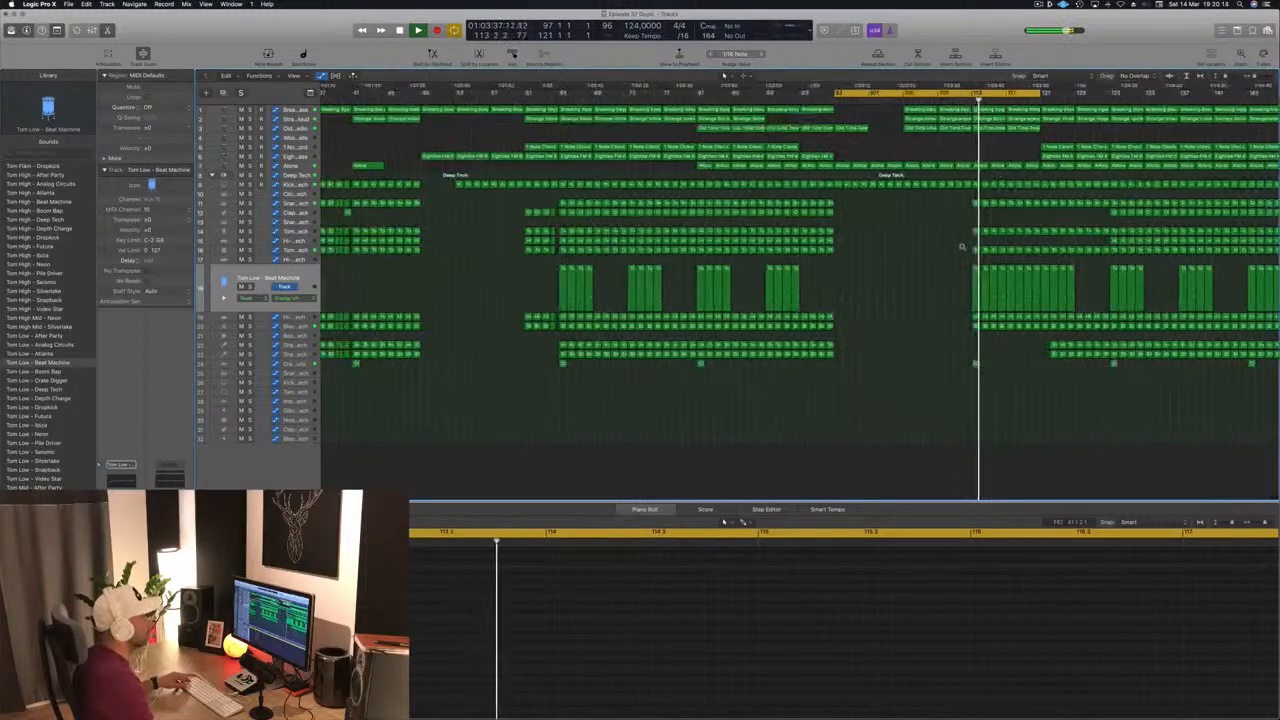
{"action": "scroll", "coordinate": [998, 240], "scroll_direction": "down", "scroll_amount": 2}
{"action": "scroll", "coordinate": [1005, 227], "scroll_direction": "up", "scroll_amount": 2}
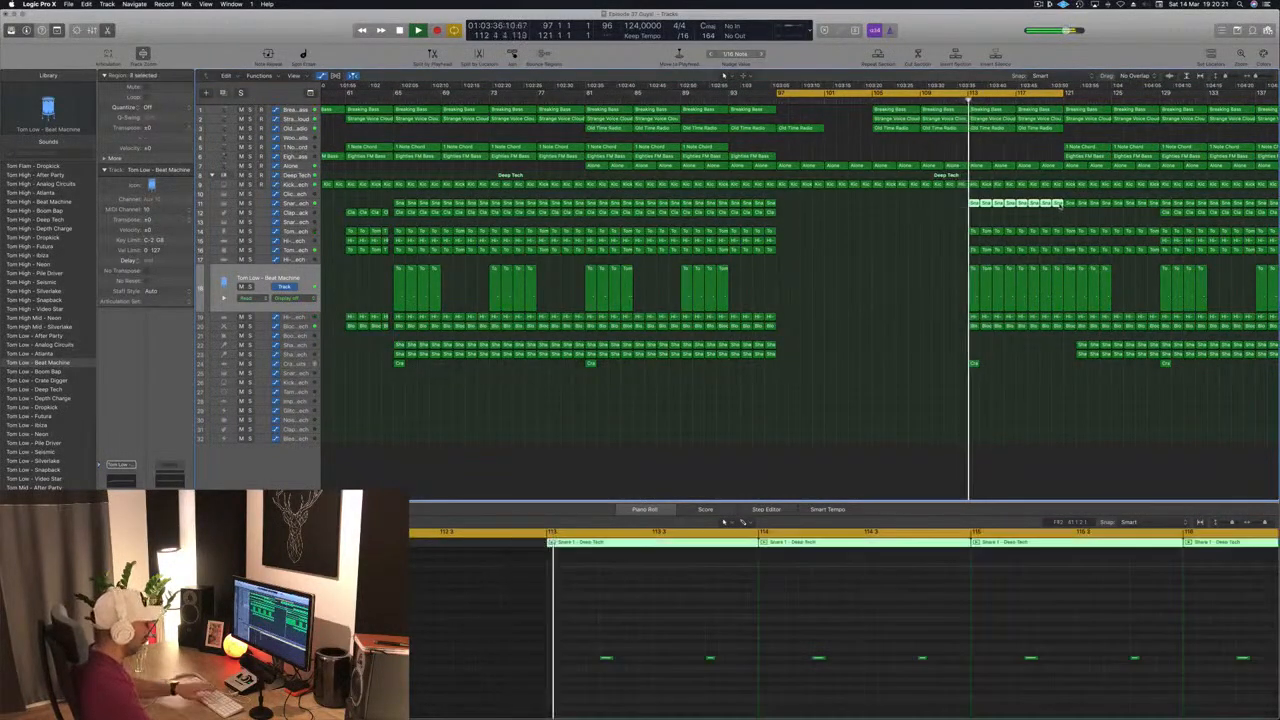
{"action": "key", "text": "Delete"}
{"action": "scroll", "coordinate": [1047, 210], "scroll_direction": "up", "scroll_amount": 2}
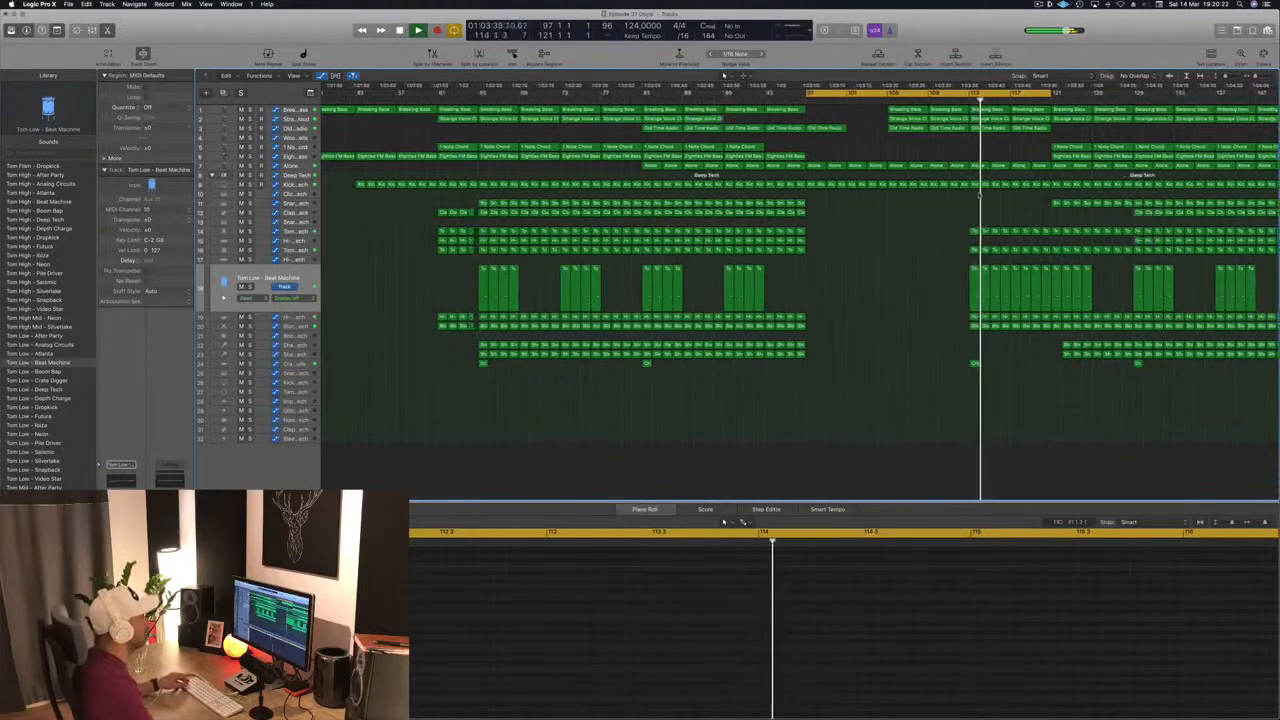
Reshape the Kick 1 low-cut automation to fall from bar 113 through about 430 Hz at bar 117 to its minimum at bar 121
{"action": "left_click", "coordinate": [294, 185]}
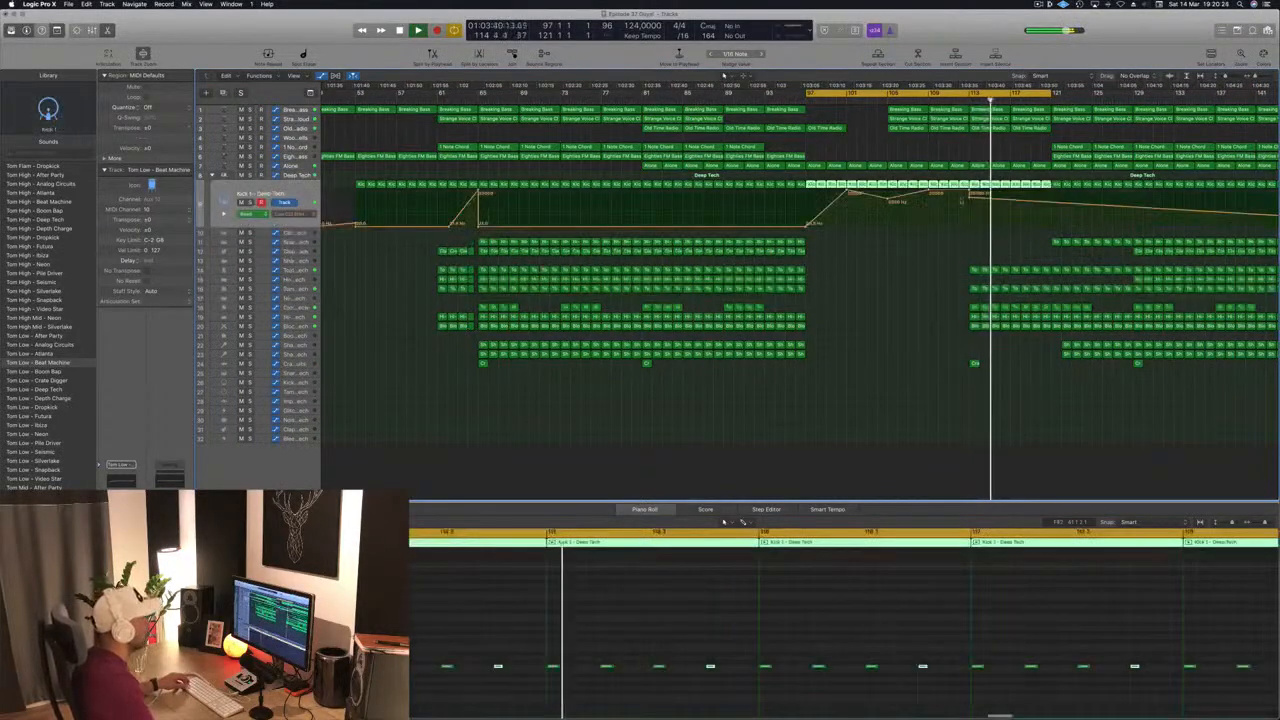
{"action": "left_click_drag", "start_coordinate": [1004, 199], "coordinate": [1004, 206]}
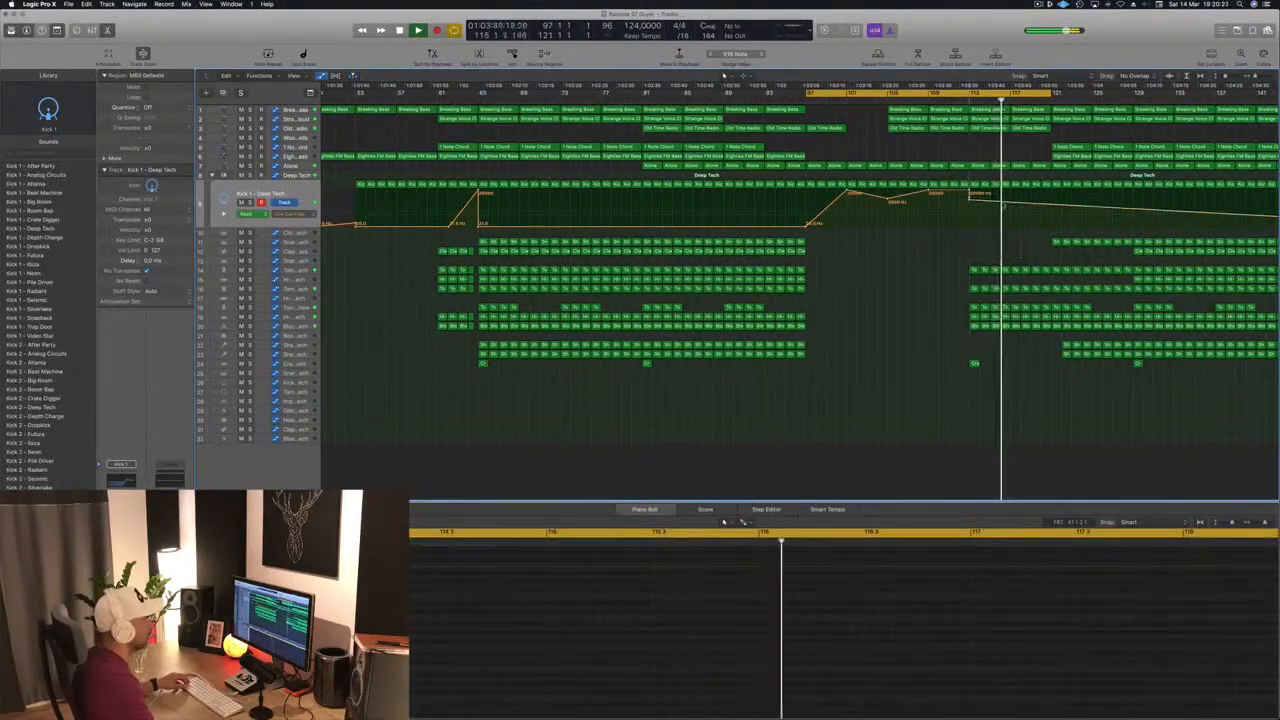
{"action": "left_click", "coordinate": [1013, 206]}
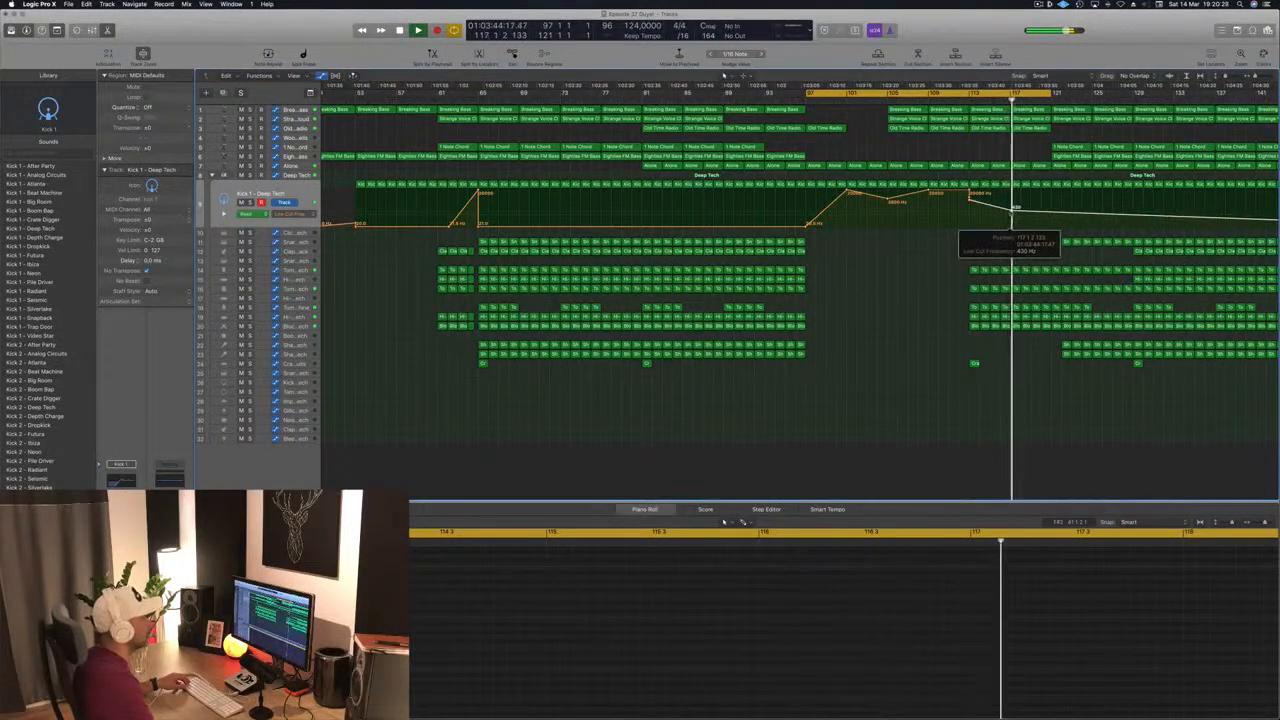
{"action": "left_click_drag", "start_coordinate": [1050, 209], "coordinate": [1052, 222]}
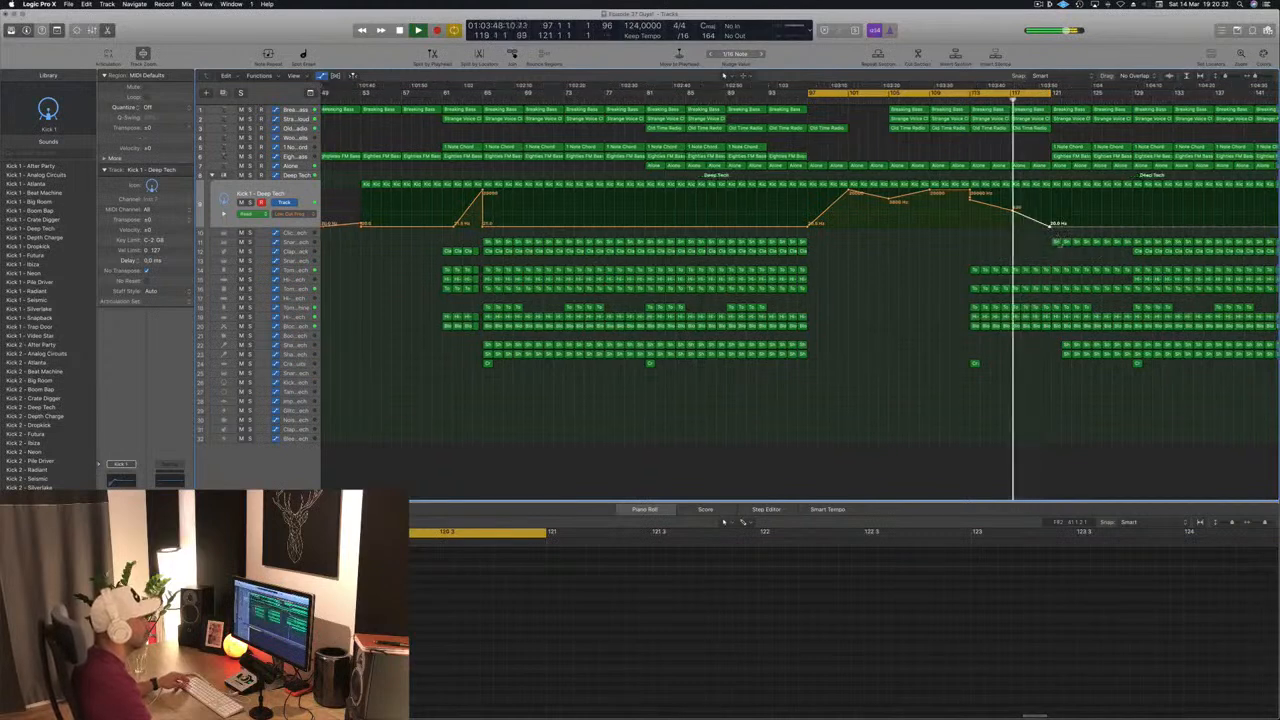
Extend the cycle range to bar 129 and remove the Kick 1 low-cut point at bar 117
{"action": "key", "text": "super+Left"}
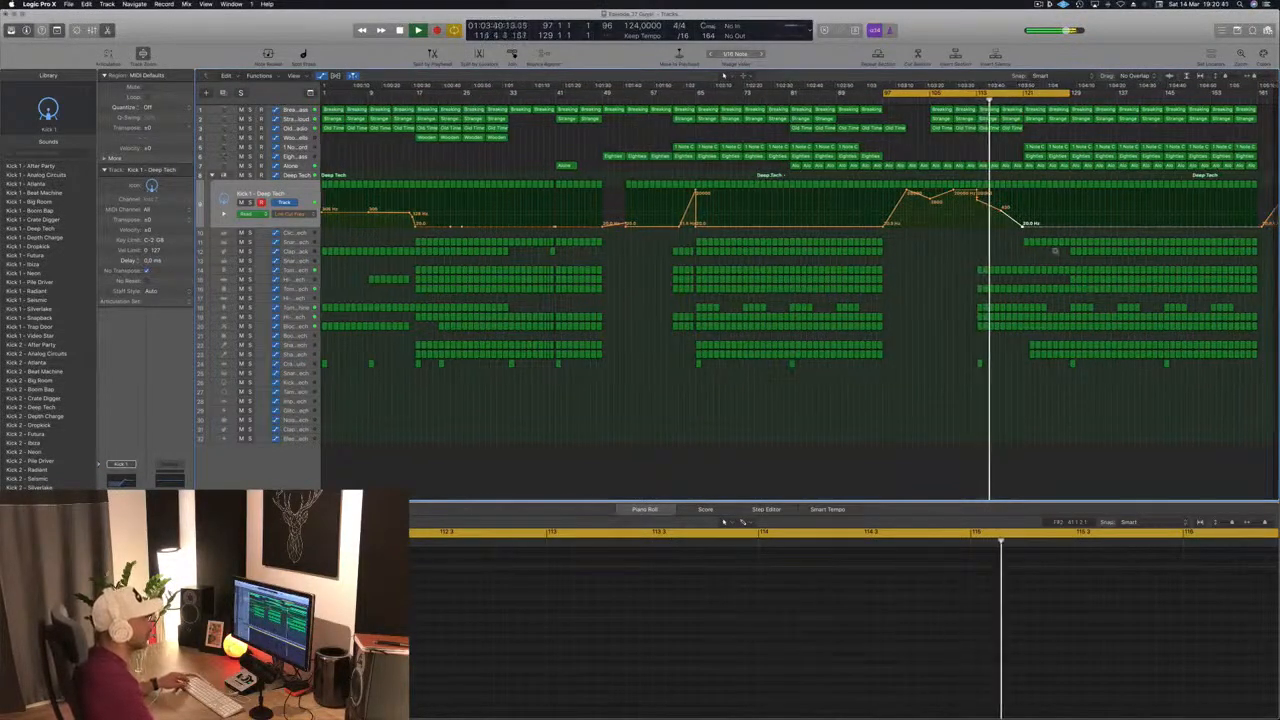
{"action": "key", "text": "super+Right"}
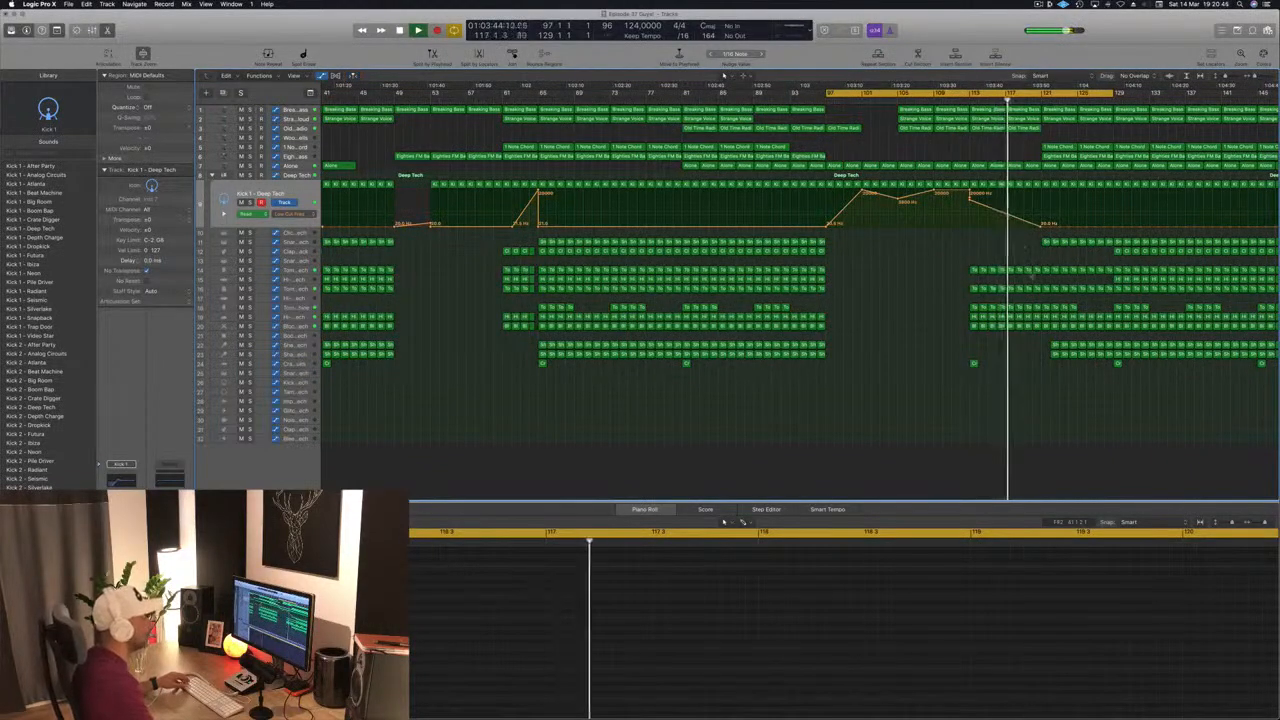
{"action": "key", "text": "super+Left"}
{"action": "key", "text": "super+Left"}
{"action": "key", "text": "super+Right"}
{"action": "key", "text": "super+Right"}
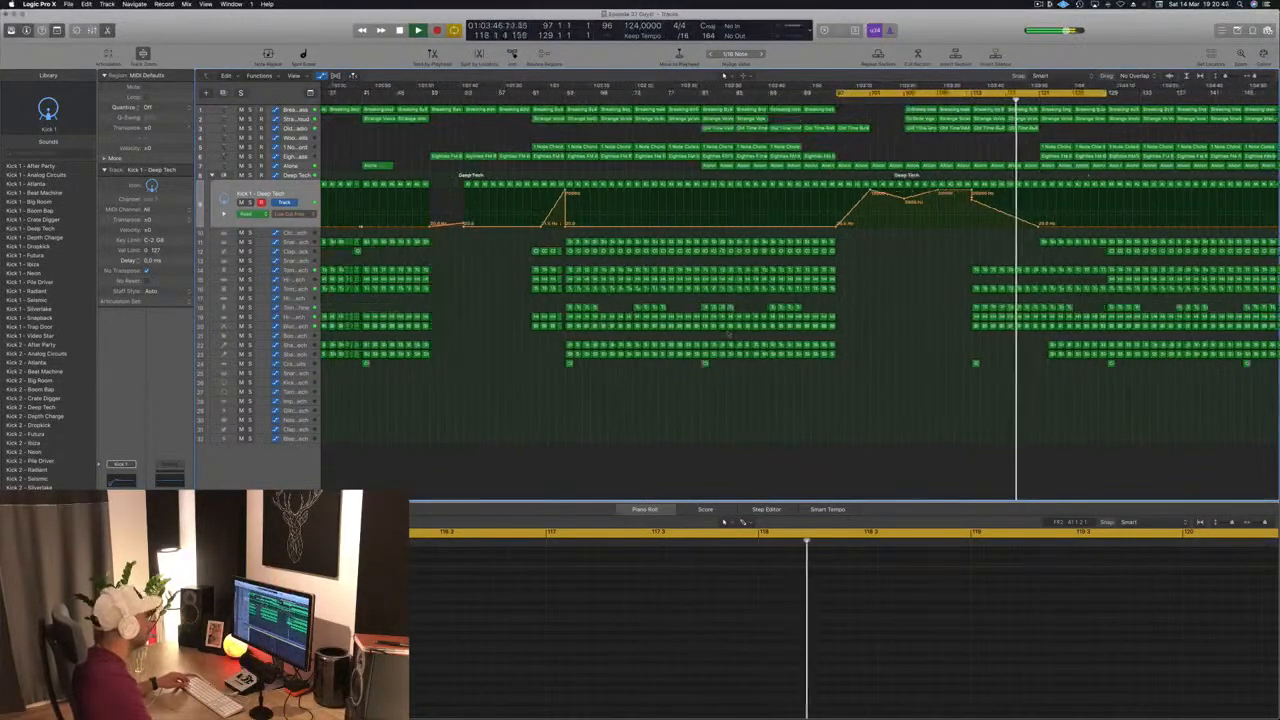
Raise the Block track's low-cut point at bar 121 to about 1220 Hz so the slope ends at bar 129
{"action": "left_click", "coordinate": [903, 326]}
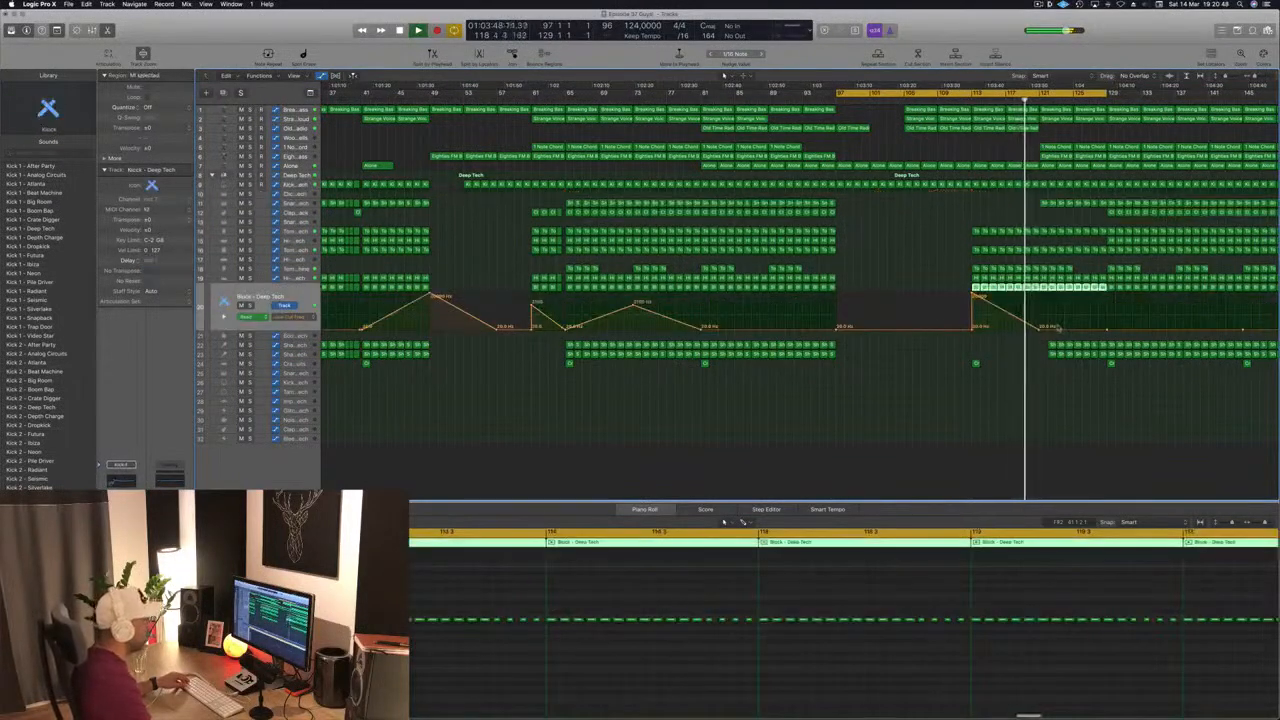
{"action": "left_click", "coordinate": [1039, 330]}
{"action": "left_click_drag", "start_coordinate": [1039, 329], "coordinate": [1039, 307]}
Delete the 1 Note Chord and Eighties FM Bass regions from bar 121 to 129, and save the project
{"action": "key", "text": "super+Left"}
{"action": "left_click_drag", "start_coordinate": [1011, 144], "coordinate": [1057, 157]}
{"action": "key", "text": "Delete"}
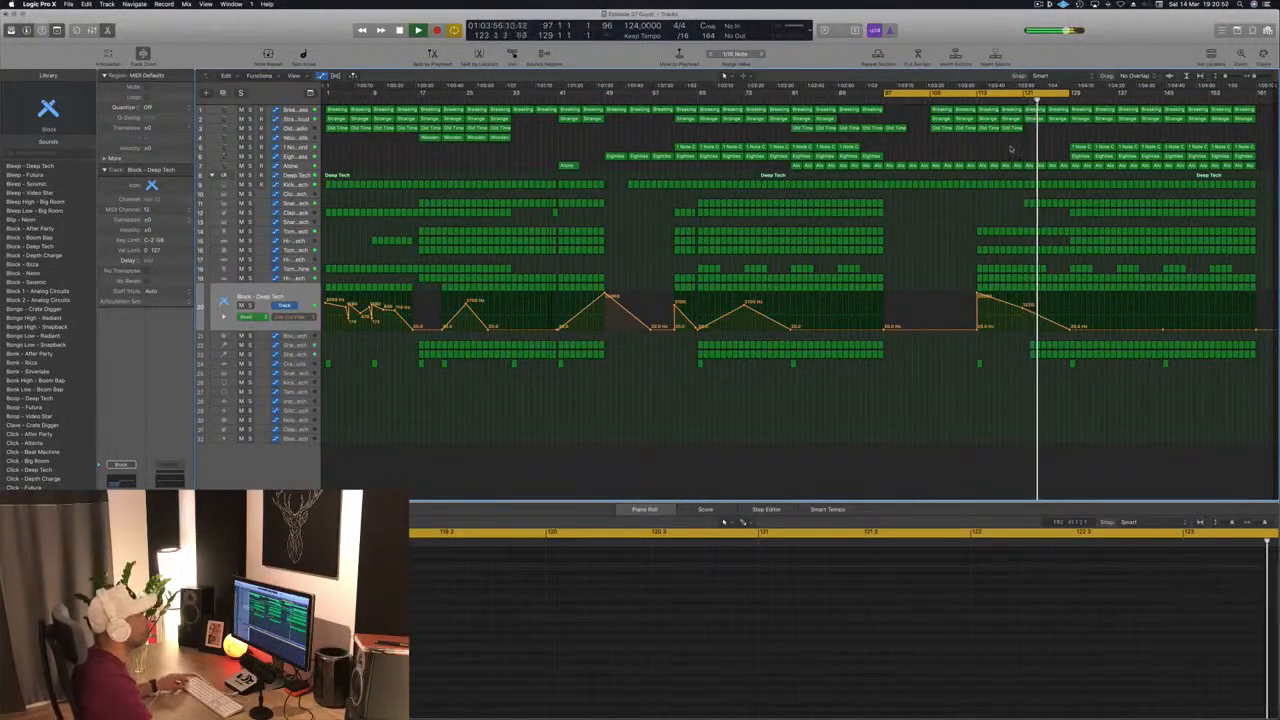
{"action": "left_click", "coordinate": [972, 96]}
{"action": "key", "text": "super+s"}
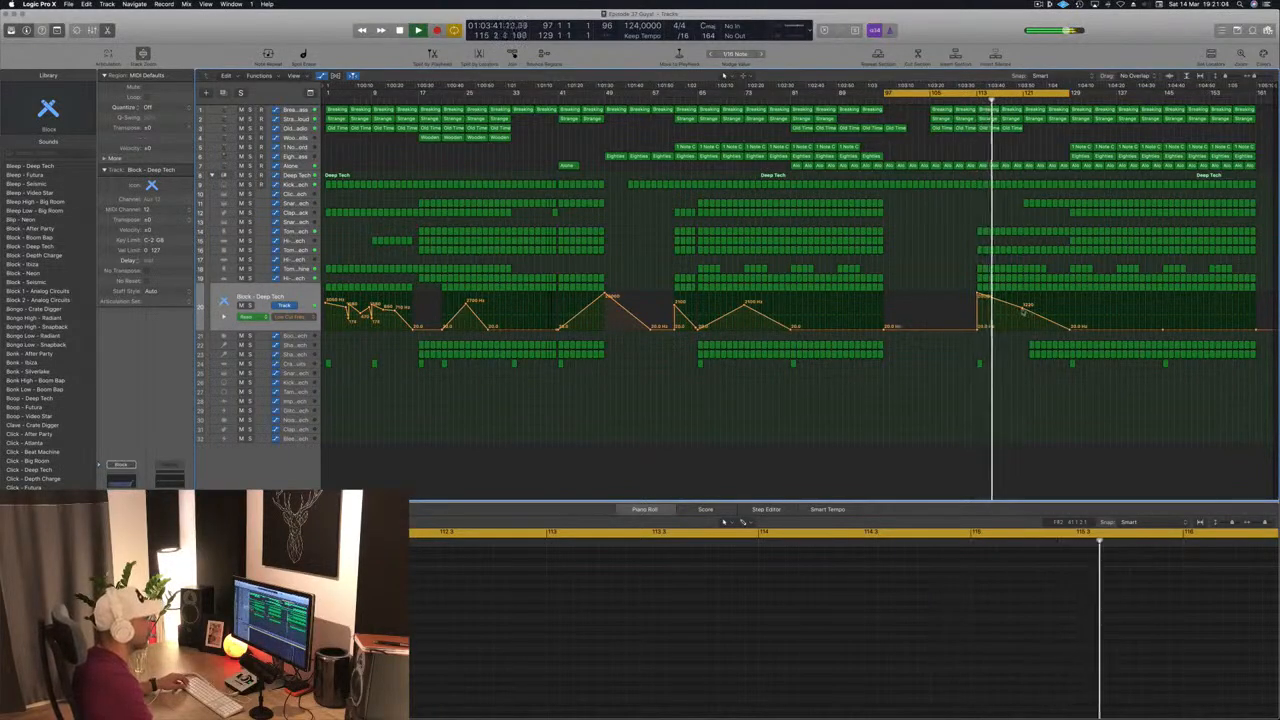
Add a Block low-cut point just before bar 129 so the filter stays raised and drops sharply at bar 129
{"action": "left_click_drag", "start_coordinate": [1022, 307], "coordinate": [1023, 308]}
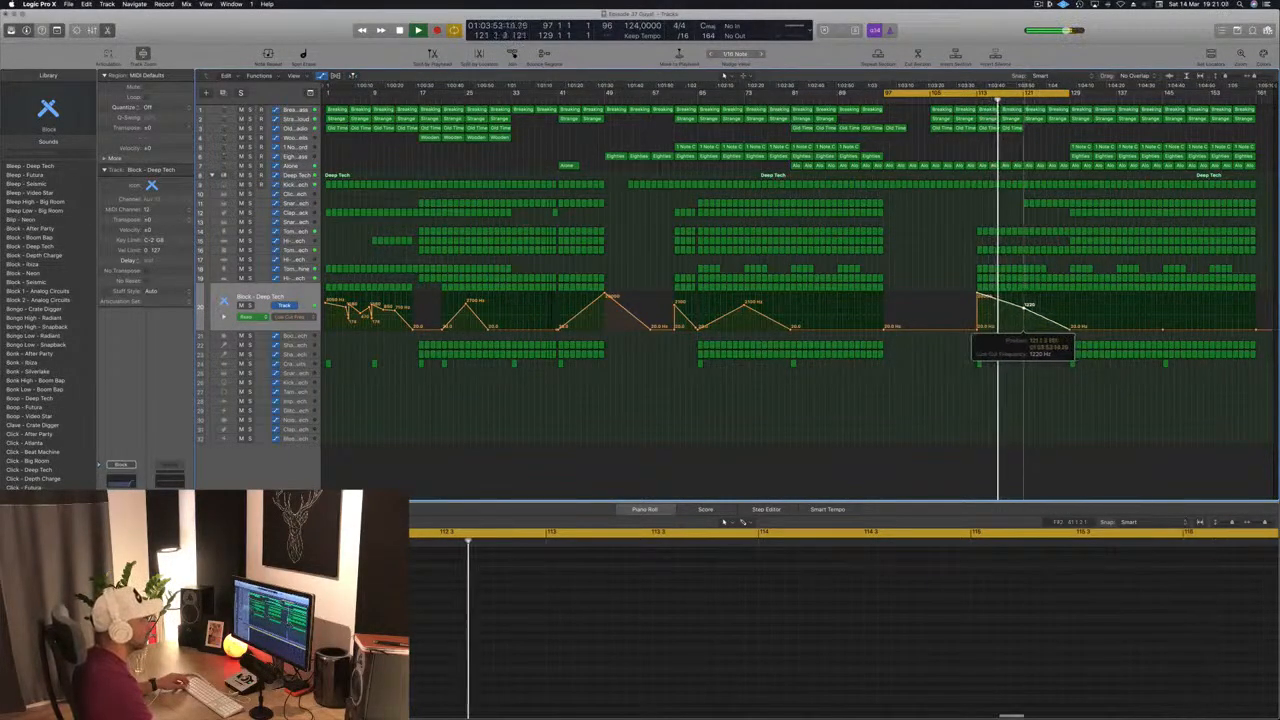
{"action": "left_click_drag", "start_coordinate": [1024, 306], "coordinate": [1064, 306]}
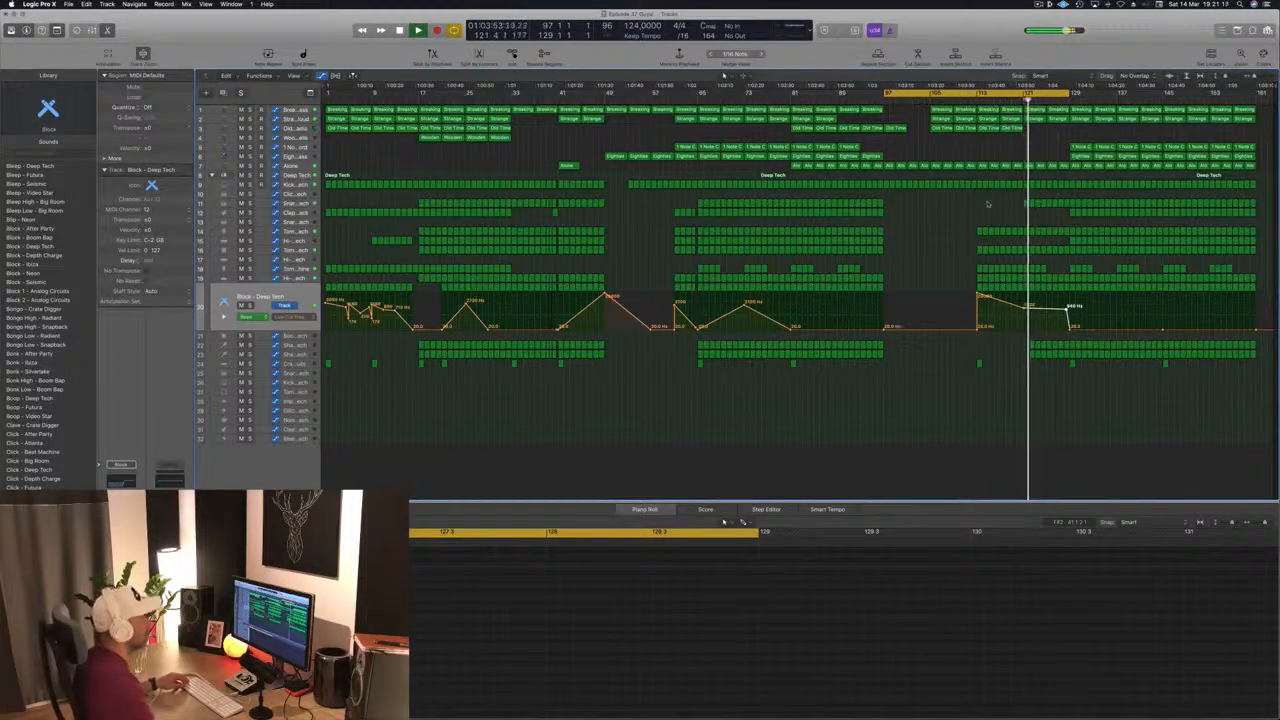
Extend the regions on the two shaker tracks backwards so both patterns start at bar 121
{"action": "left_click", "coordinate": [1011, 128]}
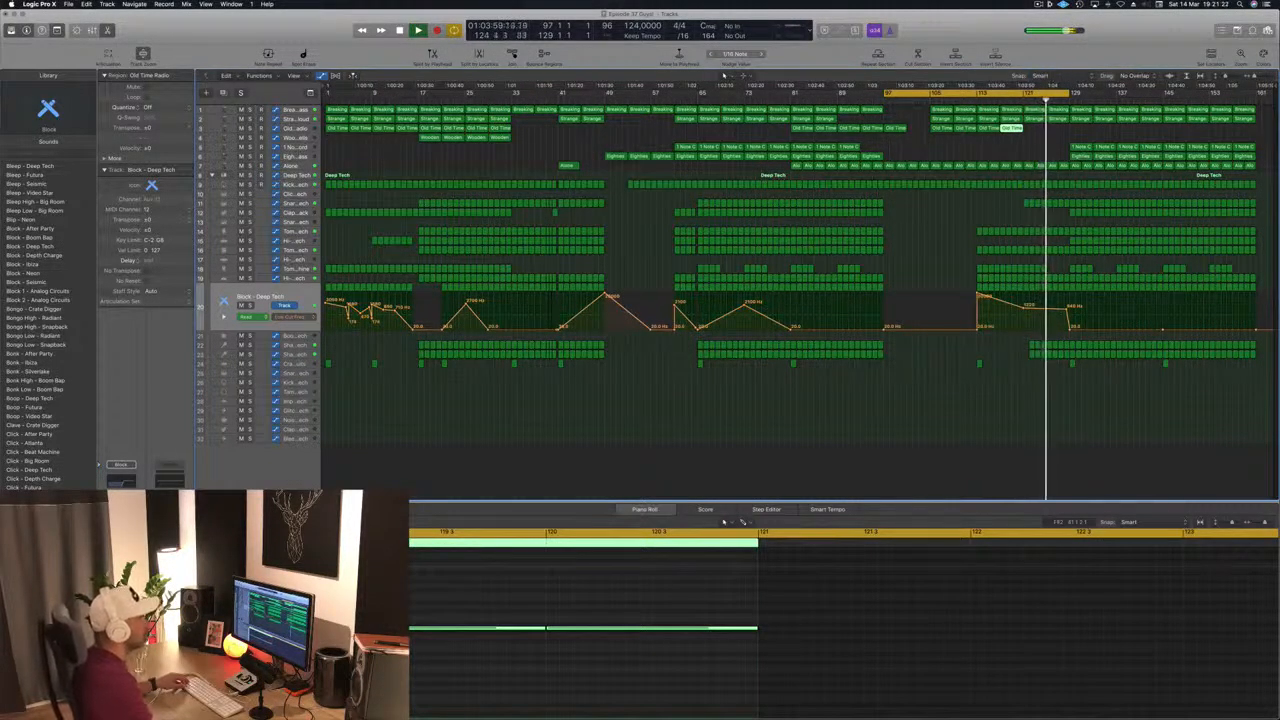
{"action": "key", "text": "super+Right"}
{"action": "key", "text": "super+Right"}
{"action": "key", "text": "super+Right"}
{"action": "key", "text": "super+Right"}
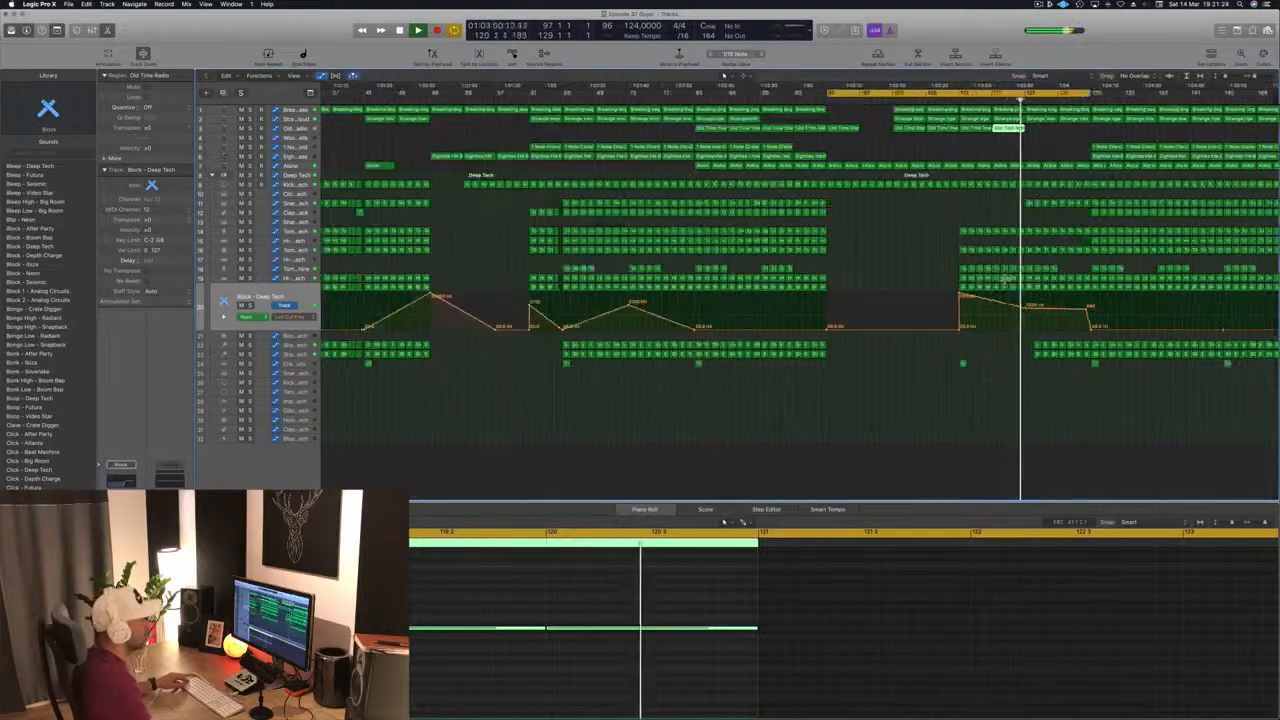
{"action": "mouse_move", "coordinate": [1032, 341]}
{"action": "left_mouse_down"}
{"action": "mouse_move", "coordinate": [1056, 355]}
{"action": "mouse_move", "coordinate": [1025, 357]}
{"action": "left_mouse_up"}
{"action": "key", "text": "BackSpace"}
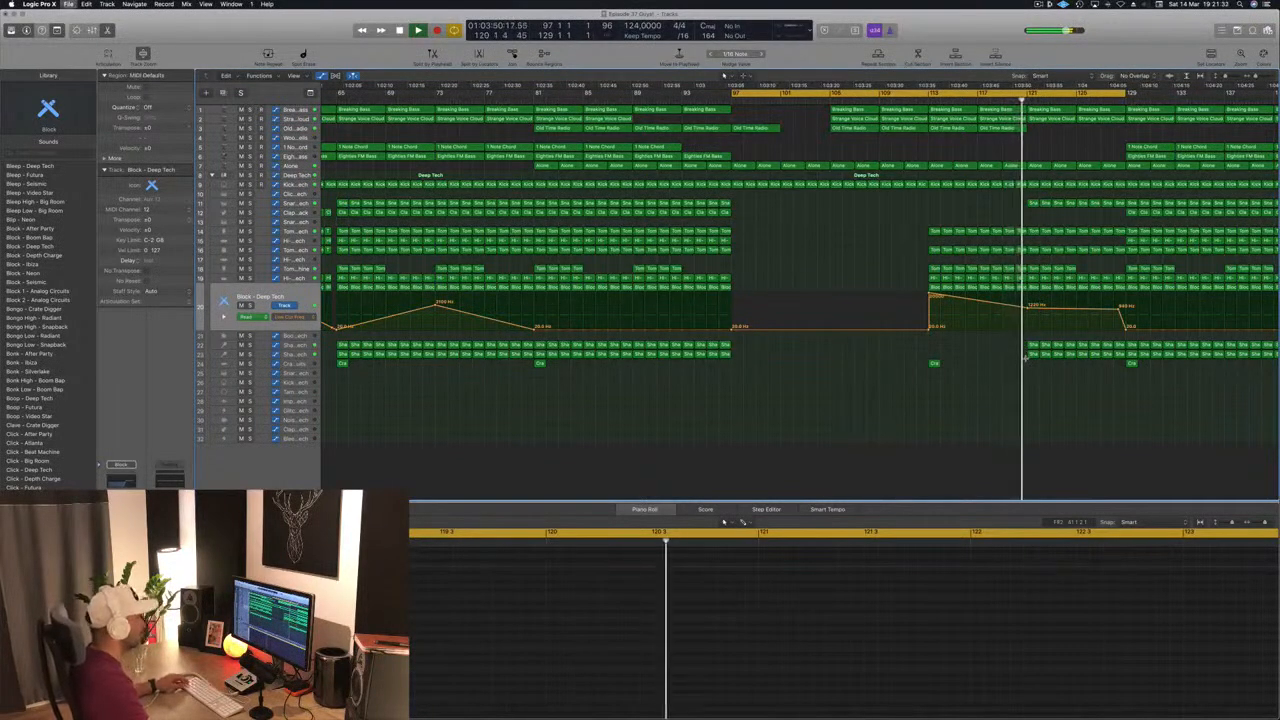
{"action": "scroll", "coordinate": [1025, 358], "scroll_direction": "down", "scroll_amount": 5}
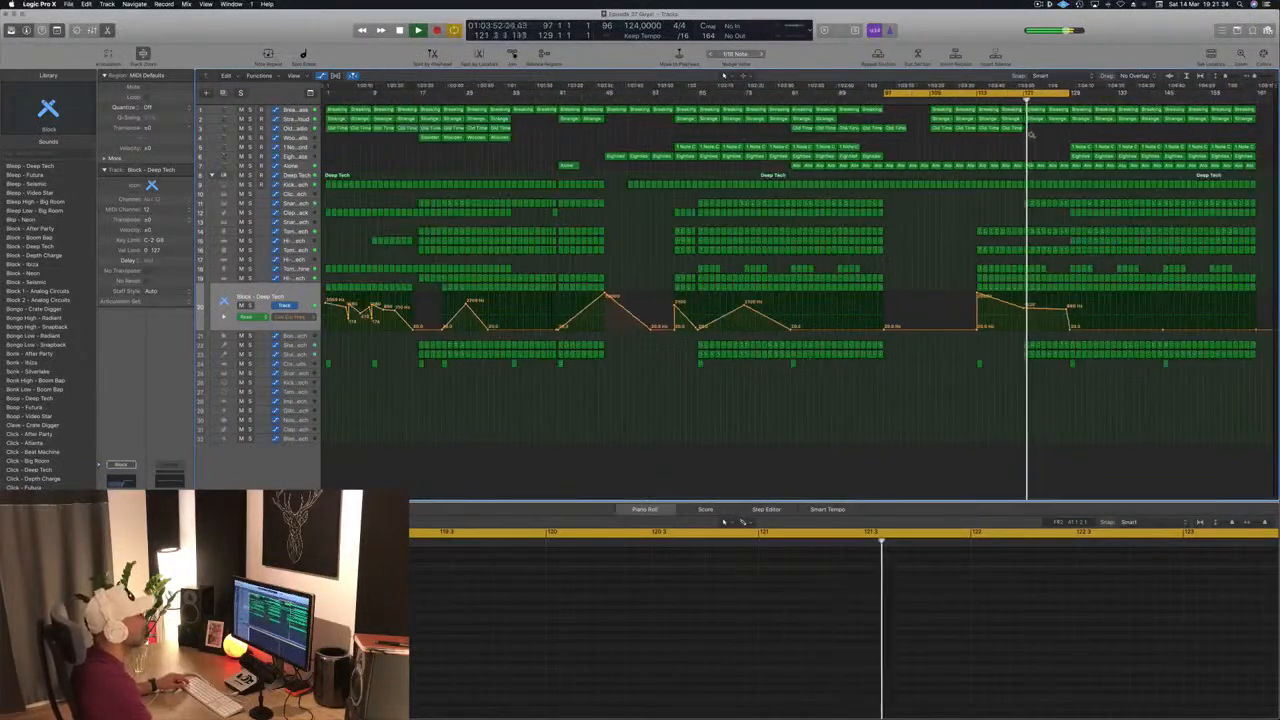
Raise the Breaking Bass automation point at bar 129 to form a rising ramp from bar 113
{"action": "left_click", "coordinate": [295, 109]}
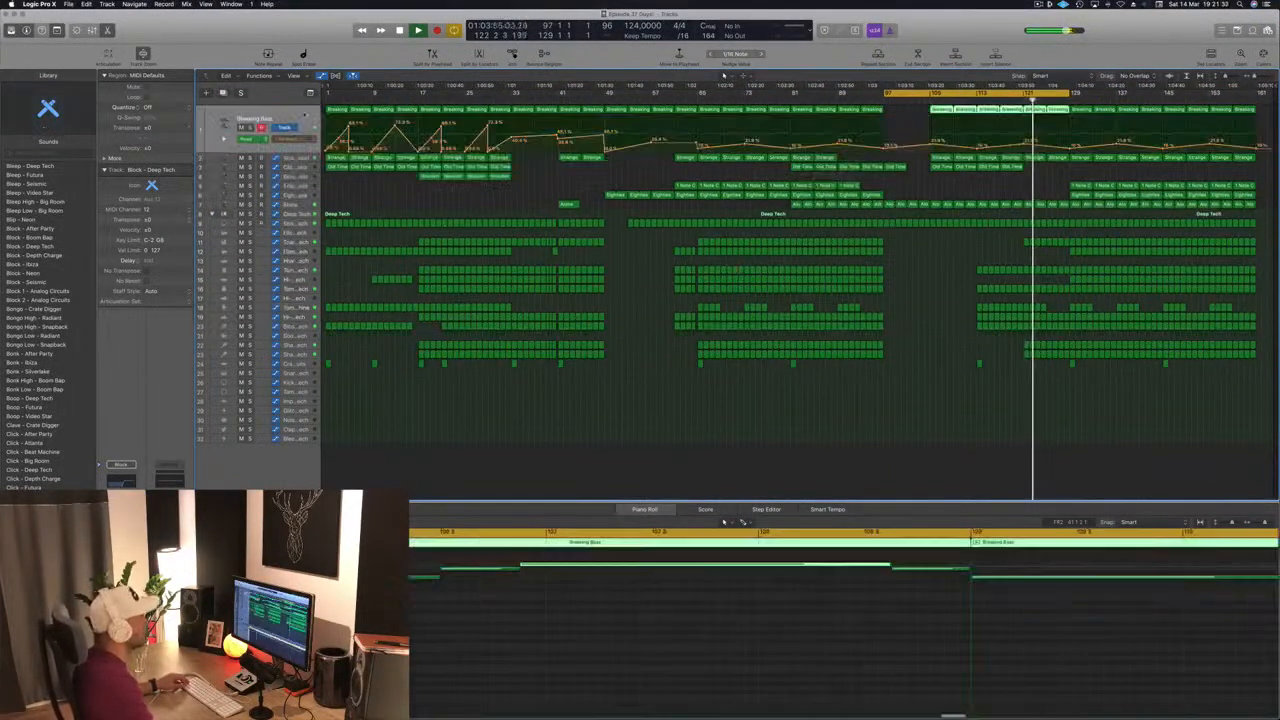
{"action": "left_click_drag", "start_coordinate": [1070, 147], "coordinate": [1070, 133]}
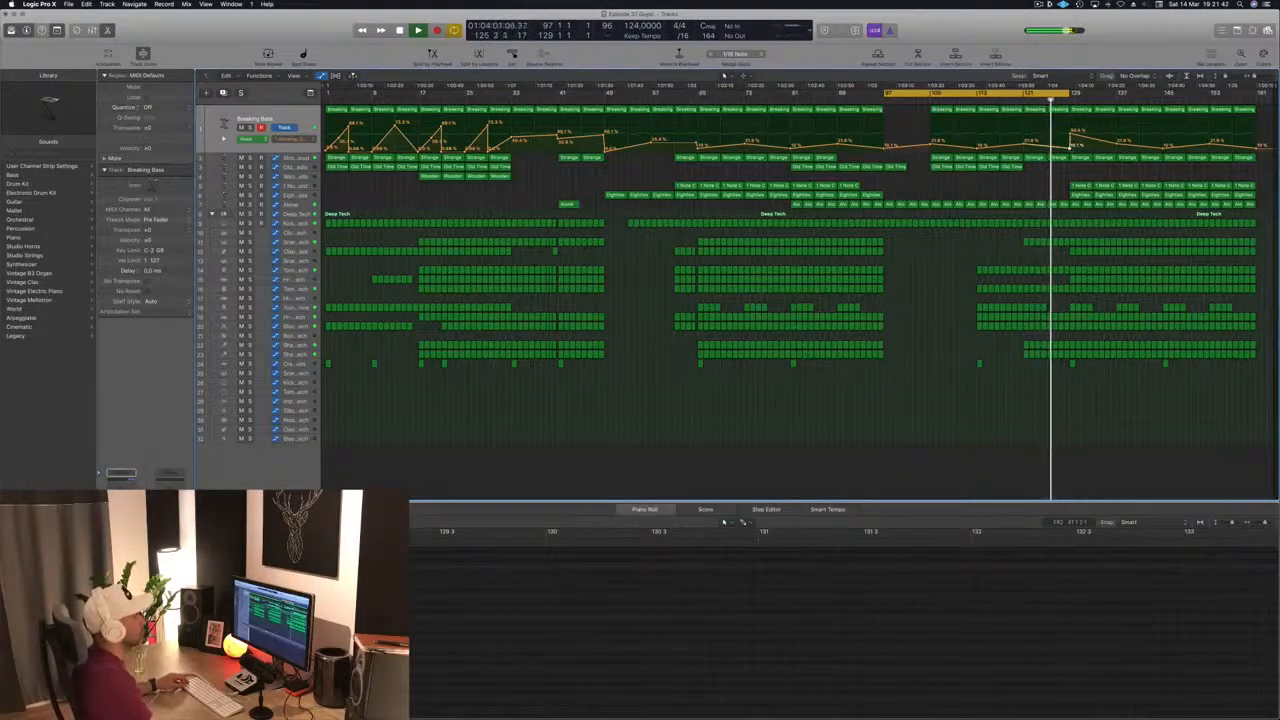
{"action": "left_click_drag", "start_coordinate": [1071, 133], "coordinate": [1070, 125]}
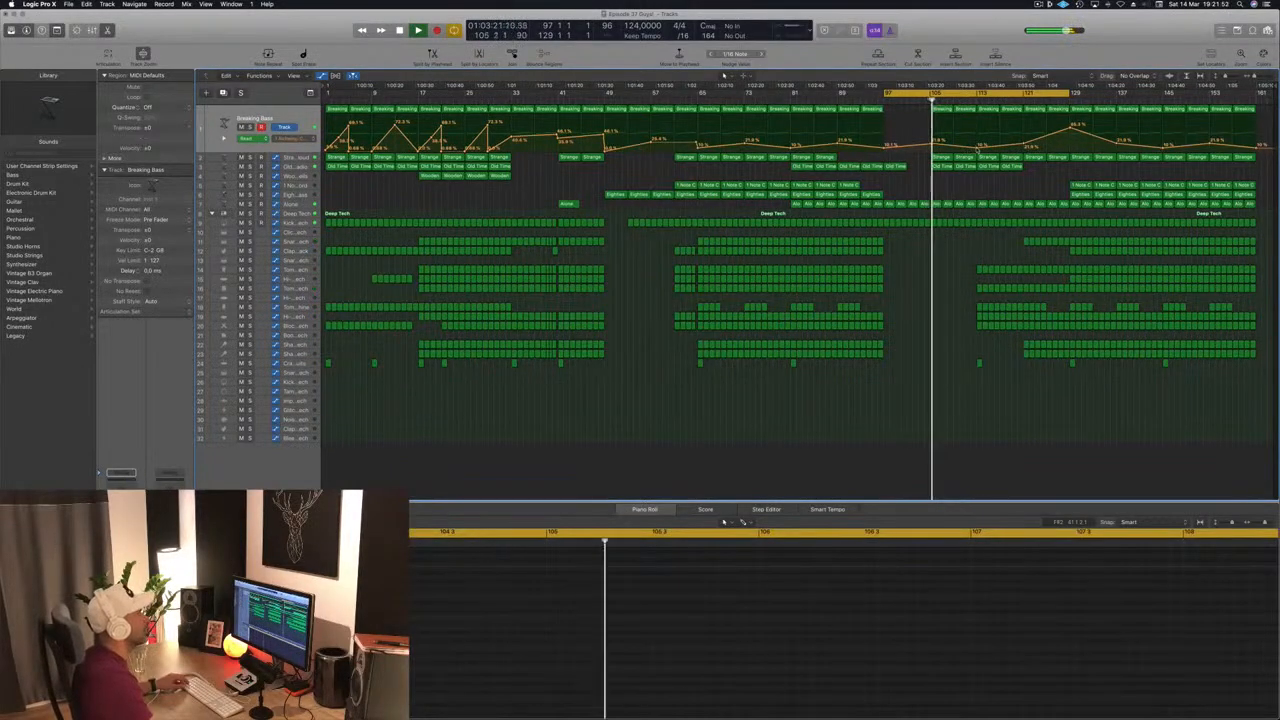
Split the Breaking Bass ramp into two rises dropping at bars 121 and 129, and delete the chord and FM bass regions from bar 129 to 137
{"action": "left_click_drag", "start_coordinate": [1026, 147], "coordinate": [1142, 198]}
{"action": "left_click", "coordinate": [1069, 131]}
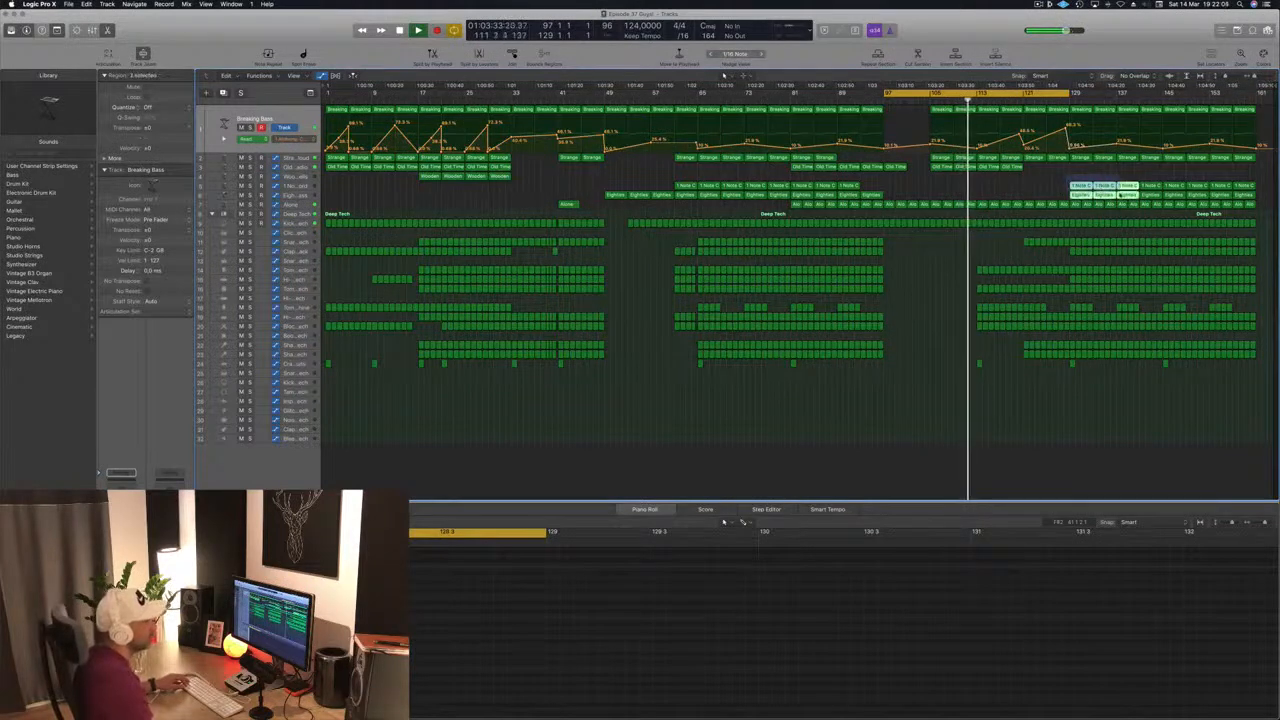
{"action": "key", "text": "Delete"}
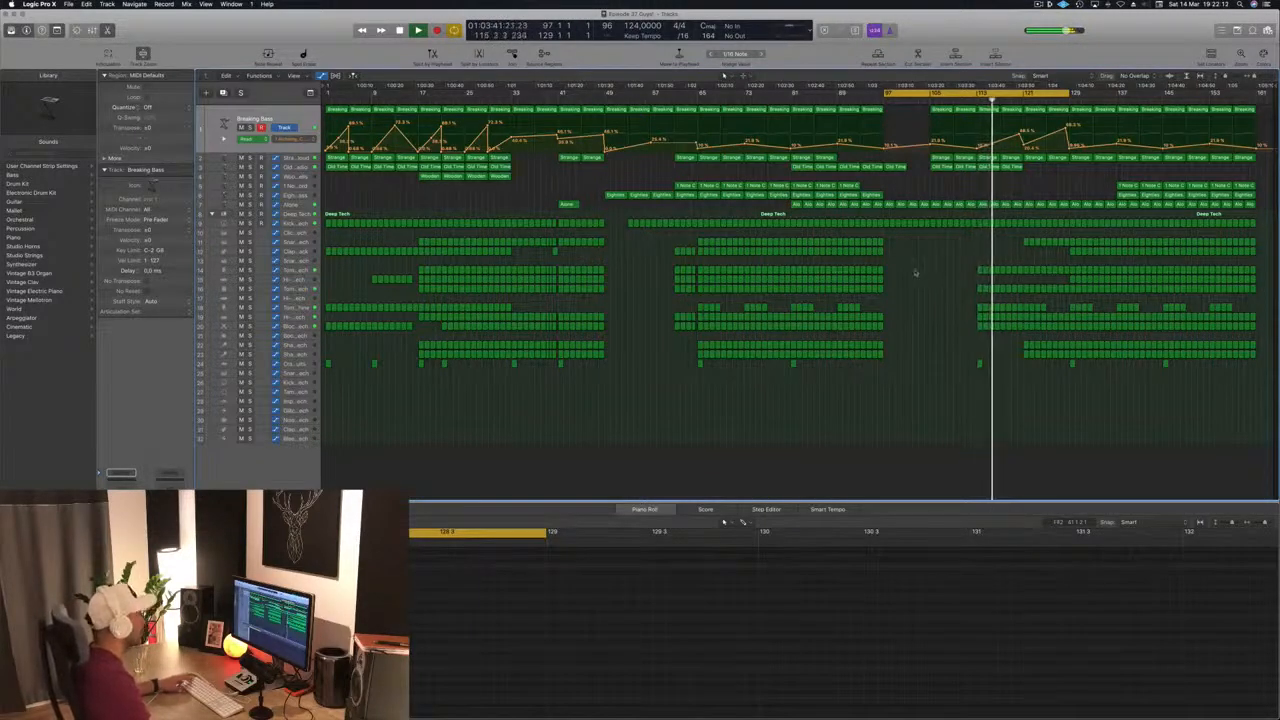
Move the Rewind control in the Deep Tech track's Smart Controls to write its automation, and flatten the written peak near bar 97
{"action": "left_click", "coordinate": [298, 213]}
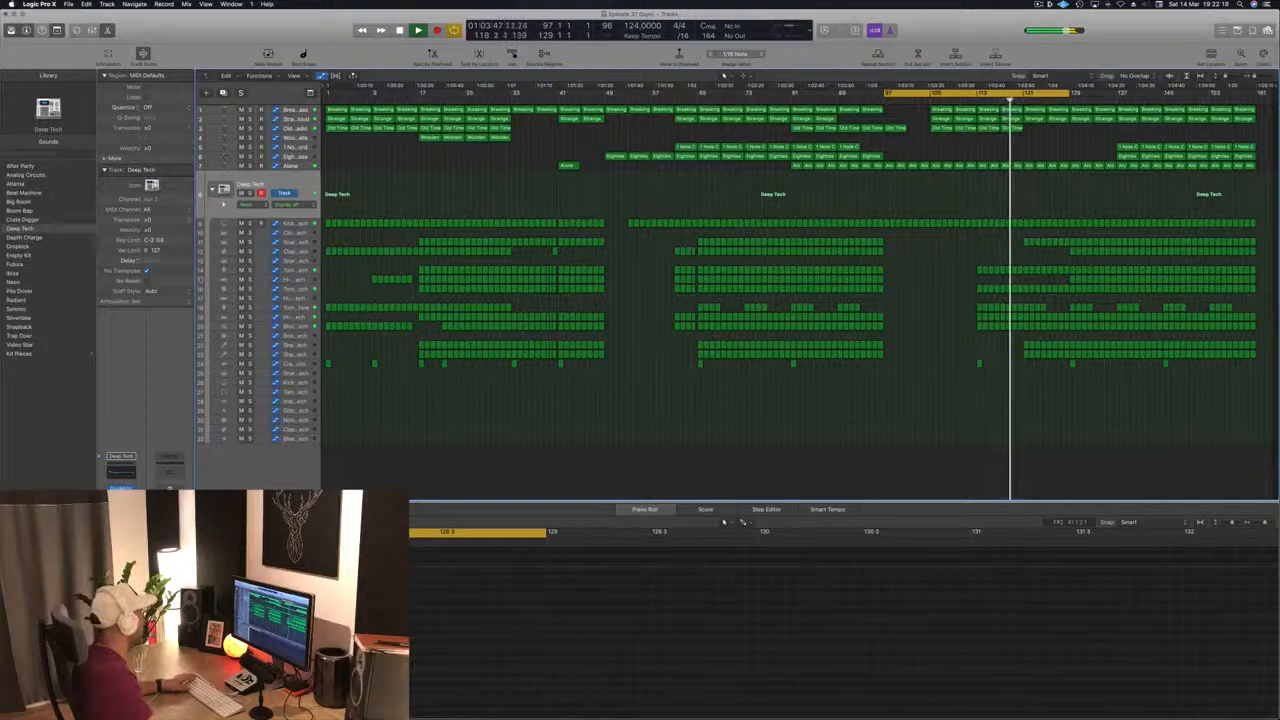
{"action": "key", "text": "b"}
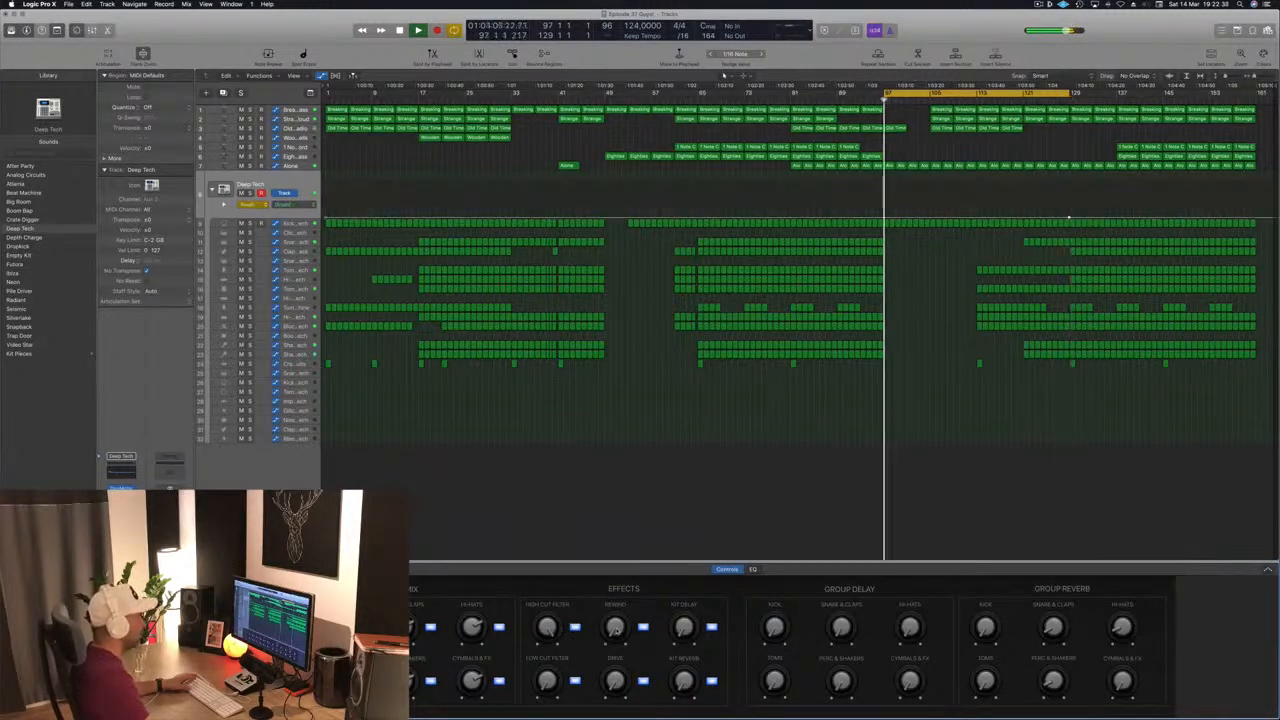
{"action": "left_click_drag", "start_coordinate": [616, 630], "coordinate": [616, 630]}
{"action": "left_click_drag", "start_coordinate": [891, 184], "coordinate": [857, 215]}
{"action": "left_click", "coordinate": [987, 100]}
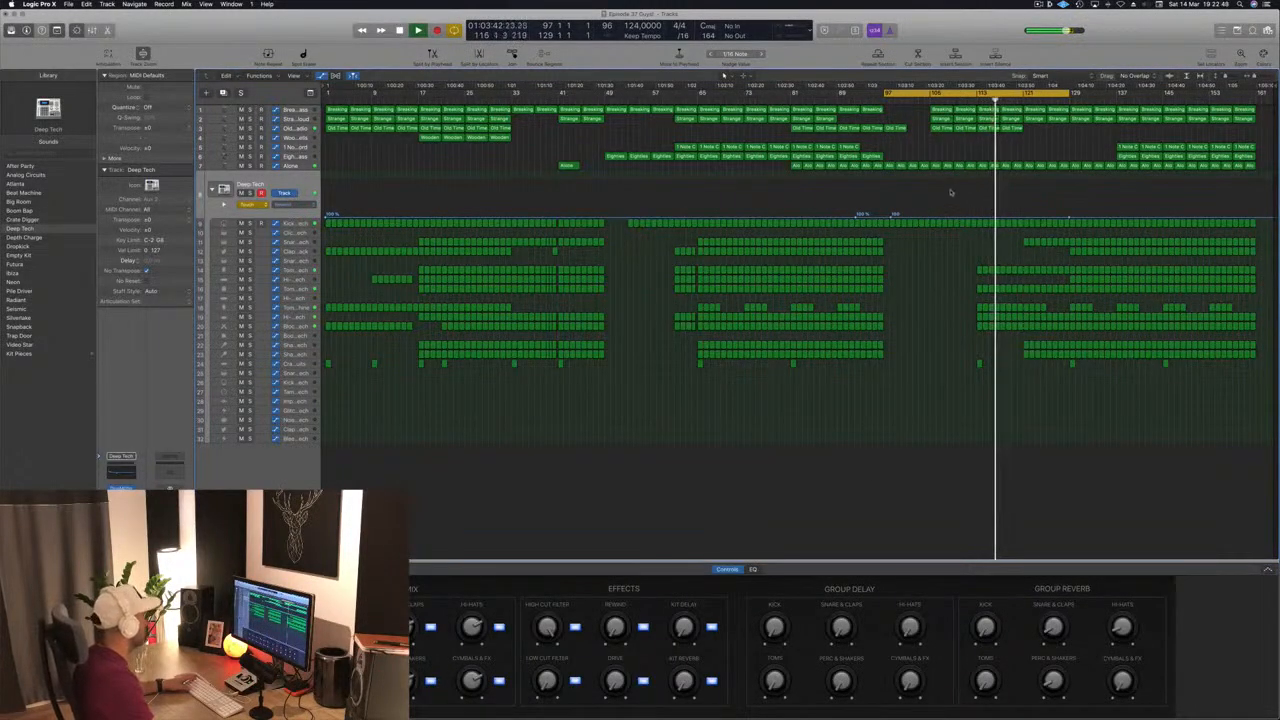
Draw a Rewind automation ramp on the Deep Tech track that rises from about bar 127 and drops back at bar 129
{"action": "mouse_move", "coordinate": [1045, 216]}
{"action": "left_mouse_down"}
{"action": "mouse_move", "coordinate": [1046, 187]}
{"action": "mouse_move", "coordinate": [1038, 216]}
{"action": "left_mouse_up"}
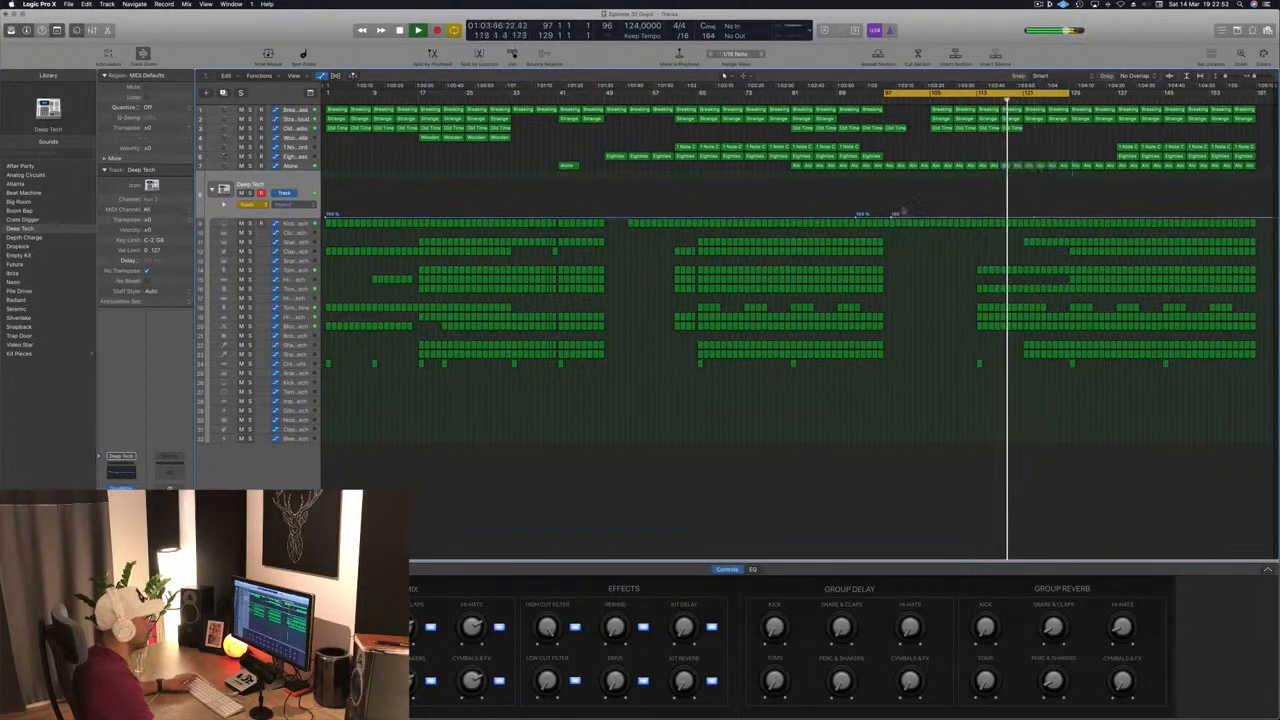
{"action": "key", "text": "super+Right"}
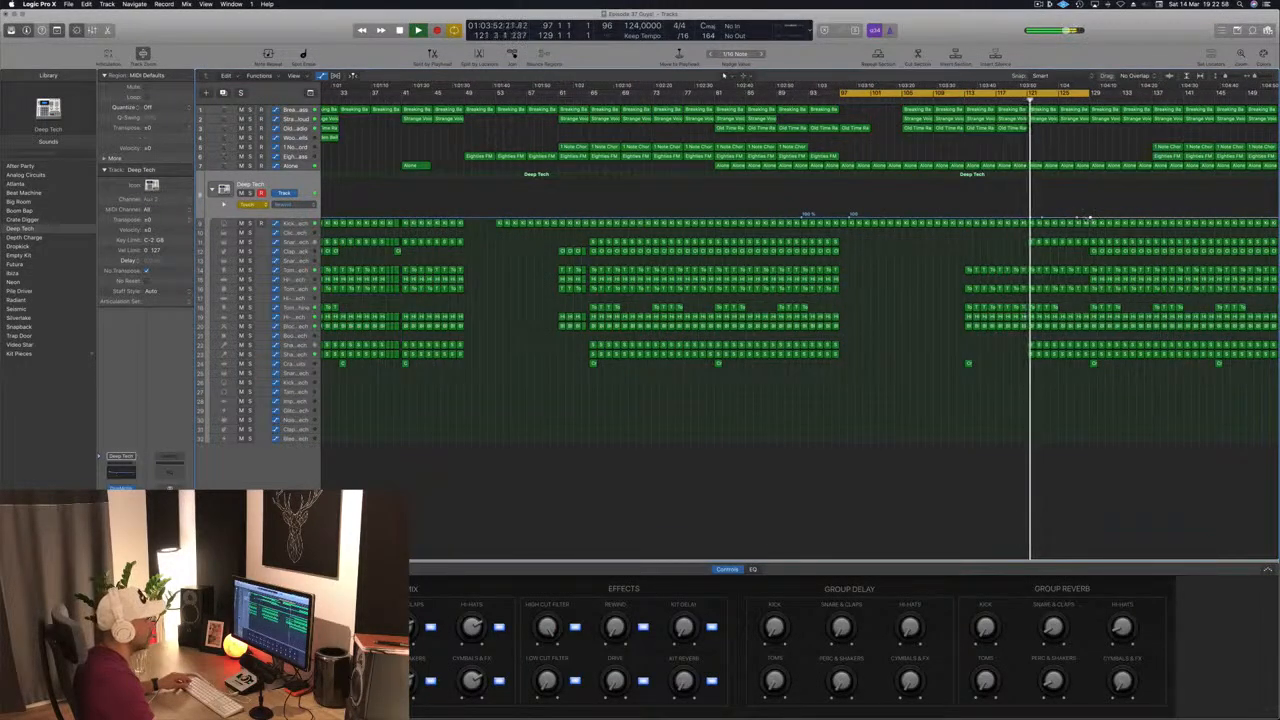
{"action": "left_click", "coordinate": [1084, 218]}
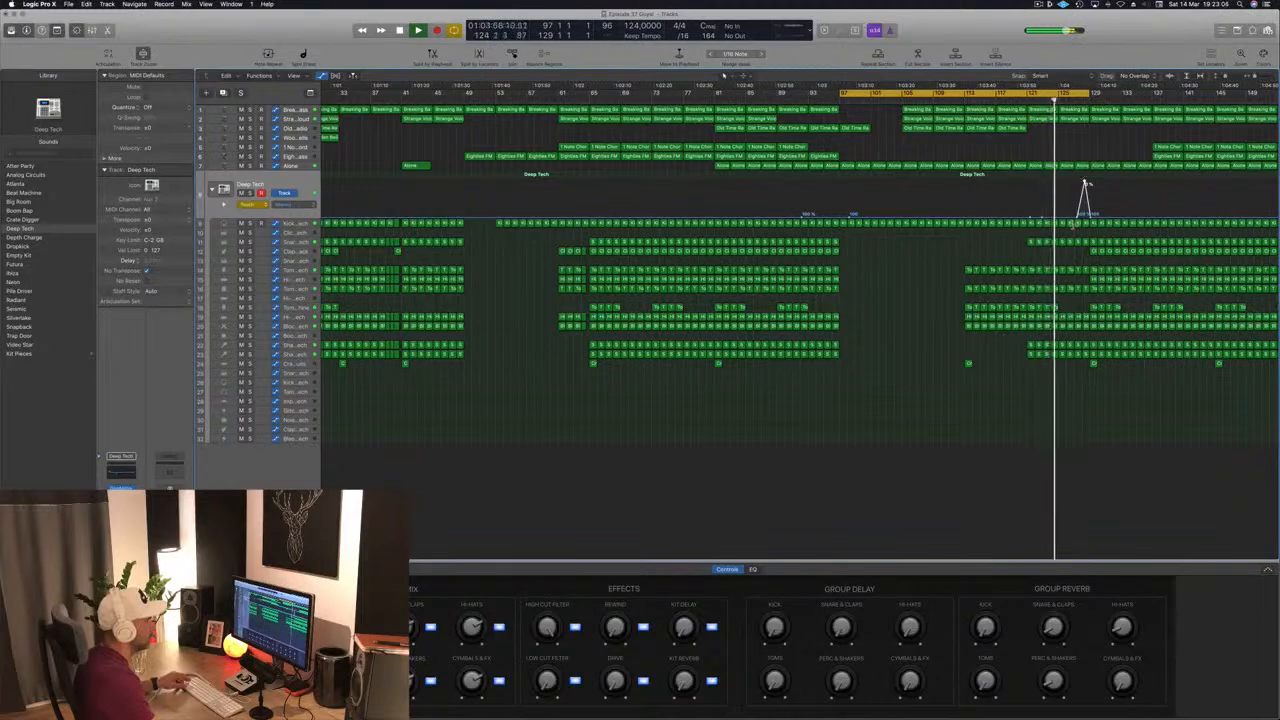
{"action": "key", "text": "super+Right"}
{"action": "key", "text": "super+Right"}
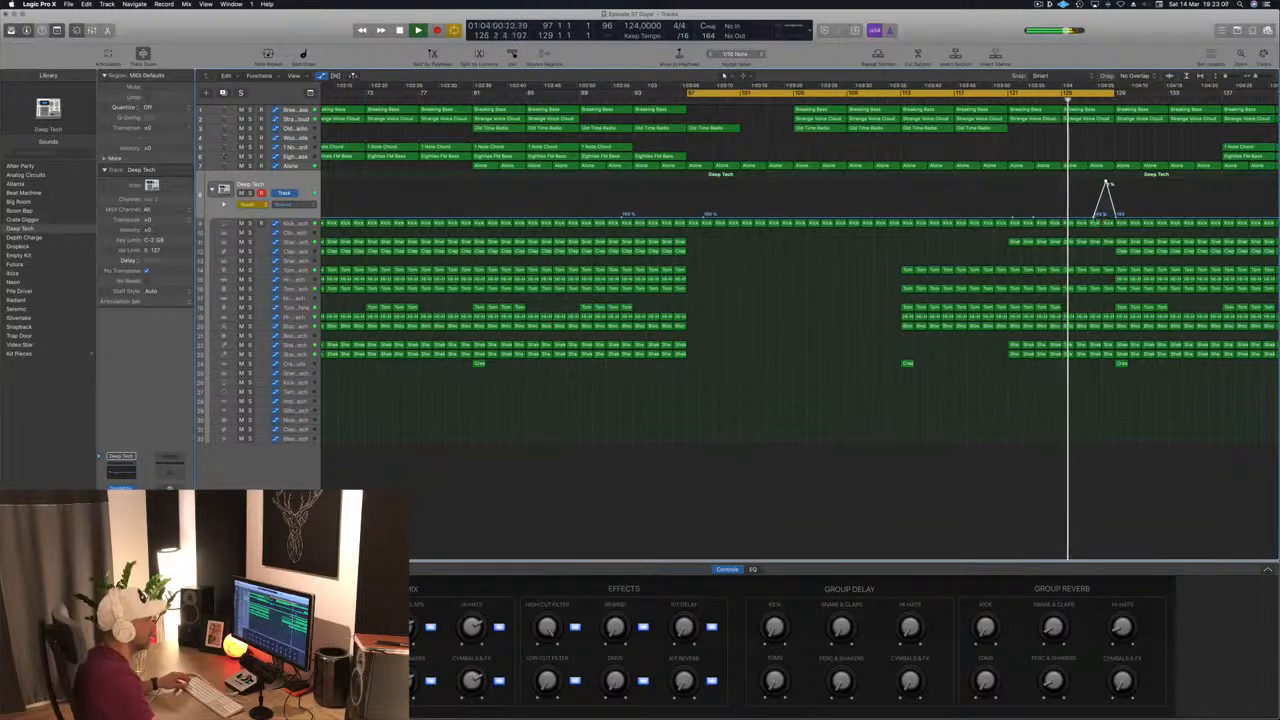
{"action": "left_click_drag", "start_coordinate": [1105, 185], "coordinate": [1115, 184]}
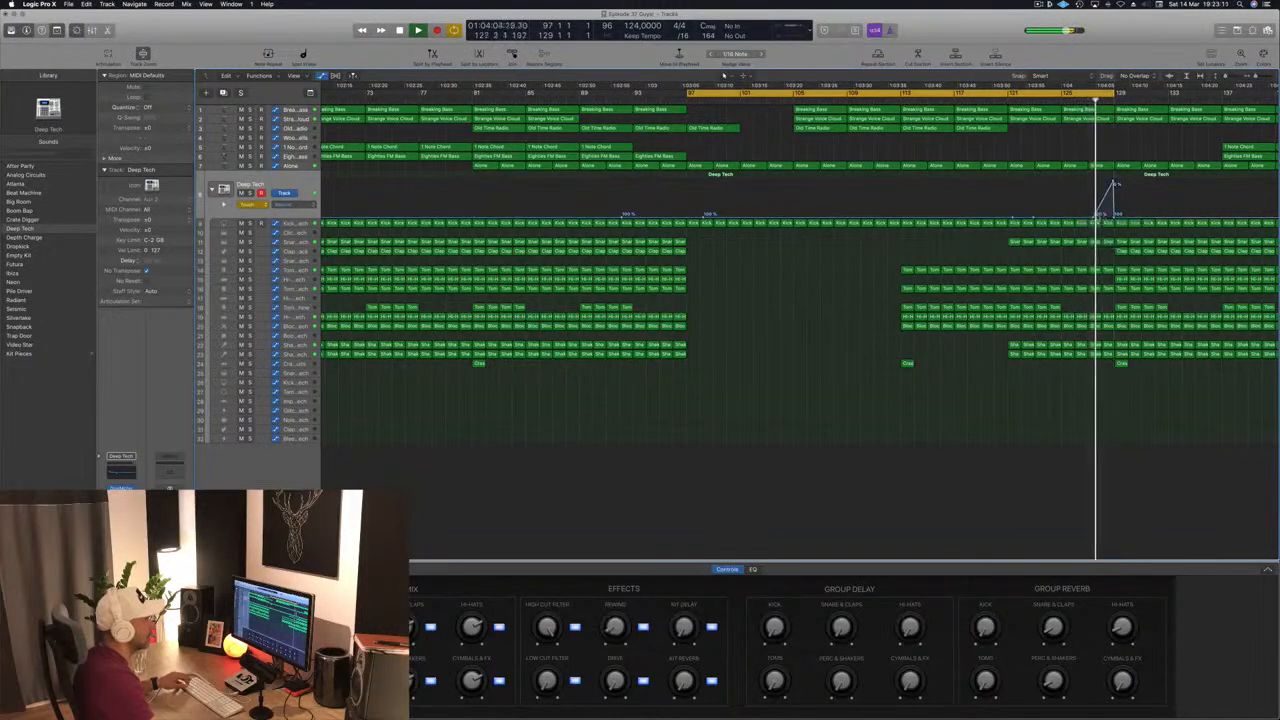
Move the start of the Deep Tech track's Rewind automation ramp earlier, to about bar 125
{"action": "left_click_drag", "start_coordinate": [1094, 217], "coordinate": [1091, 217]}
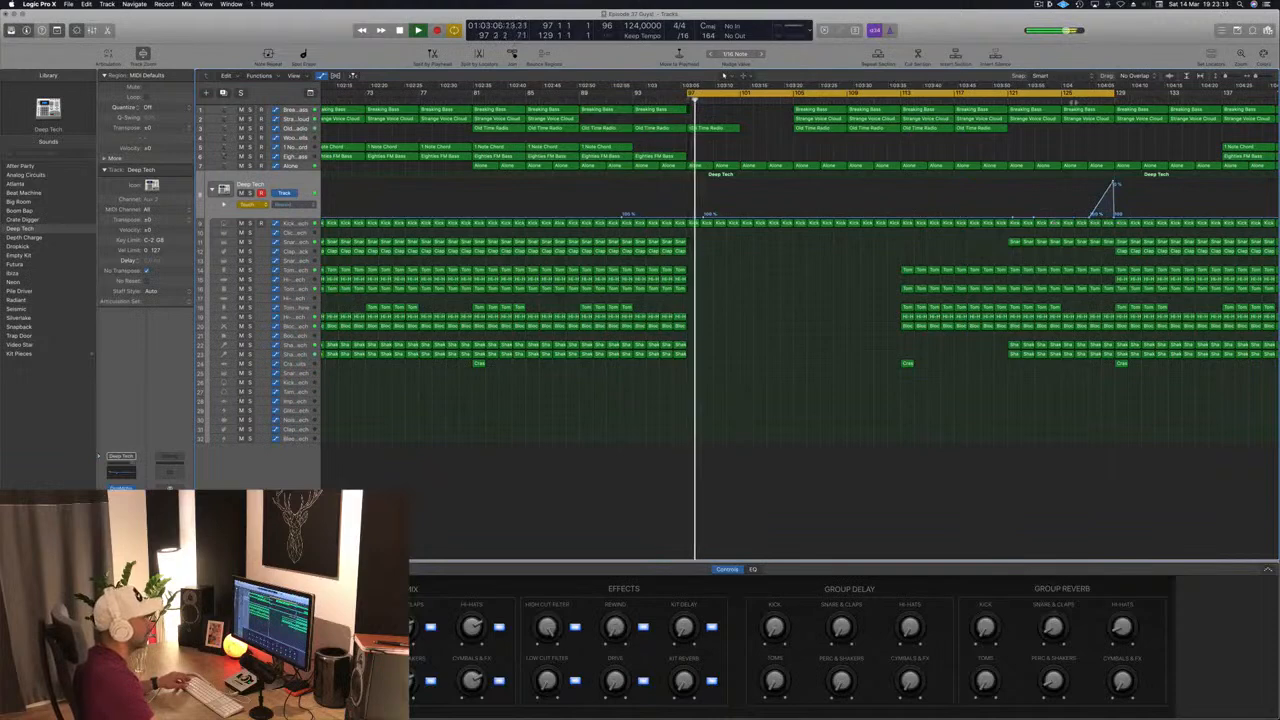
{"action": "left_click_drag", "start_coordinate": [1092, 216], "coordinate": [1064, 217]}
{"action": "key", "text": "super+Left"}
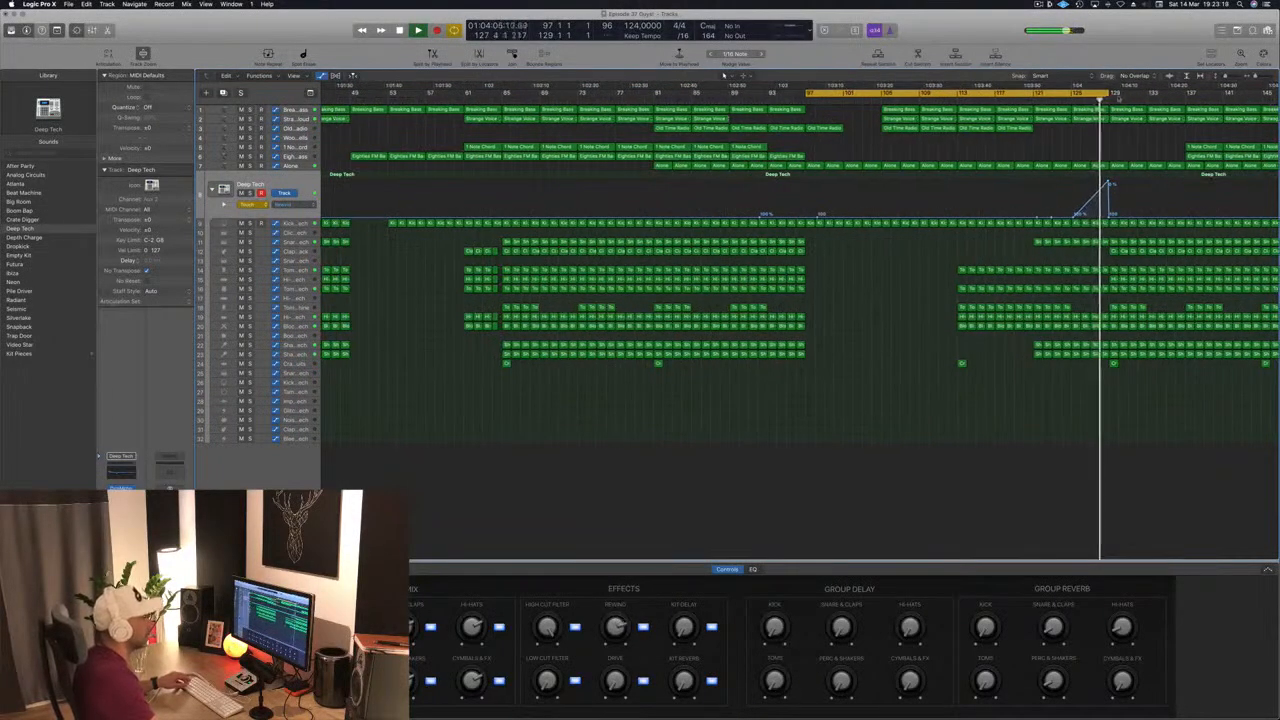
Move the cycle range to start at bar 105, play from there, and save the project
{"action": "left_click_drag", "start_coordinate": [1112, 97], "coordinate": [882, 106]}
{"action": "key", "text": "space"}
{"action": "key", "text": "space"}
{"action": "key", "text": "super+s"}
{"action": "key", "text": "z"}
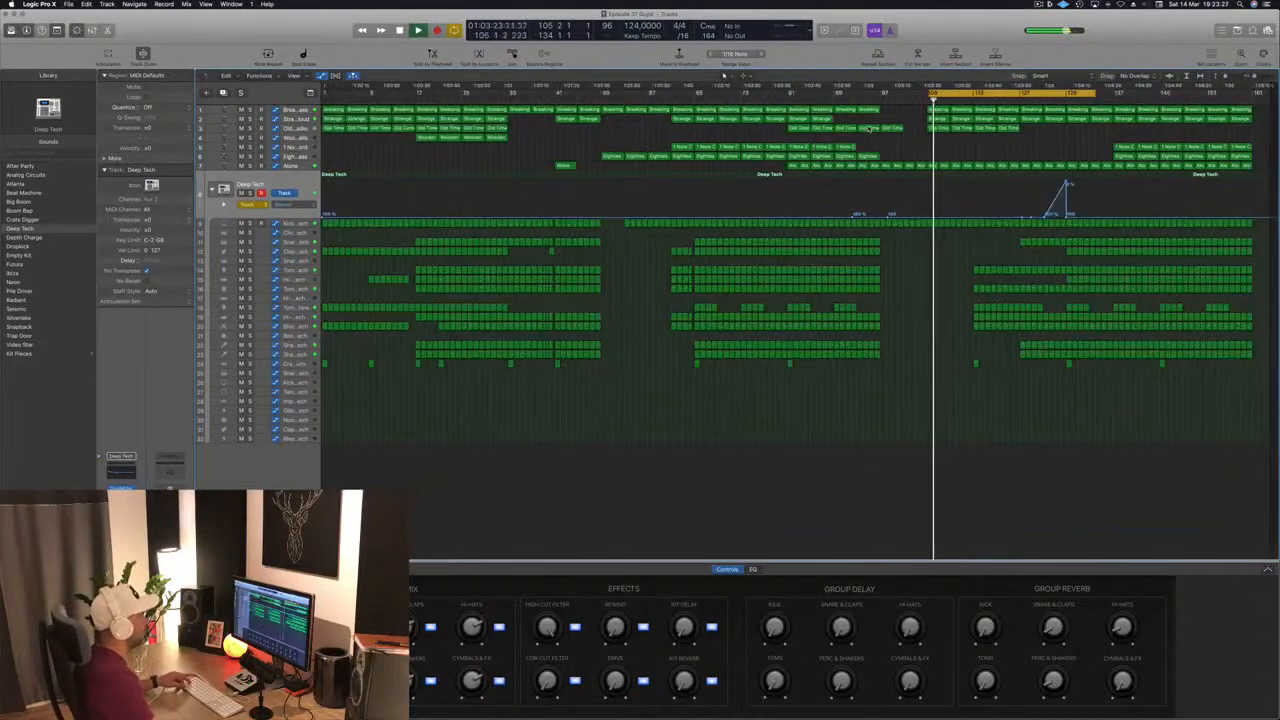
Play the build from bar 113 and the transition into bar 129 to check the automation, and save the project
{"action": "left_click", "coordinate": [972, 100]}
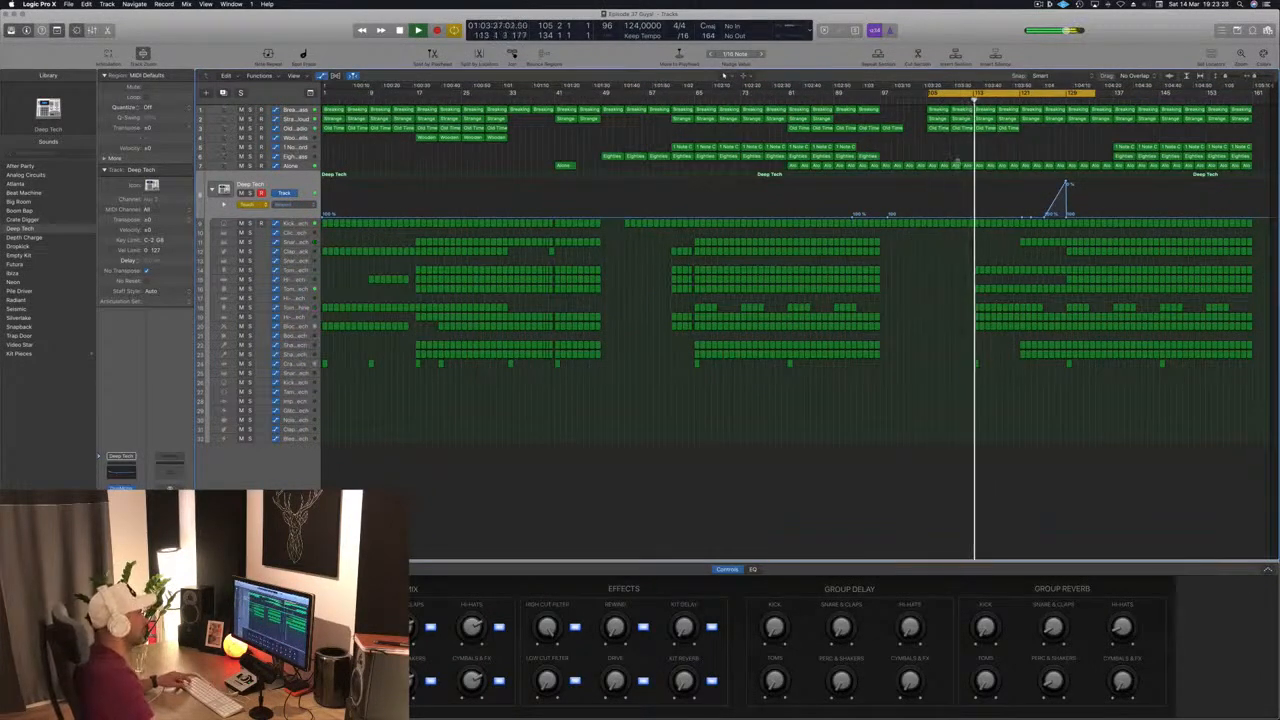
{"action": "key", "text": "super+s"}
{"action": "scroll", "coordinate": [906, 330], "scroll_direction": "up", "scroll_amount": 3}
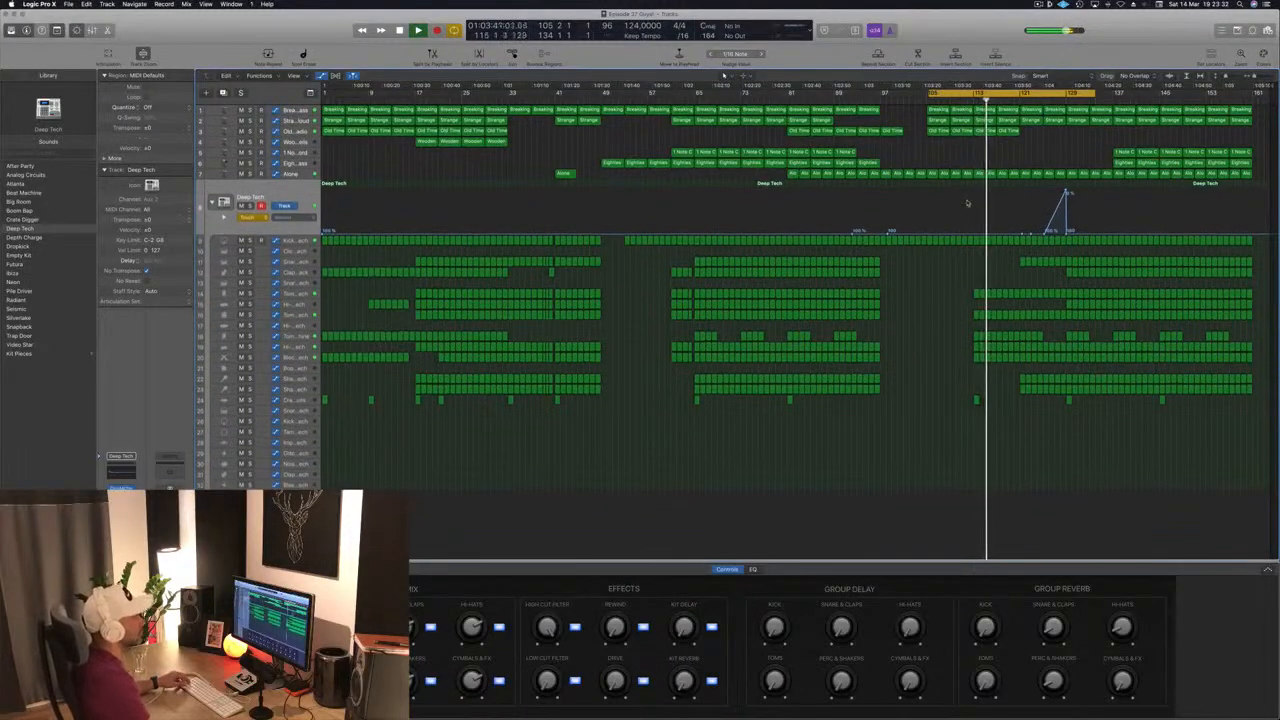
{"action": "left_click", "coordinate": [1058, 100]}
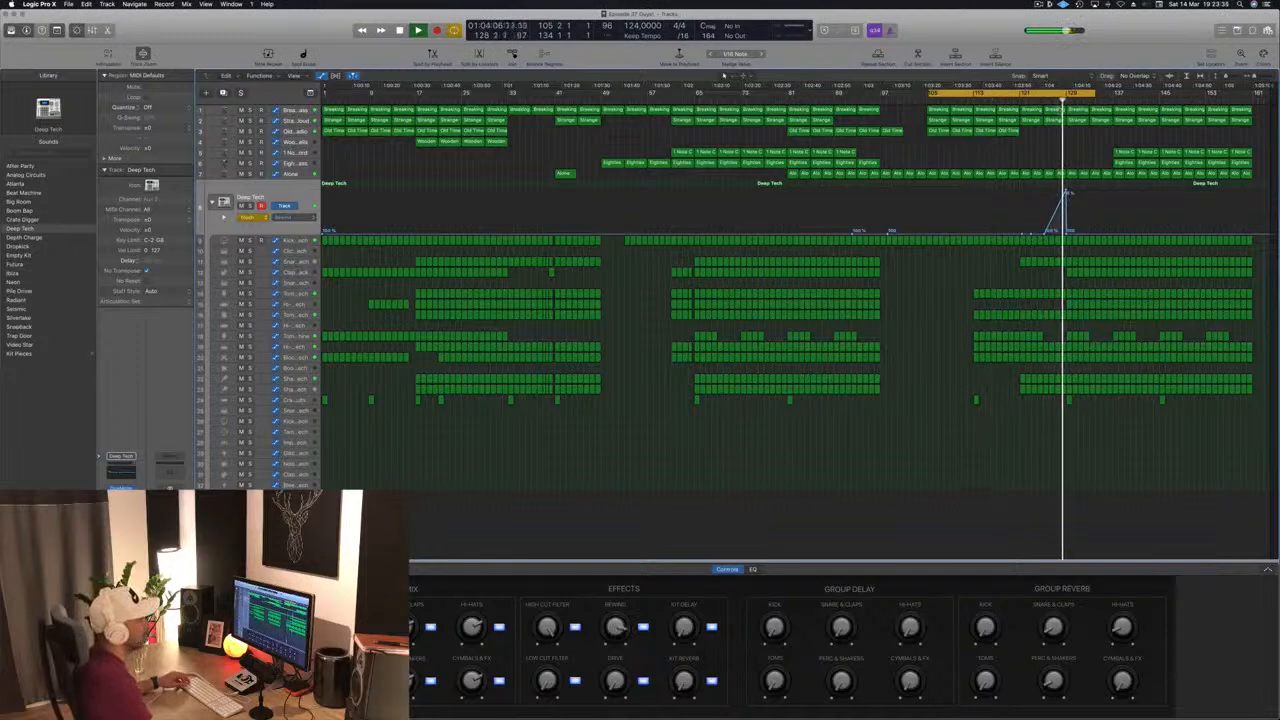
{"action": "scroll", "coordinate": [1102, 132], "scroll_direction": "left", "scroll_amount": 1}
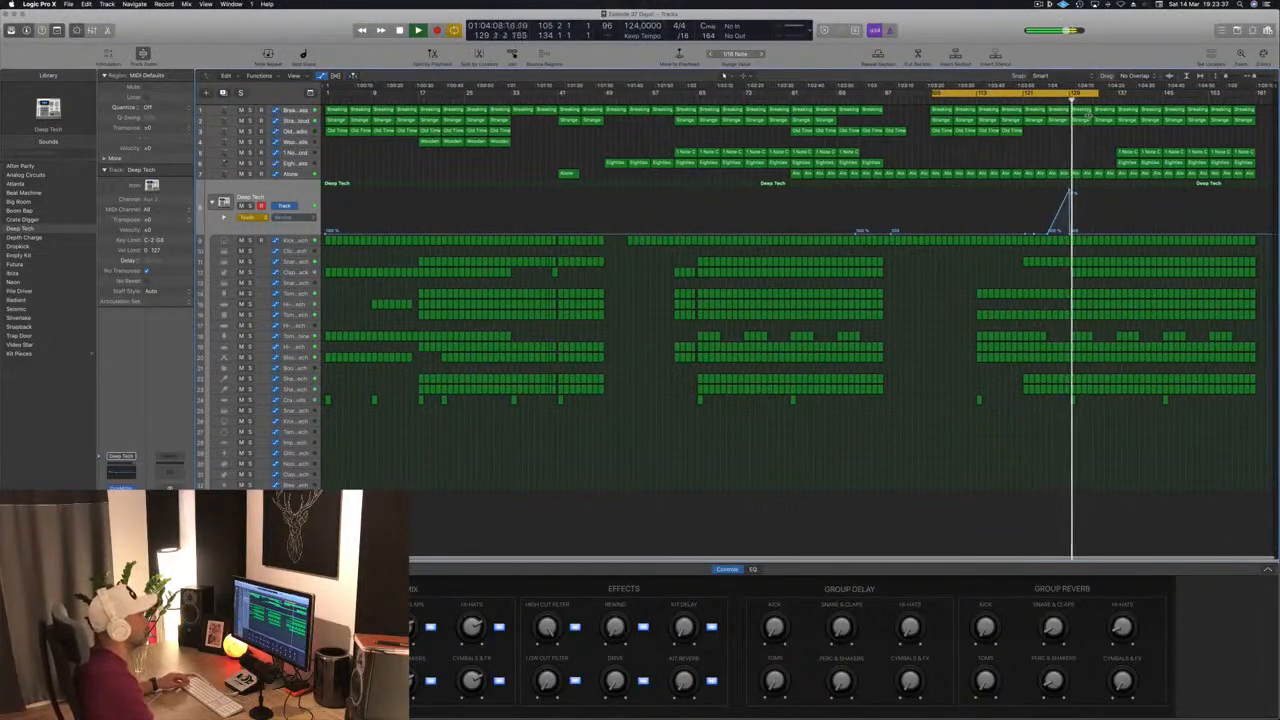
Set the cycle range to bars 129 to 157, and delete the chord and FM bass regions from bar 153 to 161
{"action": "left_click_drag", "start_coordinate": [1090, 92], "coordinate": [1234, 97]}
{"action": "left_click_drag", "start_coordinate": [1121, 95], "coordinate": [1073, 98]}
{"action": "key", "text": "super+Right"}
{"action": "key", "text": "super+Right"}
{"action": "key", "text": "super+Right"}
{"action": "key", "text": "super+Right"}
{"action": "key", "text": "super+Right"}
{"action": "key", "text": "super+Left"}
{"action": "key", "text": "super+Left"}
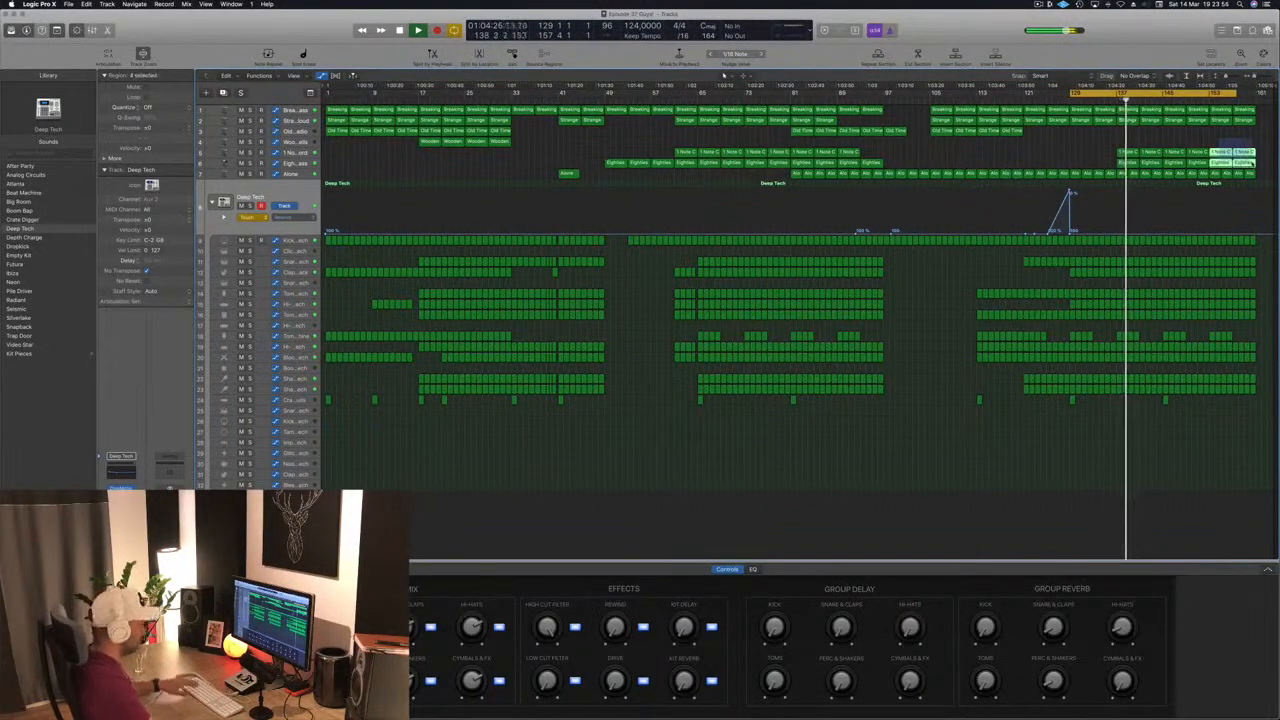
Set the cycle range to bars 153 to 161 and repeat that section of all tracks from bar 161
{"action": "left_click_drag", "start_coordinate": [1216, 94], "coordinate": [1252, 97]}
{"action": "left_click", "coordinate": [1214, 93]}
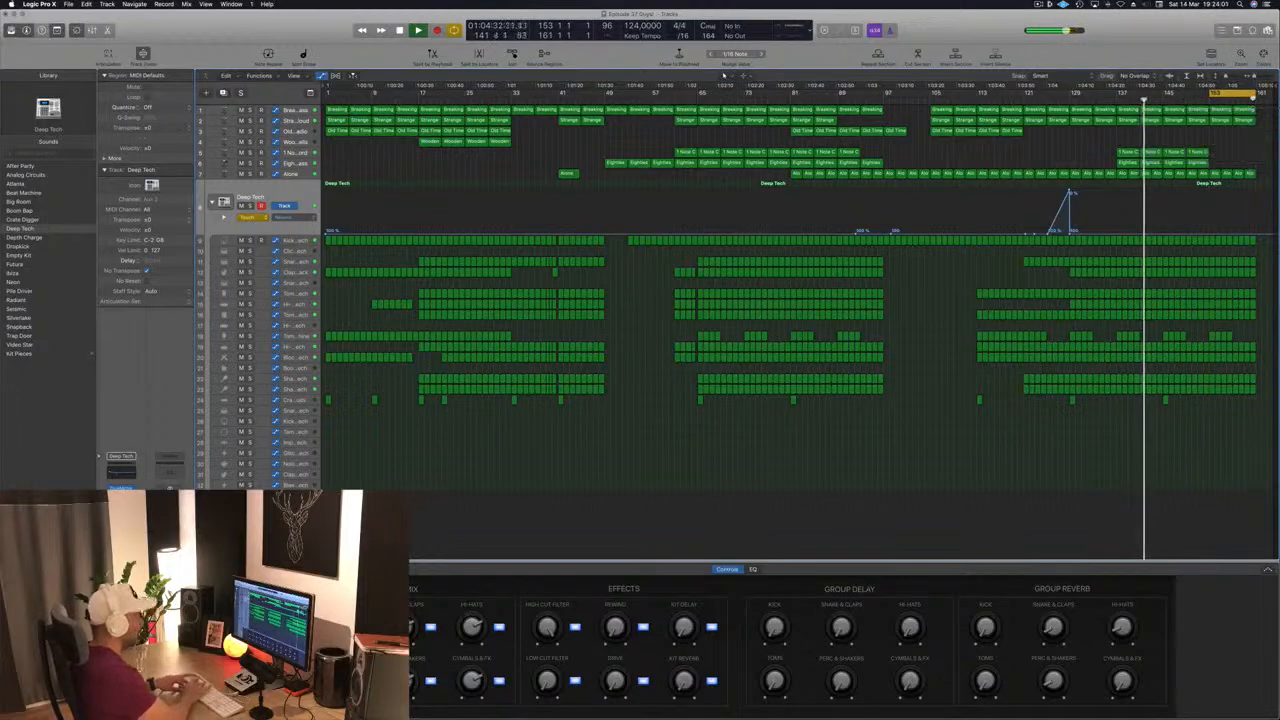
{"action": "key", "text": "ctrl+super+r"}
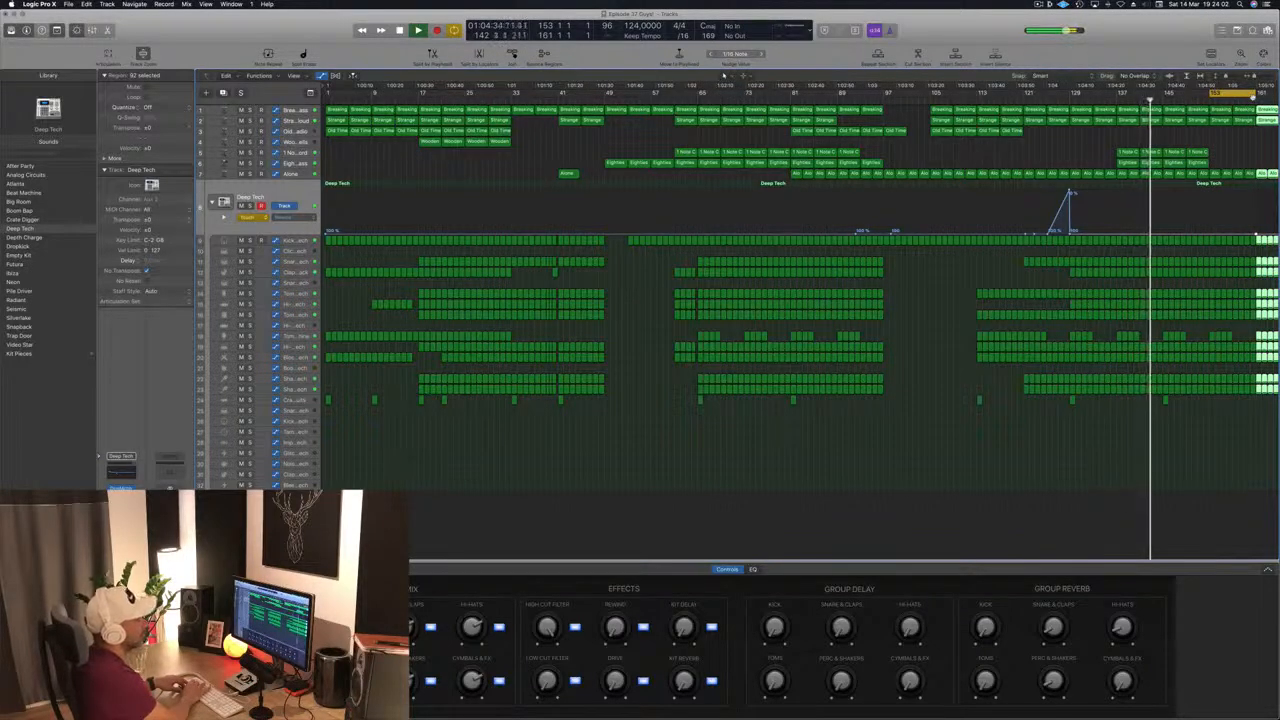
Extend the cycle range to bars 153 to 169 and repeat that section from bar 169 to 185
{"action": "scroll", "coordinate": [1210, 151], "scroll_direction": "left", "scroll_amount": 2}
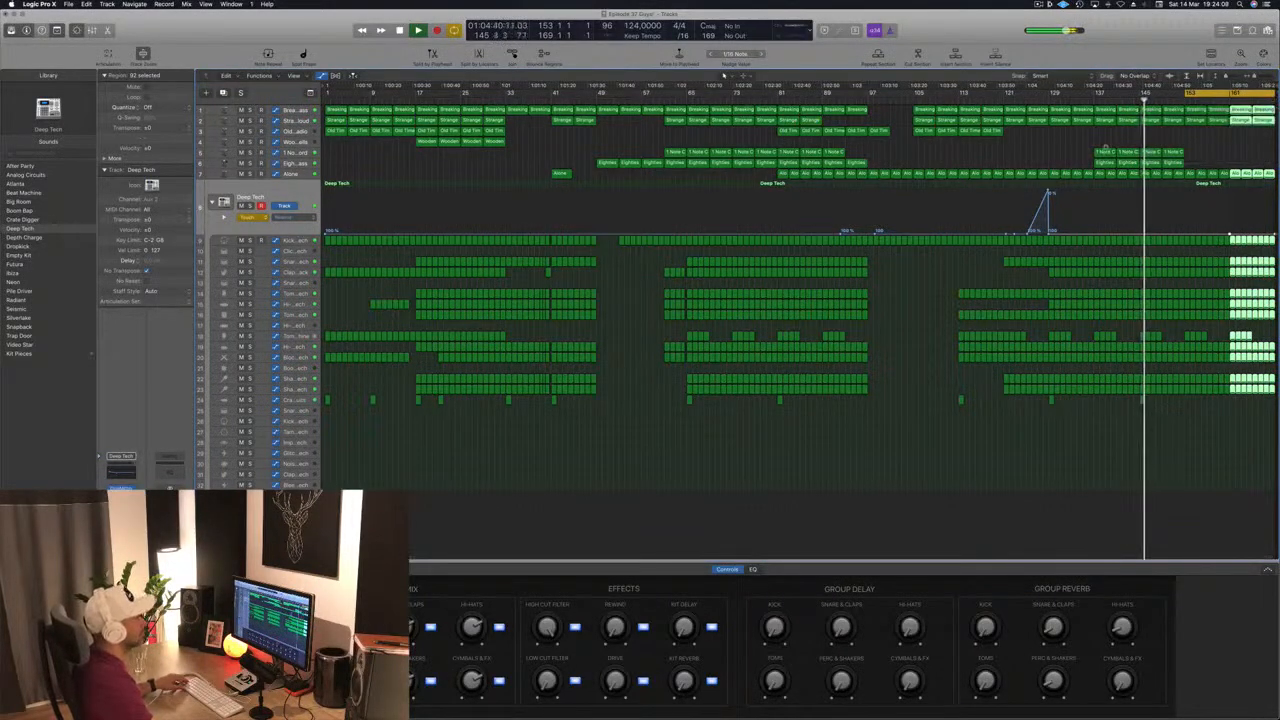
{"action": "key", "text": "Delete"}
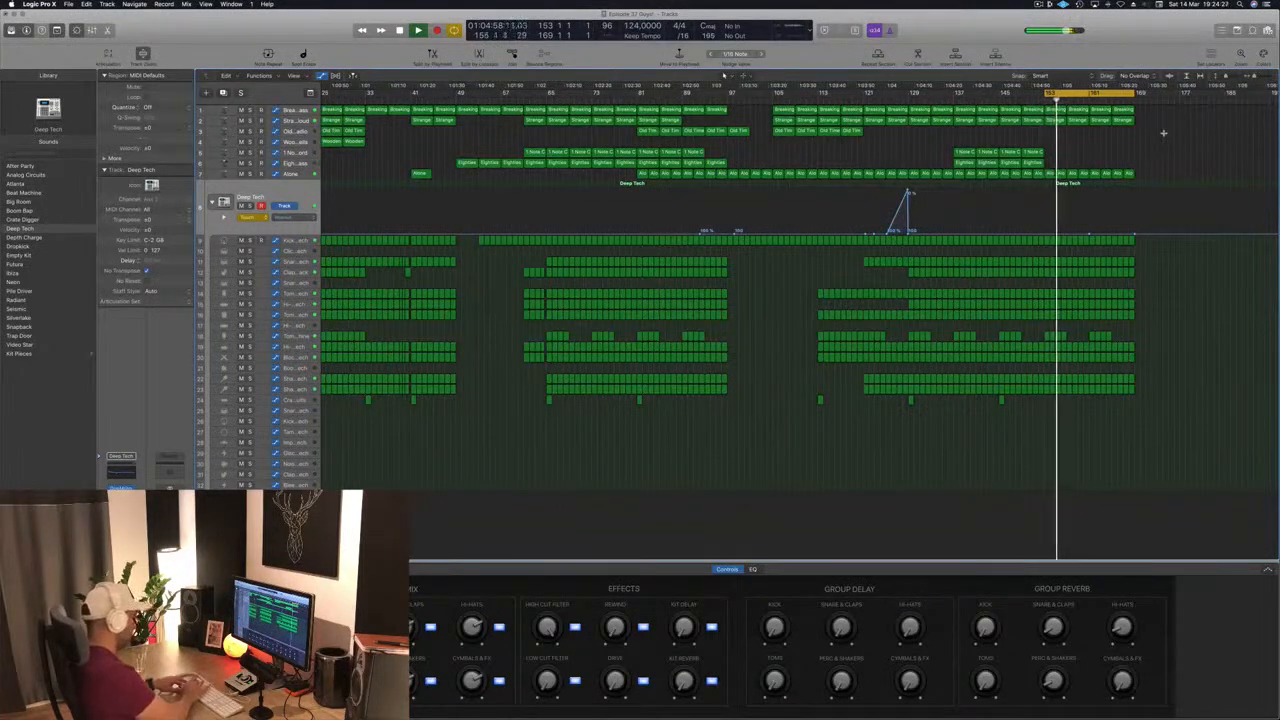
{"action": "key", "text": "super+z"}
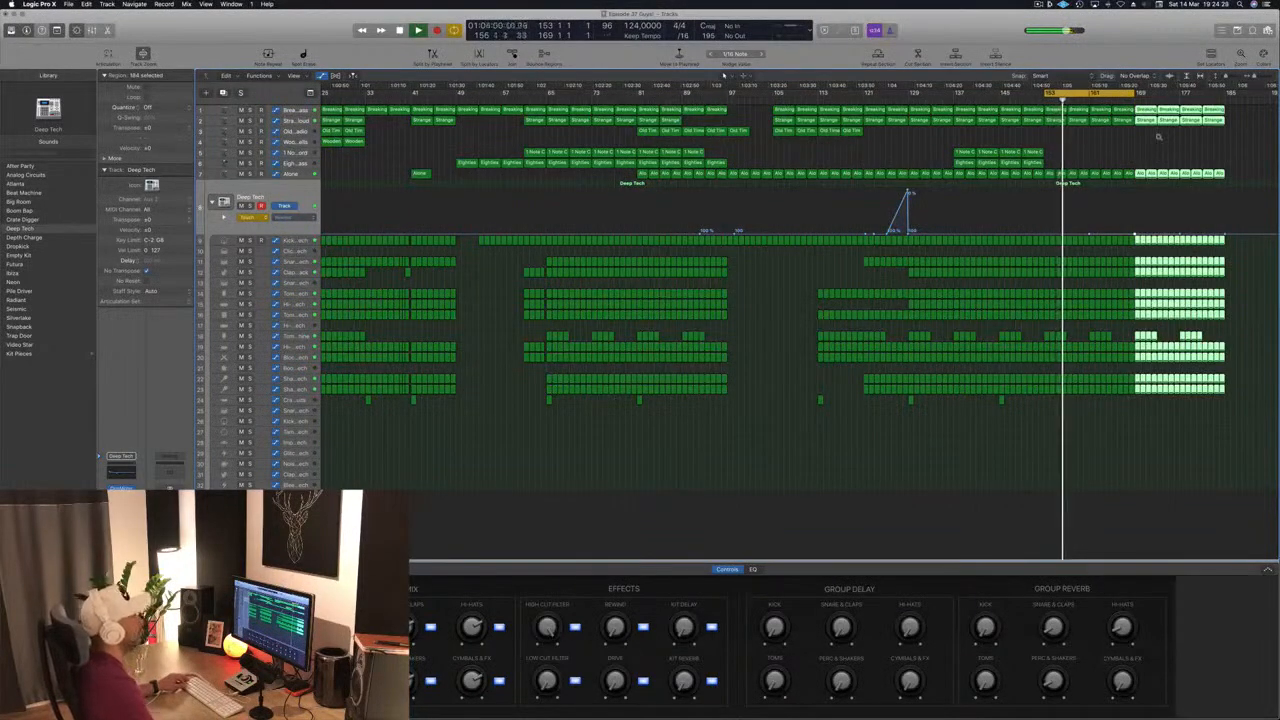
Delete the Alone regions from bar 169 to 185 and the Strange Voice Cloud regions from bar 137 to 145
{"action": "key", "text": "super+Left"}
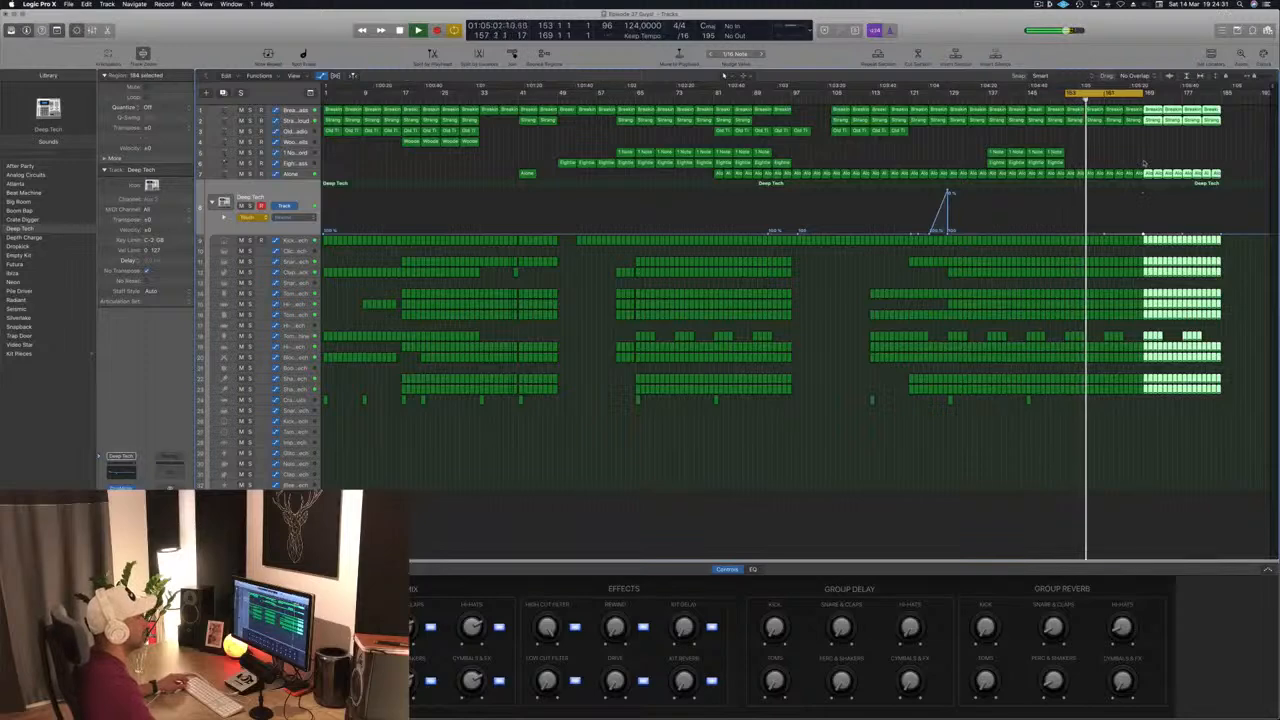
{"action": "left_click_drag", "start_coordinate": [1149, 162], "coordinate": [1232, 174]}
{"action": "key", "text": "BackSpace"}
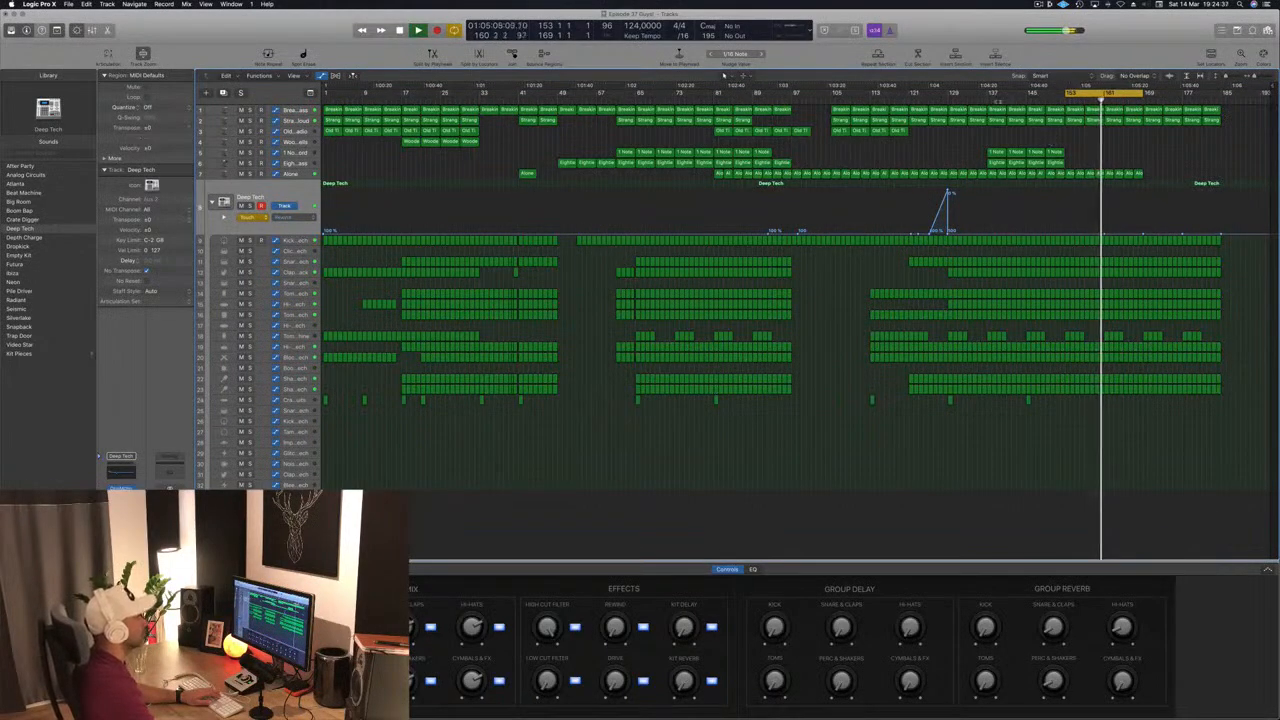
{"action": "left_click", "coordinate": [983, 100]}
{"action": "left_click_drag", "start_coordinate": [988, 133], "coordinate": [1022, 120]}
{"action": "key", "text": "BackSpace"}
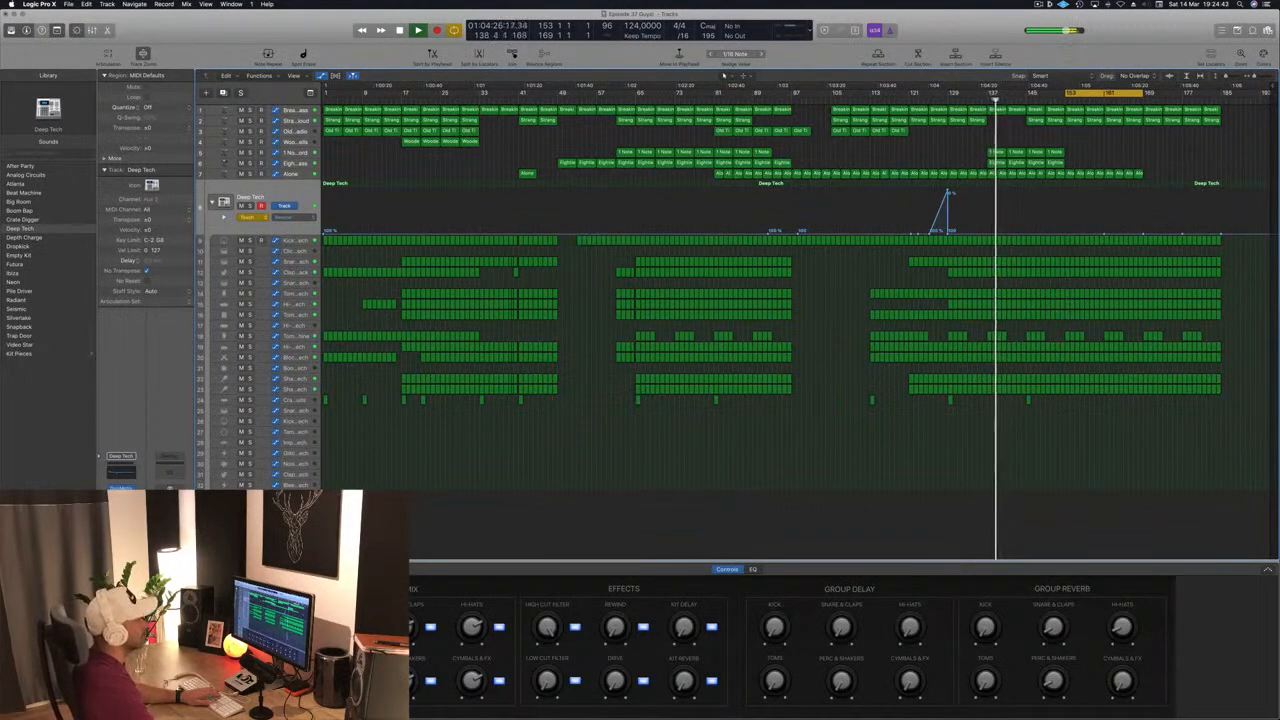
Extend the cycle range to bar 185 and delete the Breaking Bass regions from bar 169 to 185
{"action": "left_click", "coordinate": [1060, 101]}
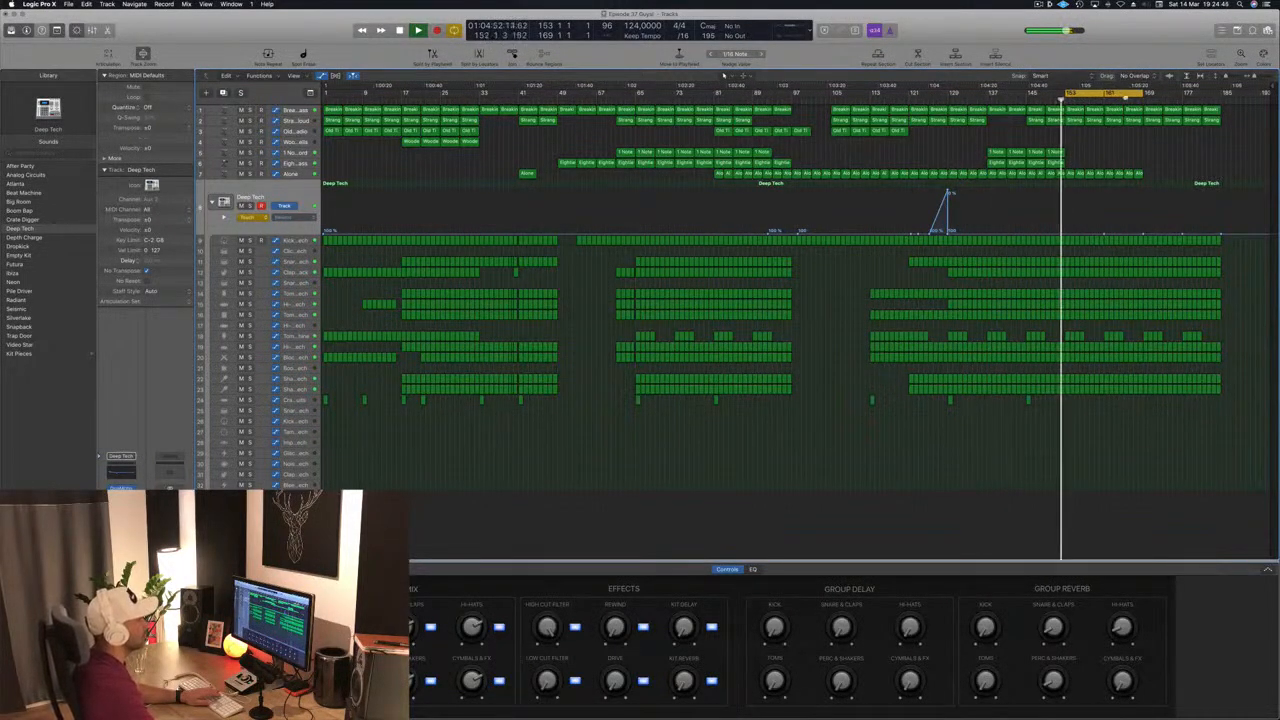
{"action": "left_click_drag", "start_coordinate": [1142, 95], "coordinate": [1230, 95]}
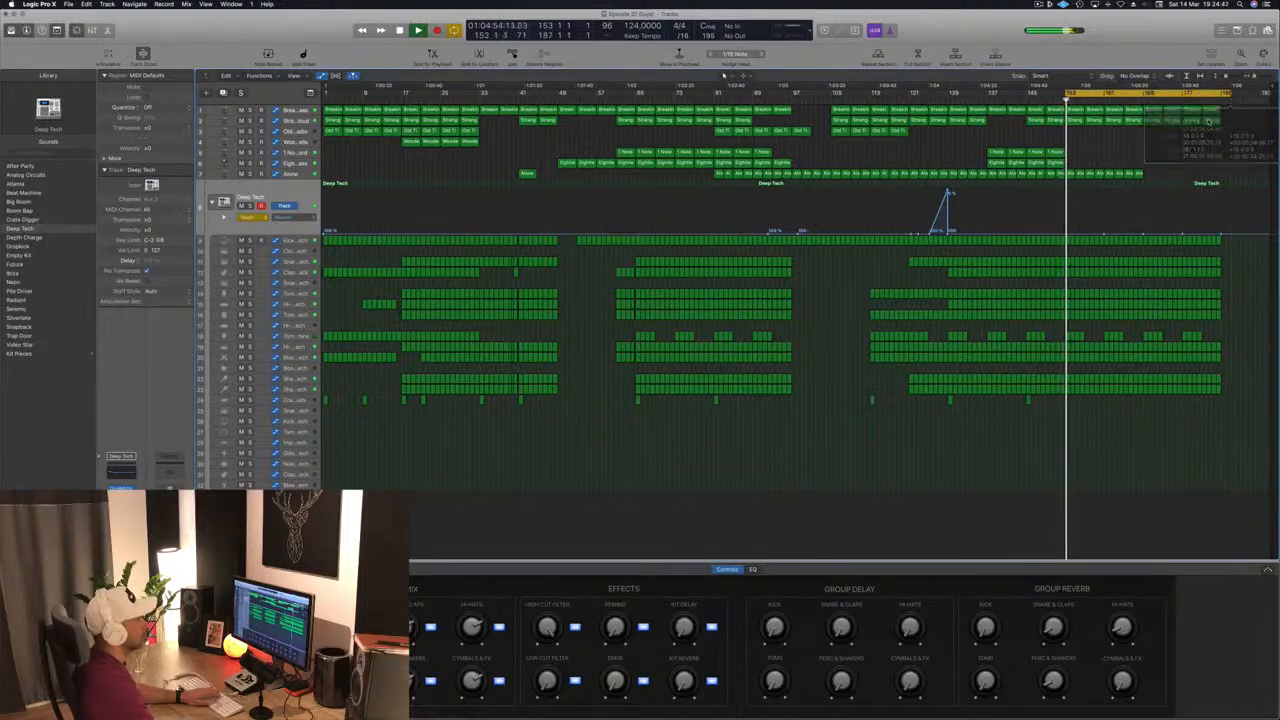
{"action": "left_click", "coordinate": [284, 110]}
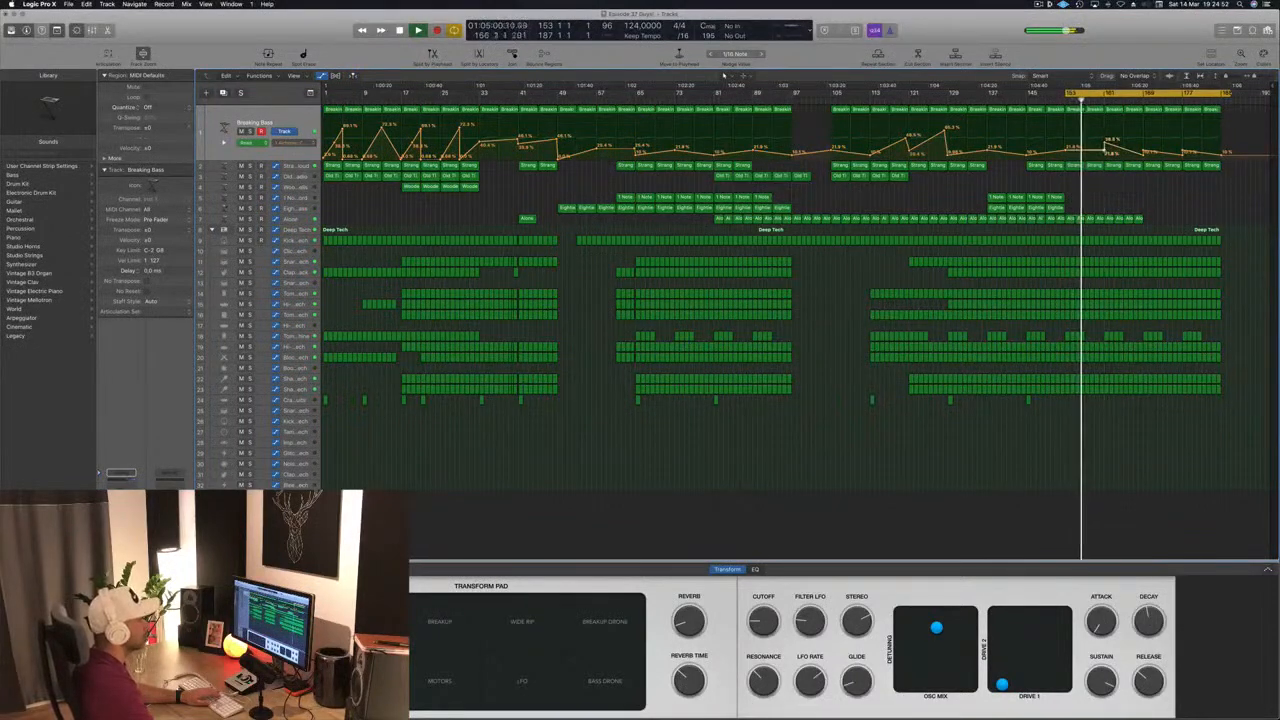
{"action": "left_click_drag", "start_coordinate": [1226, 110], "coordinate": [1155, 116]}
{"action": "key", "text": "Delete"}
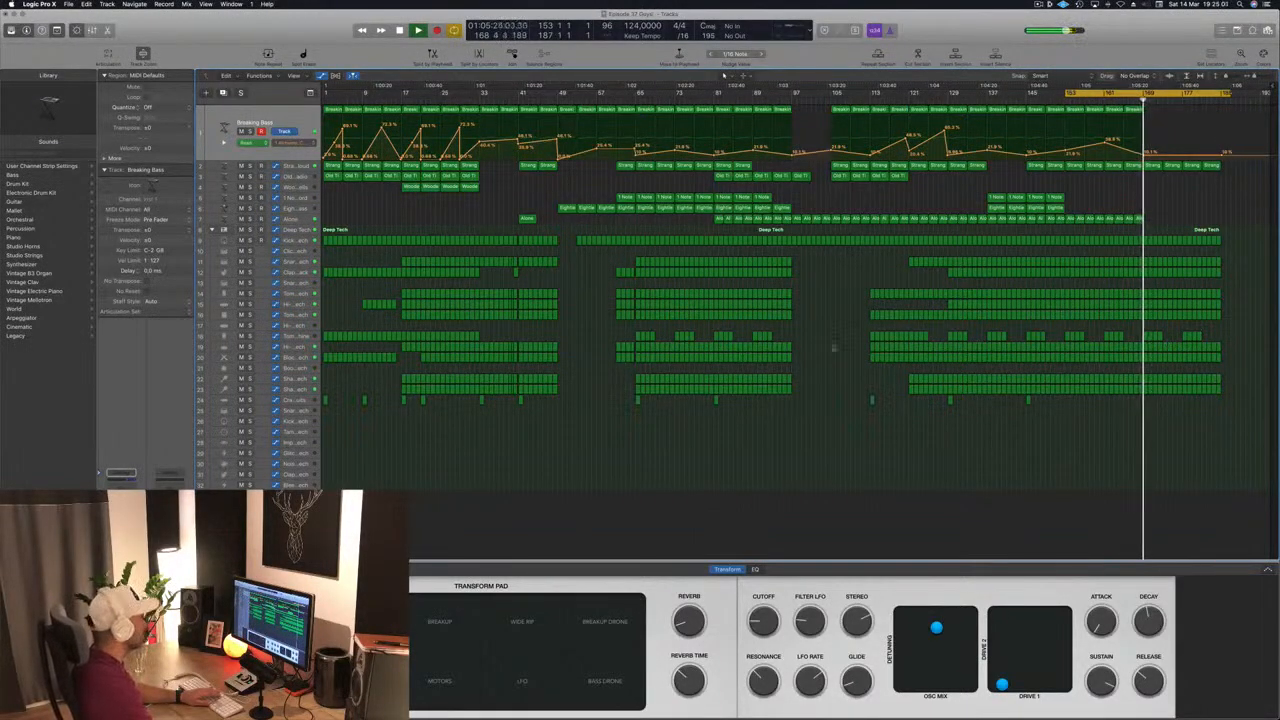
Raise the Block track's low cut automation to a peak at bar 177 between bars 169 and 185, and delete its regions from bar 177
{"action": "left_click", "coordinate": [305, 361]}
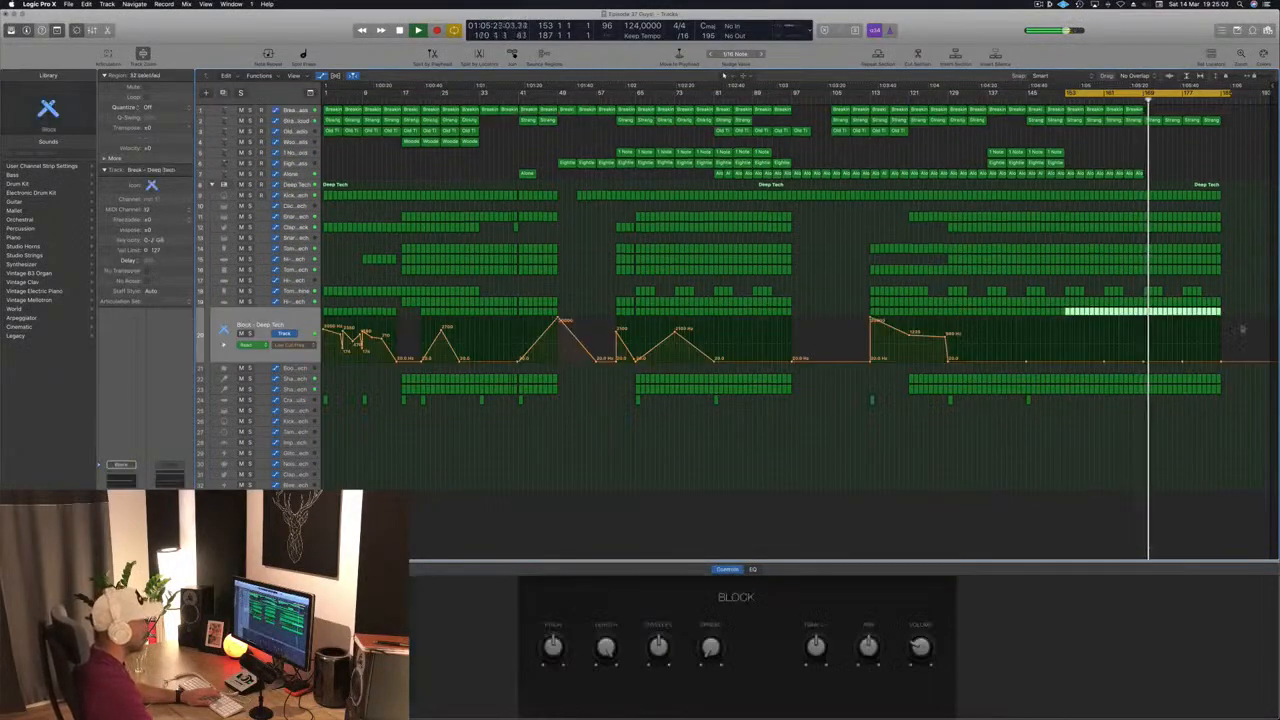
{"action": "left_click", "coordinate": [1182, 361]}
{"action": "left_click_drag", "start_coordinate": [1183, 362], "coordinate": [1183, 292]}
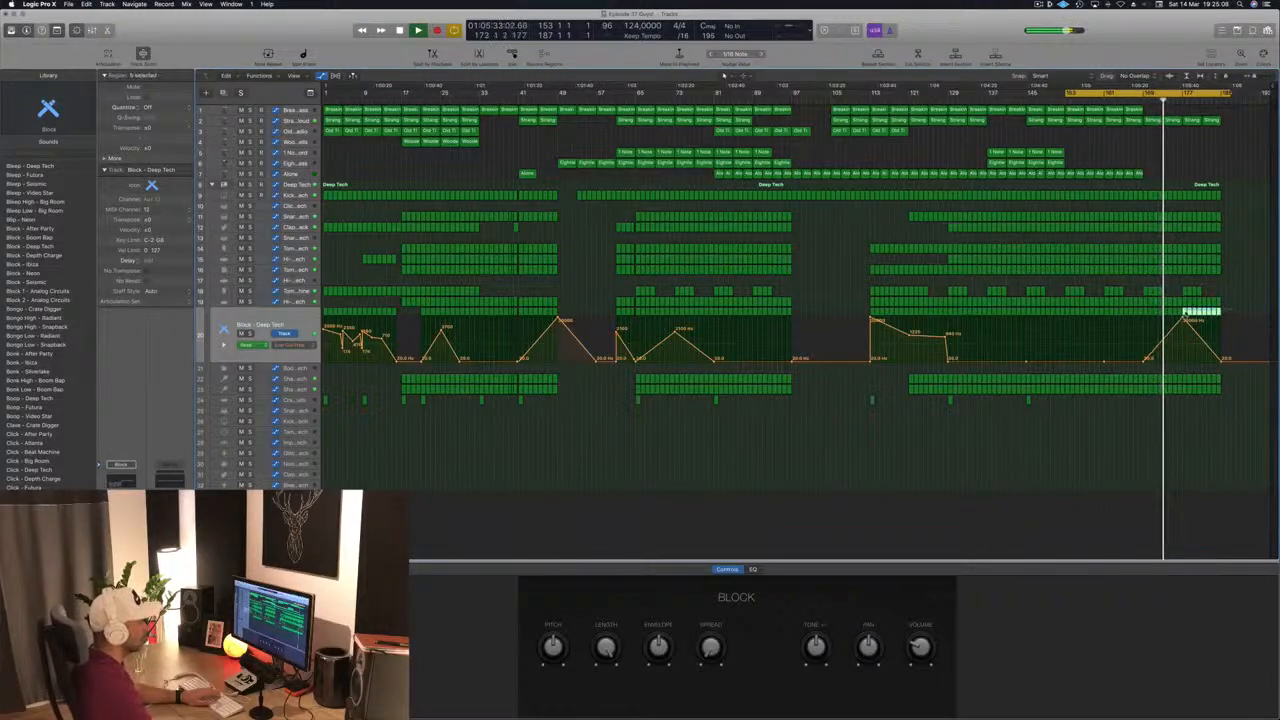
{"action": "left_click", "coordinate": [1245, 291]}
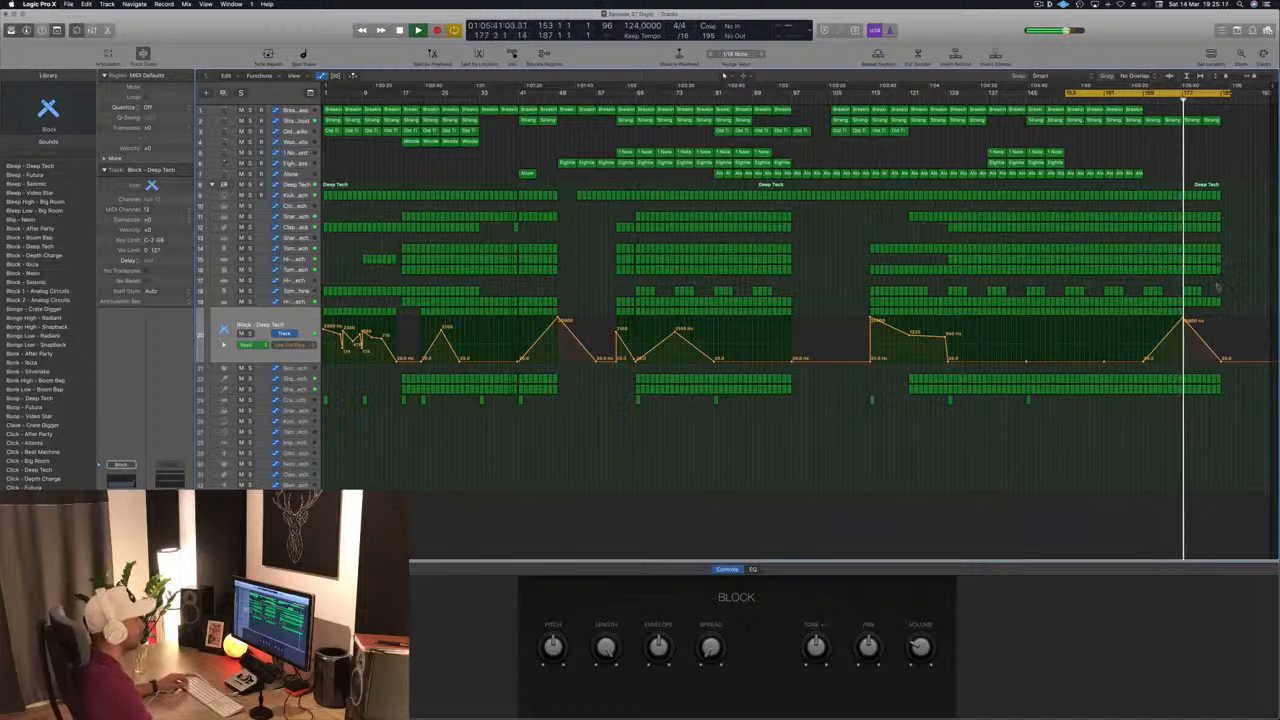
Copy the crash region from bar 145 to bar 185
{"action": "left_click_drag", "start_coordinate": [1026, 400], "coordinate": [1222, 400]}
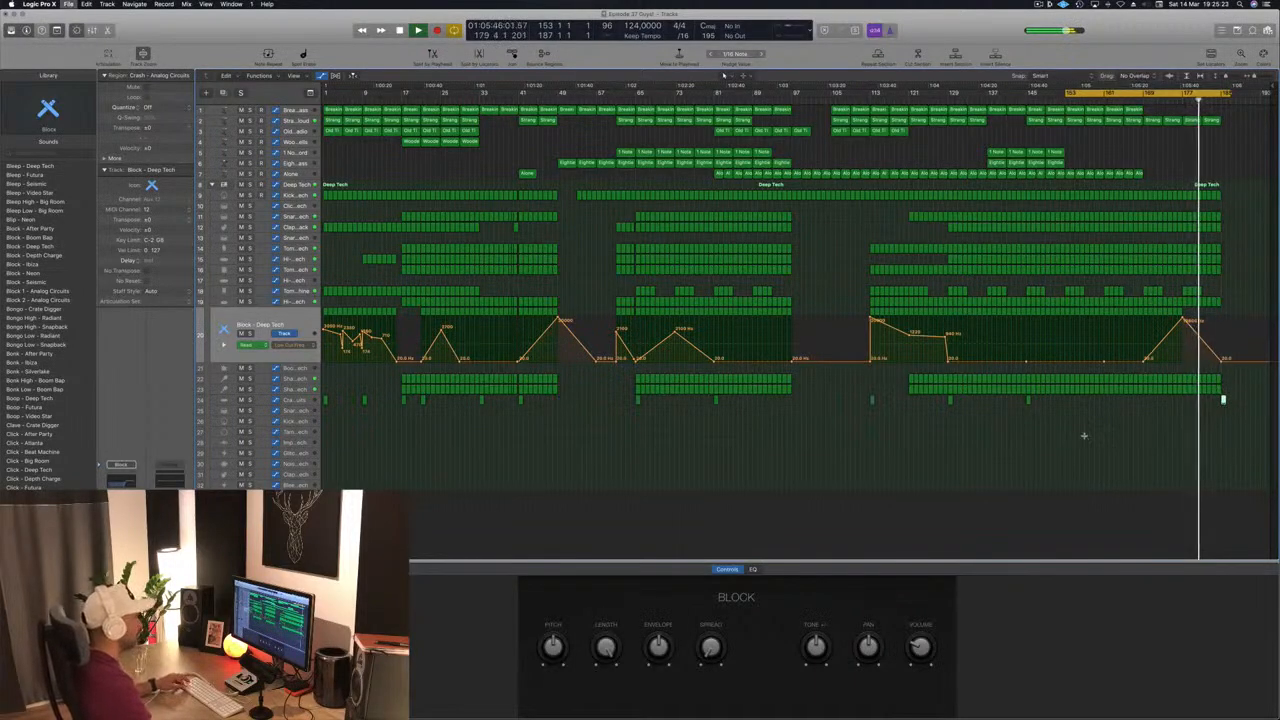
{"action": "left_click", "coordinate": [752, 455]}
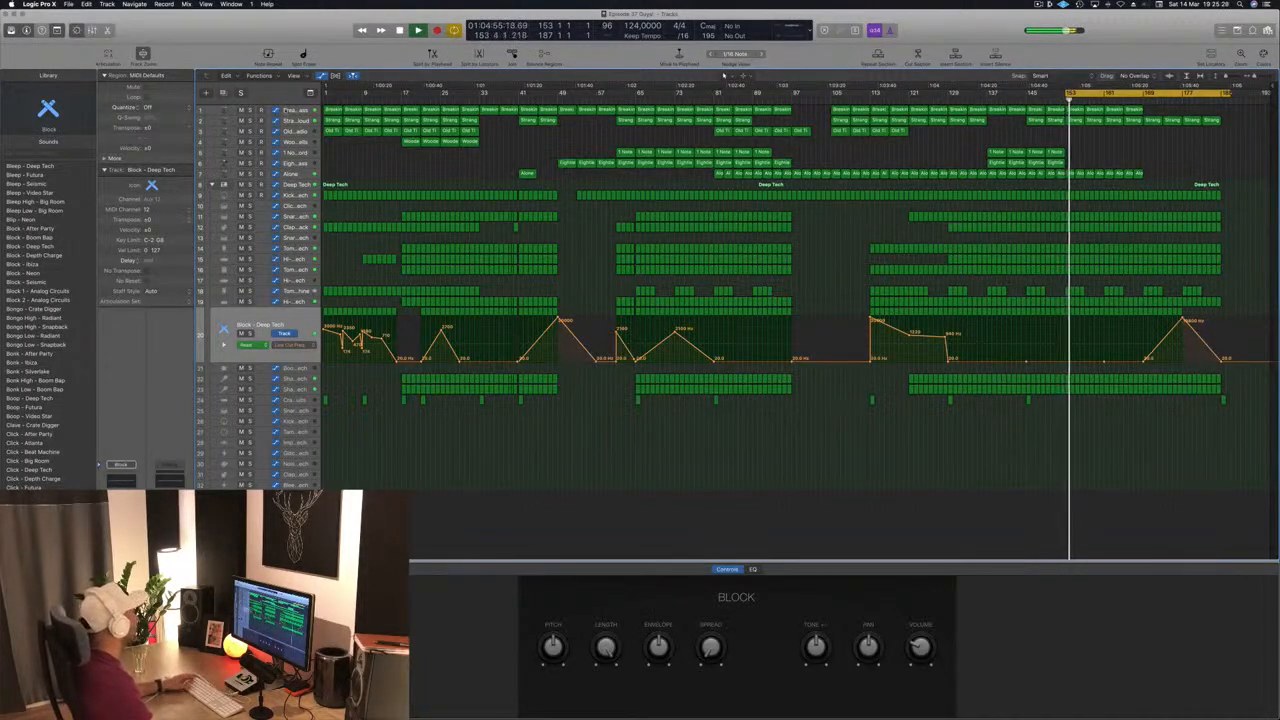
Show the Breaking Bass track's Compressor window, check its side chain setting, and hide it again
{"action": "left_click", "coordinate": [230, 109]}
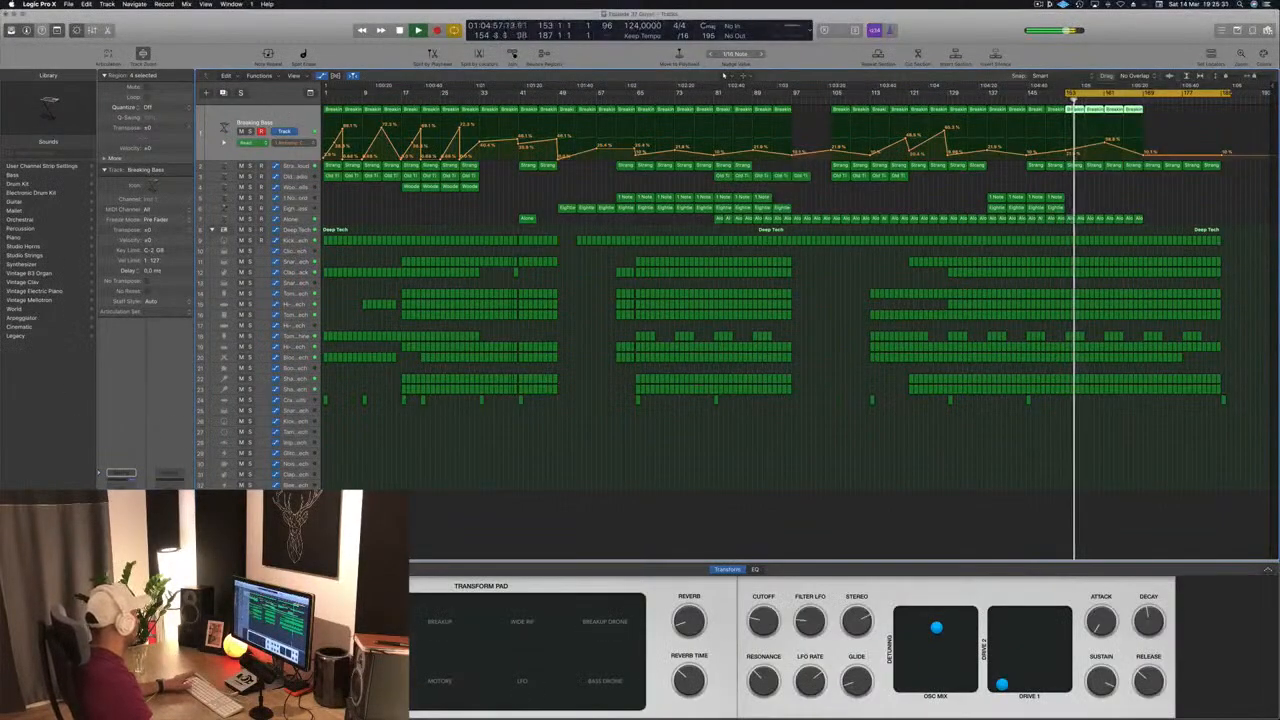
{"action": "key", "text": "v"}
{"action": "left_click_drag", "start_coordinate": [222, 29], "coordinate": [779, 364]}
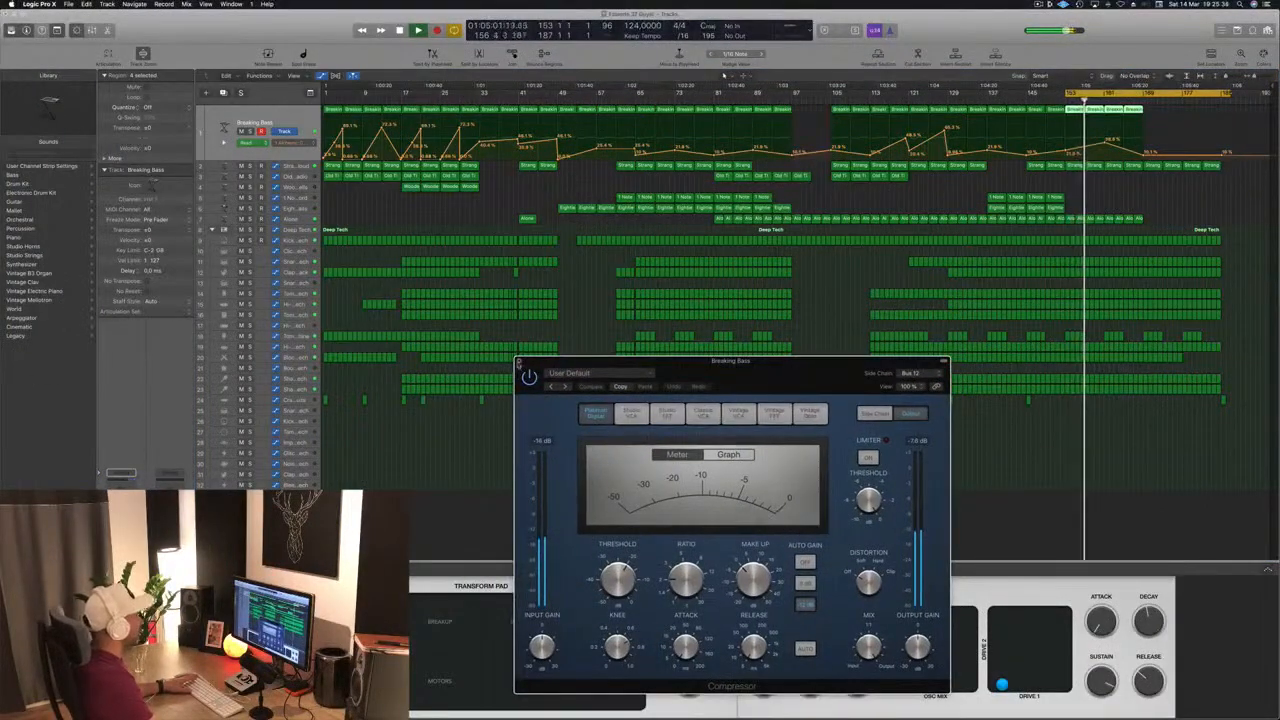
{"action": "key", "text": "v"}
{"action": "left_click", "coordinate": [585, 480]}
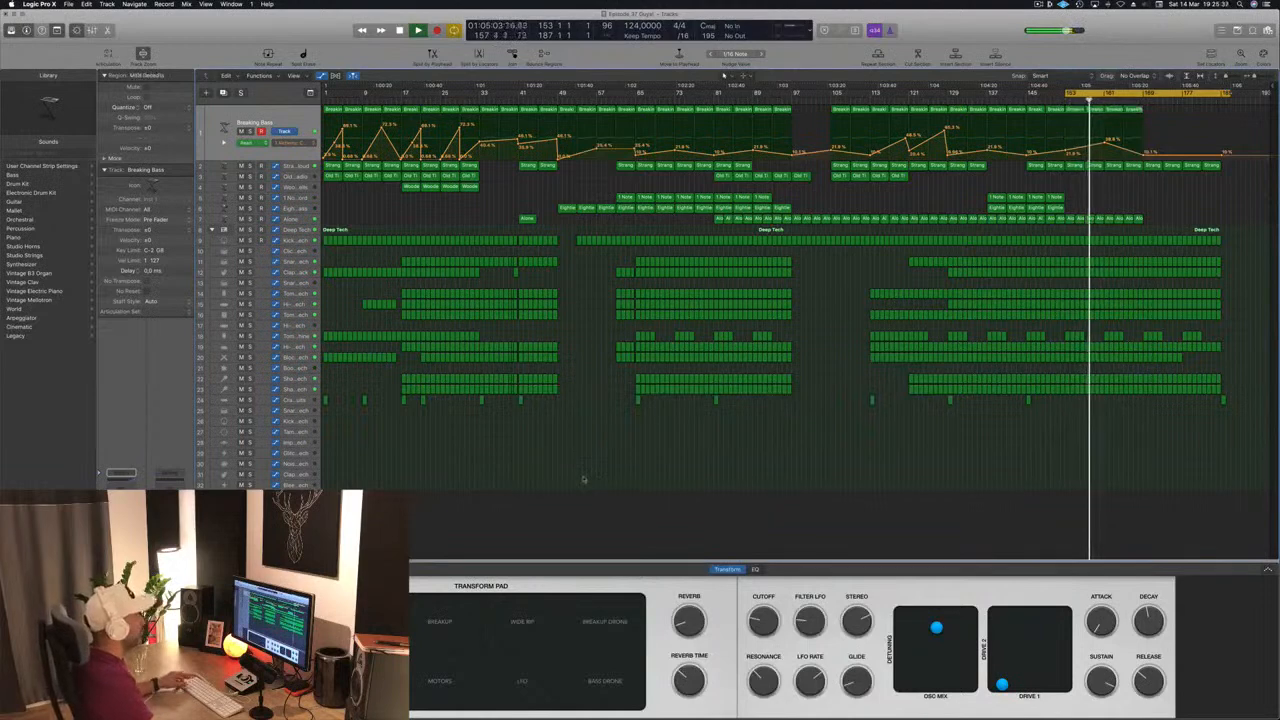
Set the cycle range to bars 1 to 185 and play from the start, viewing the Strange Voice Cloud, Kick 1 and Wooden Bells tracks
{"action": "left_click_drag", "start_coordinate": [1060, 95], "coordinate": [325, 95]}
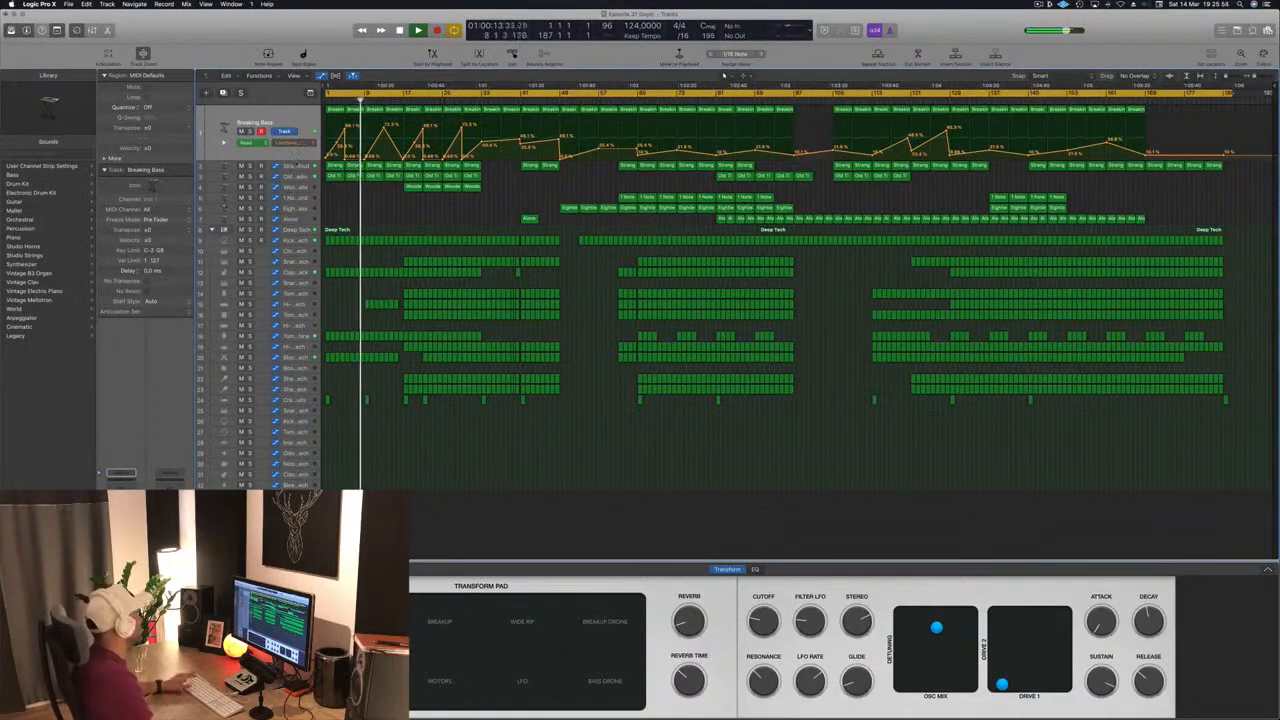
{"action": "left_click", "coordinate": [300, 166]}
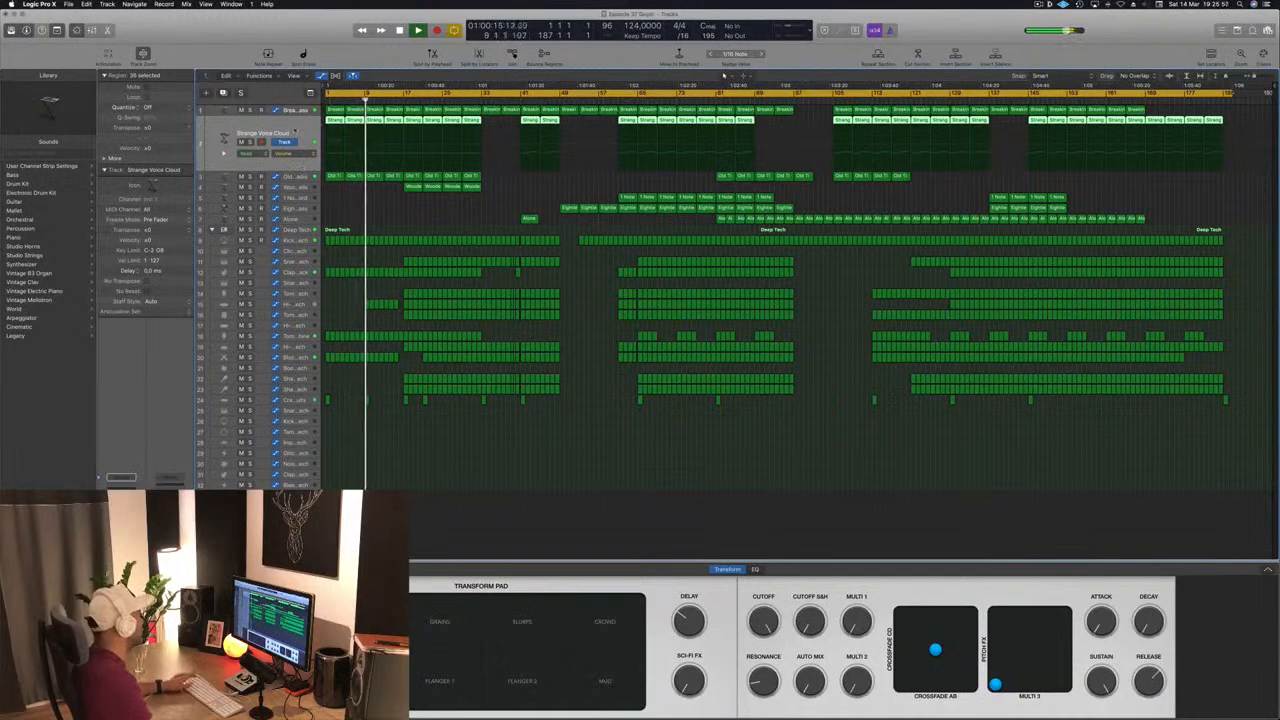
{"action": "left_click", "coordinate": [451, 207]}
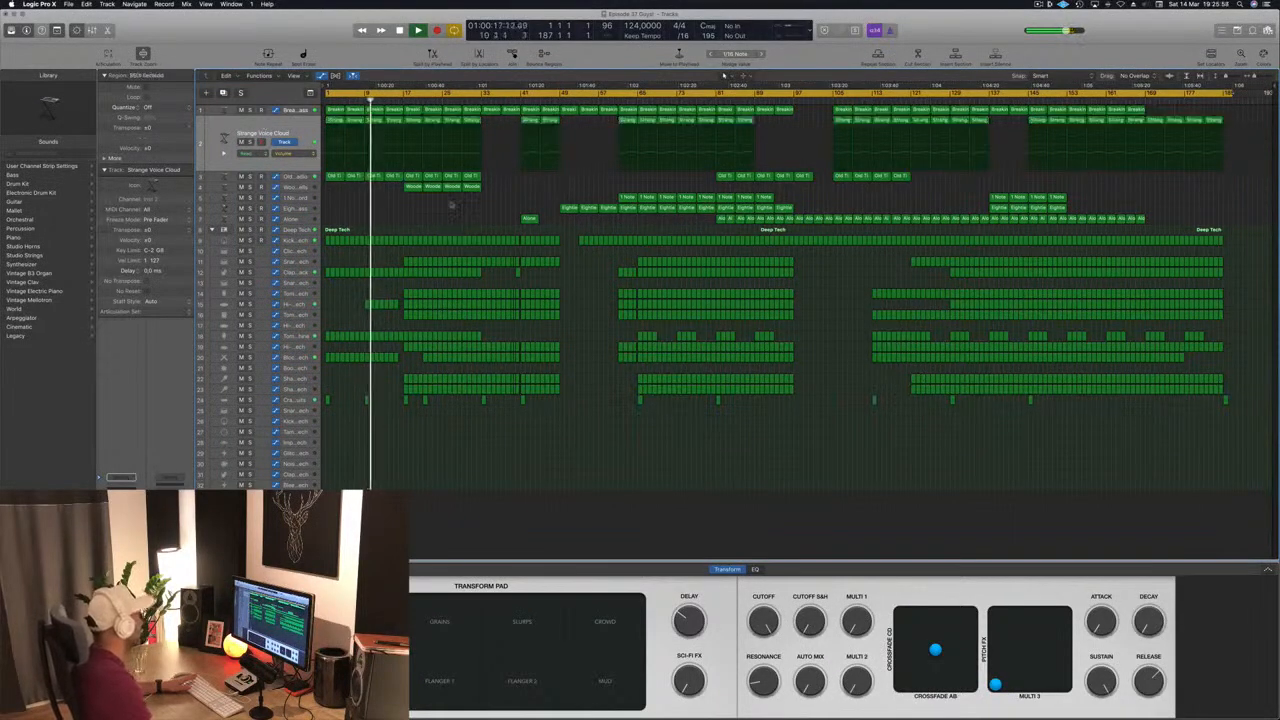
{"action": "left_click", "coordinate": [298, 242]}
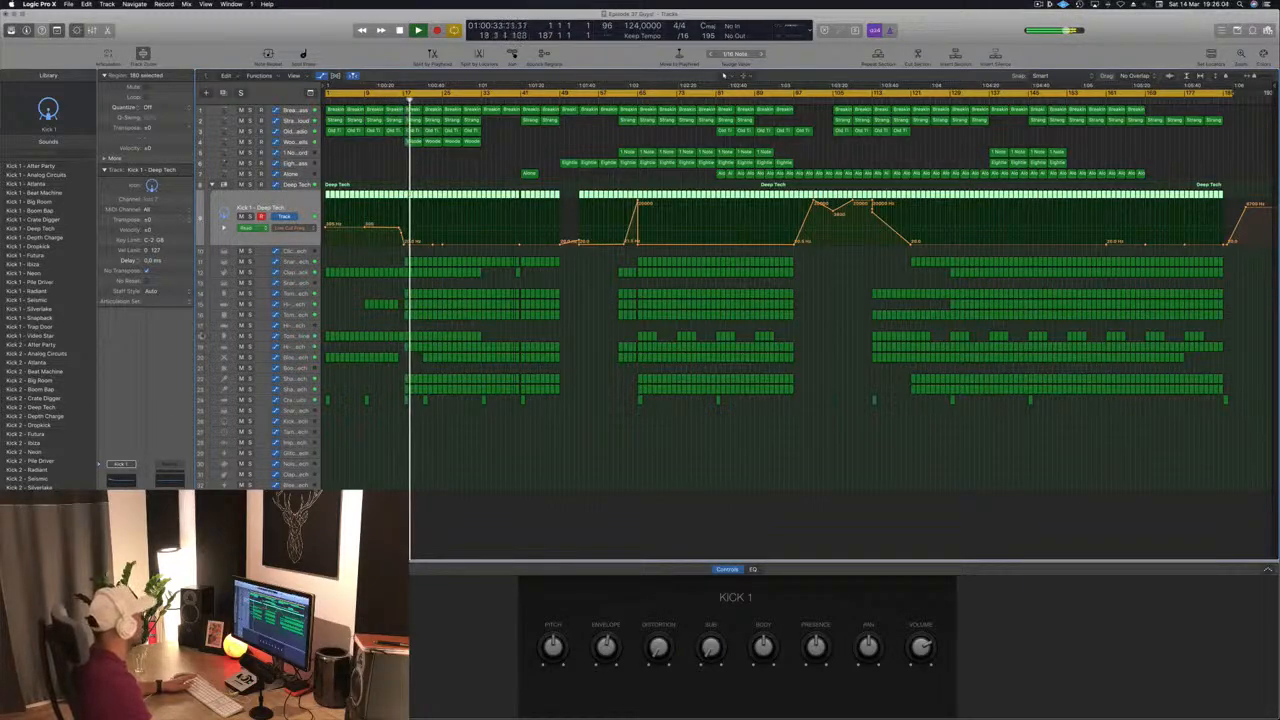
{"action": "left_click", "coordinate": [306, 143]}
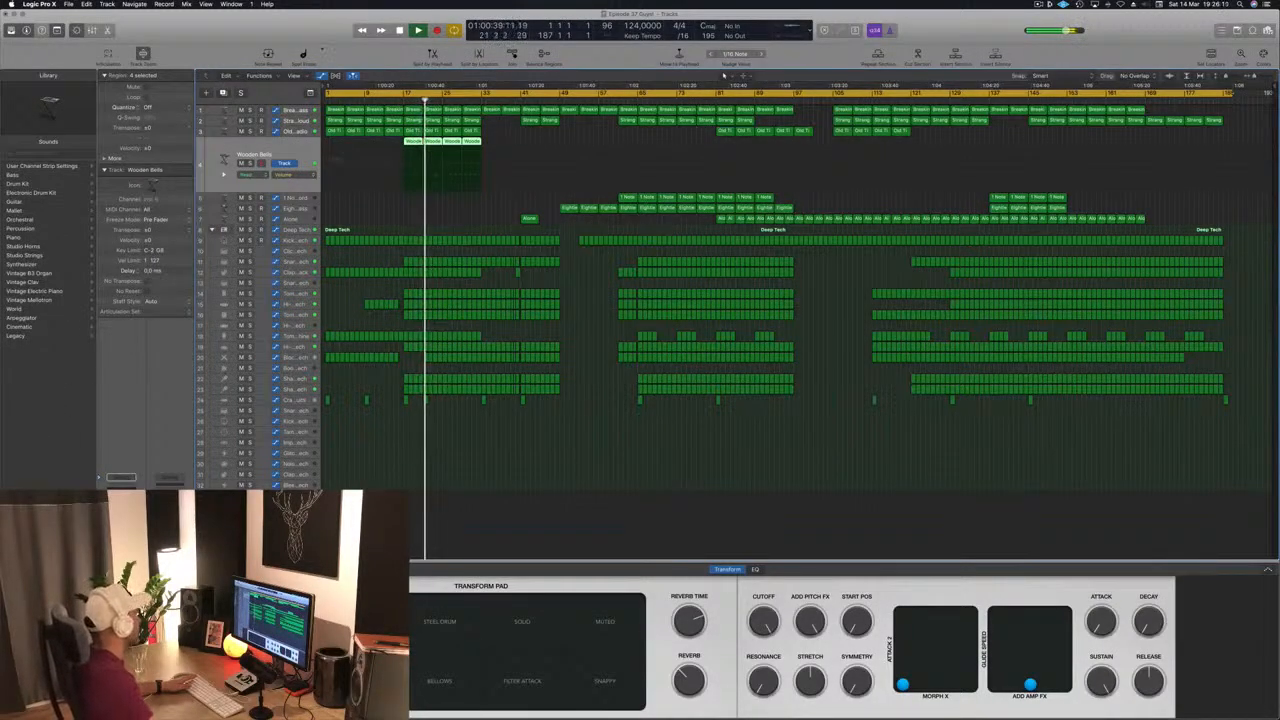
Set the Breaking Bass track's Compressor to the Vintage Opto model, adjust its threshold, and close the window
{"action": "left_click", "coordinate": [211, 111]}
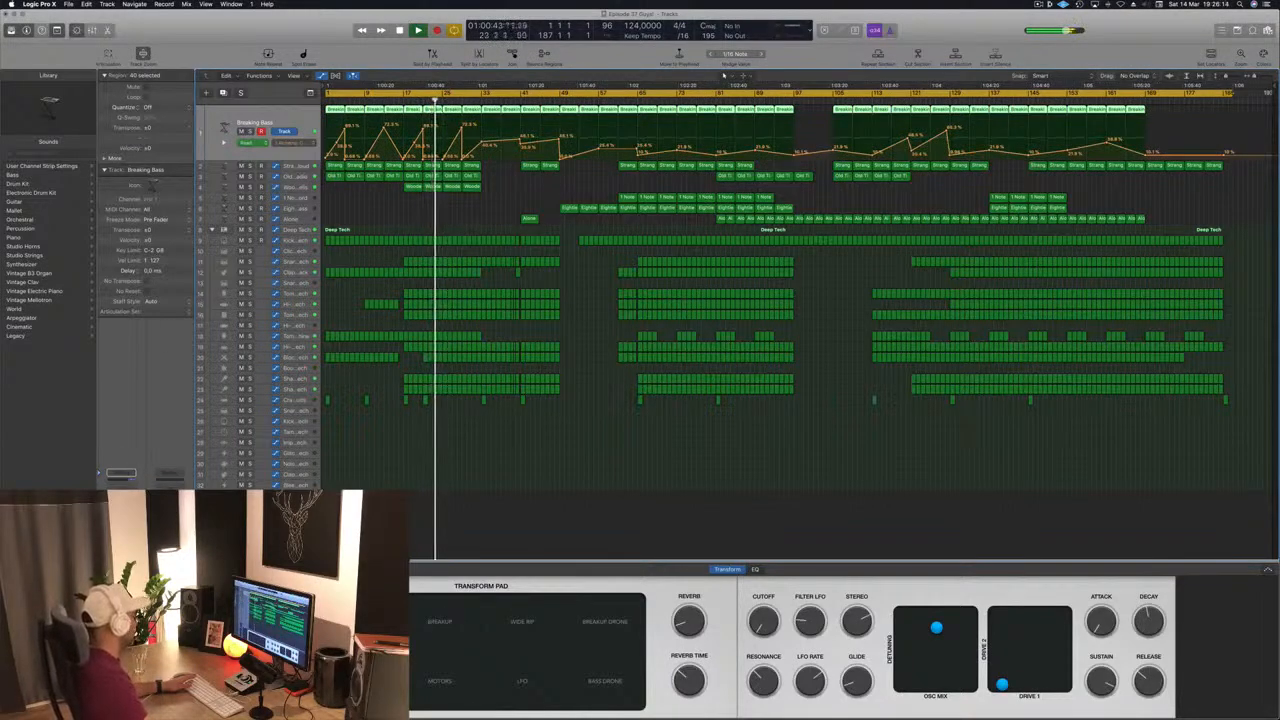
{"action": "key", "text": "v"}
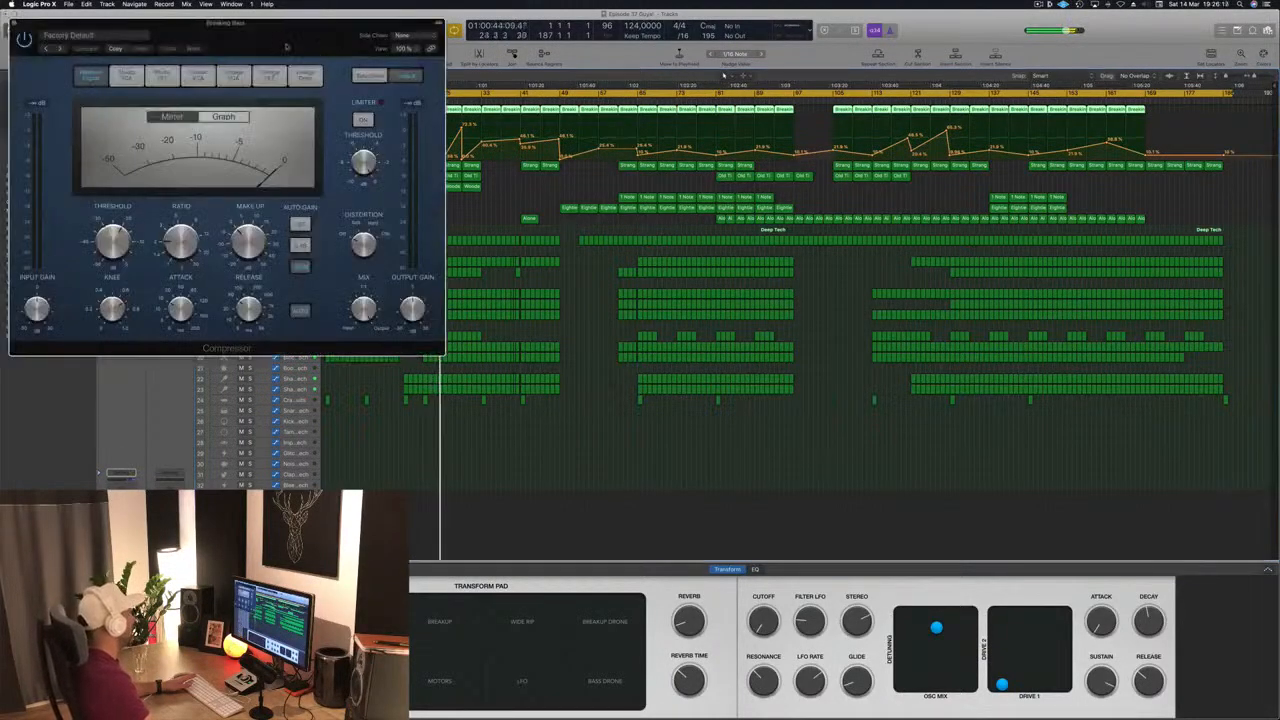
{"action": "left_click_drag", "start_coordinate": [280, 33], "coordinate": [763, 146]}
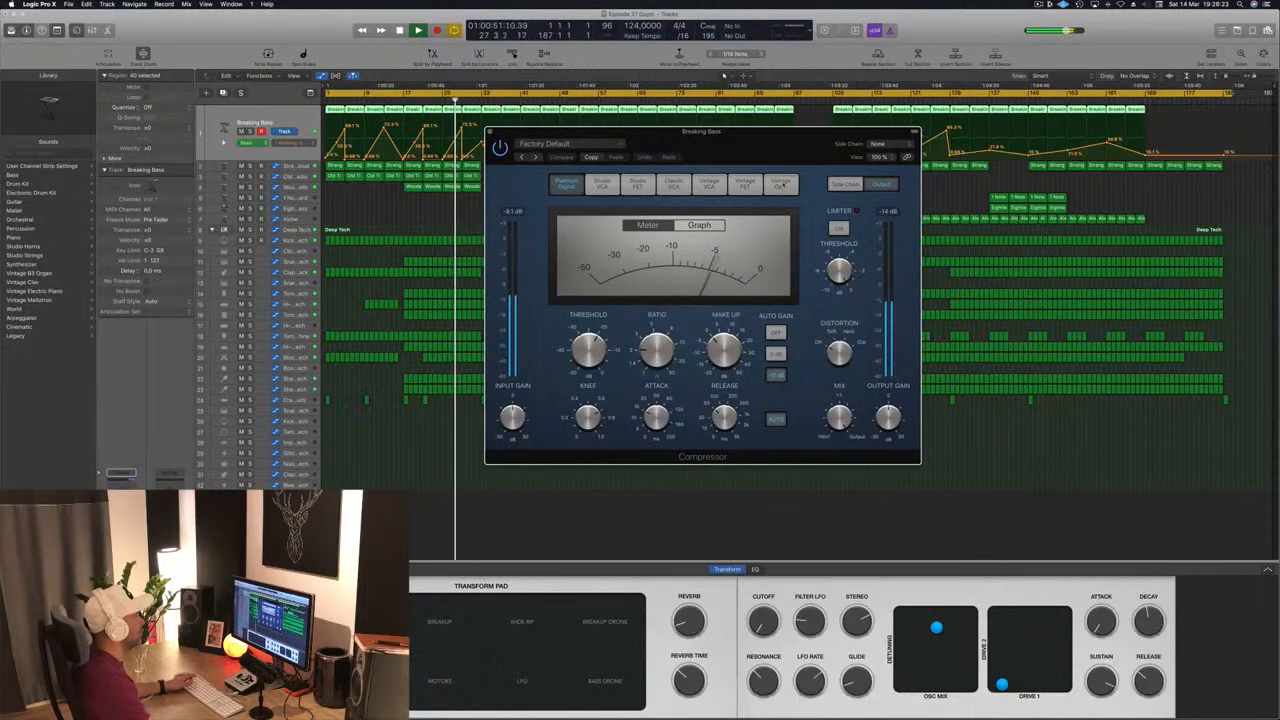
{"action": "left_click", "coordinate": [781, 184]}
{"action": "left_click_drag", "start_coordinate": [590, 348], "coordinate": [656, 339]}
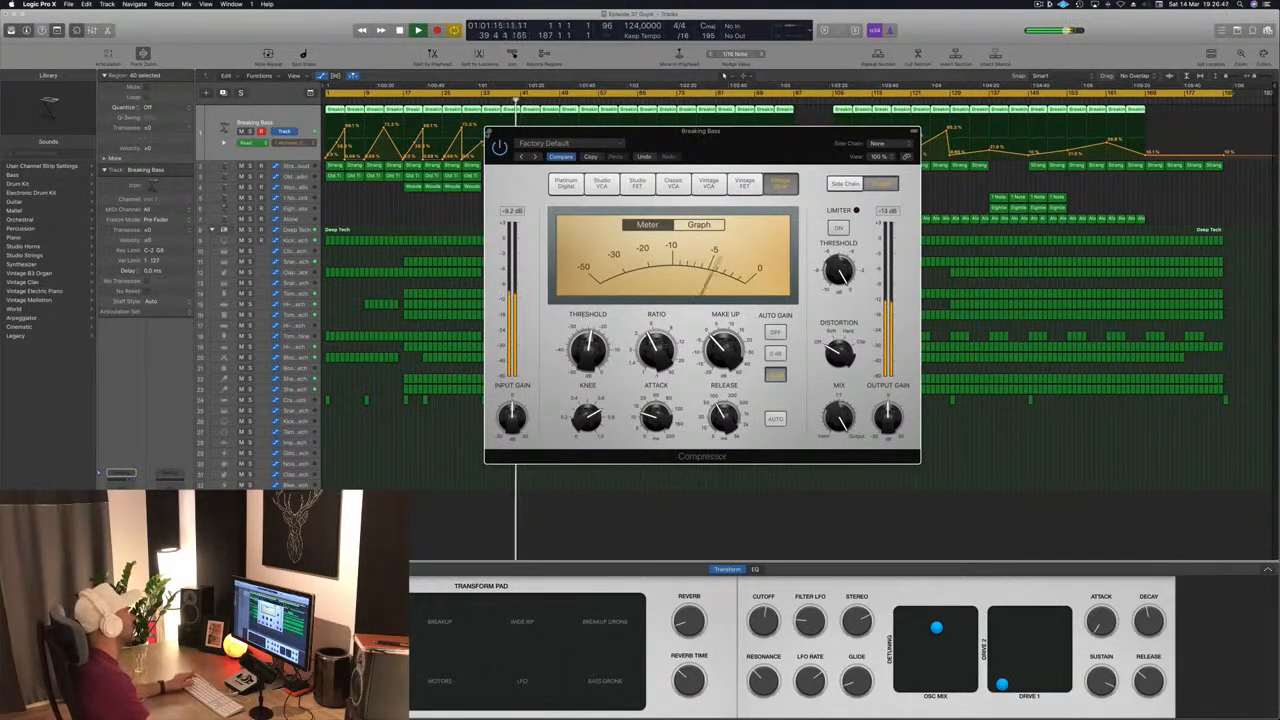
{"action": "key", "text": "super+w"}
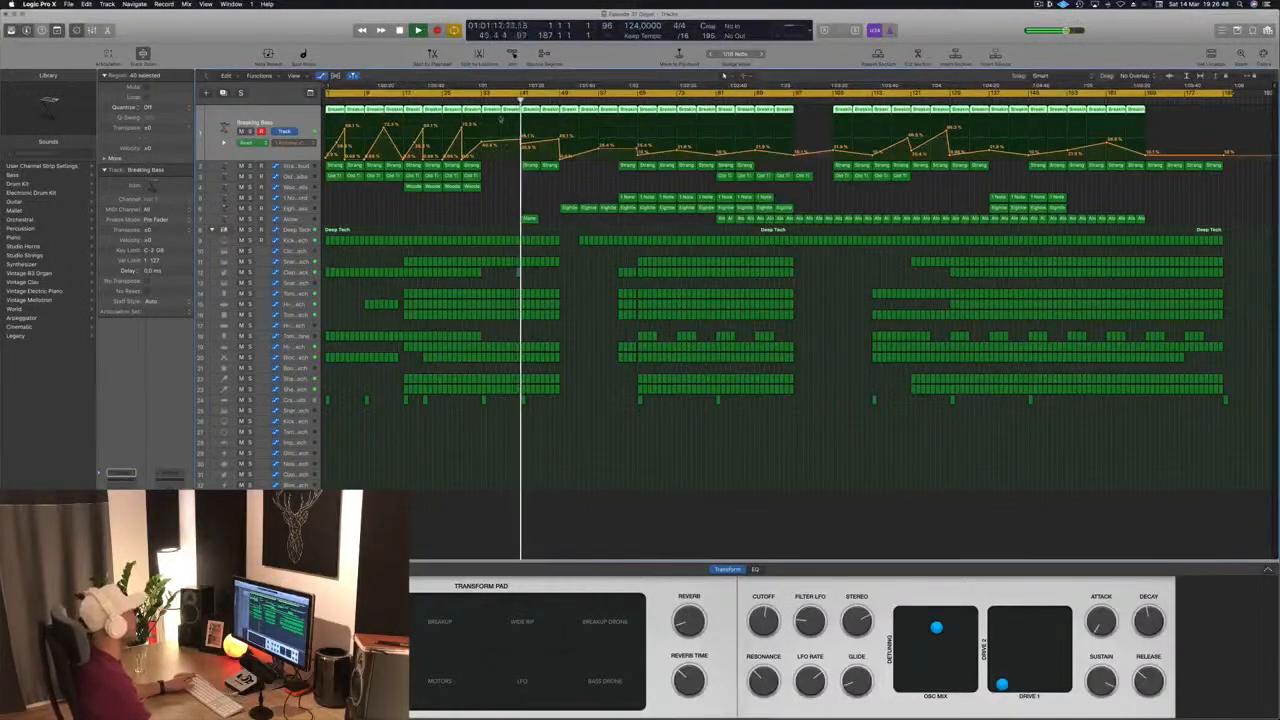
Adjust the Breaking Bass track's filter automation at bar 33
{"action": "key", "text": "shift+comma"}
{"action": "left_click", "coordinate": [484, 143]}
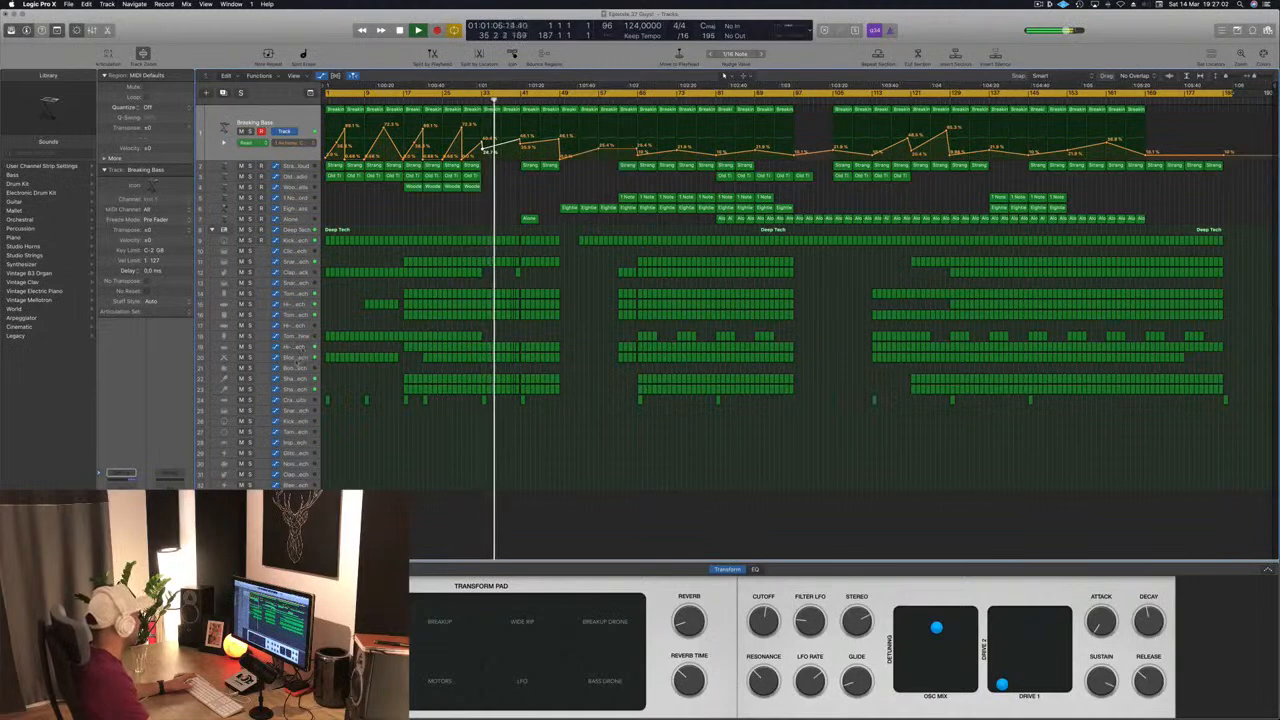
Play from around bar 32 and set the Block track's Compressor side chain to Bus 12 (Kick 1 - Deep Tech)
{"action": "left_click", "coordinate": [295, 357]}
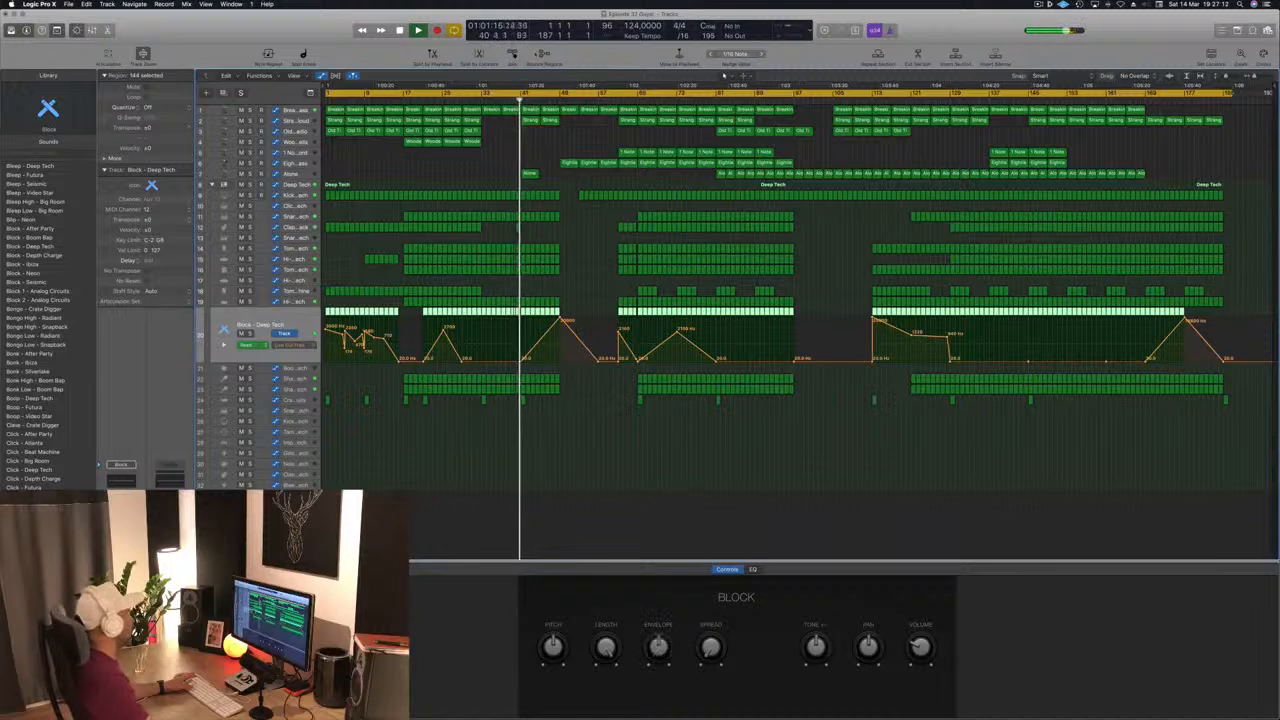
{"action": "left_click", "coordinate": [466, 99]}
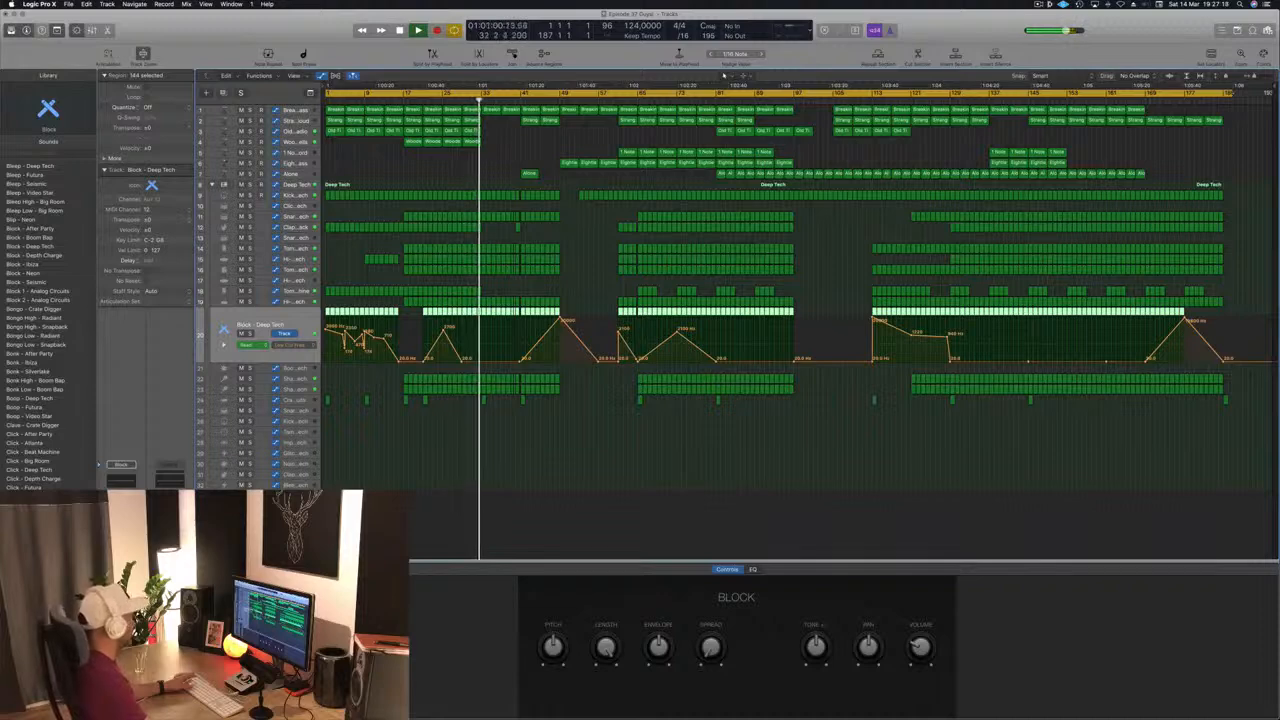
{"action": "left_click", "coordinate": [121, 474]}
{"action": "left_click_drag", "start_coordinate": [352, 31], "coordinate": [756, 205]}
{"action": "left_click", "coordinate": [800, 207]}
{"action": "mouse_move", "coordinate": [806, 237]}
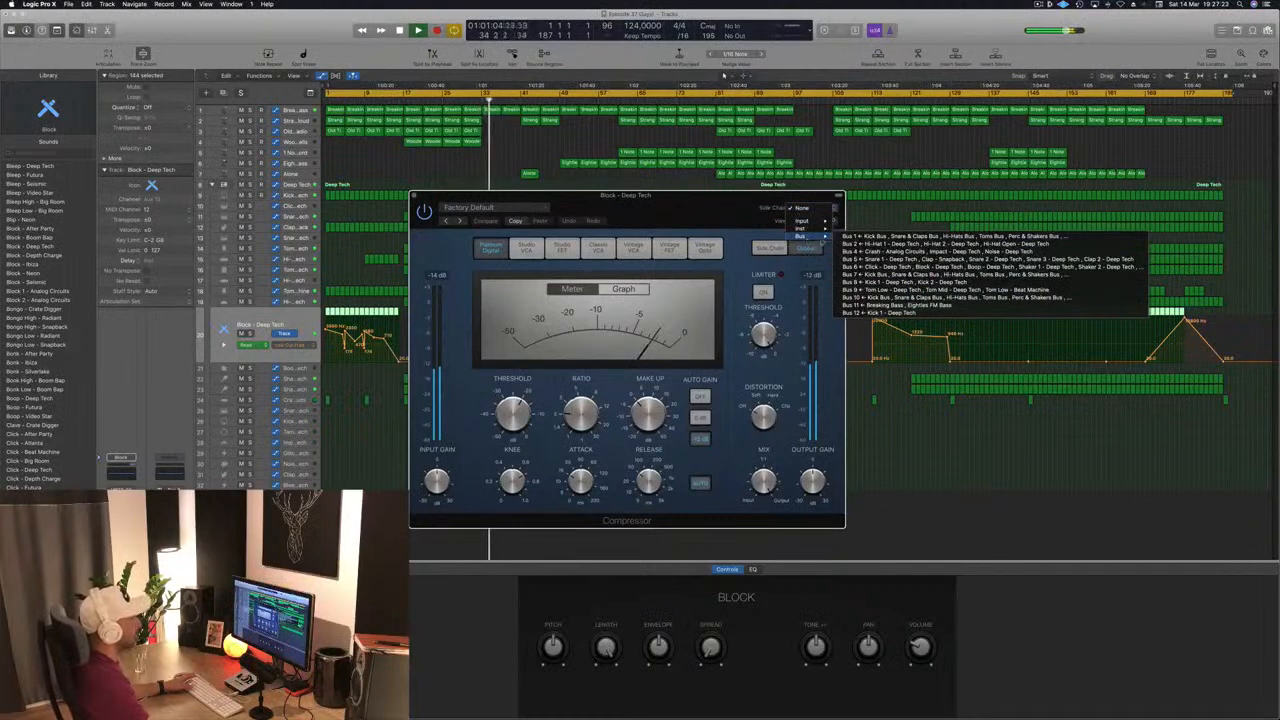
{"action": "left_click", "coordinate": [880, 313]}
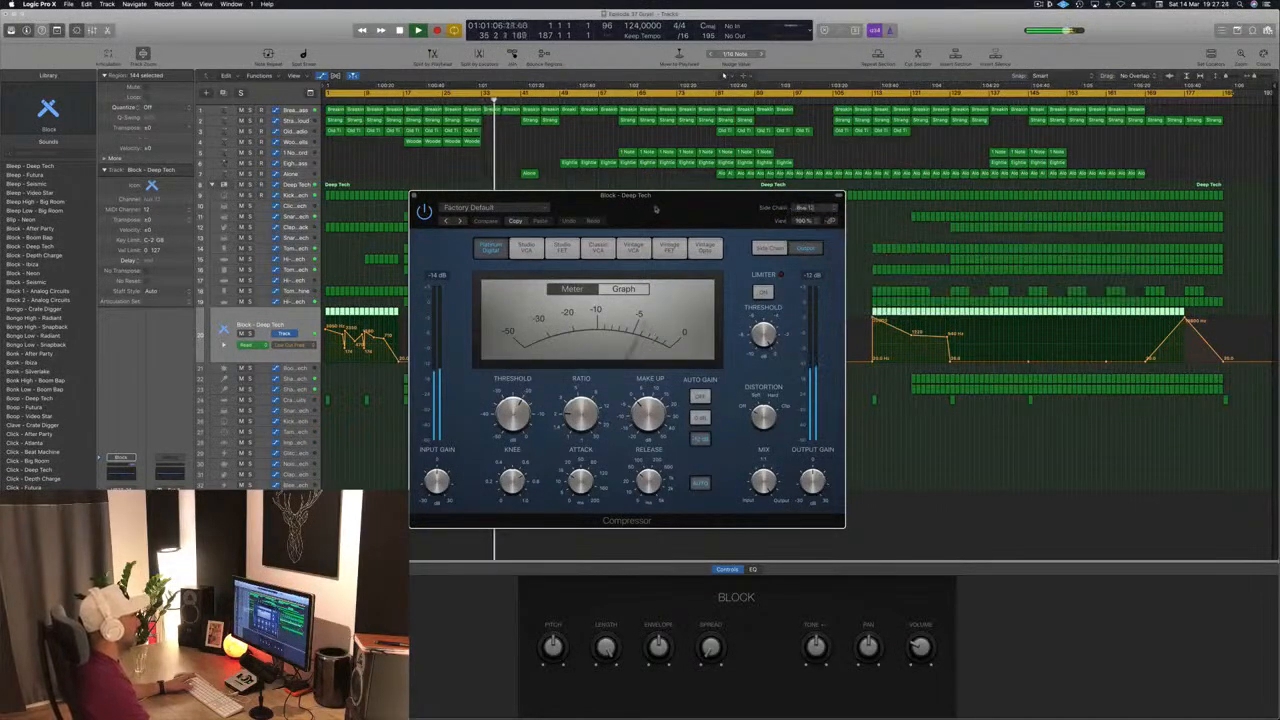
Adjust the Block track's Compressor threshold and Auto release setting, and restart playback from the beginning
{"action": "left_click_drag", "start_coordinate": [667, 203], "coordinate": [689, 197]}
{"action": "left_click", "coordinate": [732, 476]}
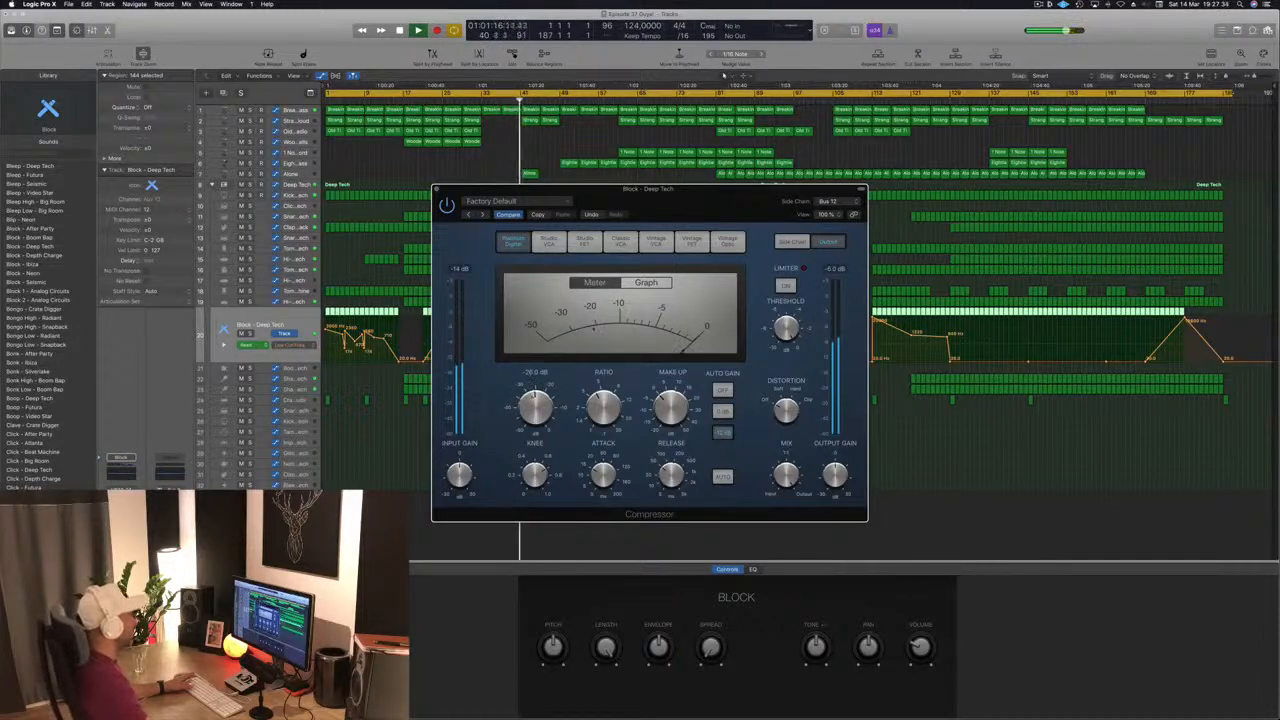
{"action": "mouse_move", "coordinate": [704, 201]}
{"action": "left_mouse_down"}
{"action": "mouse_move", "coordinate": [757, 203]}
{"action": "mouse_move", "coordinate": [721, 196]}
{"action": "left_mouse_up"}
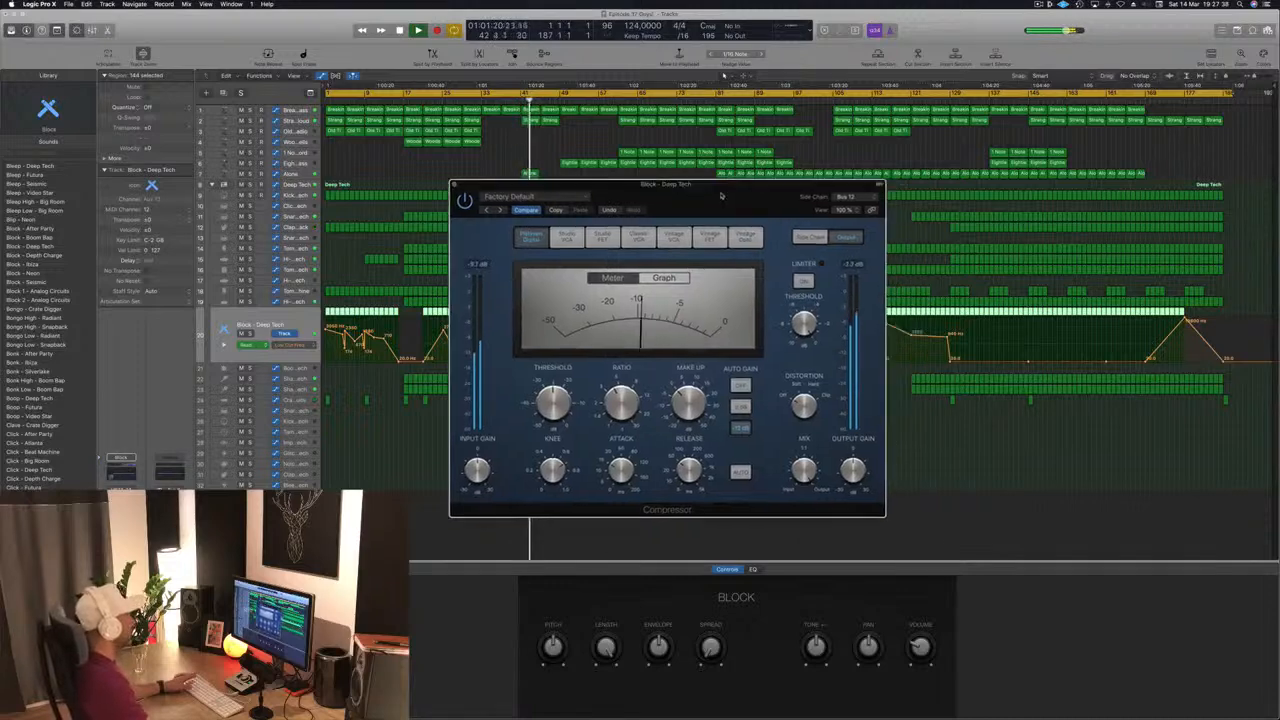
{"action": "left_click", "coordinate": [741, 473]}
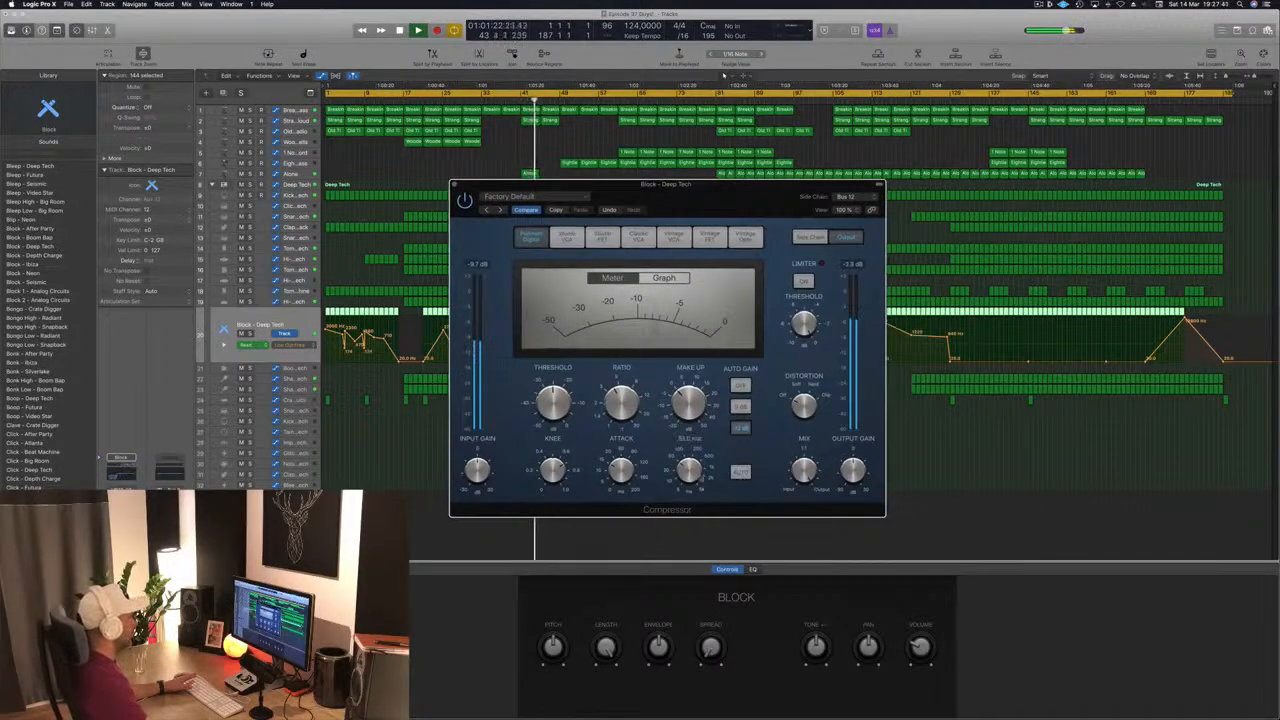
{"action": "left_click_drag", "start_coordinate": [706, 197], "coordinate": [850, 194]}
{"action": "key", "text": "space"}
{"action": "key", "text": "space"}
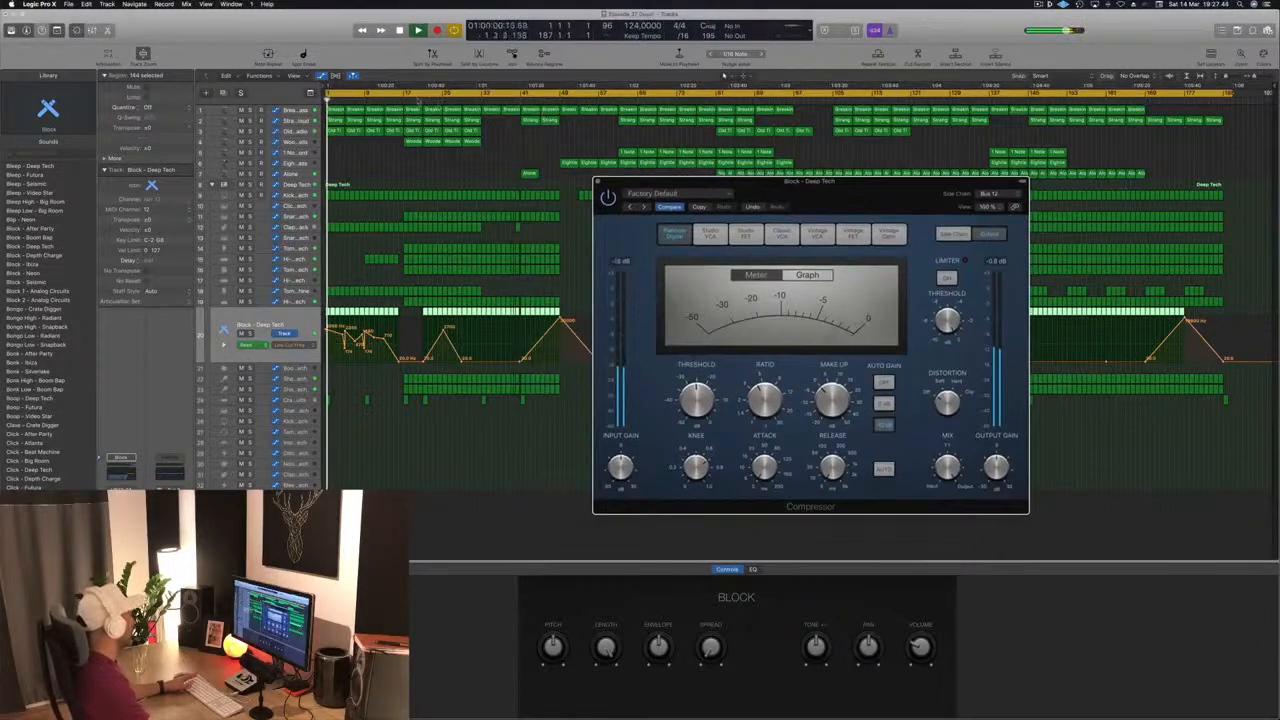
Lower the Block track's low cut automation peak at bar 25 while playing that passage, and close its Compressor
{"action": "left_click", "coordinate": [400, 98]}
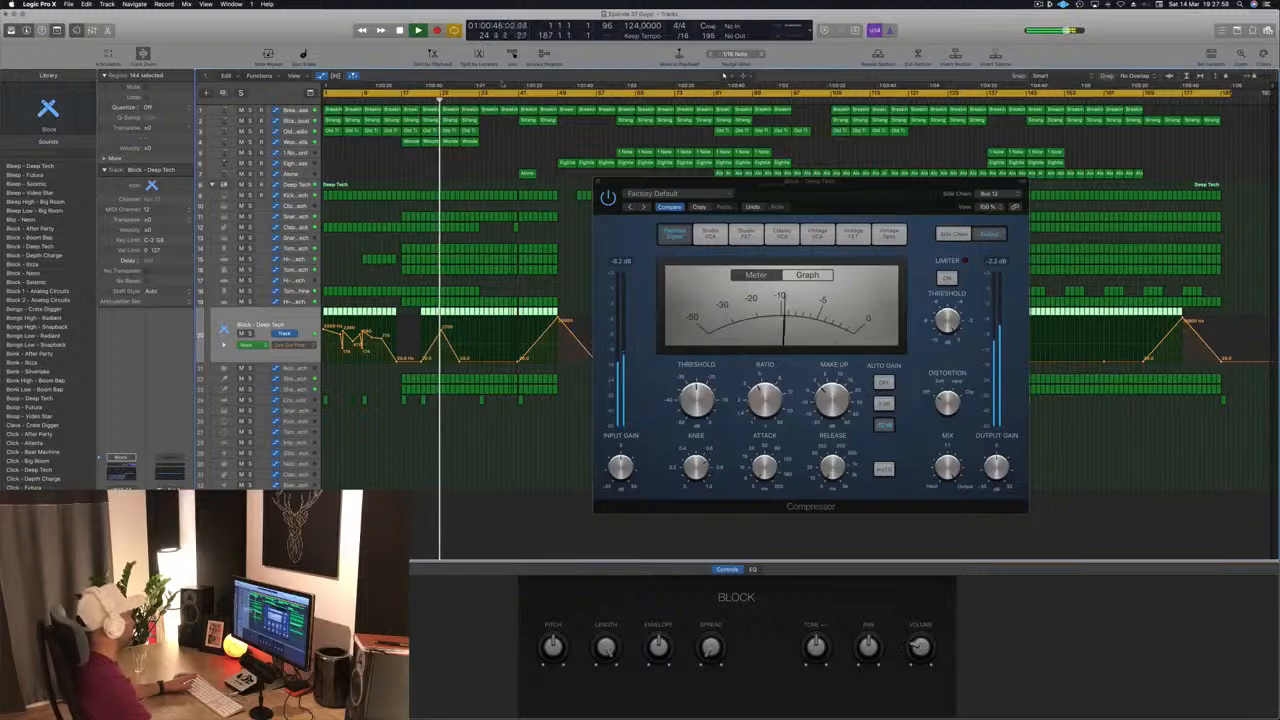
{"action": "left_click", "coordinate": [417, 102]}
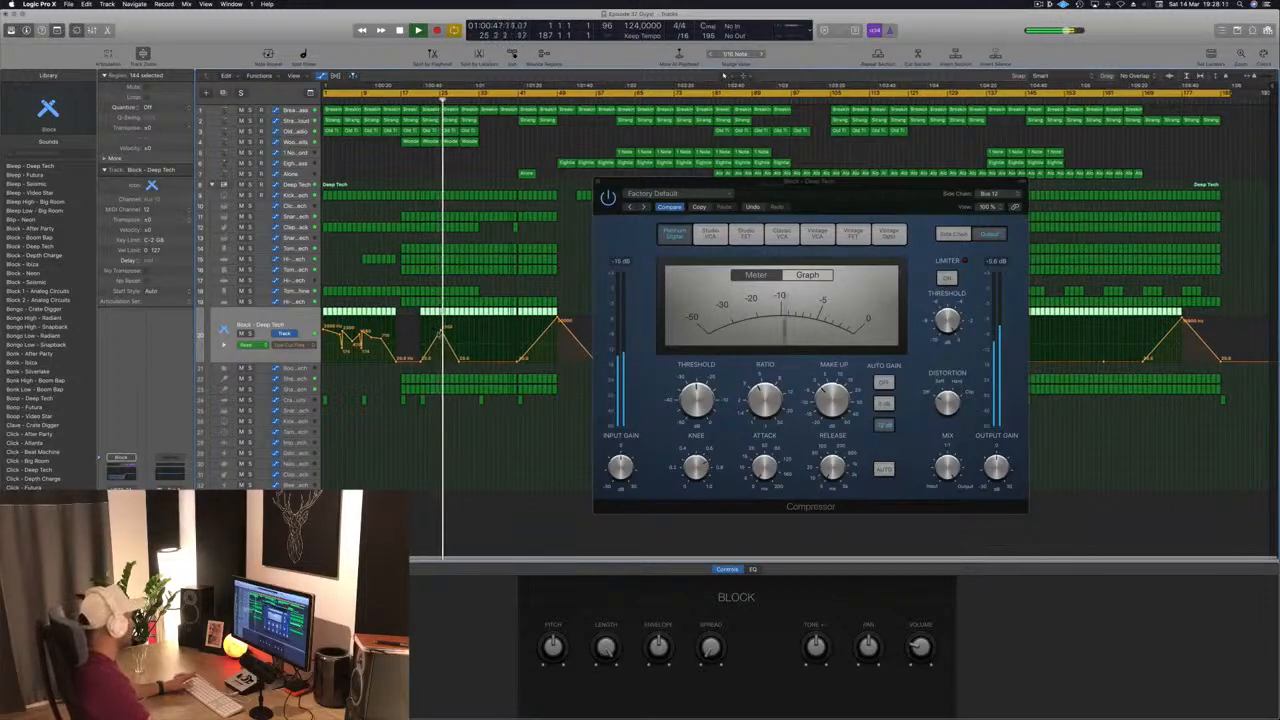
{"action": "left_click_drag", "start_coordinate": [443, 329], "coordinate": [446, 334]}
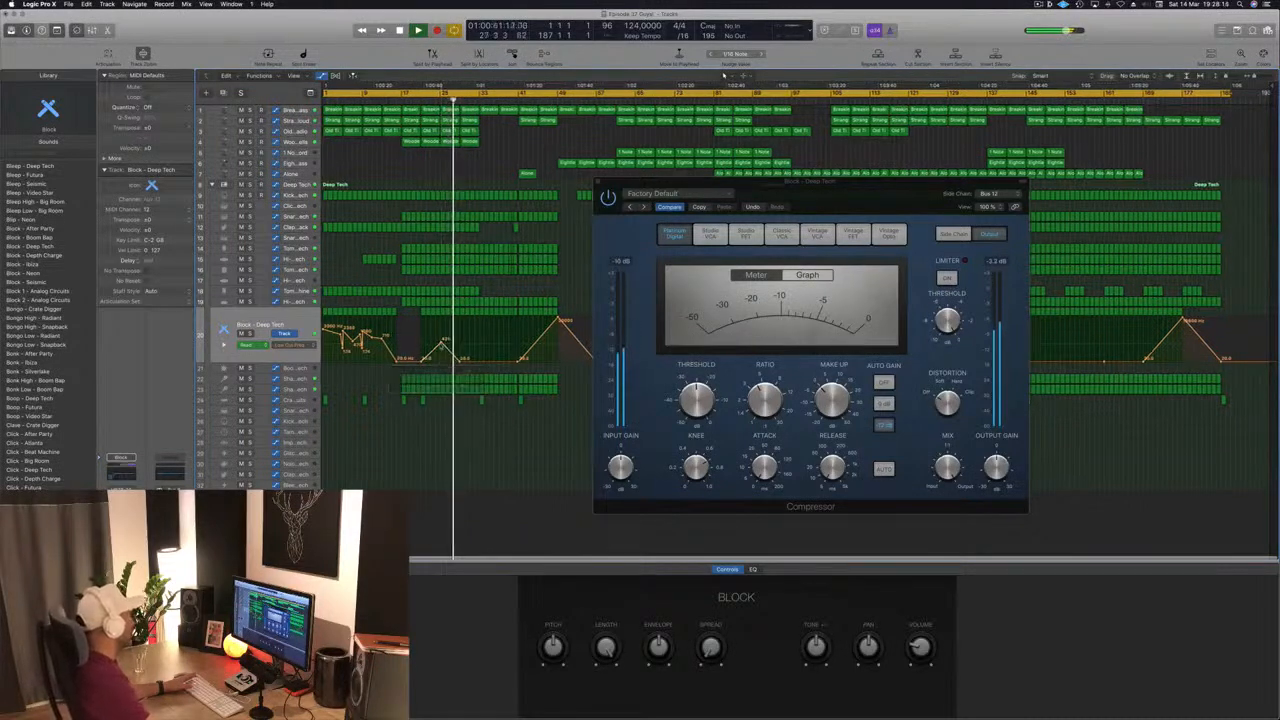
{"action": "left_click", "coordinate": [598, 181]}
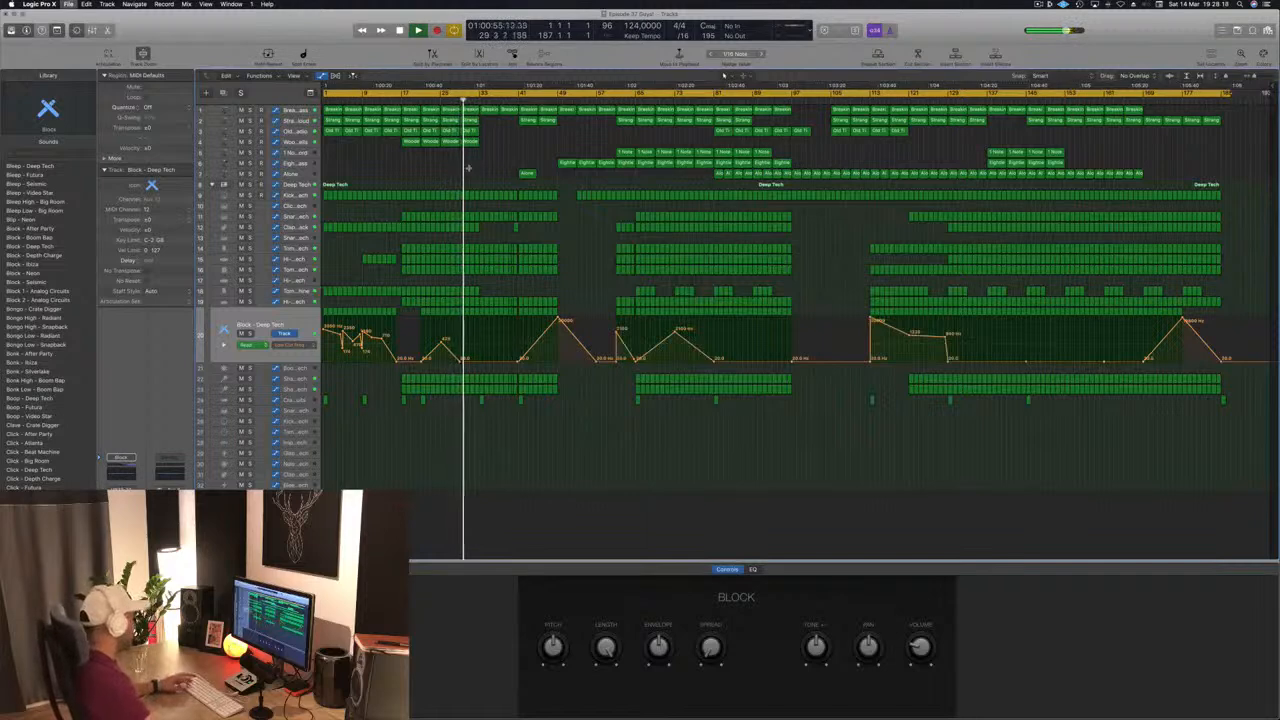
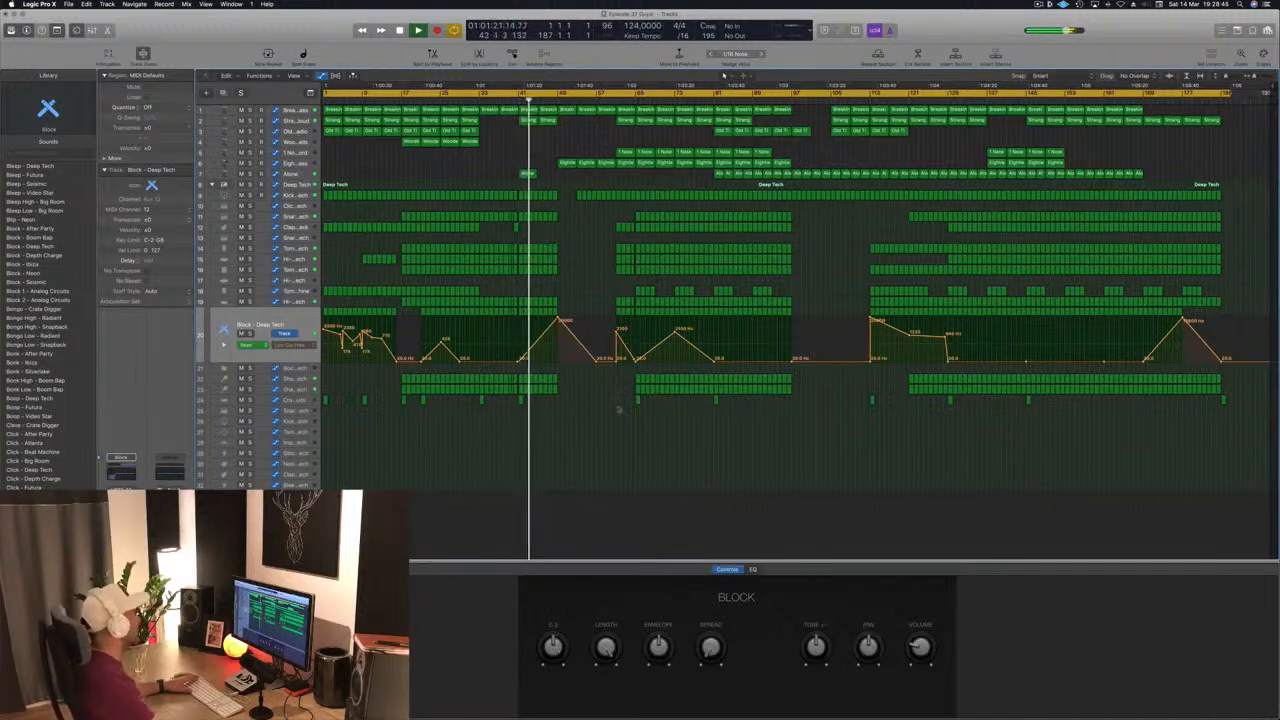
Record pitch automation for the Block track in Touch mode from bar 21, and return its automation mode to Read
{"action": "left_click", "coordinate": [421, 98]}
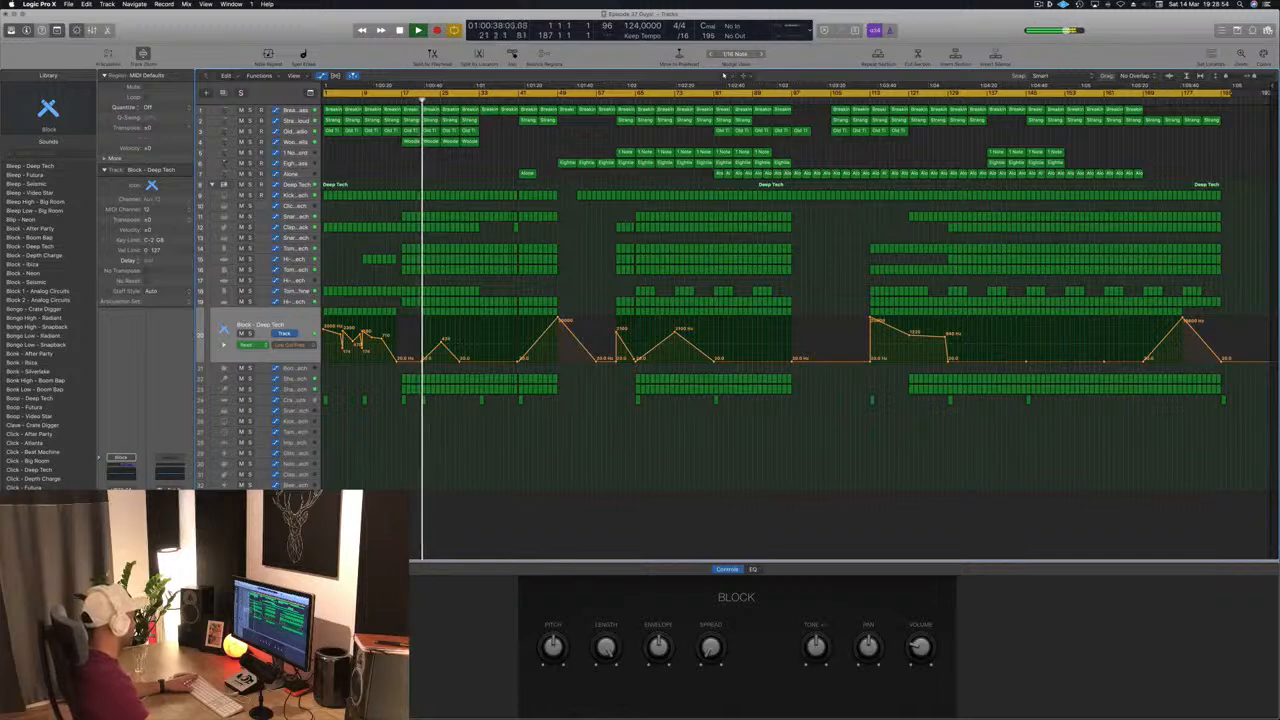
{"action": "left_click", "coordinate": [554, 644]}
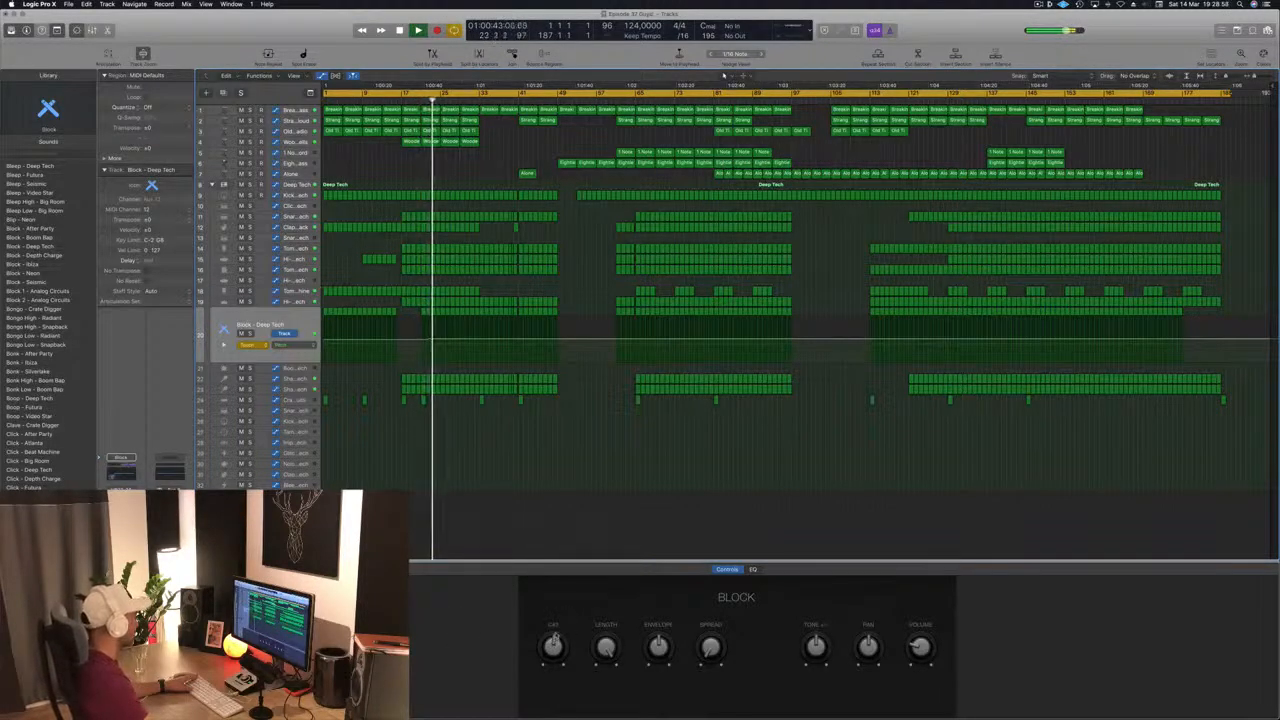
{"action": "key", "text": "space"}
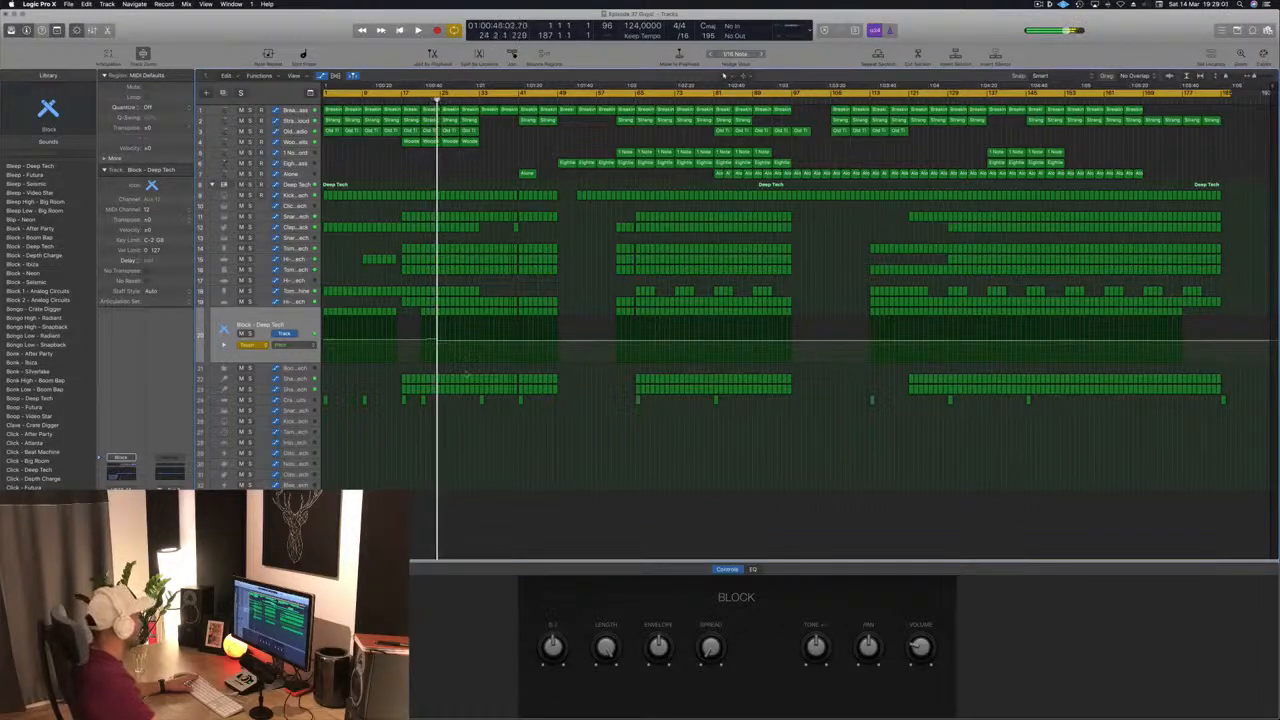
{"action": "key", "text": "Return"}
{"action": "key", "text": "space"}
{"action": "left_click", "coordinate": [250, 344]}
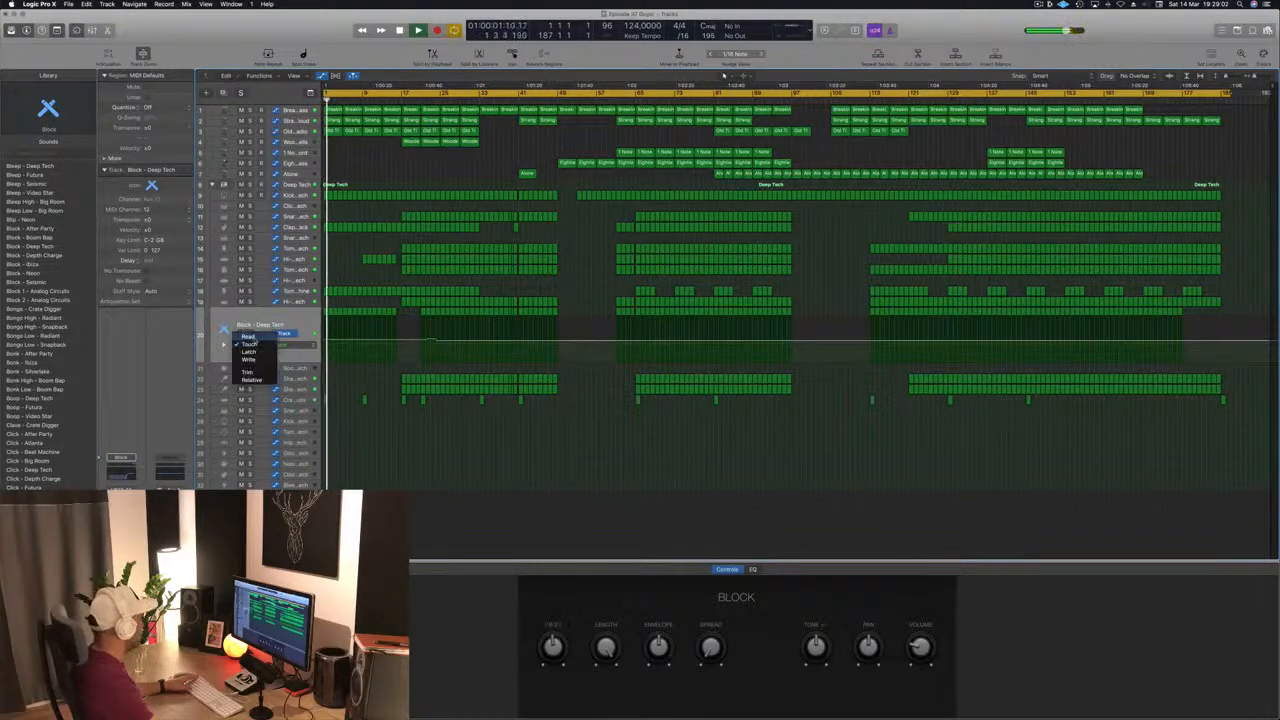
{"action": "left_click", "coordinate": [250, 336]}
Remove the recorded pitch bump between bars 21 and 25 and level the Block track's pitch automation line
{"action": "key", "text": "super+Right"}
{"action": "key", "text": "super+Right"}
{"action": "key", "text": "super+Right"}
{"action": "key", "text": "super+Right"}
{"action": "key", "text": "super+Right"}
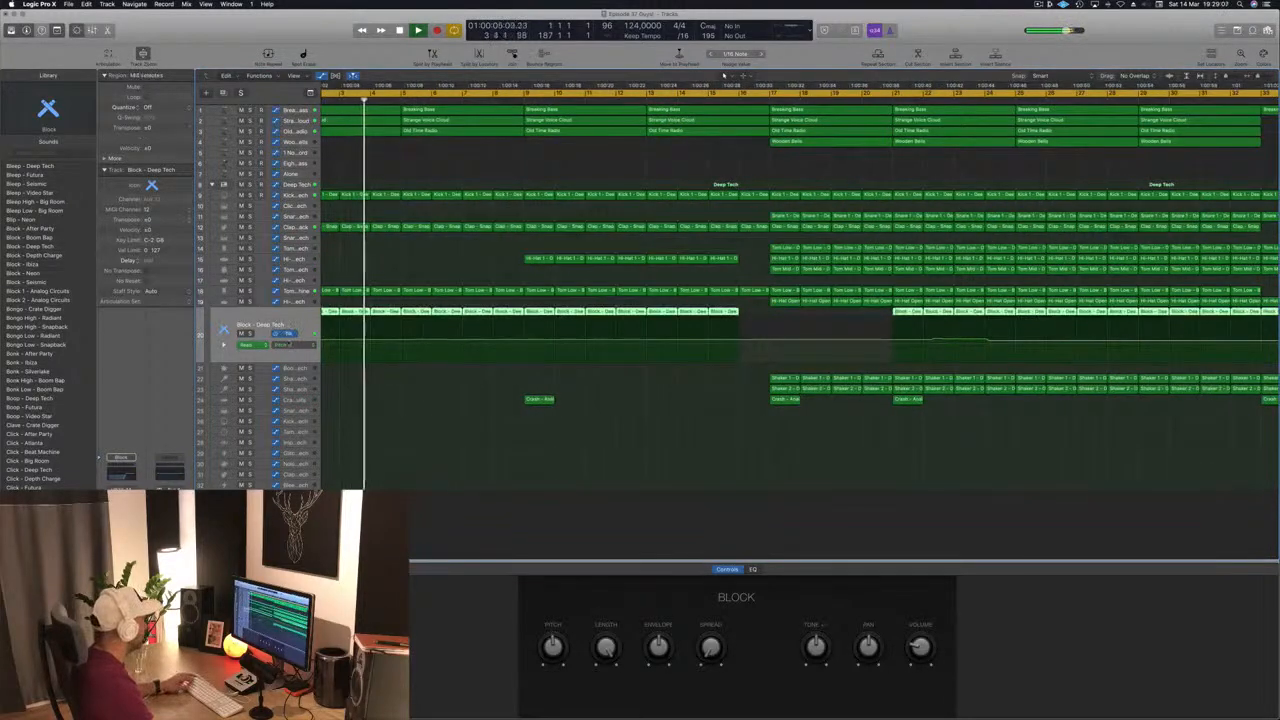
{"action": "key", "text": "ctrl+super+Down"}
{"action": "key", "text": "ctrl+super+Down"}
{"action": "key", "text": "ctrl+super+Down"}
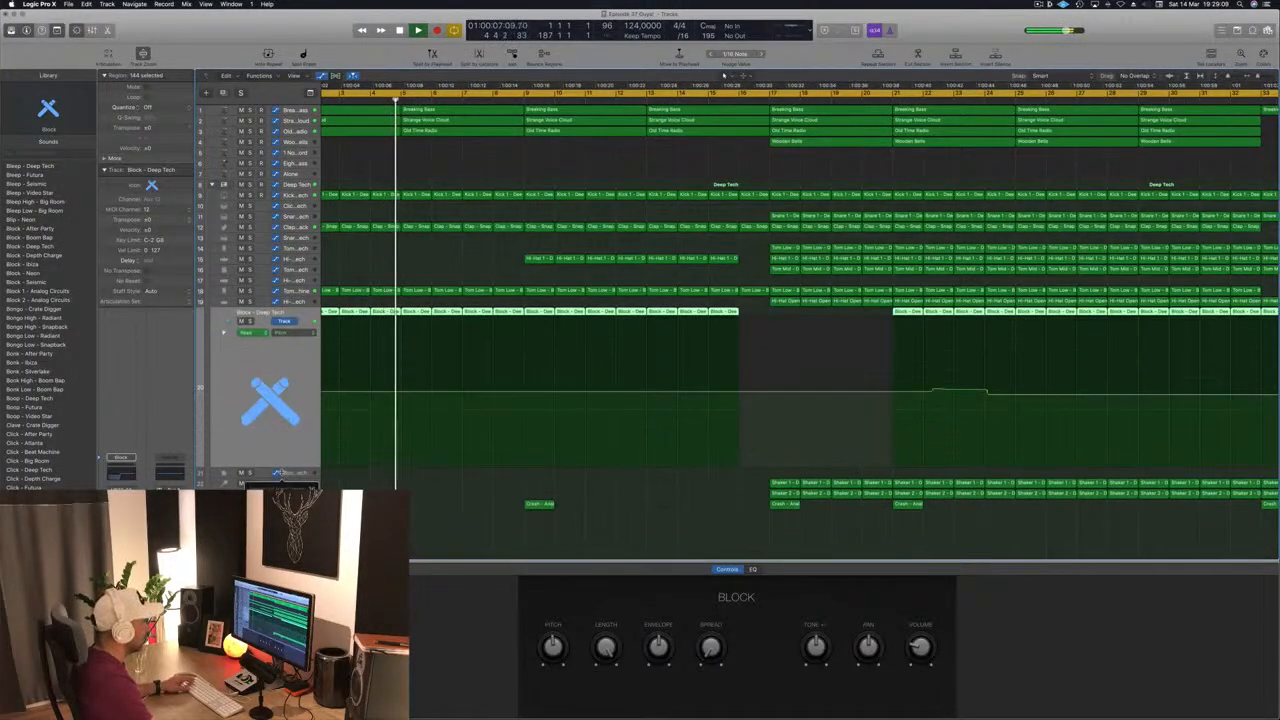
{"action": "left_click_drag", "start_coordinate": [987, 394], "coordinate": [904, 396]}
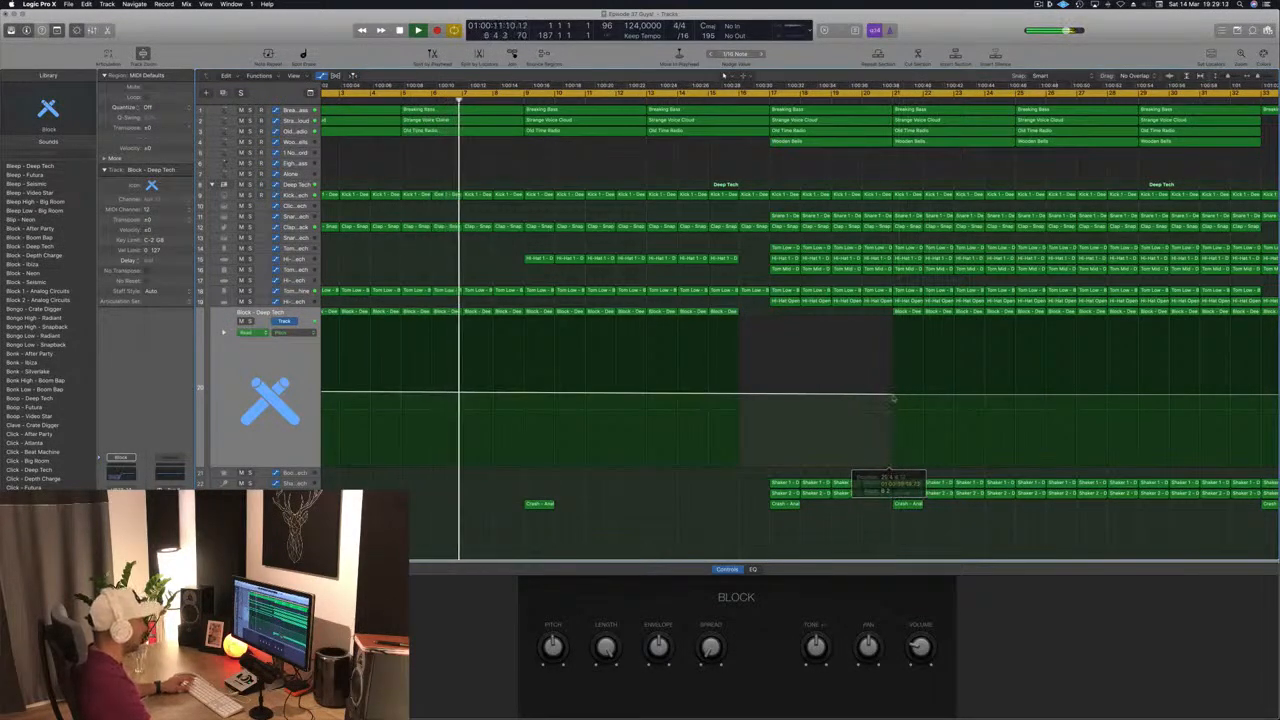
{"action": "left_click_drag", "start_coordinate": [891, 397], "coordinate": [891, 390]}
Shape the Block track's pitch automation to rise from bar 21 to a peak at bar 25 and fall by bar 29
{"action": "key", "text": "super+Left"}
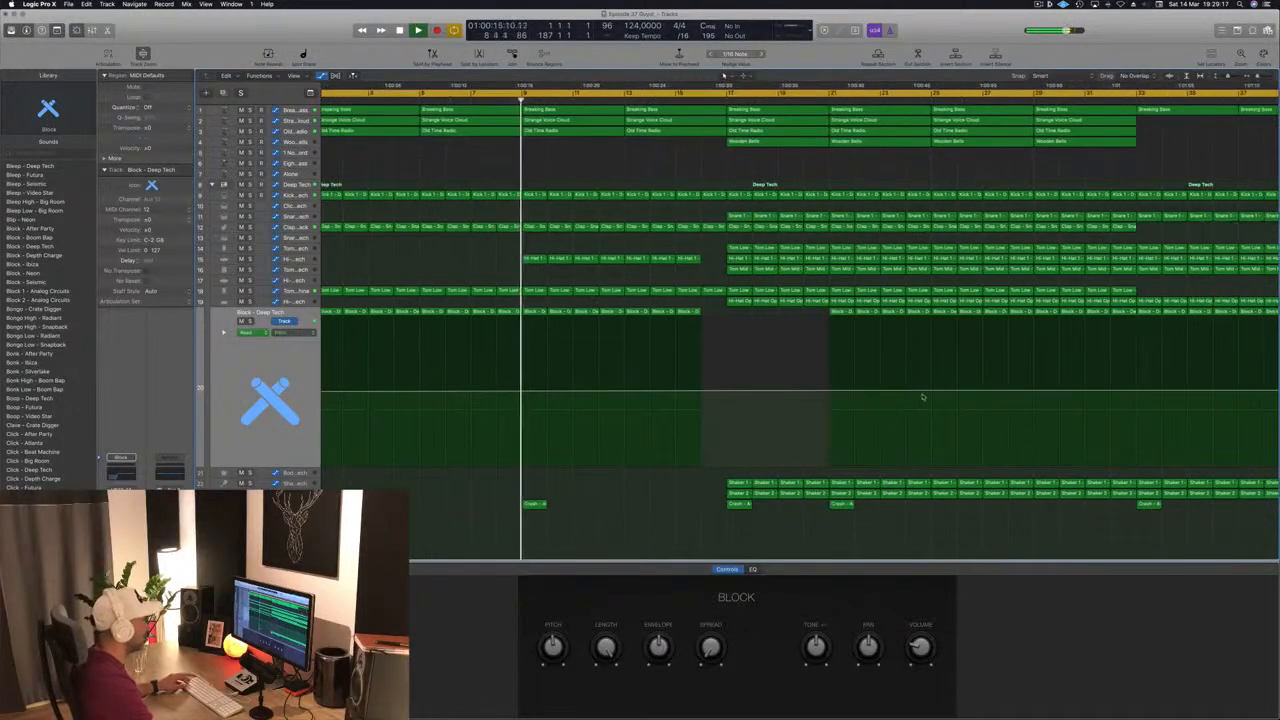
{"action": "key", "text": "super+Left"}
{"action": "key", "text": "super+Left"}
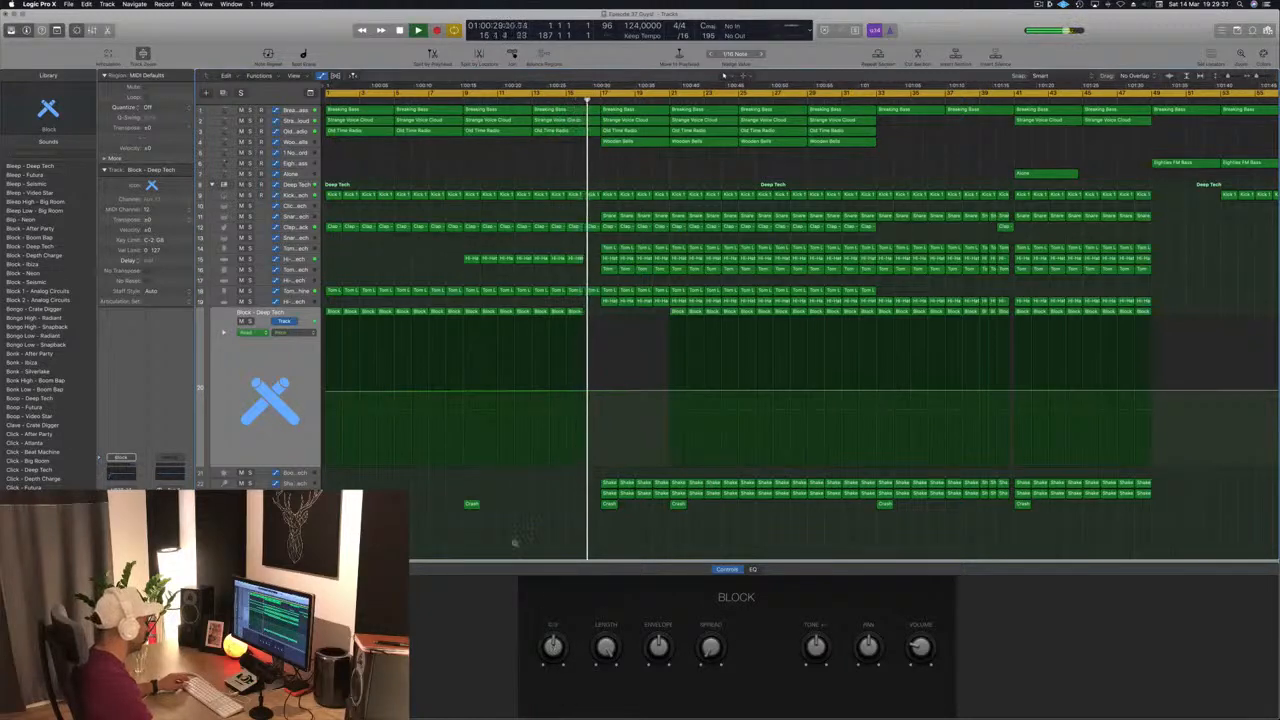
{"action": "key", "text": "super+Left"}
{"action": "key", "text": "super+Left"}
{"action": "key", "text": "super+Left"}
{"action": "key", "text": "super+Left"}
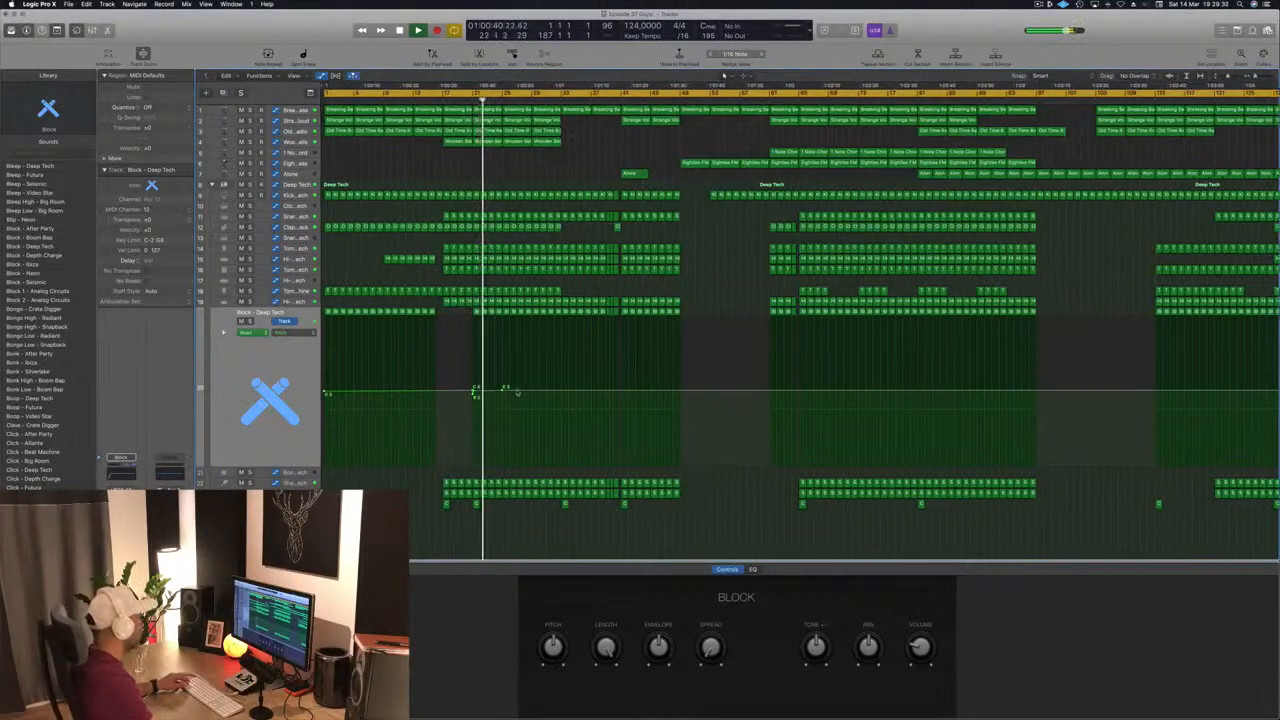
{"action": "key", "text": "super+Right"}
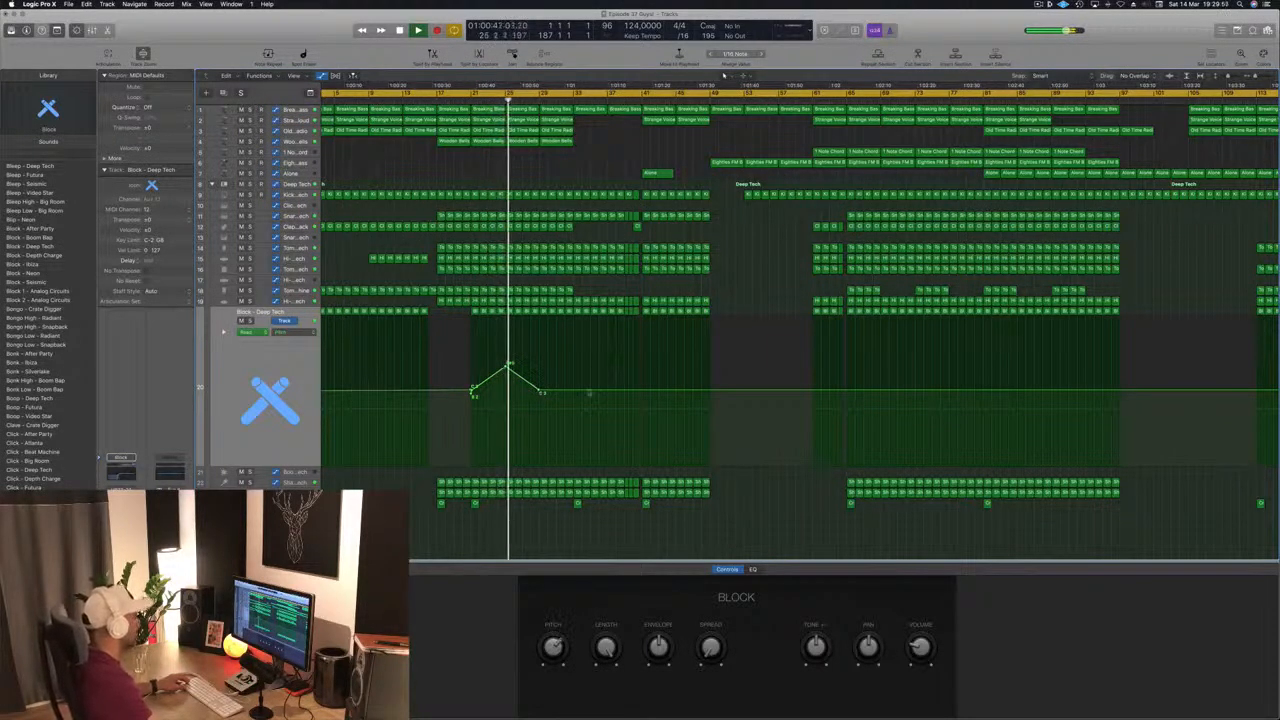
Add a pitch automation point near bar 40, raise the Block track's curve to a peak at bar 29, and drop it sharply there
{"action": "left_click", "coordinate": [636, 392]}
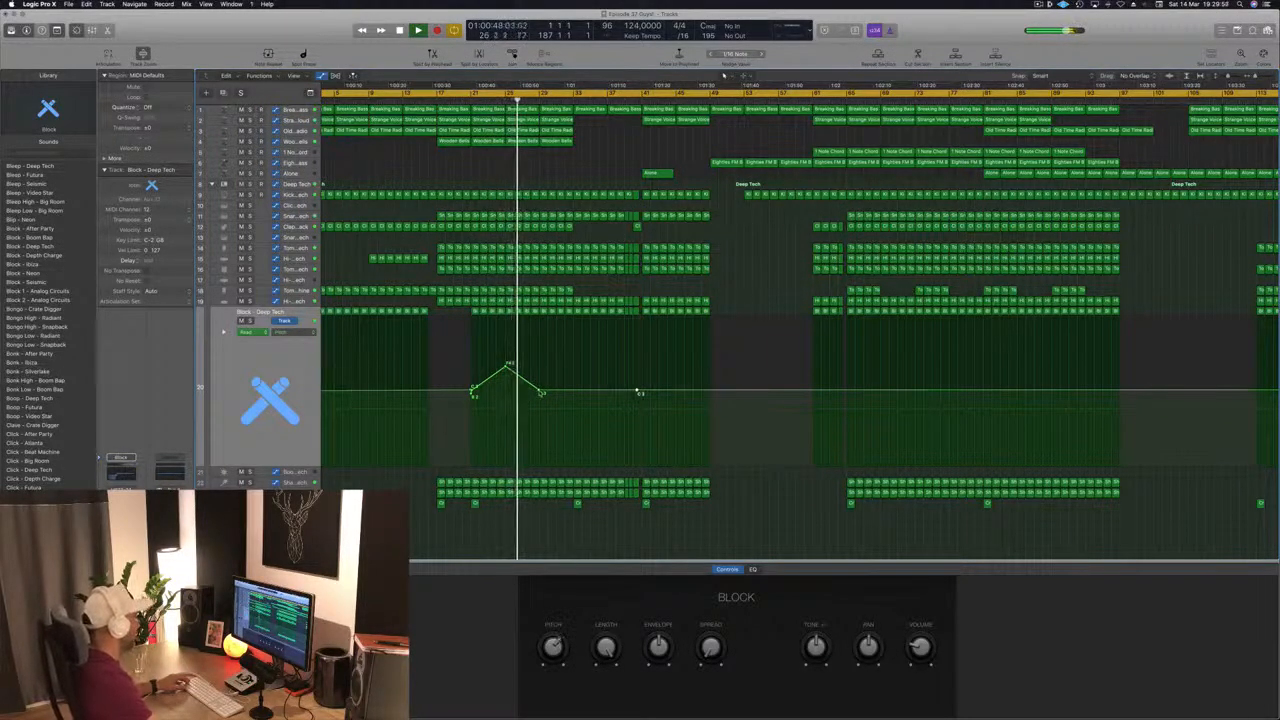
{"action": "left_click_drag", "start_coordinate": [540, 392], "coordinate": [540, 320]}
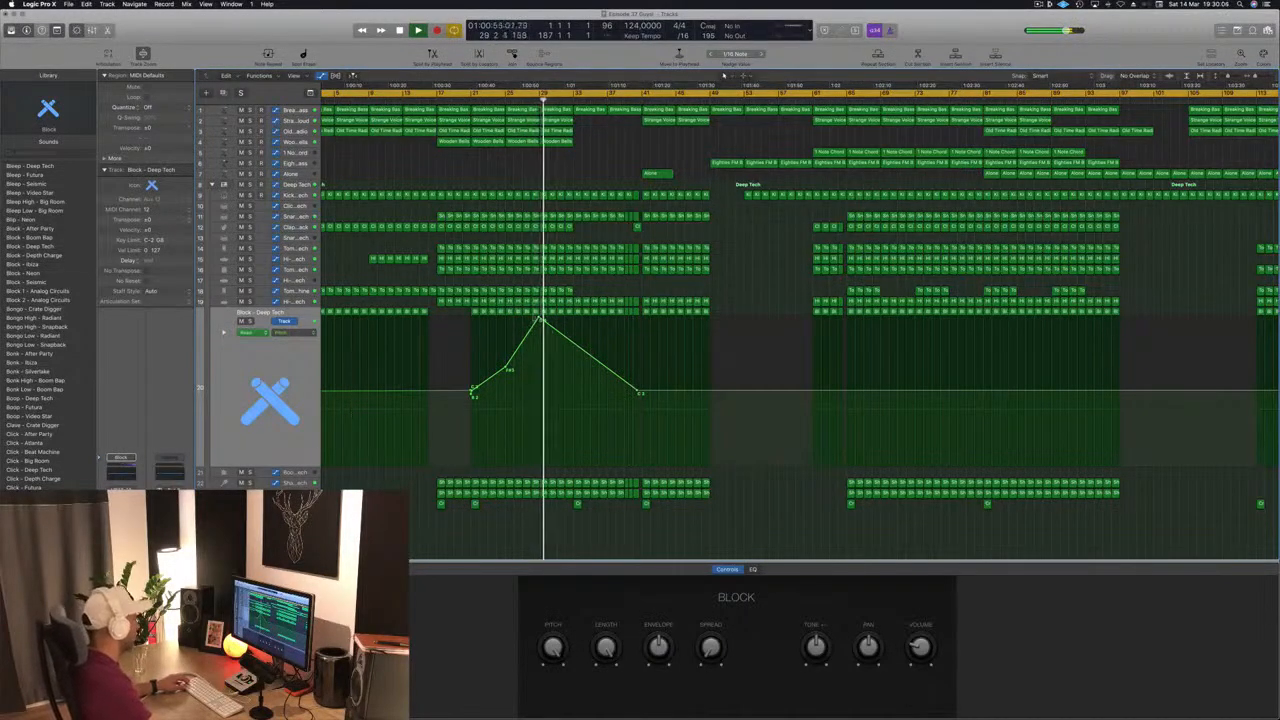
{"action": "left_click_drag", "start_coordinate": [545, 325], "coordinate": [543, 394]}
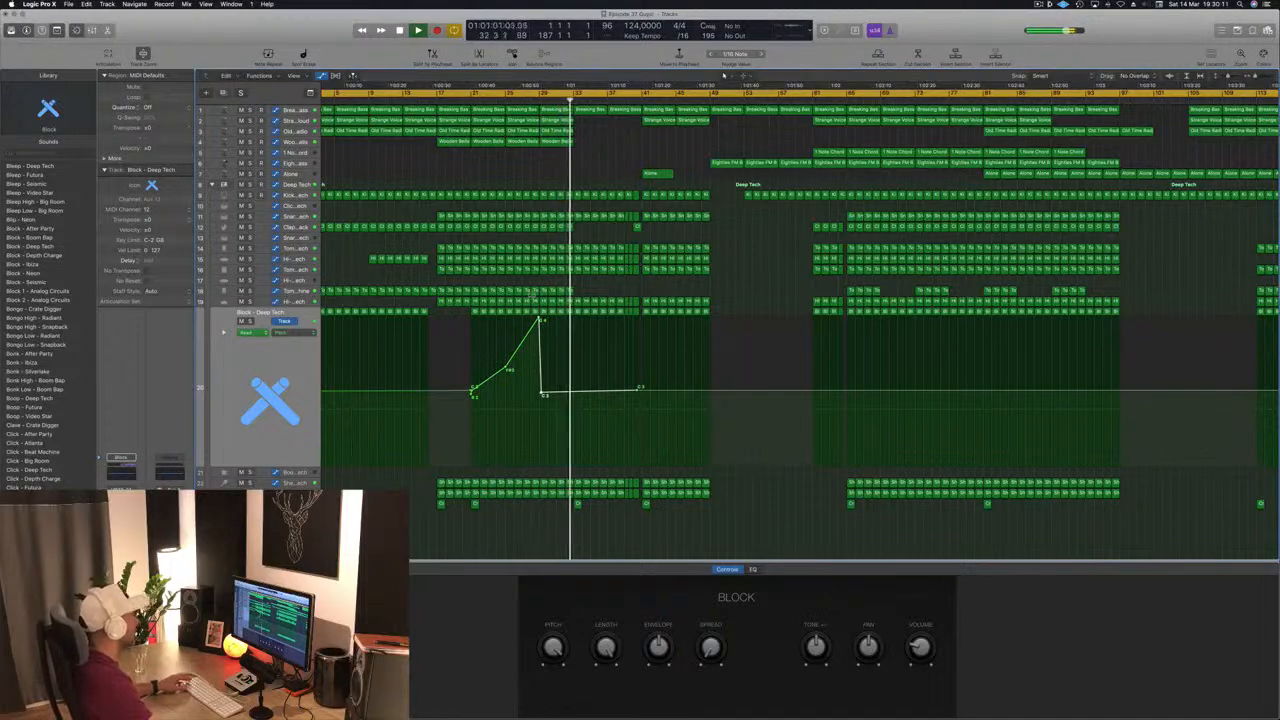
Play the new Block pitch rise from around bar 20 with the whole arrangement in view
{"action": "left_click", "coordinate": [463, 102]}
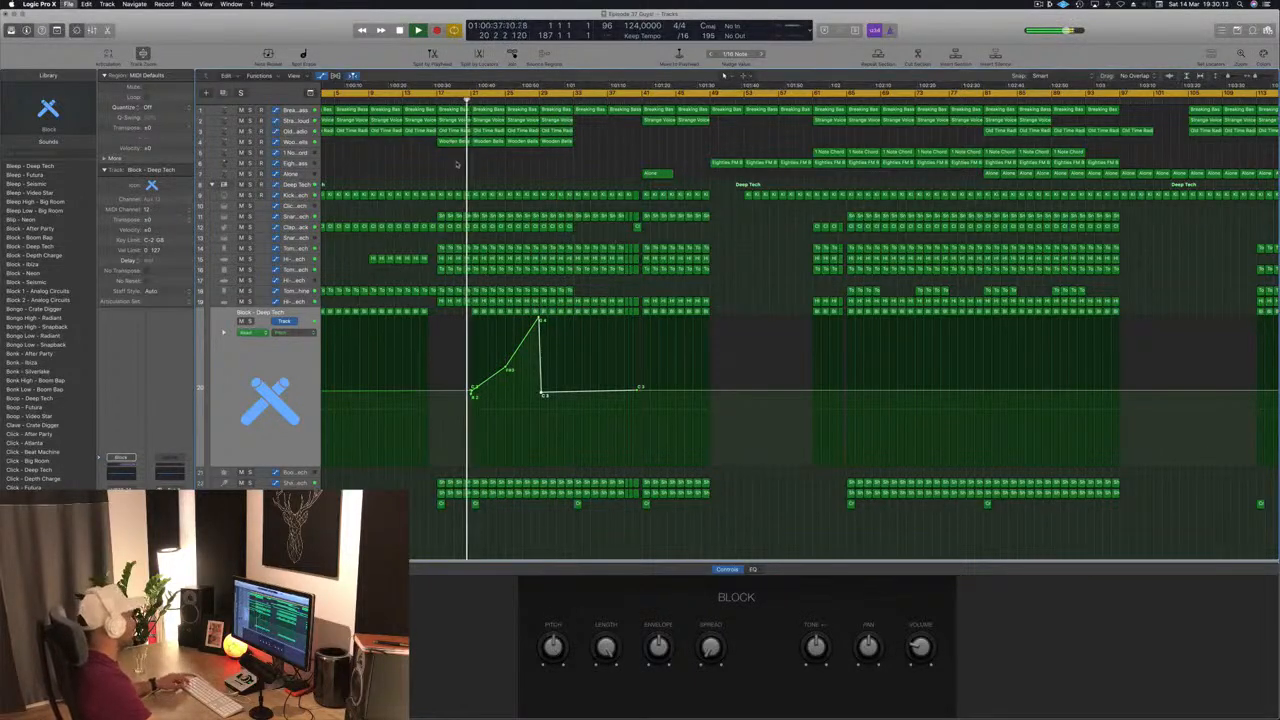
{"action": "key", "text": "z"}
{"action": "key", "text": "super+Left"}
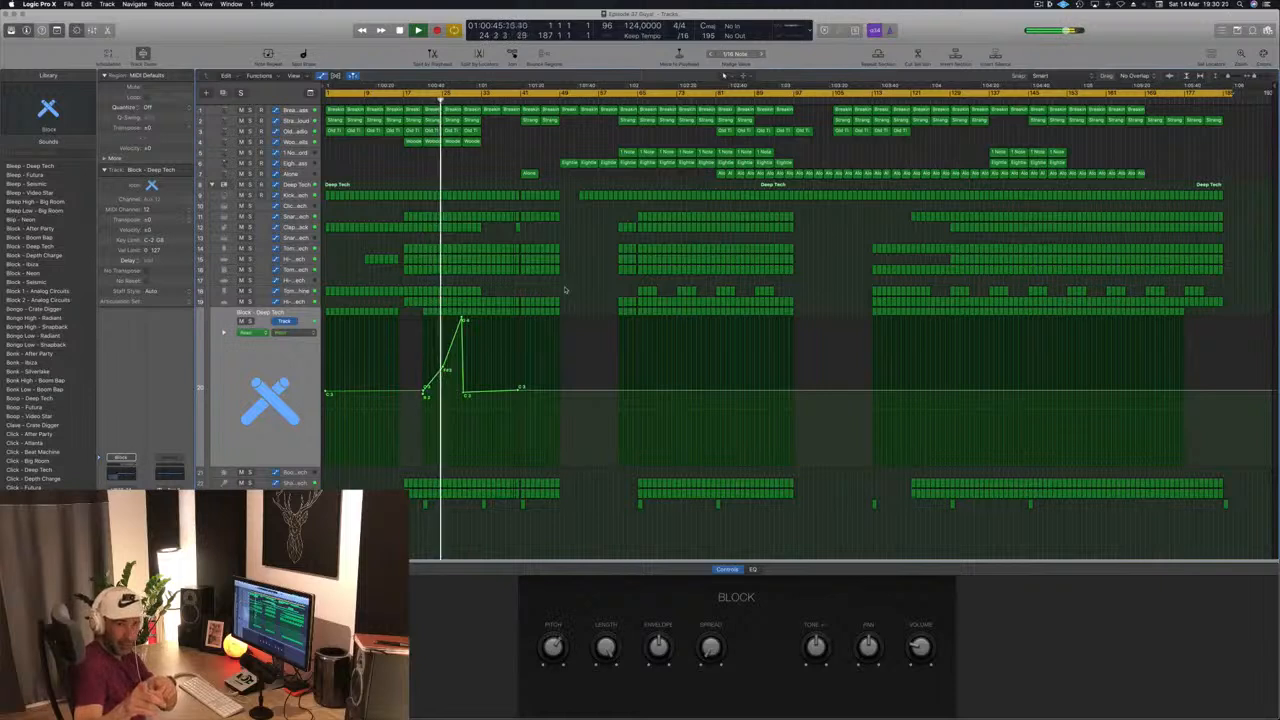
Align the low pitch automation point on the Block track directly under the bar 29 peak to make the drop vertical
{"action": "scroll", "coordinate": [565, 290], "scroll_direction": "down", "scroll_amount": 1}
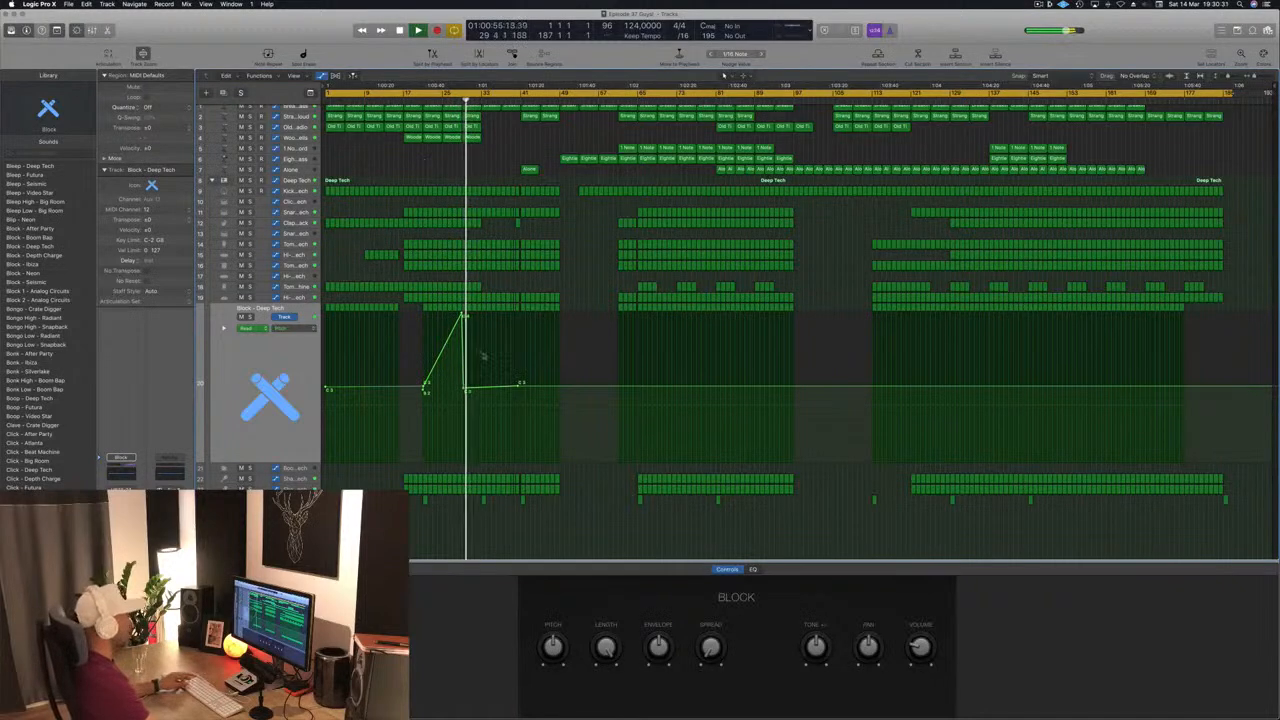
{"action": "key", "text": "super+Right"}
{"action": "scroll", "coordinate": [484, 369], "scroll_direction": "up", "scroll_amount": 3}
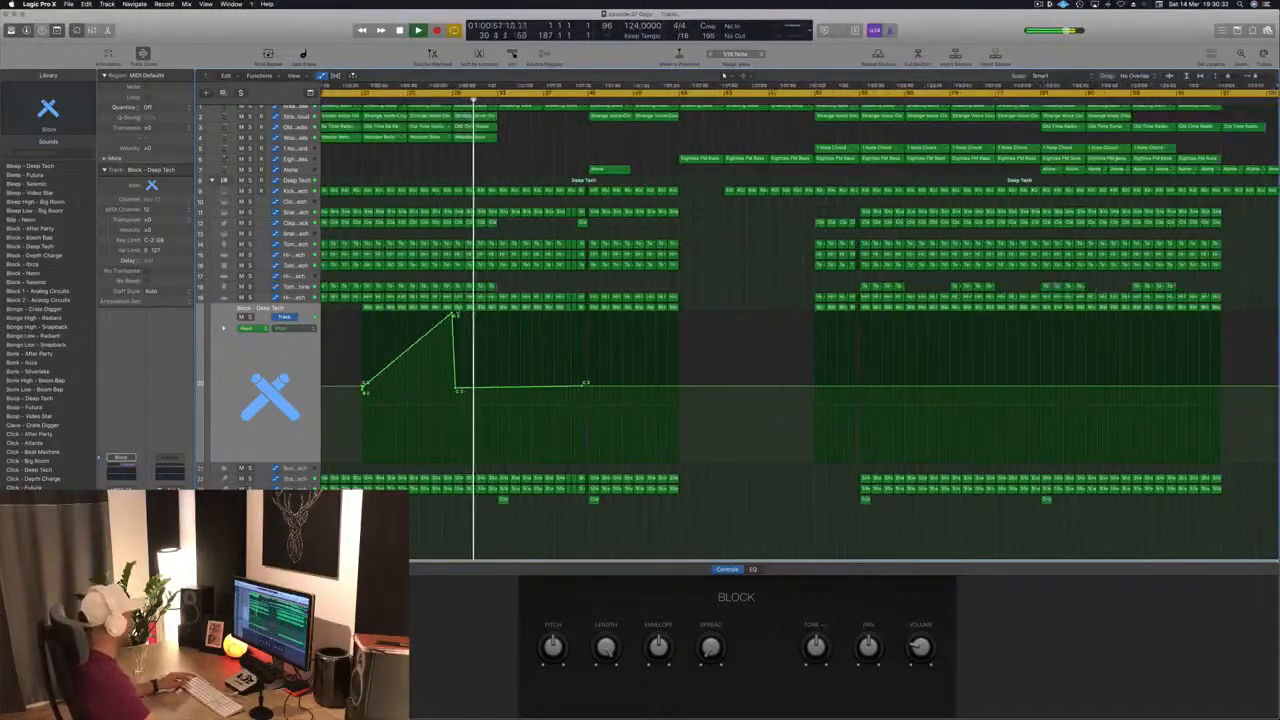
{"action": "scroll", "coordinate": [455, 380], "scroll_direction": "up", "scroll_amount": 1}
{"action": "left_click_drag", "start_coordinate": [452, 388], "coordinate": [449, 388]}
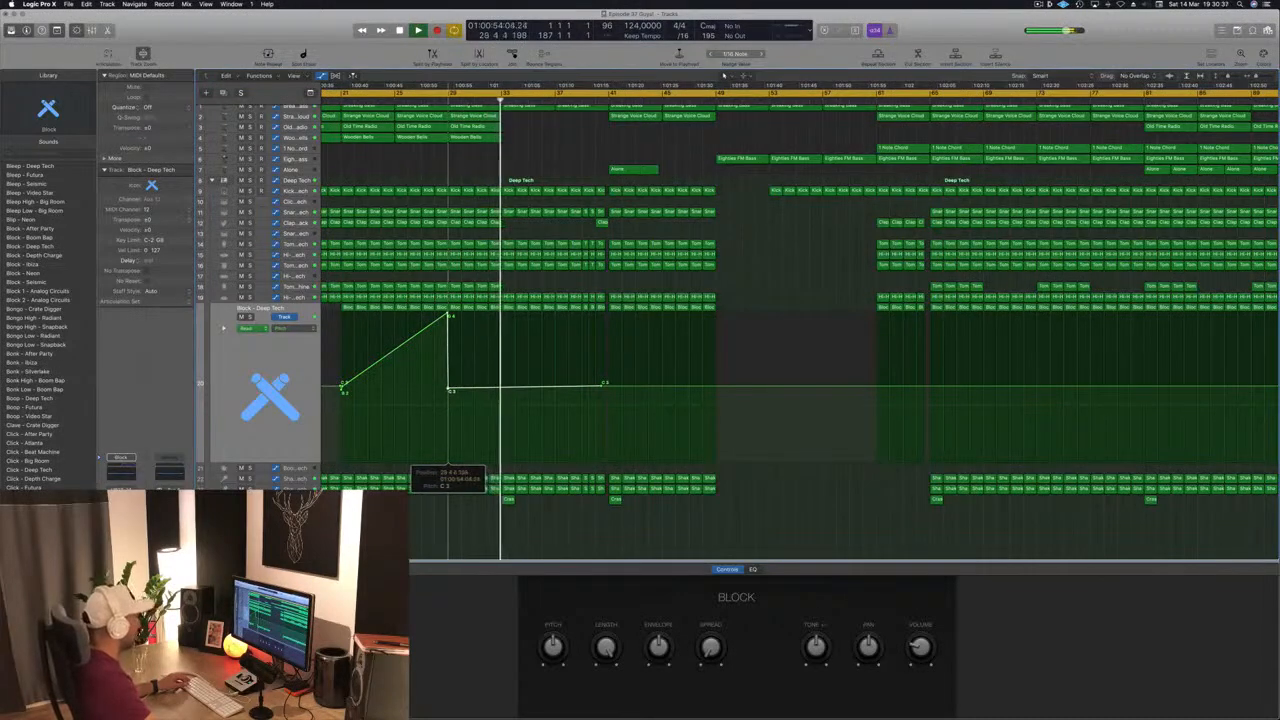
Replay the arrangement from the start and shift the cycle range to run from bar 9 to bar 195
{"action": "key", "text": "Return"}
{"action": "scroll", "coordinate": [462, 328], "scroll_direction": "down", "scroll_amount": 2}
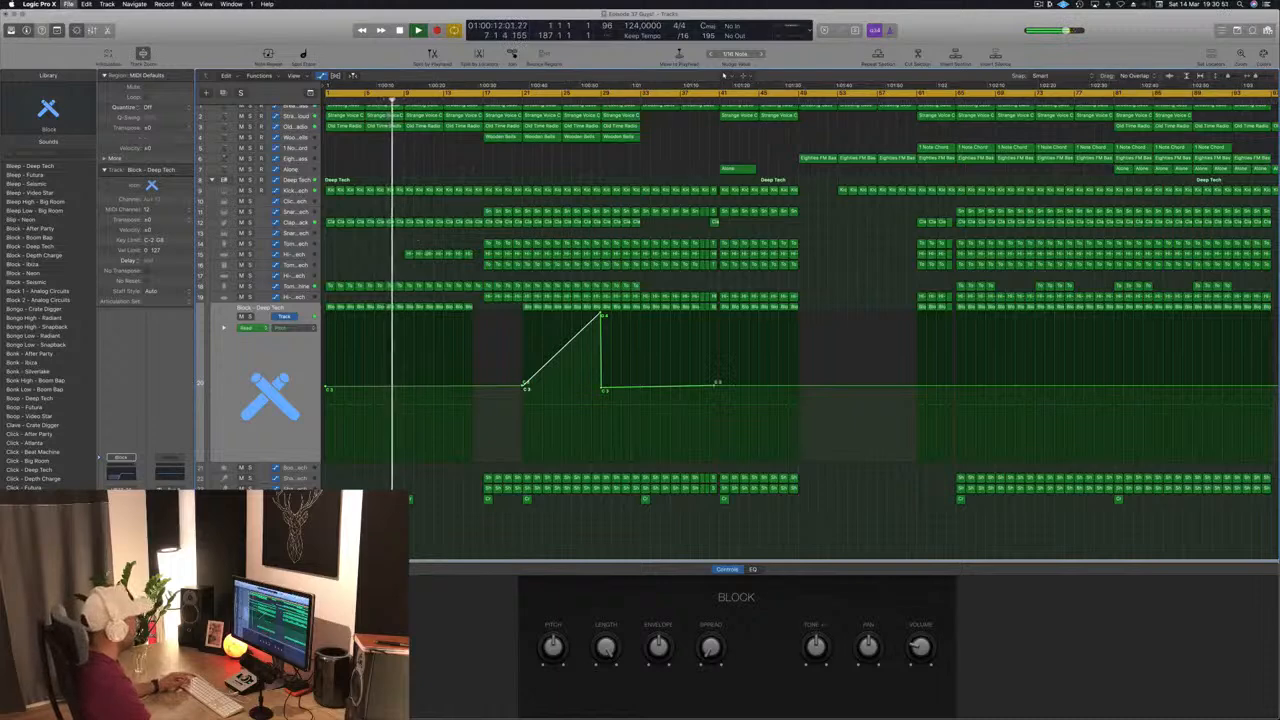
{"action": "key", "text": "super+Left"}
{"action": "key", "text": "super+Left"}
{"action": "key", "text": "Return"}
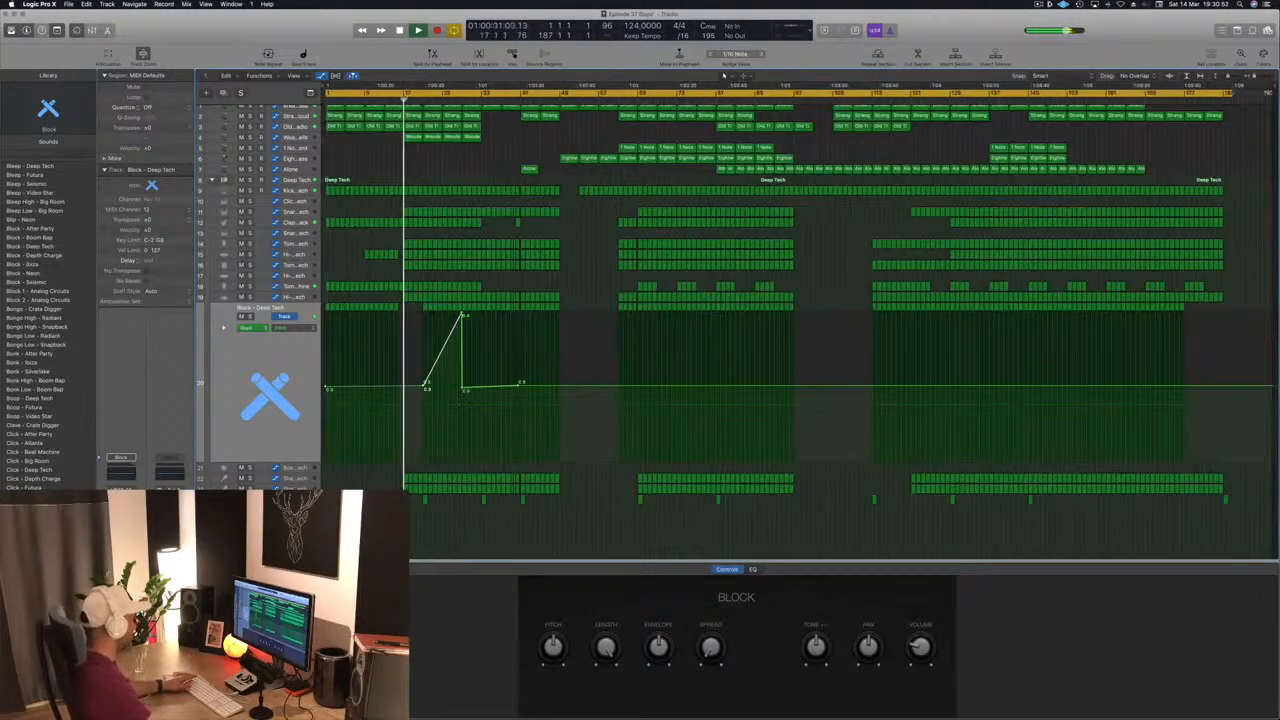
{"action": "left_click_drag", "start_coordinate": [445, 92], "coordinate": [505, 92]}
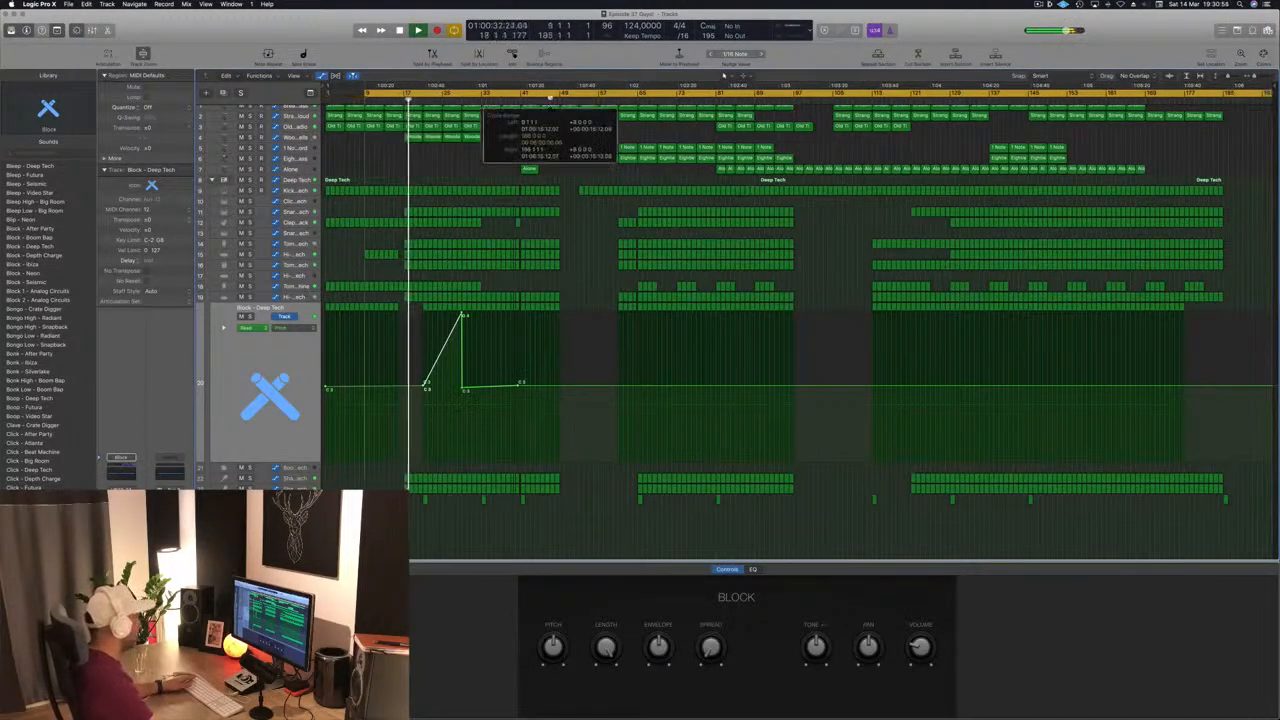
{"action": "scroll", "coordinate": [465, 146], "scroll_direction": "up", "scroll_amount": 1}
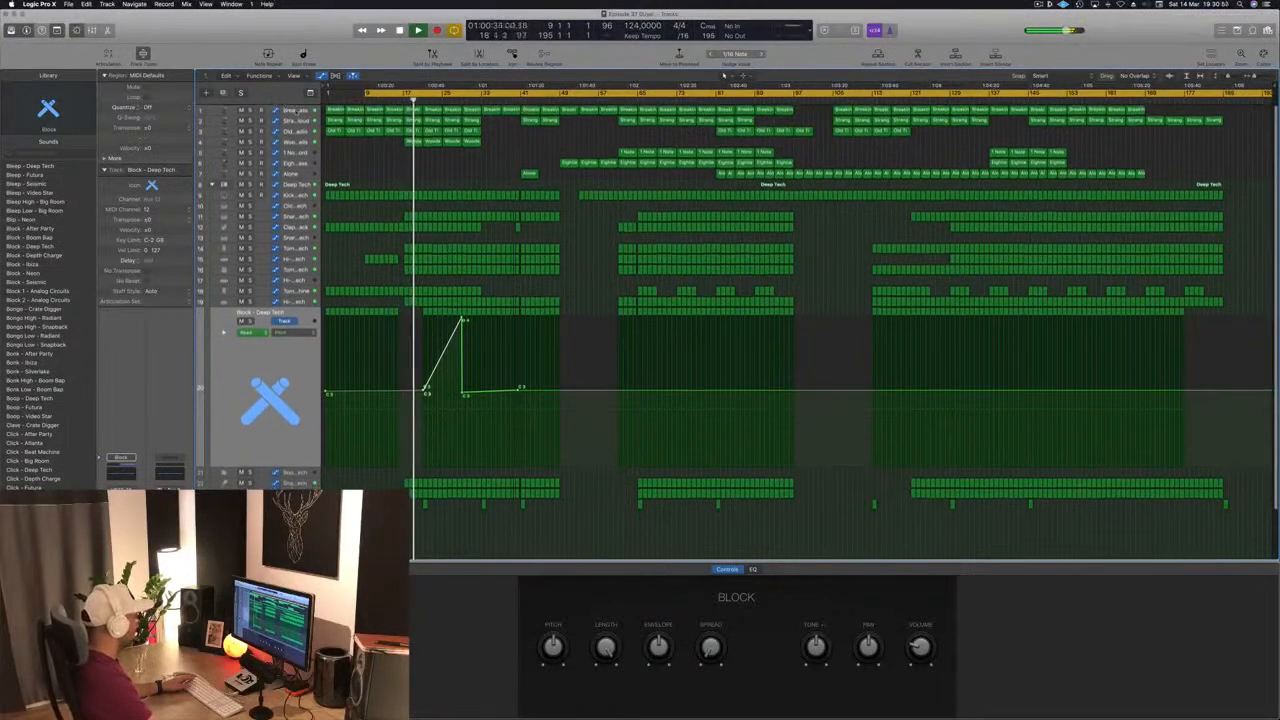
Check the Breaking Bass track, select the Kick 1 track, and solo it briefly during playback
{"action": "left_click", "coordinate": [293, 117]}
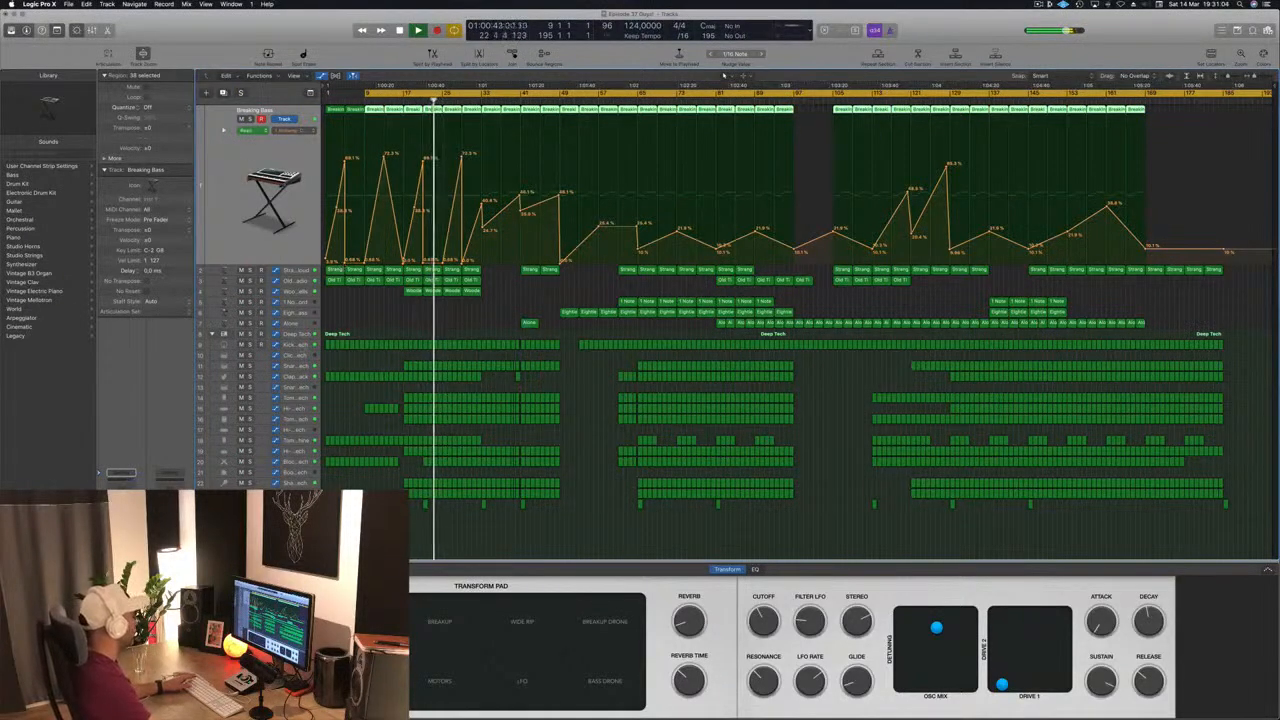
{"action": "left_click", "coordinate": [300, 345]}
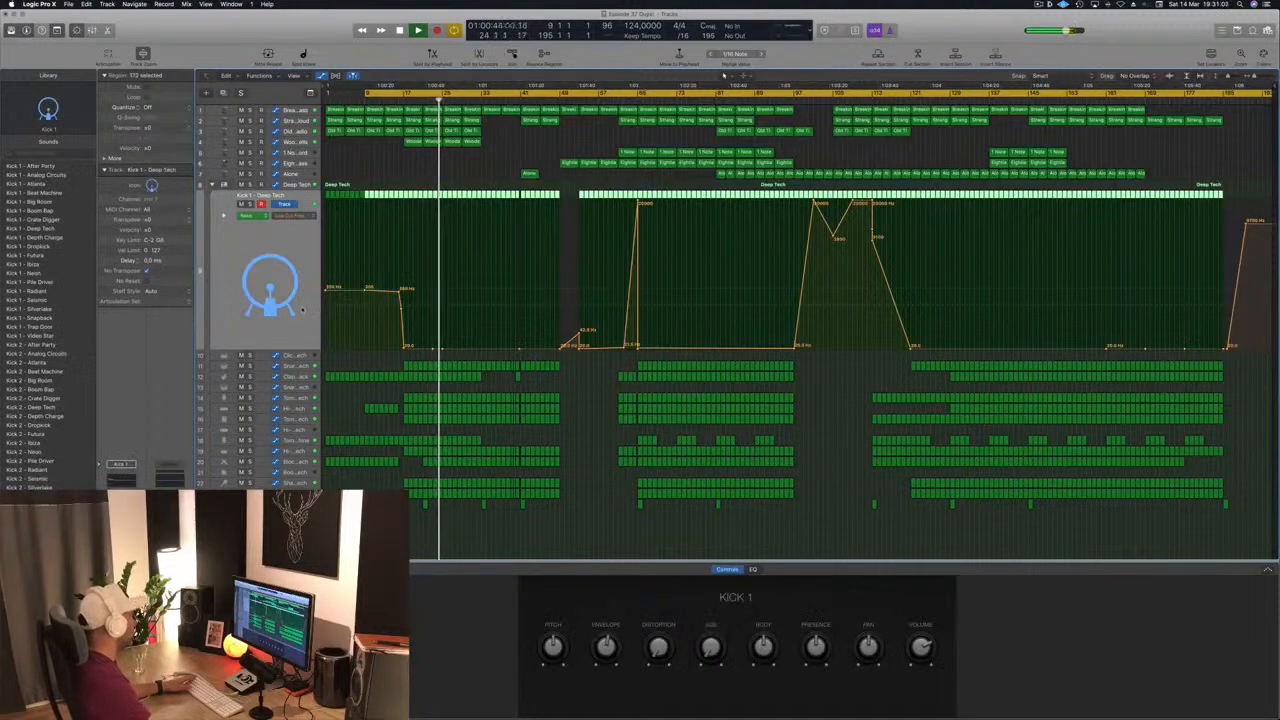
{"action": "key", "text": "s"}
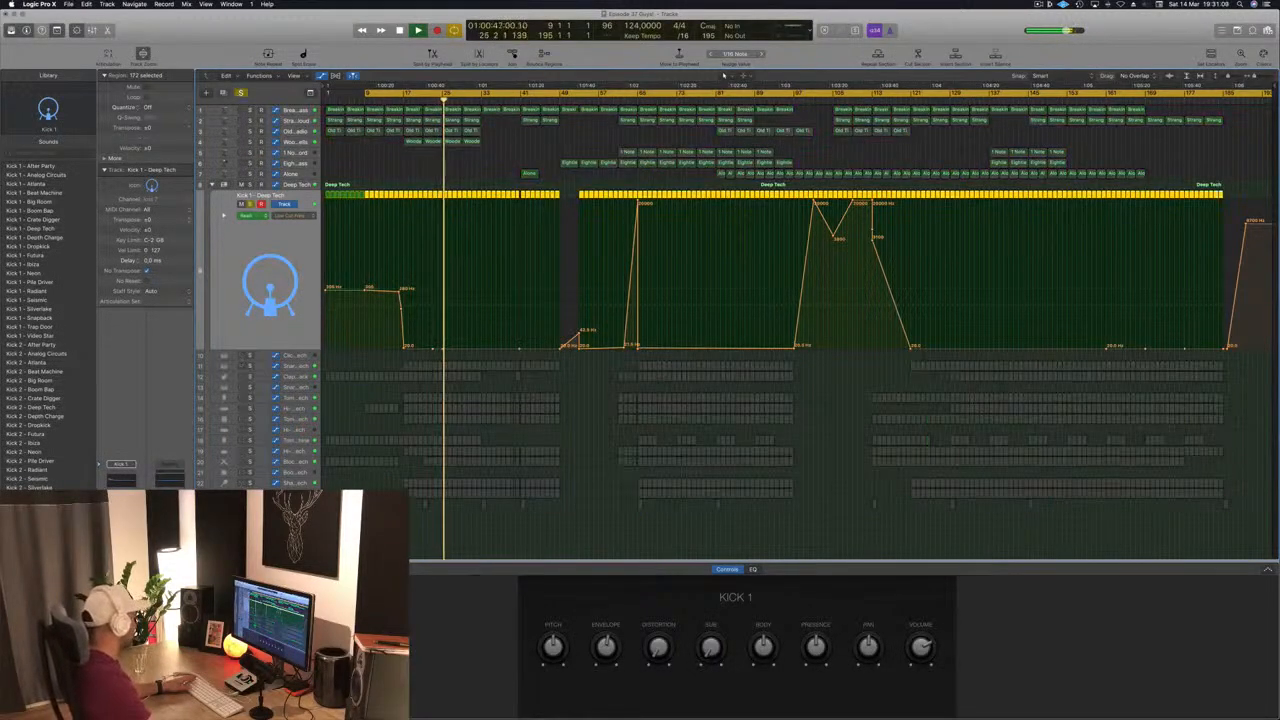
{"action": "key", "text": "s"}
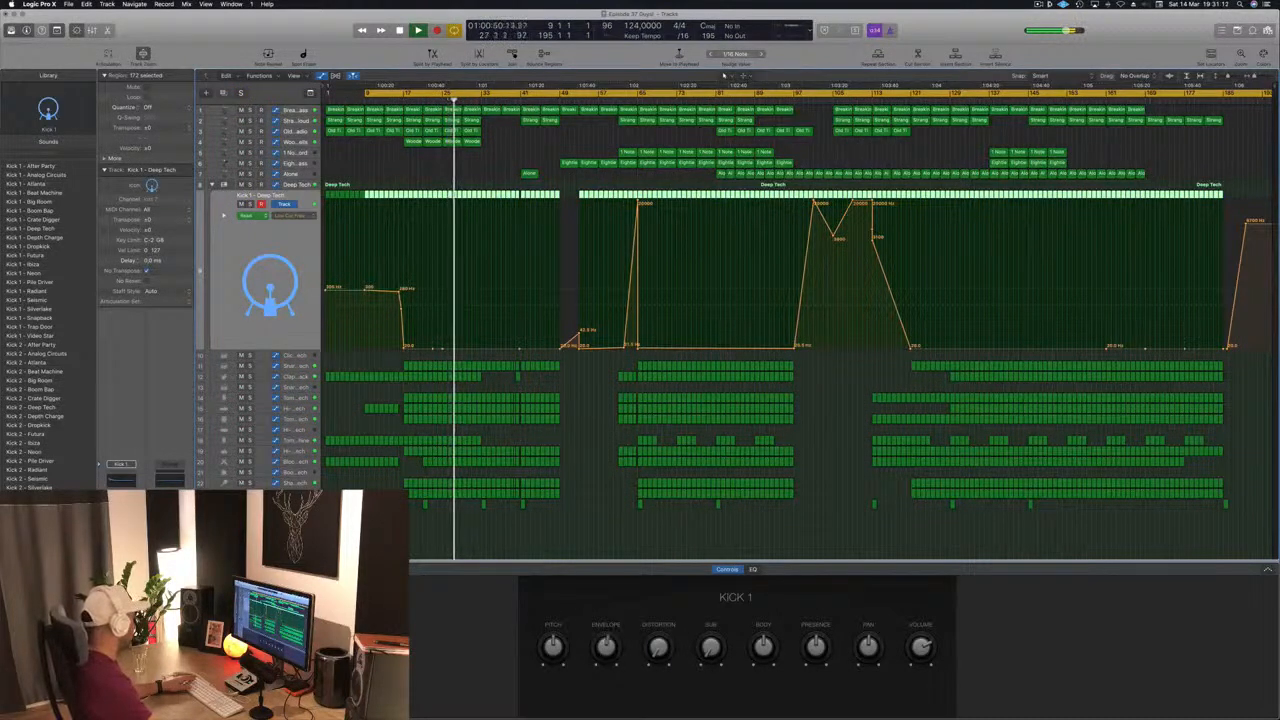
In the Kick 1 Channel EQ, cut 112 Hz by 5.5 dB with a Q of 0.31 and lower the boost around 75 Hz
{"action": "key", "text": "v"}
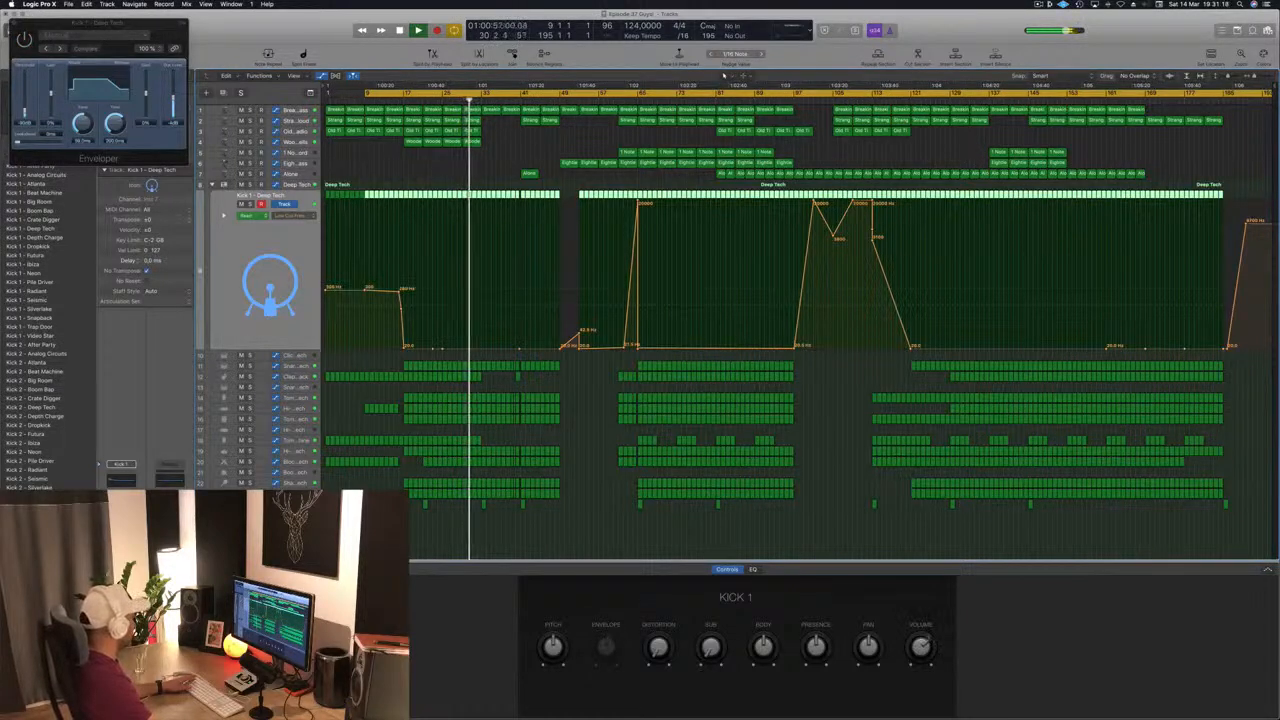
{"action": "left_click", "coordinate": [124, 485]}
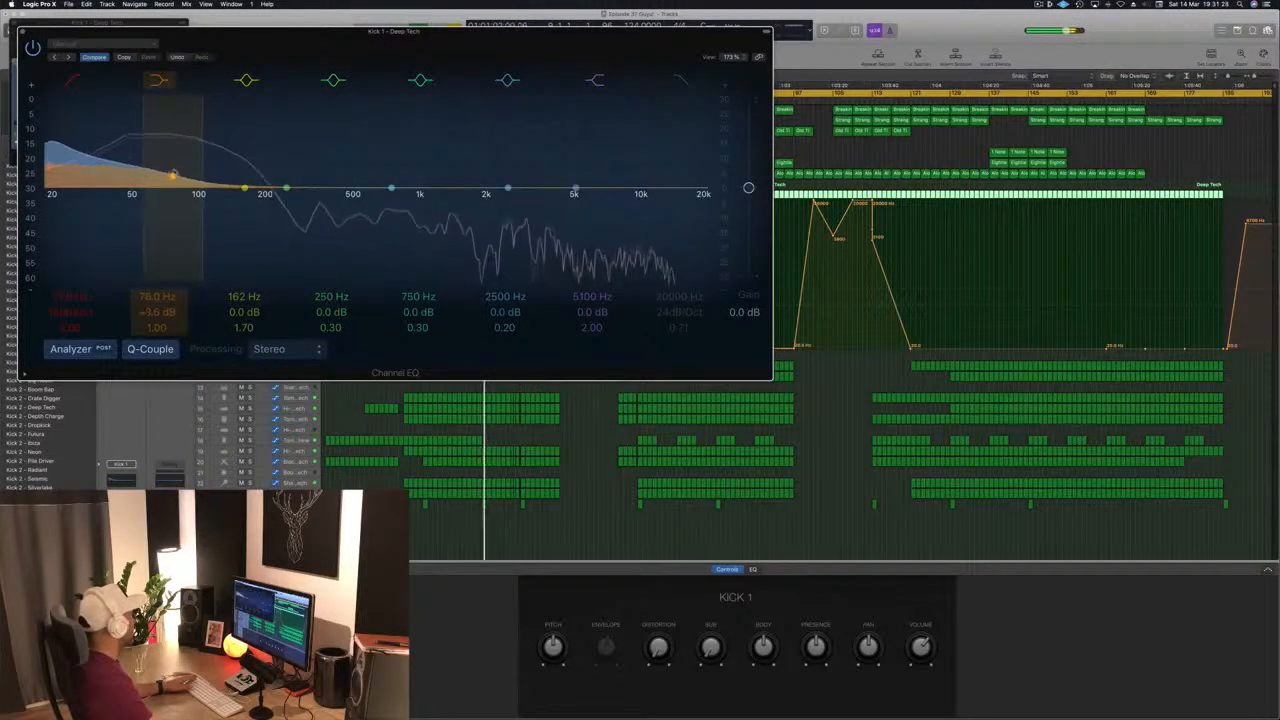
{"action": "left_click_drag", "start_coordinate": [246, 188], "coordinate": [207, 205]}
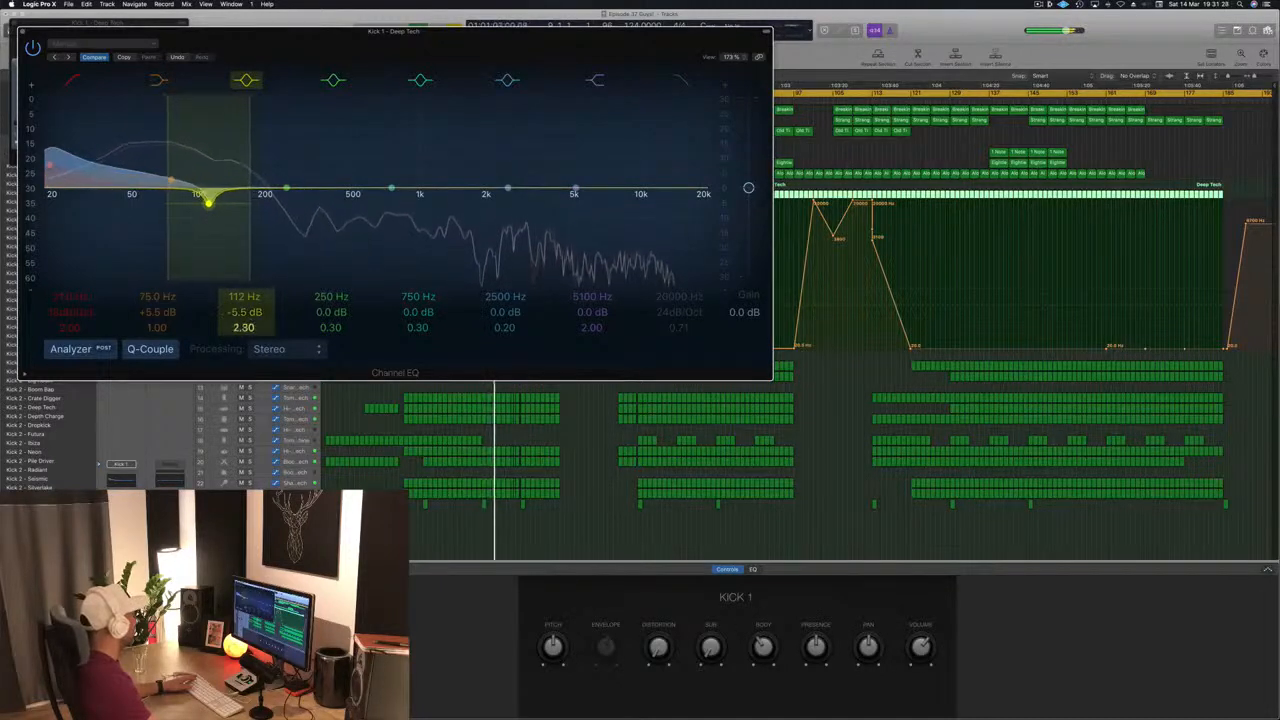
{"action": "scroll", "coordinate": [208, 204], "scroll_direction": "down", "scroll_amount": 5}
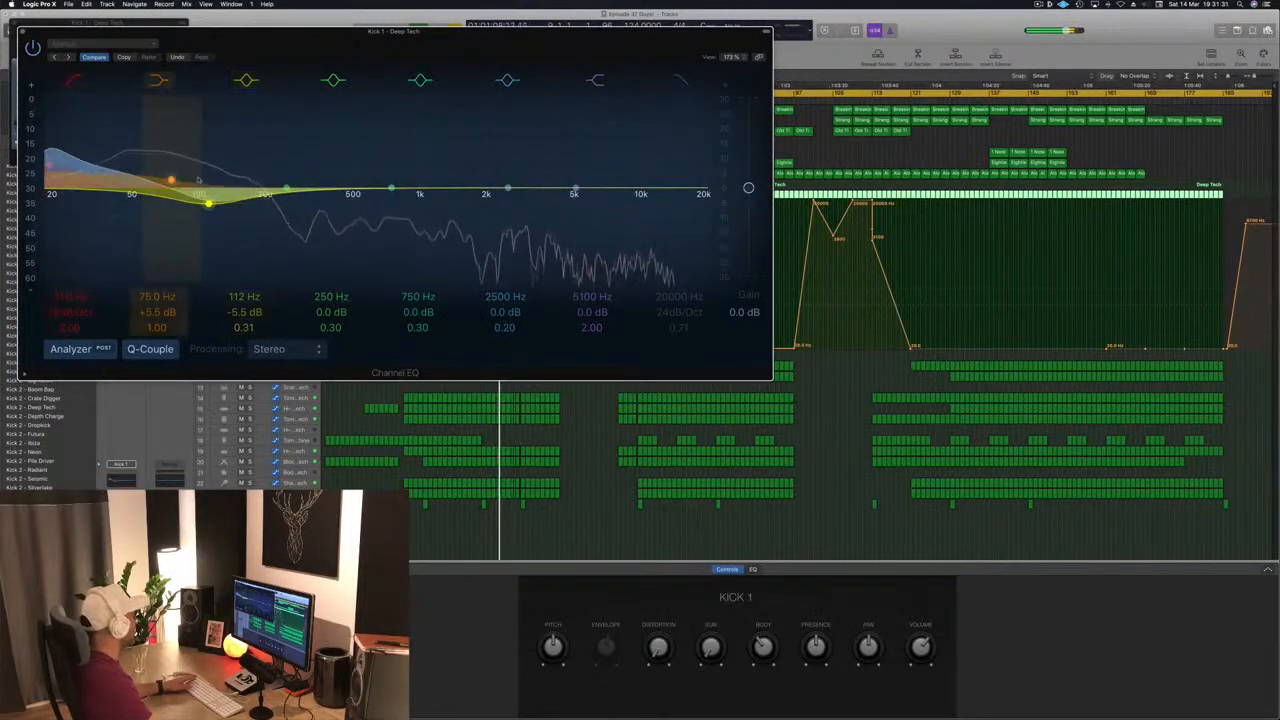
{"action": "mouse_move", "coordinate": [173, 170]}
{"action": "left_mouse_down"}
{"action": "mouse_move", "coordinate": [193, 160]}
{"action": "mouse_move", "coordinate": [176, 181]}
{"action": "left_mouse_up"}
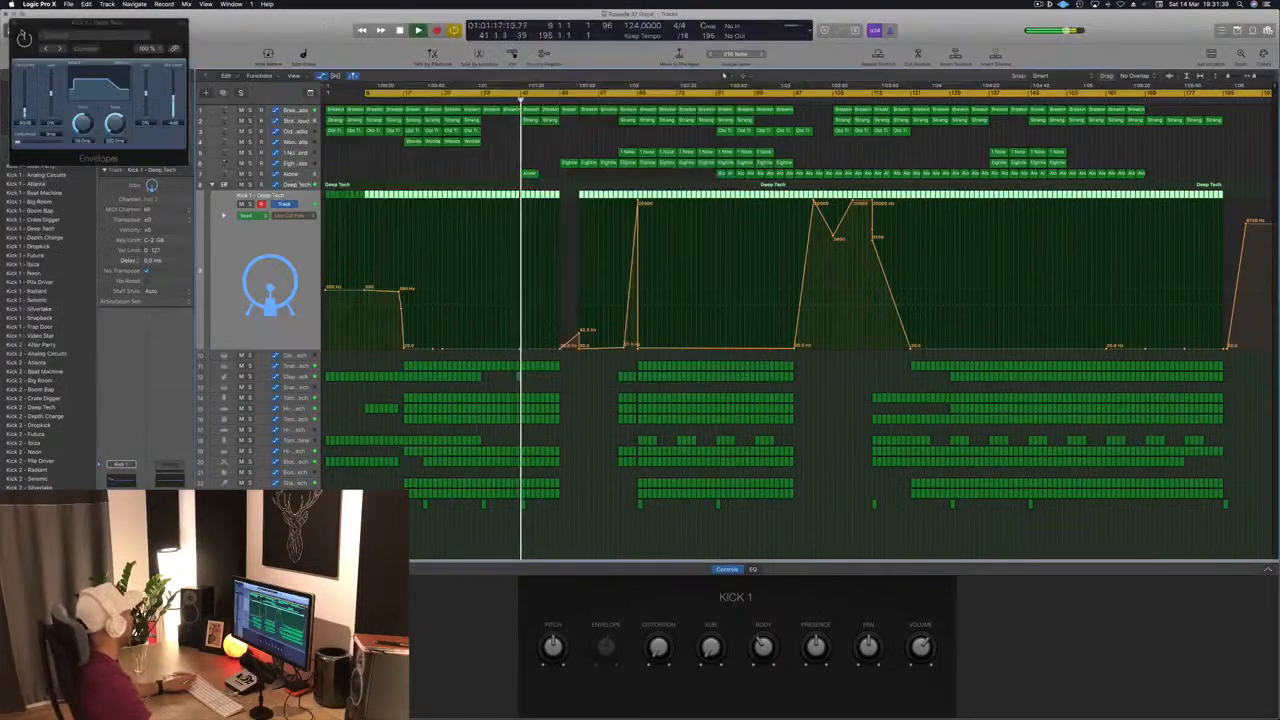
Close the Kick 1 Enveloper window, clear the region selection, and save the project
{"action": "left_click_drag", "start_coordinate": [100, 55], "coordinate": [418, 63]}
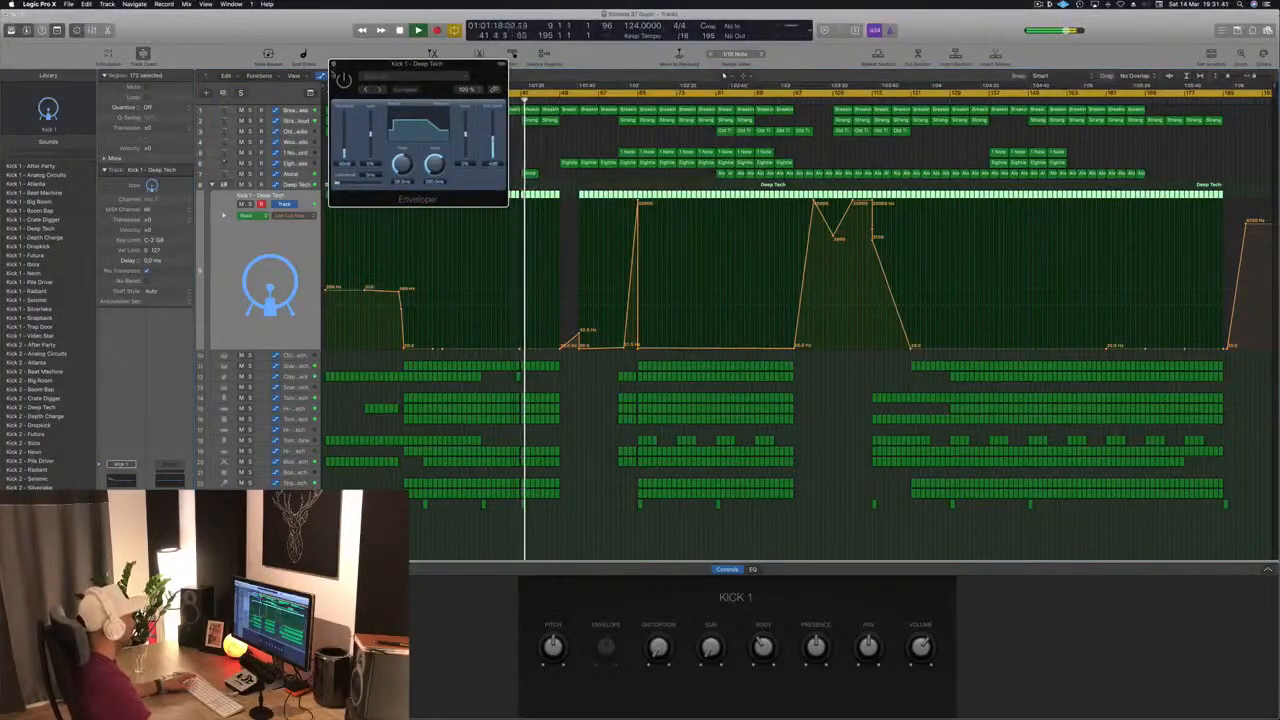
{"action": "left_click", "coordinate": [334, 64]}
{"action": "left_click", "coordinate": [550, 155]}
{"action": "key", "text": "super+s"}
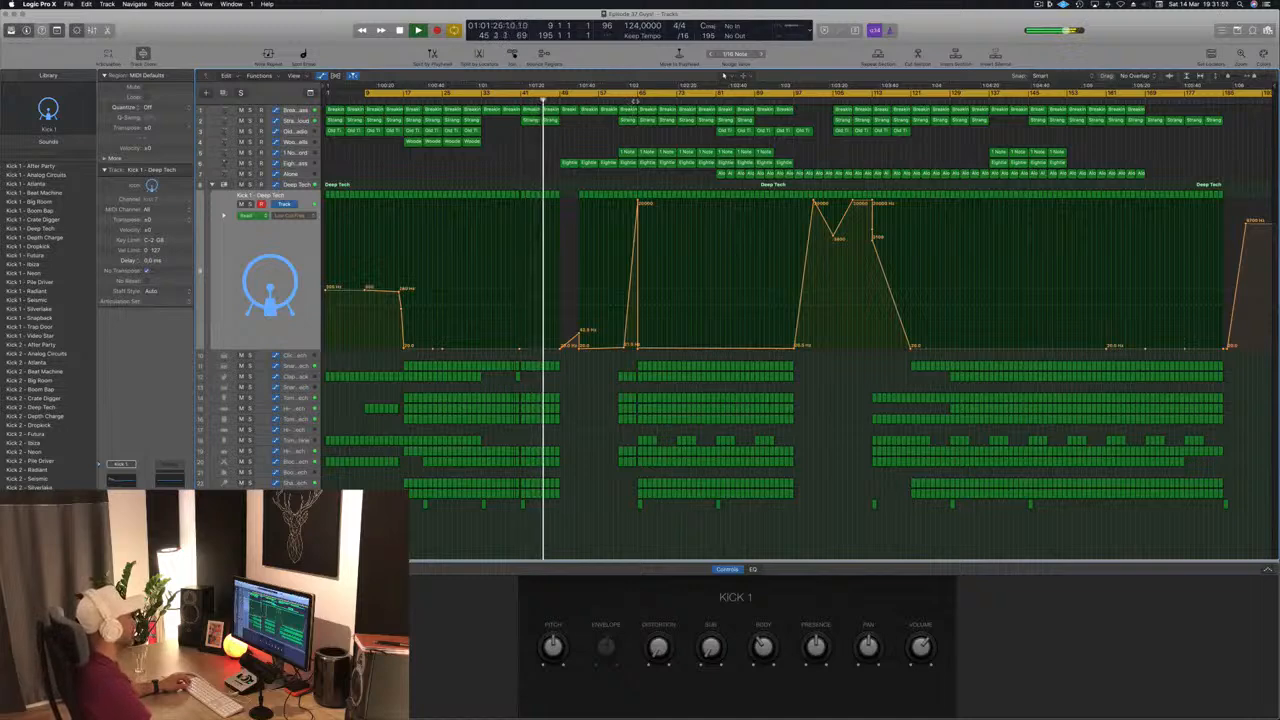
Continue playback from about bar 64 and select the 1 Note Chord track to check it in the mix
{"action": "left_click", "coordinate": [635, 101]}
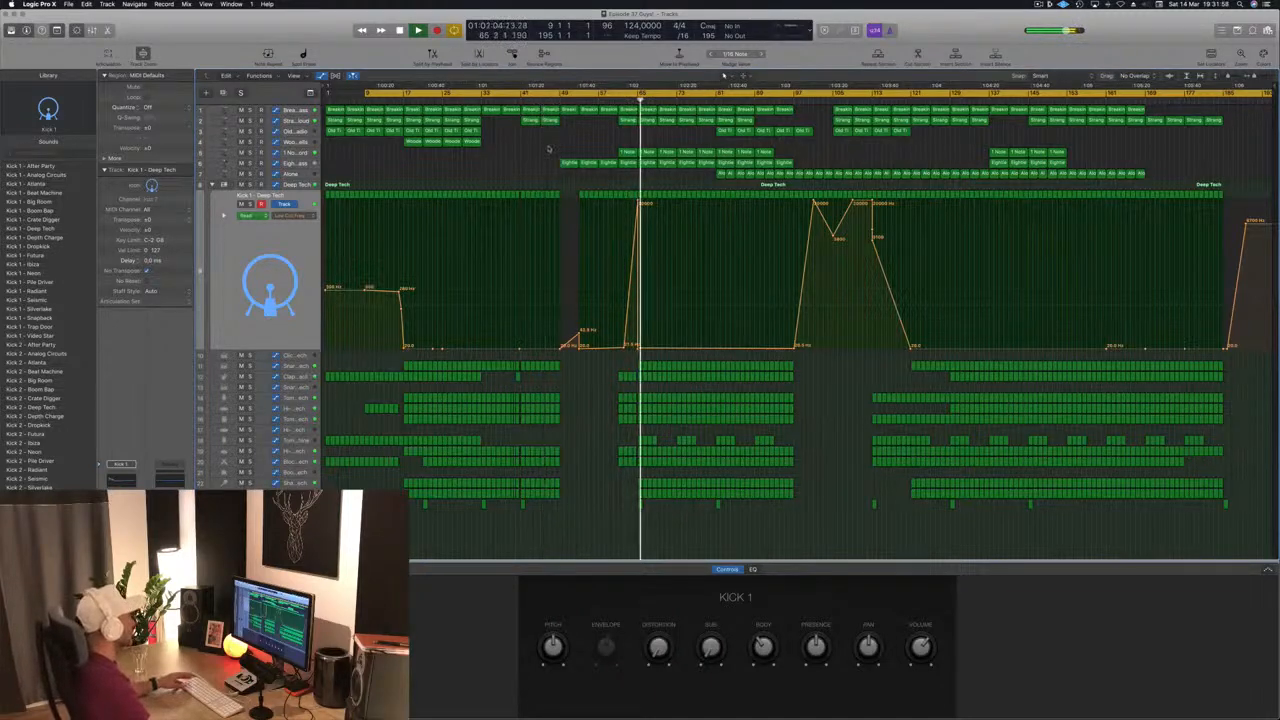
{"action": "left_click", "coordinate": [264, 154]}
{"action": "left_click", "coordinate": [242, 162]}
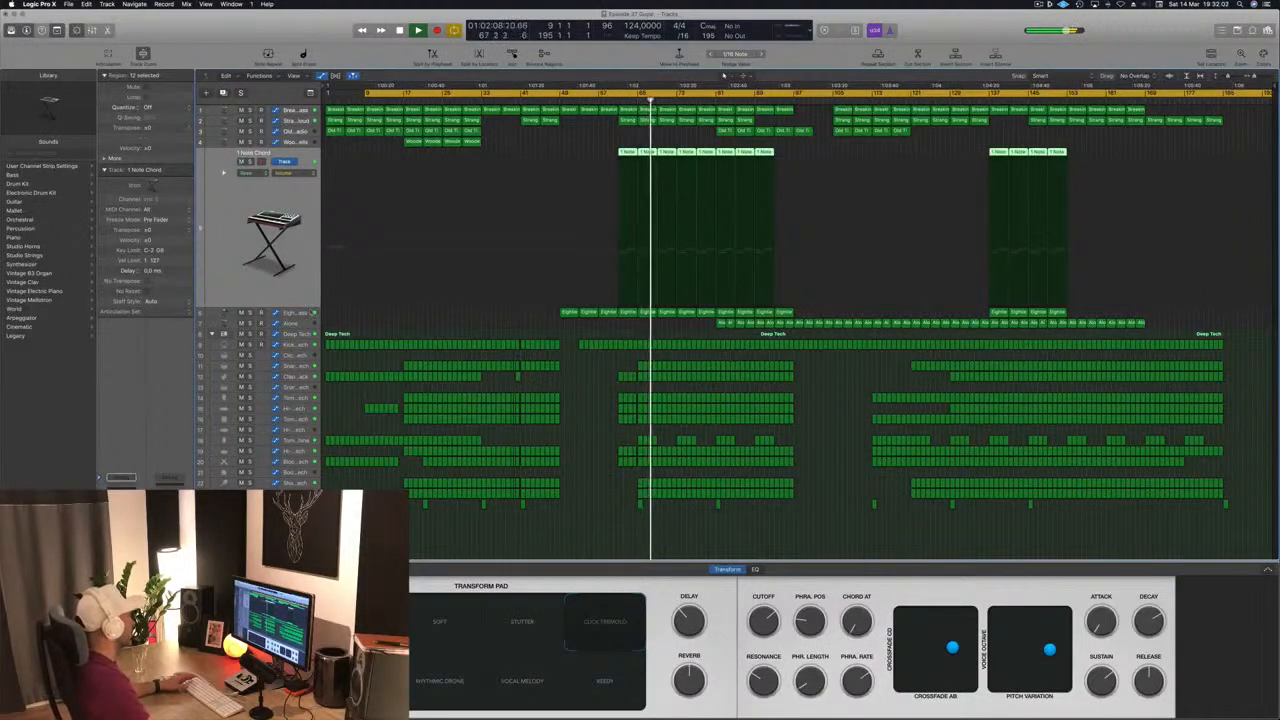
Set the Eighties FM Bass compressor's side chain to Bus 12 from Kick 1 and adjust its ratio, attack and release
{"action": "key", "text": "Down"}
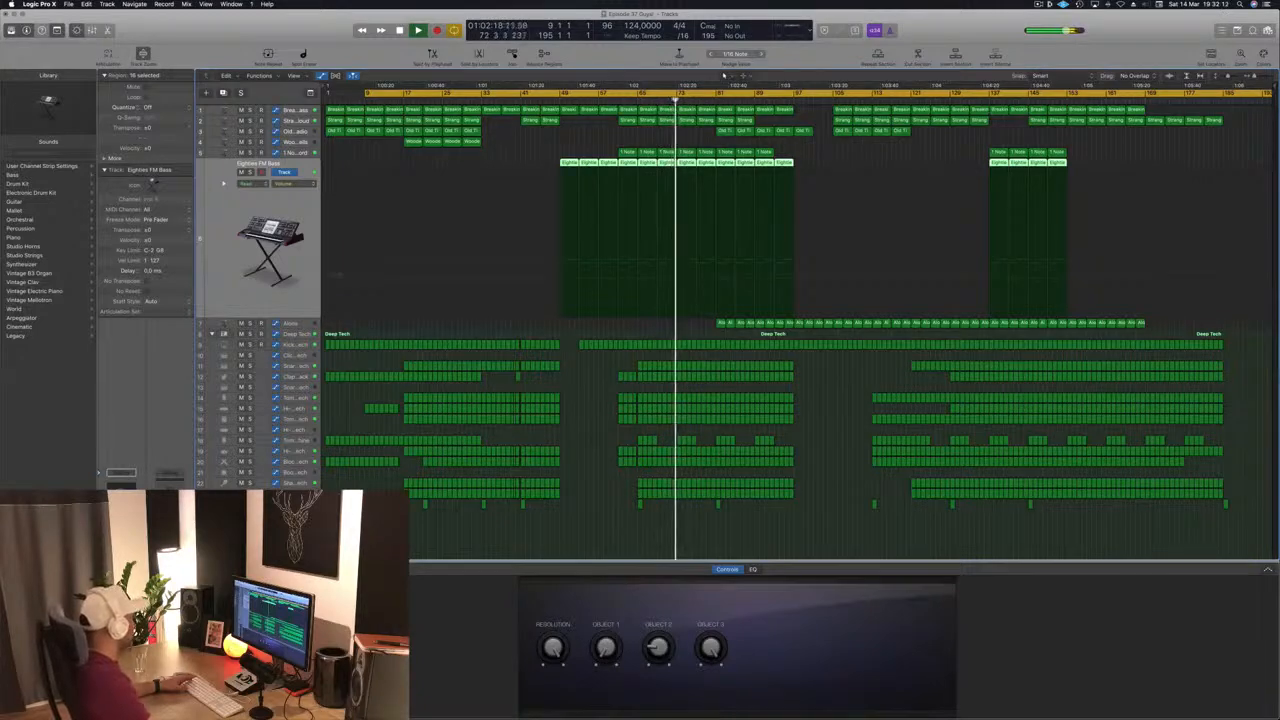
{"action": "left_click_drag", "start_coordinate": [414, 20], "coordinate": [512, 87]}
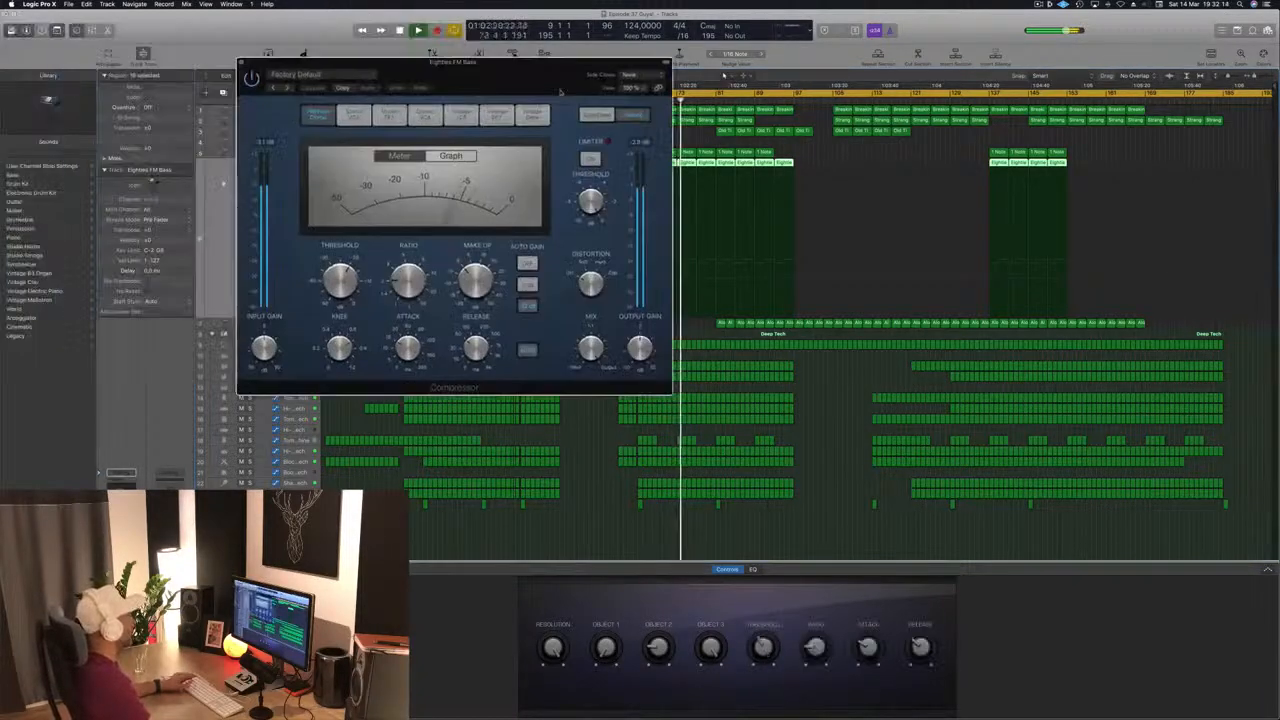
{"action": "left_click", "coordinate": [758, 90]}
{"action": "mouse_move", "coordinate": [782, 118]}
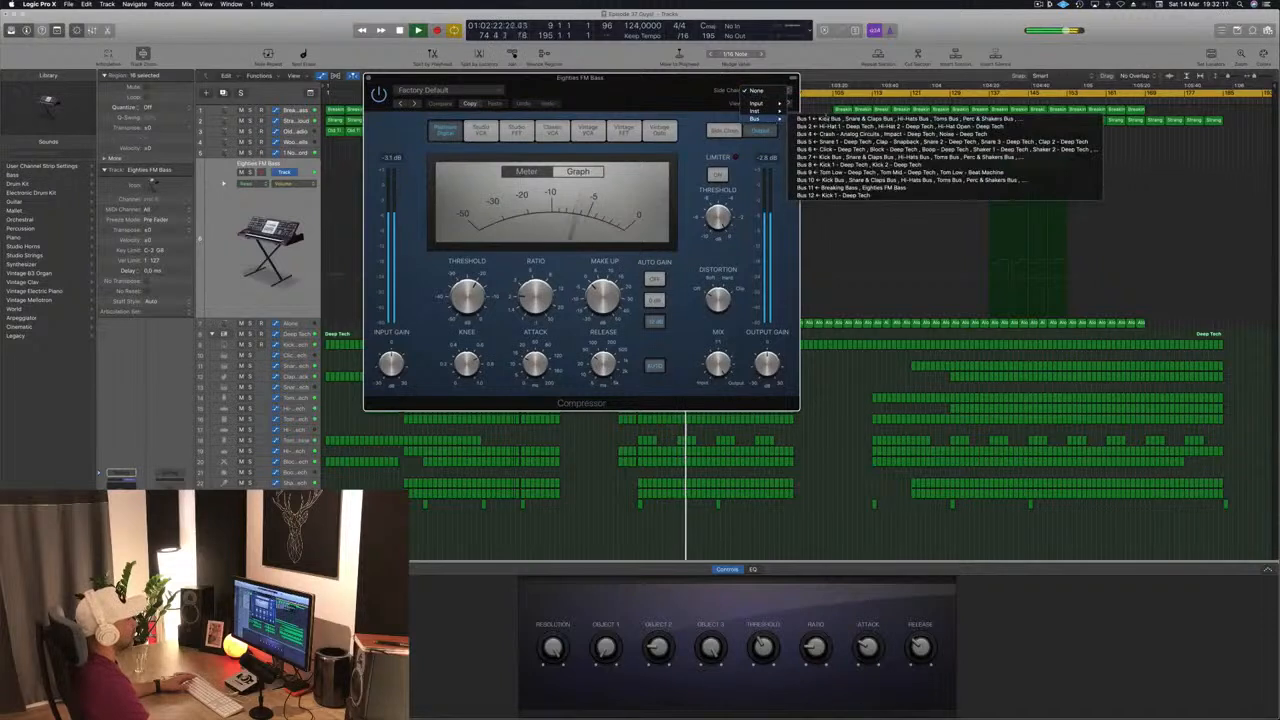
{"action": "left_click", "coordinate": [833, 195]}
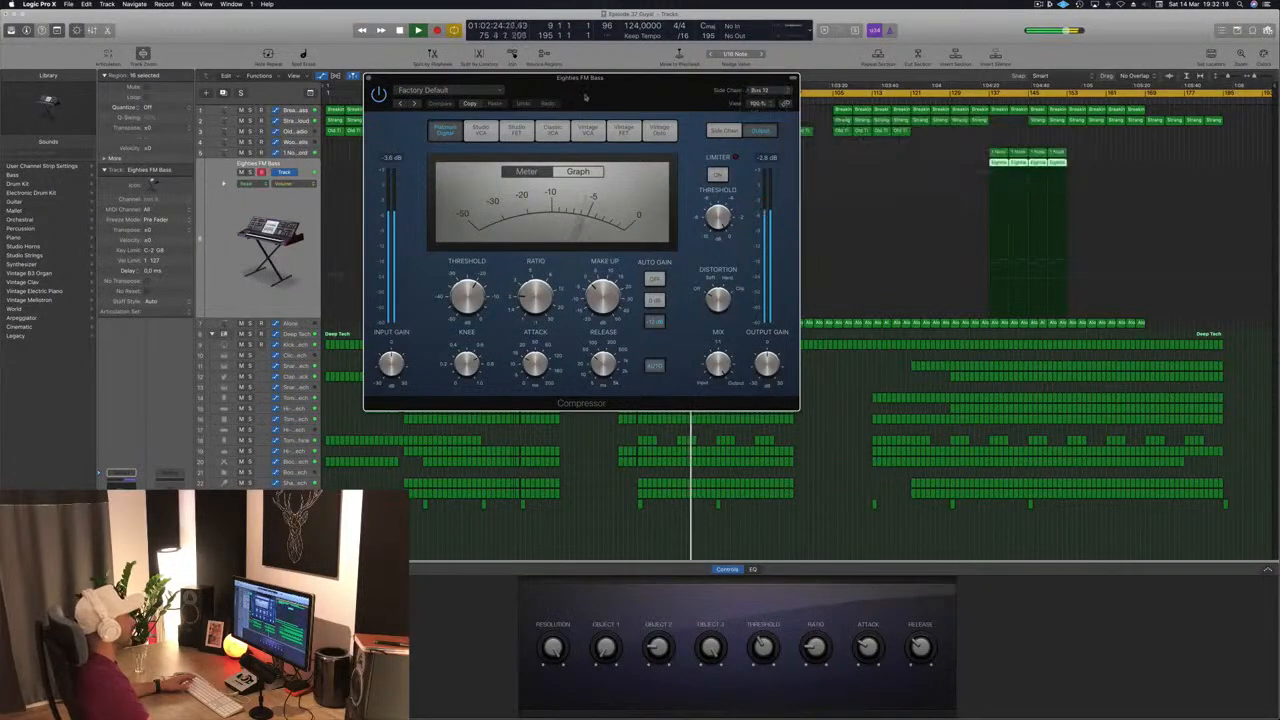
{"action": "left_click_drag", "start_coordinate": [583, 97], "coordinate": [555, 104]}
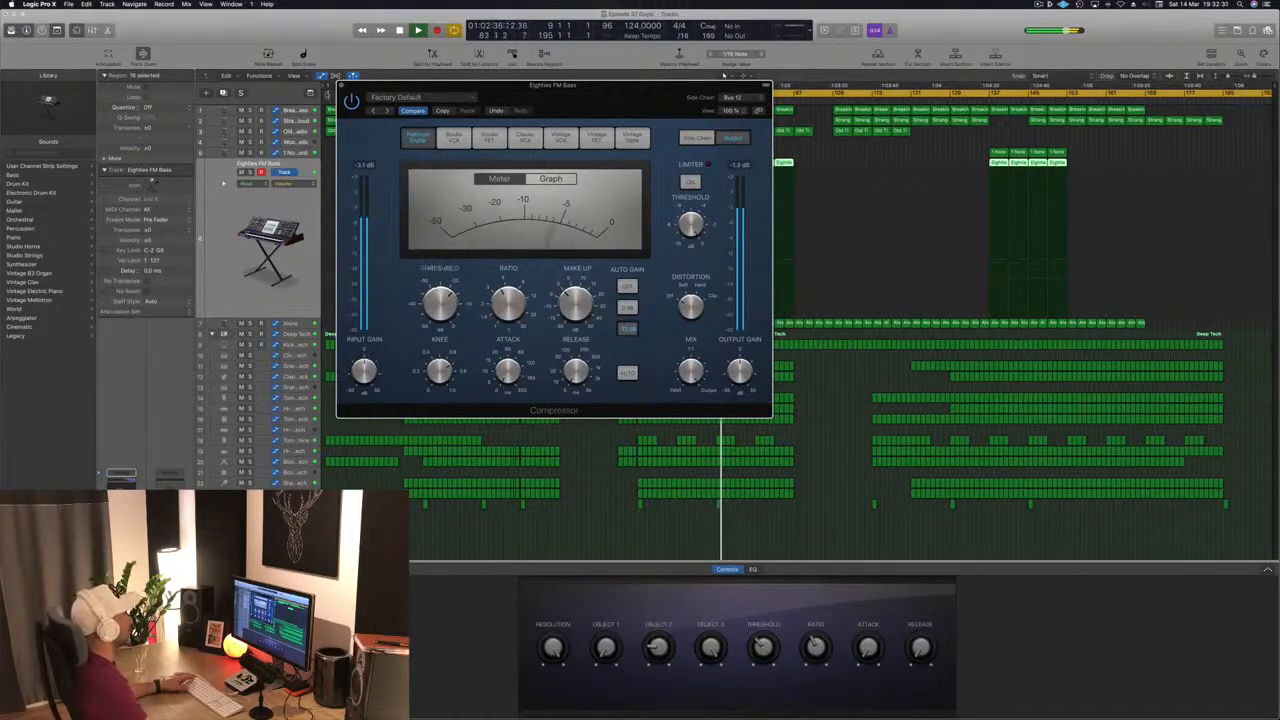
{"action": "left_click", "coordinate": [341, 86]}
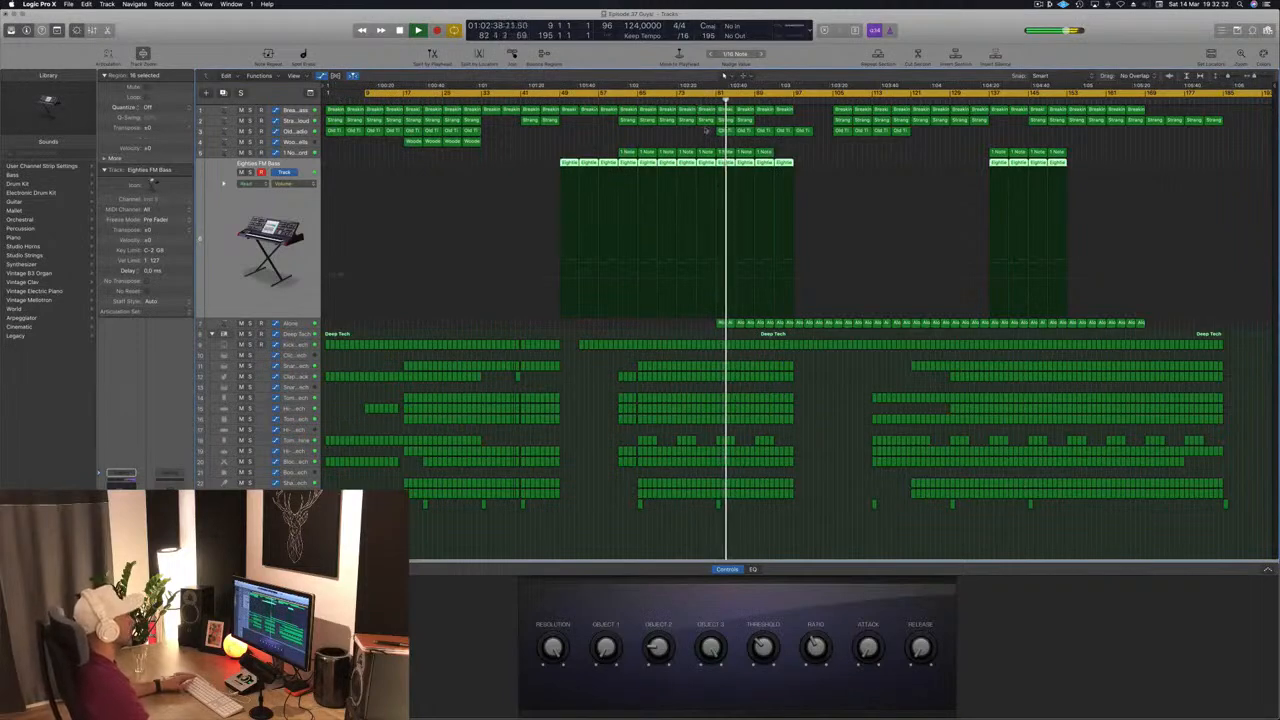
Replay the last few bars before bar 81, select the Alone track as it enters, and stop playback
{"action": "key", "text": "comma"}
{"action": "key", "text": "comma"}
{"action": "key", "text": "comma"}
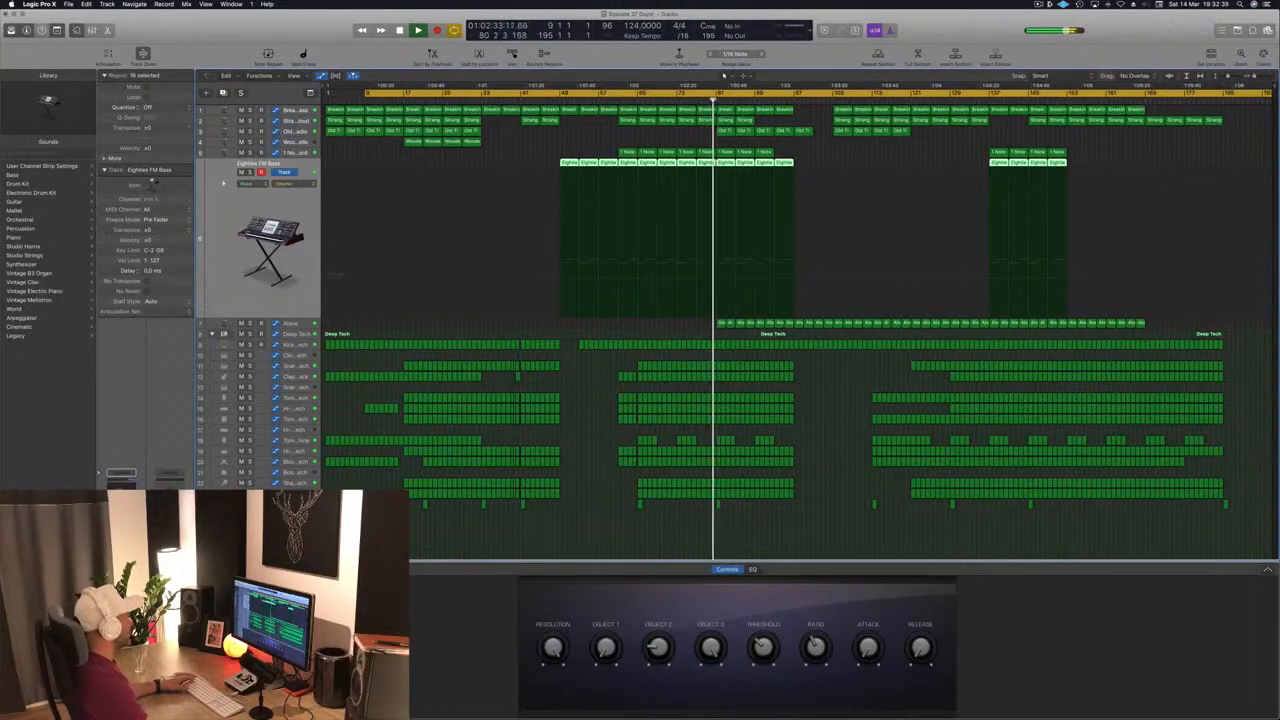
{"action": "key", "text": "Down"}
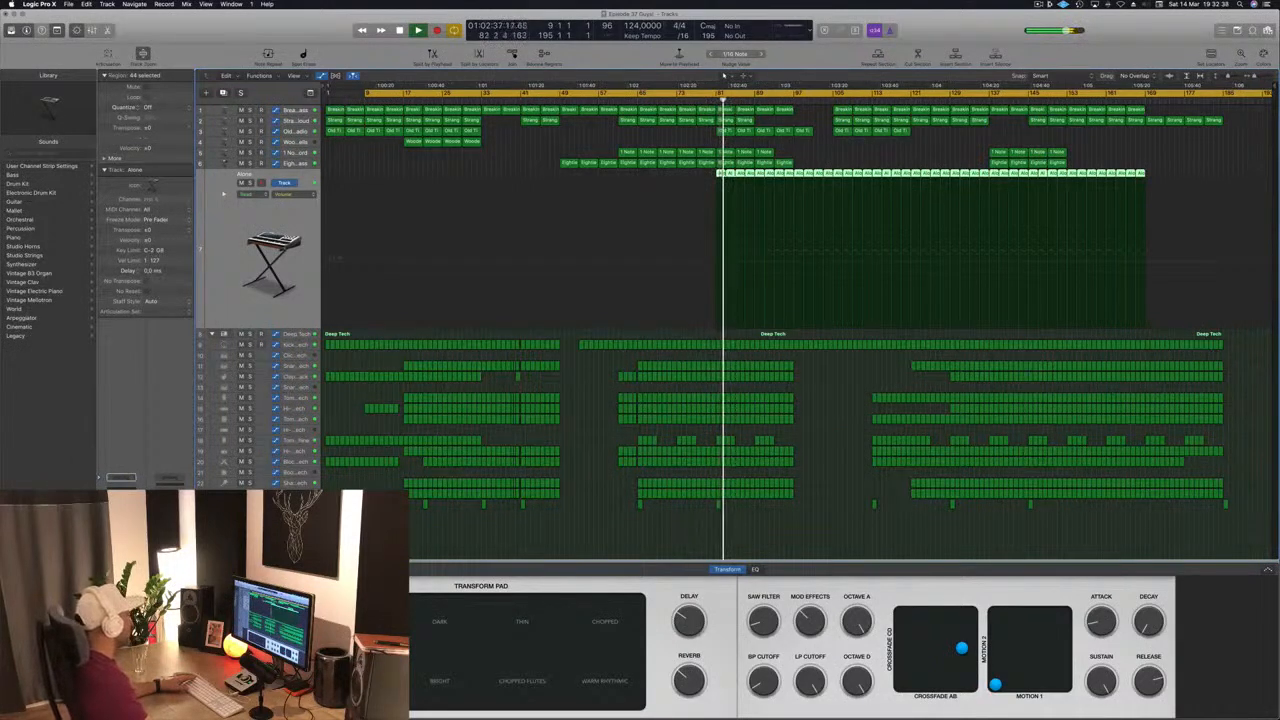
{"action": "key", "text": "space"}
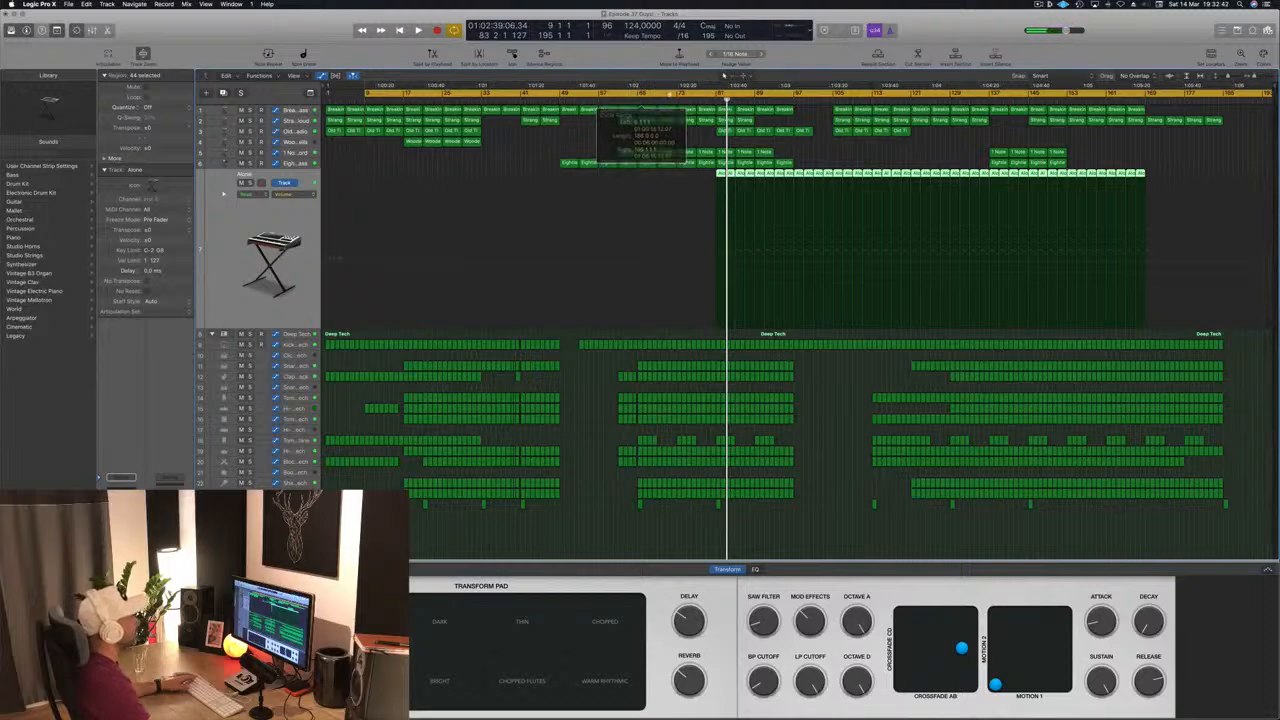
Set the cycle range from about bar 65 to bar 97 and clear the region selection
{"action": "left_click", "coordinate": [648, 96]}
{"action": "left_click_drag", "start_coordinate": [640, 93], "coordinate": [795, 106]}
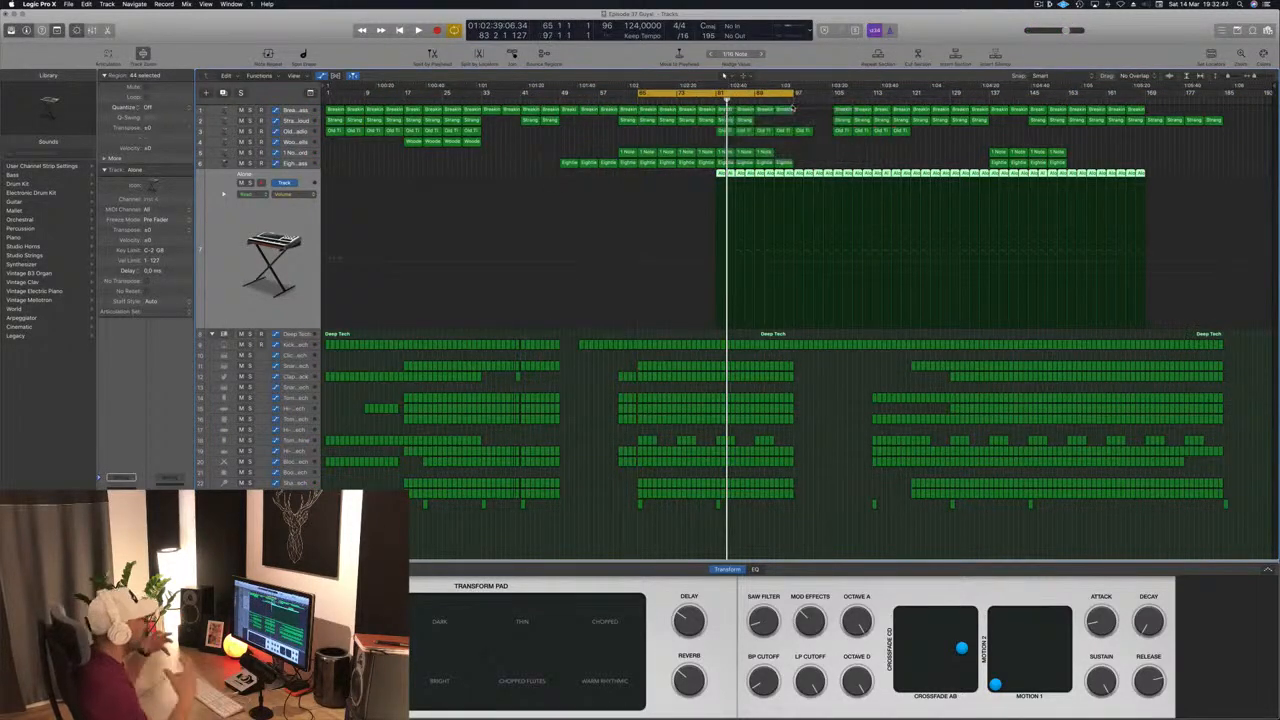
{"action": "key", "text": "space"}
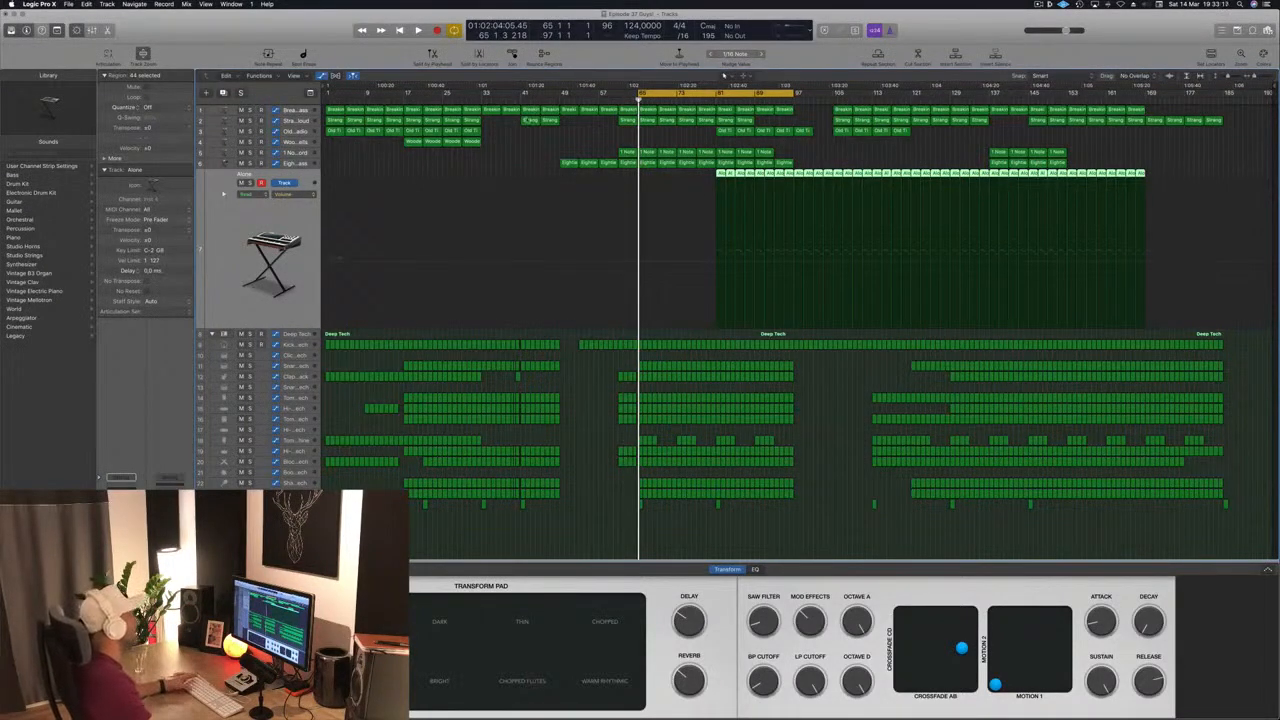
{"action": "left_click", "coordinate": [543, 138]}
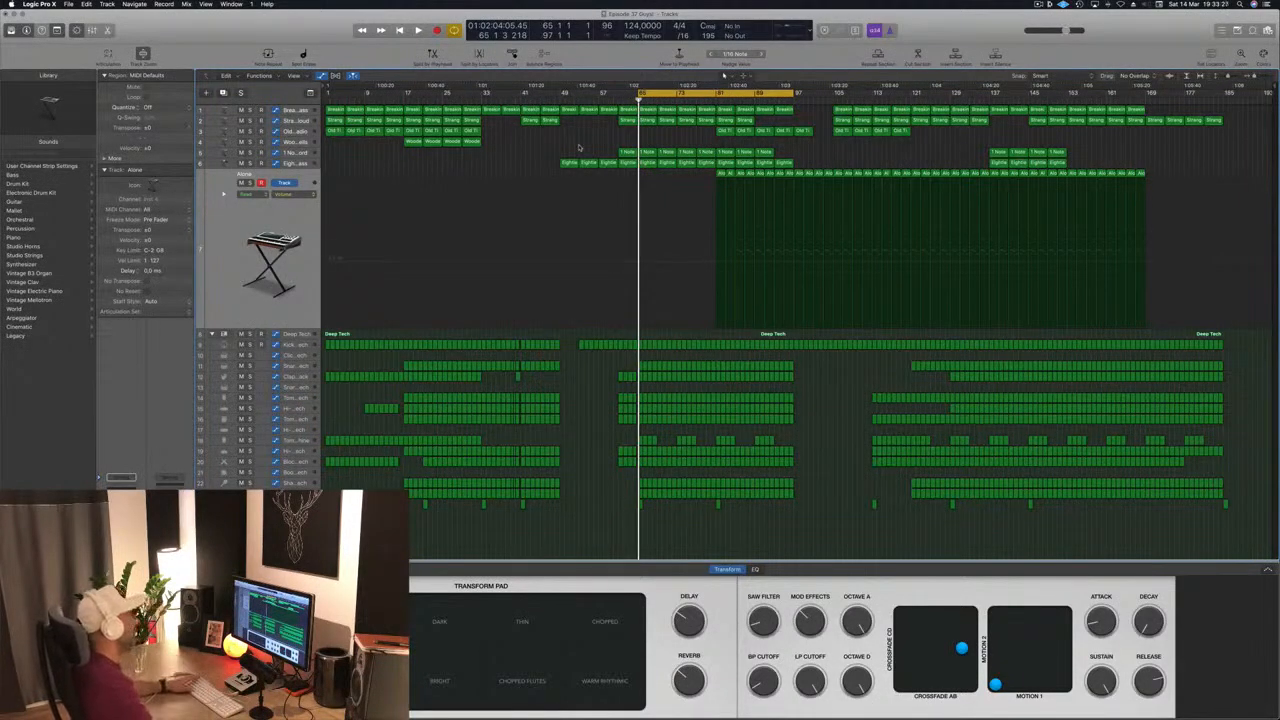
Play the cycled section from bar 65 briefly, select the Eighties FM Bass track, and audition the start again
{"action": "key", "text": "space"}
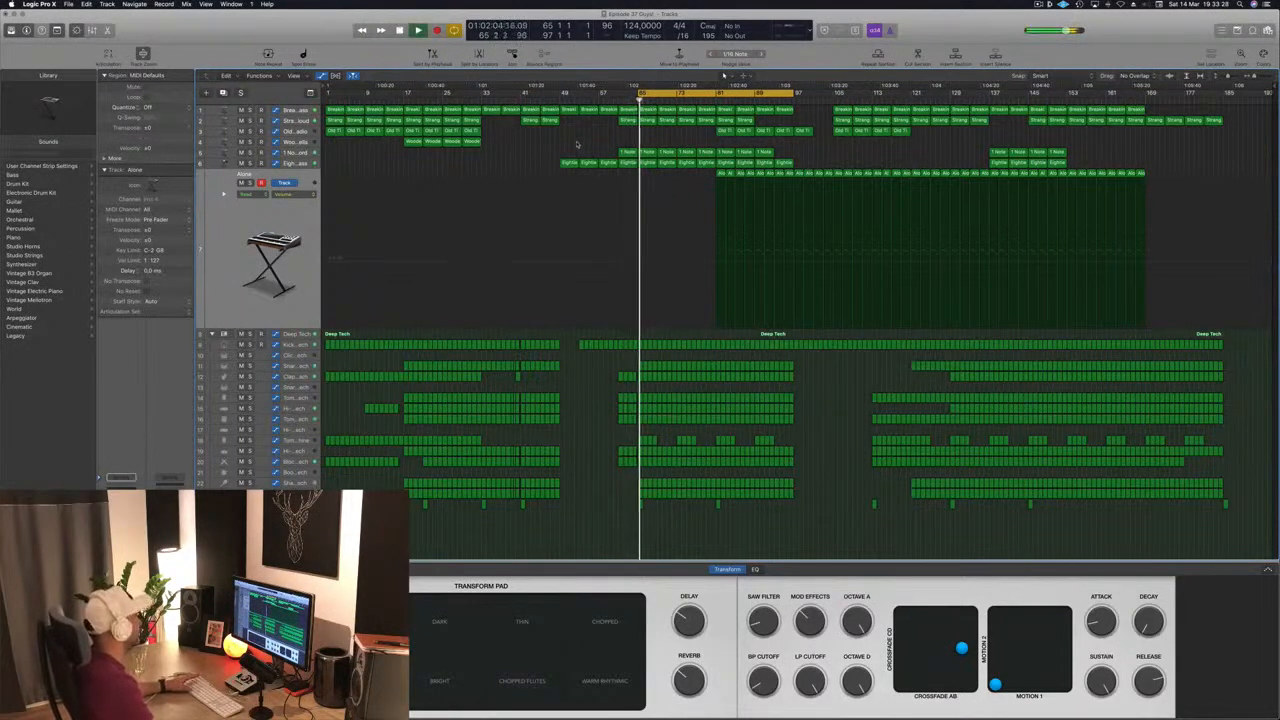
{"action": "key", "text": "space"}
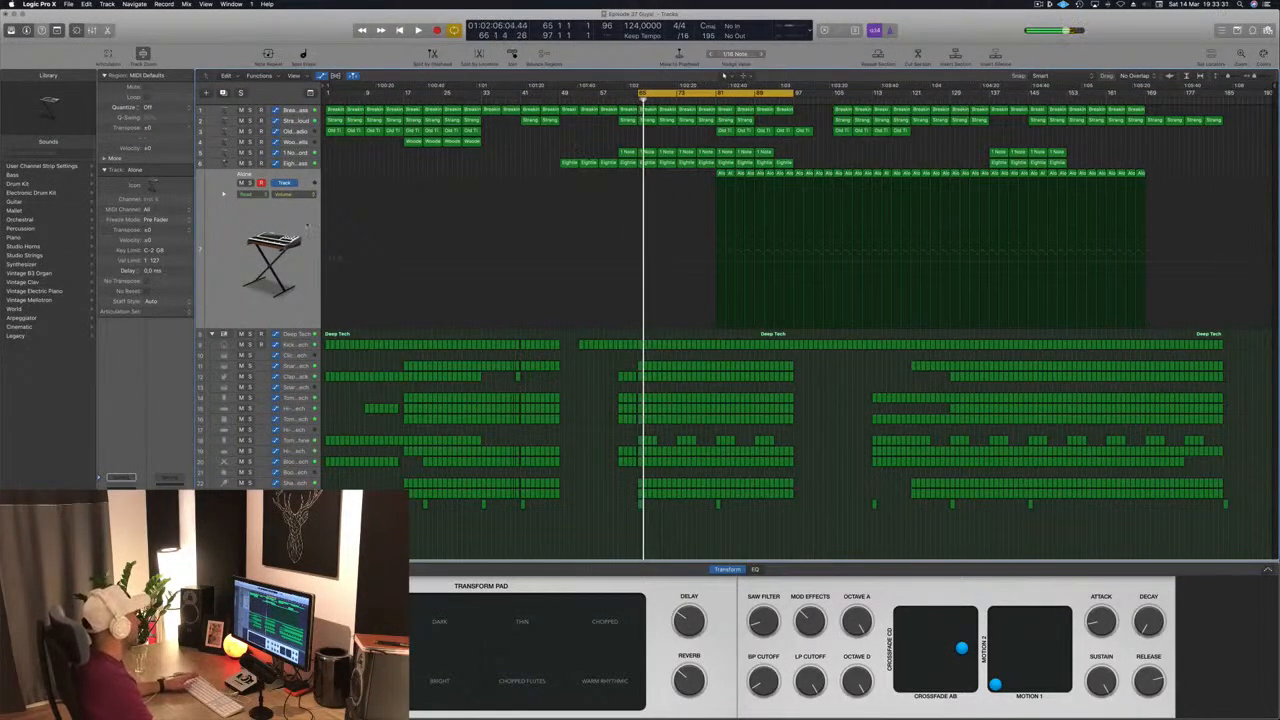
{"action": "key", "text": "Up"}
{"action": "key", "text": "space"}
{"action": "key", "text": "space"}
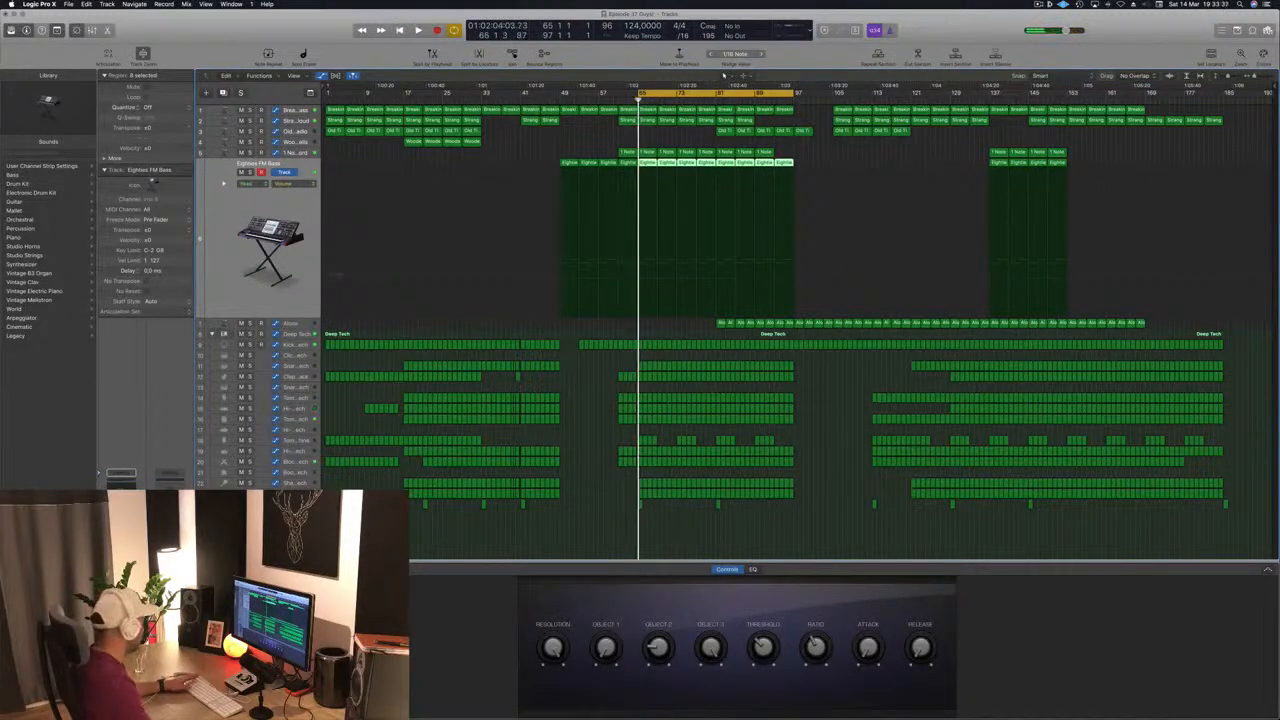
Stop playback and load the Generic Synth Hall preset from the Synth Reverbs category into the aux channel's ChromaVerb
{"action": "key", "text": "space"}
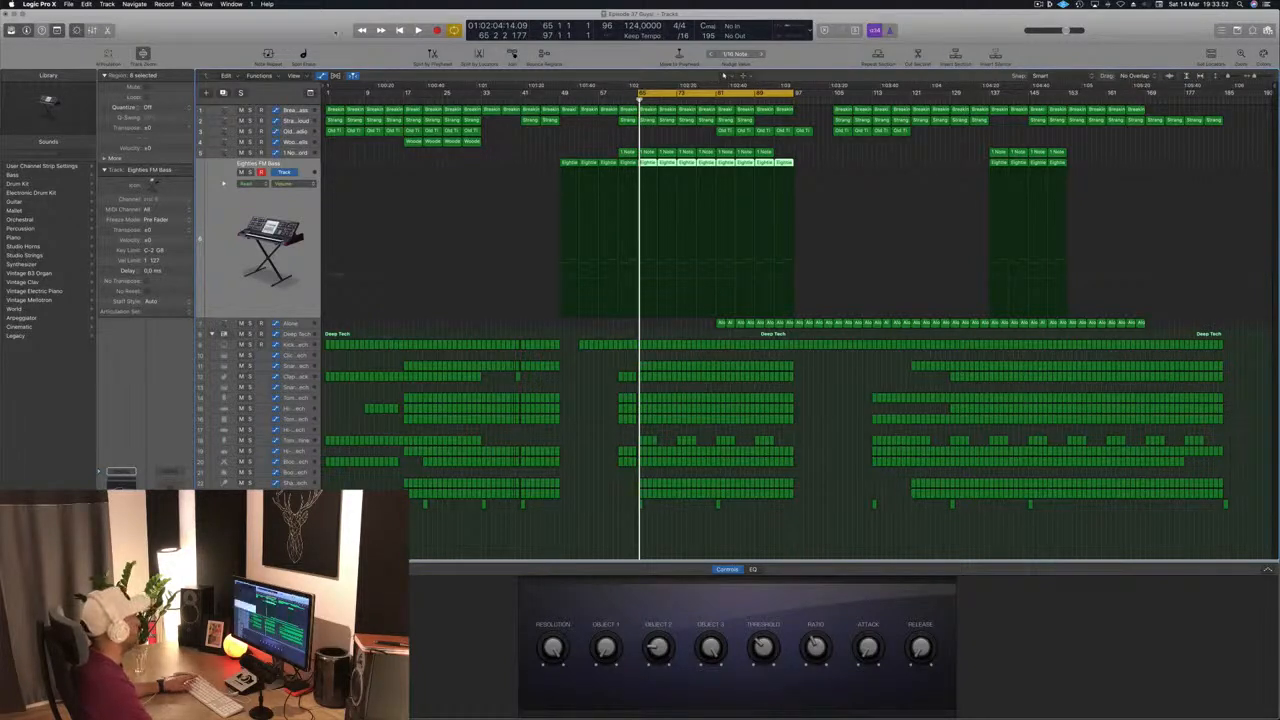
{"action": "key", "text": "v"}
{"action": "left_click", "coordinate": [455, 63]}
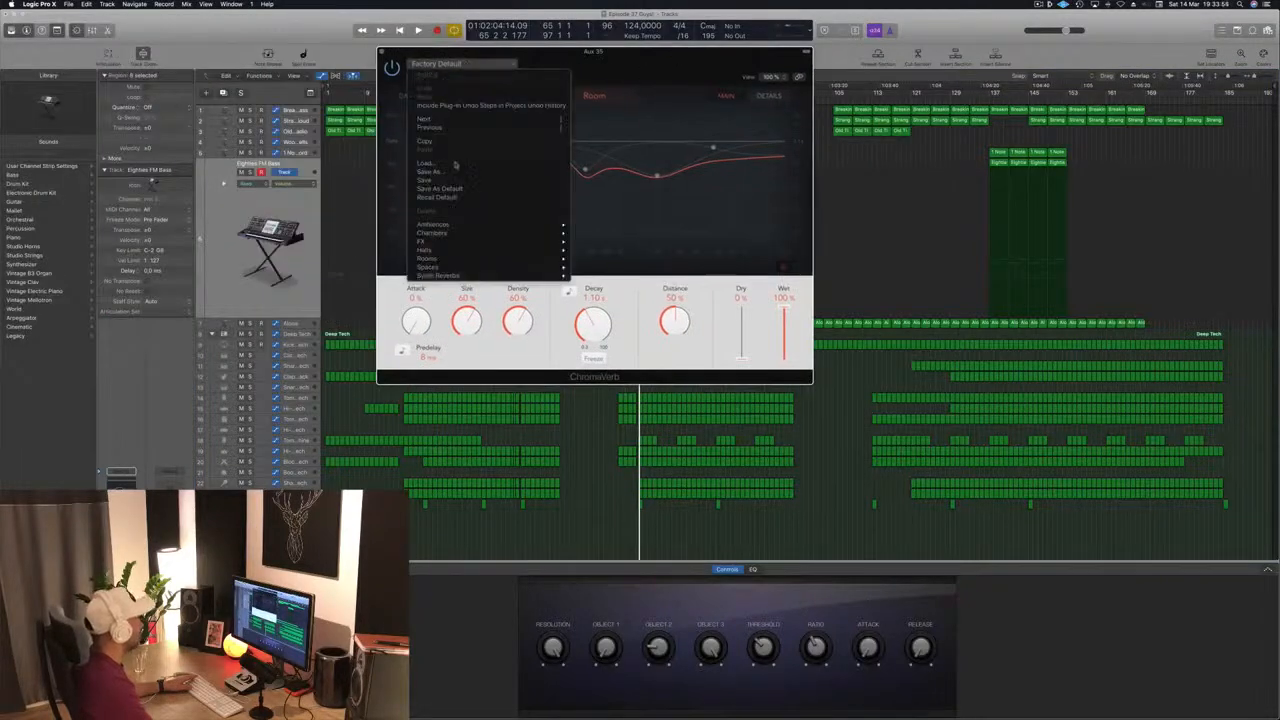
{"action": "mouse_move", "coordinate": [471, 267]}
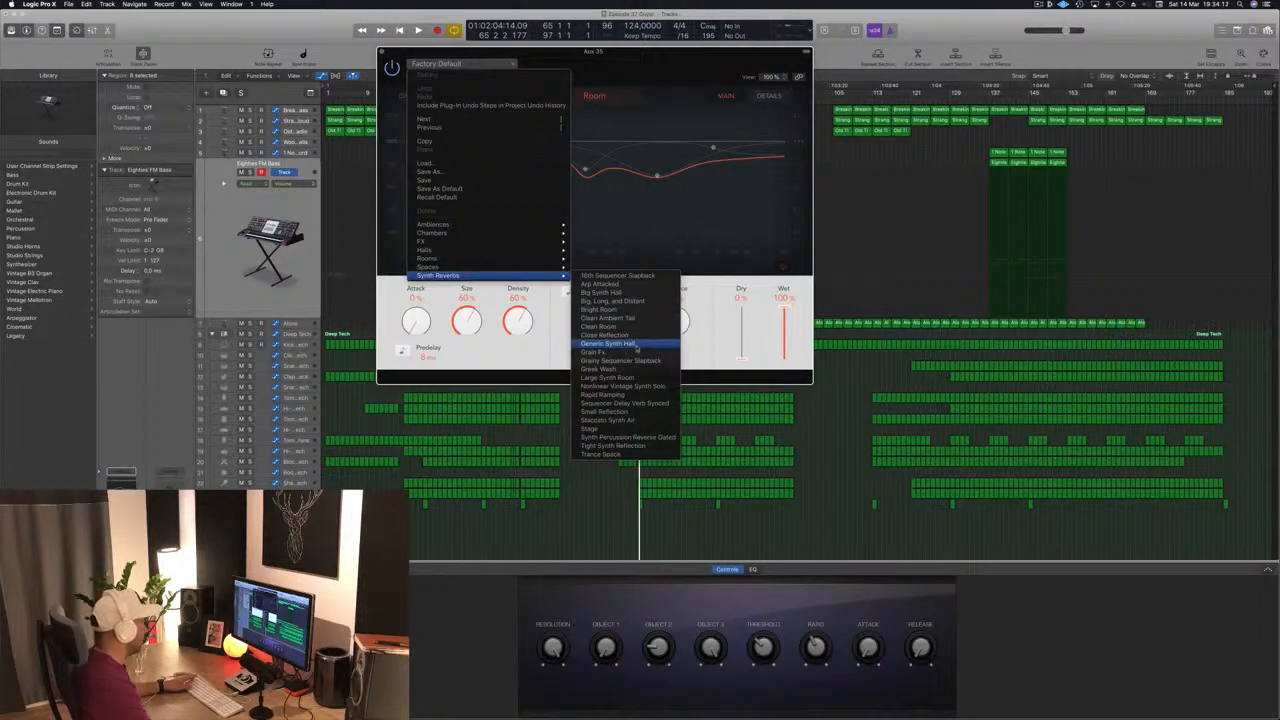
{"action": "left_click", "coordinate": [636, 344]}
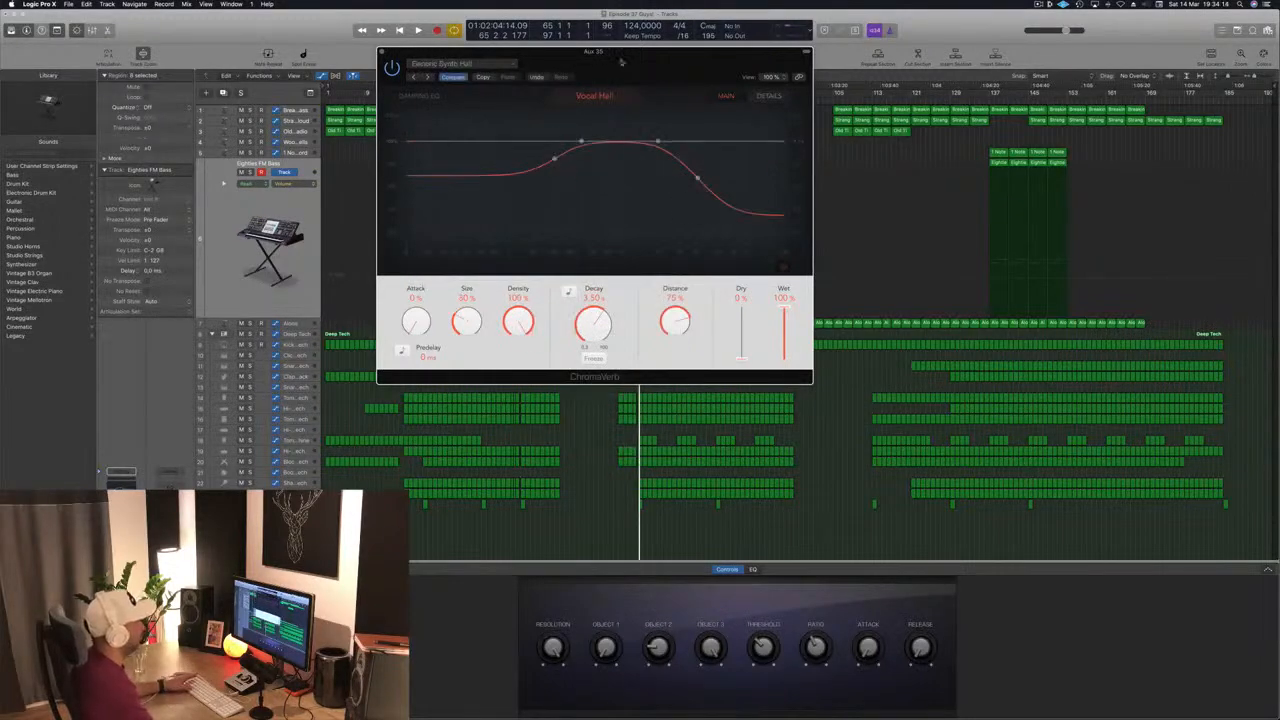
Audition the ChromaVerb preset in the cycled section with its window moved clear of the tracks, and close the plug-in
{"action": "left_click_drag", "start_coordinate": [621, 62], "coordinate": [1077, 101]}
{"action": "key", "text": "space"}
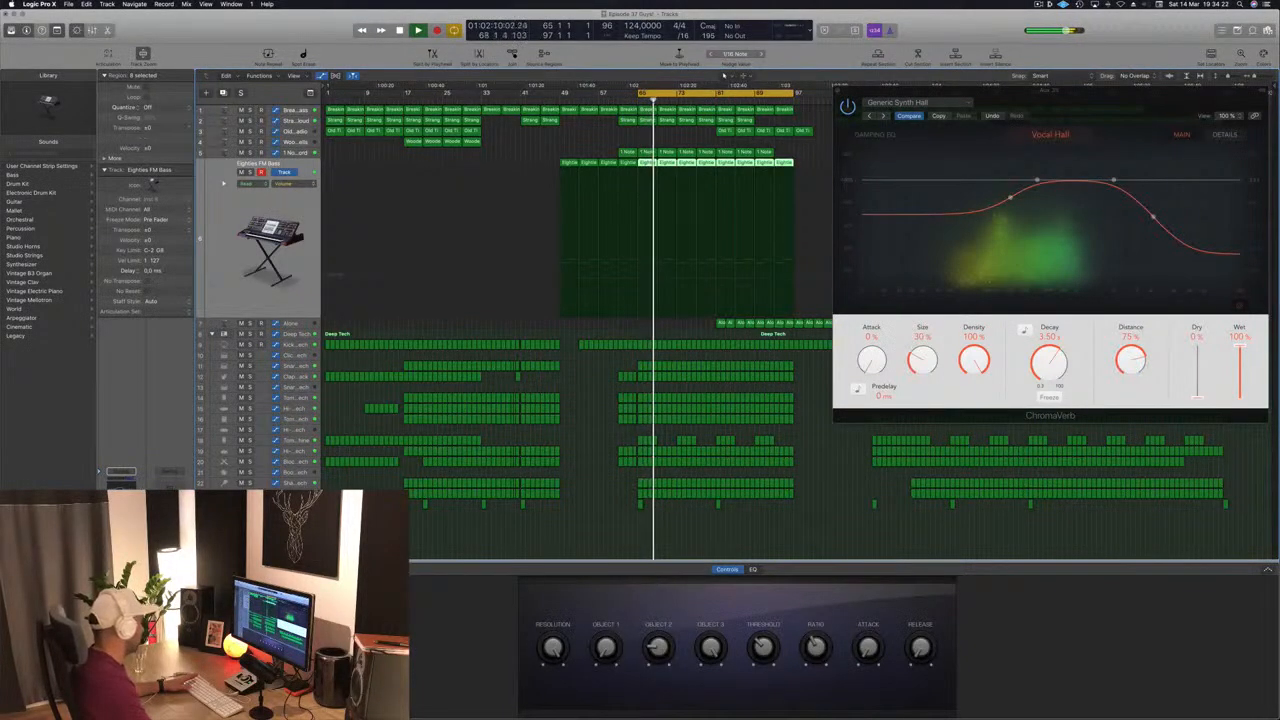
{"action": "left_click_drag", "start_coordinate": [1104, 98], "coordinate": [799, 100]}
{"action": "key", "text": "space"}
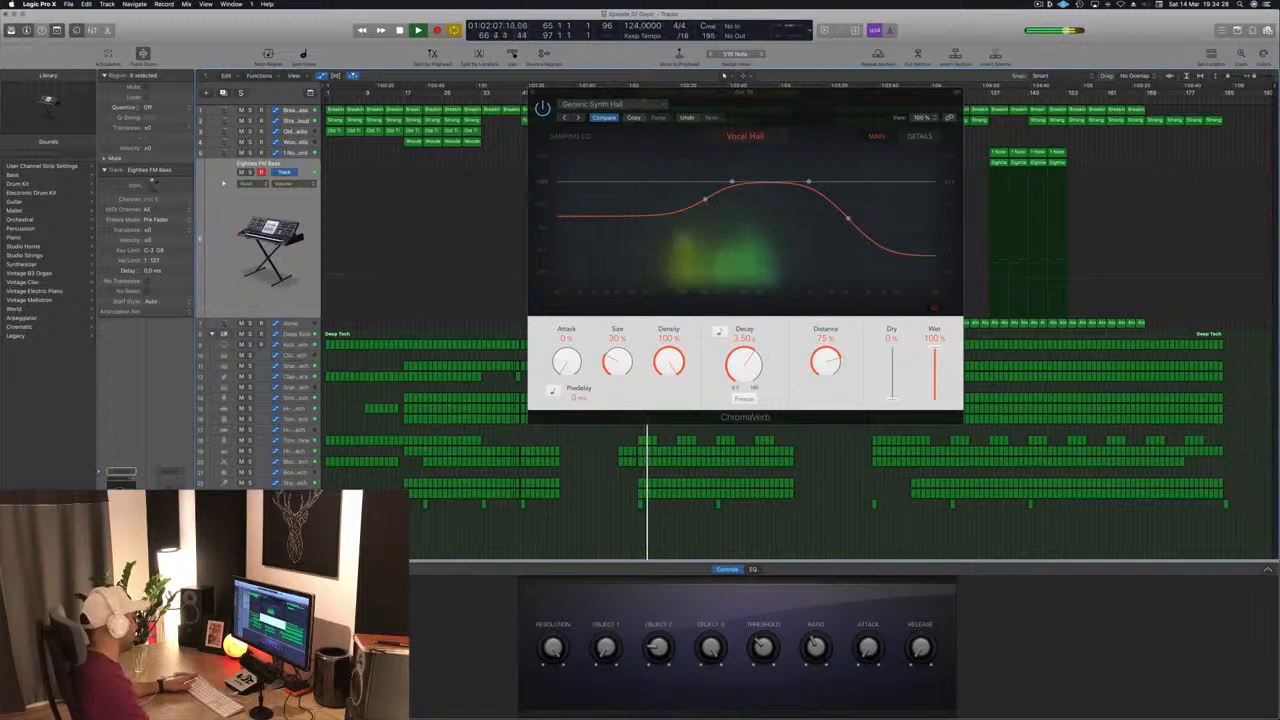
{"action": "left_click_drag", "start_coordinate": [745, 92], "coordinate": [530, 176]}
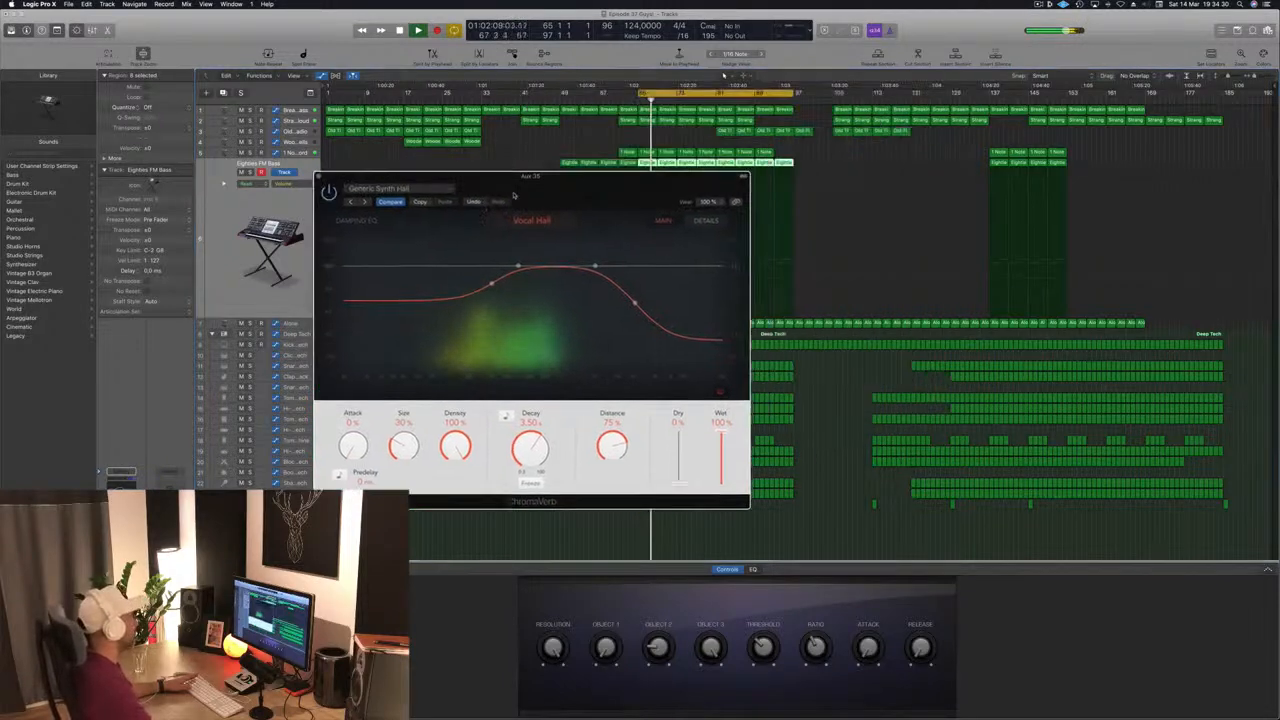
{"action": "left_click", "coordinate": [319, 176]}
Audition the Strange Voice Cloud track soloed from bar 65, unsolo it, and restart the full mix
{"action": "key", "text": "Return"}
{"action": "left_click", "coordinate": [300, 121]}
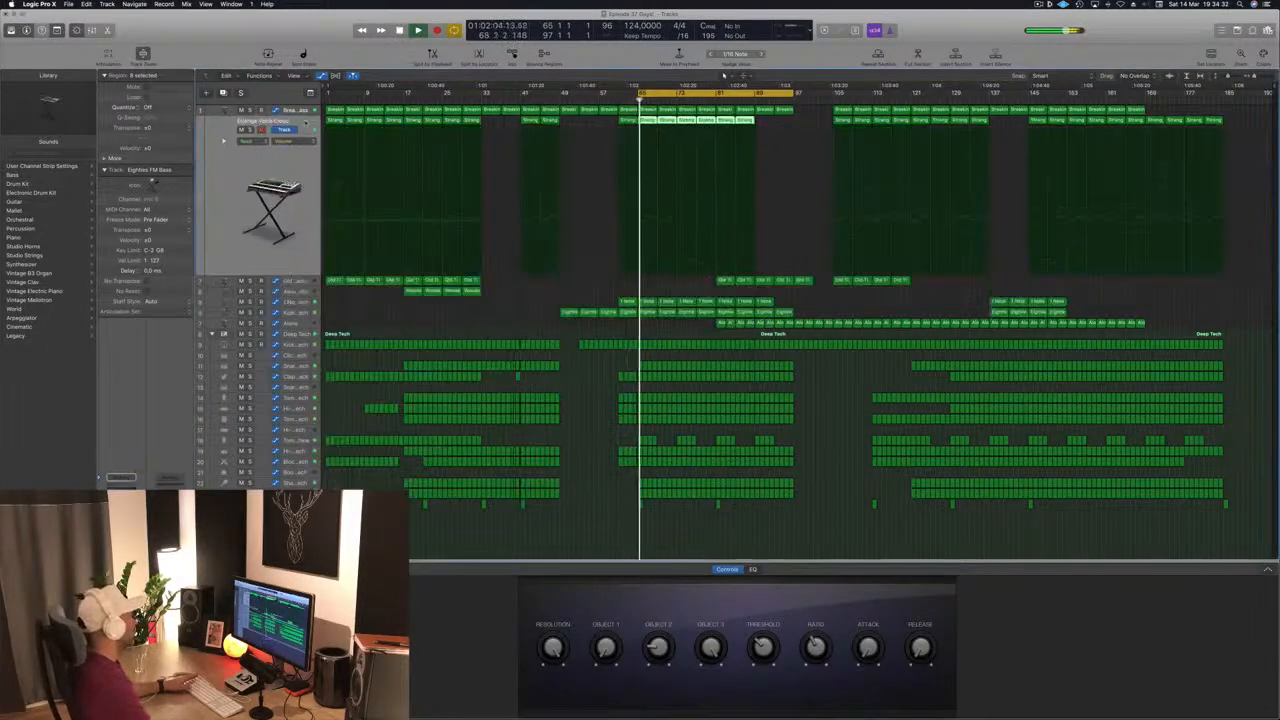
{"action": "left_click", "coordinate": [250, 129]}
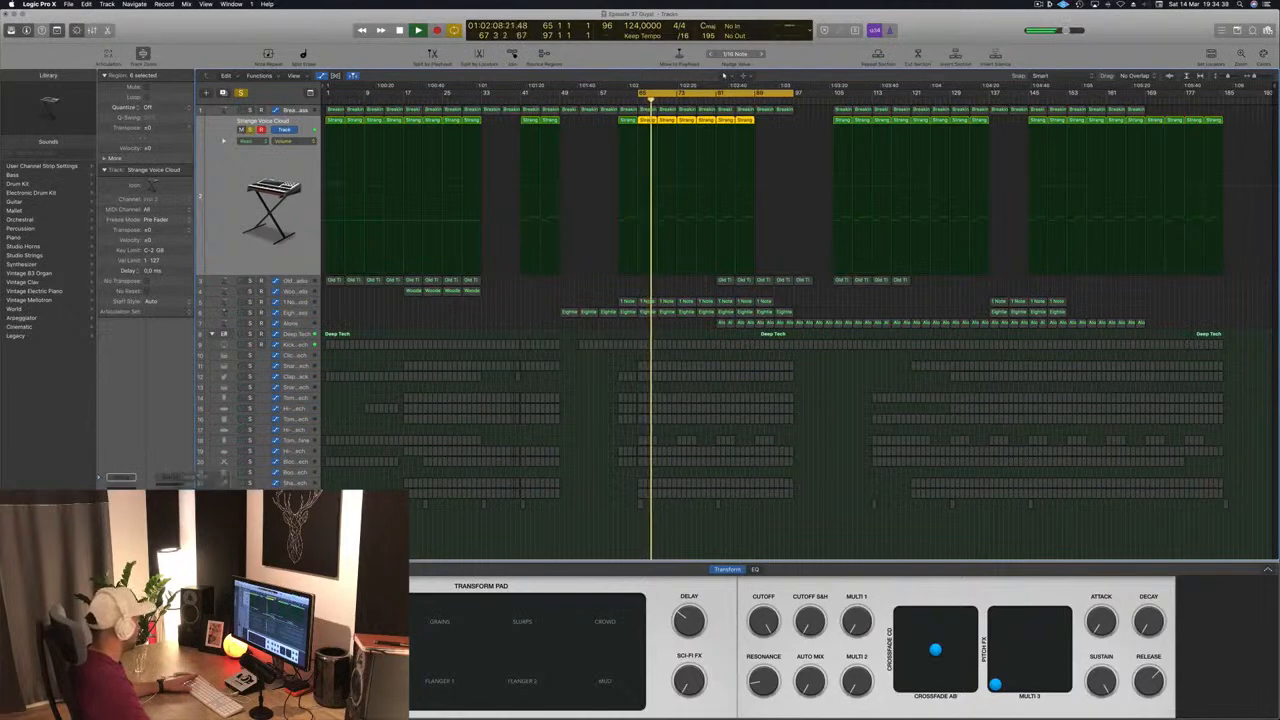
{"action": "key", "text": "space"}
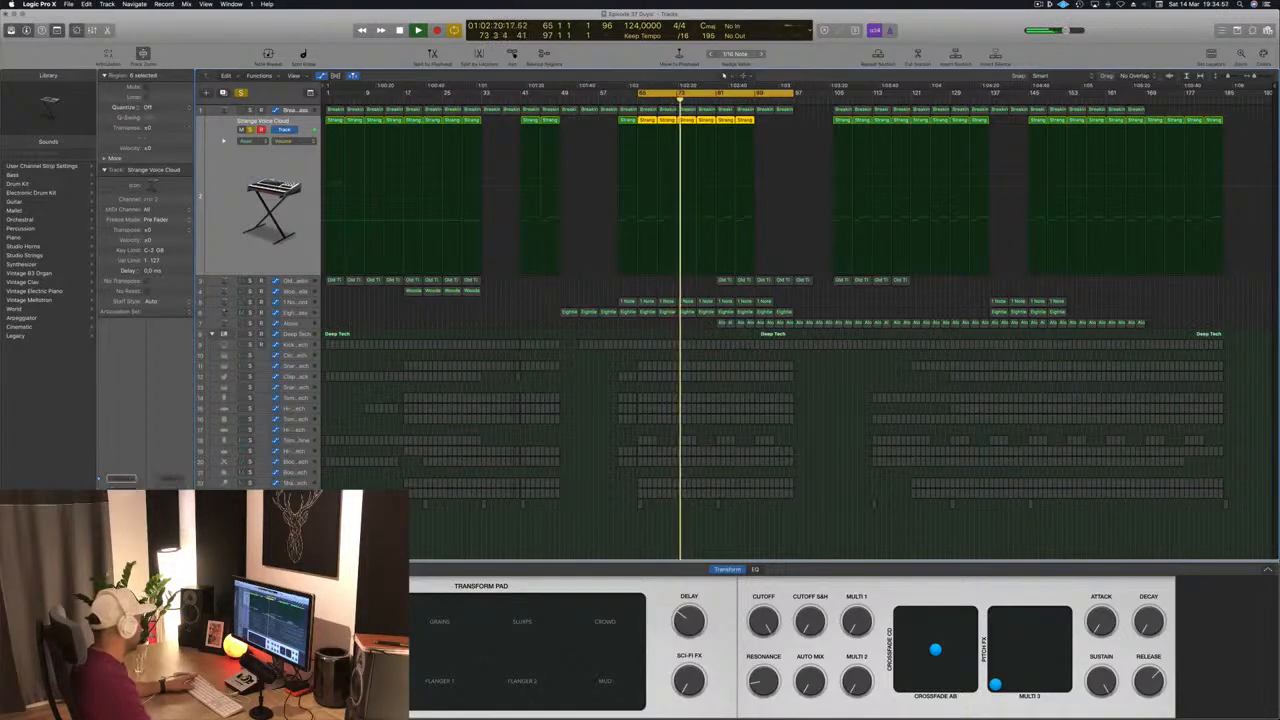
{"action": "key", "text": "s"}
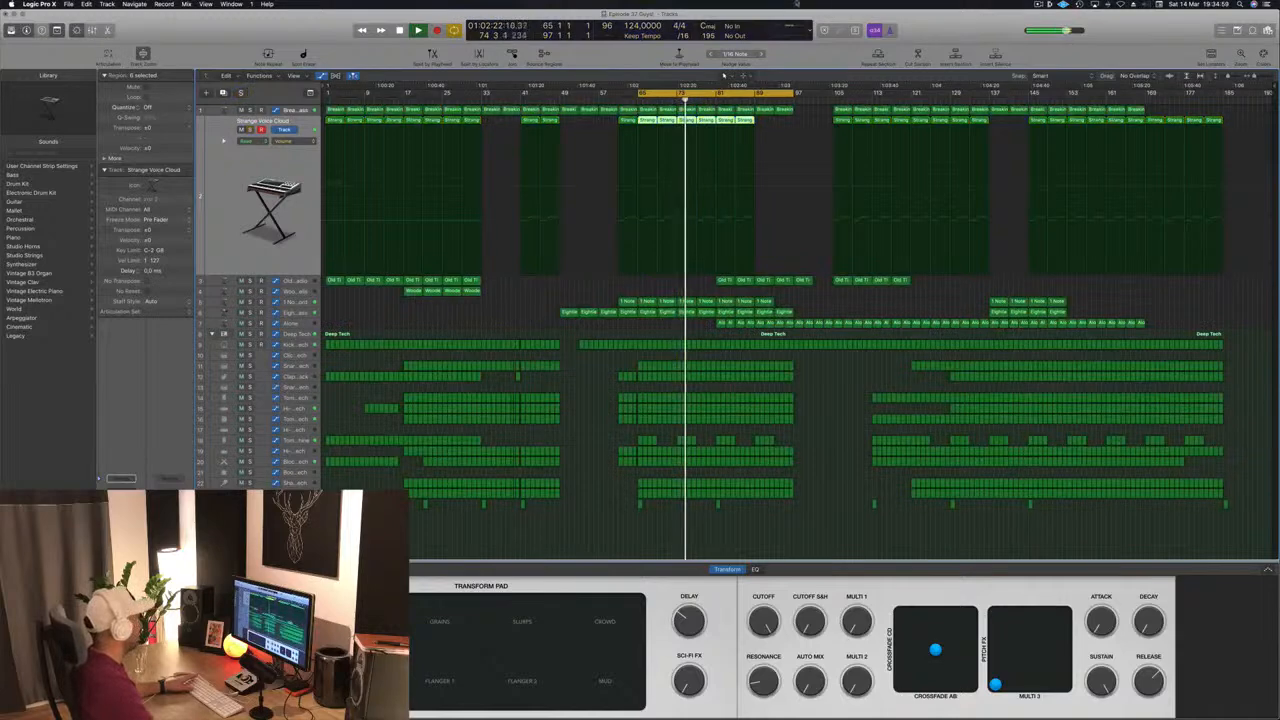
{"action": "key", "text": "space"}
{"action": "key", "text": "space"}
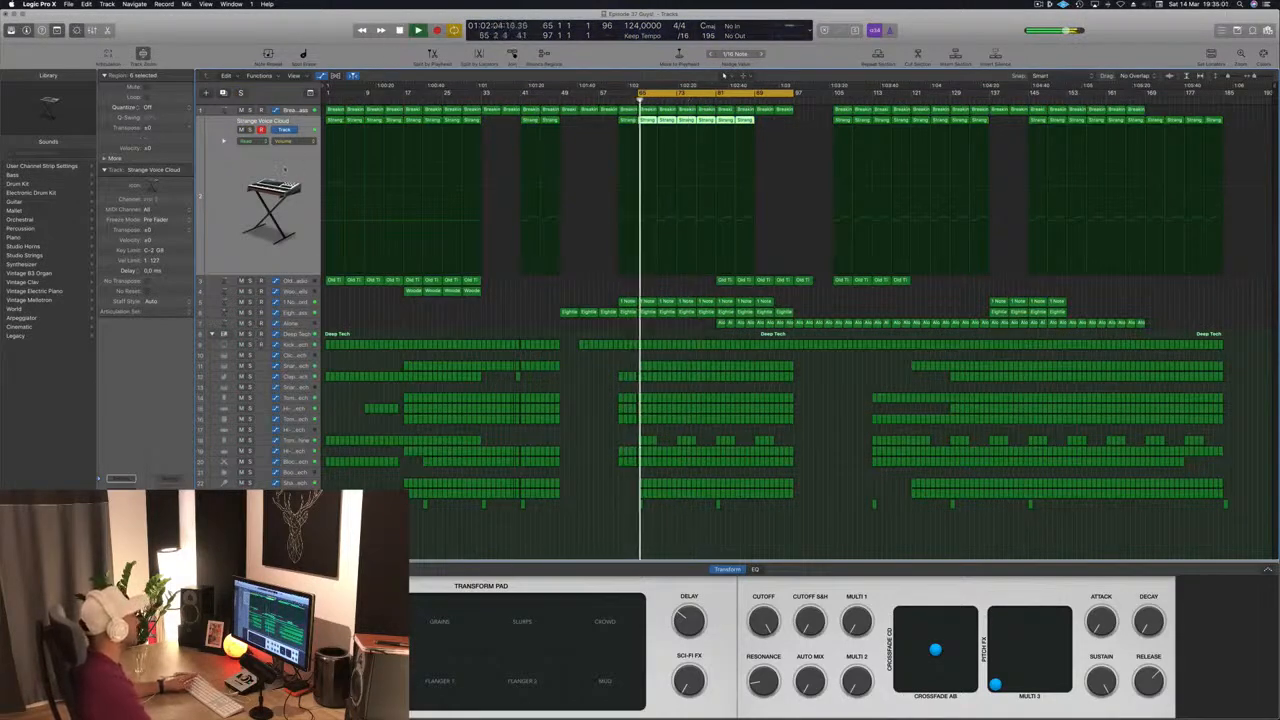
Select the 1 Note Chord track and compare it soloed and within the full mix during playback
{"action": "left_click", "coordinate": [300, 301]}
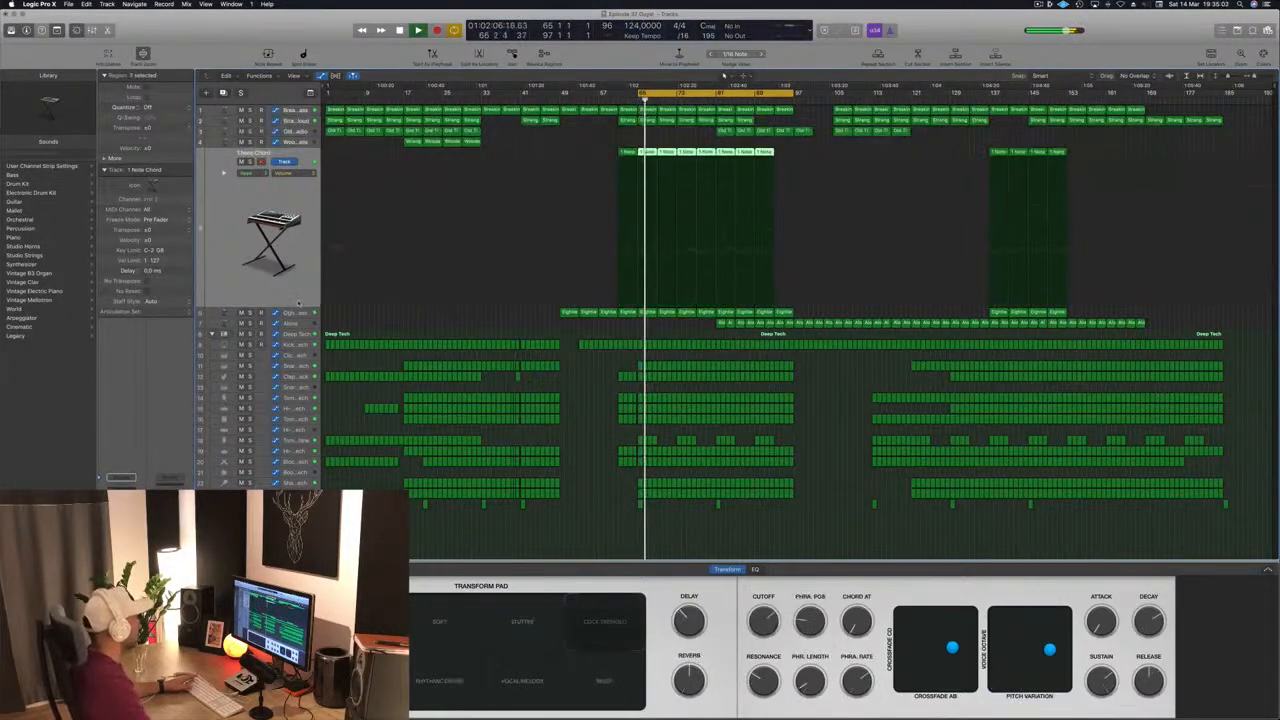
{"action": "left_click", "coordinate": [250, 161]}
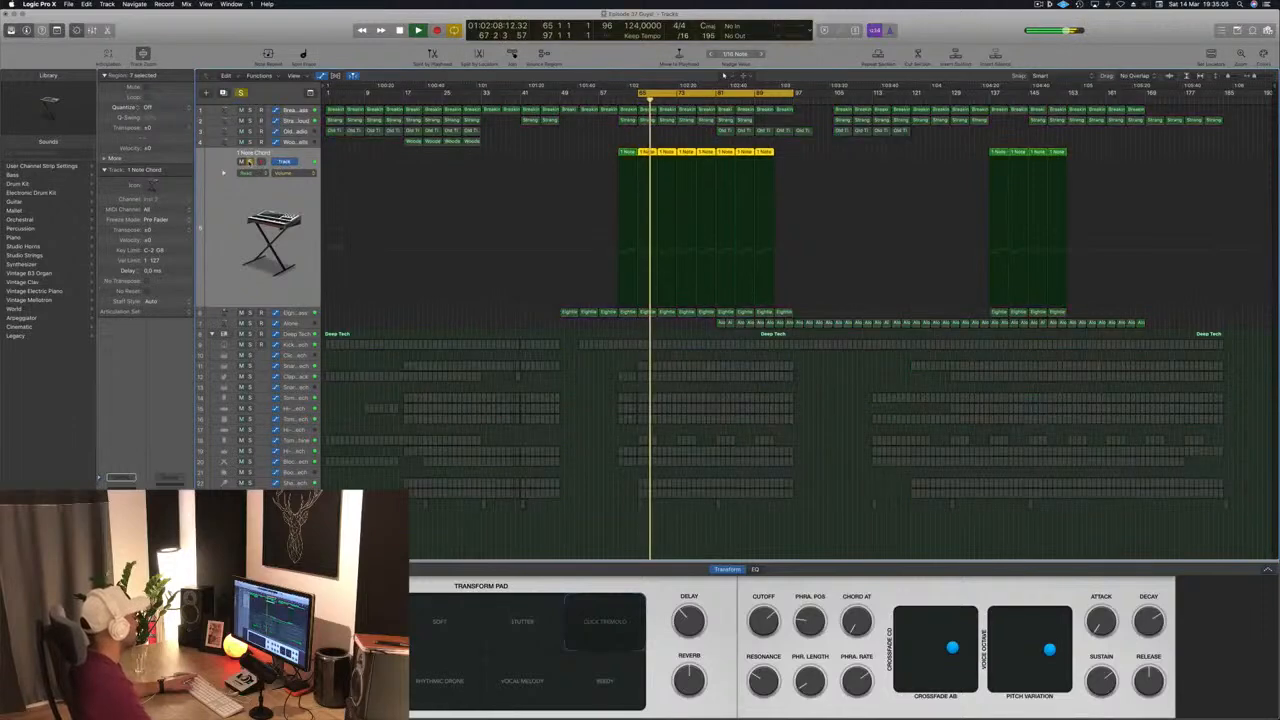
{"action": "left_click", "coordinate": [250, 161]}
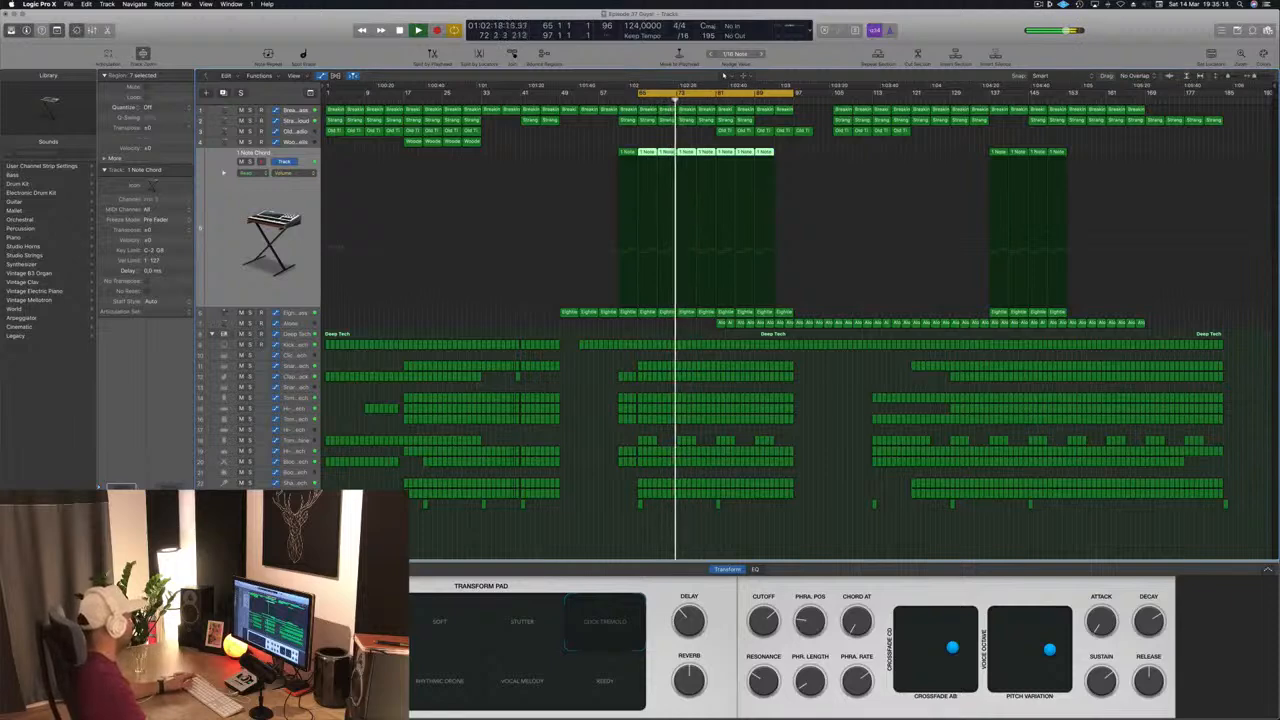
{"action": "key", "text": "ctrl+s"}
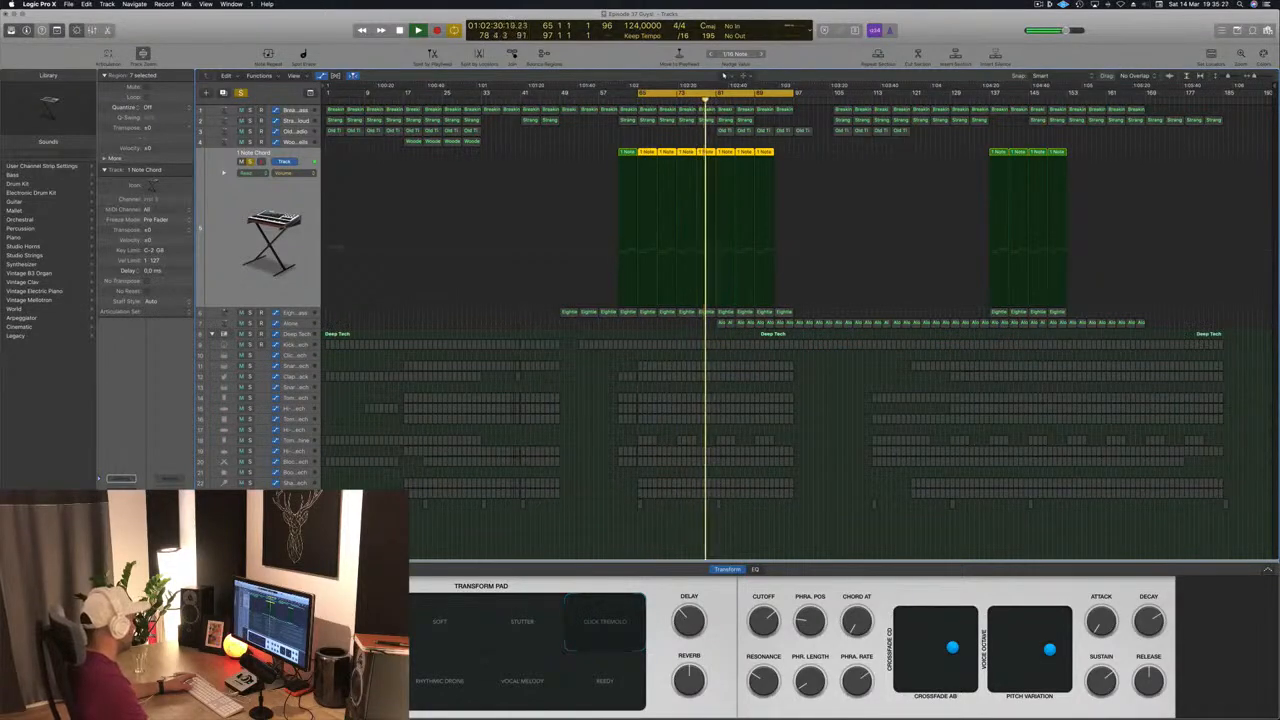
{"action": "key", "text": "ctrl+s"}
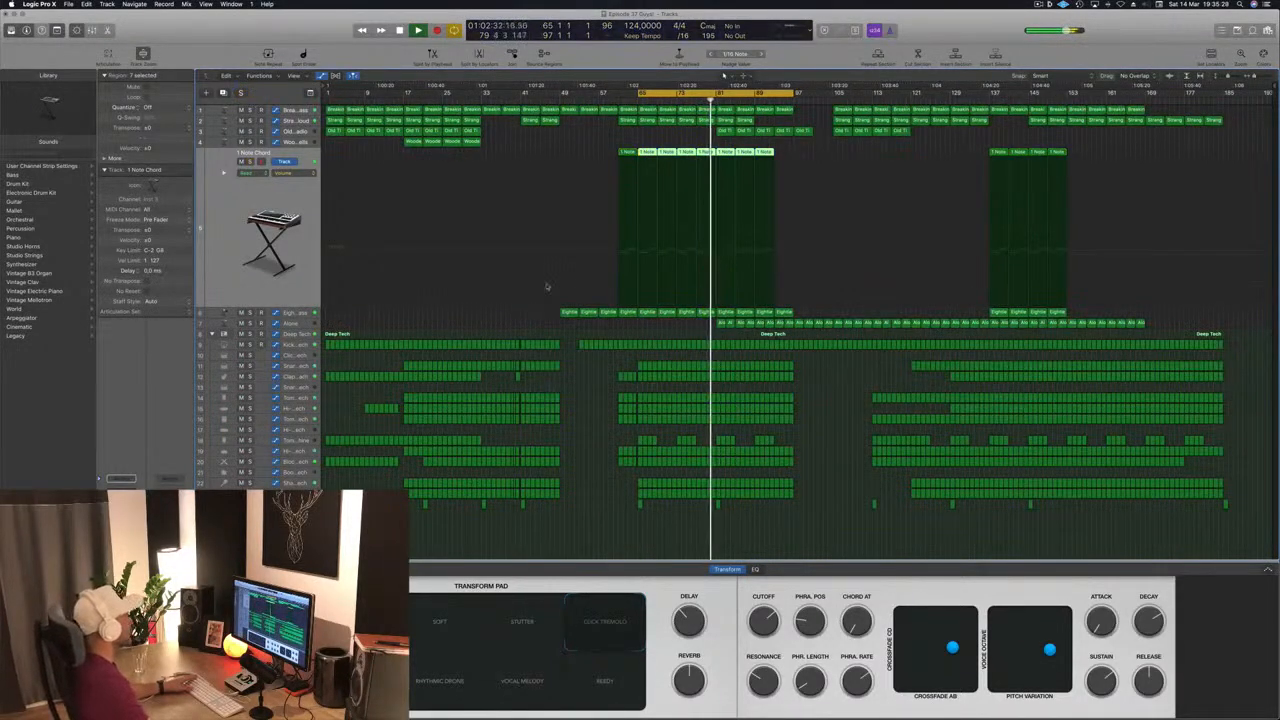
Briefly solo and unsolo the Eighties FM Bass track during playback, and select the Alone track below it
{"action": "key", "text": "Down"}
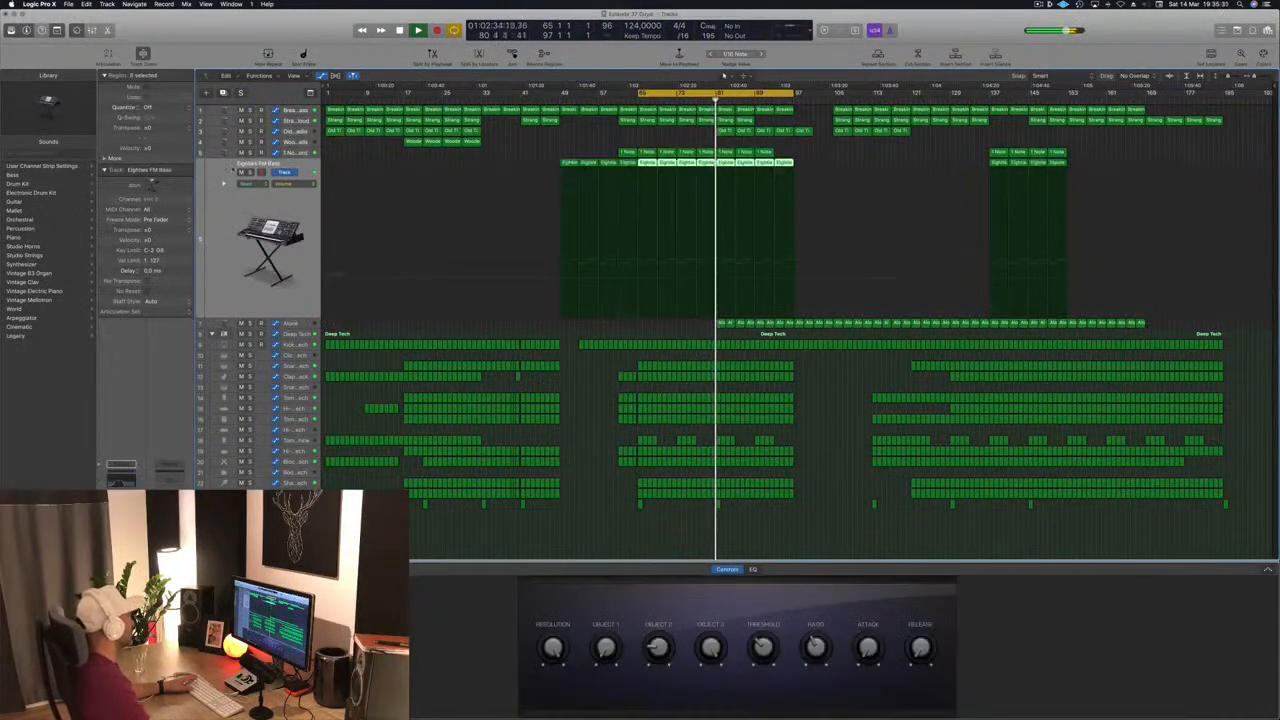
{"action": "key", "text": "ctrl+s"}
{"action": "key", "text": "ctrl+s"}
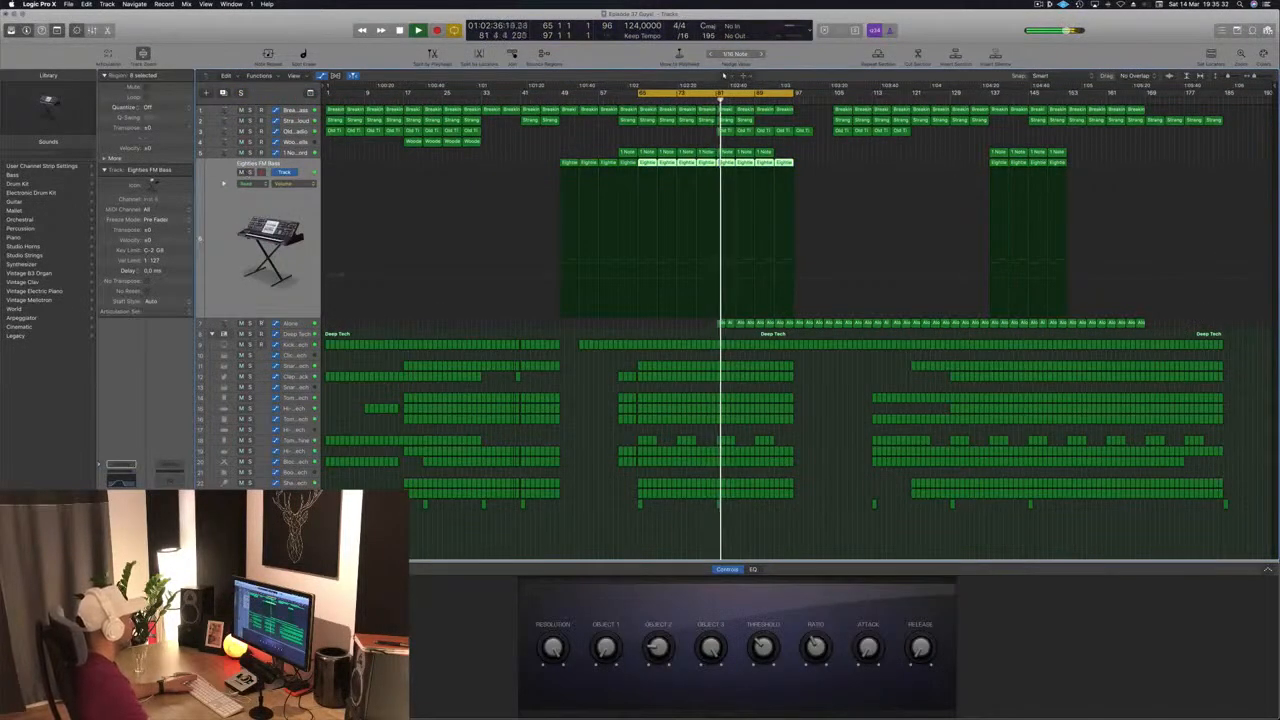
{"action": "key", "text": "Down"}
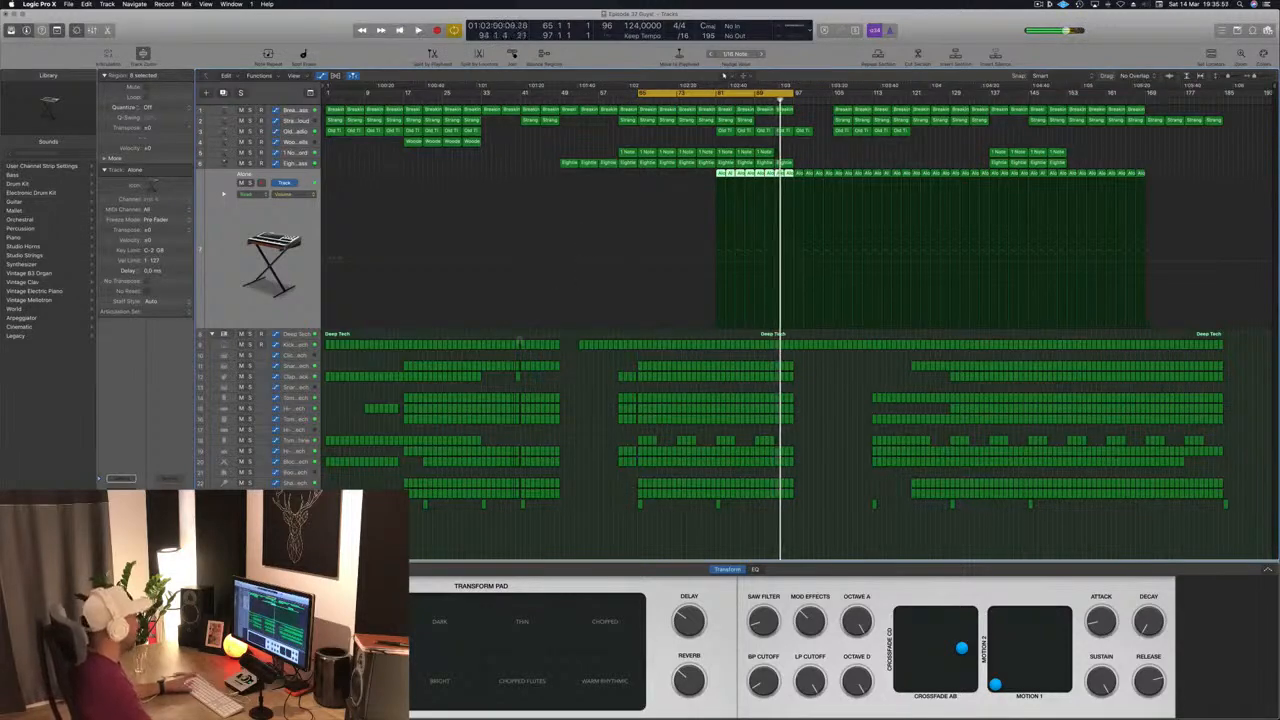
Audition the Block - Deep Tech track soloed from bar 65, unsolo it, and clear the region selection
{"action": "left_click", "coordinate": [292, 462]}
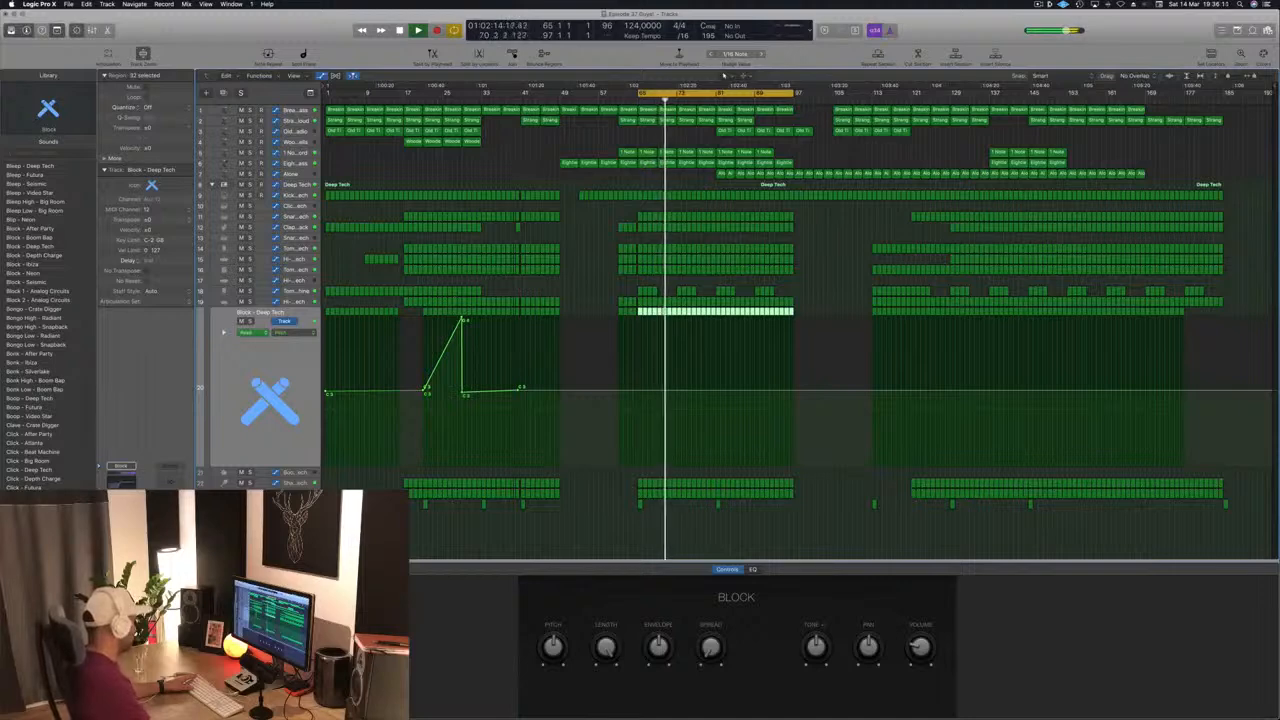
{"action": "key", "text": "space"}
{"action": "key", "text": "space"}
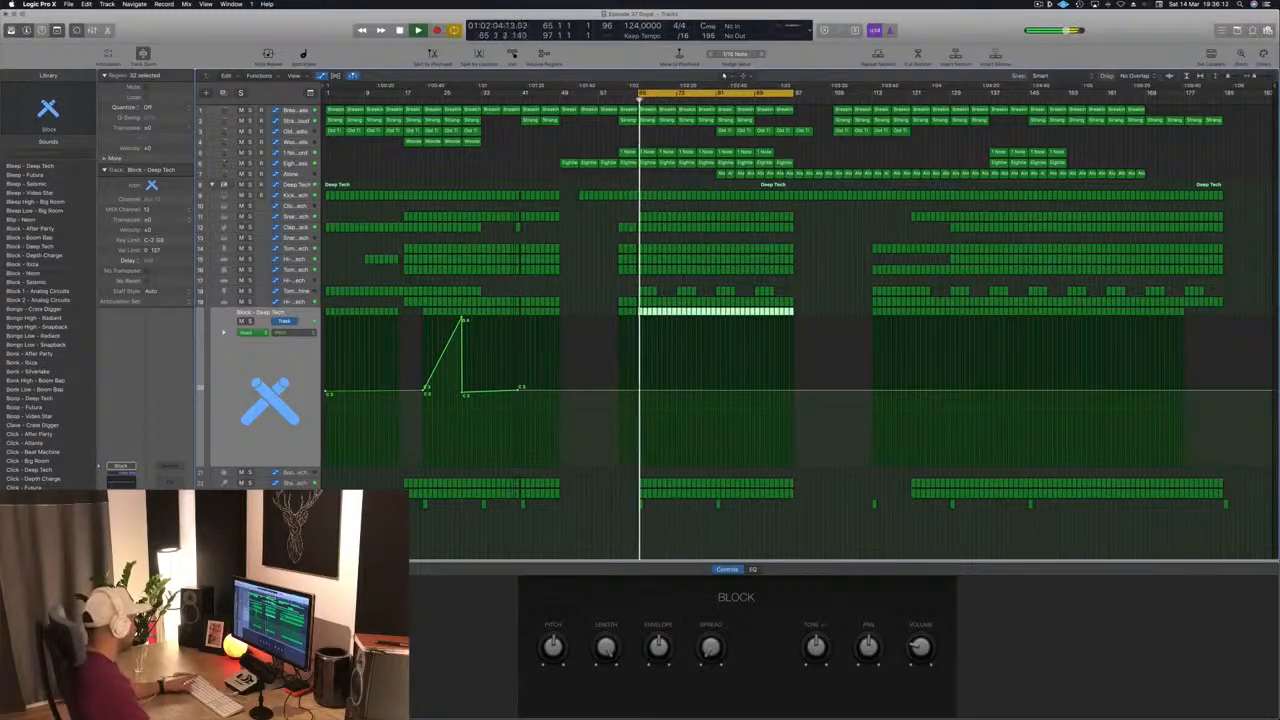
{"action": "key", "text": "s"}
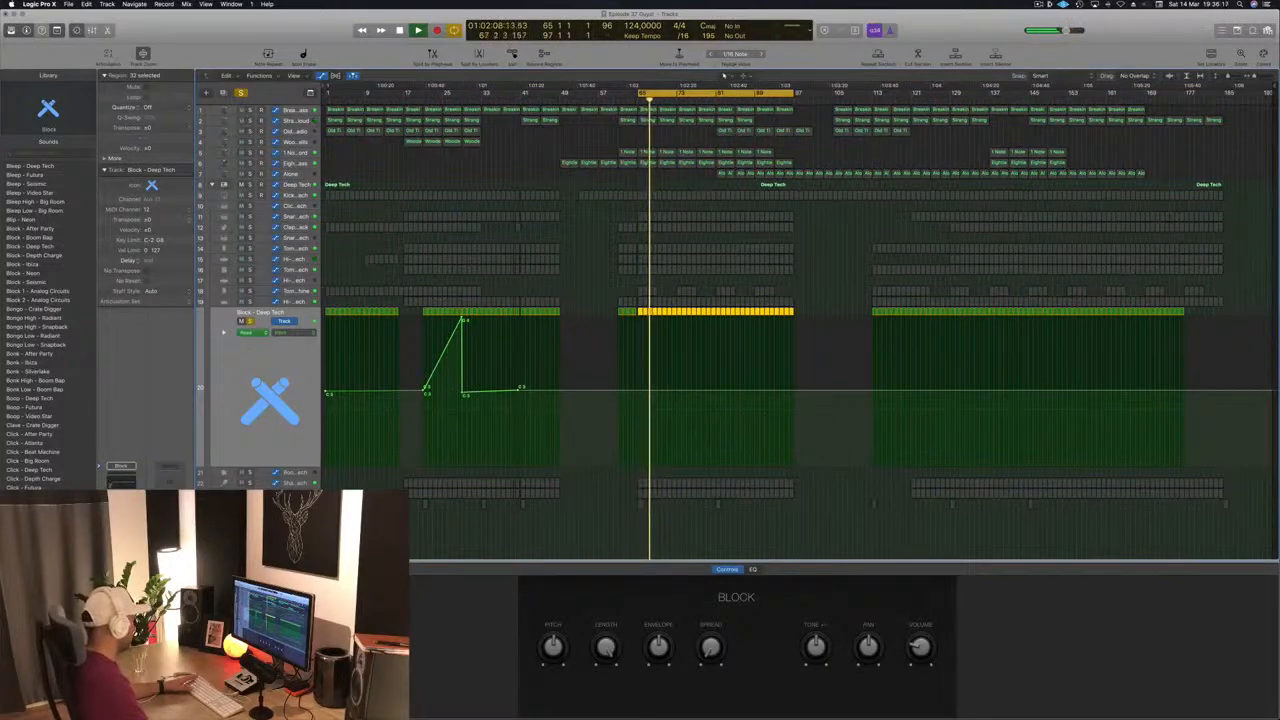
{"action": "key", "text": "s"}
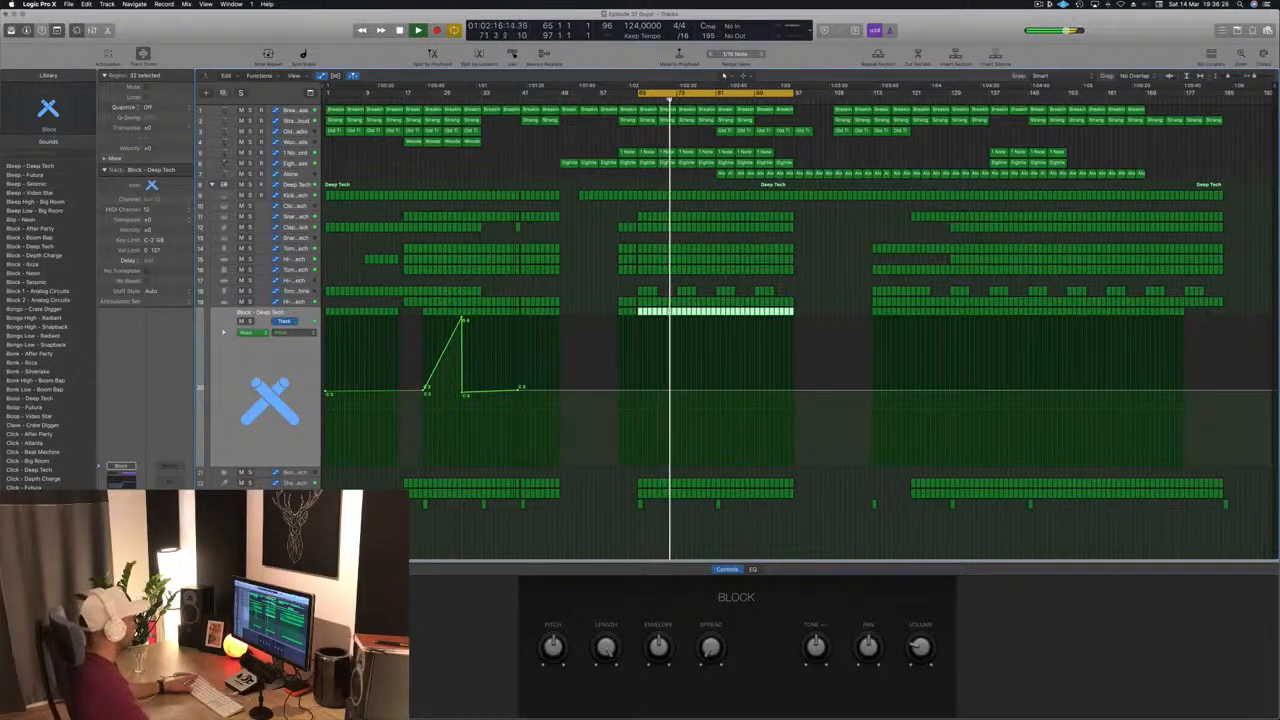
{"action": "left_click", "coordinate": [591, 240]}
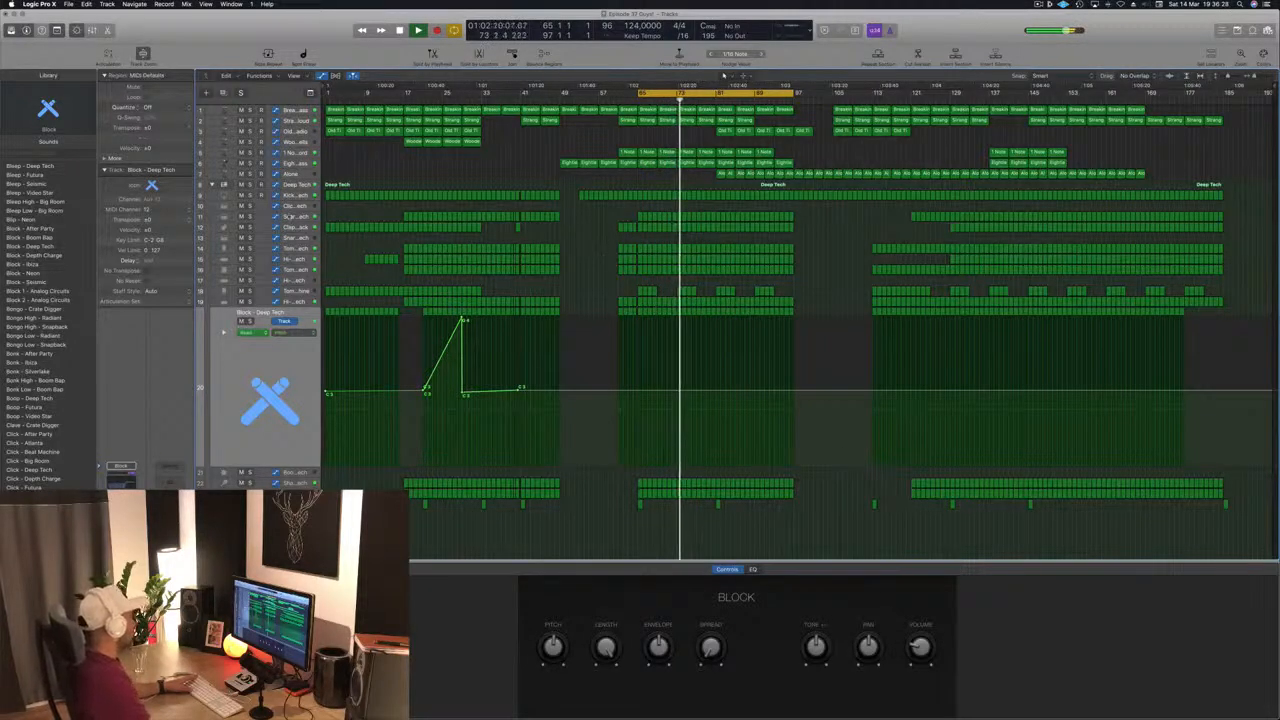
Check the Snare 1 - Deep Tech and Tom Low - Beat Machine tracks within the playing mix, and clear the region selection
{"action": "left_click", "coordinate": [289, 216]}
{"action": "key", "text": "space"}
{"action": "key", "text": "space"}
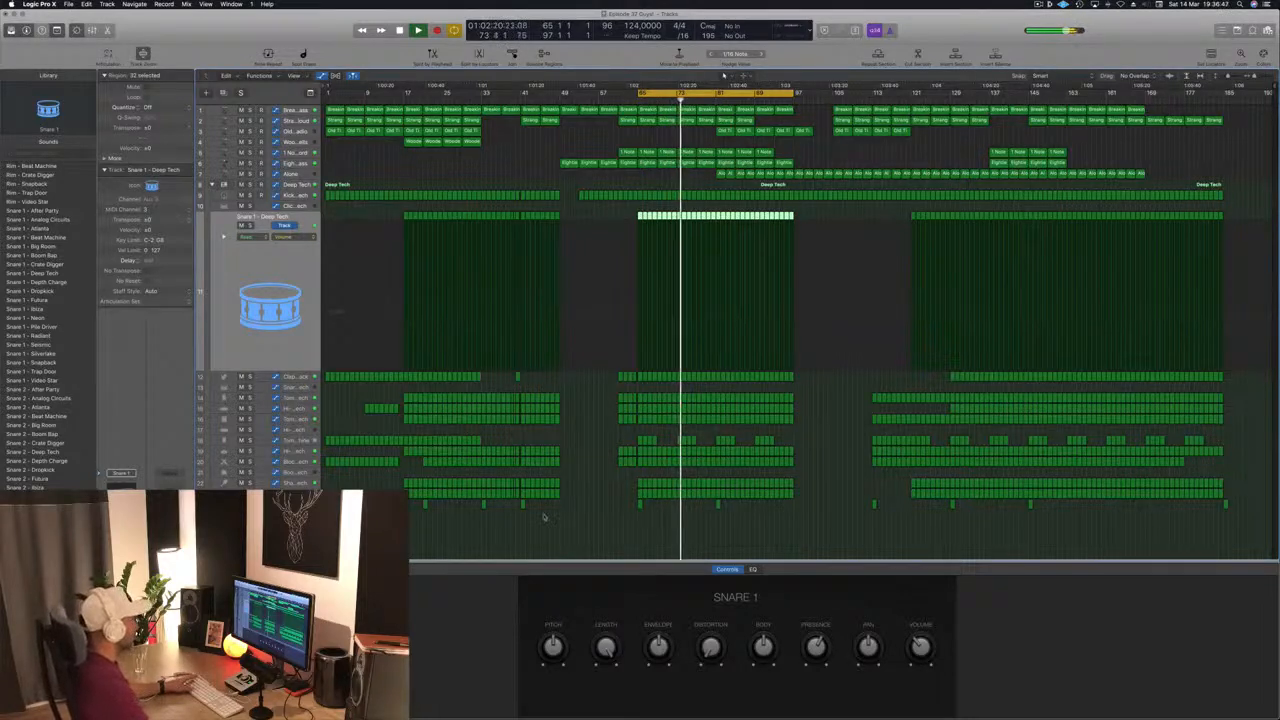
{"action": "left_click", "coordinate": [295, 440]}
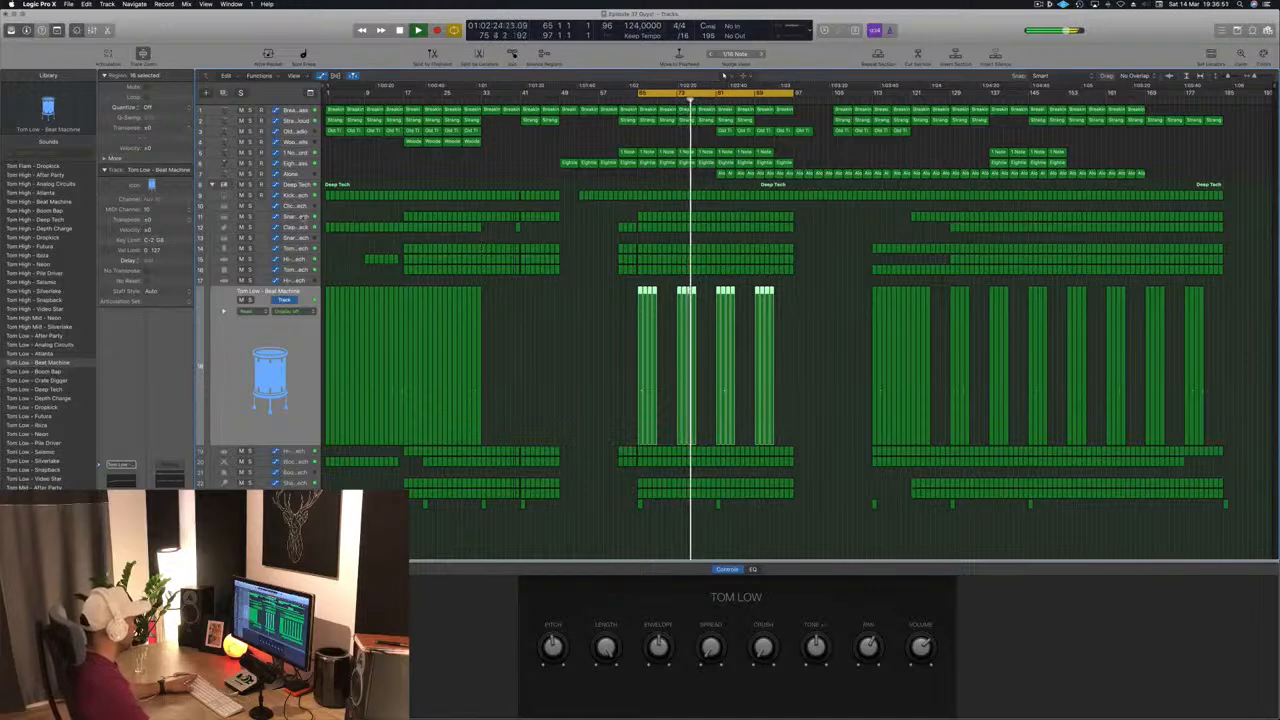
{"action": "left_click", "coordinate": [304, 217]}
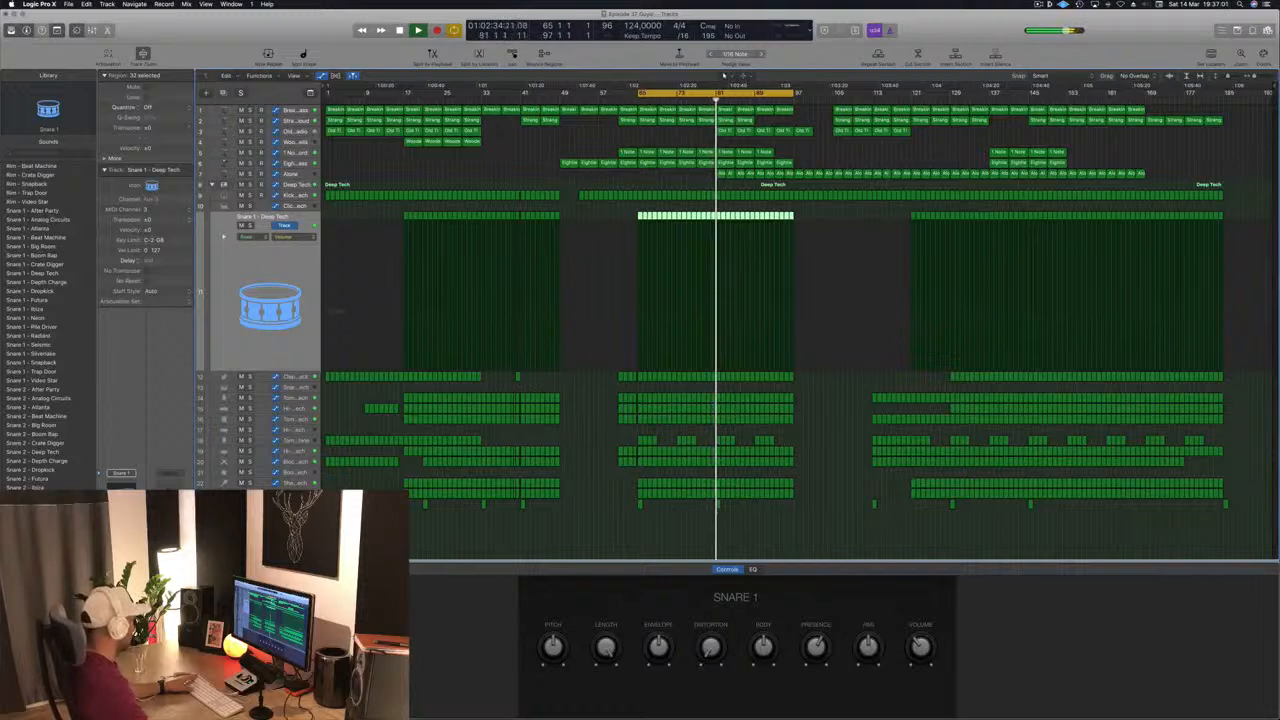
{"action": "left_click", "coordinate": [624, 520]}
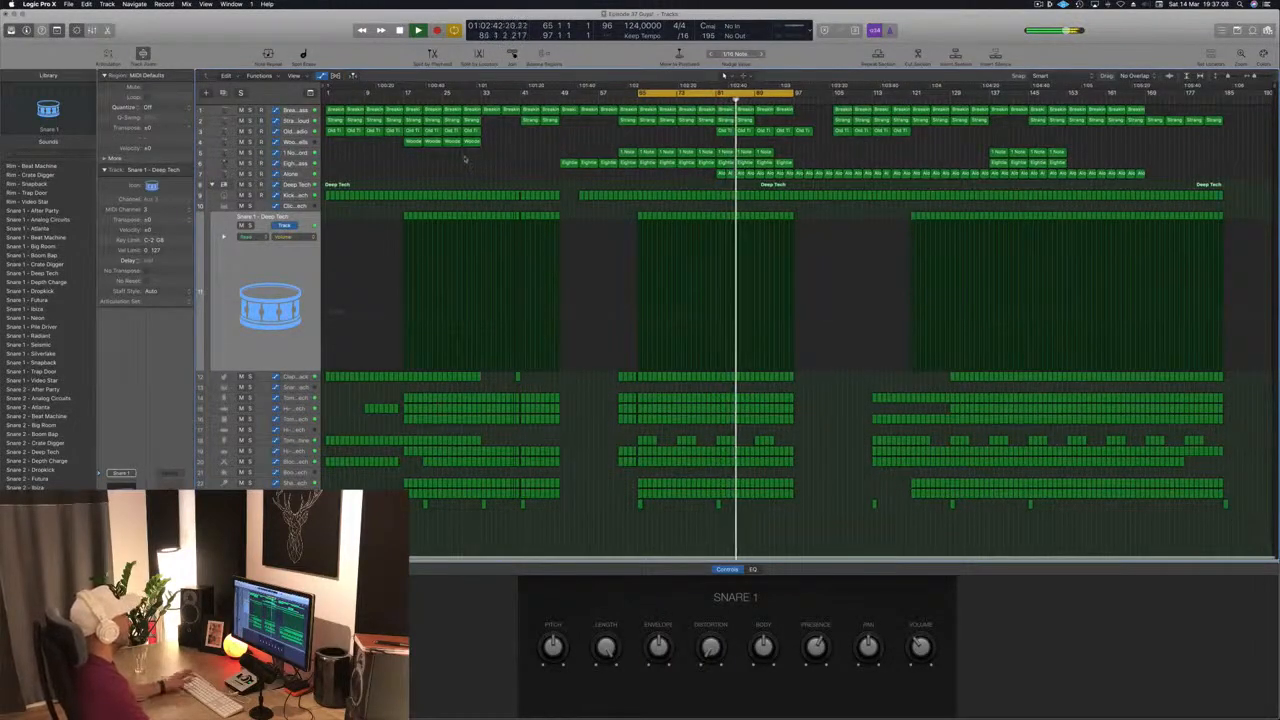
Select the Old Time Radio track, extend the cycle range back to bar 1, and play the song from the start
{"action": "left_click", "coordinate": [289, 136]}
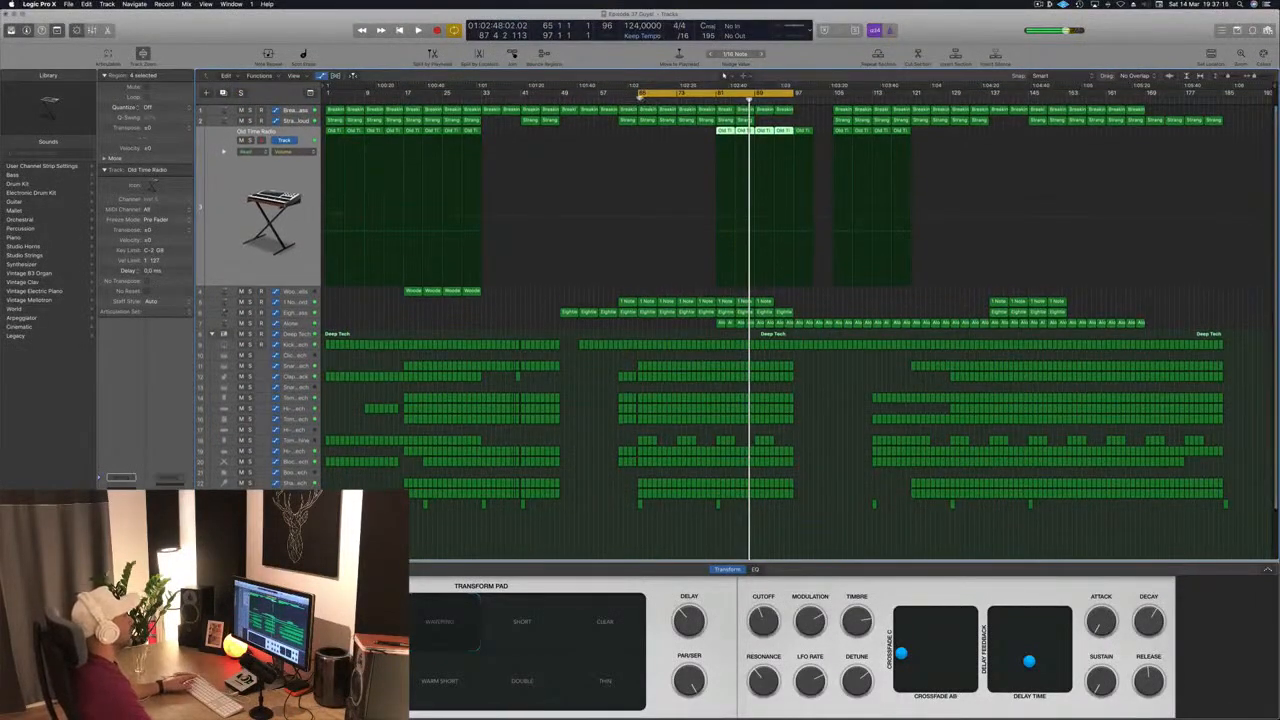
{"action": "left_click_drag", "start_coordinate": [639, 94], "coordinate": [323, 94]}
{"action": "key", "text": "space"}
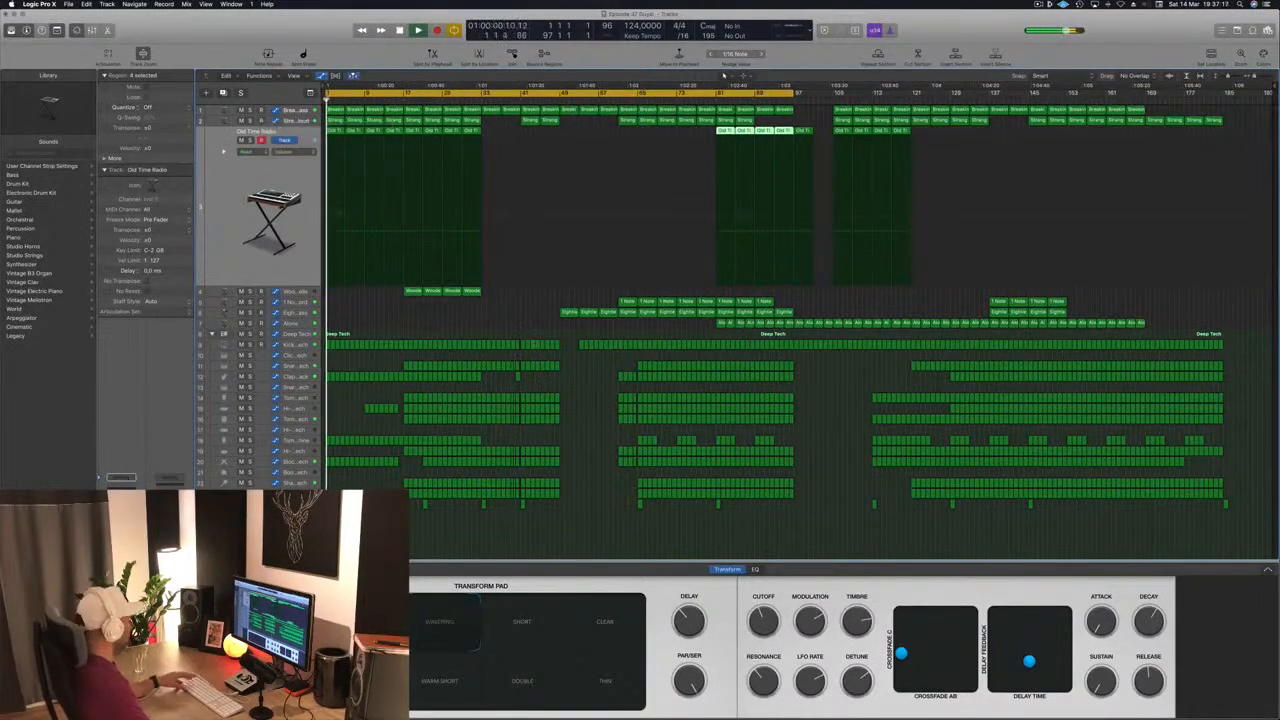